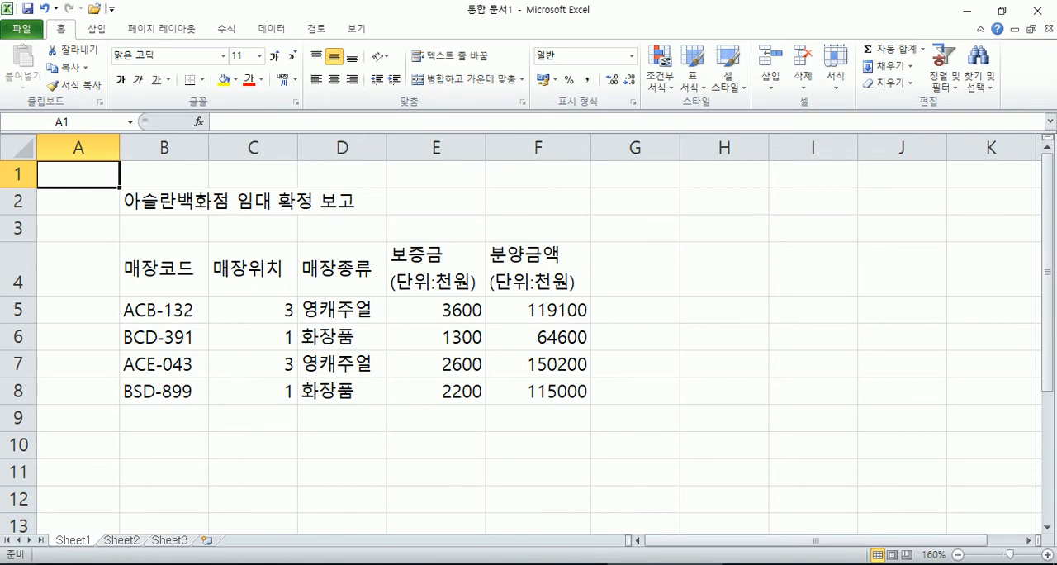
Step: Open Notepad and write the heading line "서식 지정 : 꾸미기"
{"action": "key", "text": "super"}
{"action": "scroll", "coordinate": [555, 433], "scroll_direction": "down", "scroll_amount": 4}
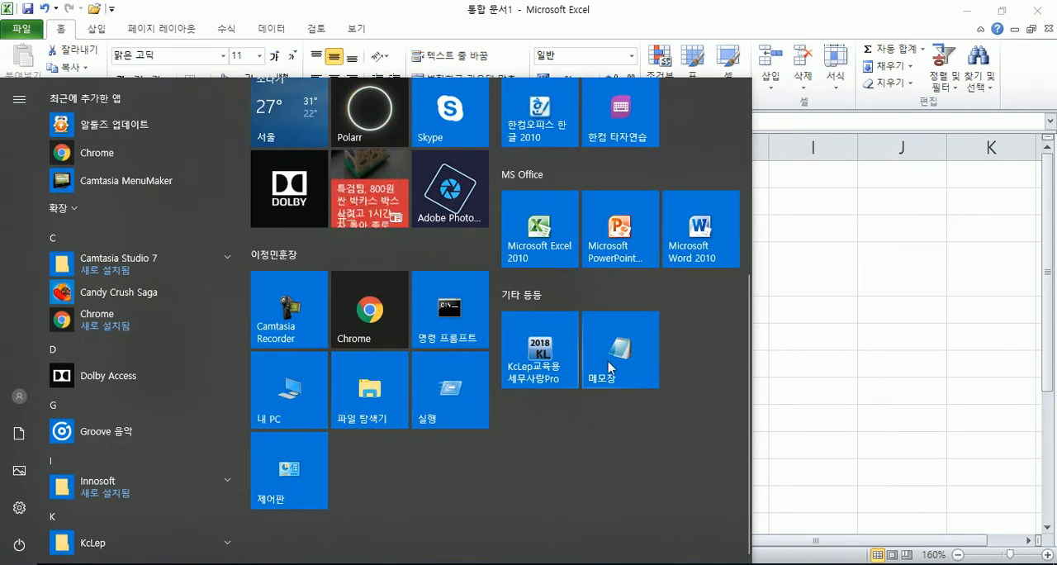
{"action": "left_click", "coordinate": [602, 363]}
{"action": "type", "text": "서식 지정 : 꾸미기"}
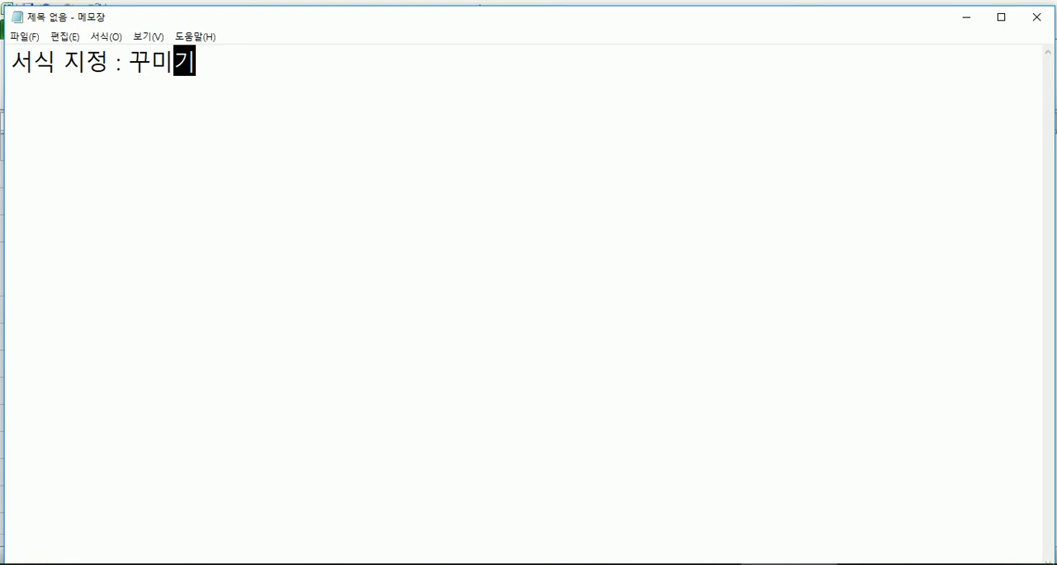
{"action": "key", "text": "Return"}
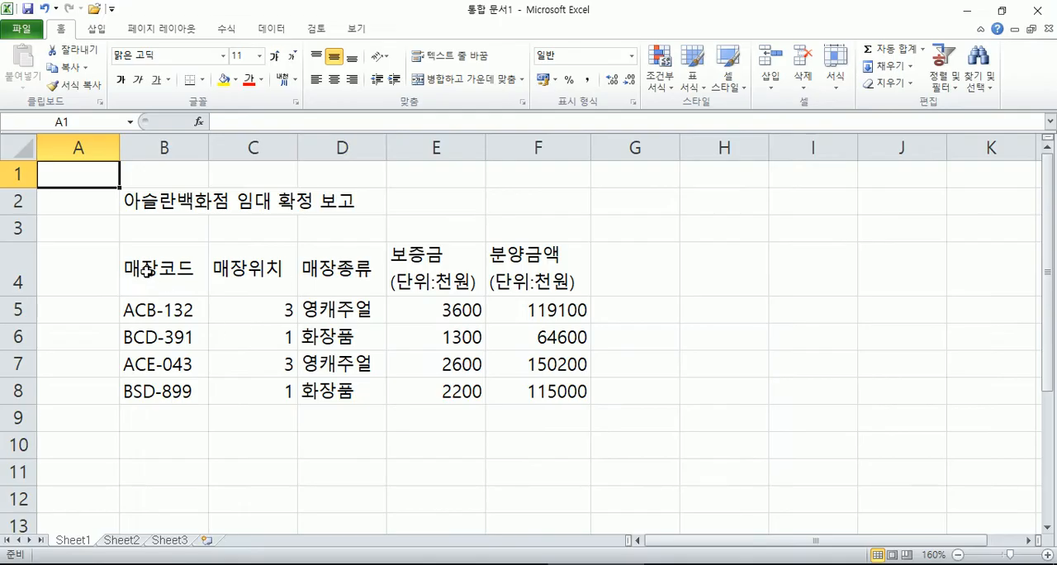
Step: Switch to Excel and centre the header cells B4:F4 horizontally
{"action": "left_click_drag", "start_coordinate": [146, 270], "coordinate": [536, 268]}
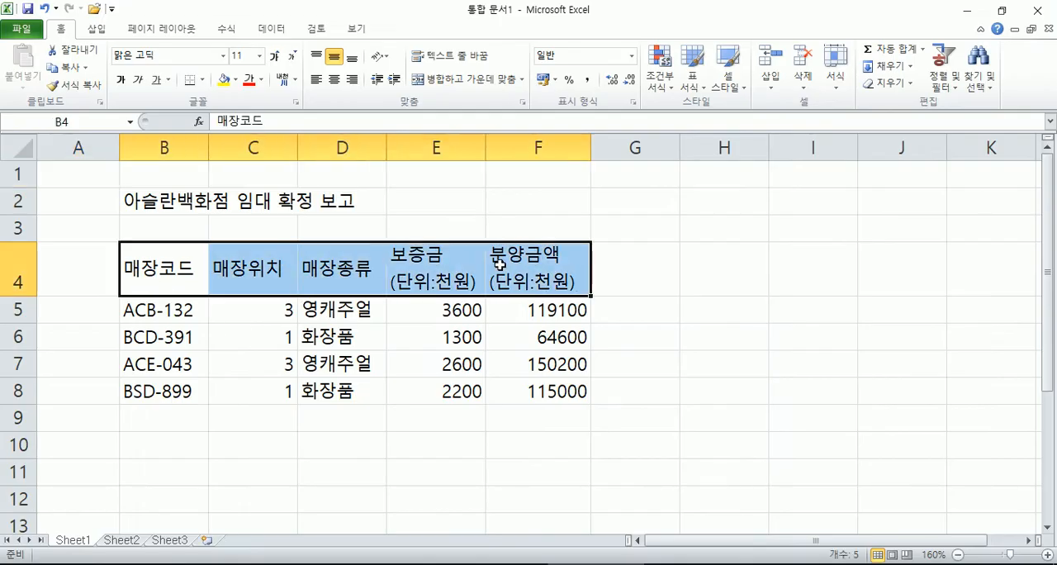
{"action": "left_click", "coordinate": [331, 80]}
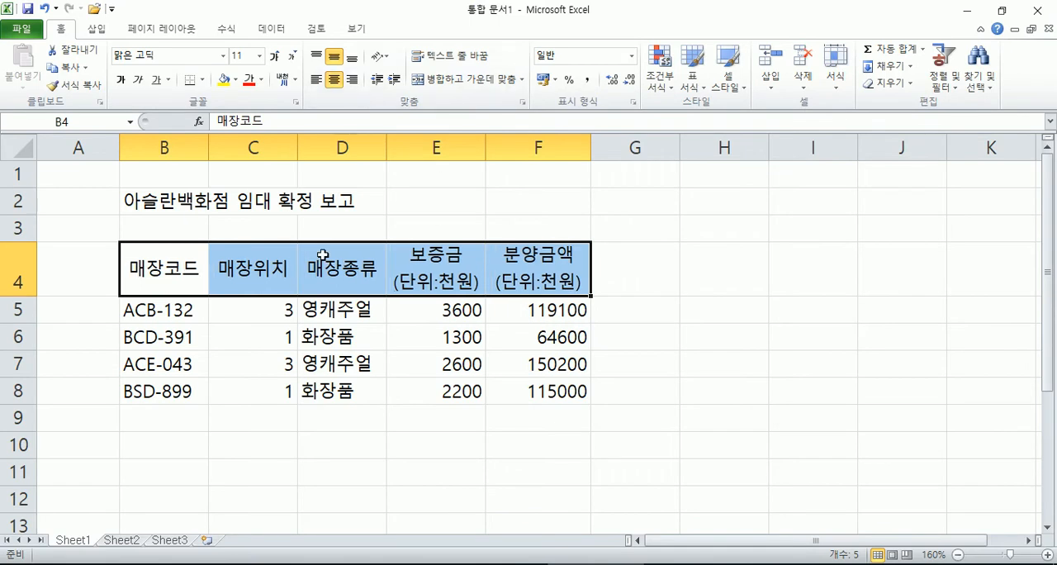
{"action": "left_click", "coordinate": [259, 81]}
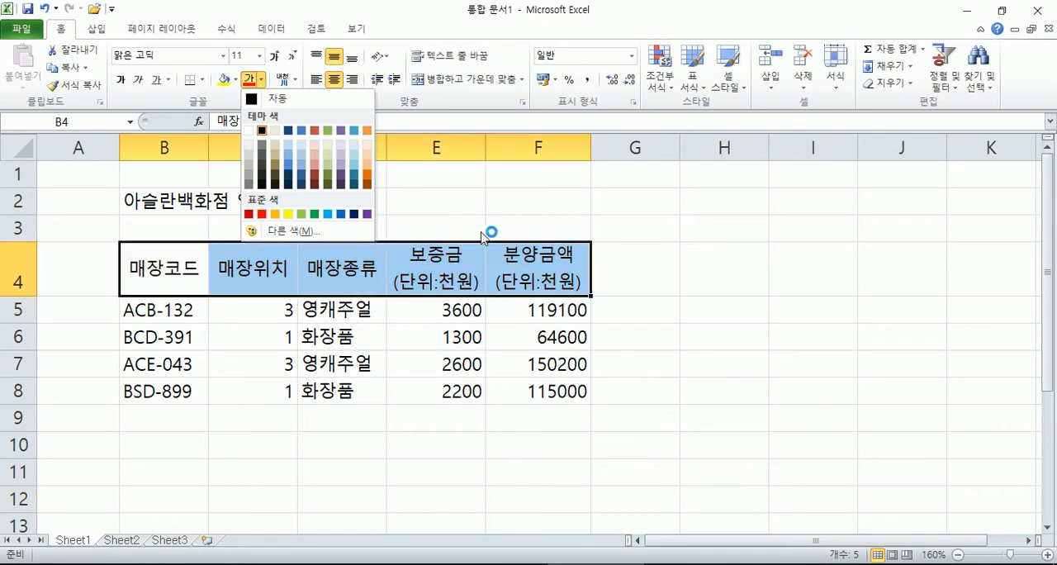
{"action": "left_click", "coordinate": [223, 56]}
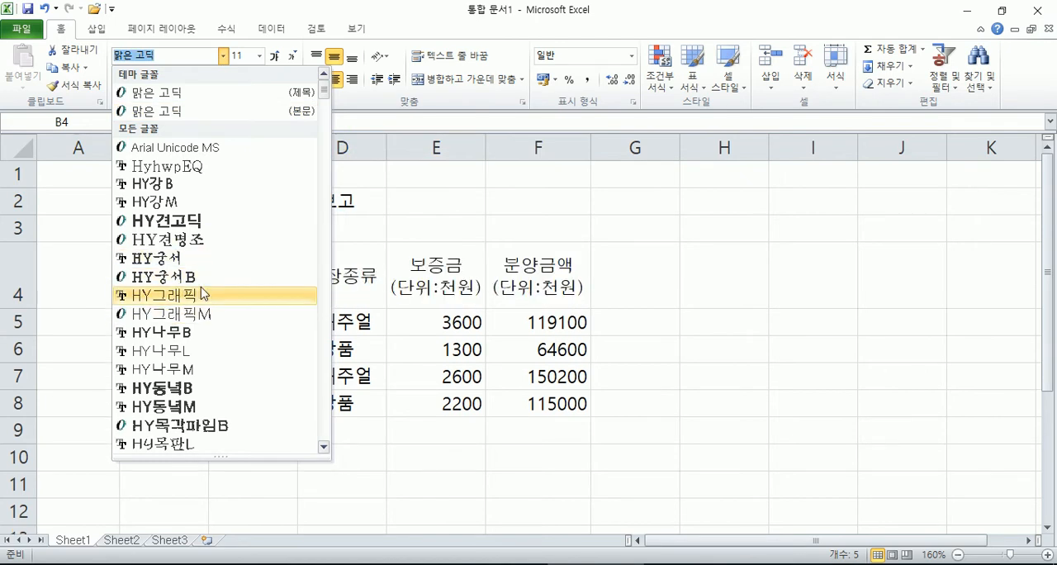
{"action": "key", "text": "Escape"}
{"action": "left_click", "coordinate": [292, 62]}
{"action": "left_click", "coordinate": [292, 61]}
{"action": "left_click", "coordinate": [291, 62]}
{"action": "left_click", "coordinate": [273, 59]}
{"action": "left_click", "coordinate": [273, 59]}
{"action": "left_click", "coordinate": [273, 59]}
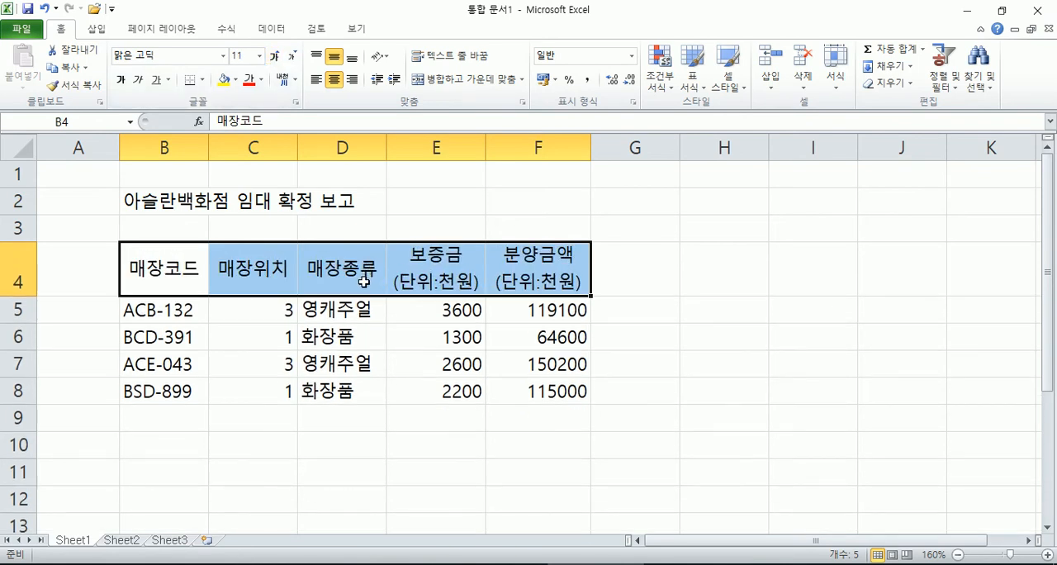
{"action": "left_click", "coordinate": [240, 310]}
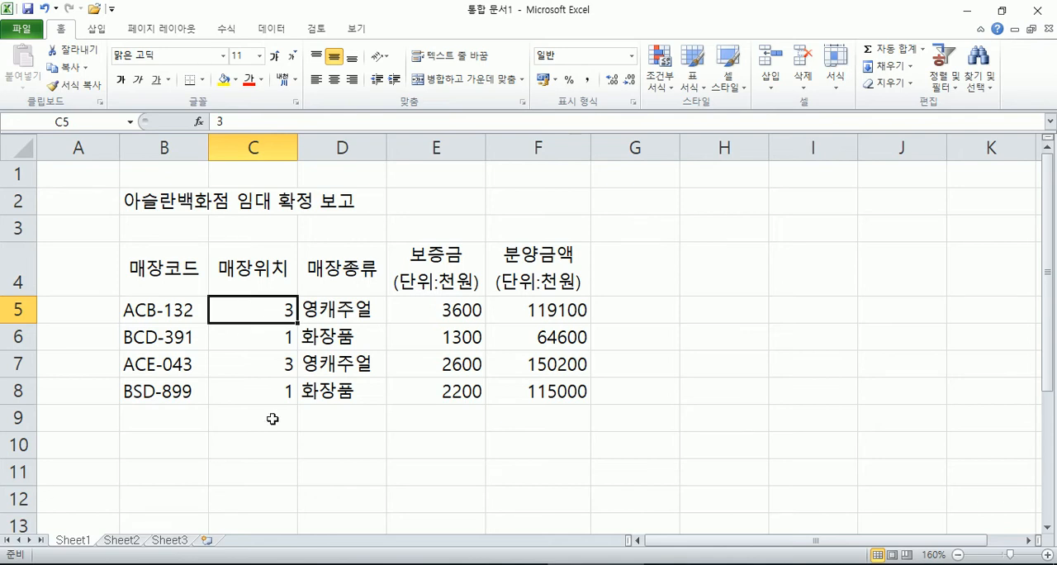
Step: Switch to Notepad and add the line "셀 서식 = 셀을 꾸민다" directly below the heading line
{"action": "left_click", "coordinate": [789, 564]}
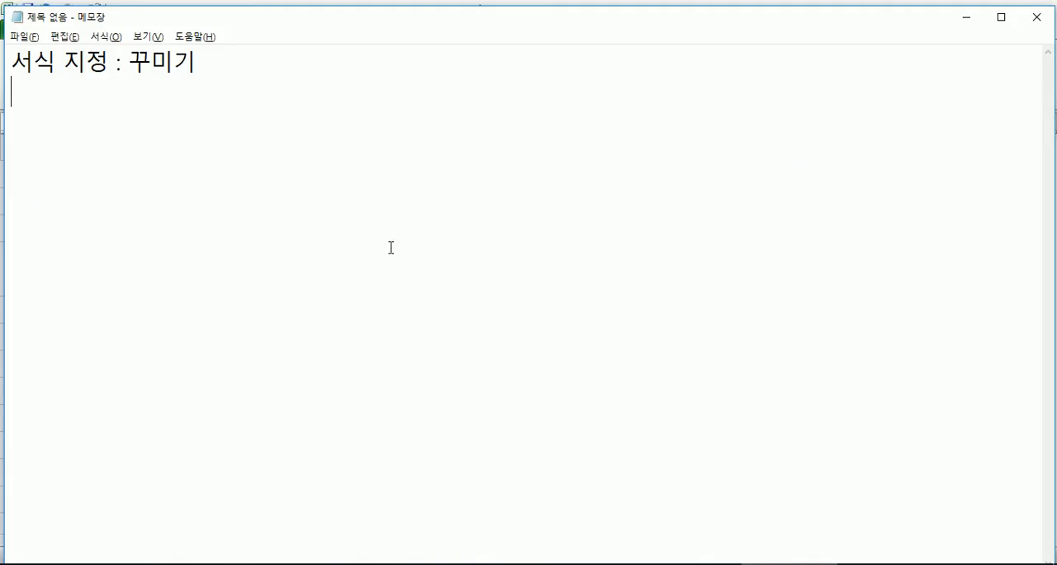
{"action": "type", "text": "셀 석"}
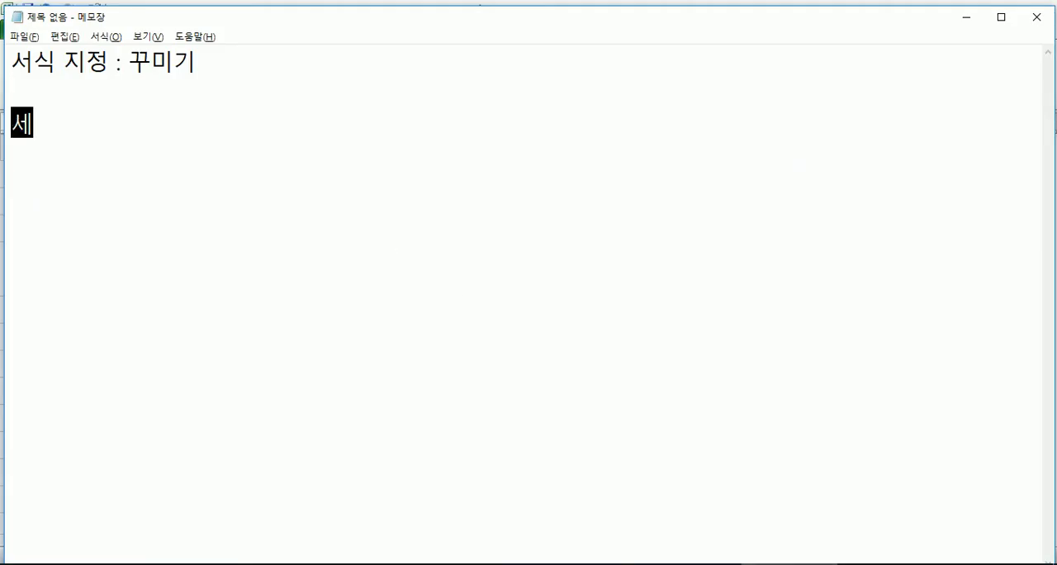
{"action": "type", "text": "식을"}
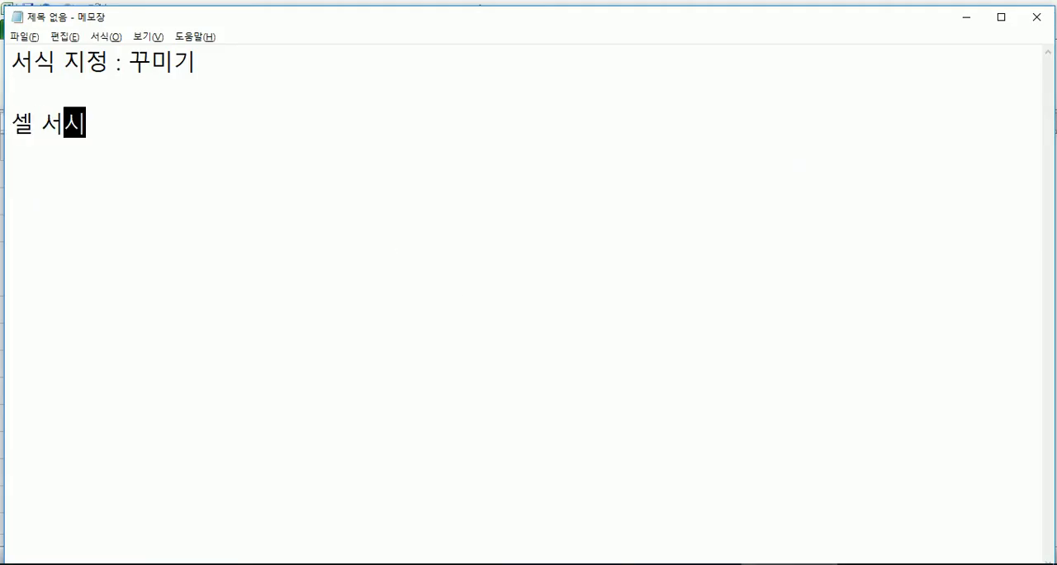
{"action": "key", "text": "BackSpace"}
{"action": "type", "text": "-"}
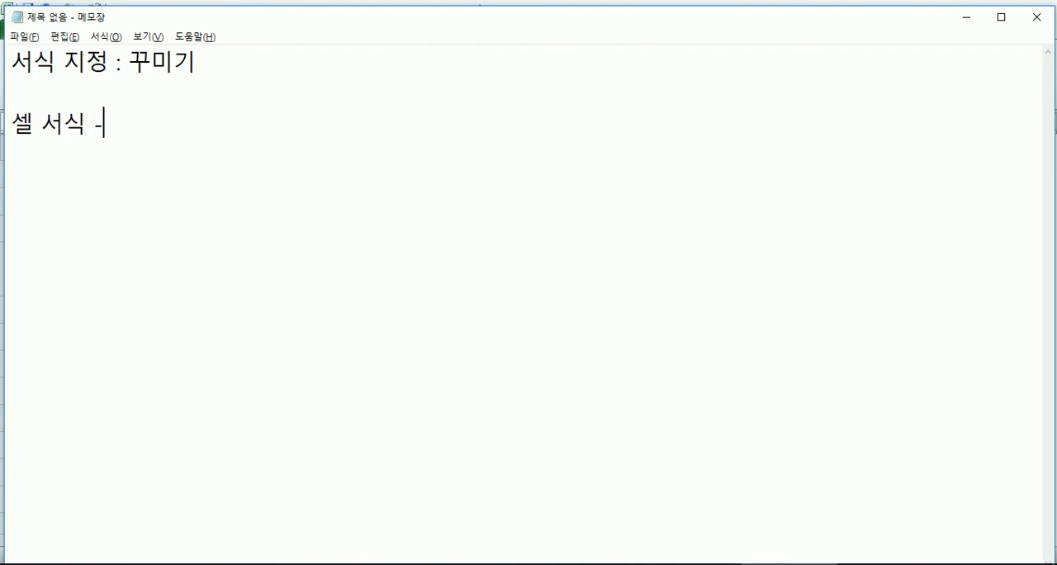
{"action": "key", "text": "BackSpace"}
{"action": "type", "text": "= 셀"}
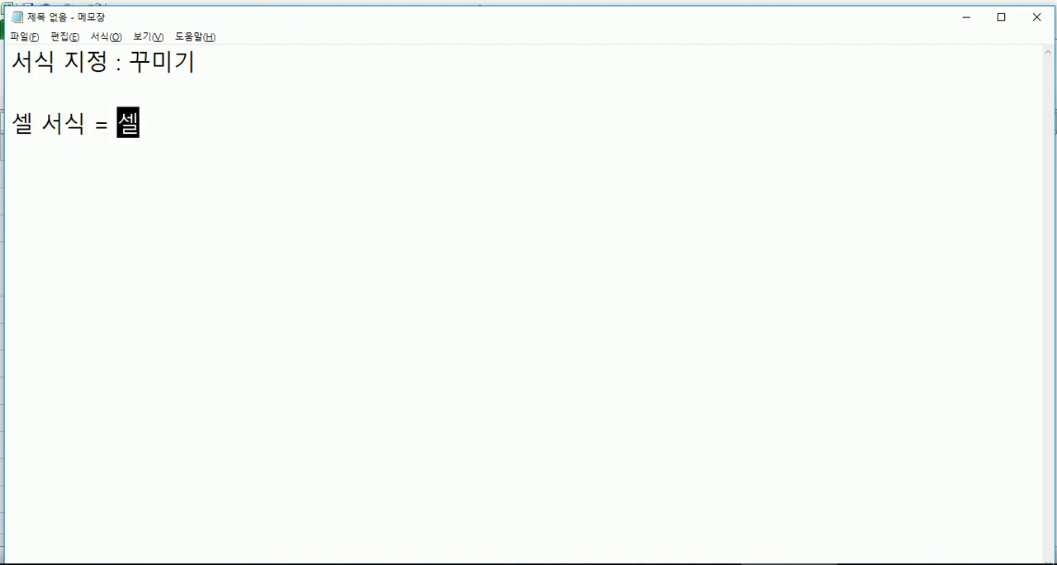
{"action": "type", "text": "을 꿈민다"}
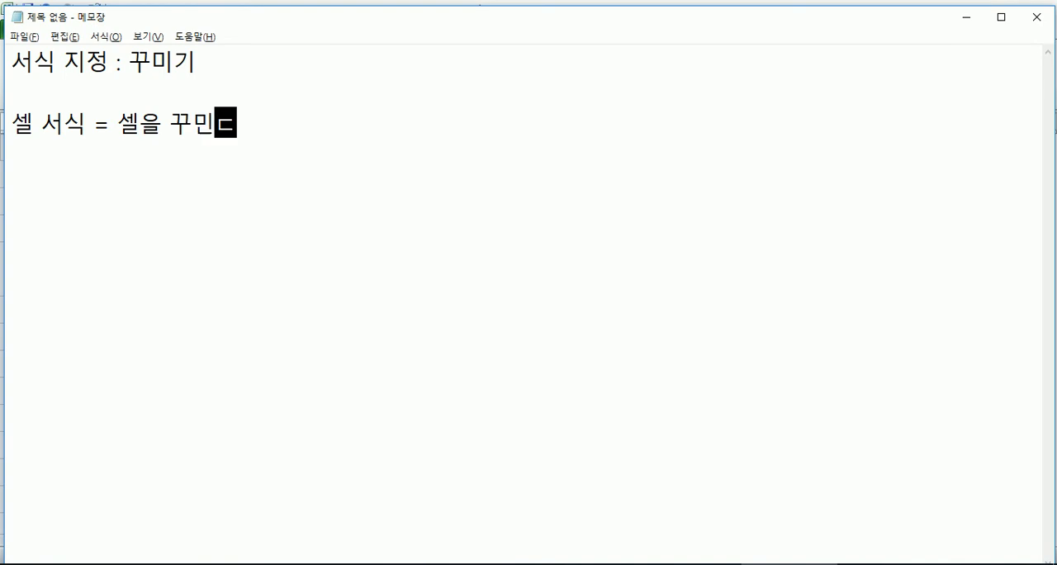
{"action": "key", "text": "Up"}
{"action": "key", "text": "Delete"}
{"action": "key", "text": "End"}
{"action": "key", "text": "Return"}
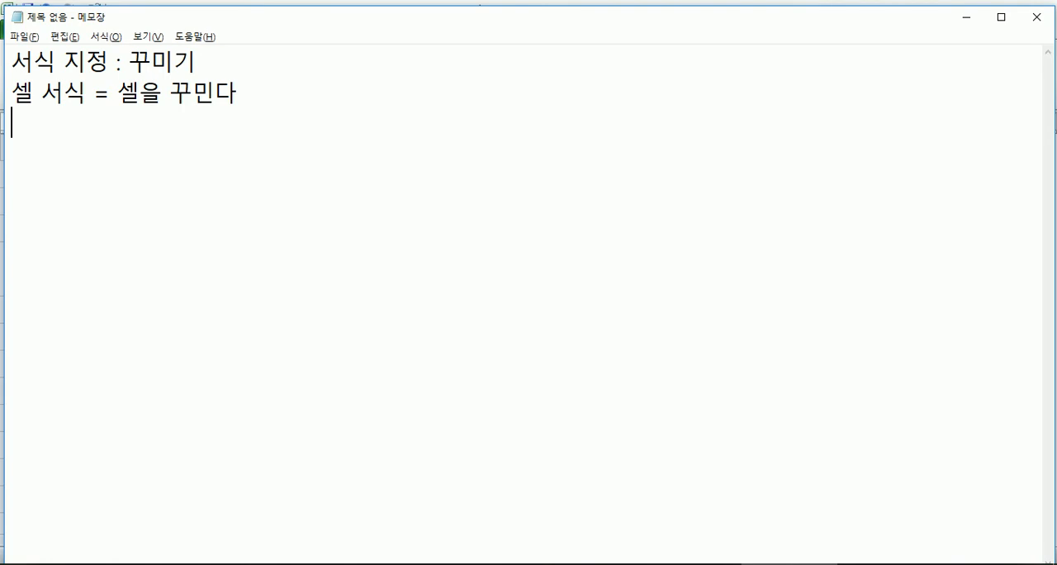
Step: Write the formatting categories "글꼴, 맞춤, 테두리, 채우기, 표시 형식, ..." as the third line of the note
{"action": "type", "text": "글꼴"}
{"action": "type", "text": ", 맞춤"}
{"action": "type", "text": ", 테두"}
{"action": "type", "text": "리, 테"}
{"action": "key", "text": "BackSpace"}
{"action": "key", "text": "BackSpace"}
{"action": "type", "text": "채우기, 표시 형식"}
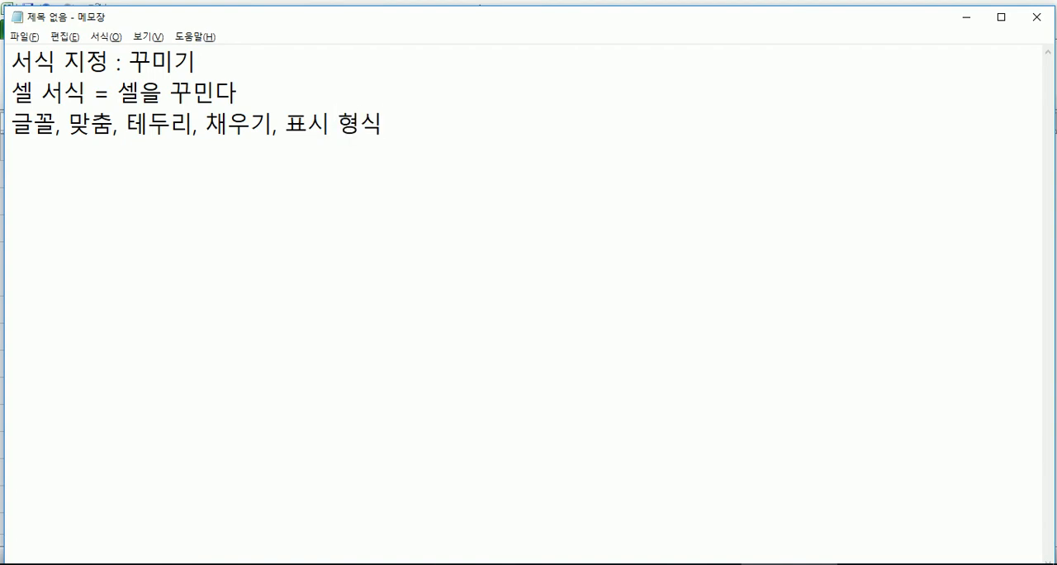
{"action": "type", "text": "ㅏ"}
{"action": "key", "text": "BackSpace"}
{"action": "key", "text": "BackSpace"}
{"action": "key", "text": "BackSpace"}
{"action": "type", "text": "식, ..."}
{"action": "key", "text": "Return"}
Step: Switch to Excel and merge and centre the title 아슬란백화점 임대 확정 보고 across cells B2:F2
{"action": "left_click", "coordinate": [199, 3]}
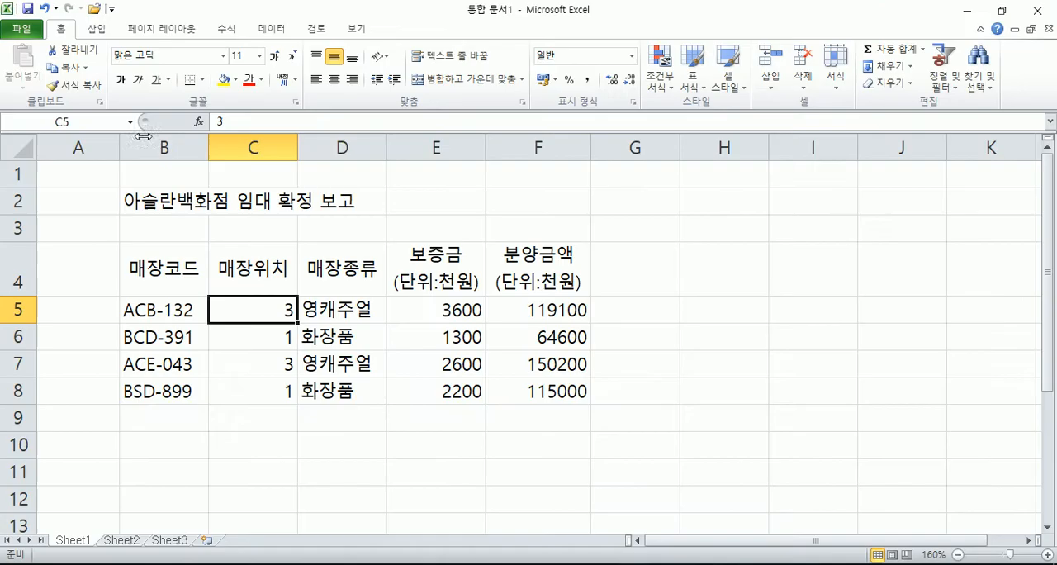
{"action": "left_click", "coordinate": [149, 202]}
{"action": "left_click_drag", "start_coordinate": [149, 202], "coordinate": [523, 199]}
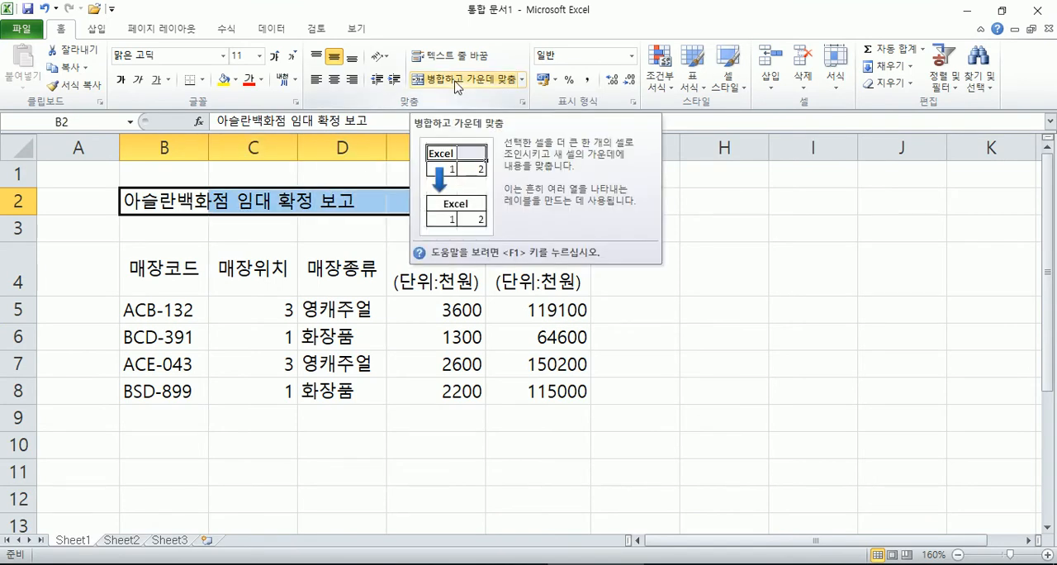
{"action": "key", "text": "alt+Tab"}
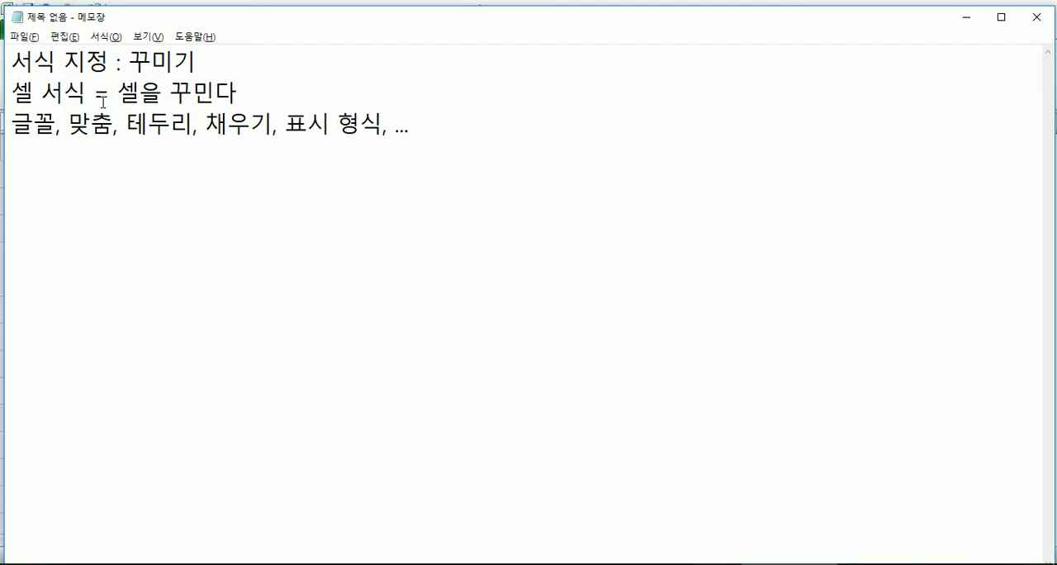
{"action": "key", "text": "alt+Tab"}
{"action": "left_click", "coordinate": [464, 80]}
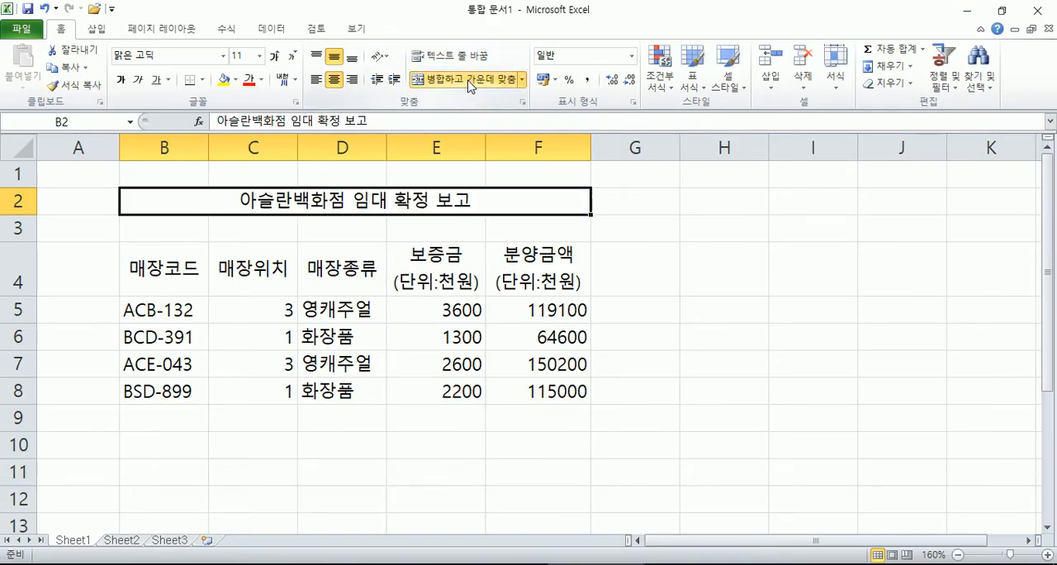
Step: Enlarge the font of the merged title in row 2 to size 16
{"action": "left_click", "coordinate": [275, 56]}
{"action": "left_click", "coordinate": [274, 56]}
{"action": "left_click", "coordinate": [276, 56]}
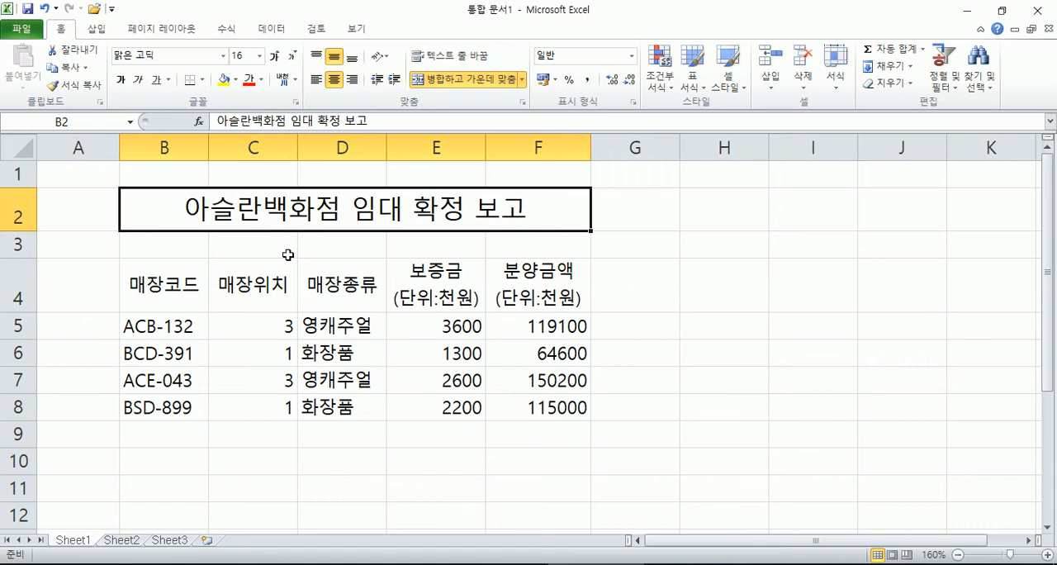
Step: Try a yellow fill on the merged title cell and reset it to no fill
{"action": "scroll", "coordinate": [216, 231], "scroll_direction": "down", "scroll_amount": 3, "text": "ctrl"}
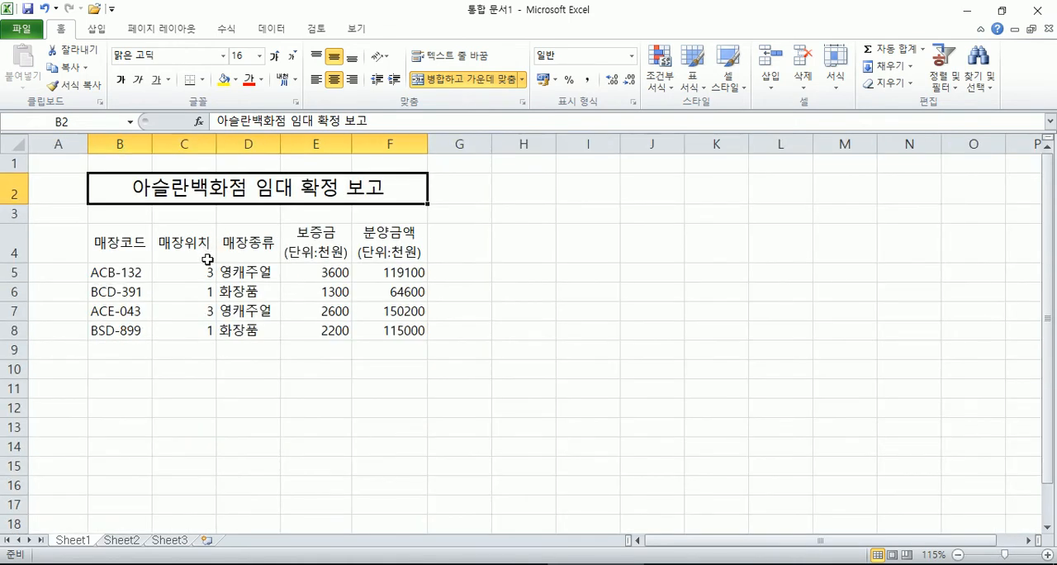
{"action": "scroll", "coordinate": [207, 258], "scroll_direction": "down", "scroll_amount": 1, "text": "ctrl"}
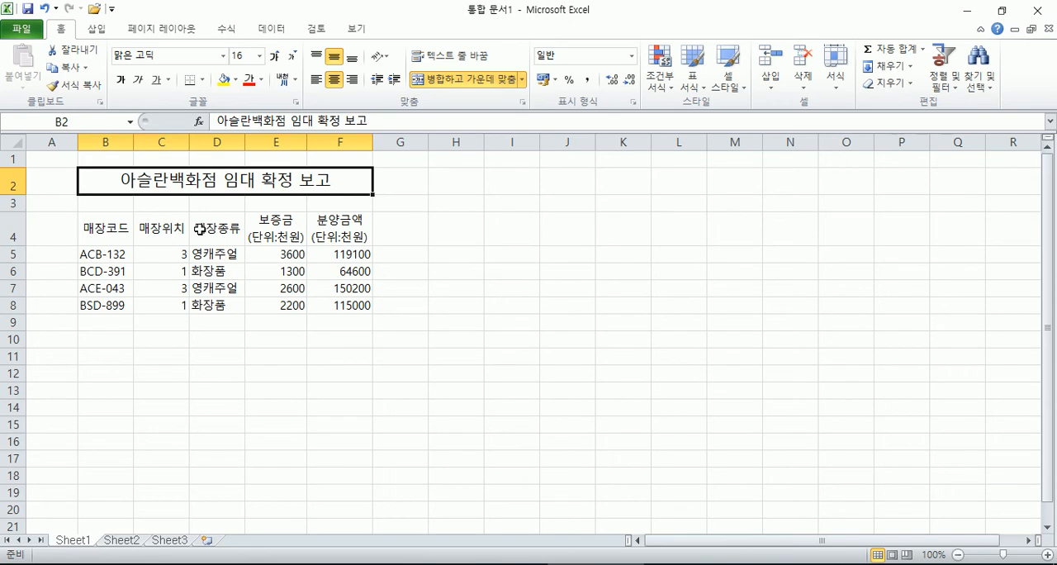
{"action": "scroll", "coordinate": [201, 231], "scroll_direction": "up", "scroll_amount": 3}
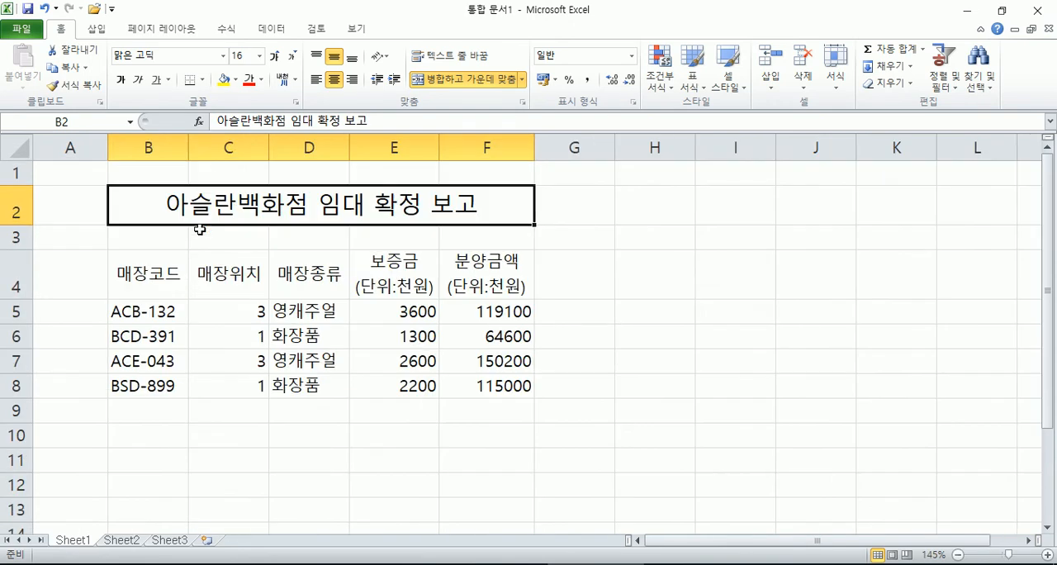
{"action": "left_click", "coordinate": [224, 79]}
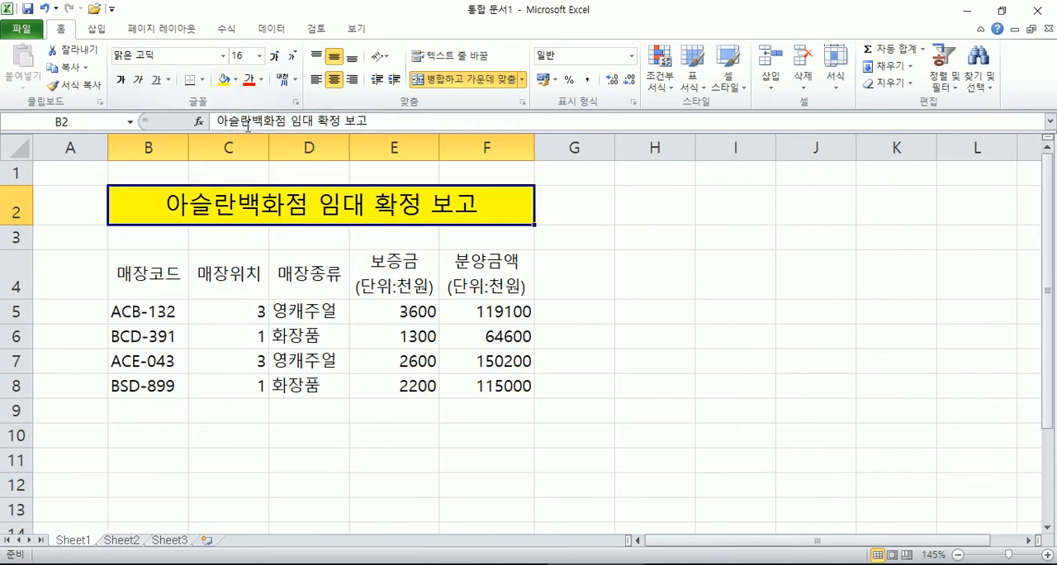
{"action": "left_click", "coordinate": [236, 80]}
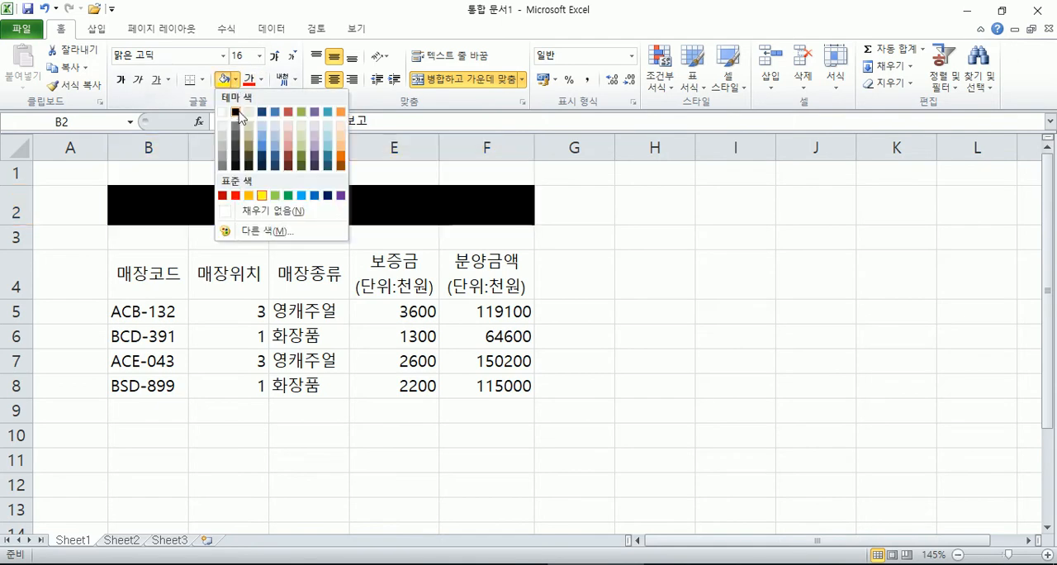
{"action": "left_click", "coordinate": [241, 211]}
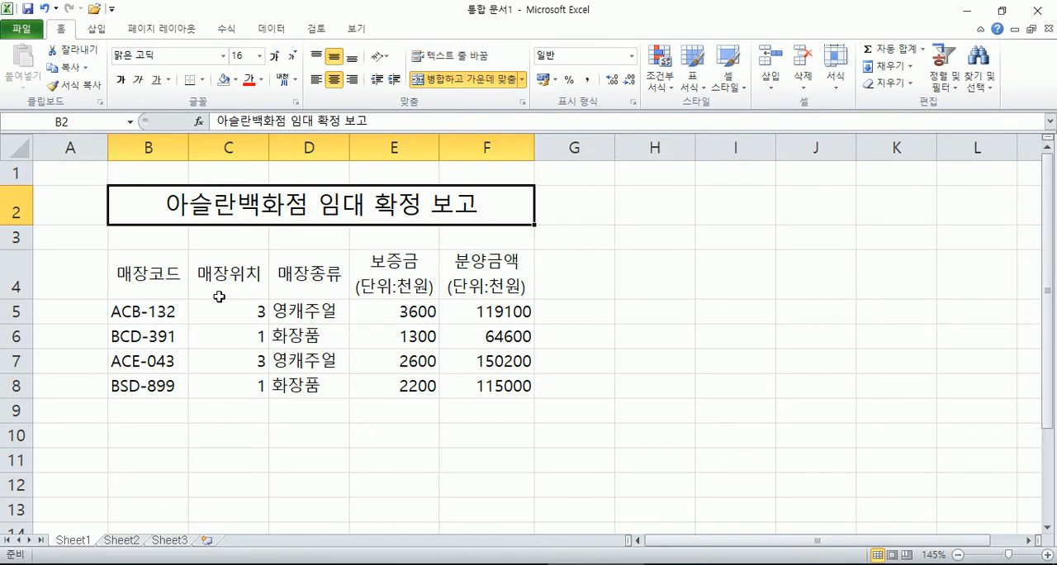
{"action": "left_click", "coordinate": [183, 341]}
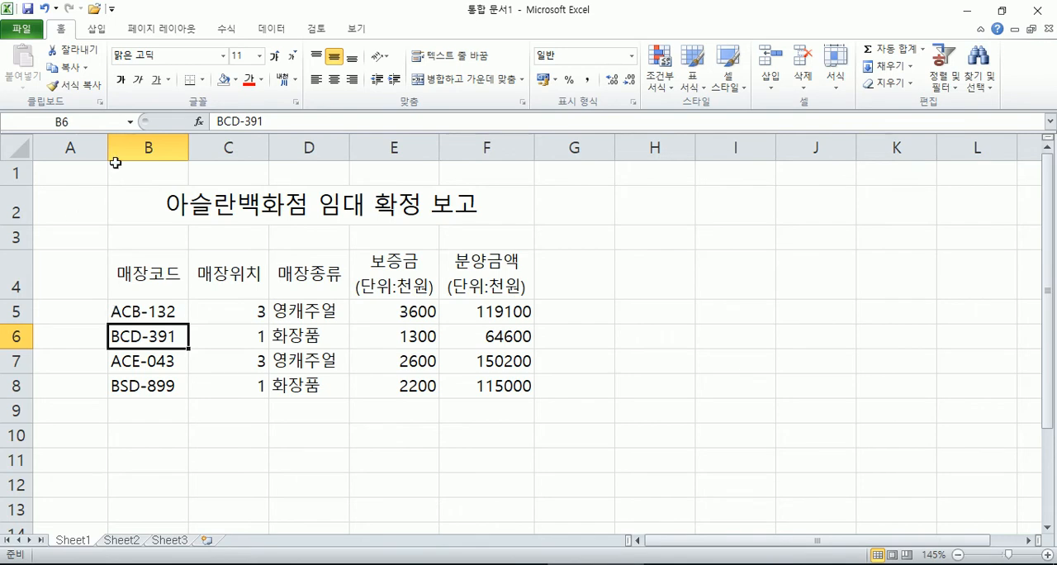
{"action": "left_click", "coordinate": [85, 149]}
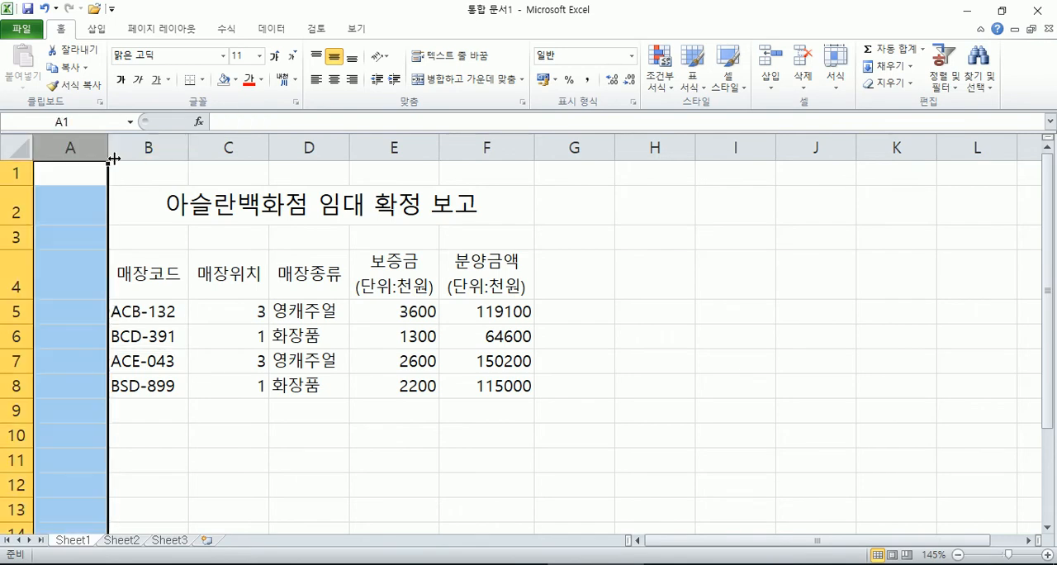
{"action": "left_click", "coordinate": [148, 148]}
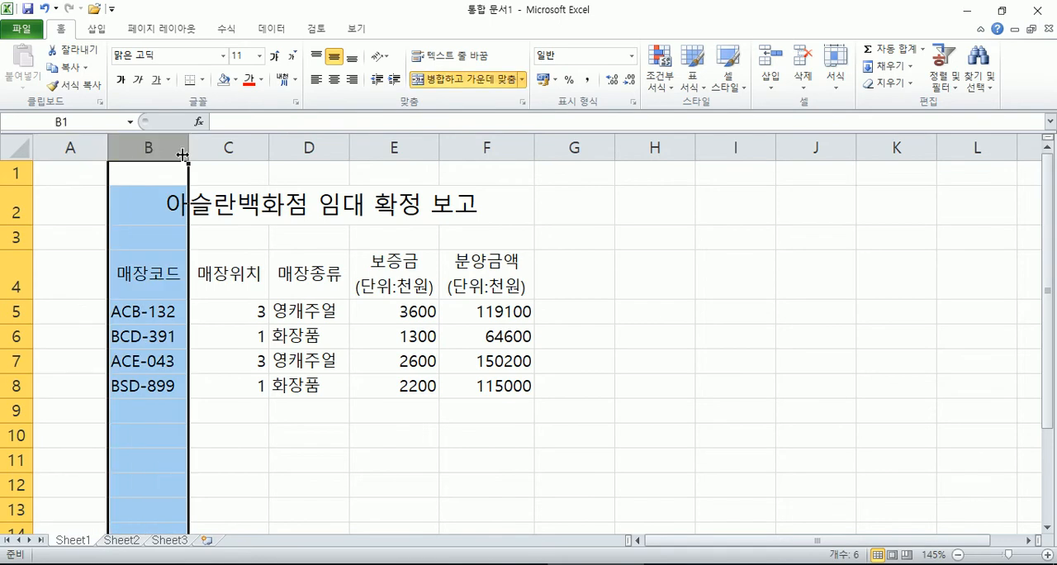
{"action": "left_click", "coordinate": [84, 146]}
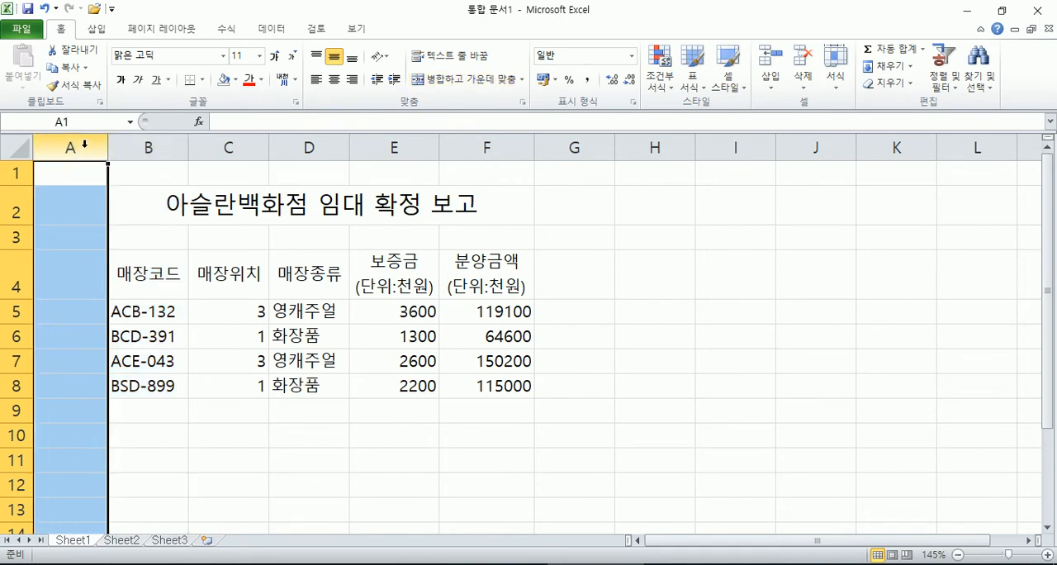
{"action": "left_click", "coordinate": [362, 147]}
{"action": "left_click", "coordinate": [486, 147]}
{"action": "left_click_drag", "start_coordinate": [380, 142], "coordinate": [476, 142]}
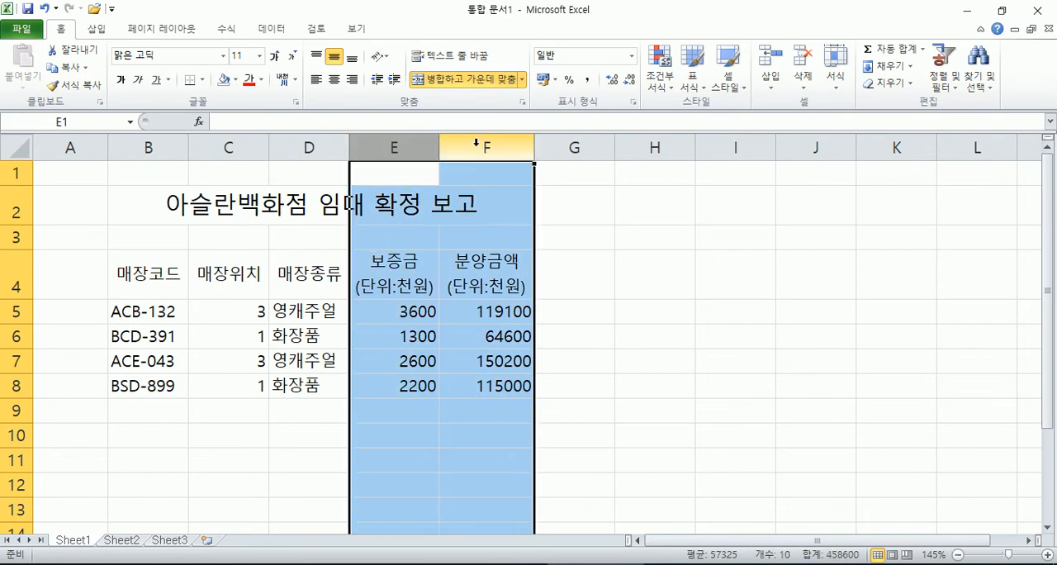
{"action": "left_click", "coordinate": [281, 245]}
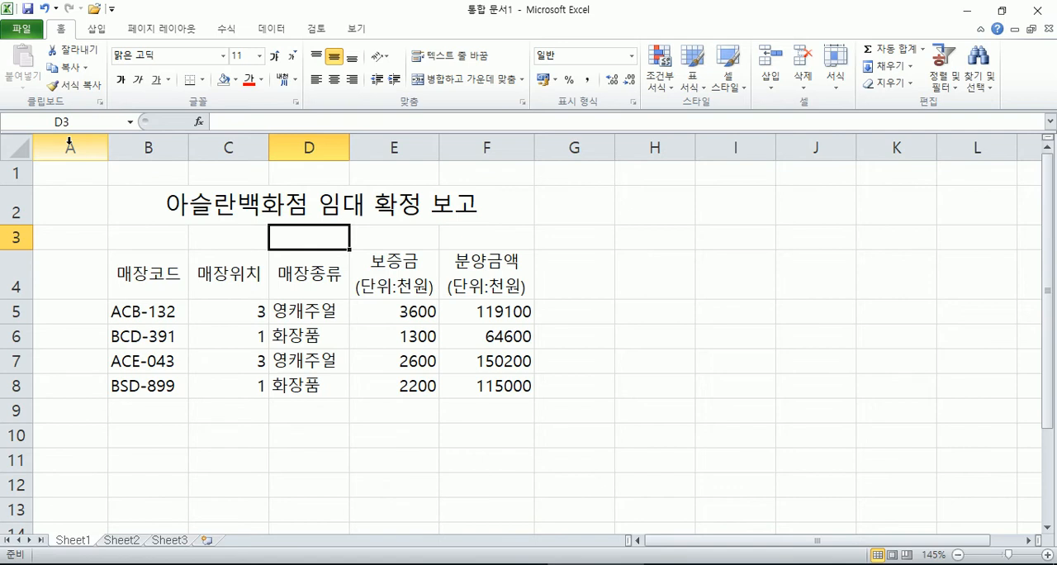
Step: Set the width of the empty column A to 1
{"action": "left_click", "coordinate": [70, 200]}
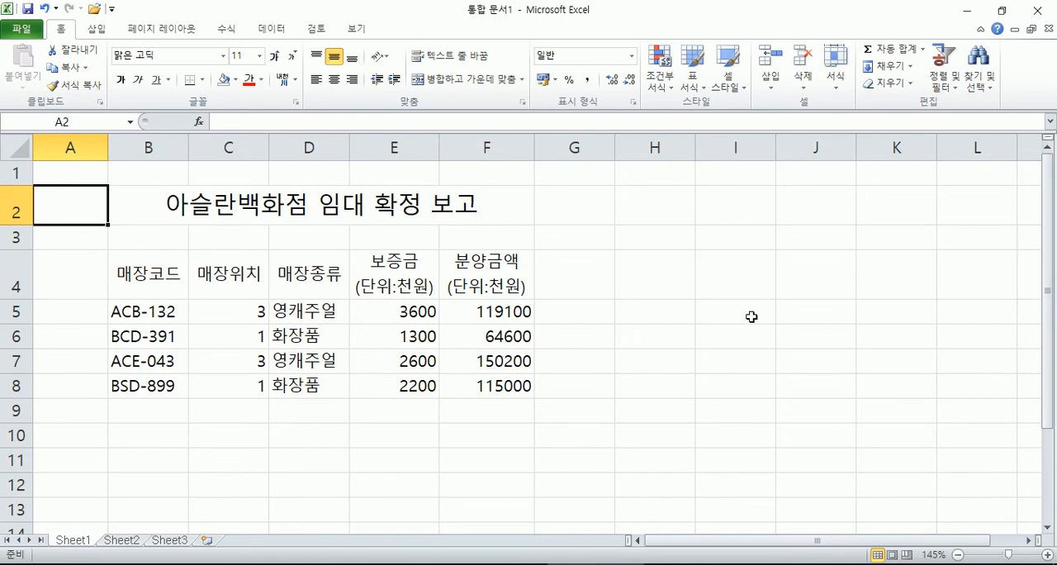
{"action": "left_click", "coordinate": [835, 81]}
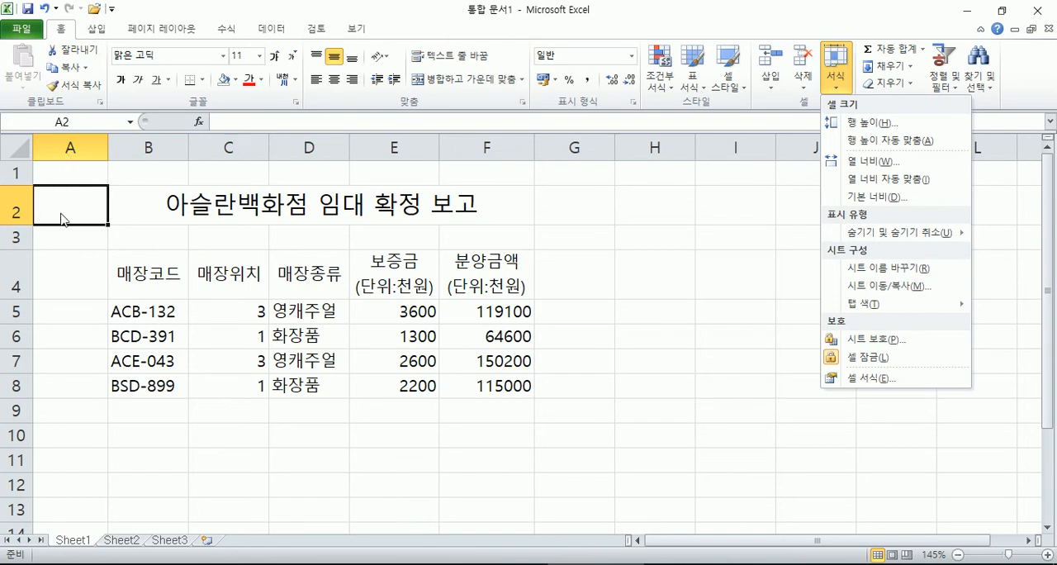
{"action": "left_click", "coordinate": [876, 162]}
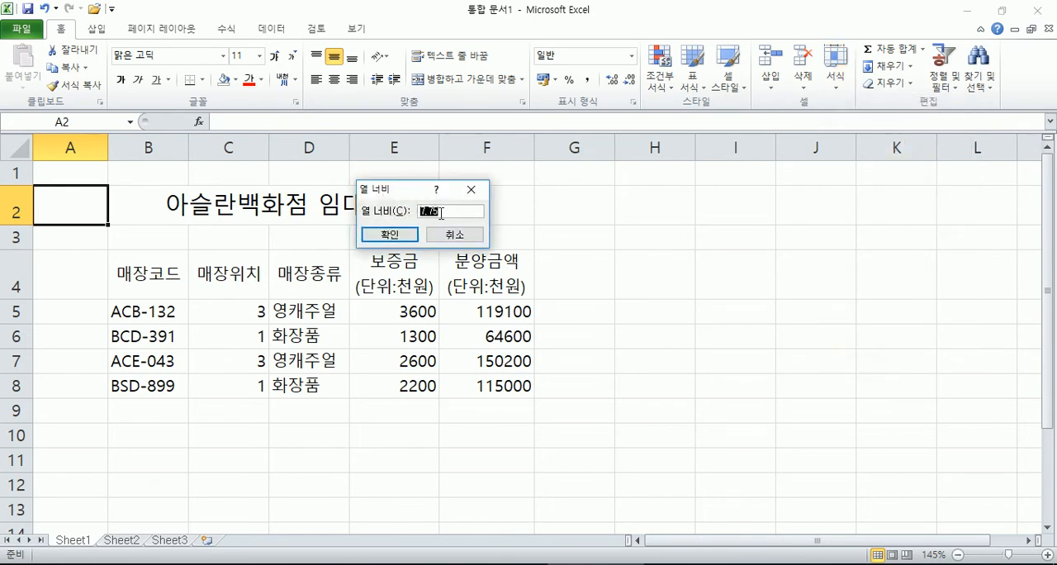
{"action": "type", "text": "1"}
{"action": "left_click", "coordinate": [385, 235]}
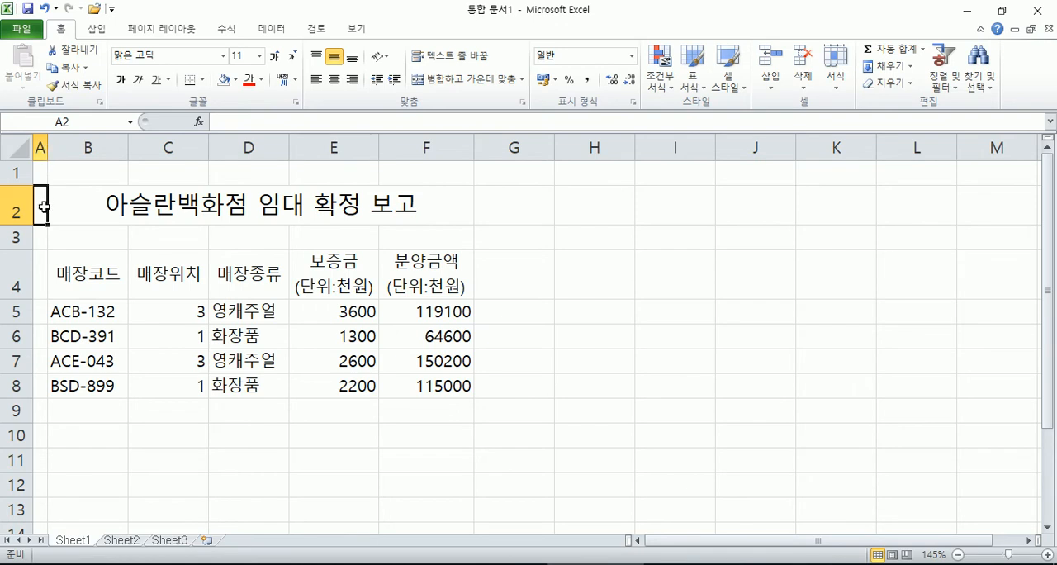
Step: Widen column A freehand to a width of about 11.88
{"action": "left_click_drag", "start_coordinate": [48, 147], "coordinate": [163, 146]}
{"action": "left_click", "coordinate": [104, 147]}
{"action": "left_click", "coordinate": [208, 148]}
{"action": "left_click", "coordinate": [134, 146]}
{"action": "left_click", "coordinate": [198, 147]}
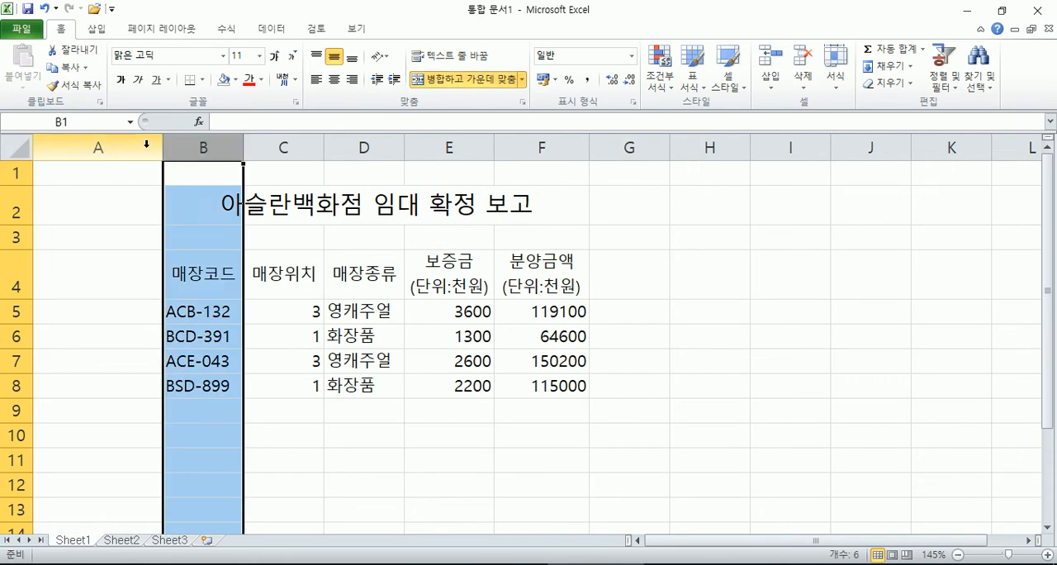
{"action": "left_click", "coordinate": [136, 148]}
{"action": "left_click", "coordinate": [148, 200]}
{"action": "mouse_move", "coordinate": [162, 144]}
{"action": "left_mouse_down"}
{"action": "mouse_move", "coordinate": [73, 149]}
{"action": "mouse_move", "coordinate": [153, 156]}
{"action": "mouse_move", "coordinate": [49, 158]}
{"action": "mouse_move", "coordinate": [144, 145]}
{"action": "left_mouse_up"}
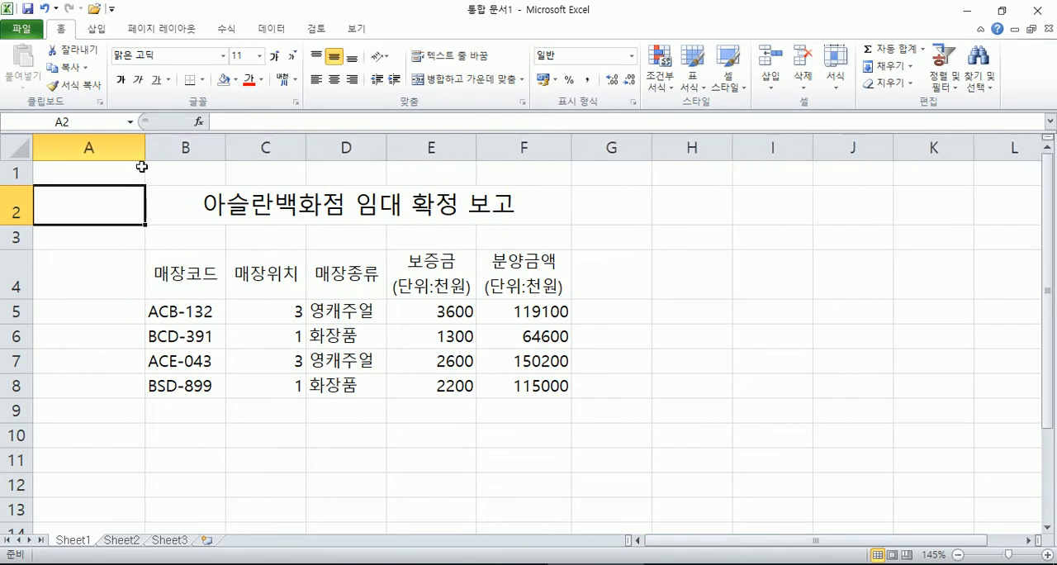
{"action": "left_click", "coordinate": [91, 147]}
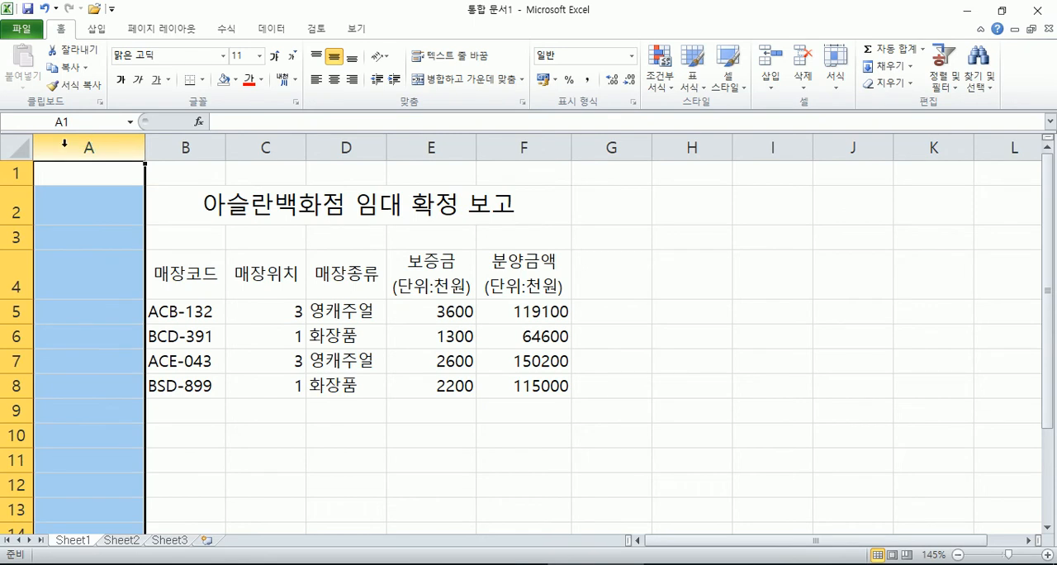
{"action": "right_click", "coordinate": [64, 145]}
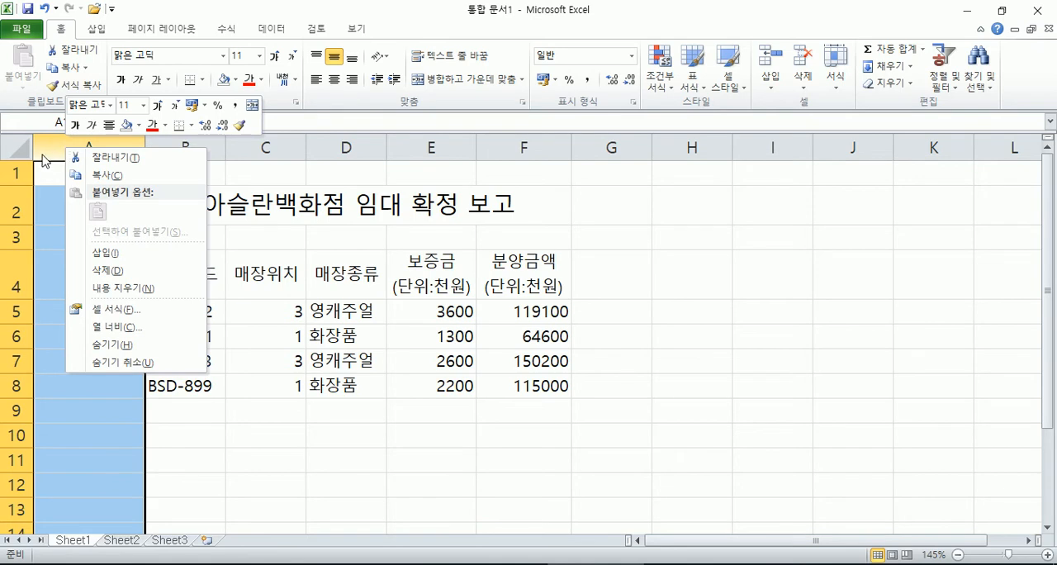
{"action": "left_click", "coordinate": [44, 147]}
{"action": "right_click", "coordinate": [58, 152]}
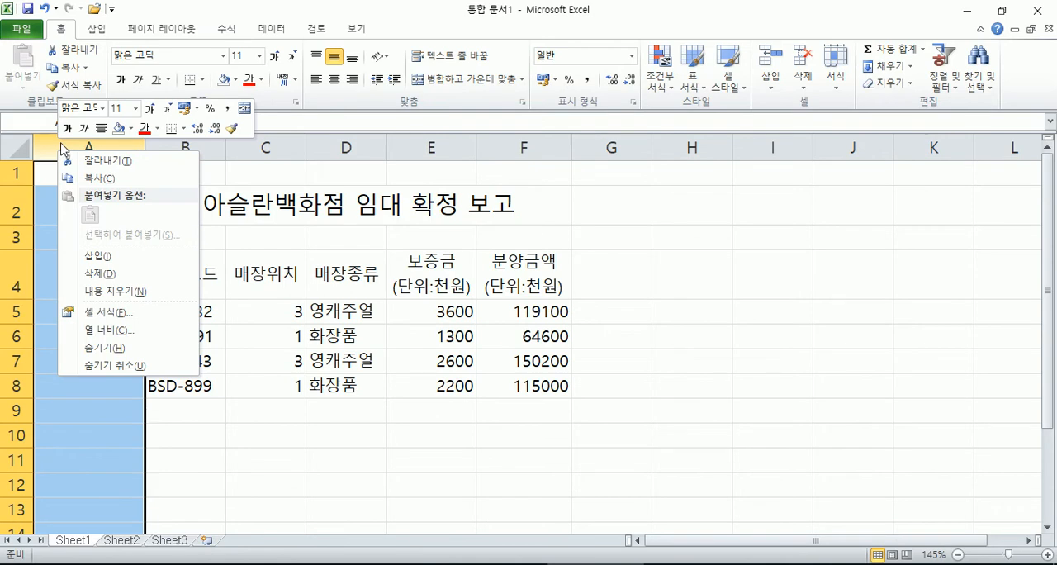
{"action": "left_click", "coordinate": [102, 331]}
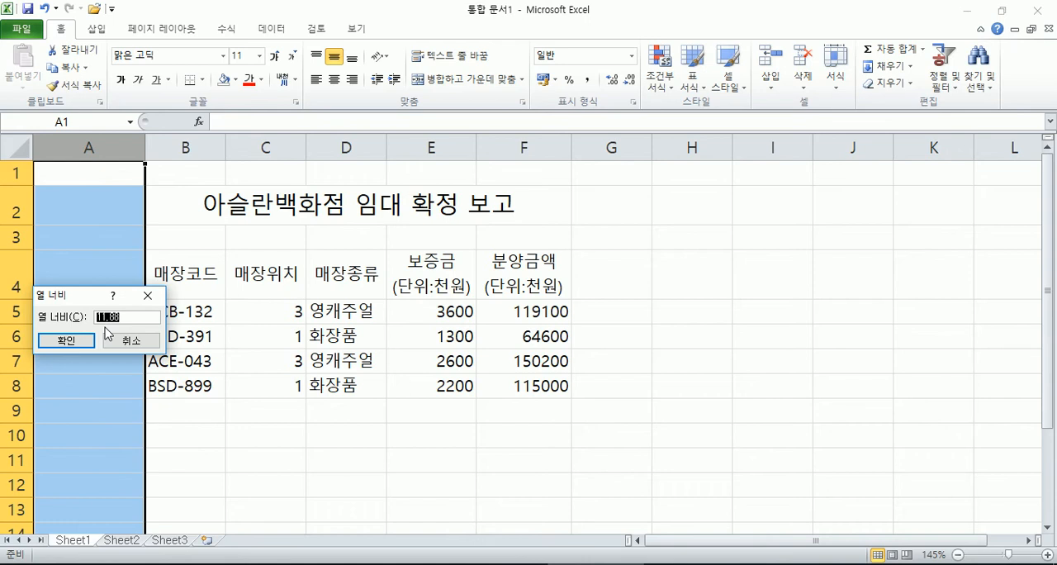
{"action": "type", "text": "1"}
{"action": "key", "text": "Escape"}
Step: Set the width of the selected column A to 1
{"action": "right_click", "coordinate": [110, 146]}
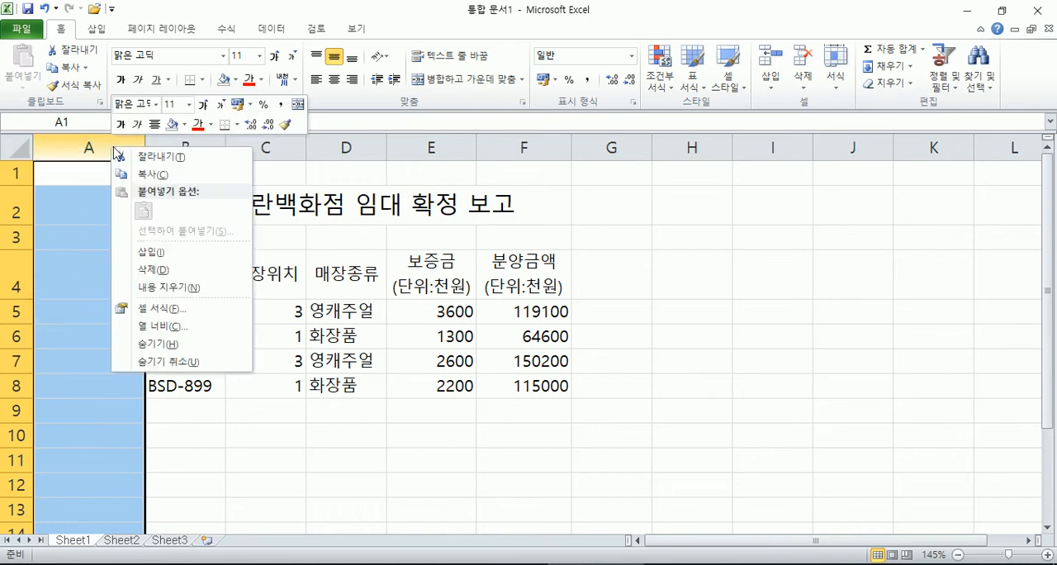
{"action": "left_click", "coordinate": [157, 326]}
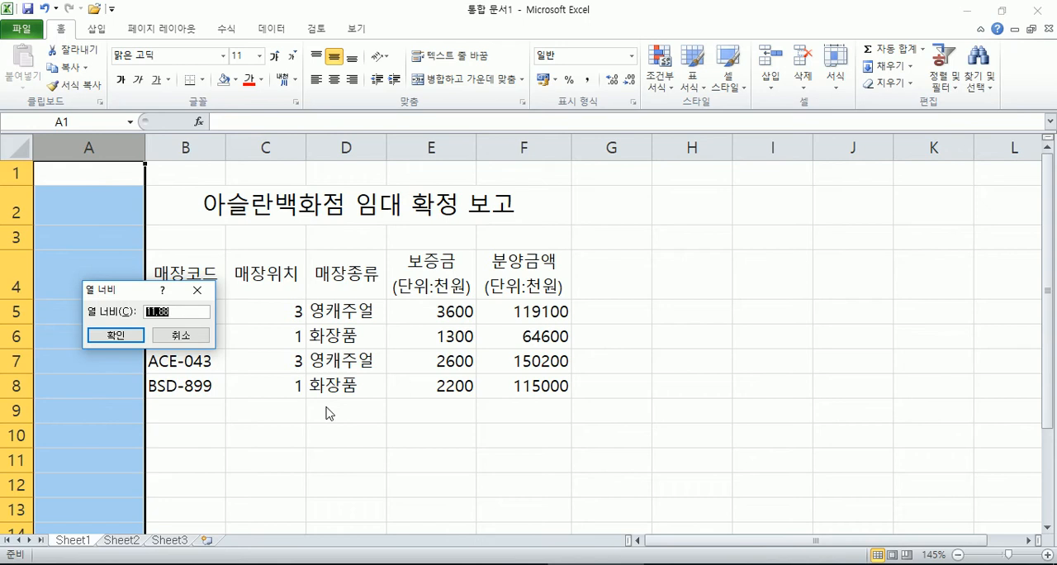
{"action": "type", "text": "1"}
{"action": "left_click", "coordinate": [115, 335]}
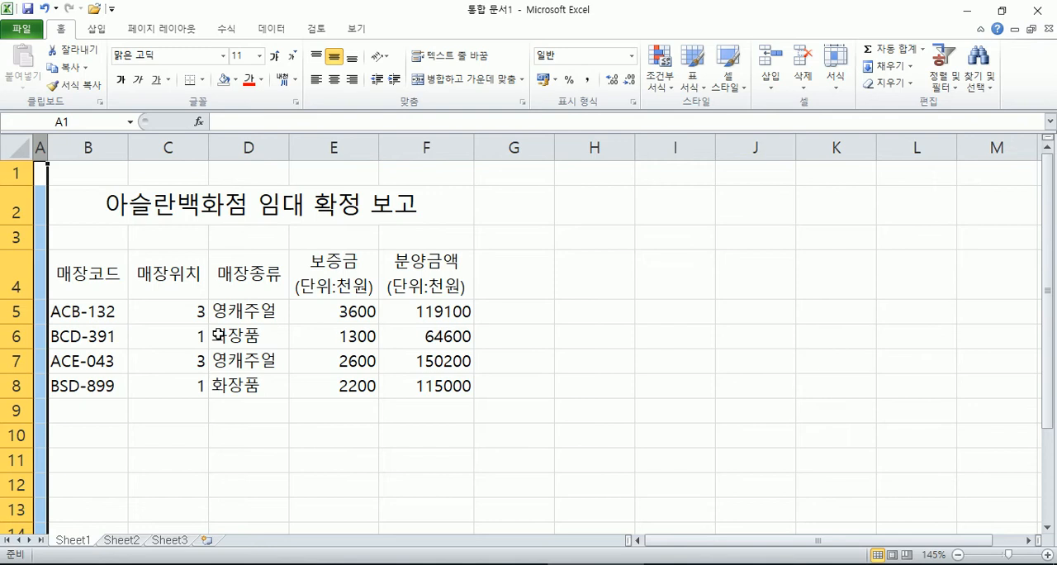
Step: Widen column A freehand to about 16.75, and set its width back to 1
{"action": "left_click_drag", "start_coordinate": [48, 147], "coordinate": [189, 147]}
{"action": "right_click", "coordinate": [110, 147]}
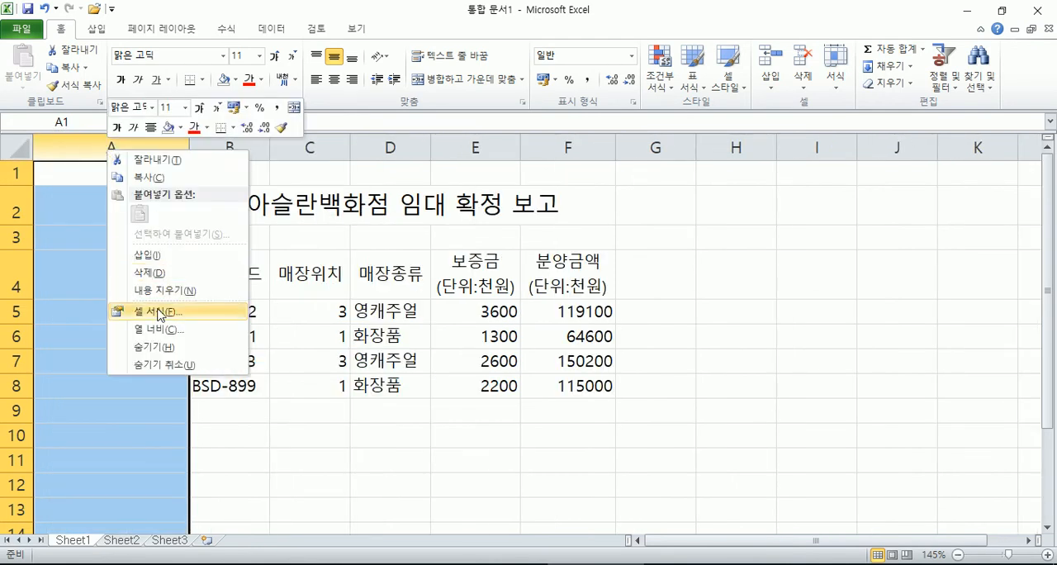
{"action": "left_click", "coordinate": [142, 338]}
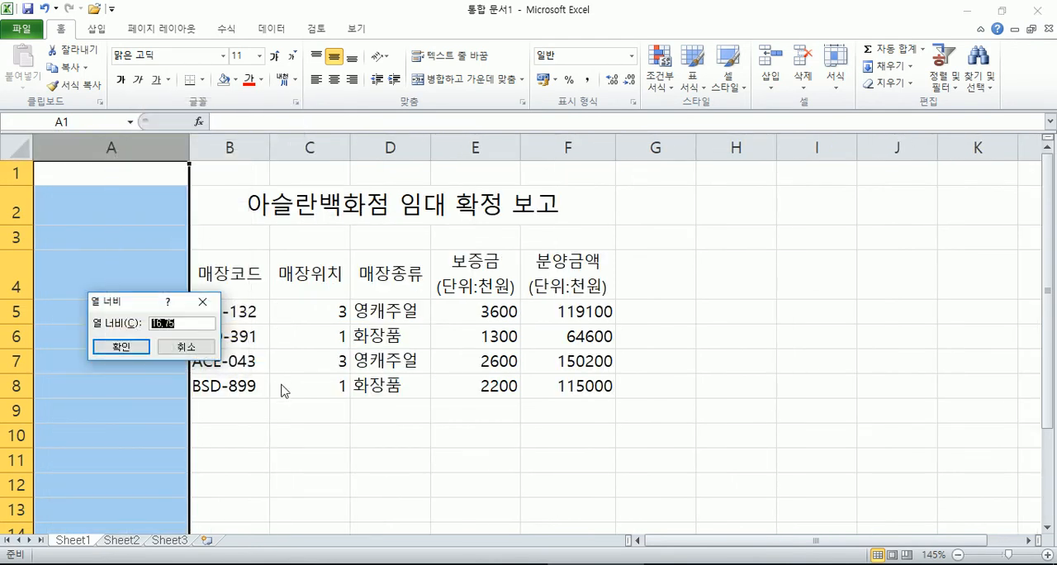
{"action": "type", "text": "1"}
{"action": "left_click", "coordinate": [121, 347]}
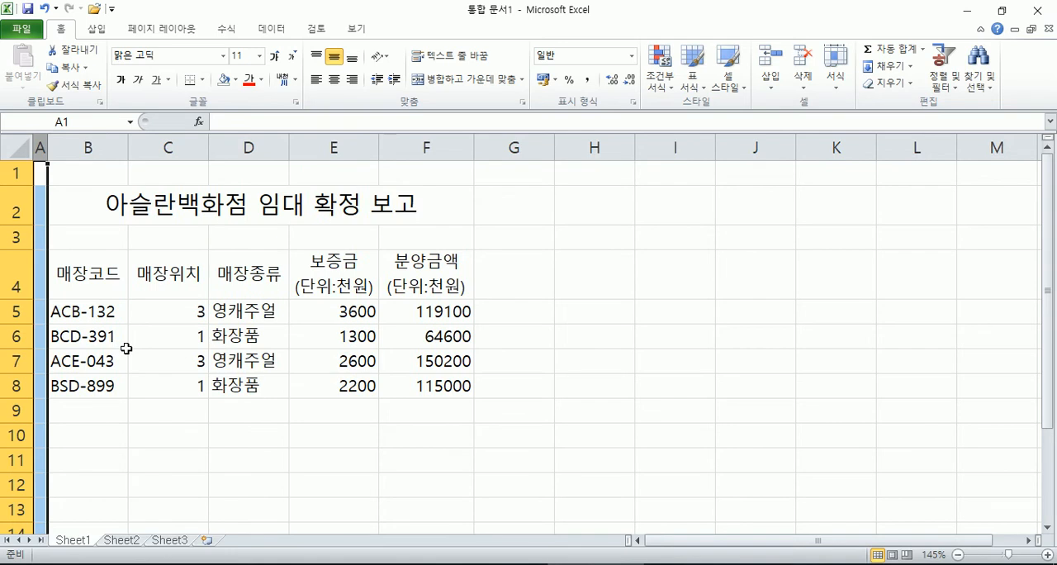
{"action": "left_click", "coordinate": [126, 348]}
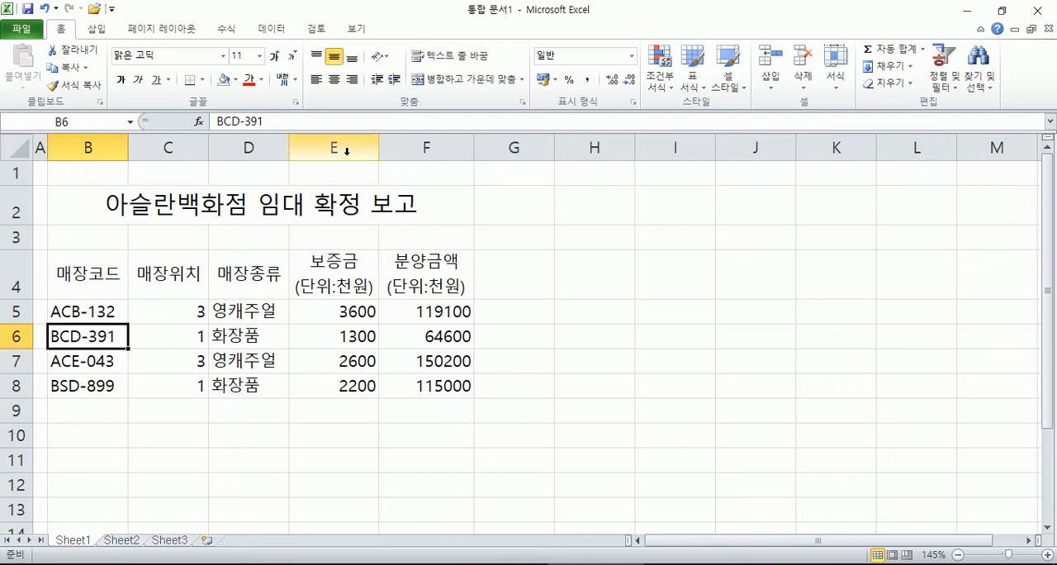
Step: Practise selecting the whole columns E and F together, clearing the selection each time
{"action": "left_click_drag", "start_coordinate": [345, 147], "coordinate": [420, 147]}
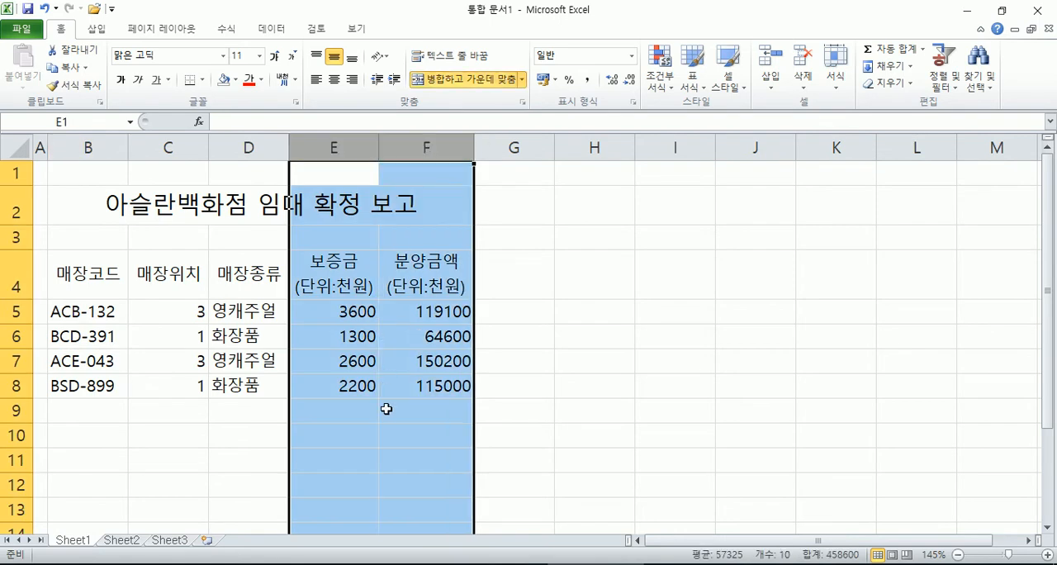
{"action": "left_click", "coordinate": [385, 410]}
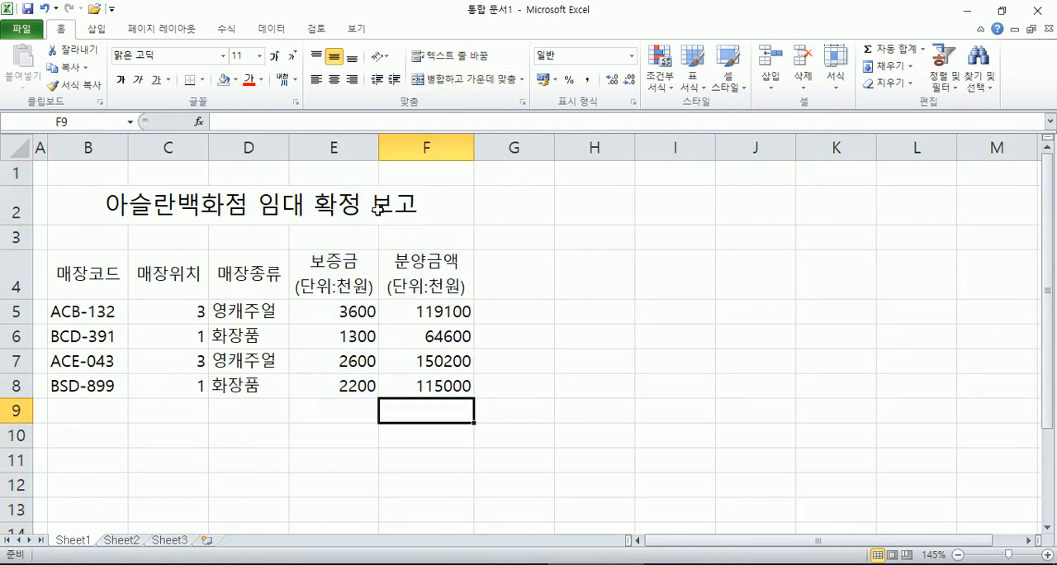
{"action": "left_click", "coordinate": [342, 146]}
{"action": "left_click", "coordinate": [411, 147]}
{"action": "left_click_drag", "start_coordinate": [342, 147], "coordinate": [422, 148]}
{"action": "left_click", "coordinate": [371, 252]}
{"action": "left_click", "coordinate": [350, 145]}
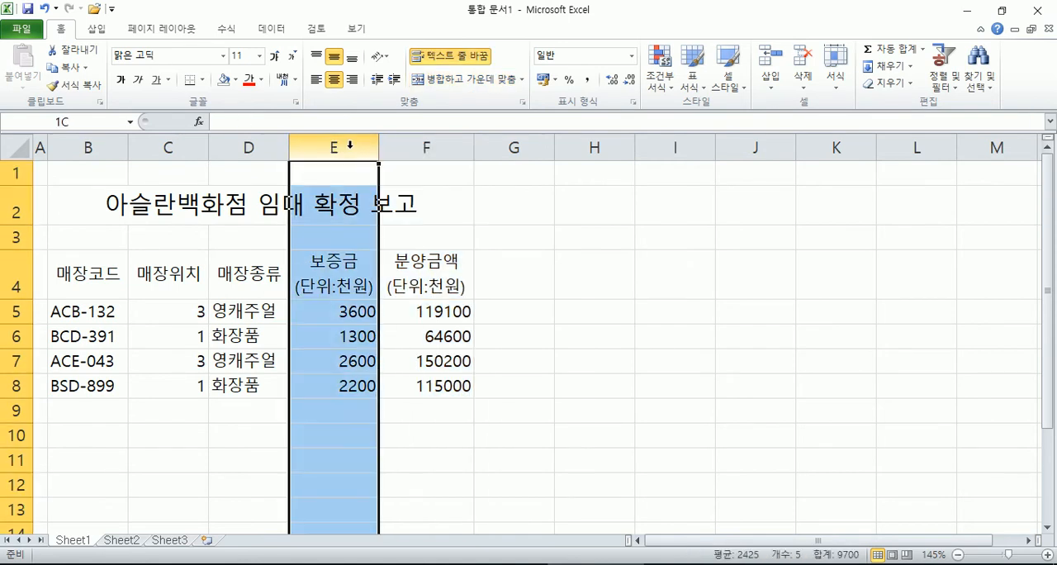
{"action": "left_click_drag", "start_coordinate": [351, 145], "coordinate": [430, 145]}
{"action": "left_click", "coordinate": [410, 287]}
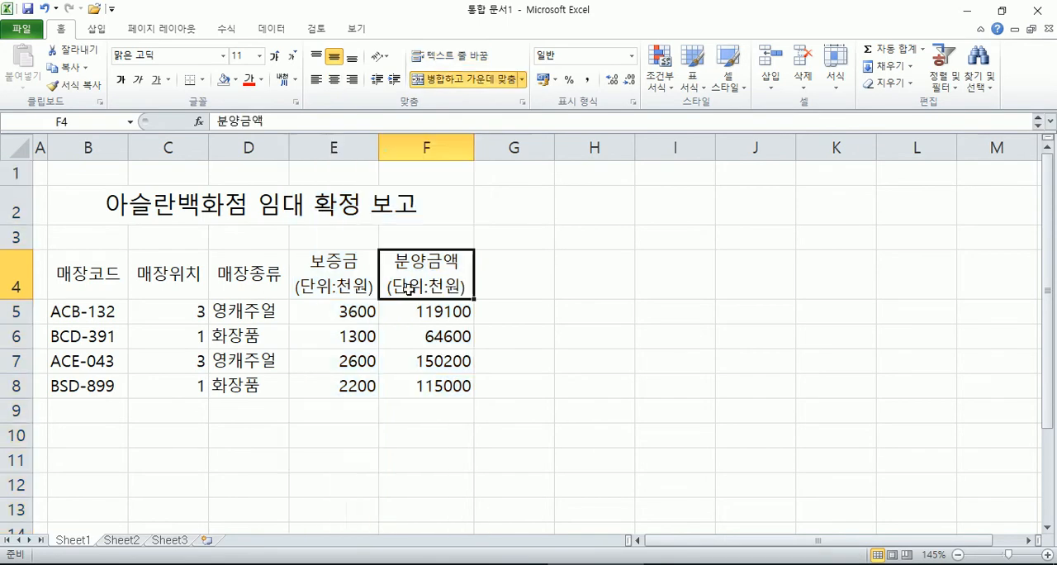
Step: Try a column width of 12 on columns E and F together and undo it
{"action": "left_click", "coordinate": [339, 141]}
{"action": "left_click_drag", "start_coordinate": [336, 146], "coordinate": [442, 142]}
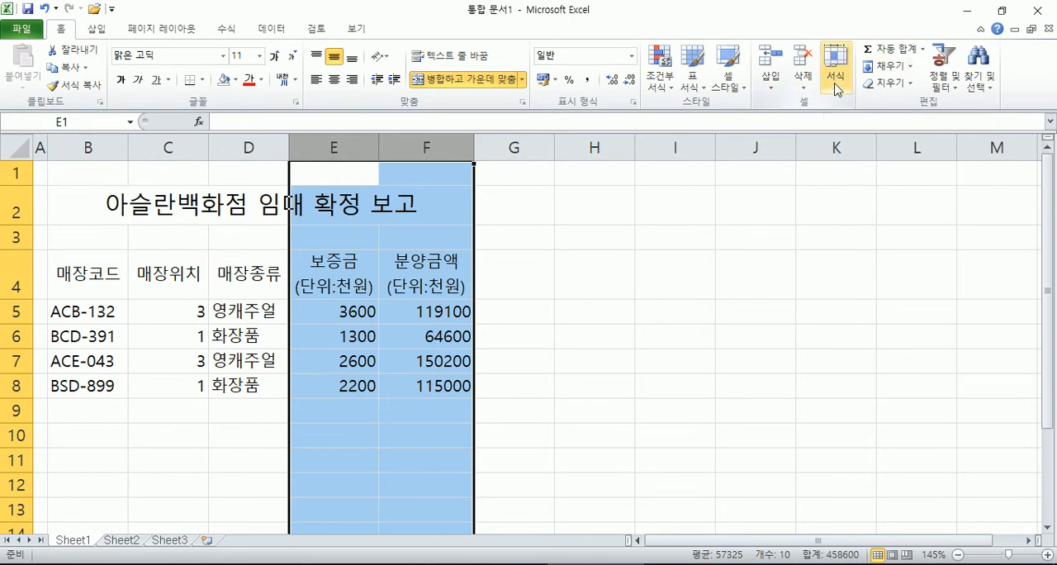
{"action": "left_click", "coordinate": [838, 89]}
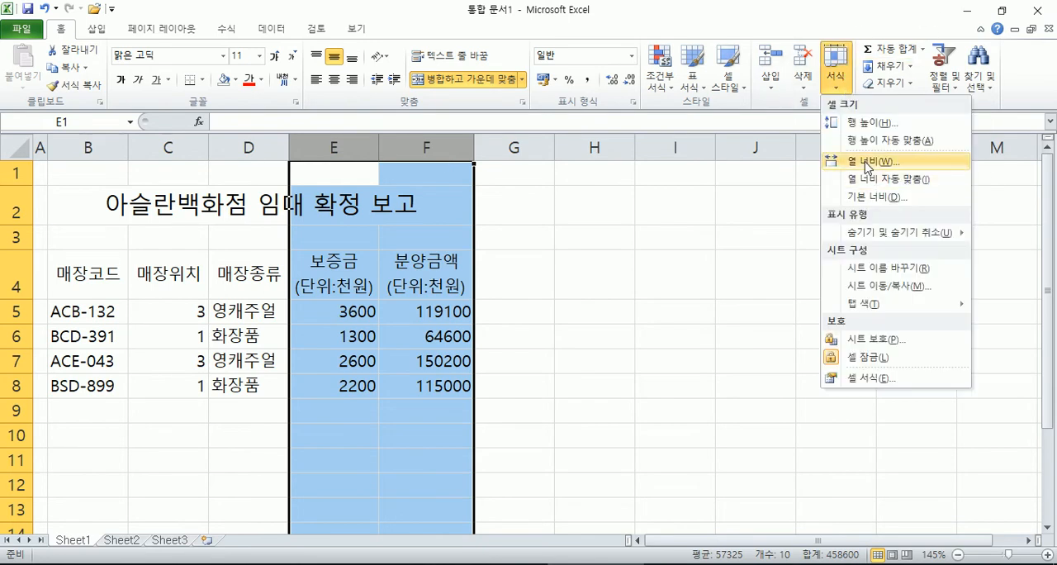
{"action": "left_click", "coordinate": [866, 164]}
{"action": "type", "text": "12"}
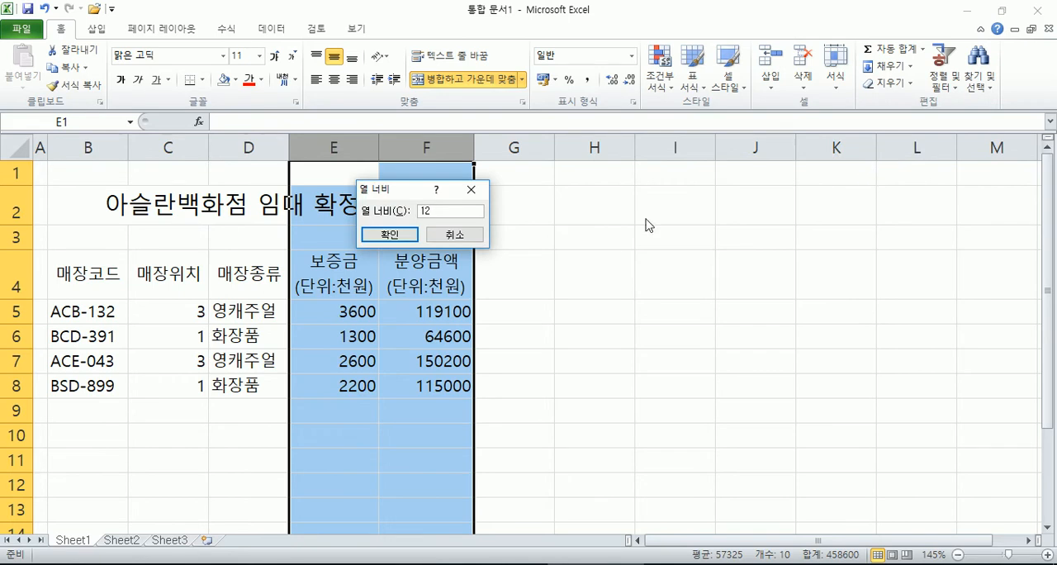
{"action": "left_click", "coordinate": [389, 233]}
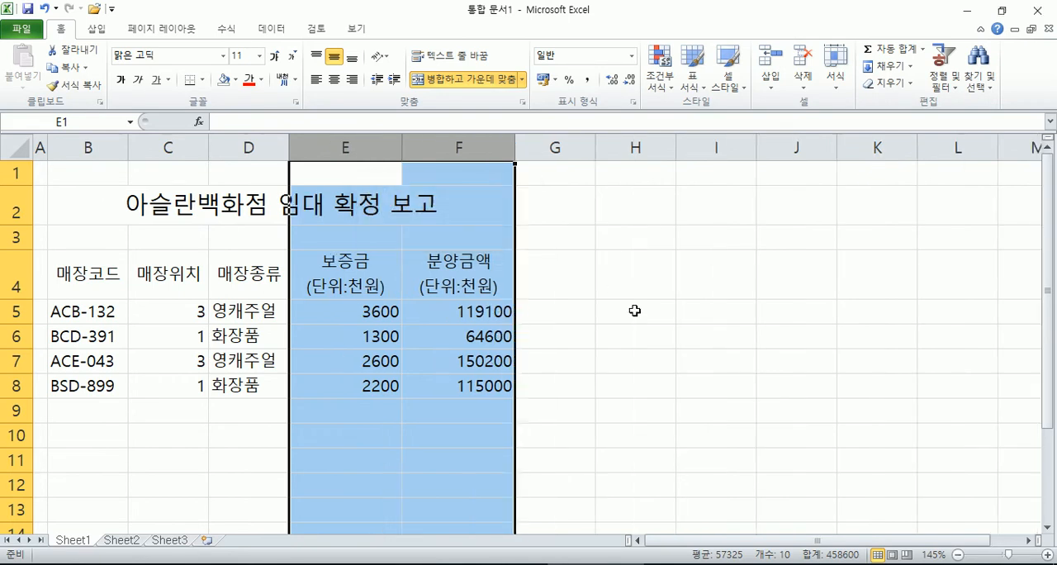
{"action": "key", "text": "ctrl+z"}
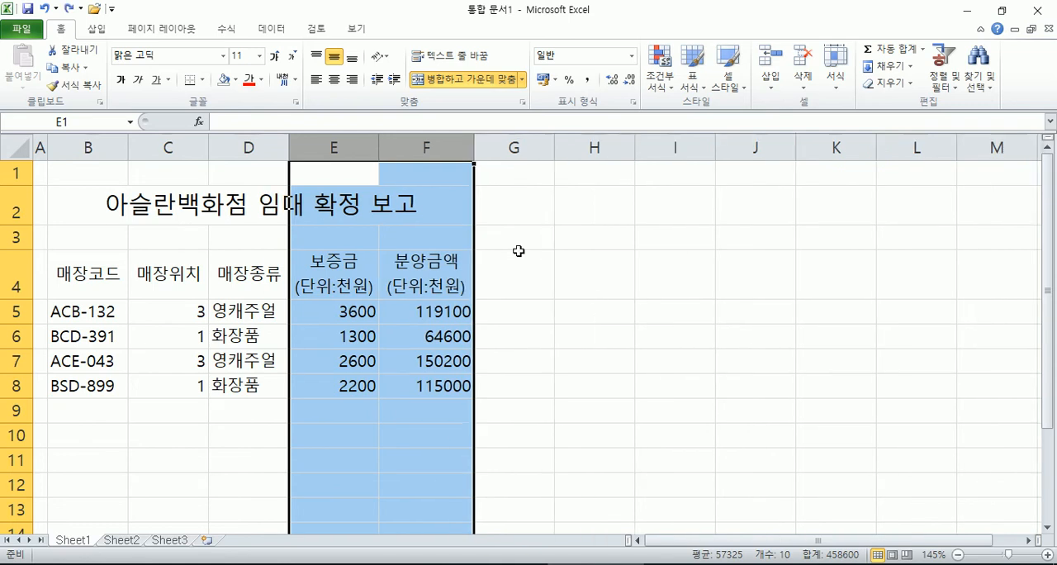
Step: Set the width of both the 보증금 and 분양금액 columns, E and F, to 12
{"action": "left_click", "coordinate": [354, 140]}
{"action": "left_click_drag", "start_coordinate": [354, 140], "coordinate": [452, 148]}
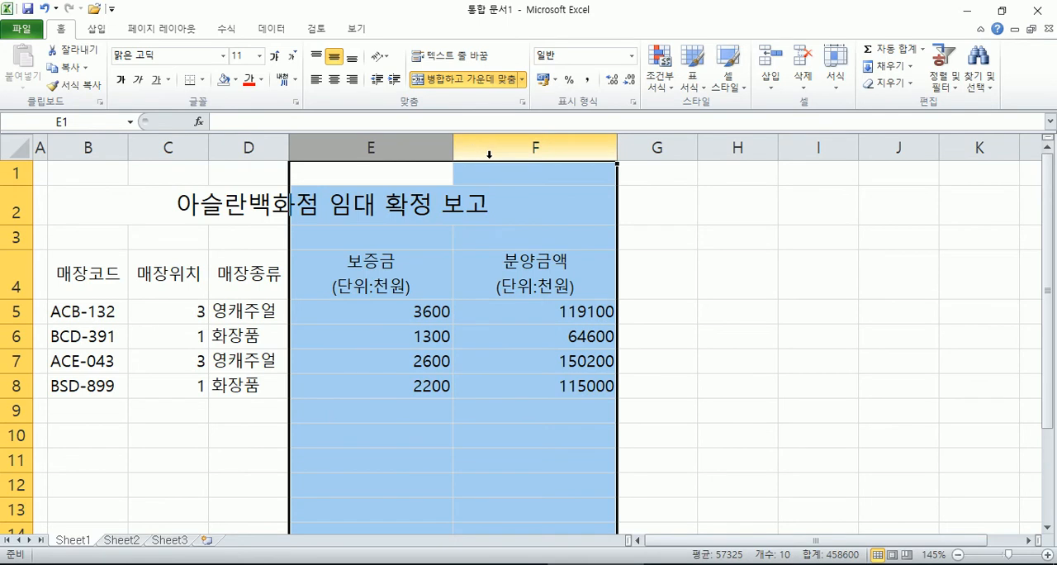
{"action": "right_click", "coordinate": [415, 153]}
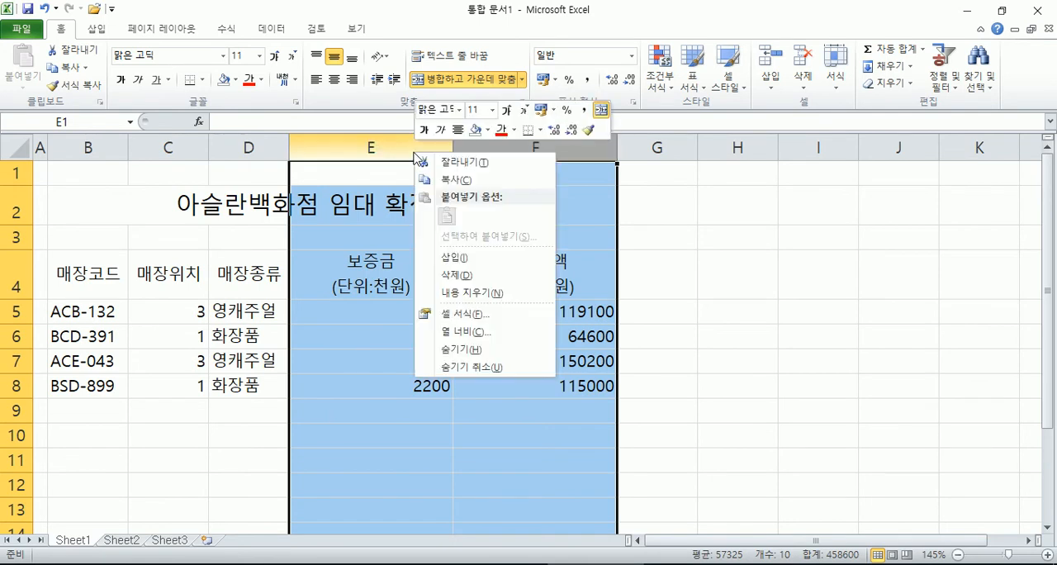
{"action": "left_click", "coordinate": [486, 332]}
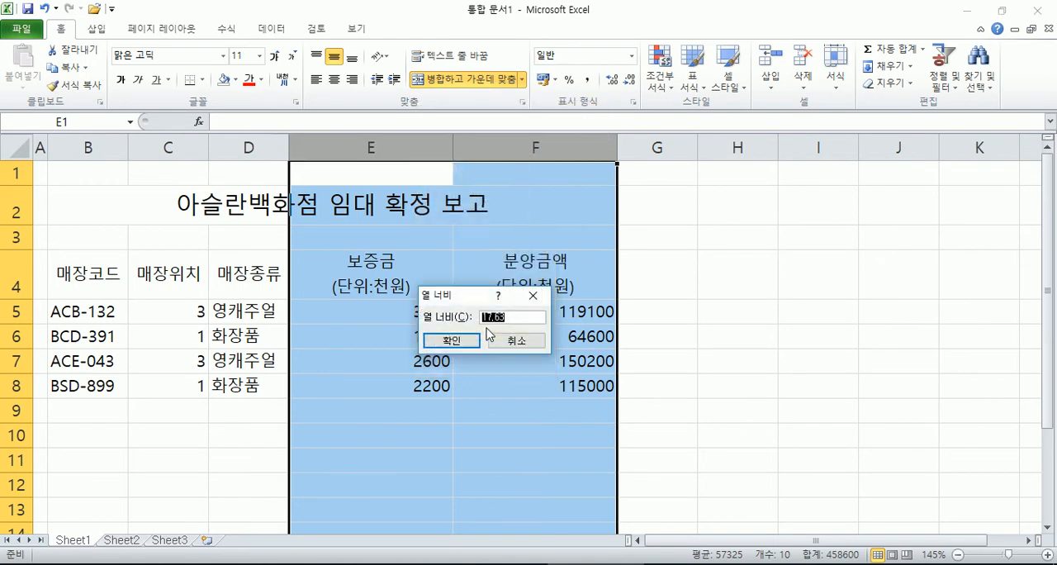
{"action": "type", "text": "12"}
{"action": "left_click", "coordinate": [450, 340]}
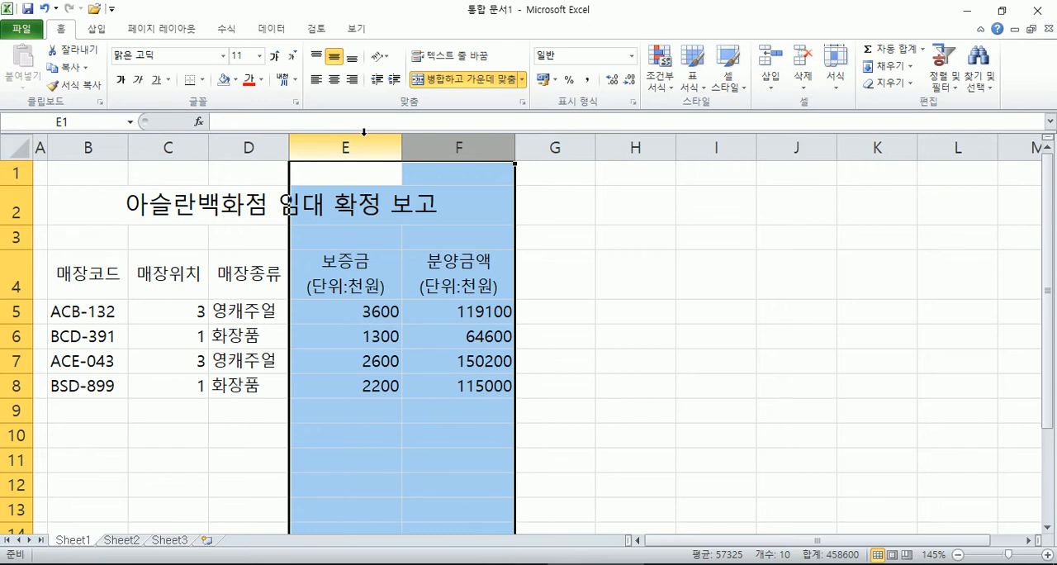
Step: Switch to Notepad and add the lines "반각" and "전각" below the cell formatting notes, leaving an empty line above them
{"action": "key", "text": "alt+Tab"}
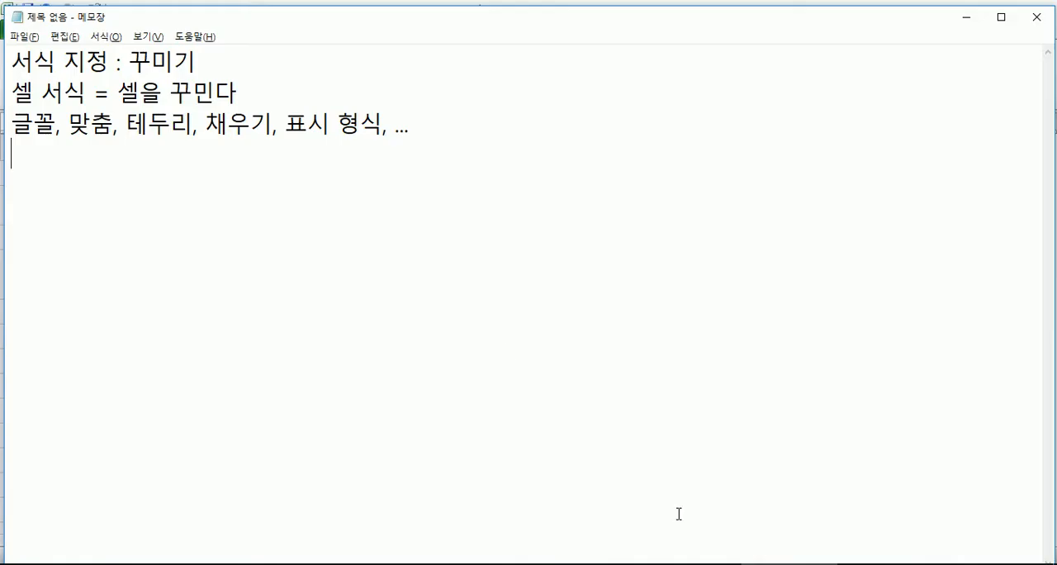
{"action": "key", "text": "Return"}
{"action": "type", "text": "반각"}
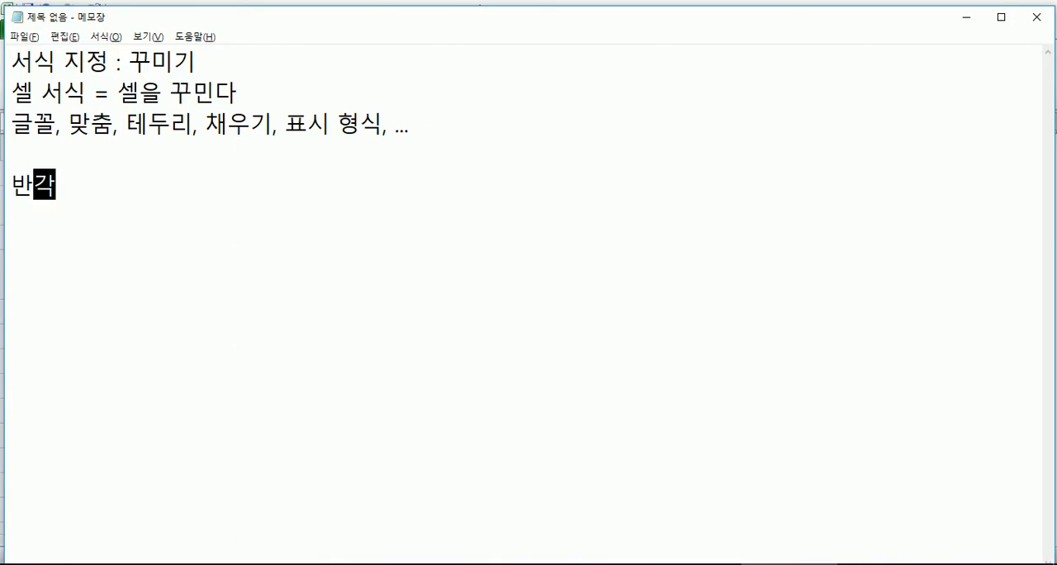
{"action": "key", "text": "Return"}
{"action": "type", "text": "저ㄴ각"}
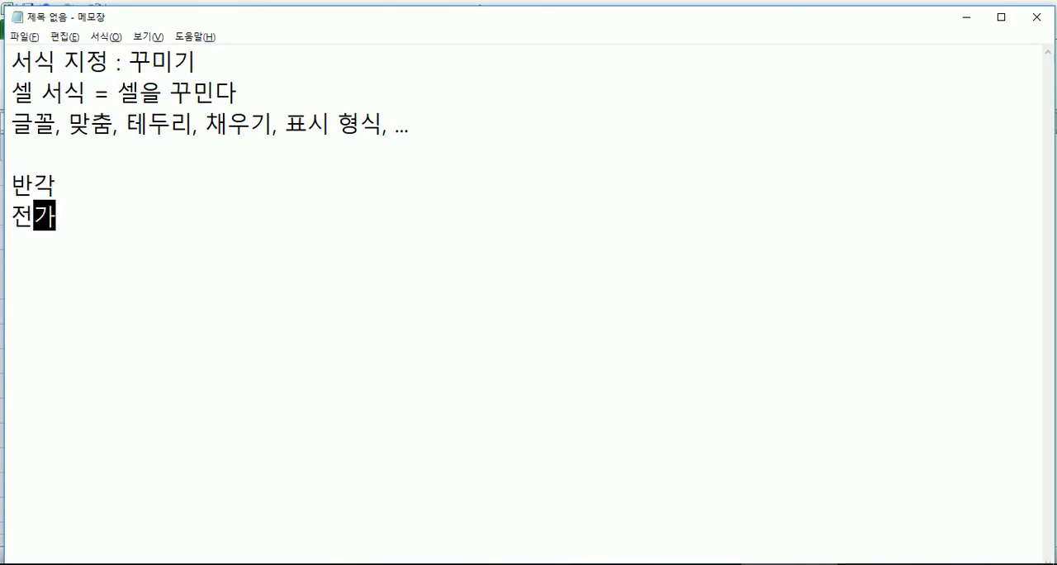
Step: Extend the two lines to read "반각 : 영문, 숫자, 일반 기호" and "전각 : 한글, 한자, 특수 기호"
{"action": "key", "text": "Up"}
{"action": "type", "text": ": "}
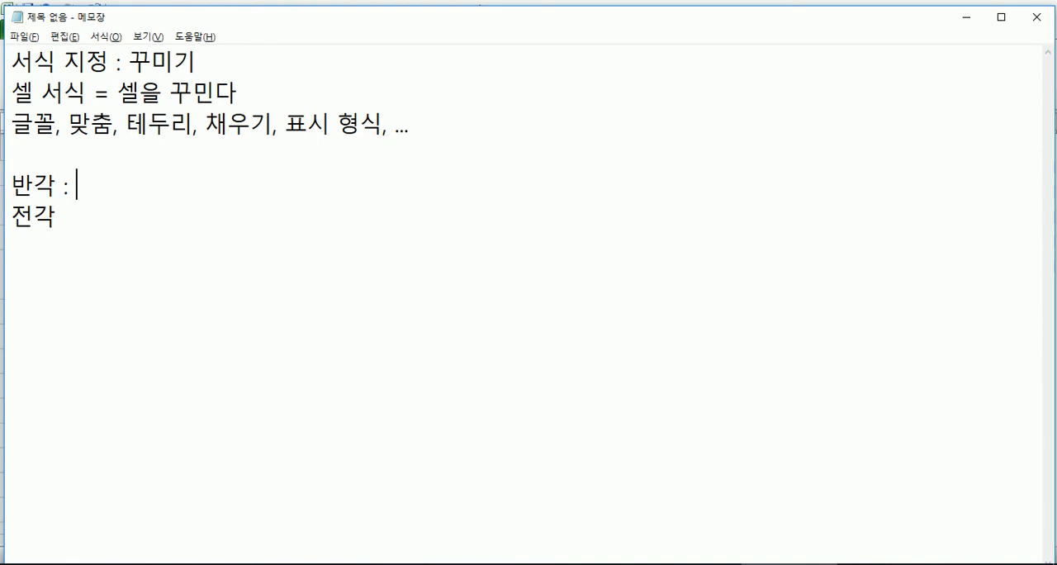
{"action": "type", "text": "영문, 숫자, 읿"}
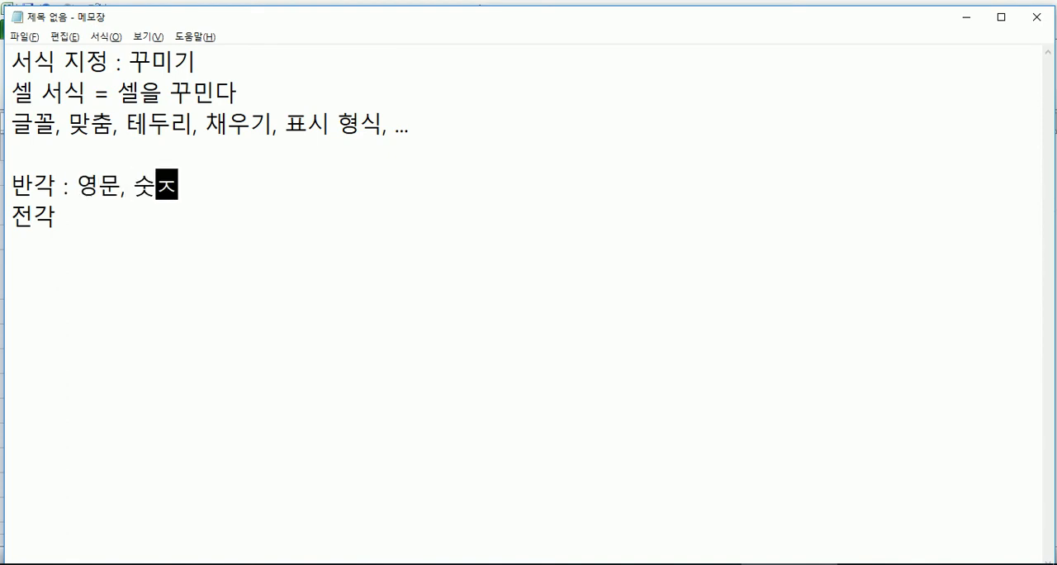
{"action": "type", "text": "반 기호"}
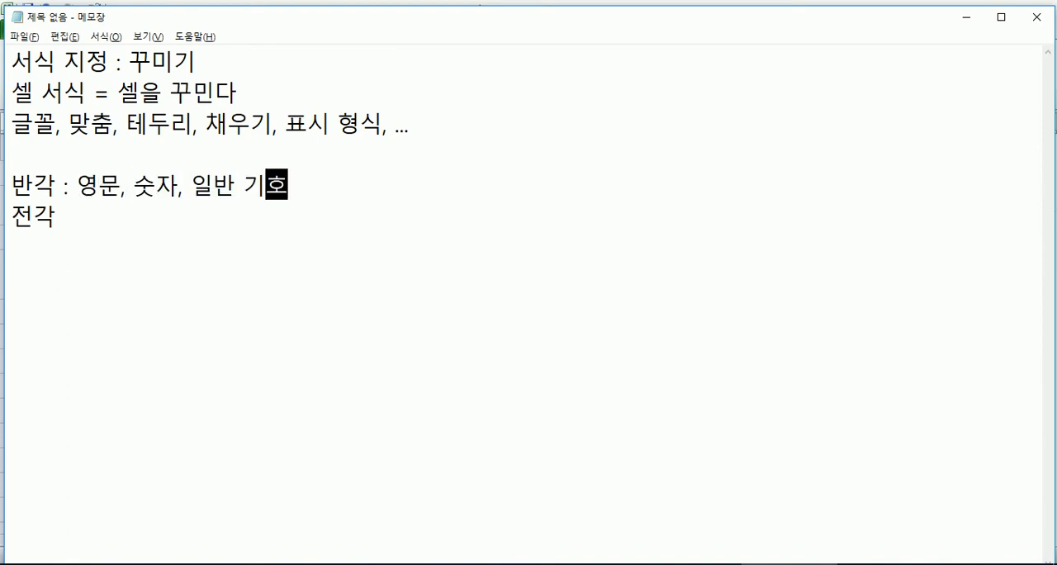
{"action": "left_click", "coordinate": [332, 233]}
{"action": "type", "text": ": 한글,"}
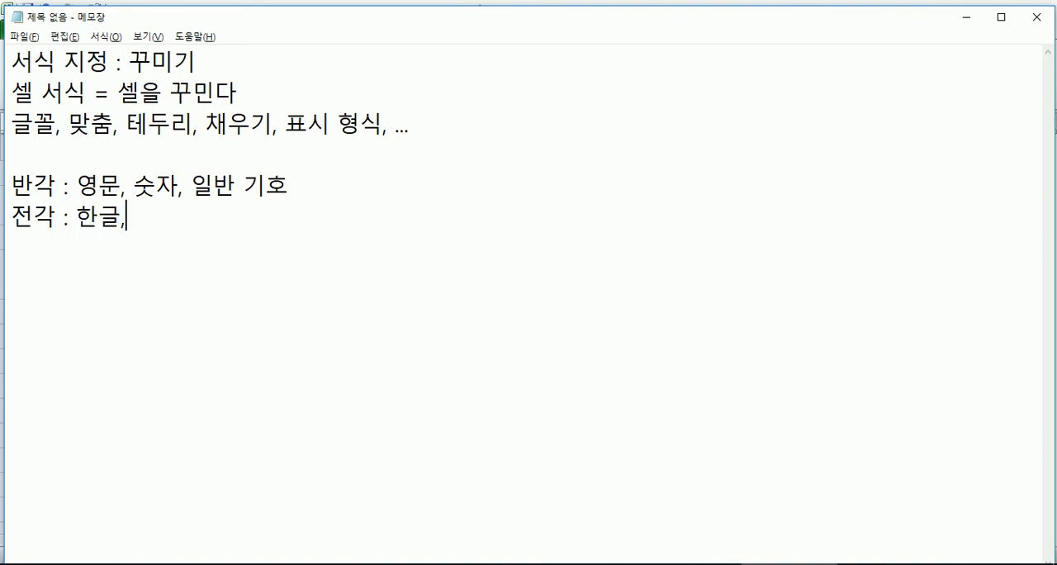
{"action": "type", "text": " 한자, 특수 기호"}
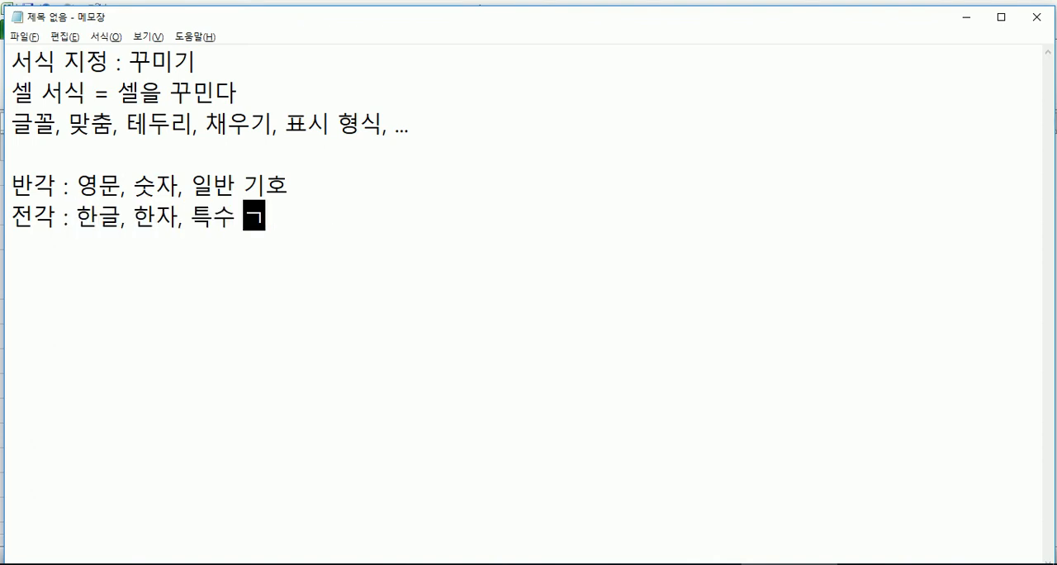
{"action": "type", "text": "(ㅁ"}
Step: Append the special symbol examples "(※, ☆, ...)" after 특수 기호 on the 전각 line
{"action": "key", "text": "Hangul_Hanja"}
{"action": "key", "text": "Down"}
{"action": "key", "text": "Down"}
{"action": "key", "text": "Down"}
{"action": "key", "text": "Down"}
{"action": "key", "text": "Down"}
{"action": "key", "text": "Return"}
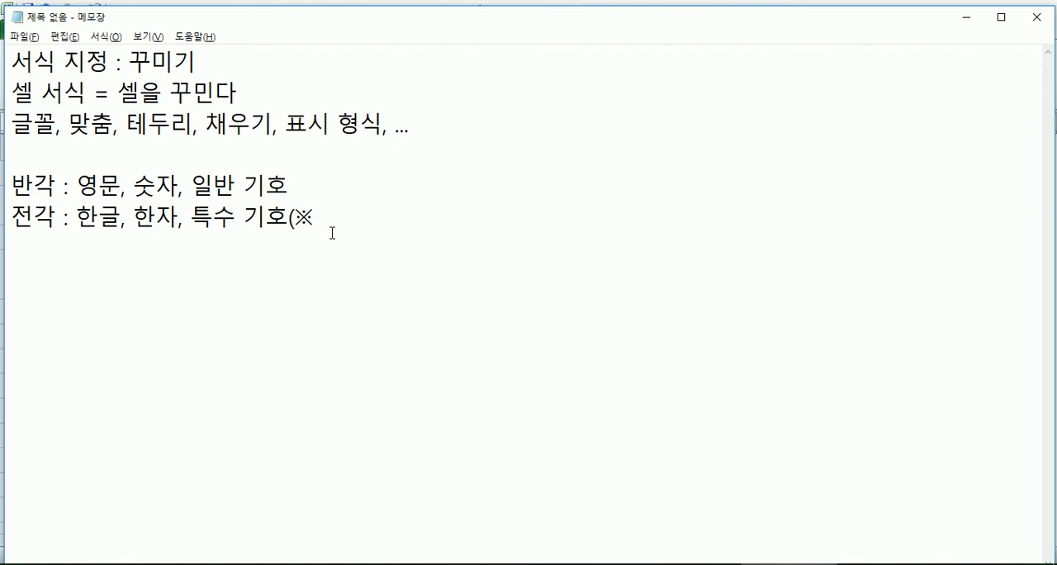
{"action": "type", "text": ", ㅁ"}
{"action": "key", "text": "Hangul_Hanja"}
{"action": "key", "text": "Down"}
{"action": "key", "text": "Down"}
{"action": "key", "text": "Down"}
{"action": "key", "text": "Down"}
{"action": "key", "text": "Down"}
{"action": "key", "text": "Down"}
{"action": "key", "text": "Return"}
{"action": "type", "text": ", ...)"}
Step: Append the ordinary symbol examples (. , / ? " < >) after 일반 기호 on the 반각 line
{"action": "key", "text": "Up"}
{"action": "type", "text": "(. , / ? \" < >"}
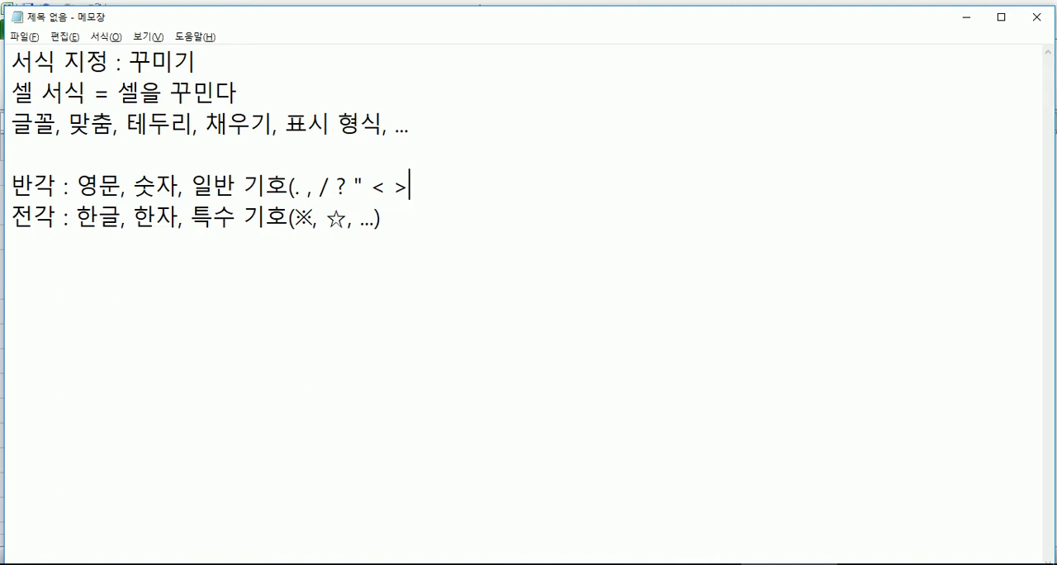
{"action": "type", "text": ")"}
Step: Finish the 반각 line with ": 1바이트" and the 전각 line with ": 2바이트"
{"action": "type", "text": ": 1바이트"}
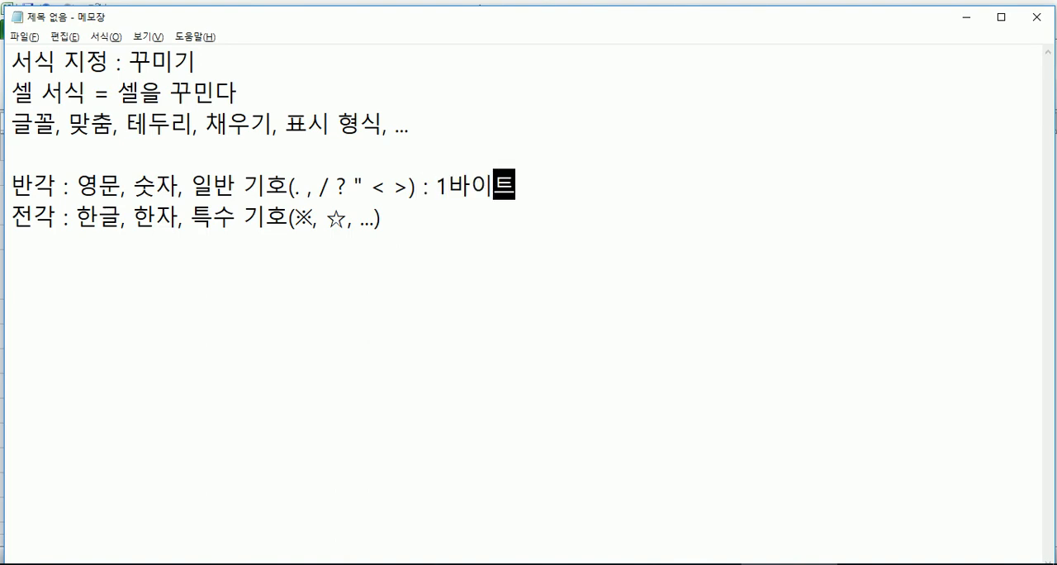
{"action": "key", "text": "Down"}
{"action": "type", "text": ": 2"}
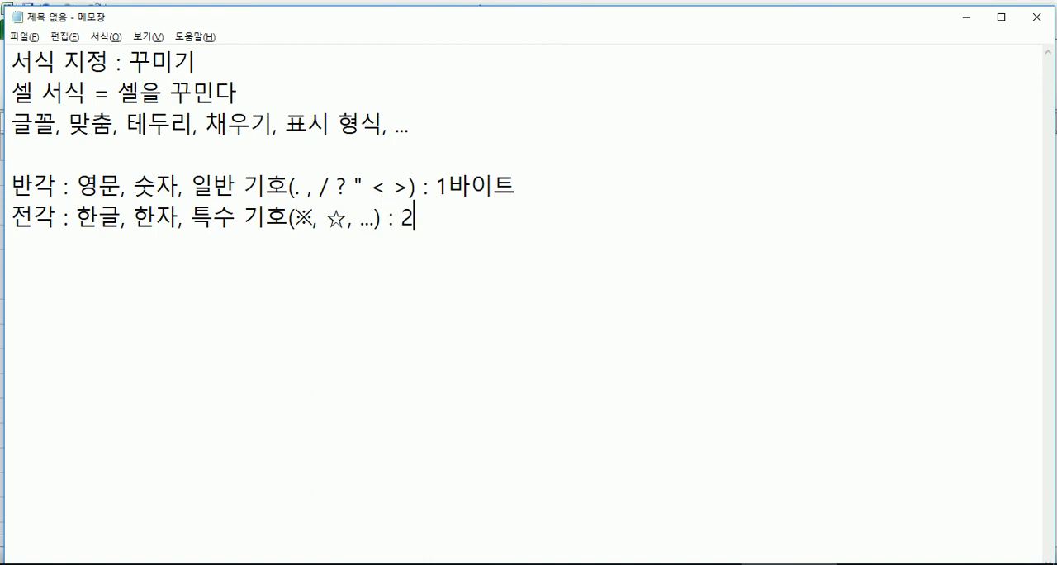
{"action": "type", "text": "바이트"}
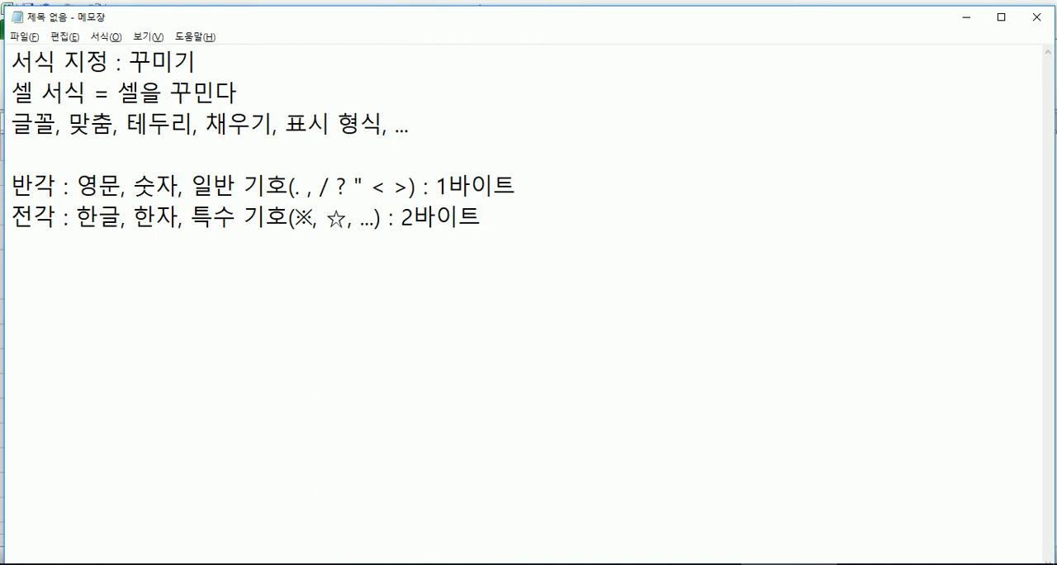
{"action": "key", "text": "Return"}
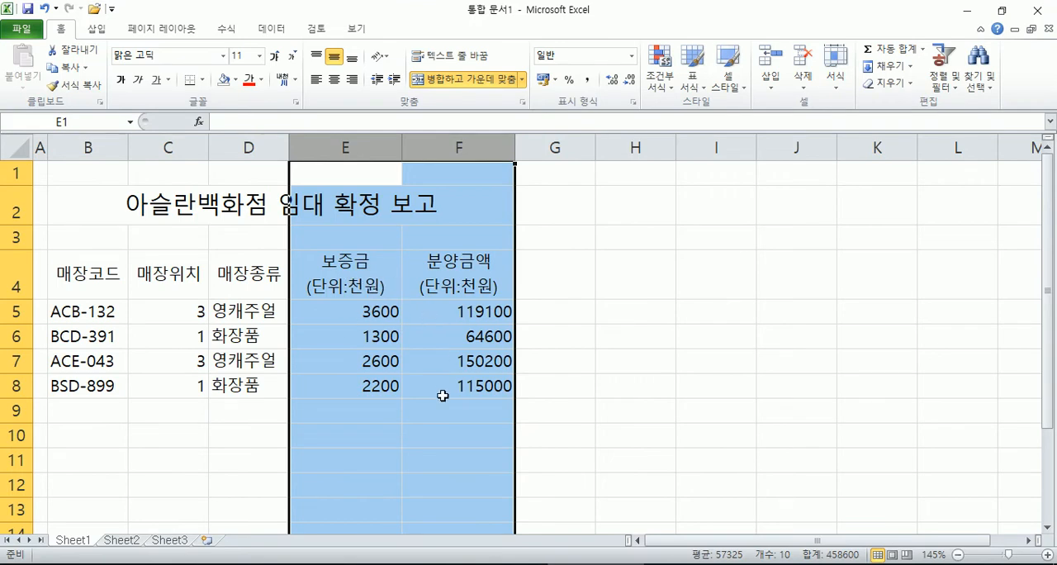
Step: Switch back to Excel and try clearing only the formats of the merged title in B2
{"action": "left_click", "coordinate": [269, 351]}
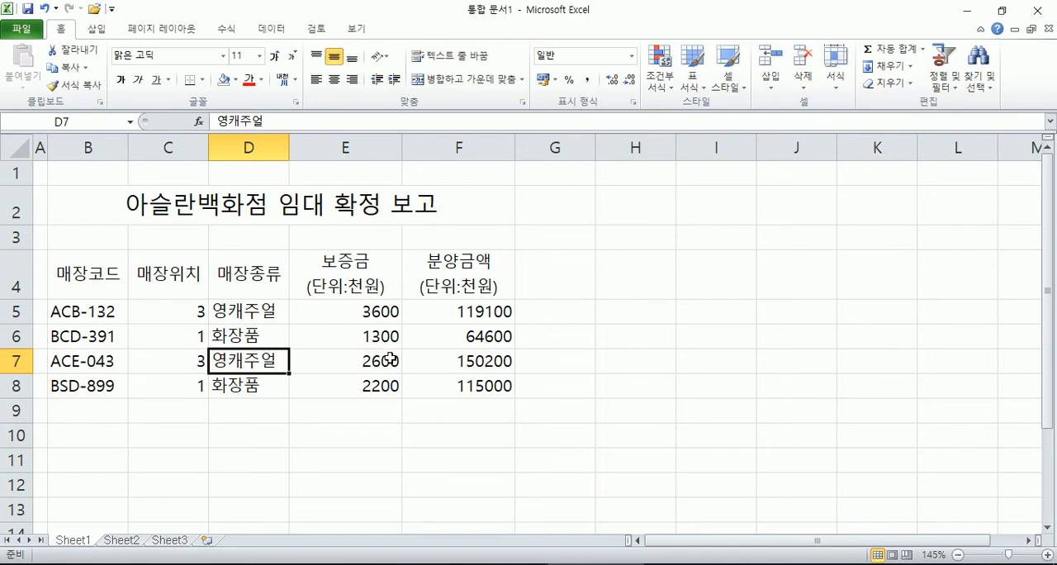
{"action": "left_click", "coordinate": [98, 205]}
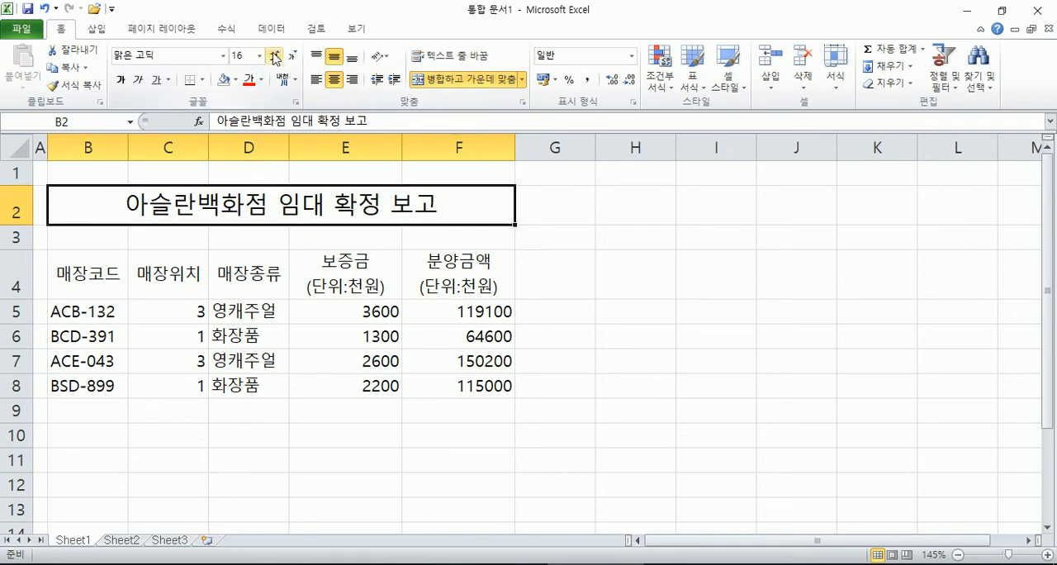
{"action": "left_click", "coordinate": [152, 241]}
{"action": "left_click", "coordinate": [91, 206]}
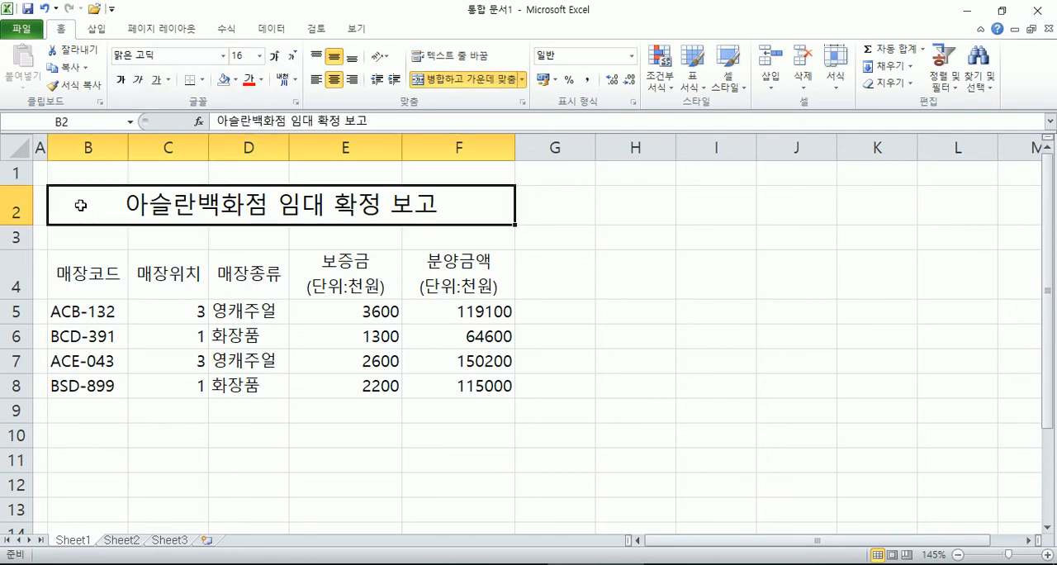
{"action": "left_click", "coordinate": [903, 89]}
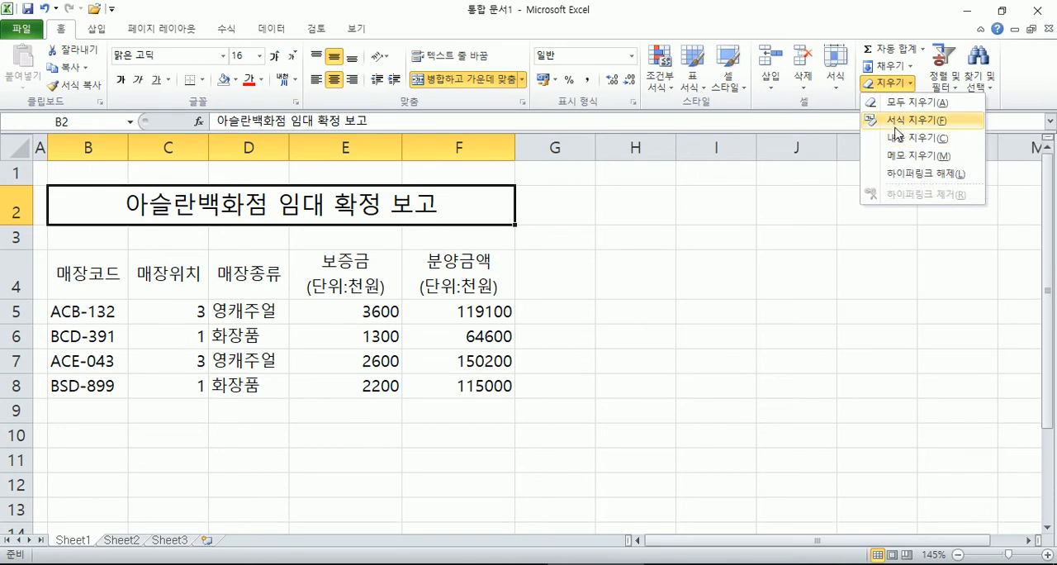
{"action": "left_click", "coordinate": [897, 122]}
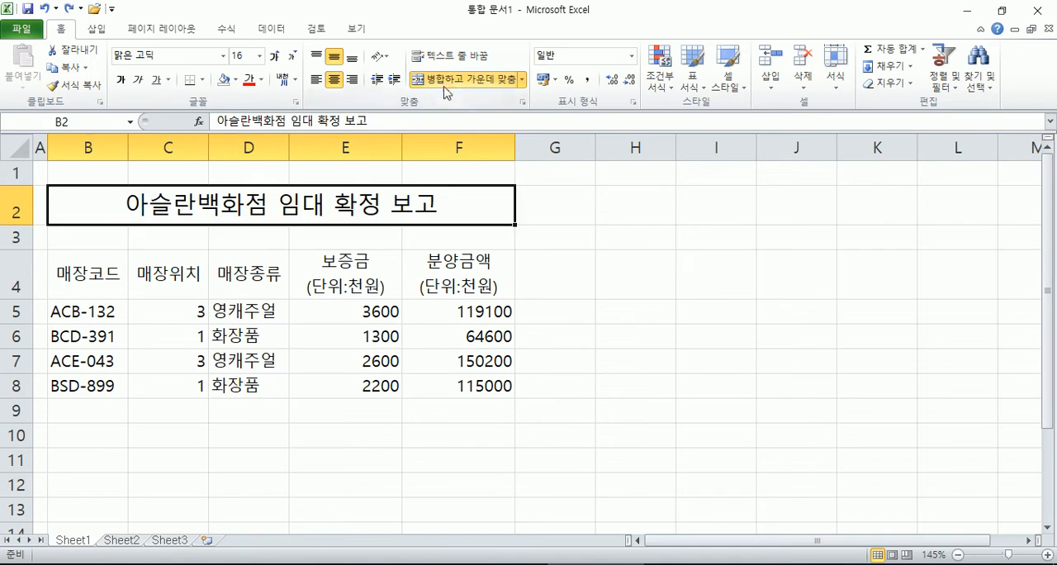
Step: Try unmerging the title cells and reducing the title's font size to 11, and undo both changes
{"action": "left_click", "coordinate": [464, 80]}
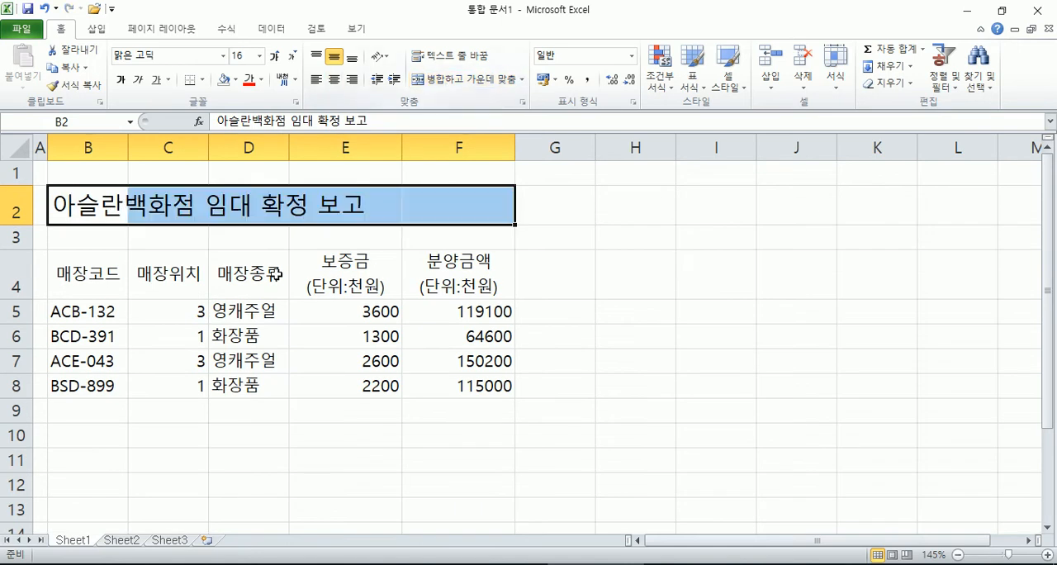
{"action": "left_click", "coordinate": [293, 56]}
{"action": "left_click", "coordinate": [293, 57]}
{"action": "left_click", "coordinate": [293, 56]}
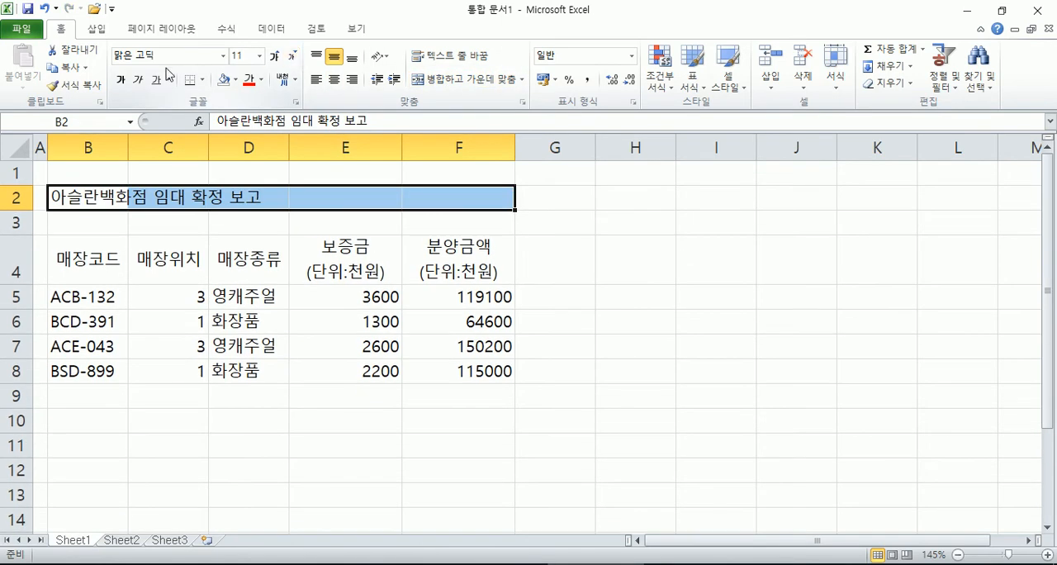
{"action": "key", "text": "ctrl+z"}
{"action": "key", "text": "ctrl+z"}
{"action": "key", "text": "ctrl+z"}
{"action": "key", "text": "ctrl+z"}
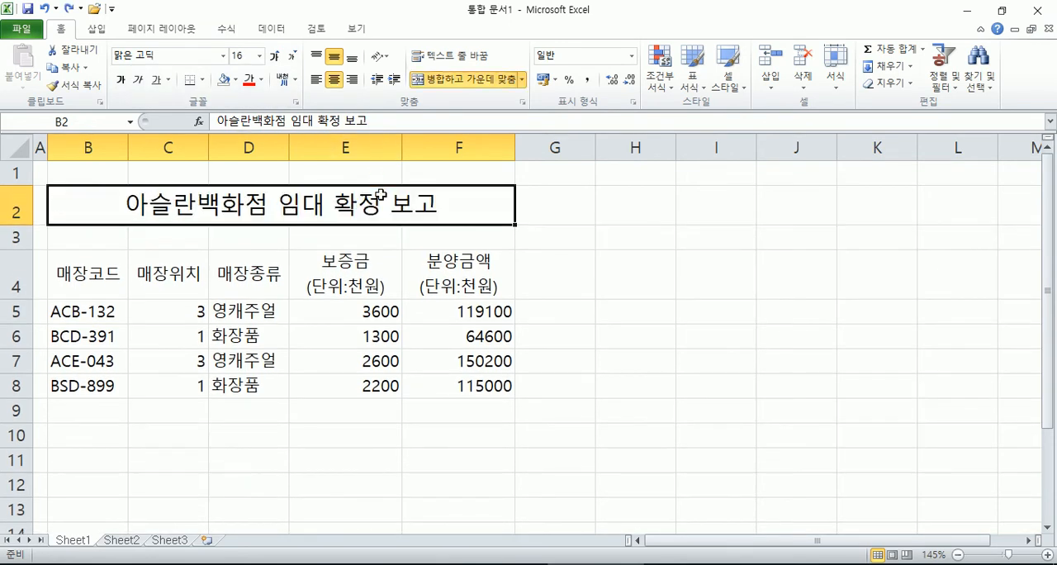
Step: Clear only the formats of the merged title in B2, keeping its text
{"action": "left_click", "coordinate": [909, 85]}
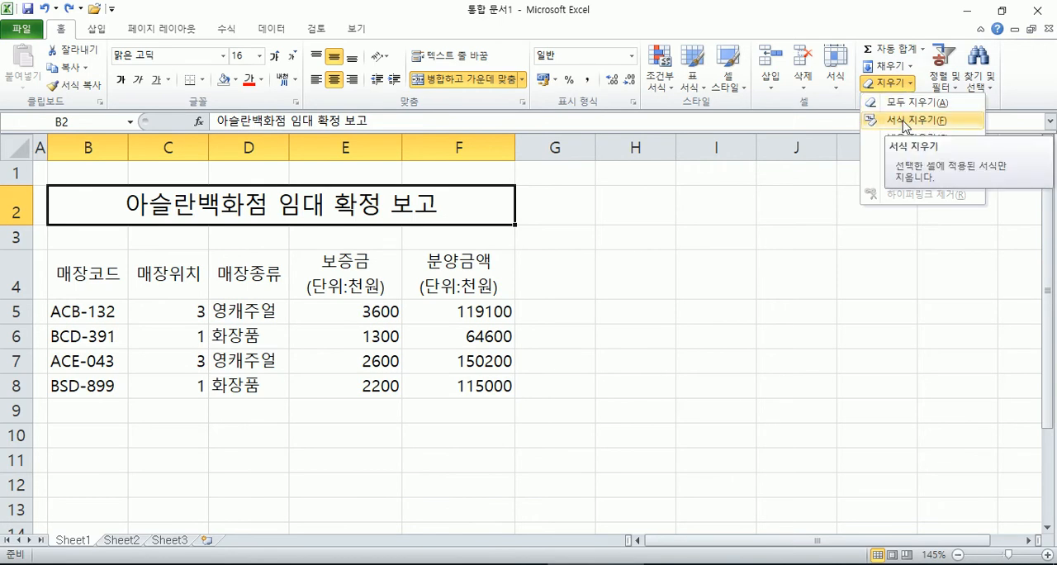
{"action": "left_click", "coordinate": [906, 124]}
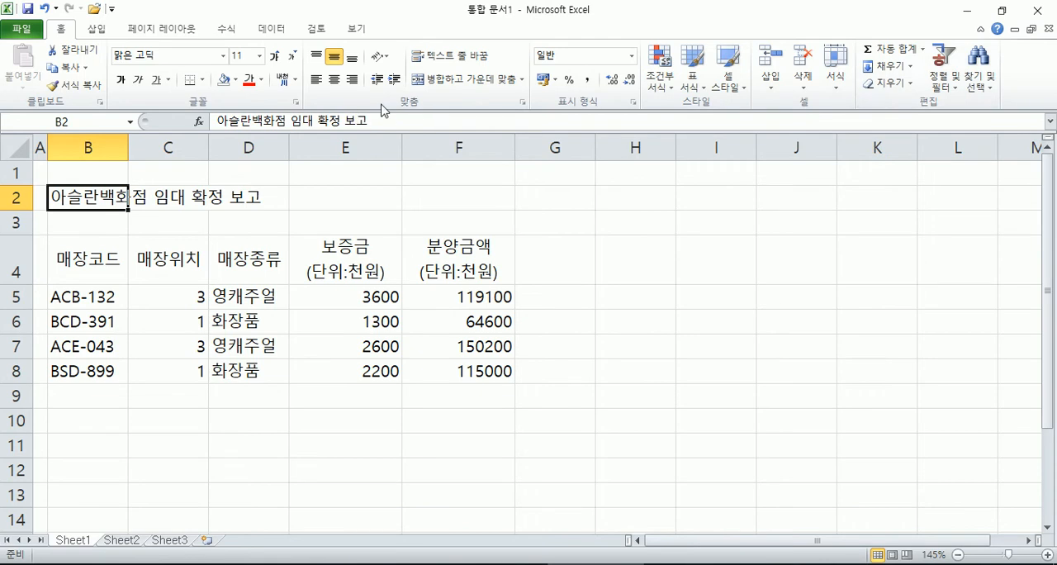
Step: In the cell format settings for title cell B2, choose the font HY강B and size 20
{"action": "left_click", "coordinate": [299, 105]}
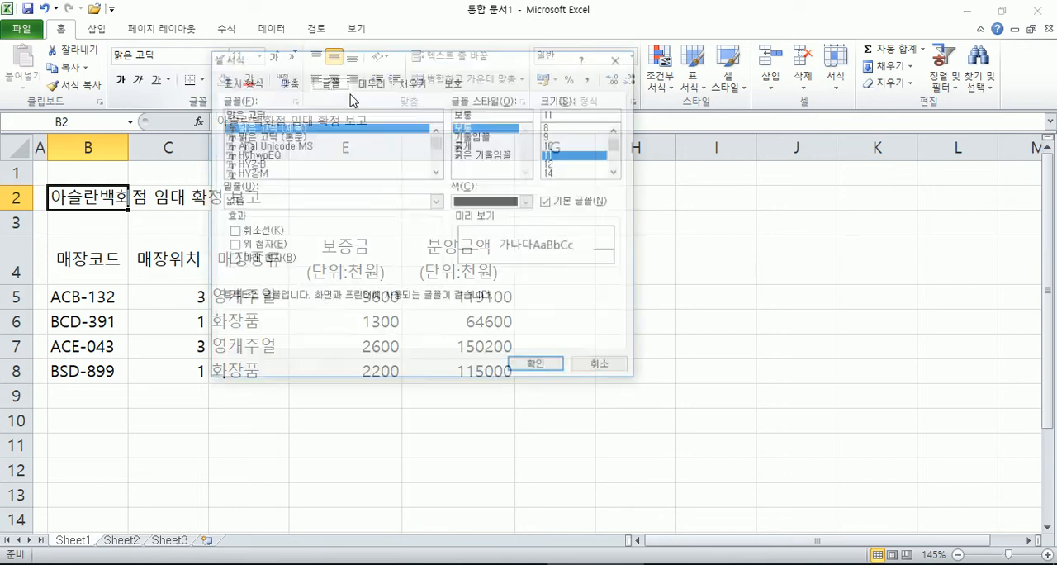
{"action": "left_click_drag", "start_coordinate": [435, 64], "coordinate": [782, 67]}
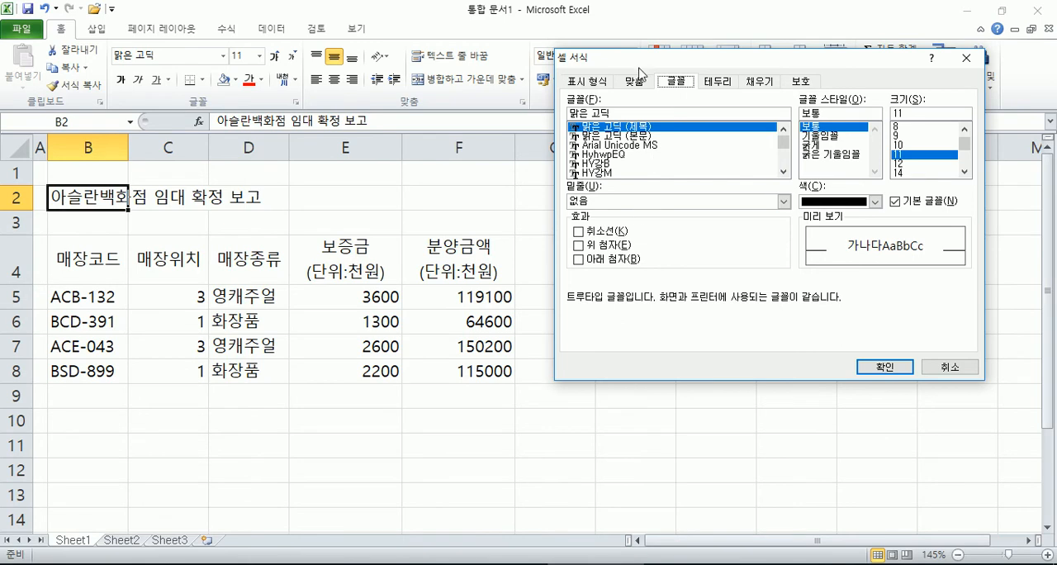
{"action": "left_click_drag", "start_coordinate": [644, 58], "coordinate": [607, 146]}
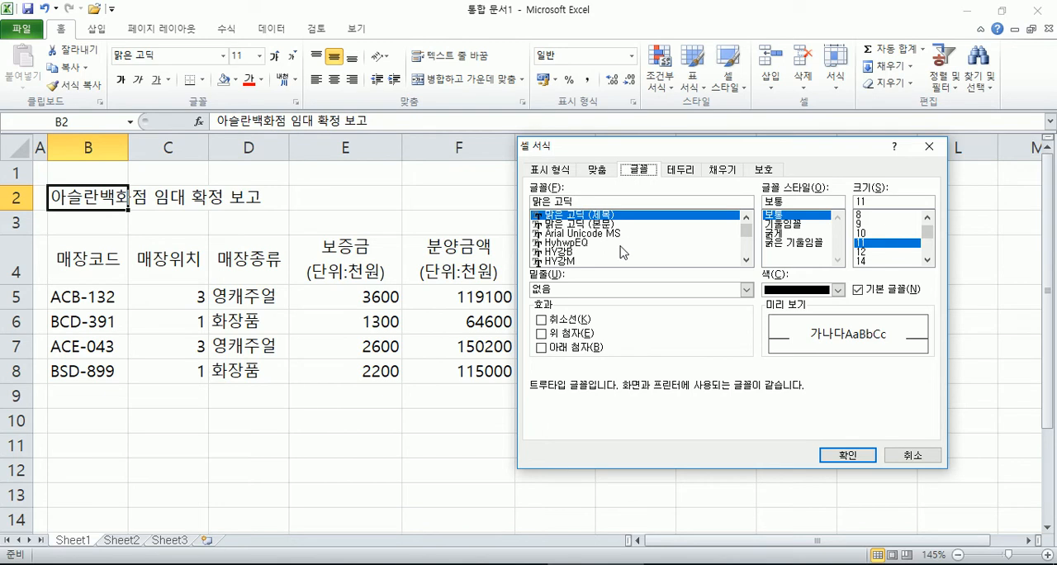
{"action": "left_click", "coordinate": [587, 255]}
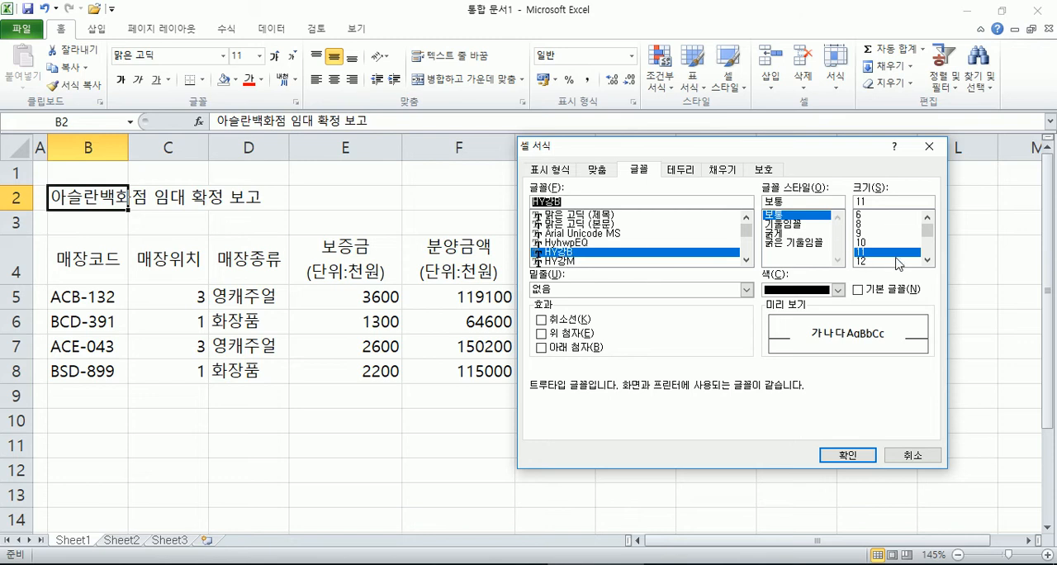
{"action": "left_click", "coordinate": [928, 261]}
{"action": "left_click", "coordinate": [928, 261]}
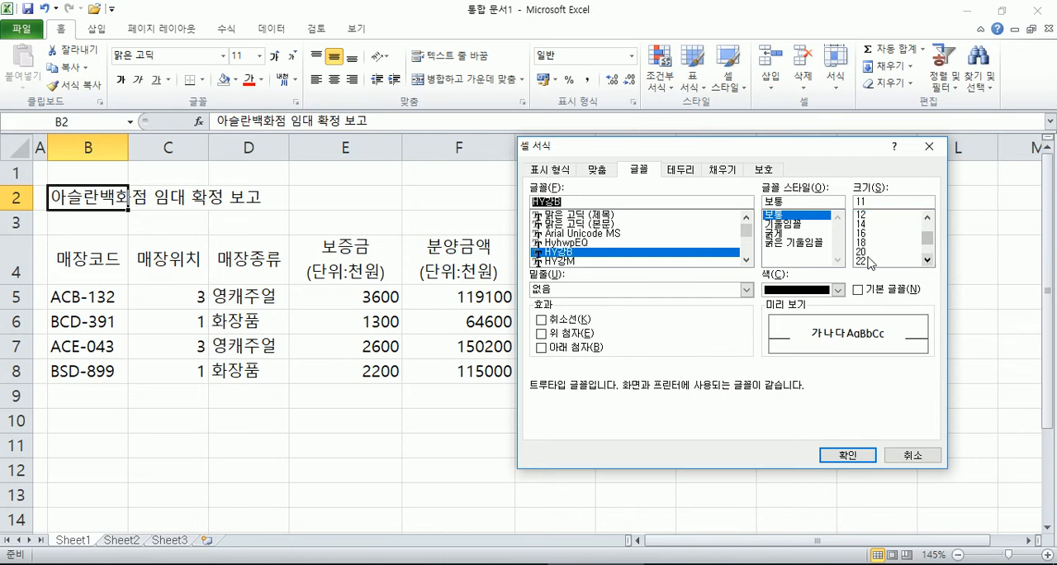
{"action": "left_click", "coordinate": [863, 251]}
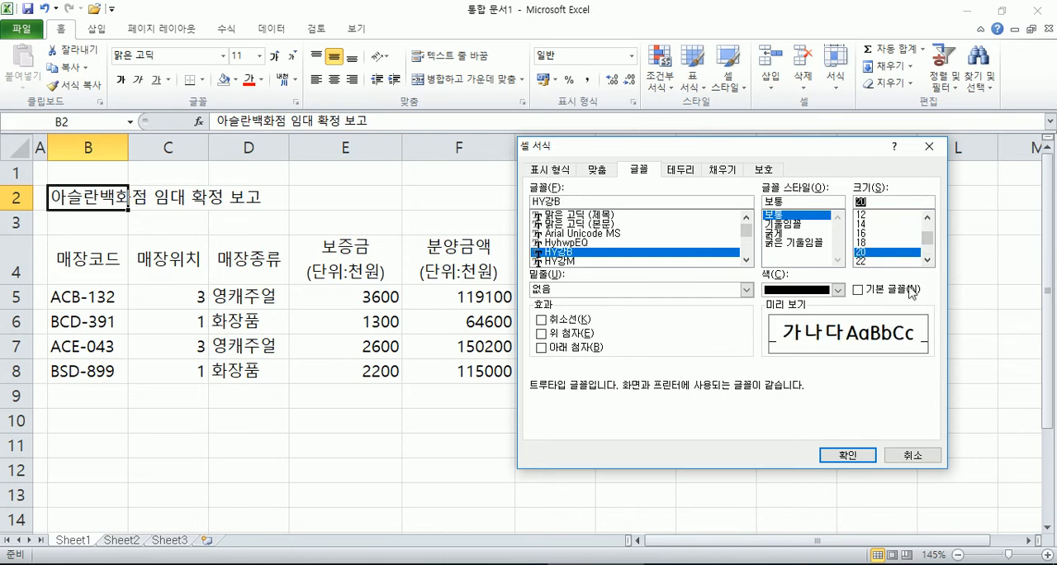
Step: Choose the aqua theme colour for the title's font and apply the cell format settings
{"action": "left_click", "coordinate": [815, 289]}
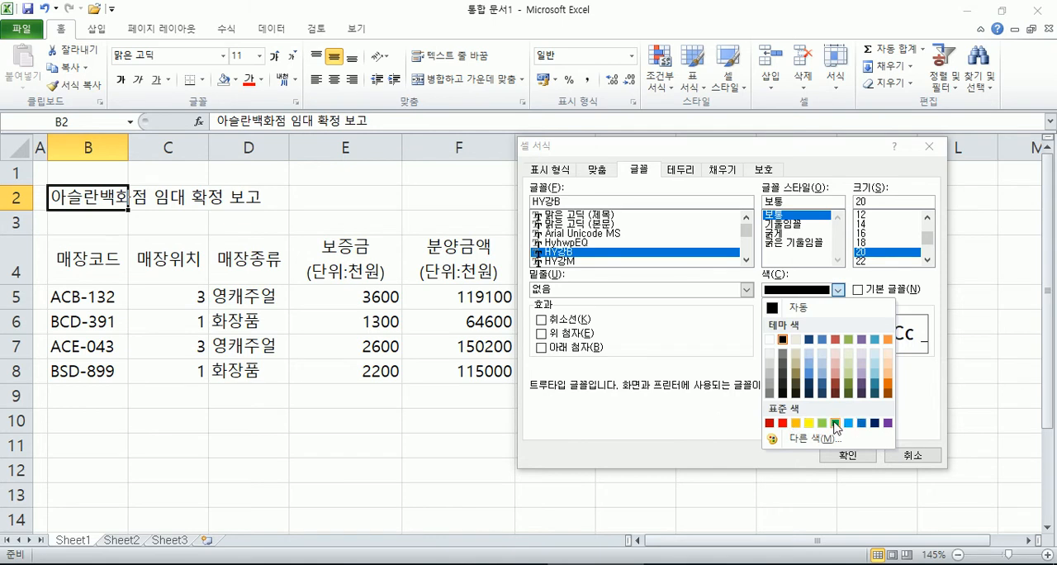
{"action": "left_click_drag", "start_coordinate": [832, 150], "coordinate": [702, 18]}
{"action": "left_click", "coordinate": [709, 154]}
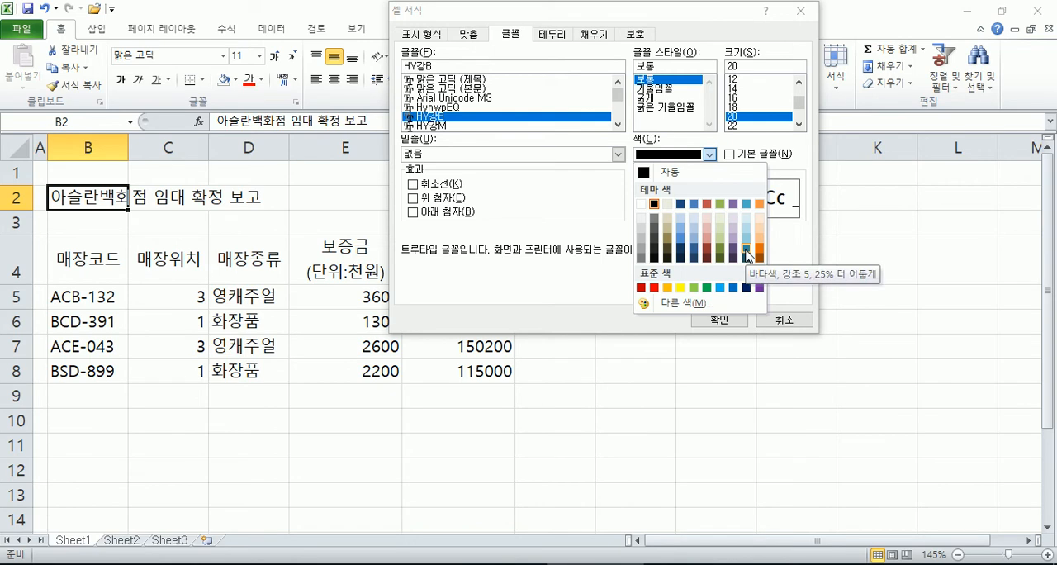
{"action": "left_click", "coordinate": [748, 205]}
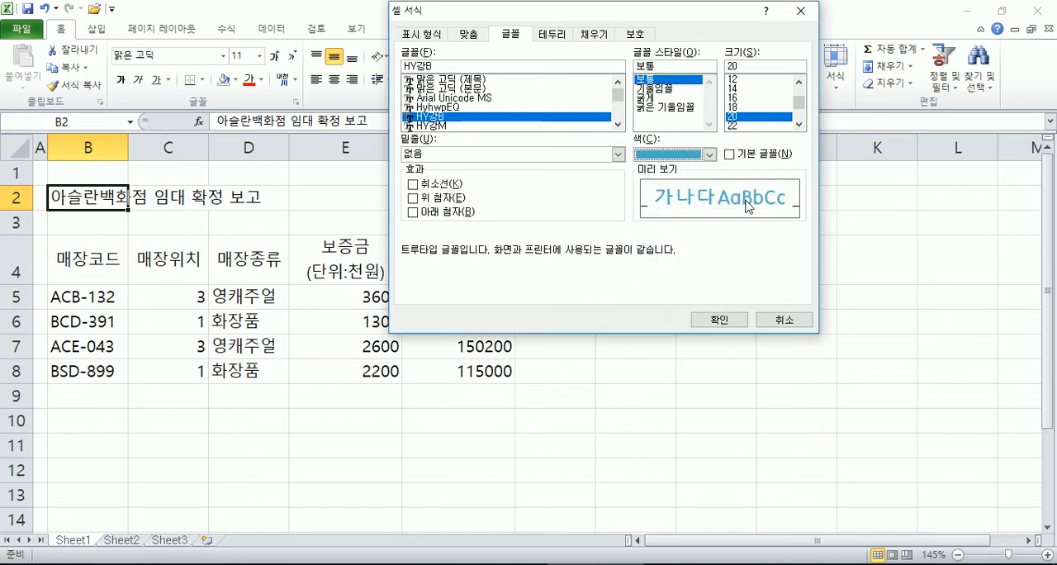
{"action": "left_click", "coordinate": [716, 319]}
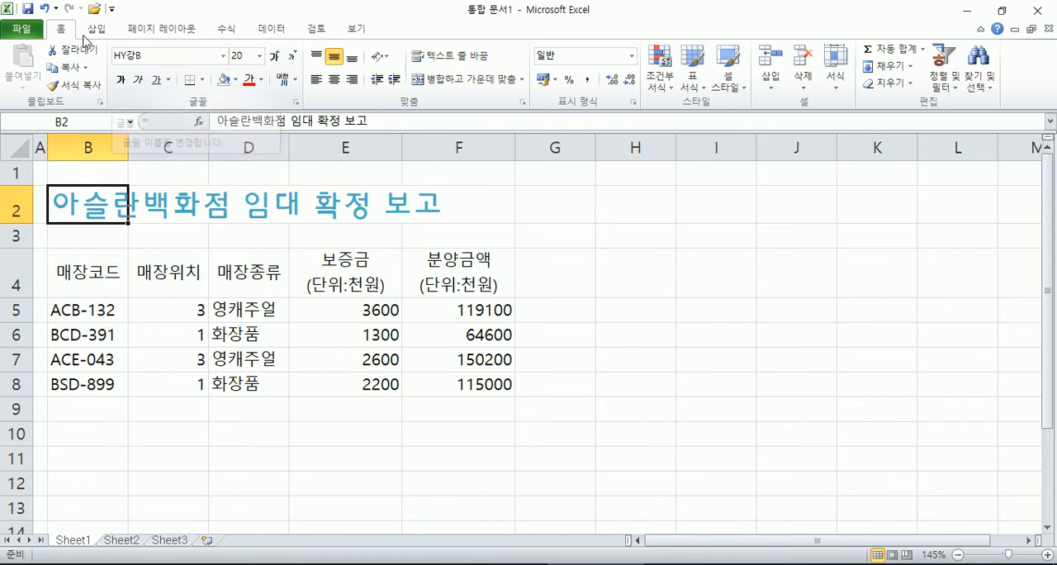
Step: Look through the available fonts, font sizes and font colours for title cell B2 without changing them
{"action": "left_click", "coordinate": [223, 58]}
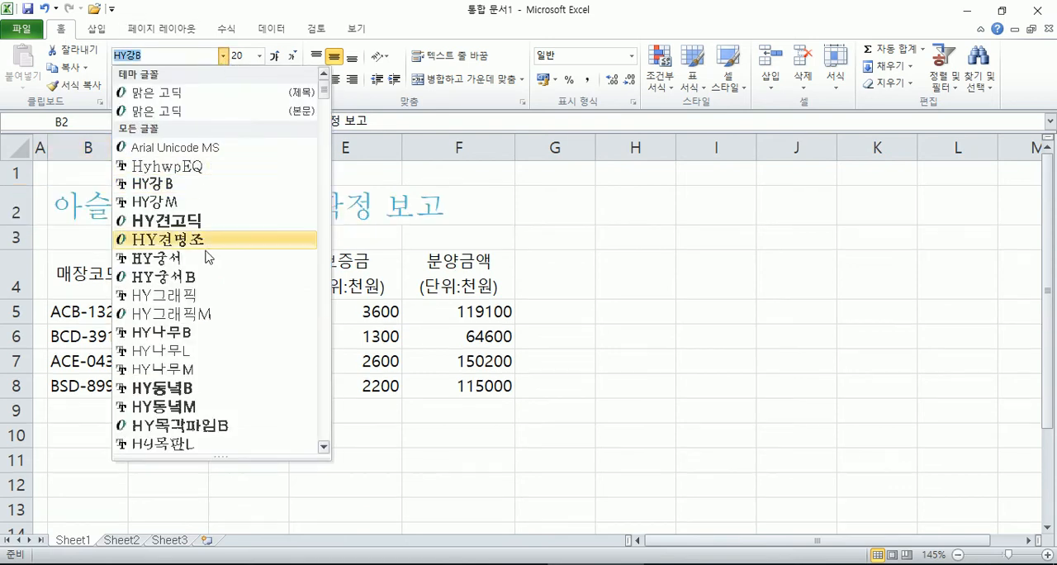
{"action": "left_click", "coordinate": [260, 56]}
{"action": "left_click", "coordinate": [260, 57]}
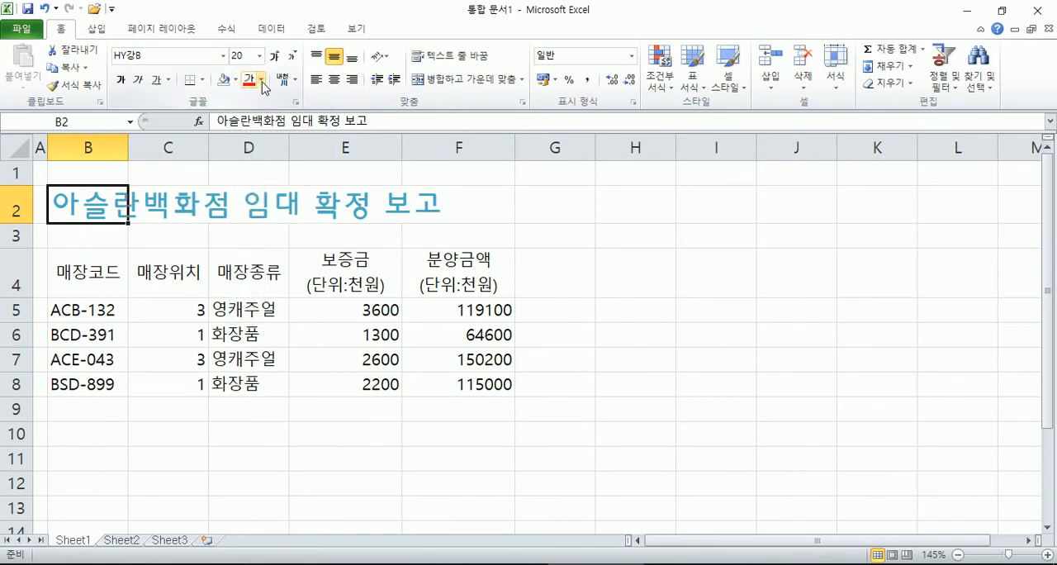
{"action": "left_click", "coordinate": [262, 80]}
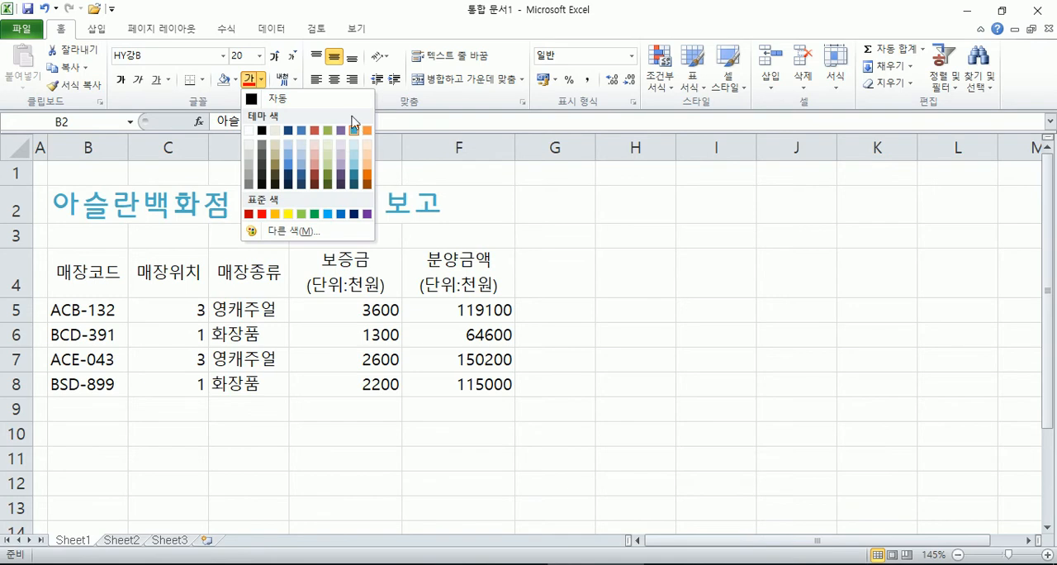
{"action": "left_click", "coordinate": [291, 12]}
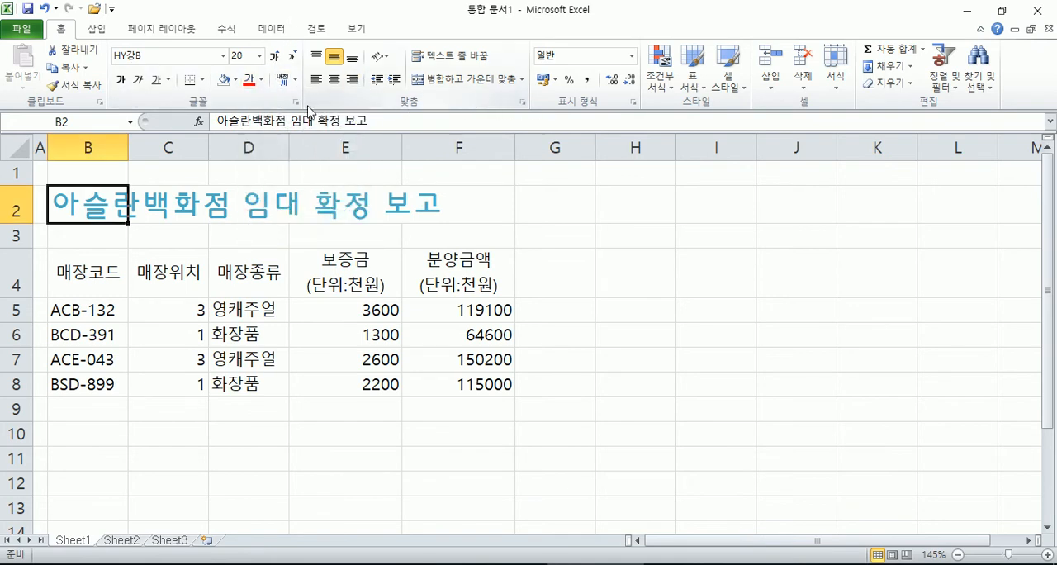
Step: Examine the detailed font settings for title cell B2, including the strikethrough, superscript and subscript effects, and cancel without applying changes
{"action": "left_click", "coordinate": [294, 101]}
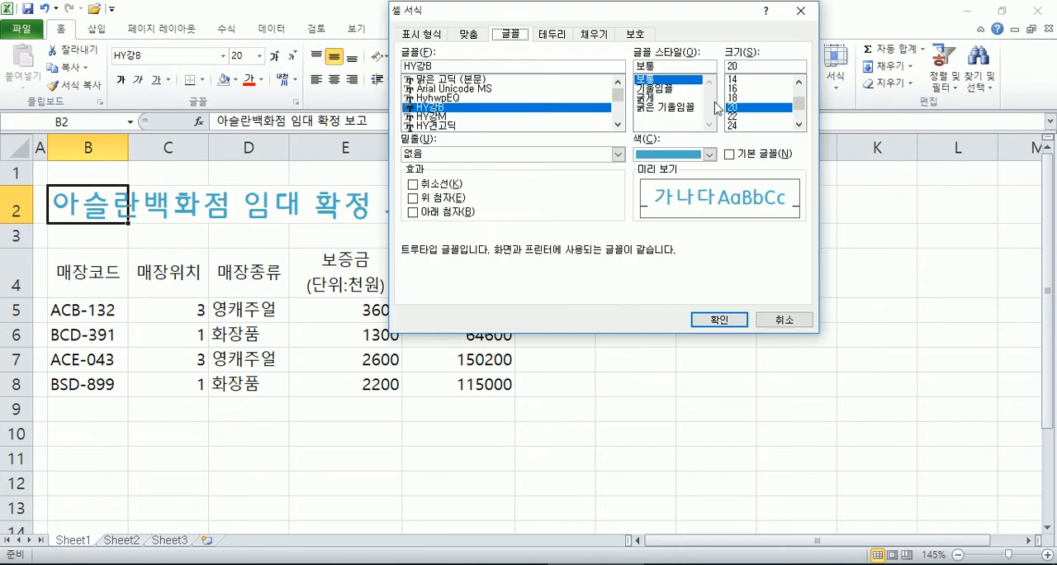
{"action": "left_click", "coordinate": [413, 185]}
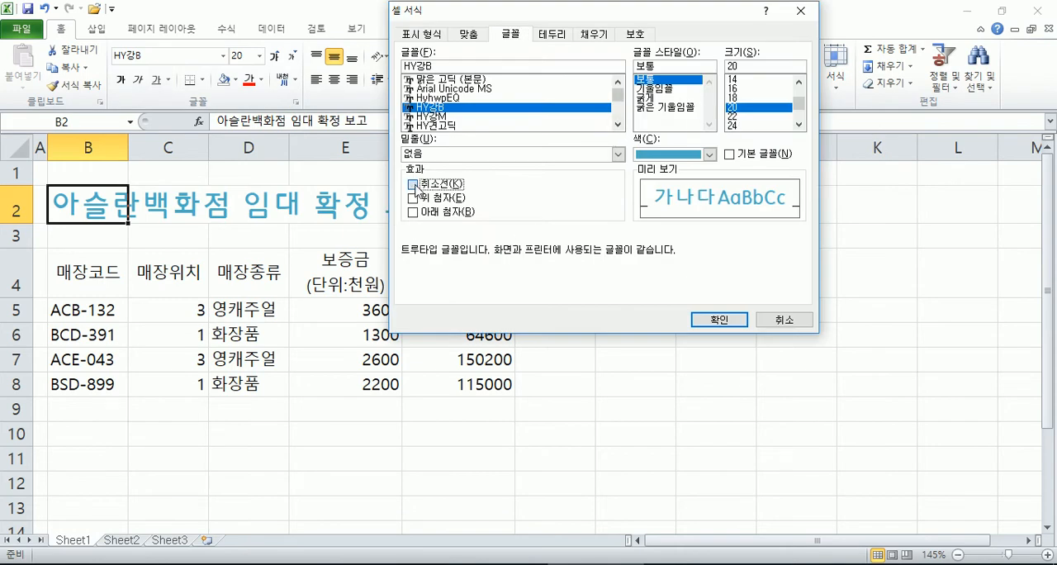
{"action": "left_click", "coordinate": [413, 184]}
{"action": "left_click", "coordinate": [782, 319]}
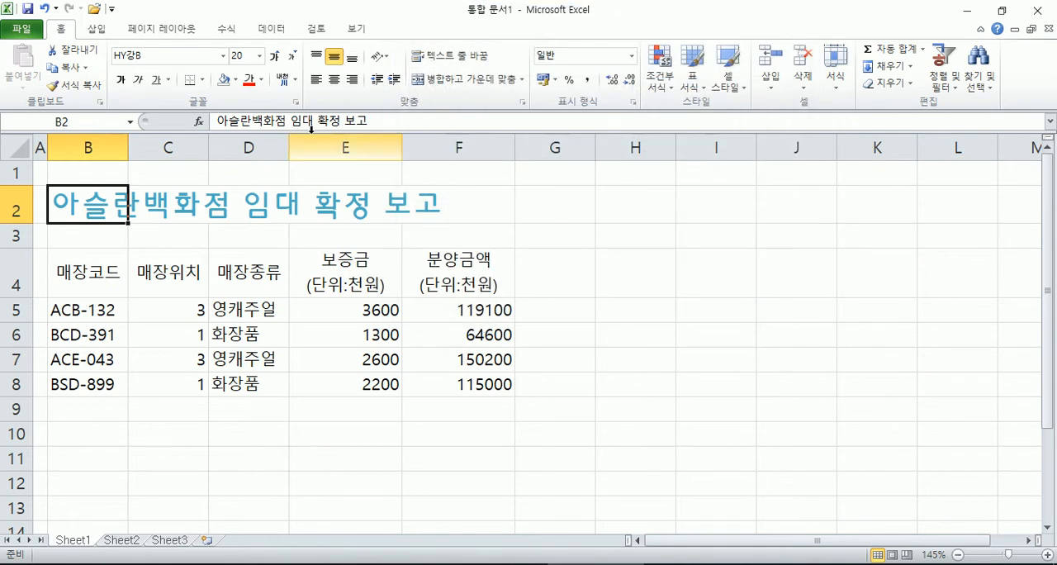
{"action": "left_click", "coordinate": [294, 101]}
{"action": "left_click", "coordinate": [768, 322]}
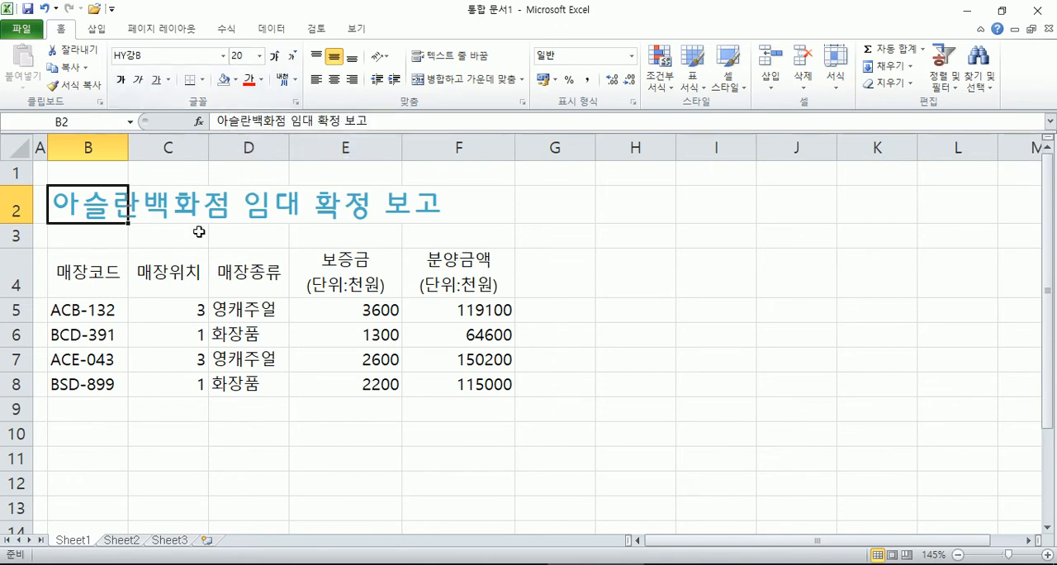
Step: Make the header row cells B4:F4 bold
{"action": "left_click_drag", "start_coordinate": [93, 276], "coordinate": [453, 281]}
{"action": "key", "text": "ctrl+c"}
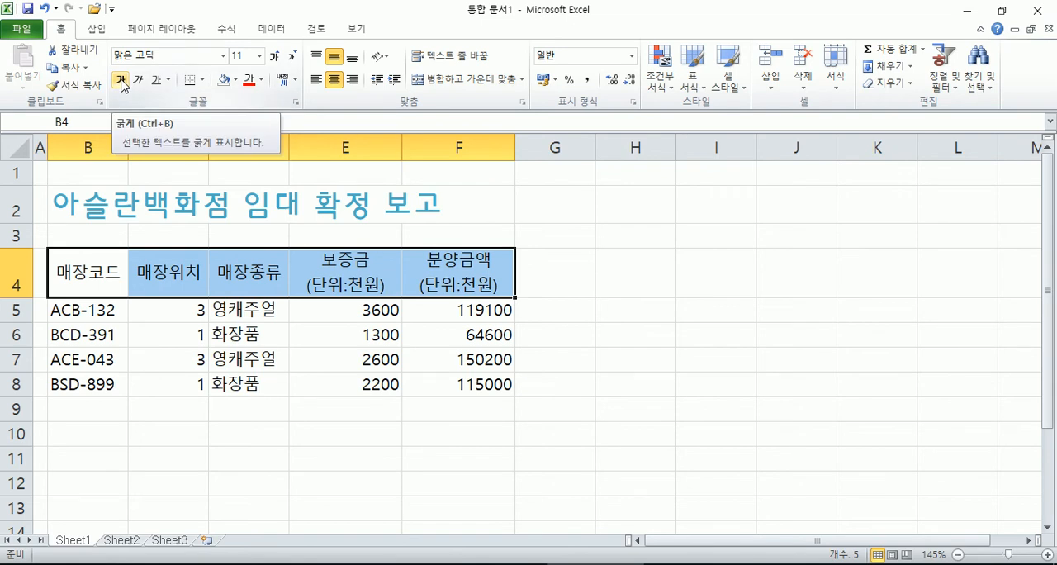
{"action": "key", "text": "ctrl+b"}
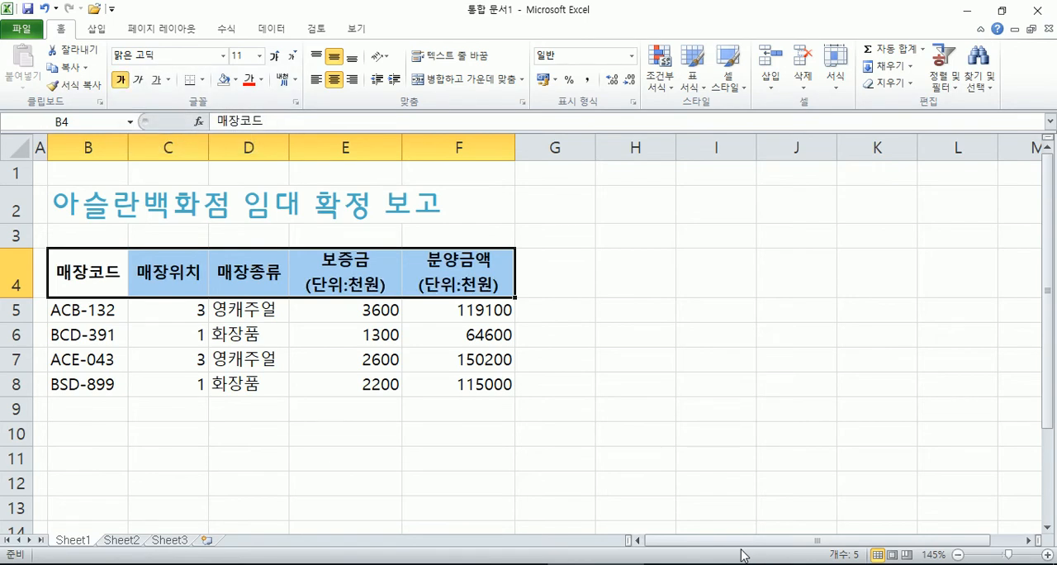
{"action": "left_click", "coordinate": [122, 80]}
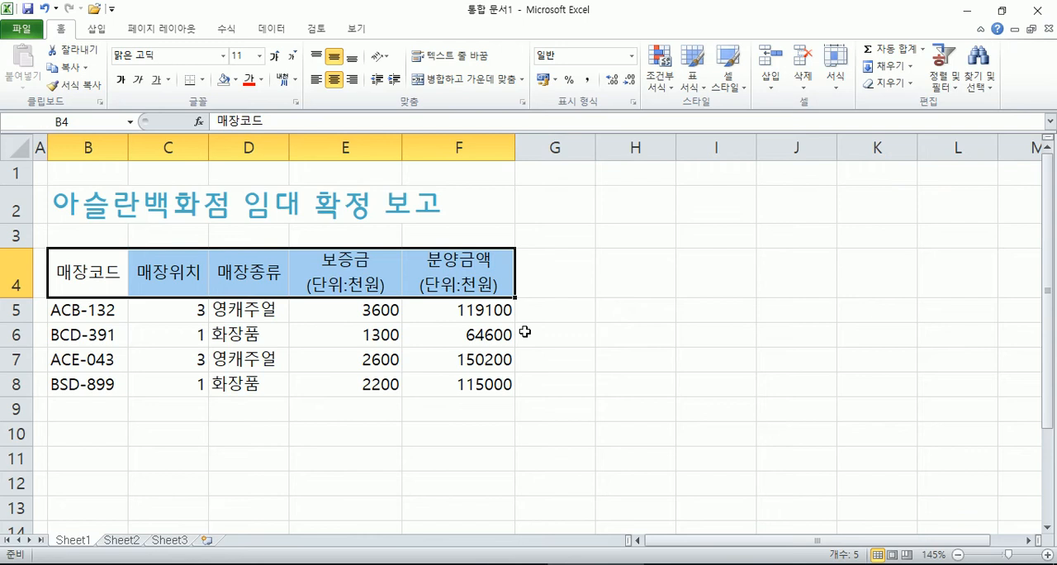
{"action": "key", "text": "ctrl+b"}
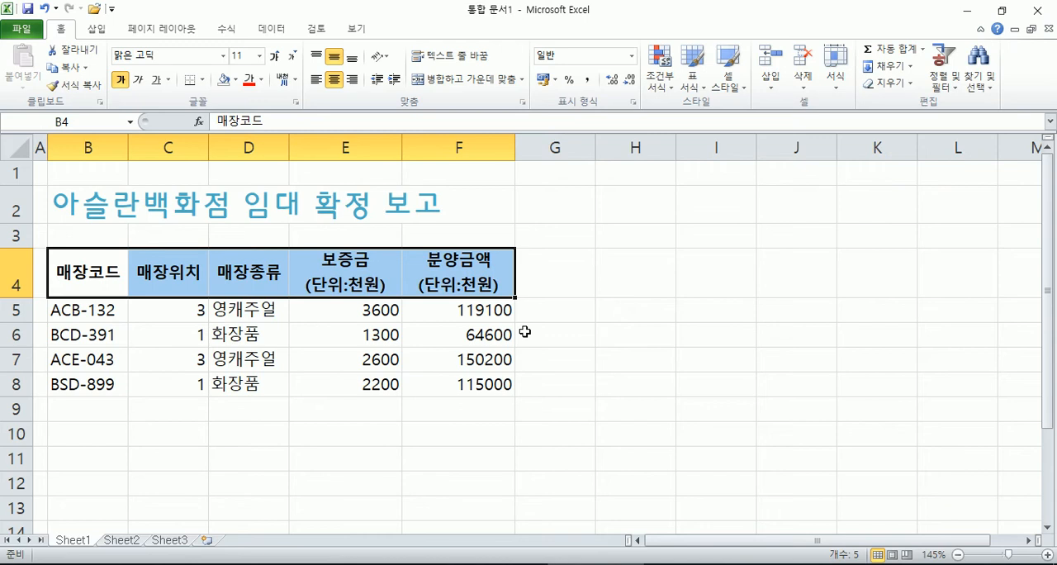
Step: Try emptying the header row cells B4:F4 of their contents and formats, and undo it
{"action": "key", "text": "Delete"}
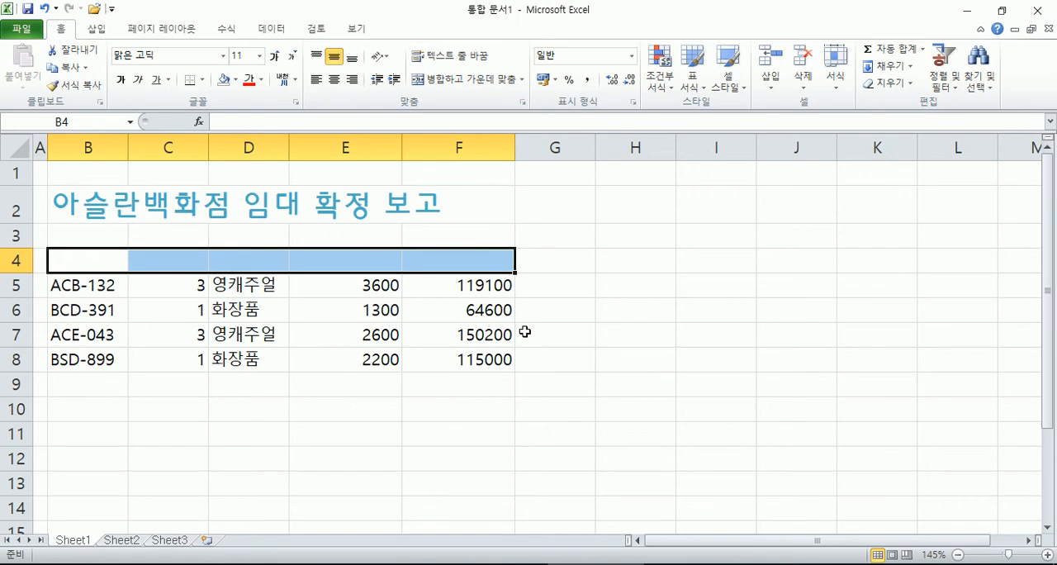
{"action": "key", "text": "ctrl+v"}
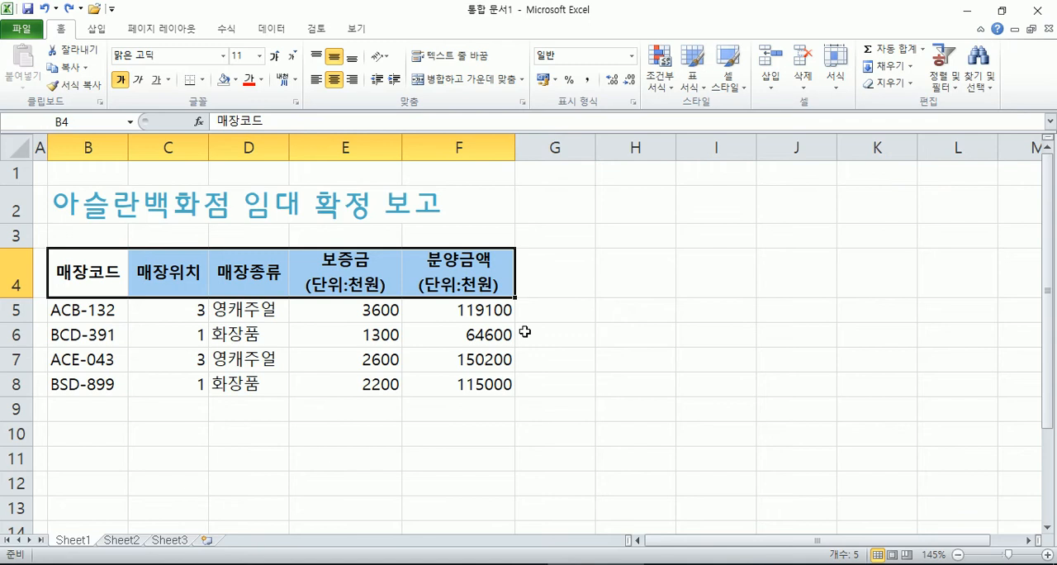
Step: View the Find, Go To and Replace dialogs one after another, closing each without using it
{"action": "key", "text": "ctrl+f"}
{"action": "key", "text": "Escape"}
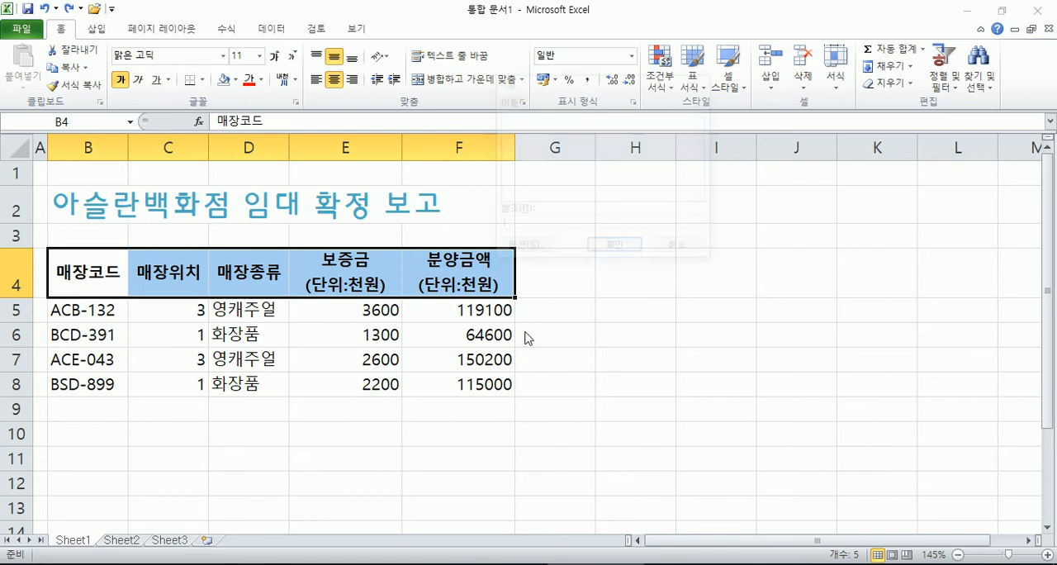
{"action": "key", "text": "ctrl+g"}
{"action": "key", "text": "Escape"}
{"action": "key", "text": "ctrl+h"}
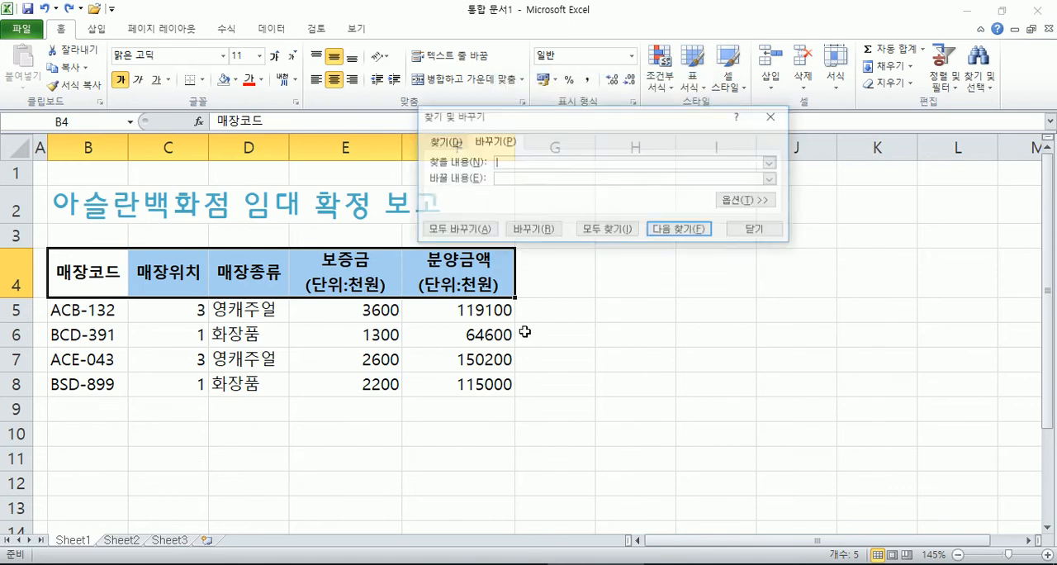
{"action": "key", "text": "Escape"}
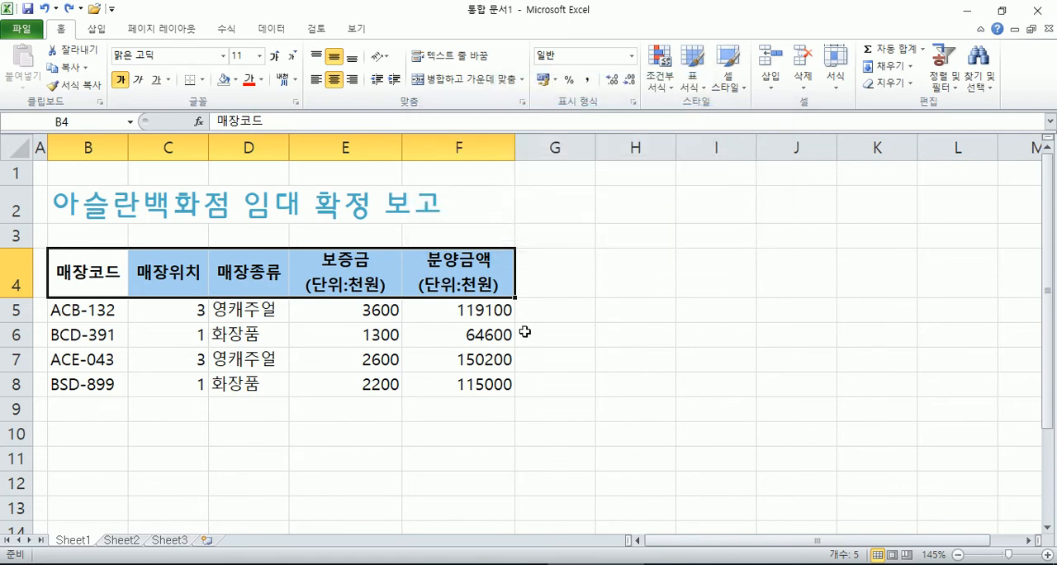
Step: Try italic and underline on the header row B4:F4, and turn both off again
{"action": "key", "text": "ctrl+i"}
{"action": "key", "text": "ctrl+i"}
{"action": "key", "text": "ctrl+u"}
{"action": "key", "text": "ctrl+u"}
{"action": "key", "text": "ctrl+u"}
{"action": "key", "text": "ctrl+u"}
{"action": "key", "text": "ctrl+u"}
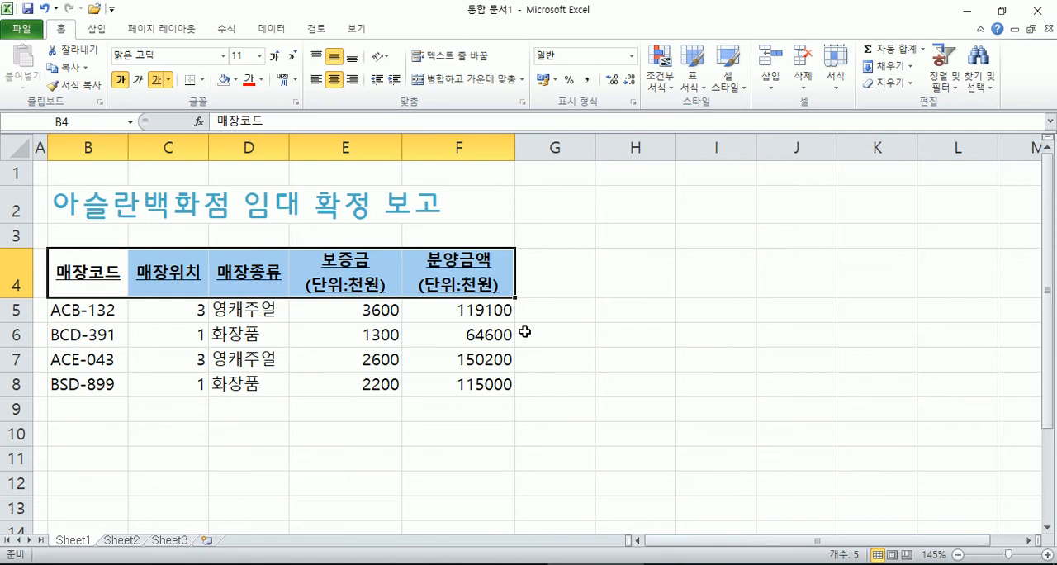
{"action": "key", "text": "ctrl+u"}
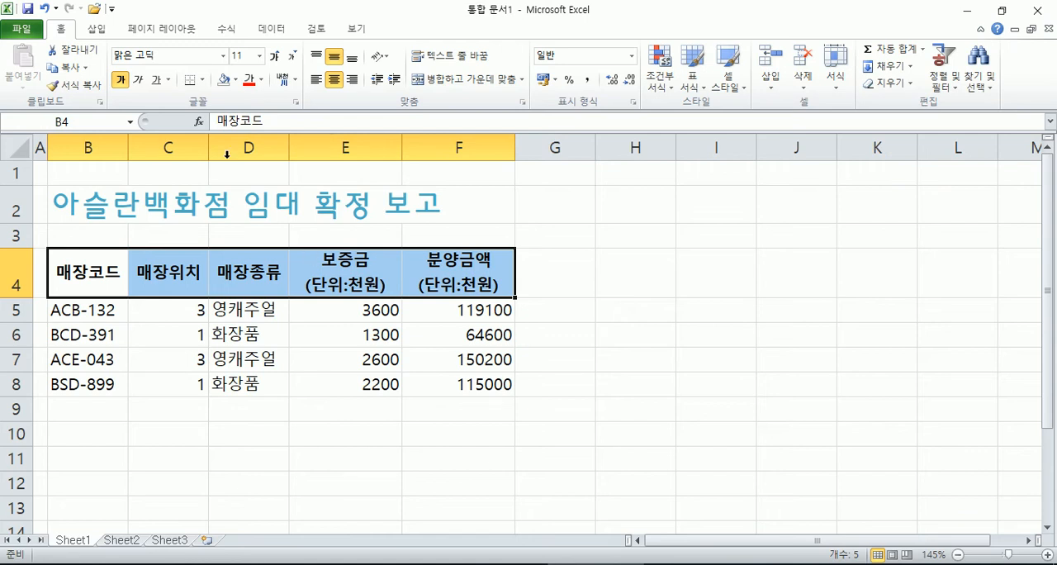
Step: Turn off the horizontal centring of the header row B4:F4, keeping its text bold
{"action": "left_click", "coordinate": [123, 81]}
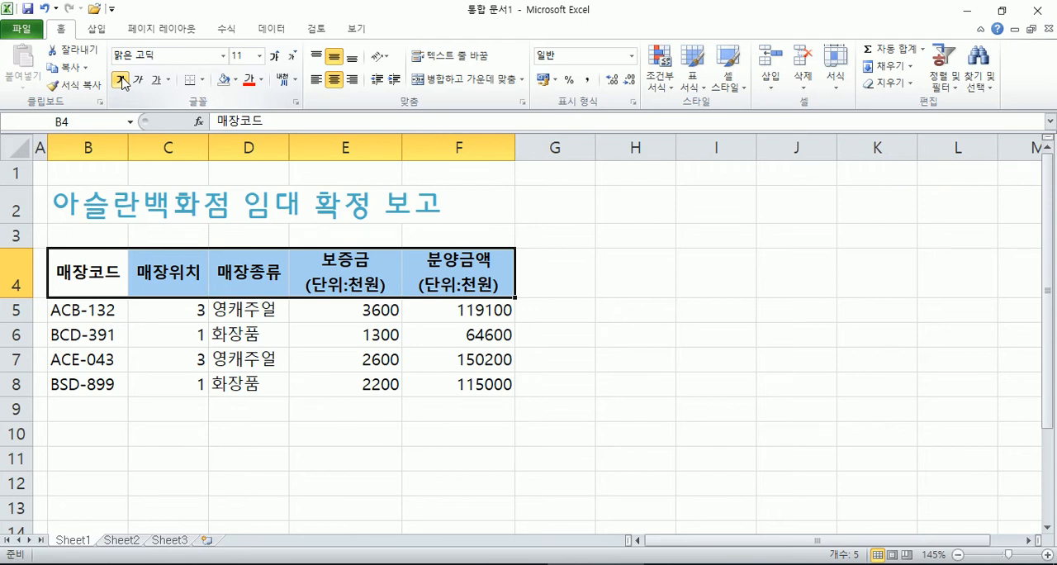
{"action": "left_click", "coordinate": [334, 79]}
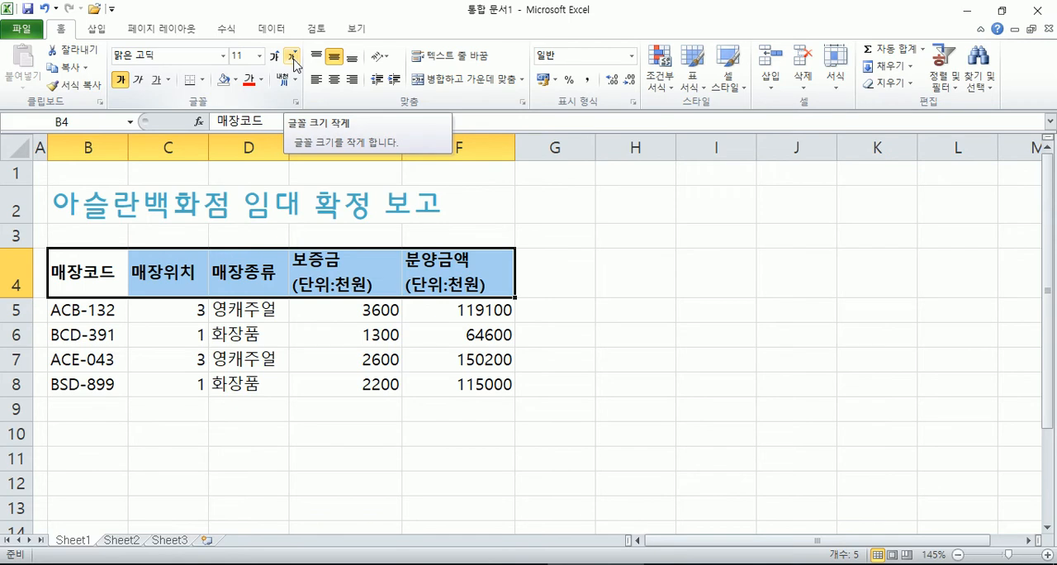
Step: Try enlarging the header row's font to 16 and shrinking it to 6, and bring it back to 11
{"action": "left_click", "coordinate": [277, 58]}
{"action": "left_click", "coordinate": [277, 58]}
{"action": "left_click", "coordinate": [277, 58]}
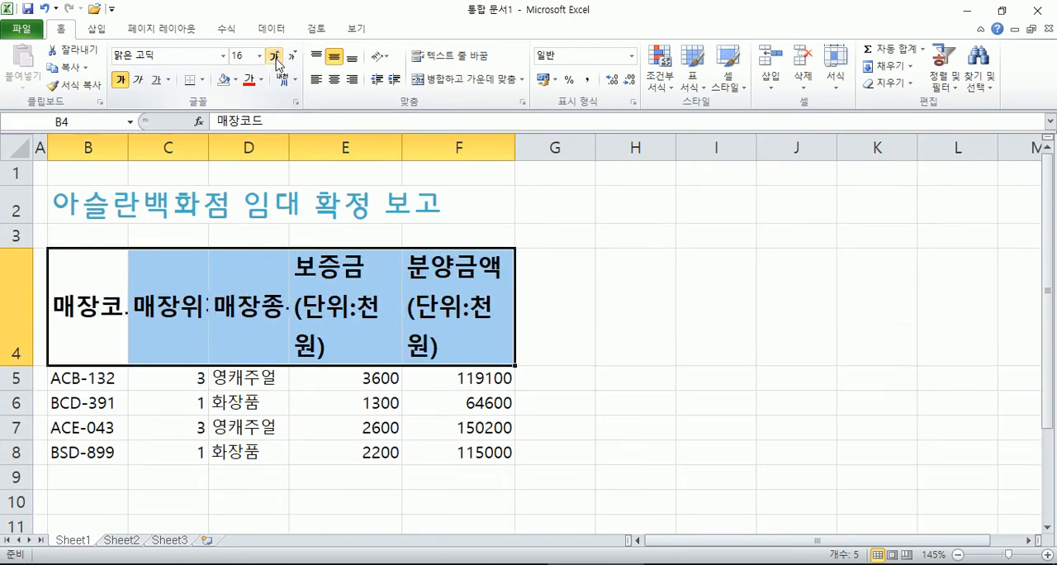
{"action": "left_click", "coordinate": [292, 58]}
{"action": "left_click", "coordinate": [291, 58]}
{"action": "left_click", "coordinate": [292, 58]}
{"action": "left_click", "coordinate": [292, 58]}
{"action": "left_click", "coordinate": [291, 58]}
{"action": "left_click", "coordinate": [292, 58]}
{"action": "left_click", "coordinate": [292, 57]}
{"action": "left_click", "coordinate": [292, 58]}
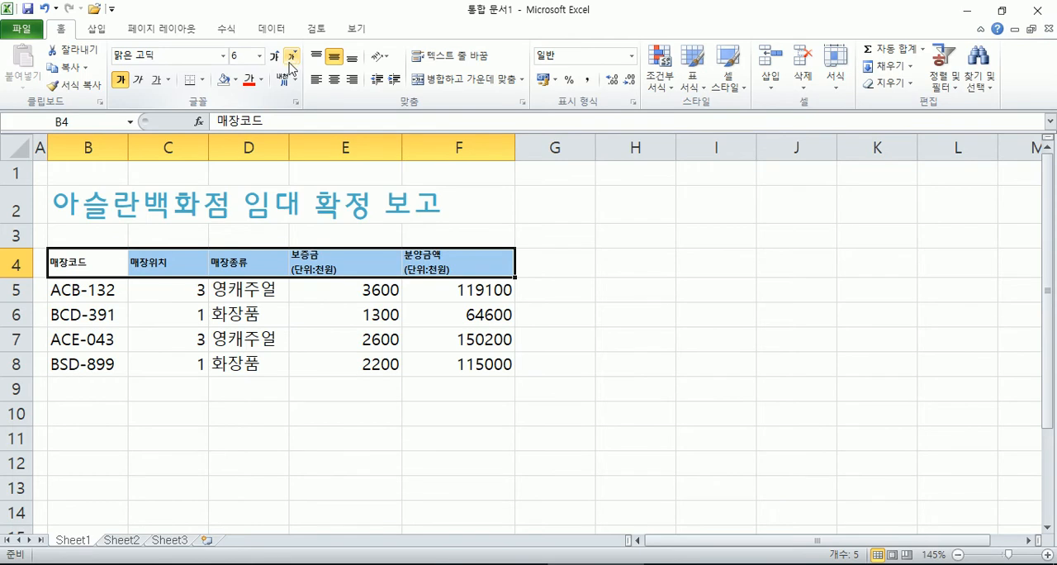
{"action": "left_click", "coordinate": [274, 58]}
{"action": "left_click", "coordinate": [274, 58]}
{"action": "left_click", "coordinate": [274, 58]}
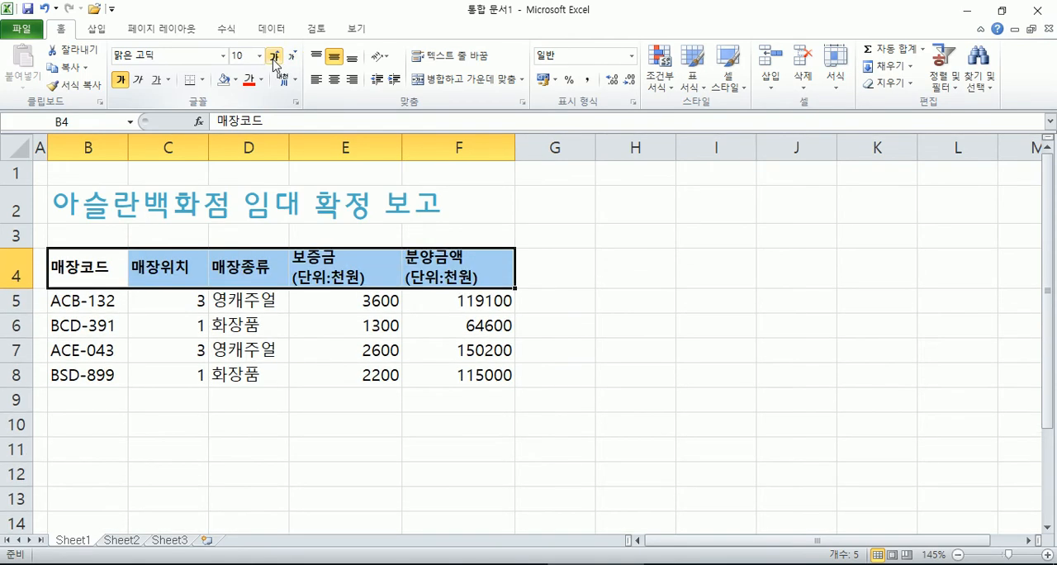
{"action": "left_click", "coordinate": [274, 58]}
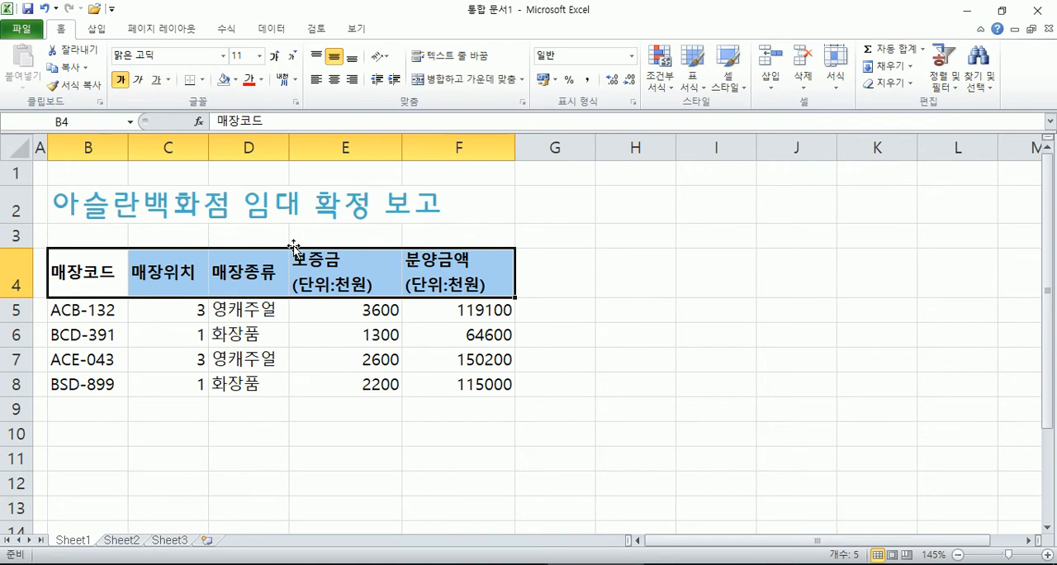
Step: Try switching italic, underline and bold on and off for the header row, leaving only bold on
{"action": "left_click", "coordinate": [140, 80]}
{"action": "left_click", "coordinate": [157, 80]}
{"action": "left_click", "coordinate": [157, 81]}
{"action": "left_click", "coordinate": [138, 81]}
{"action": "left_click", "coordinate": [121, 81]}
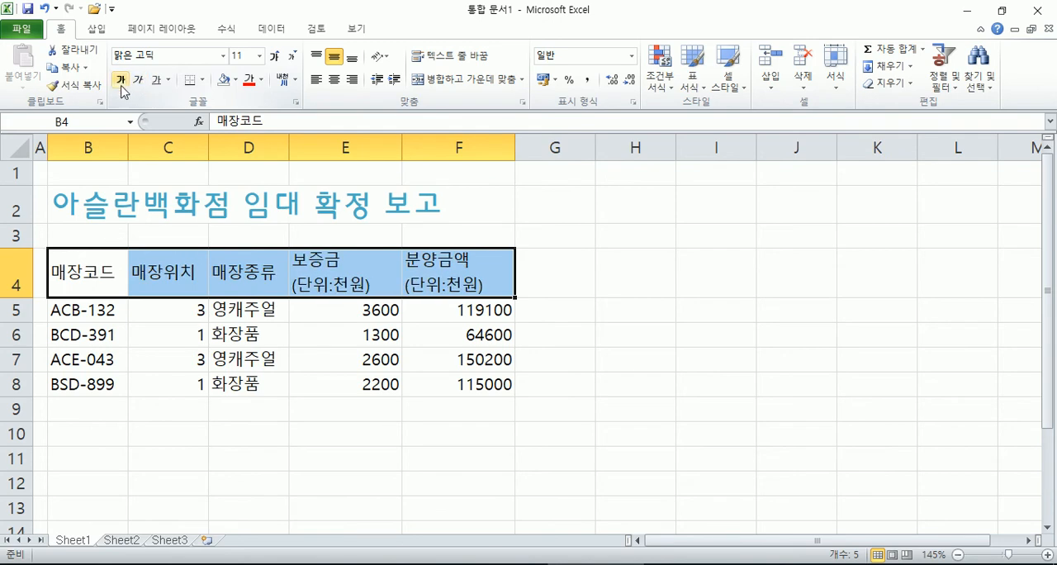
{"action": "left_click", "coordinate": [120, 80]}
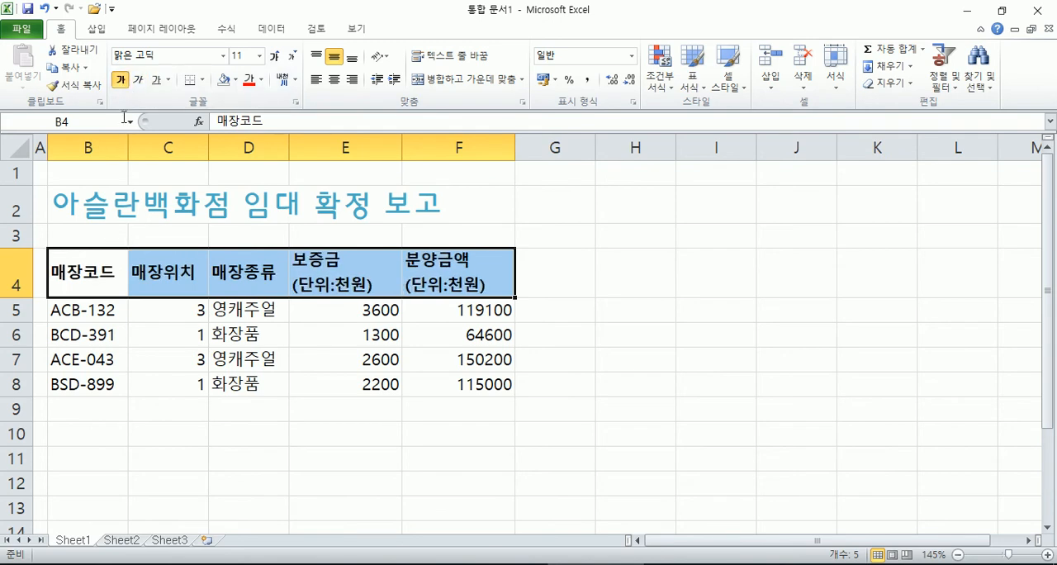
{"action": "left_click", "coordinate": [121, 80]}
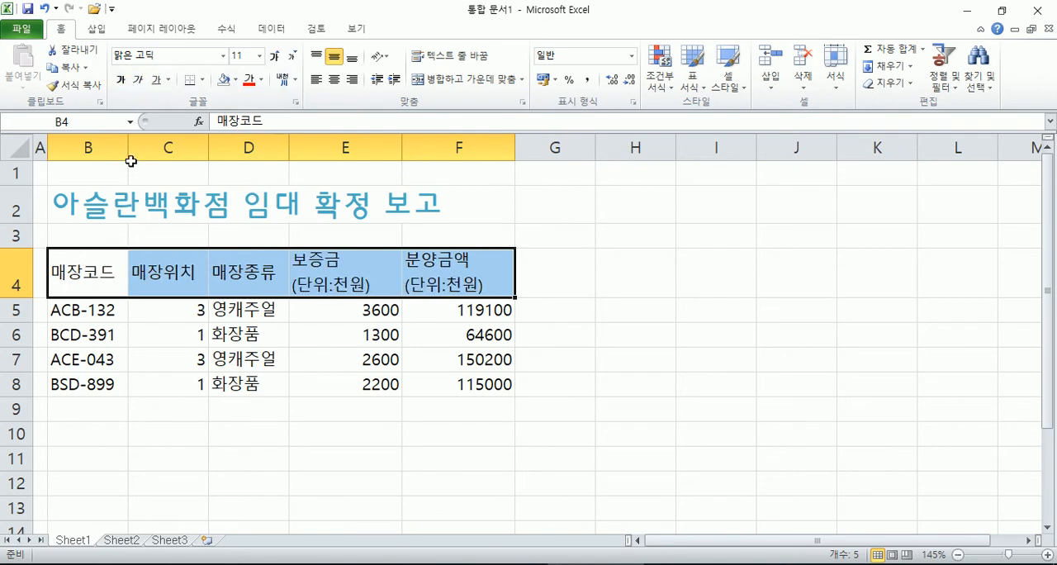
{"action": "left_click", "coordinate": [121, 80]}
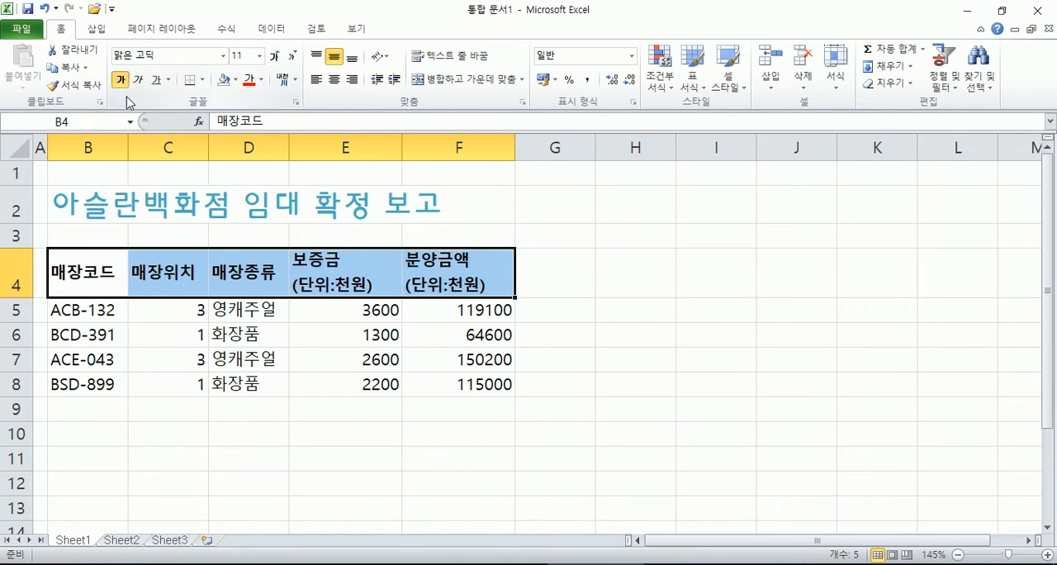
Step: Look through the border, fill colour, font colour and phonetic guide options for the header row, previewing a yellow fill
{"action": "left_click", "coordinate": [203, 80]}
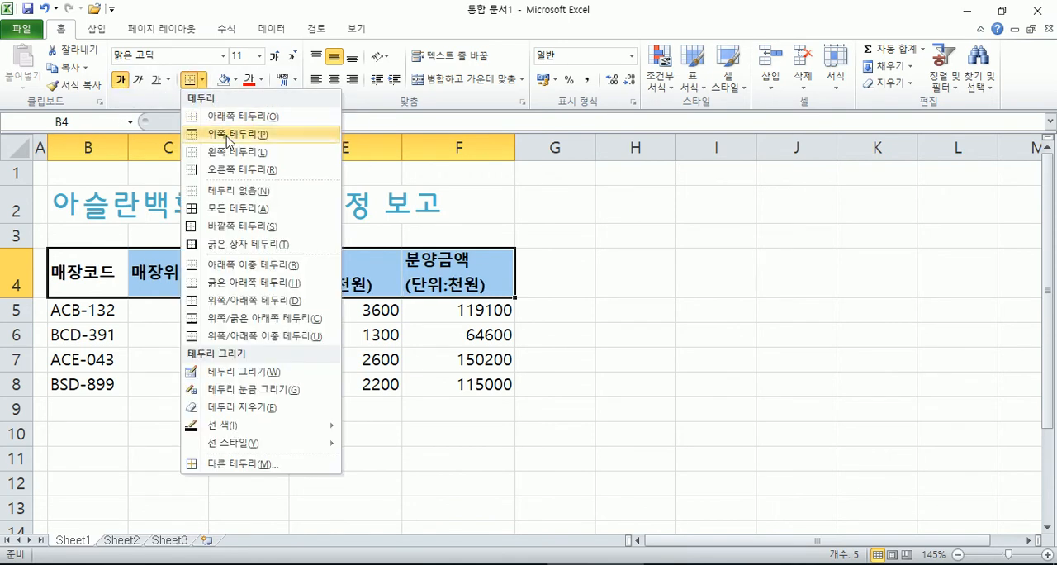
{"action": "left_click", "coordinate": [239, 209]}
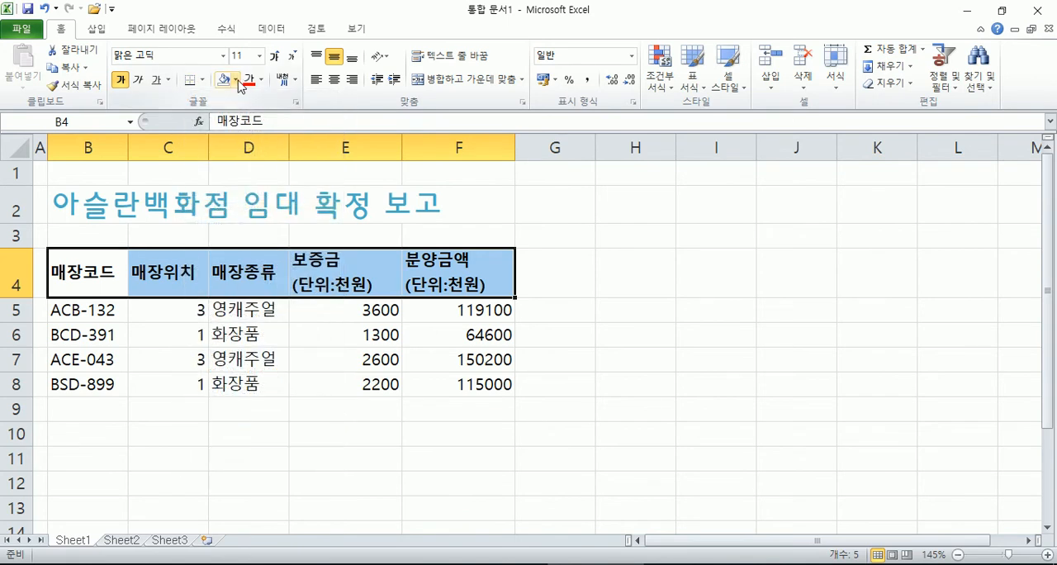
{"action": "left_click", "coordinate": [236, 80]}
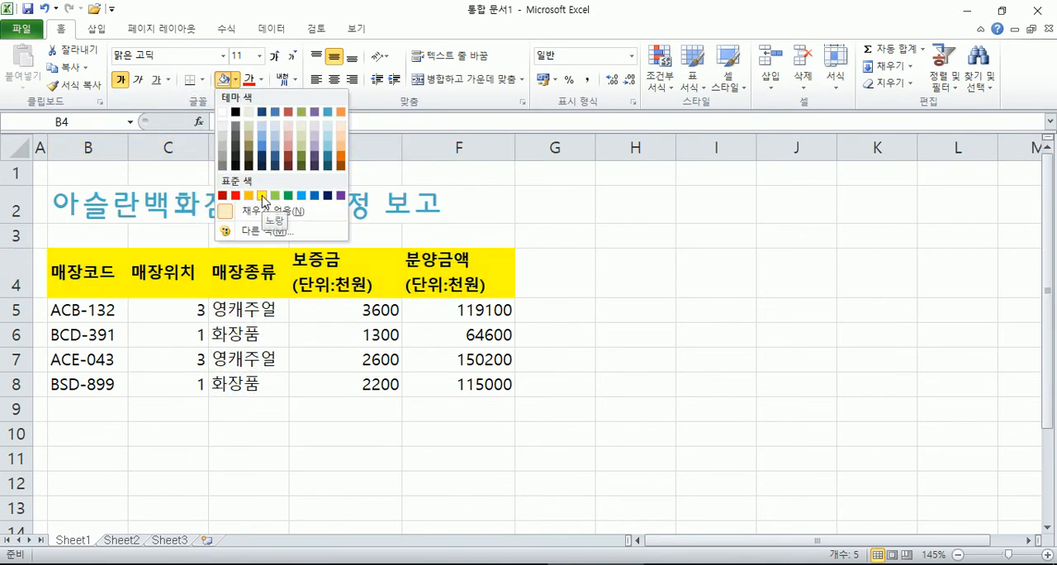
{"action": "left_click", "coordinate": [237, 81]}
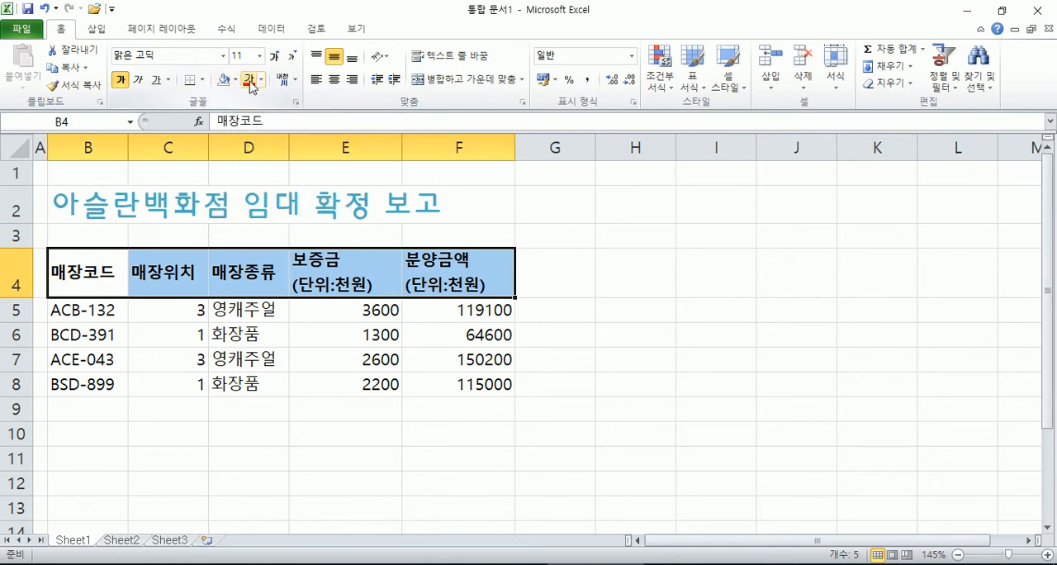
{"action": "left_click", "coordinate": [262, 83]}
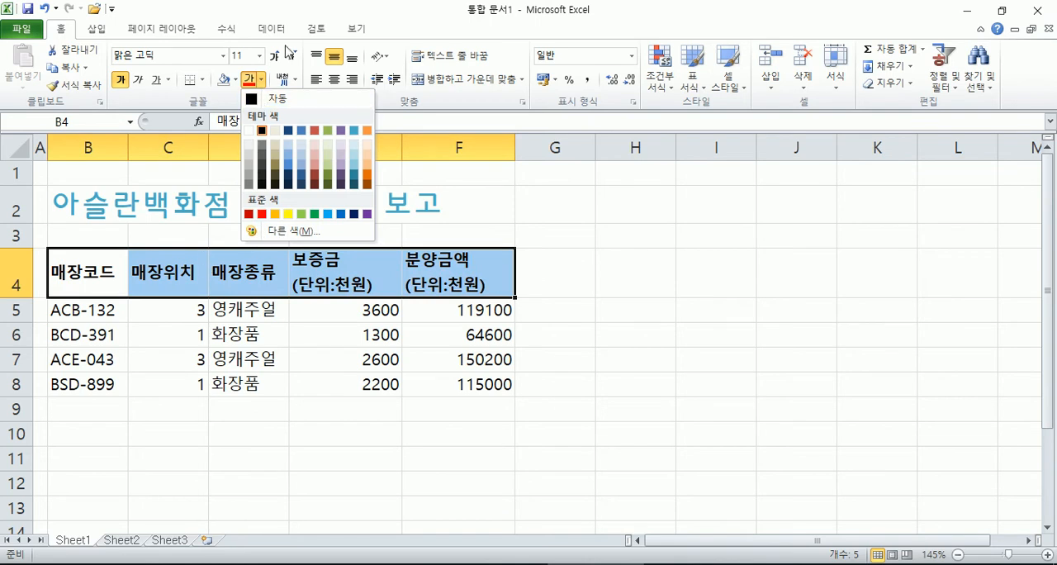
{"action": "left_click", "coordinate": [304, 15]}
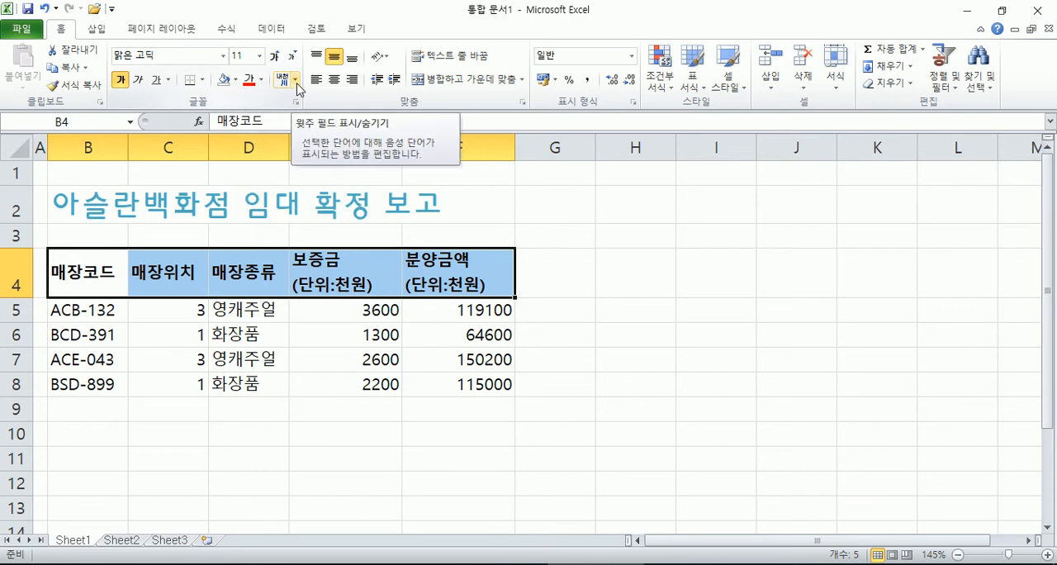
{"action": "left_click", "coordinate": [296, 81]}
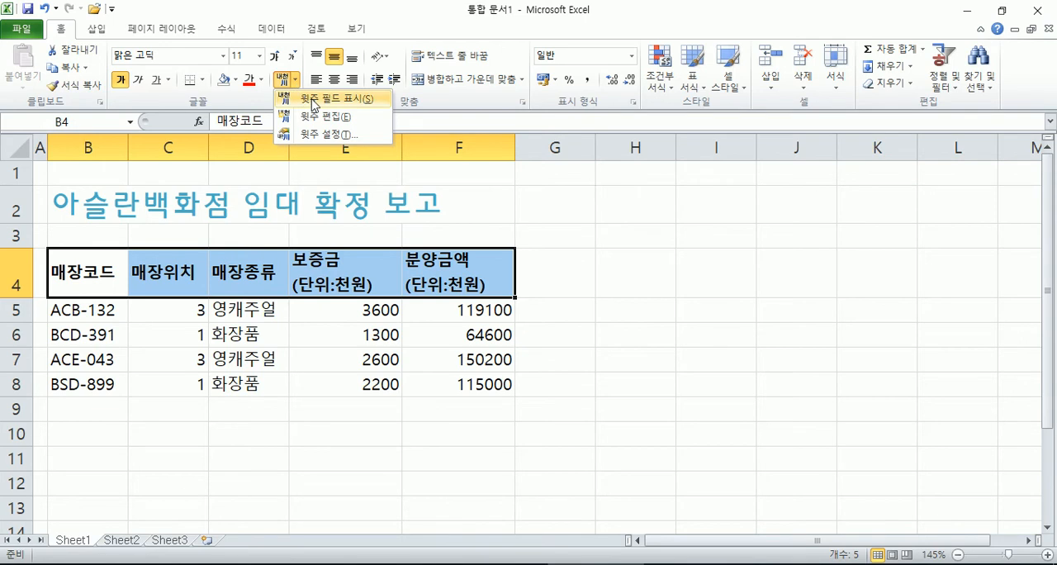
Step: Show the phonetic guide field on header cell B4 and enter 압구정 as its phonetic text
{"action": "left_click", "coordinate": [103, 275]}
{"action": "left_click", "coordinate": [85, 281]}
{"action": "left_click", "coordinate": [295, 80]}
{"action": "left_click", "coordinate": [320, 100]}
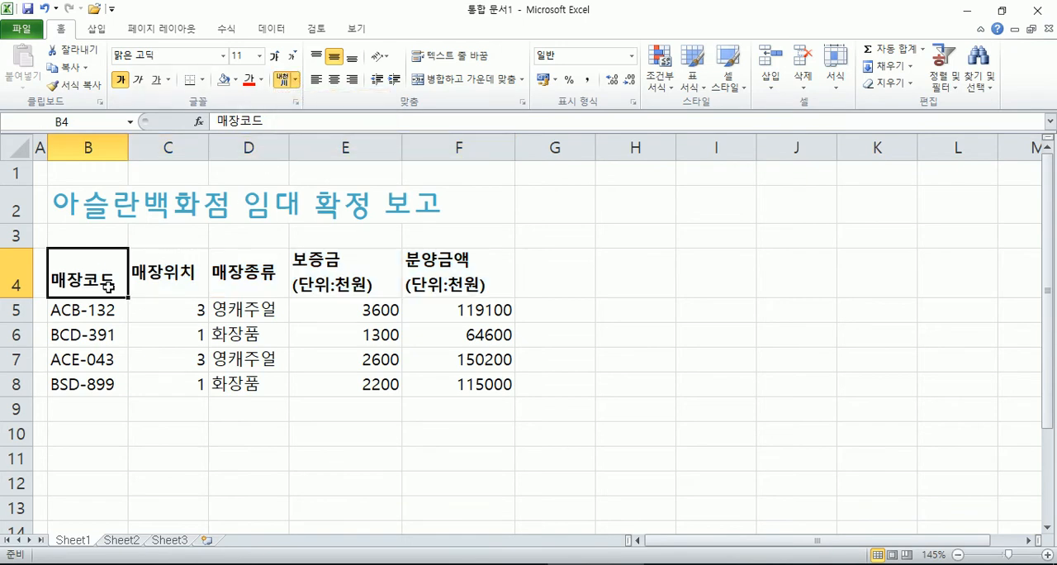
{"action": "left_click", "coordinate": [295, 80]}
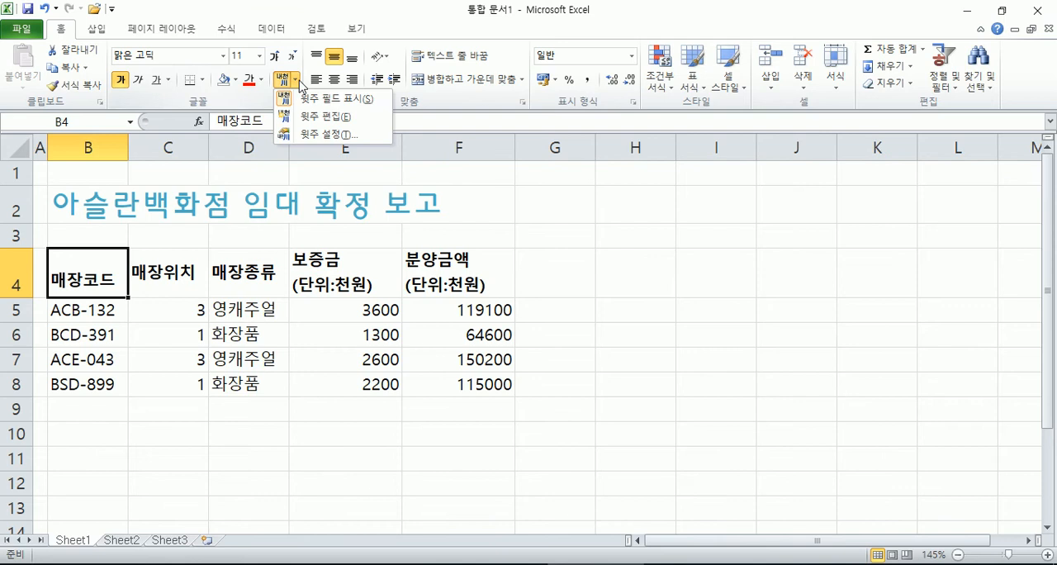
{"action": "left_click", "coordinate": [321, 118]}
{"action": "type", "text": "압ㄱ"}
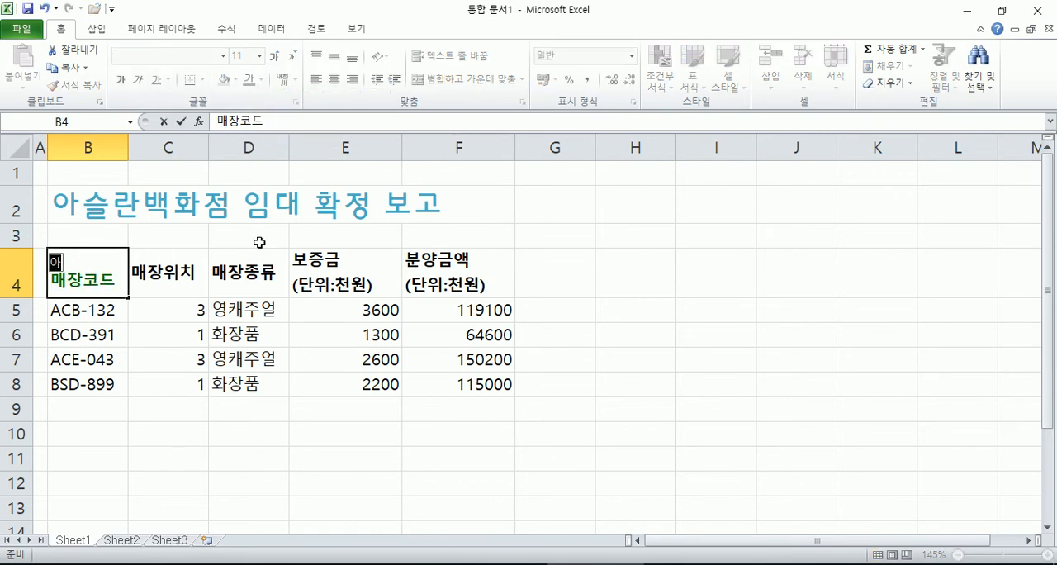
{"action": "type", "text": "구정"}
{"action": "key", "text": "Return"}
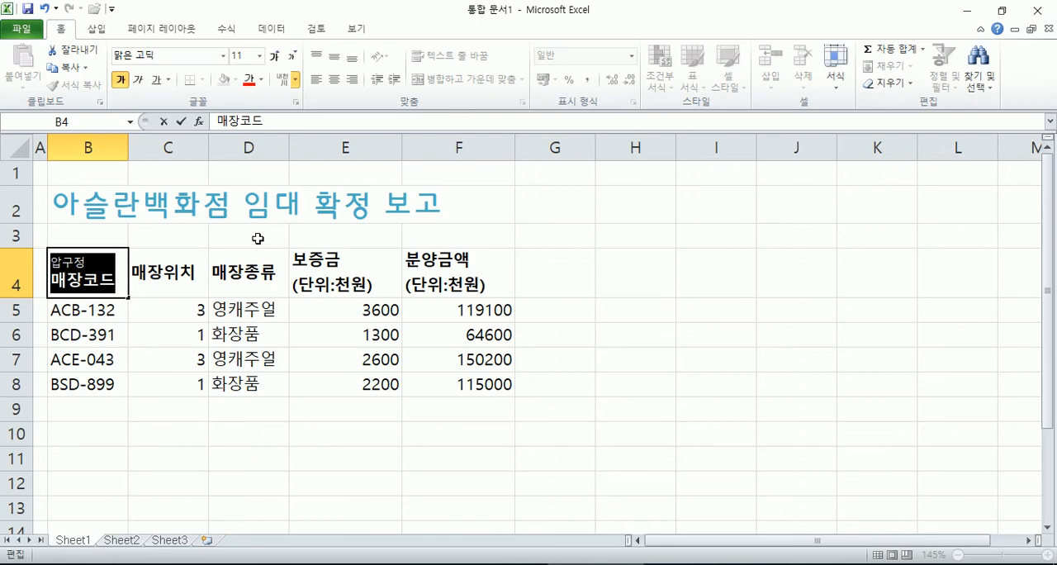
{"action": "left_click", "coordinate": [271, 303]}
{"action": "left_click", "coordinate": [102, 282]}
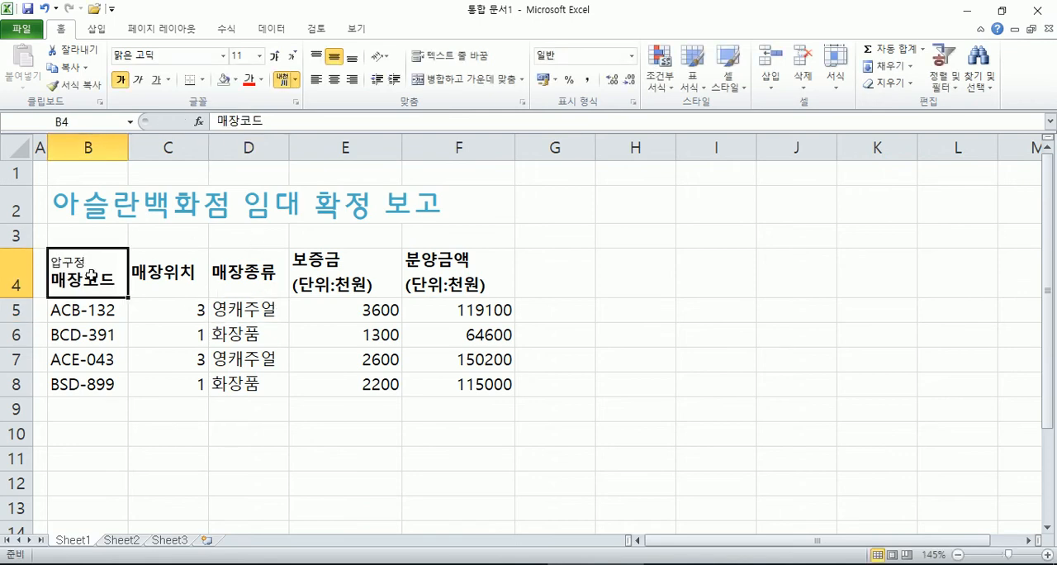
Step: Toggle the phonetic guide display of cell B4 on and off, reopen its phonetic text for editing, and leave the guide hidden
{"action": "left_click", "coordinate": [282, 83]}
{"action": "left_click", "coordinate": [282, 82]}
{"action": "left_click", "coordinate": [282, 83]}
{"action": "left_click", "coordinate": [282, 83]}
{"action": "left_click", "coordinate": [294, 80]}
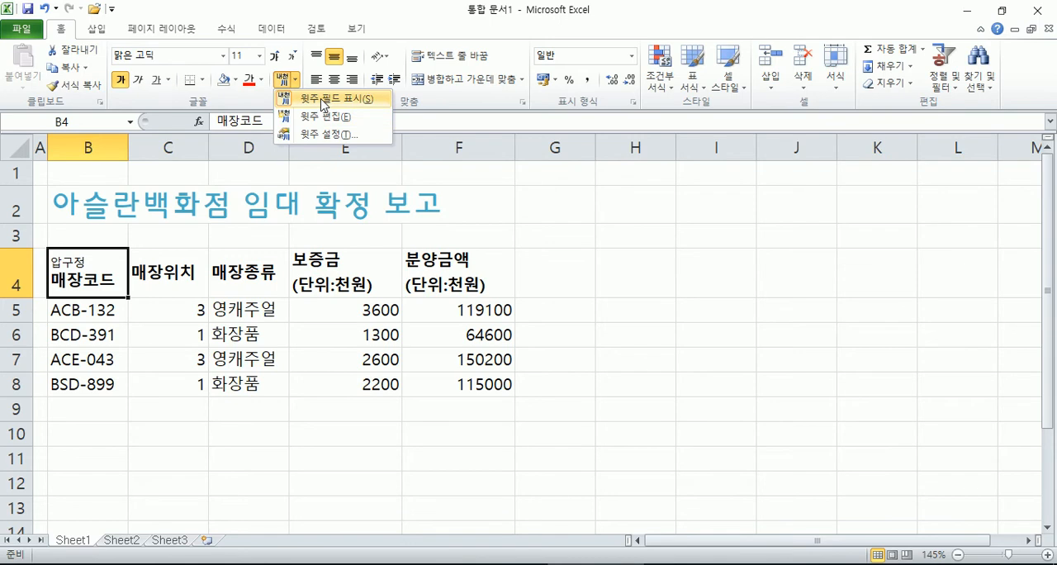
{"action": "left_click", "coordinate": [322, 99]}
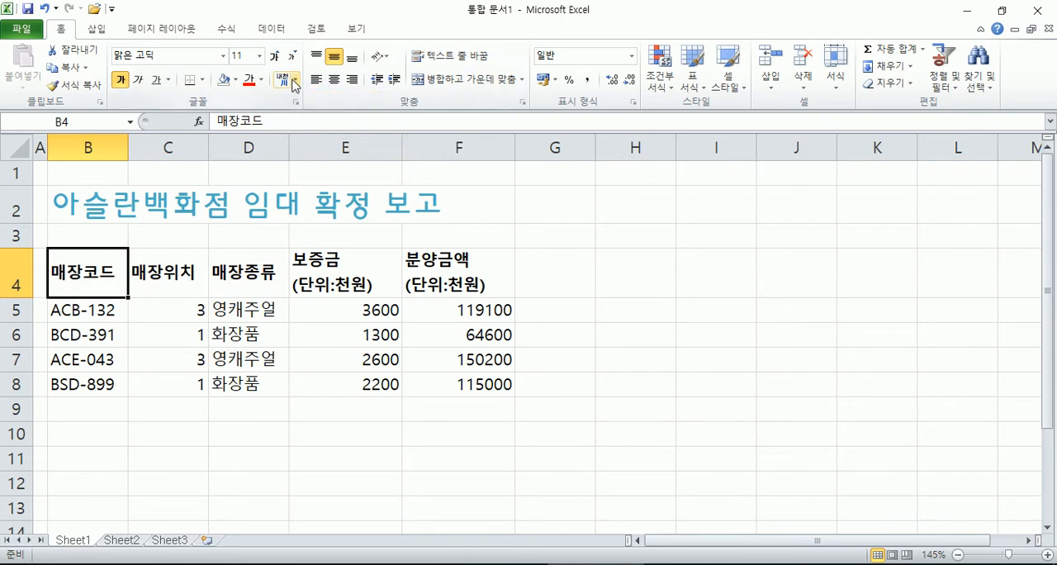
{"action": "left_click", "coordinate": [282, 82]}
{"action": "left_click", "coordinate": [295, 80]}
{"action": "left_click", "coordinate": [314, 116]}
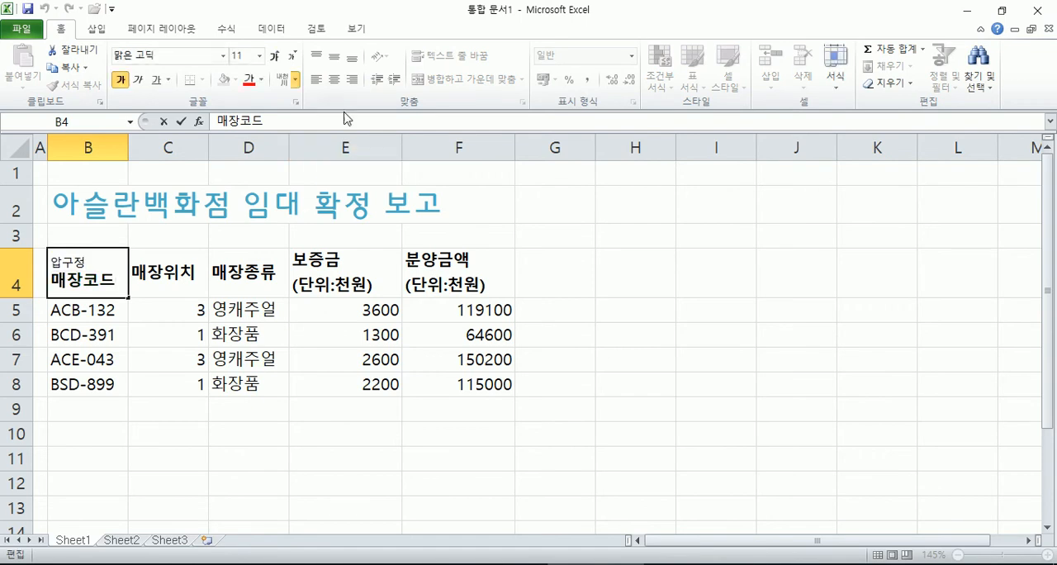
{"action": "key", "text": "Return"}
{"action": "left_click", "coordinate": [282, 81]}
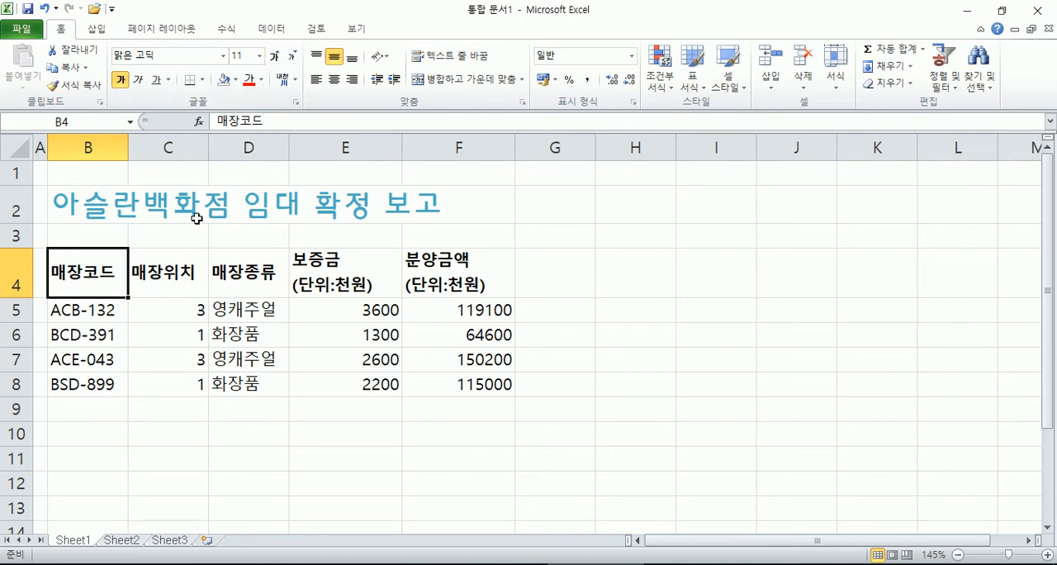
Step: Browse the fonts for the store codes in B5:B8 and try Bauhaus 93 on them
{"action": "left_click_drag", "start_coordinate": [84, 318], "coordinate": [80, 376]}
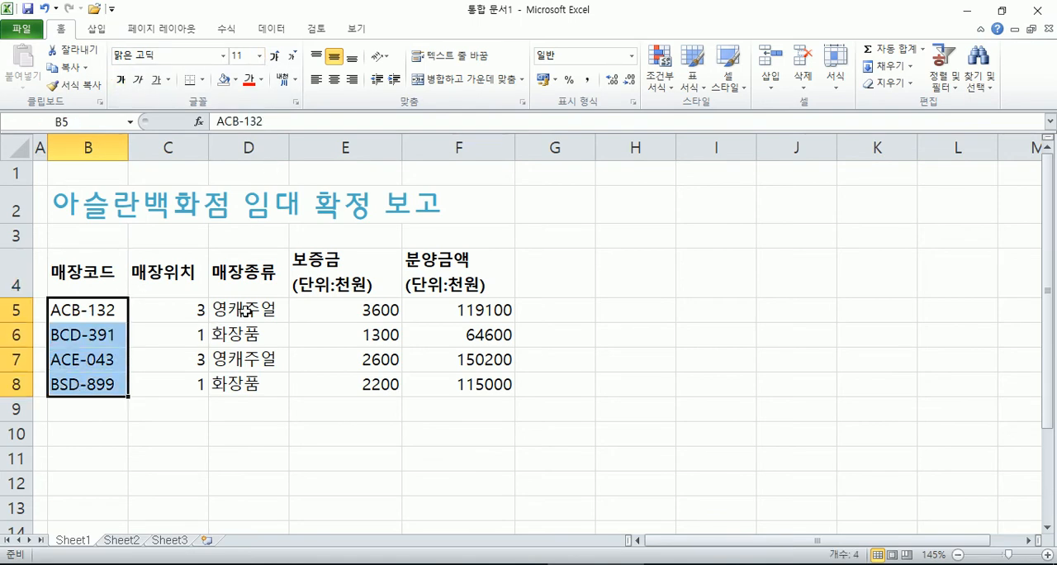
{"action": "left_click_drag", "start_coordinate": [236, 312], "coordinate": [248, 384], "text": "ctrl"}
{"action": "left_click_drag", "start_coordinate": [79, 309], "coordinate": [86, 380]}
{"action": "left_click_drag", "start_coordinate": [243, 308], "coordinate": [246, 383], "text": "ctrl"}
{"action": "left_click_drag", "start_coordinate": [103, 311], "coordinate": [89, 378]}
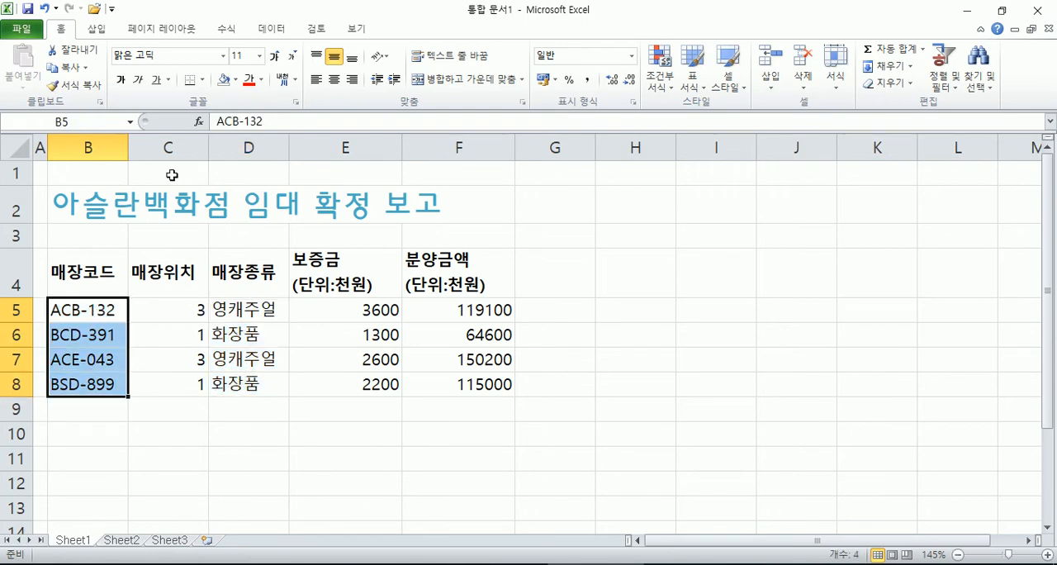
{"action": "left_click", "coordinate": [222, 56]}
{"action": "scroll", "coordinate": [216, 314], "scroll_direction": "down", "scroll_amount": 6}
{"action": "scroll", "coordinate": [216, 330], "scroll_direction": "up", "scroll_amount": 4}
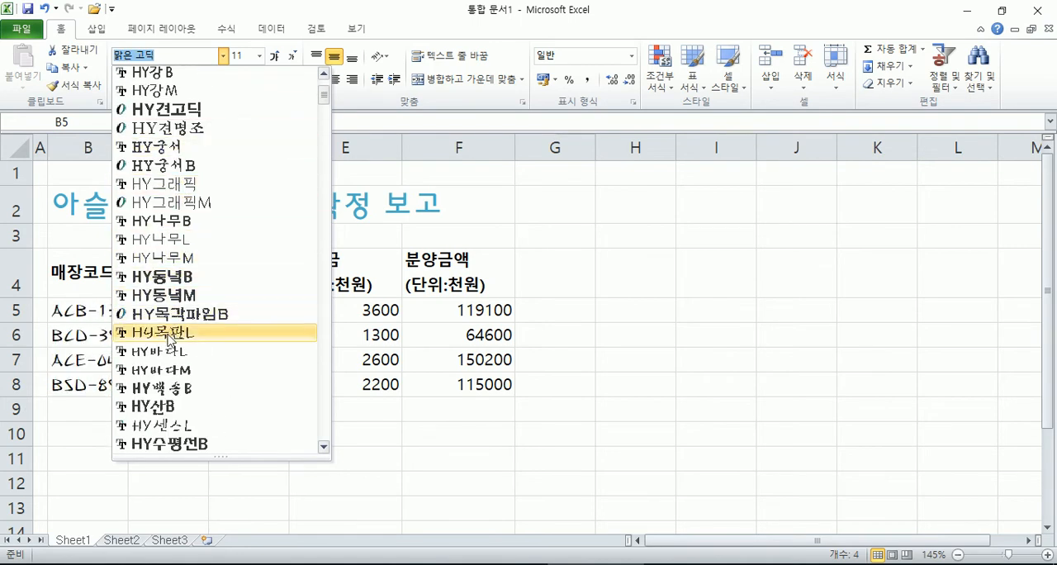
{"action": "scroll", "coordinate": [173, 333], "scroll_direction": "down", "scroll_amount": 5}
{"action": "scroll", "coordinate": [185, 318], "scroll_direction": "down", "scroll_amount": 10}
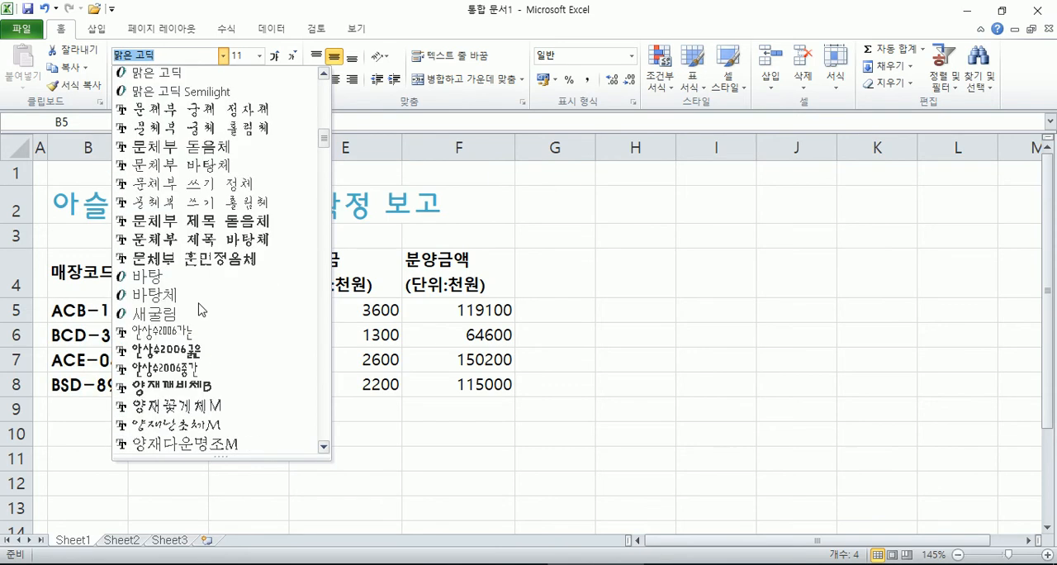
{"action": "scroll", "coordinate": [264, 231], "scroll_direction": "down", "scroll_amount": 12}
{"action": "left_click_drag", "start_coordinate": [323, 190], "coordinate": [317, 255]}
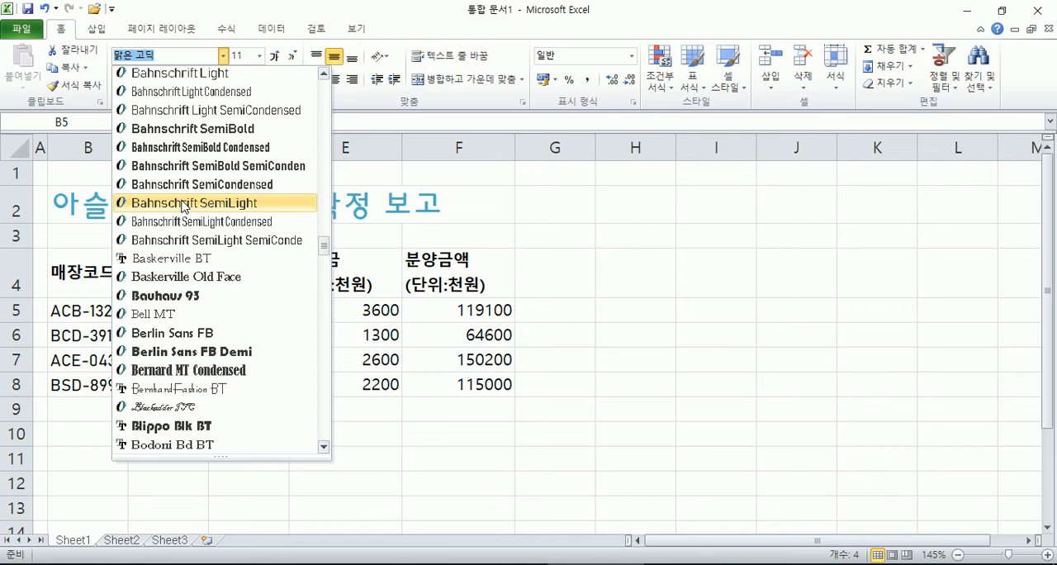
{"action": "left_click", "coordinate": [185, 300]}
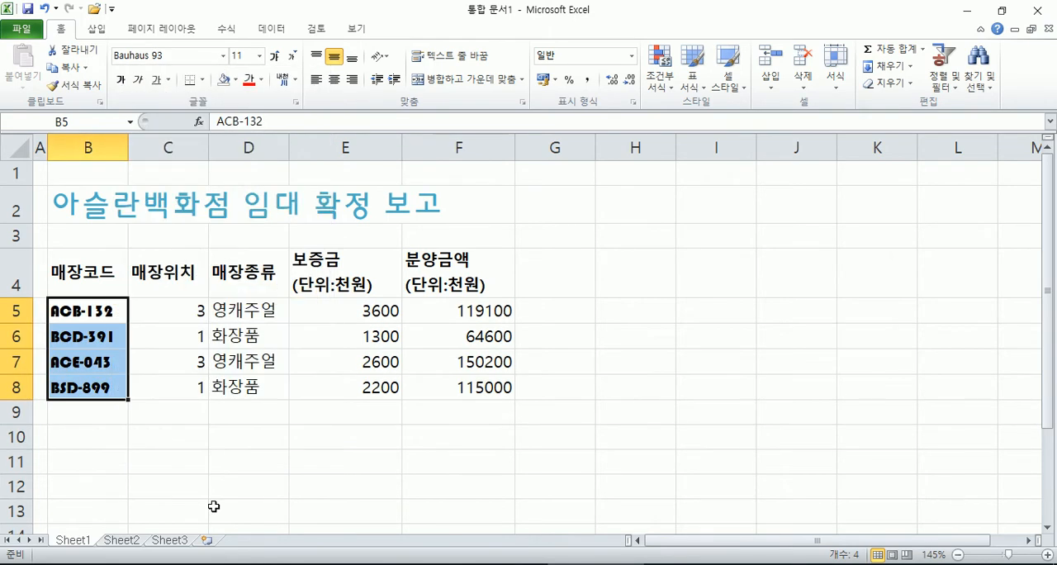
Step: Try the Arial font on the store codes in B5:B8, and return them to 맑은 고딕
{"action": "left_click", "coordinate": [223, 55]}
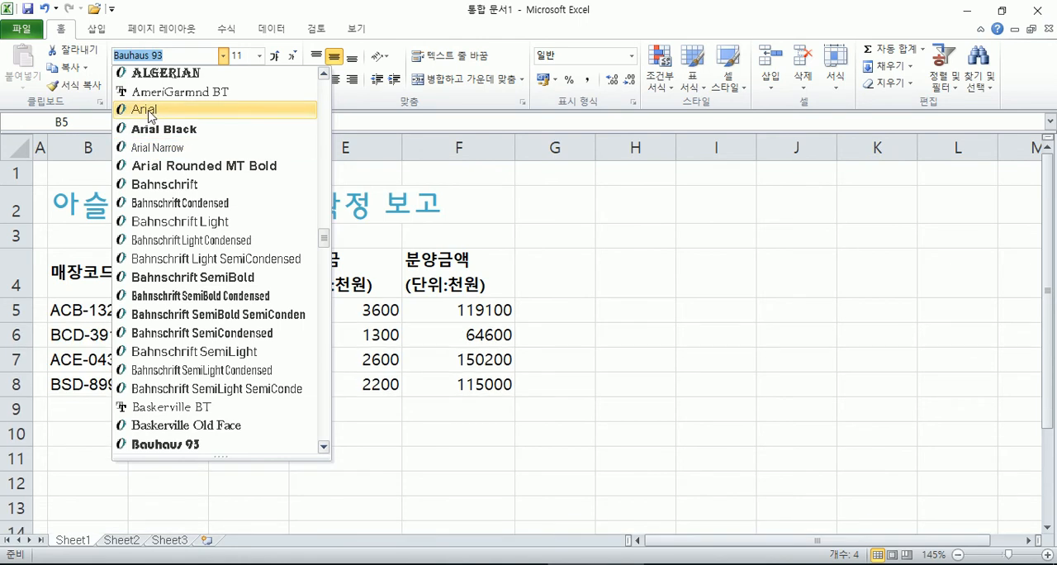
{"action": "left_click", "coordinate": [149, 110]}
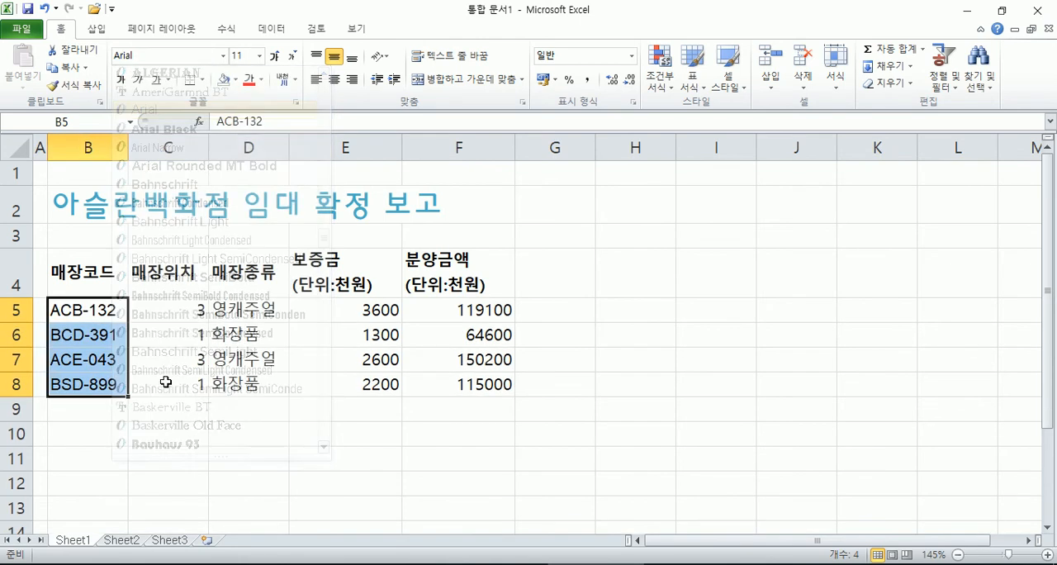
{"action": "left_click", "coordinate": [224, 58]}
{"action": "left_click_drag", "start_coordinate": [326, 225], "coordinate": [326, 72]}
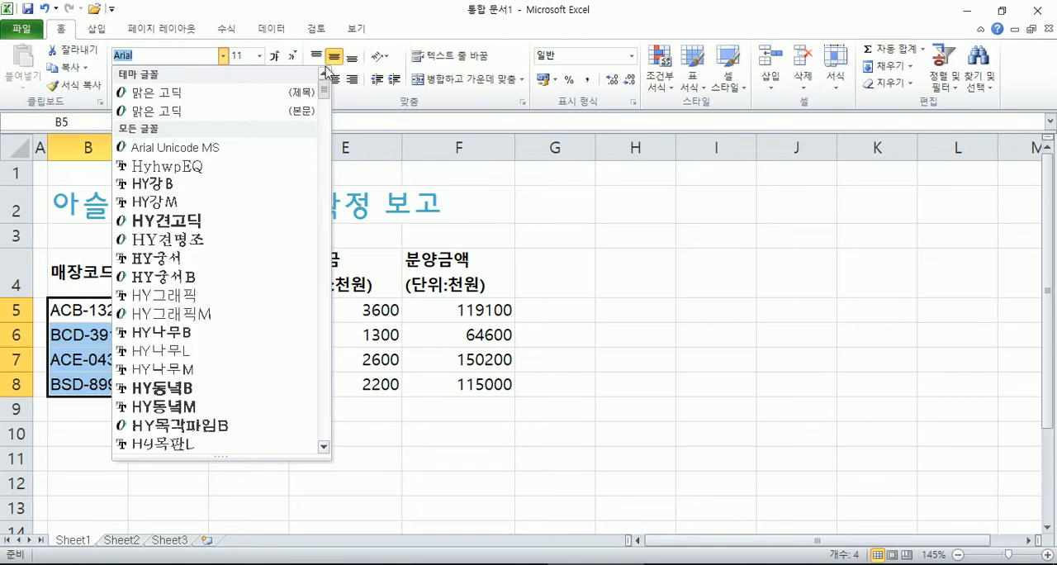
{"action": "scroll", "coordinate": [262, 355], "scroll_direction": "down", "scroll_amount": 5}
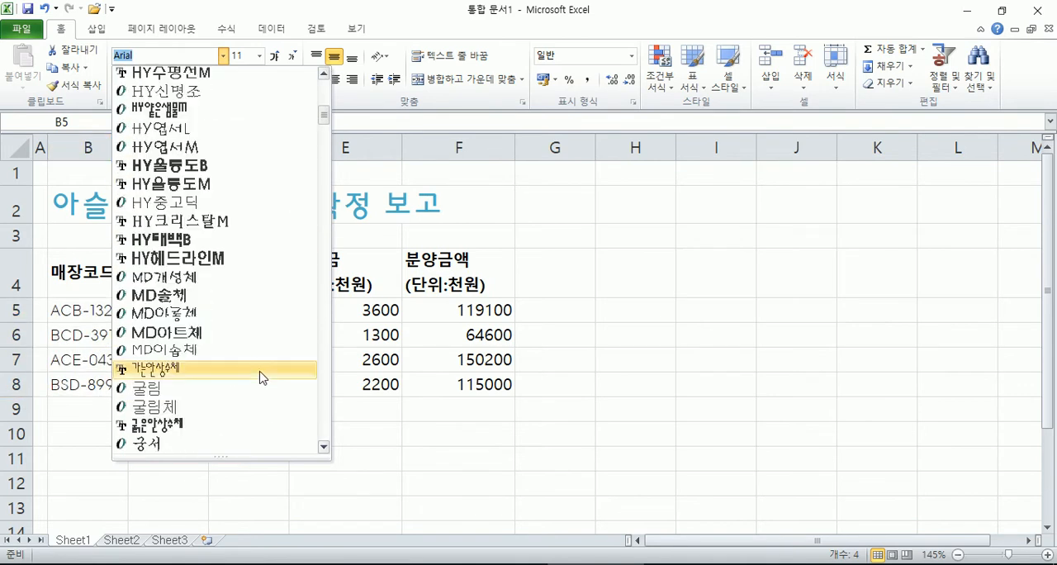
{"action": "scroll", "coordinate": [259, 373], "scroll_direction": "down", "scroll_amount": 12}
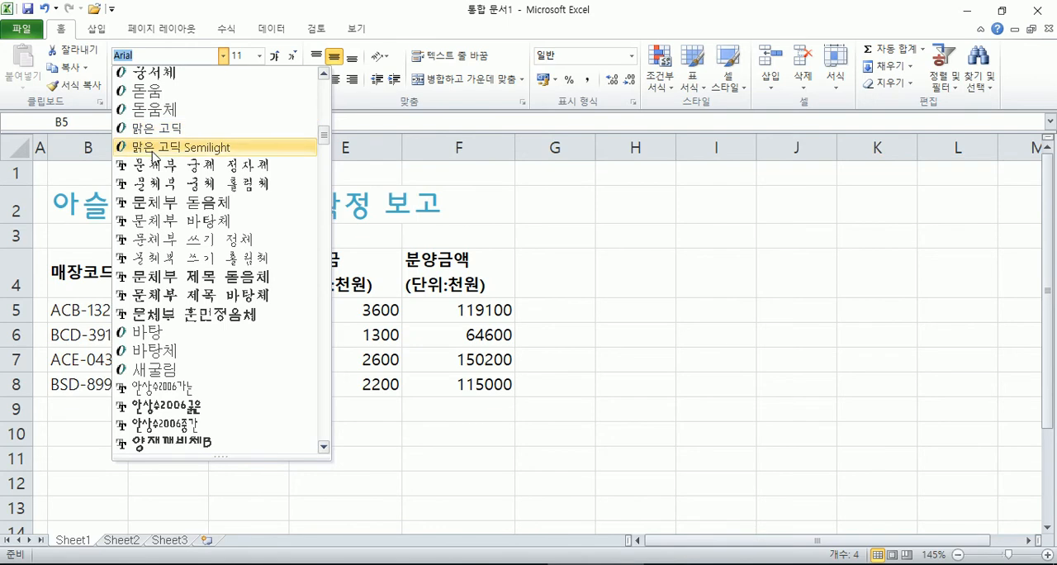
{"action": "left_click", "coordinate": [156, 129]}
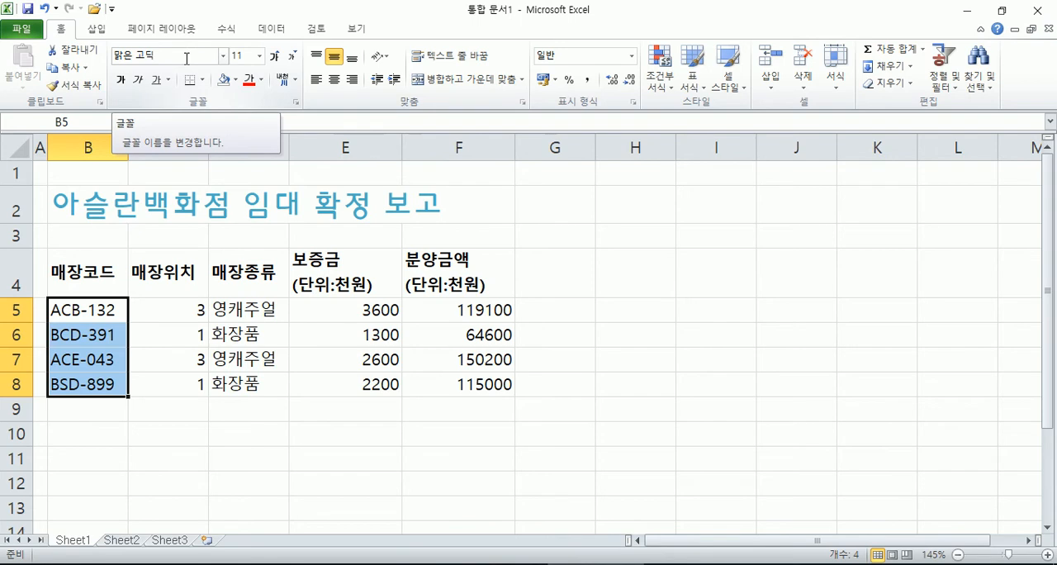
Step: Merge and centre the report title across cells B2:F2
{"action": "left_click", "coordinate": [763, 256]}
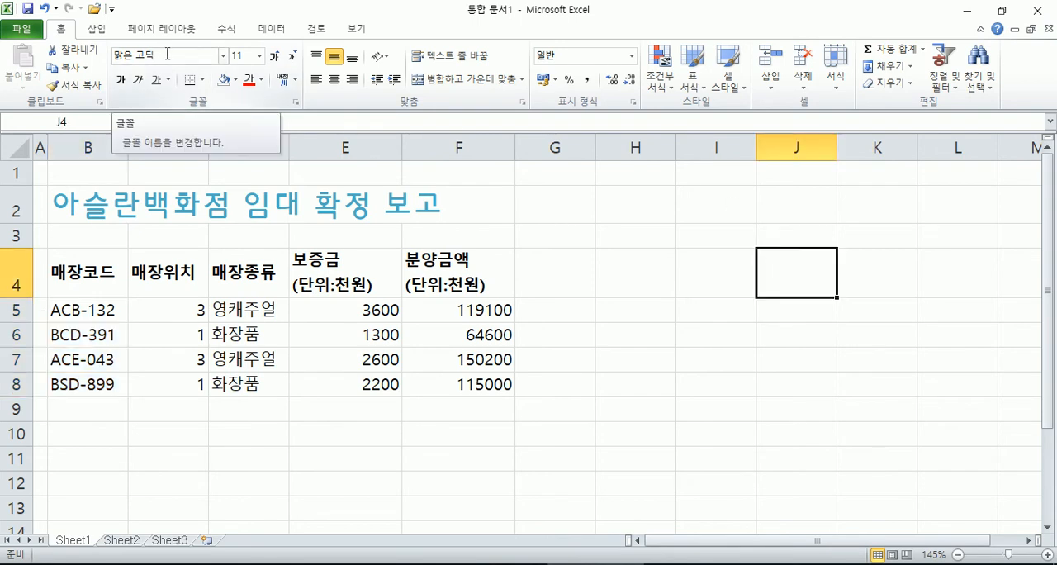
{"action": "left_click", "coordinate": [180, 312]}
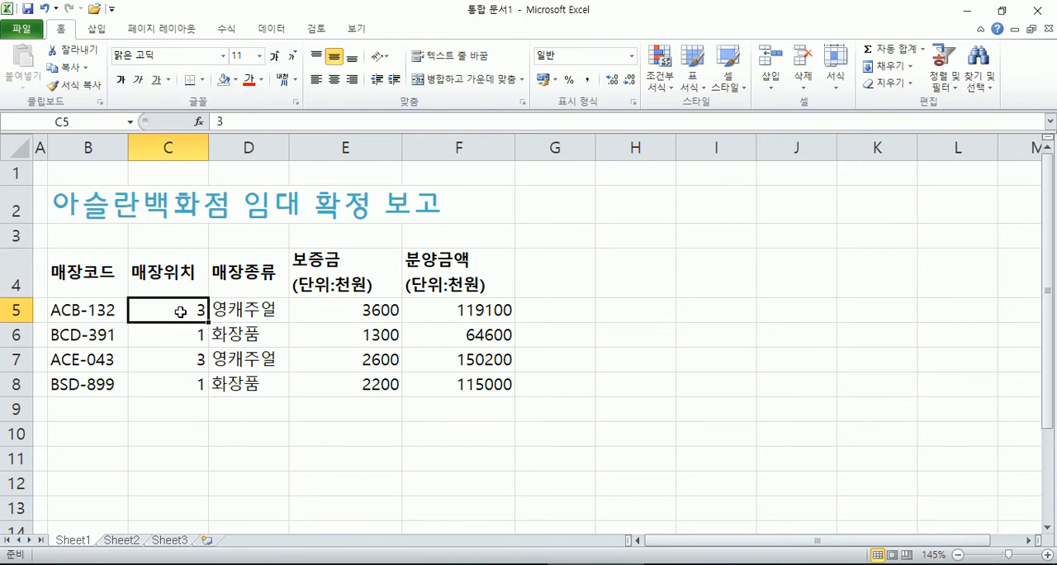
{"action": "left_click", "coordinate": [86, 213]}
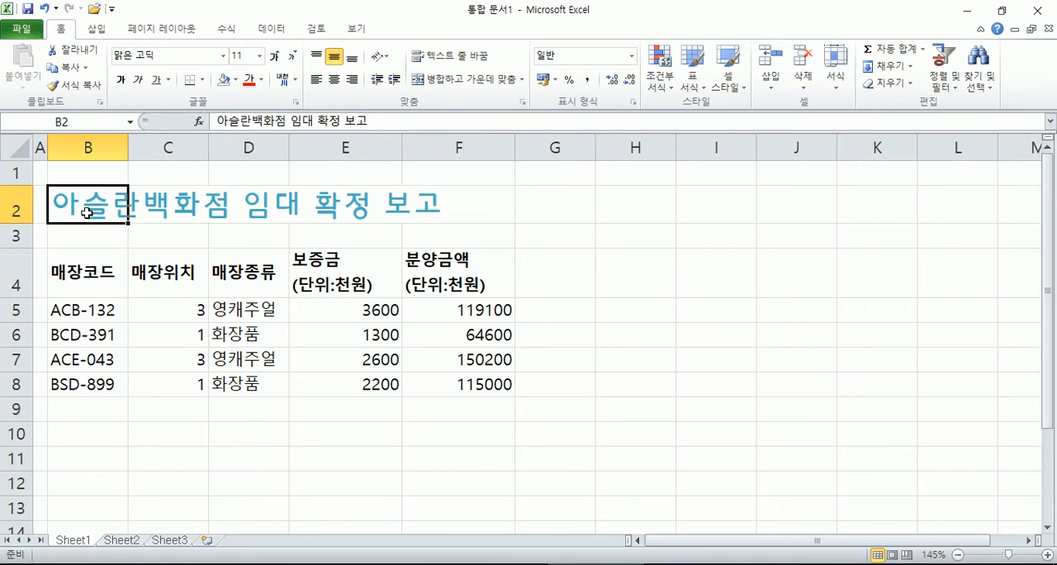
{"action": "left_click_drag", "start_coordinate": [112, 147], "coordinate": [432, 147]}
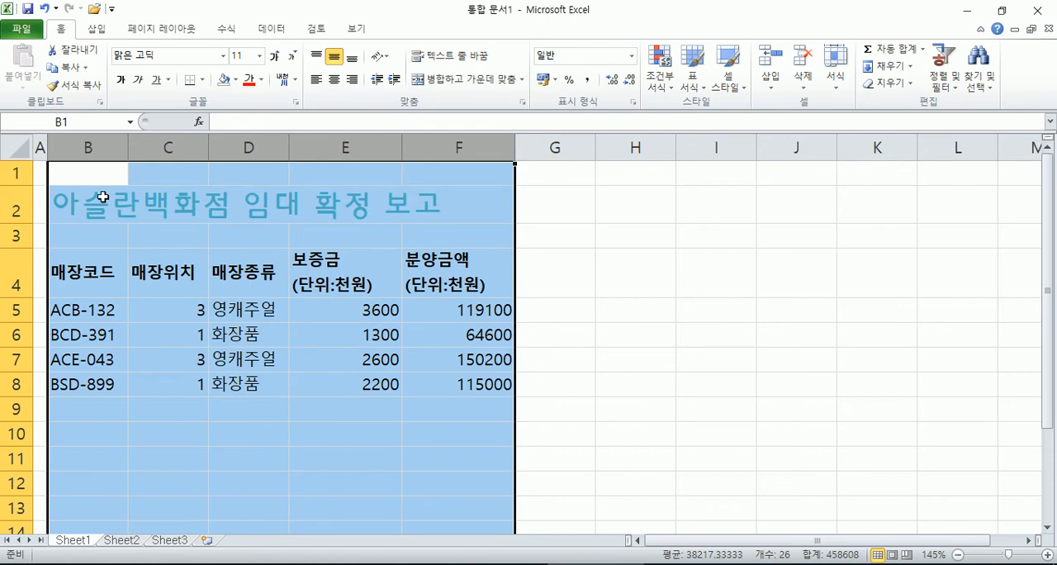
{"action": "left_click_drag", "start_coordinate": [102, 197], "coordinate": [438, 205]}
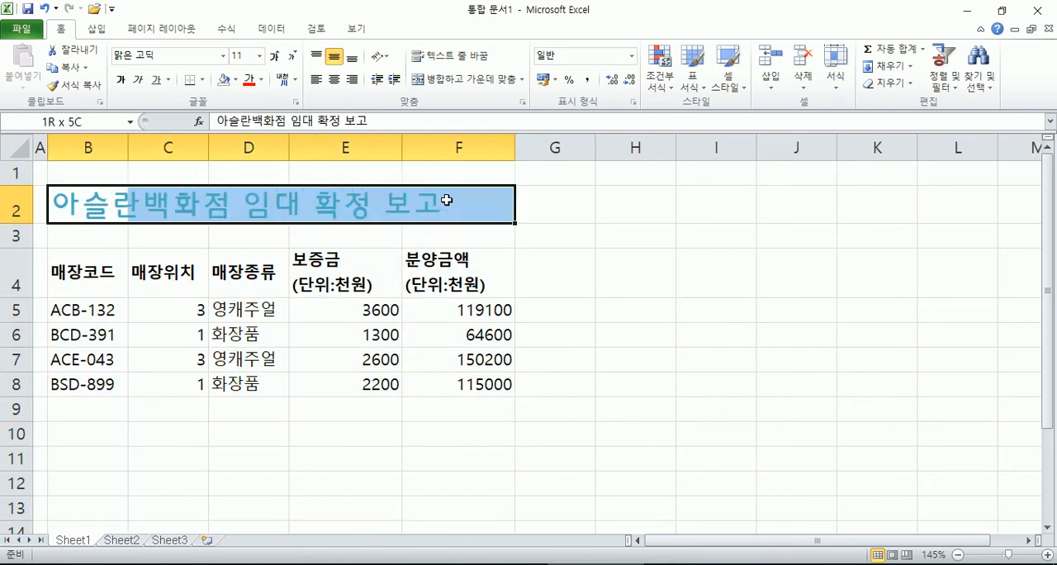
{"action": "left_click", "coordinate": [458, 81]}
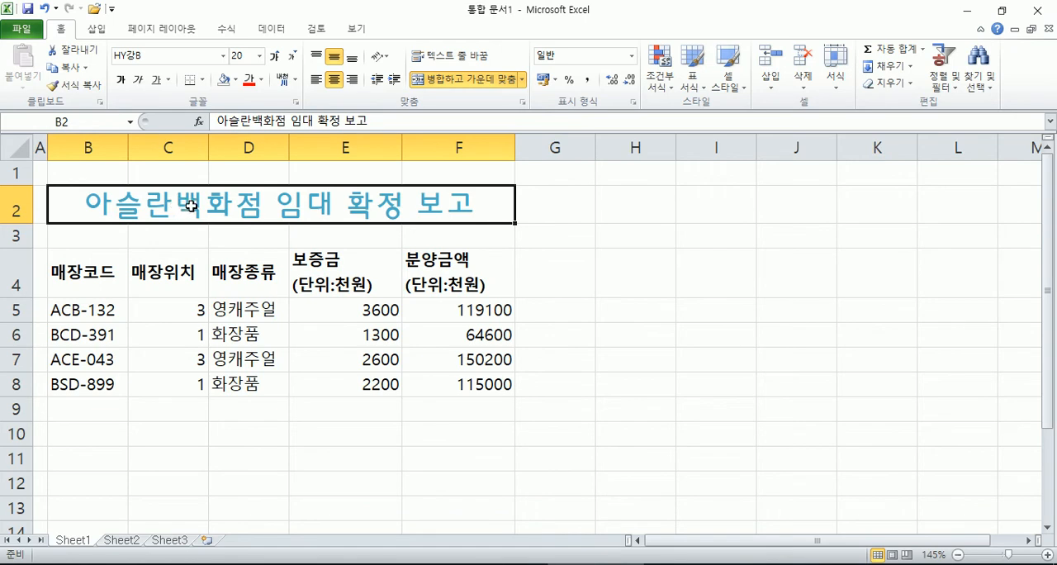
Step: Try selecting the header row B4:F4 together with the data cells B5:D8 as one non-adjacent selection
{"action": "left_click_drag", "start_coordinate": [76, 276], "coordinate": [428, 279]}
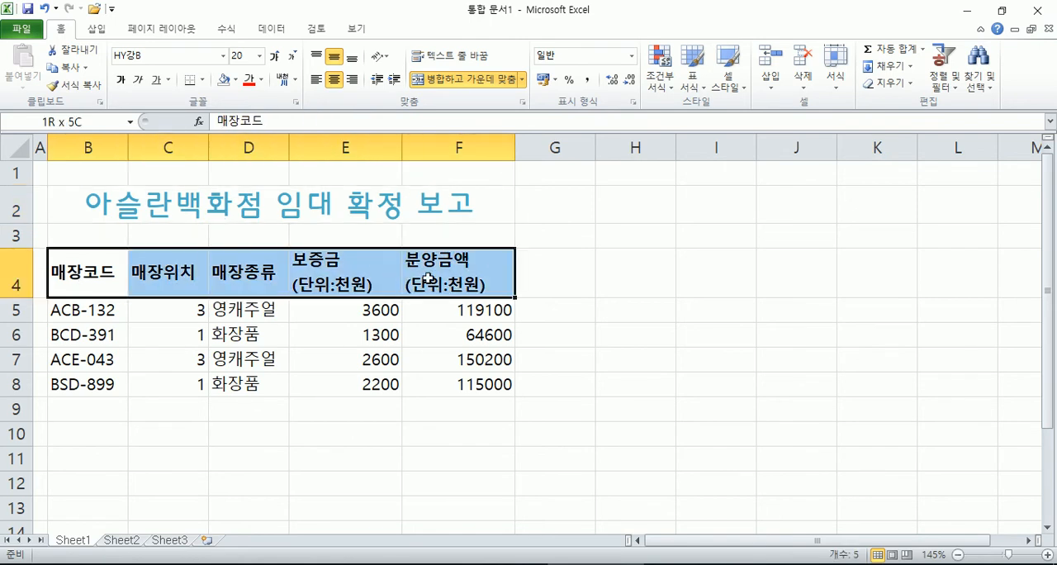
{"action": "left_click_drag", "start_coordinate": [78, 310], "coordinate": [258, 383]}
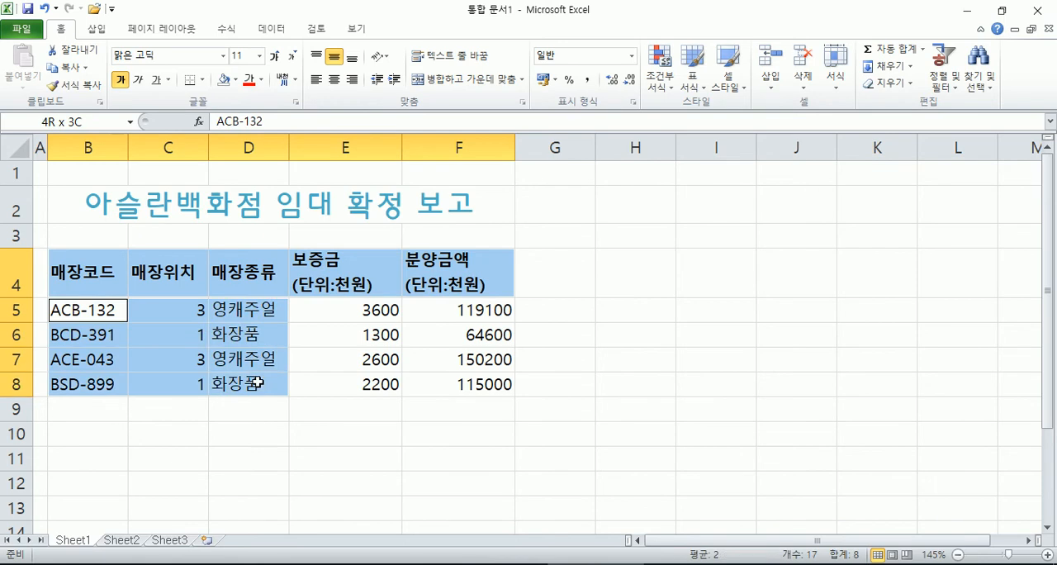
{"action": "left_click_drag", "start_coordinate": [76, 270], "coordinate": [436, 272]}
{"action": "left_click_drag", "start_coordinate": [80, 309], "coordinate": [238, 385]}
{"action": "left_click_drag", "start_coordinate": [75, 285], "coordinate": [443, 277]}
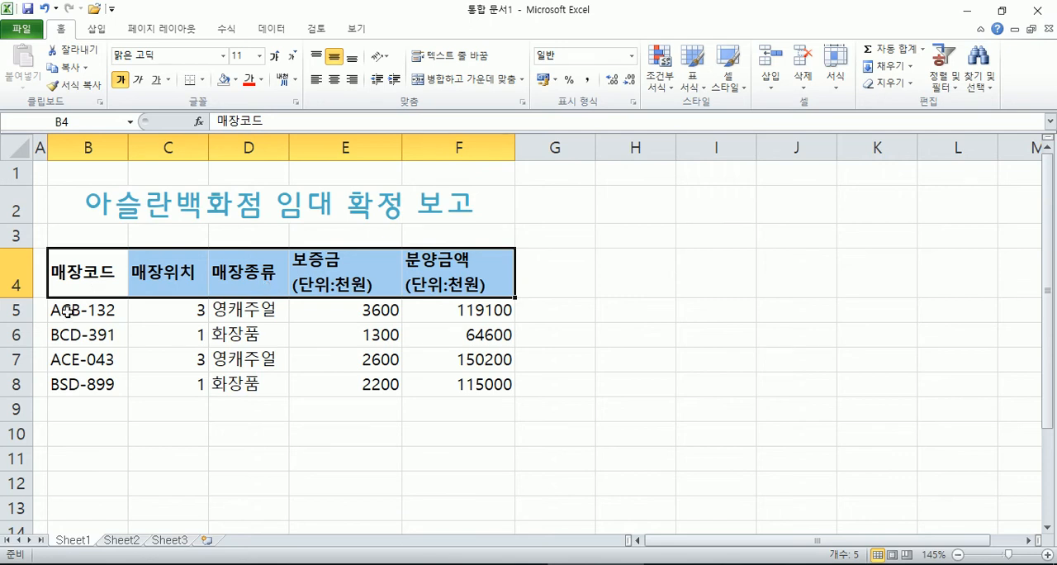
{"action": "left_click_drag", "start_coordinate": [67, 310], "coordinate": [223, 377]}
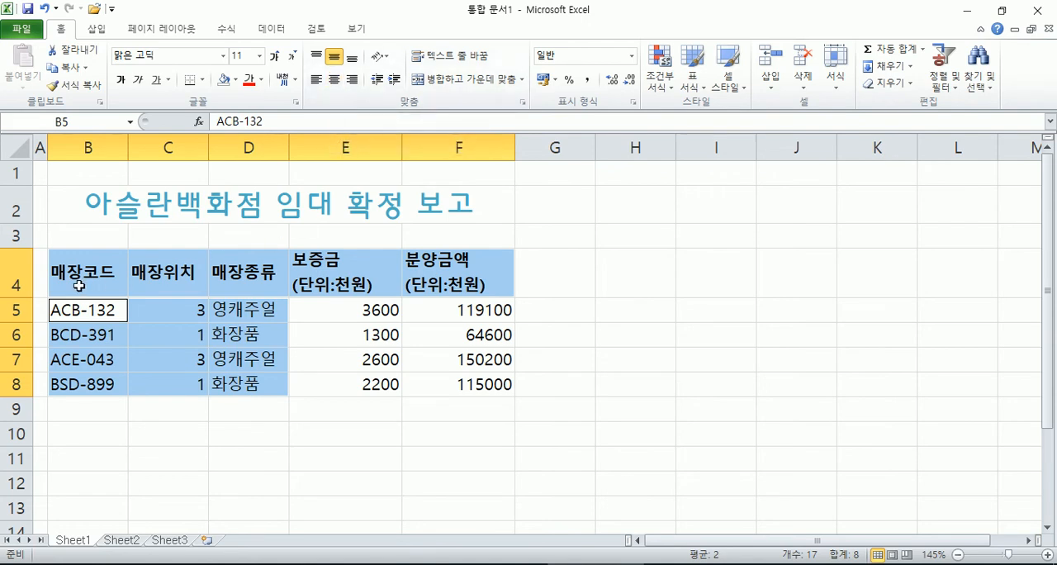
Step: Centre the table range B4:F8 horizontally, and switch the centring of the amounts in E5:F8 off and back on
{"action": "left_click_drag", "start_coordinate": [82, 273], "coordinate": [467, 384]}
{"action": "left_click", "coordinate": [333, 79]}
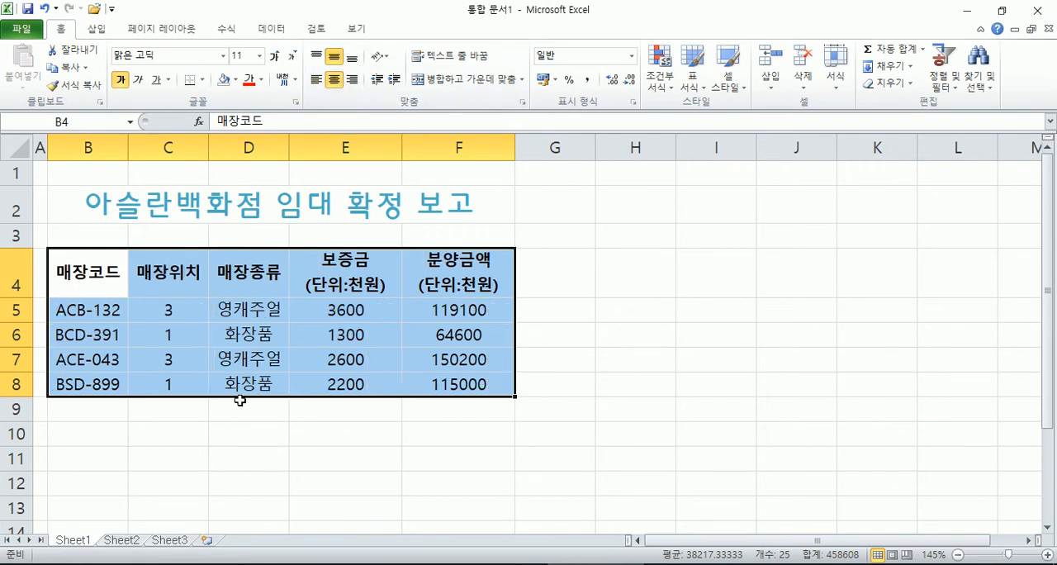
{"action": "left_click_drag", "start_coordinate": [343, 312], "coordinate": [446, 385]}
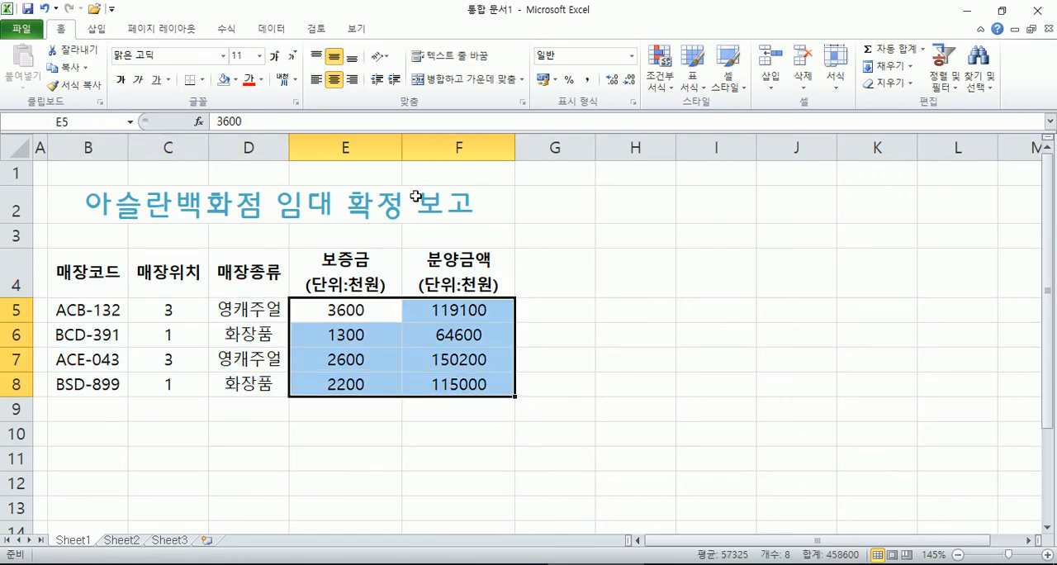
{"action": "left_click", "coordinate": [336, 80]}
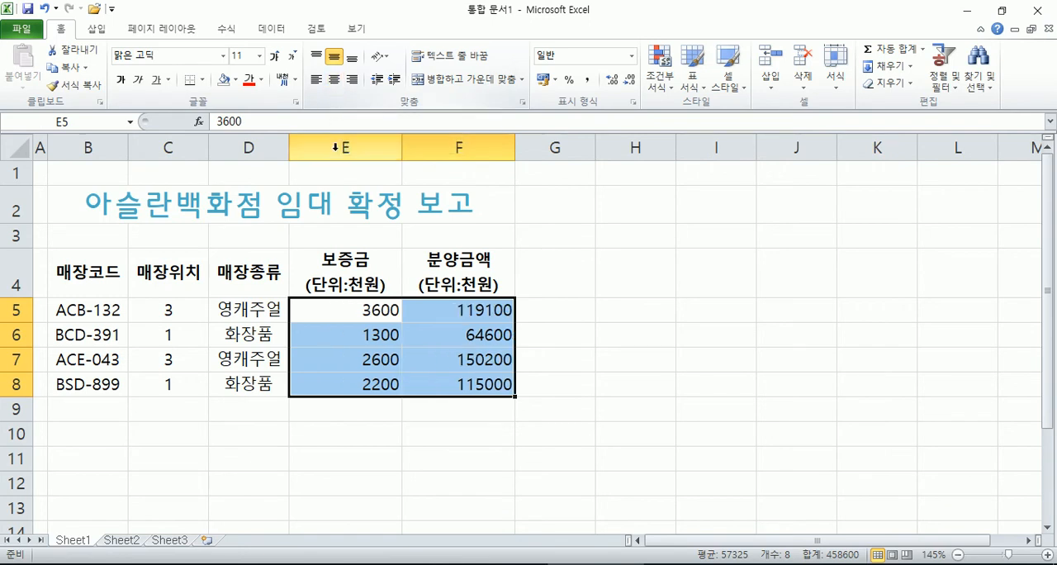
{"action": "left_click", "coordinate": [341, 79]}
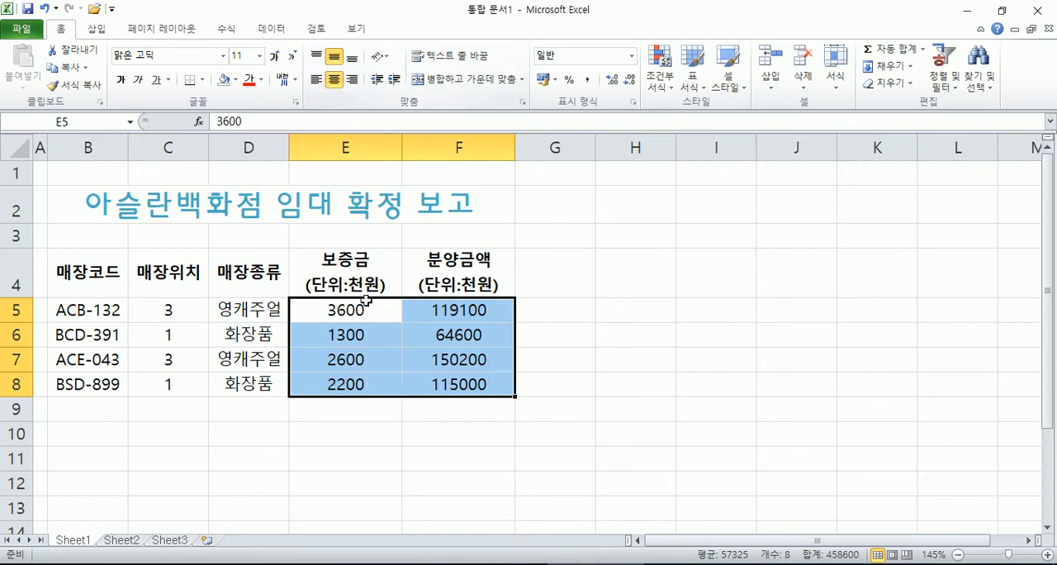
Step: Remove the centring from the amounts in E5:F8, and clear the horizontal centring of the whole table range B4:F8
{"action": "left_click", "coordinate": [335, 80]}
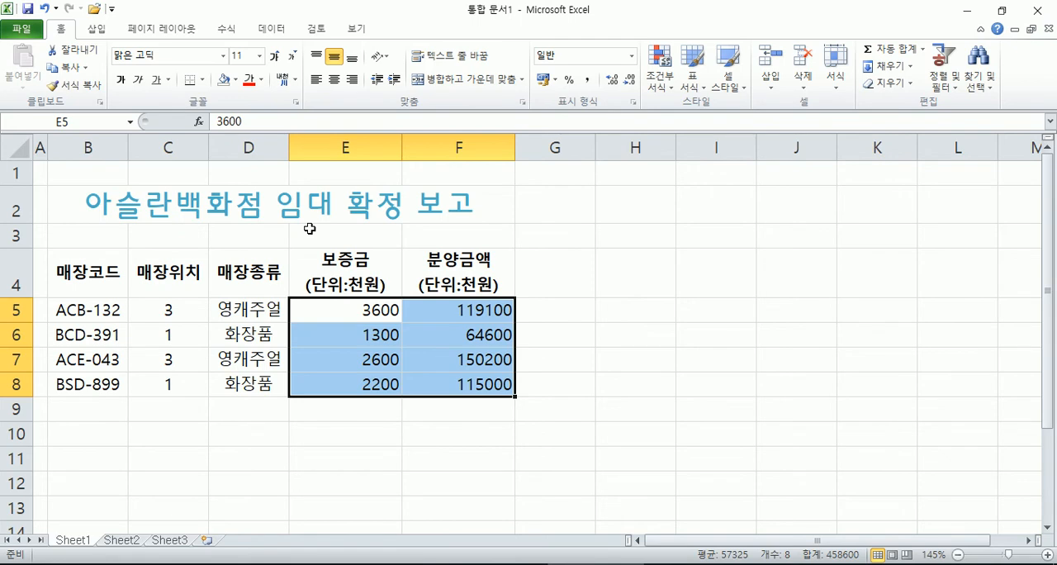
{"action": "left_click_drag", "start_coordinate": [81, 274], "coordinate": [408, 395]}
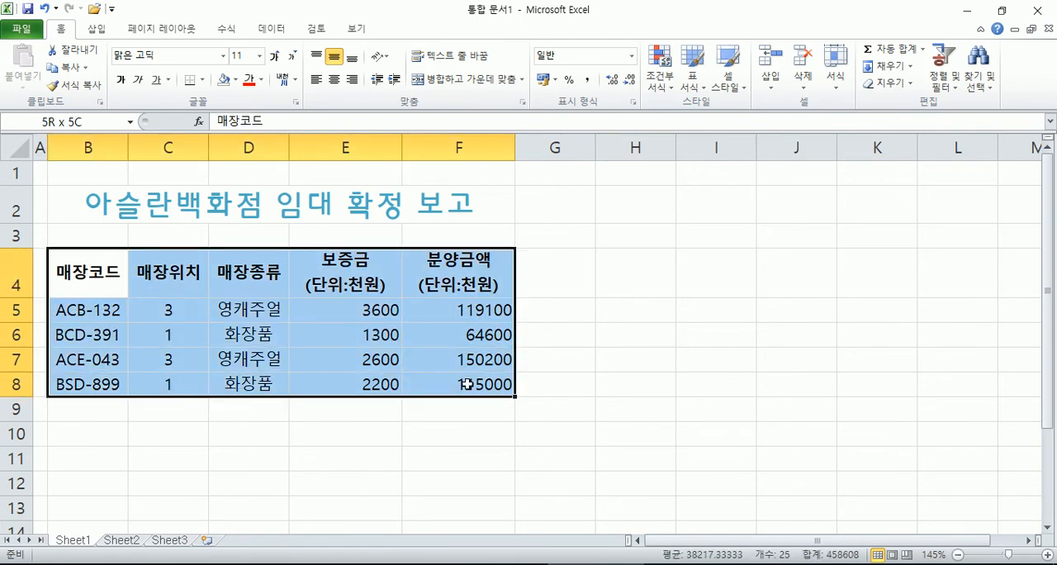
{"action": "left_click", "coordinate": [334, 80]}
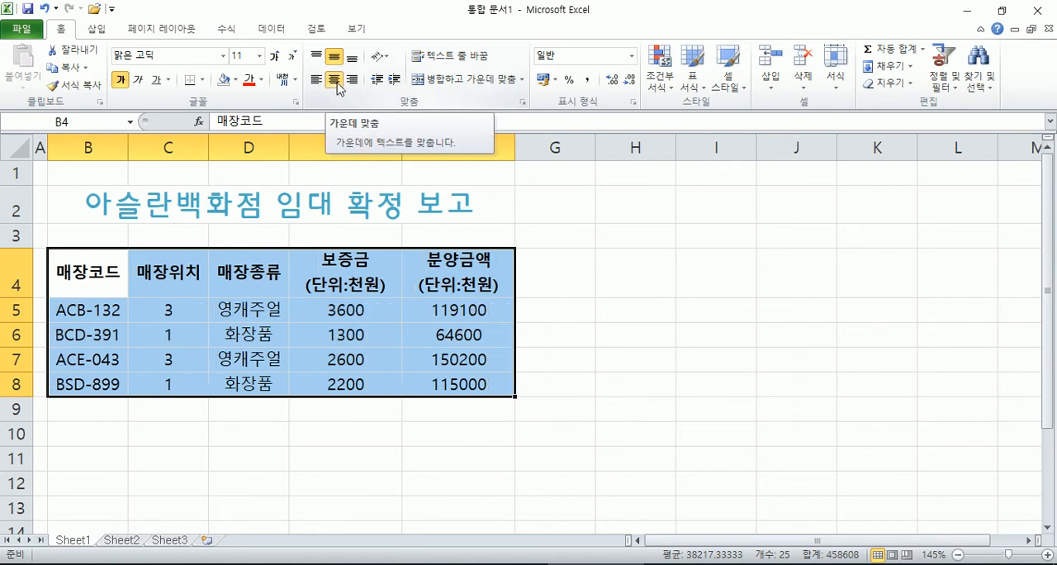
{"action": "left_click", "coordinate": [335, 81]}
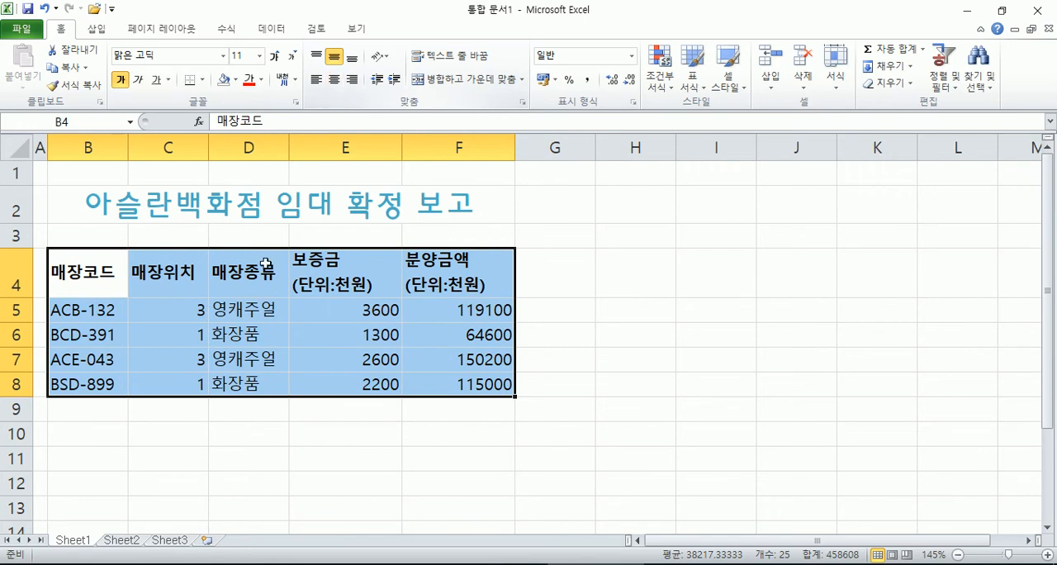
{"action": "left_click", "coordinate": [229, 311]}
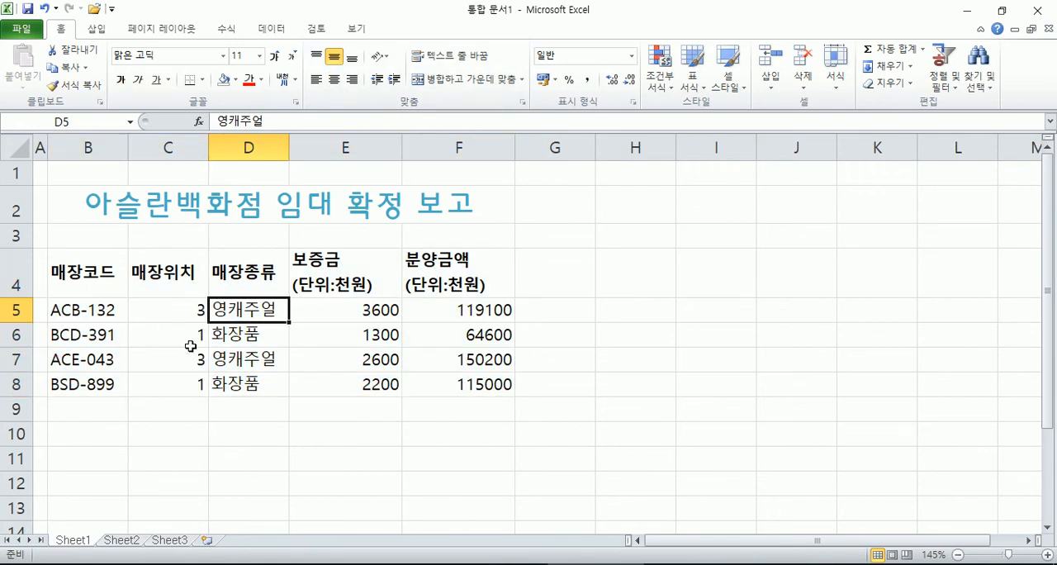
Step: Centre the table range B4:F8 horizontally, and remove the centring from the amounts in E5:F8 only
{"action": "left_click_drag", "start_coordinate": [89, 289], "coordinate": [457, 384]}
{"action": "left_click", "coordinate": [334, 79]}
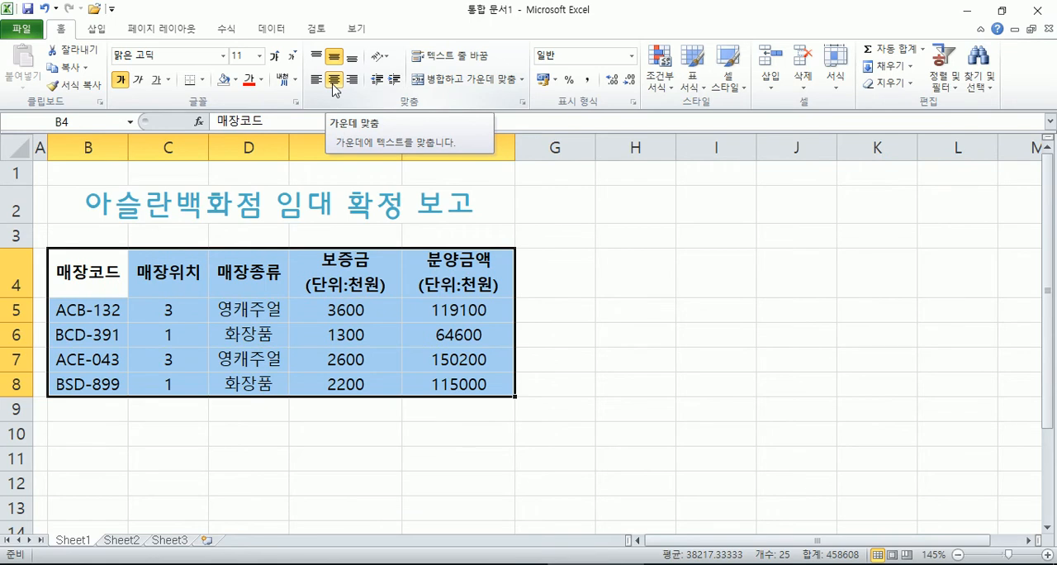
{"action": "left_click_drag", "start_coordinate": [397, 310], "coordinate": [467, 386]}
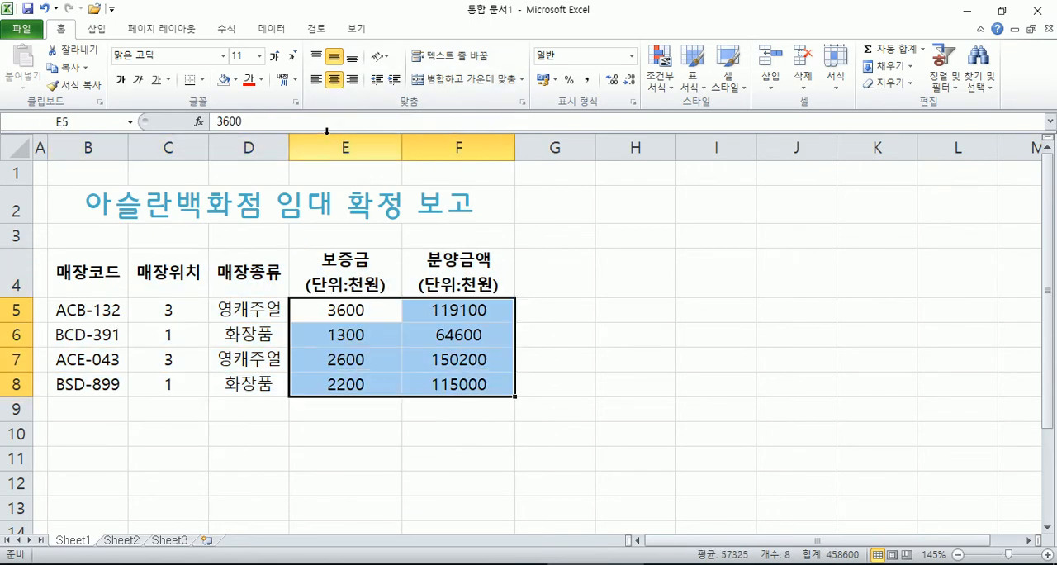
{"action": "left_click", "coordinate": [335, 80]}
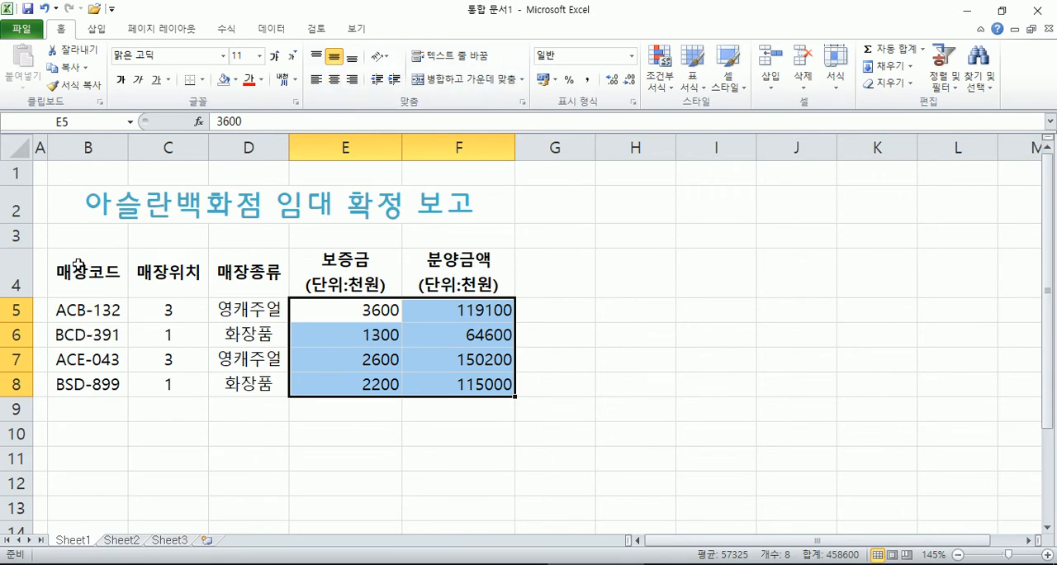
Step: Undo the separate alignment change on the amounts, and clear the horizontal centring from the range B4:F8
{"action": "key", "text": "ctrl+z"}
{"action": "key", "text": "ctrl+z"}
{"action": "key", "text": "ctrl+y"}
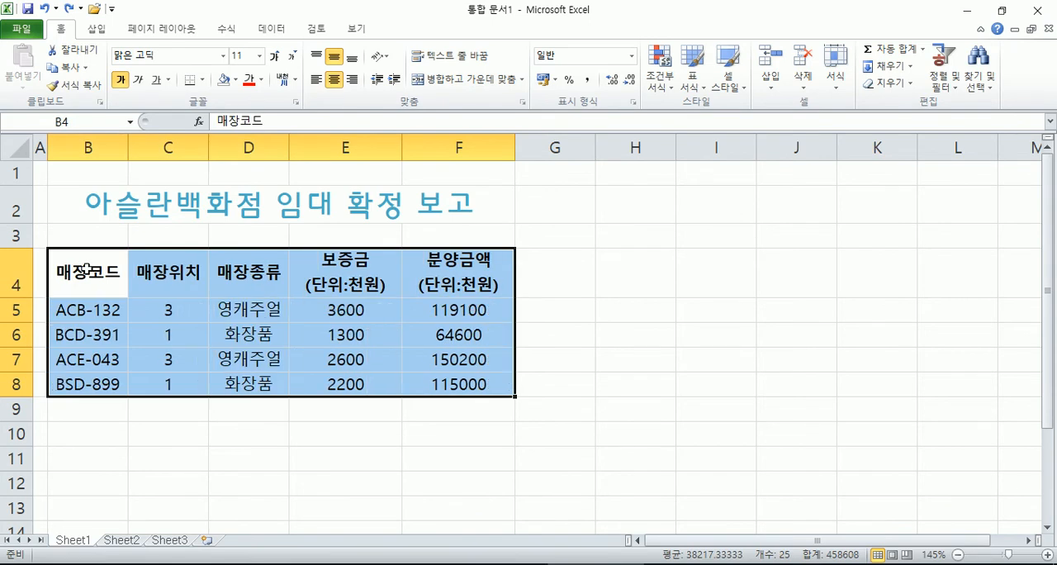
{"action": "left_click", "coordinate": [334, 80]}
Step: Centre the header row B4:F4 and the data cells B5:D8 horizontally together as one non-adjacent selection
{"action": "left_click_drag", "start_coordinate": [88, 274], "coordinate": [449, 274]}
{"action": "left_click_drag", "start_coordinate": [107, 312], "coordinate": [239, 384]}
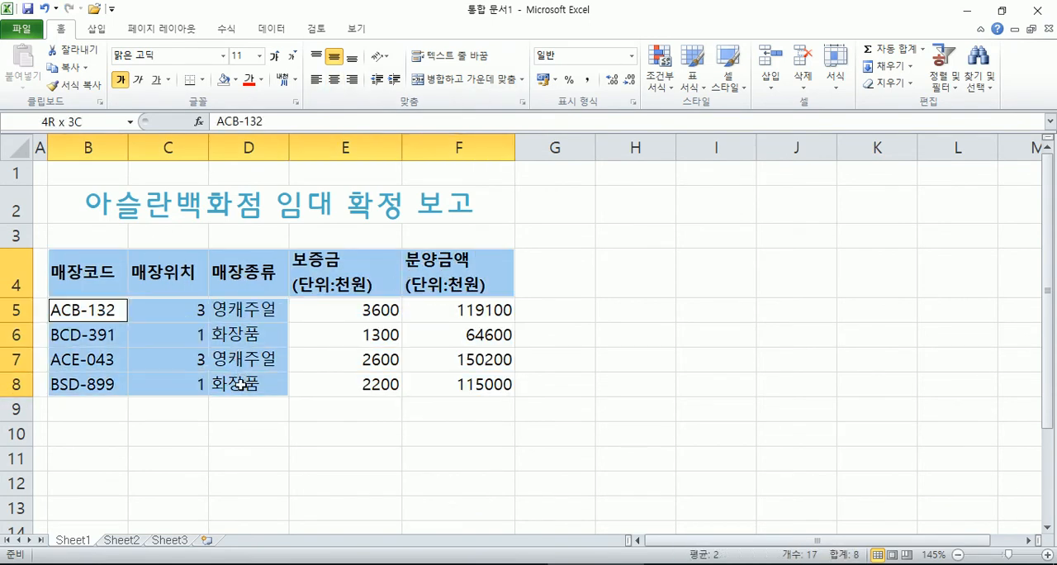
{"action": "left_click", "coordinate": [334, 80]}
Step: Compare the alignment of the amounts in E5:F8 with that of the store locations in C5:C8 and the headers
{"action": "left_click", "coordinate": [391, 312]}
{"action": "left_click_drag", "start_coordinate": [391, 312], "coordinate": [453, 372]}
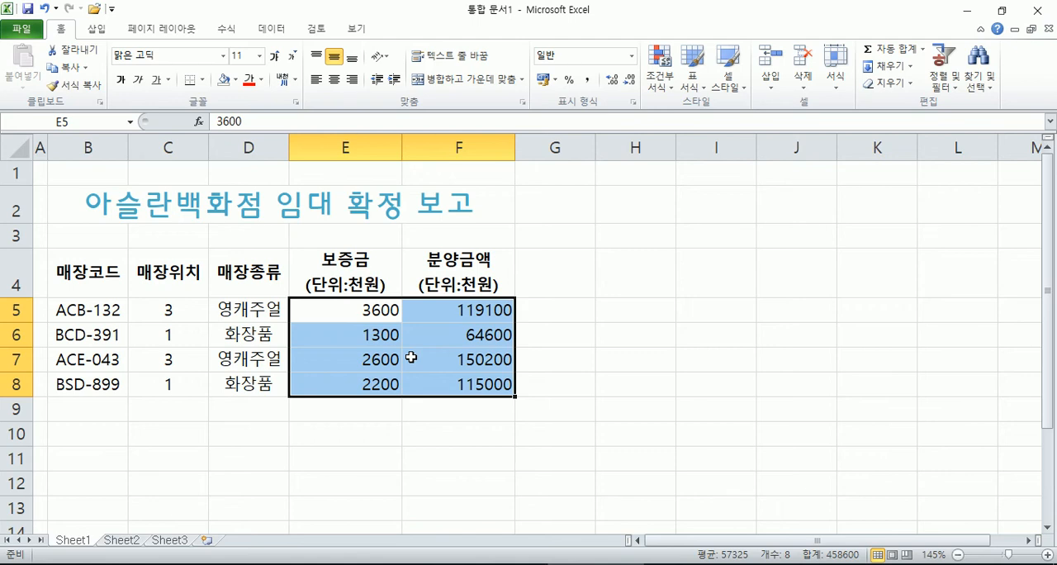
{"action": "left_click_drag", "start_coordinate": [165, 312], "coordinate": [165, 390]}
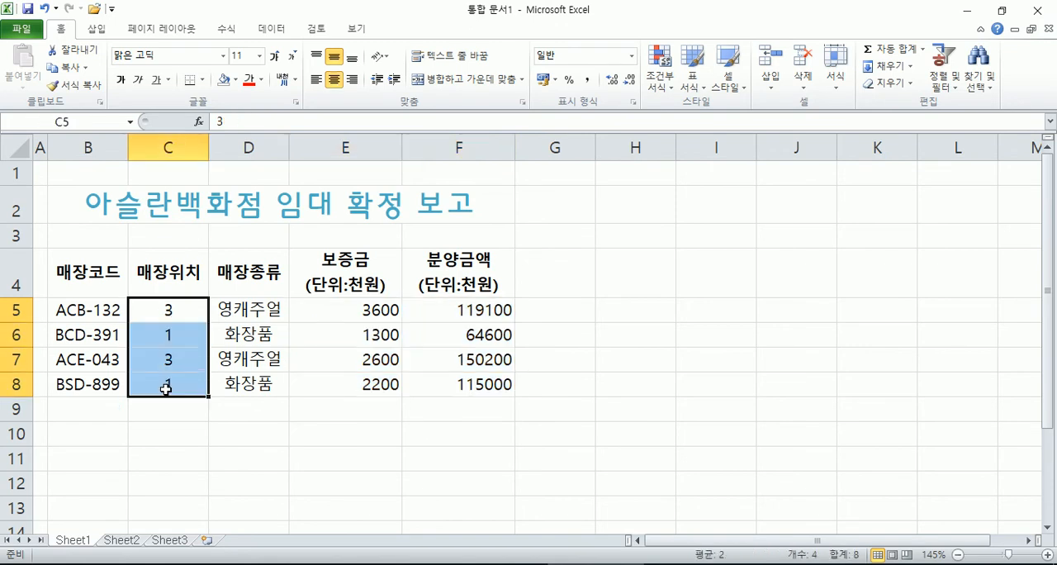
{"action": "left_click", "coordinate": [183, 313]}
{"action": "left_click", "coordinate": [183, 330]}
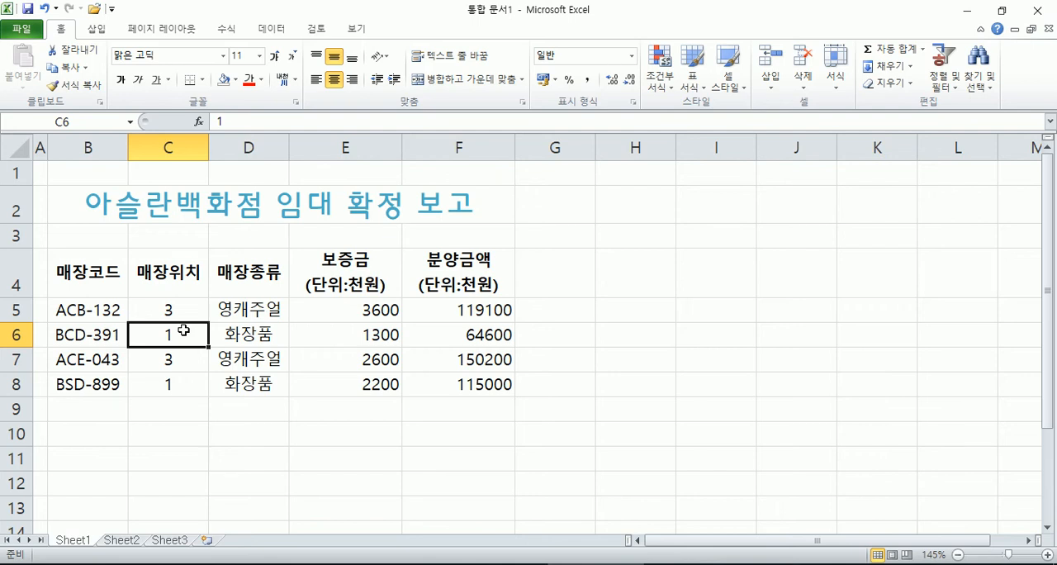
{"action": "left_click_drag", "start_coordinate": [380, 309], "coordinate": [463, 383]}
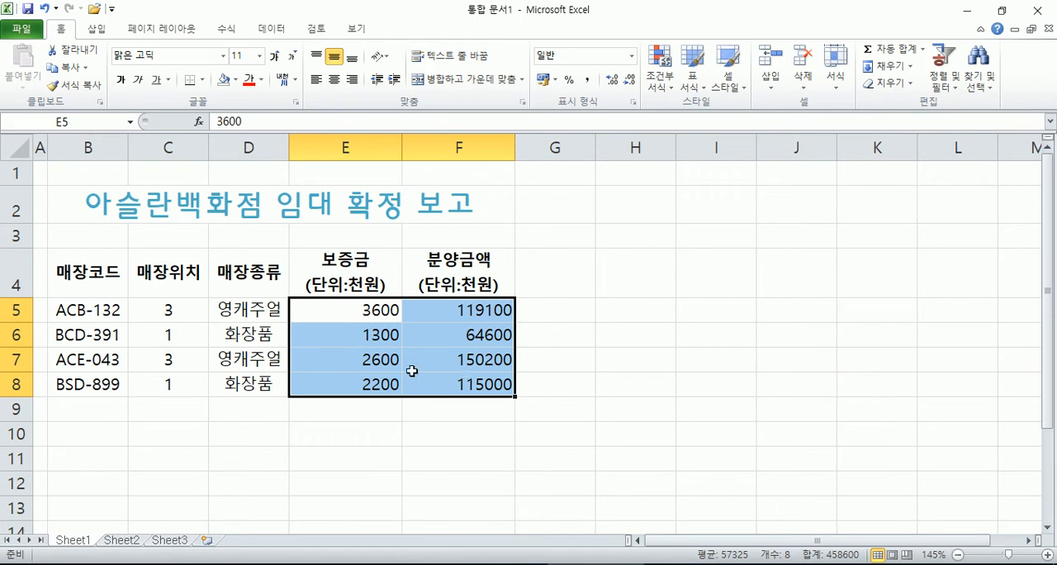
{"action": "left_click", "coordinate": [449, 431]}
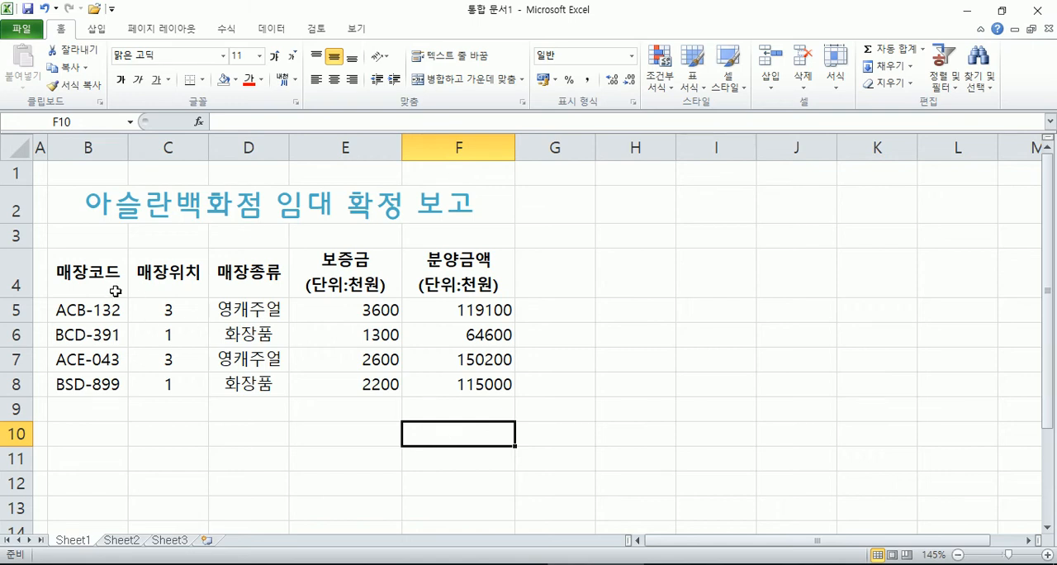
{"action": "left_click", "coordinate": [103, 271]}
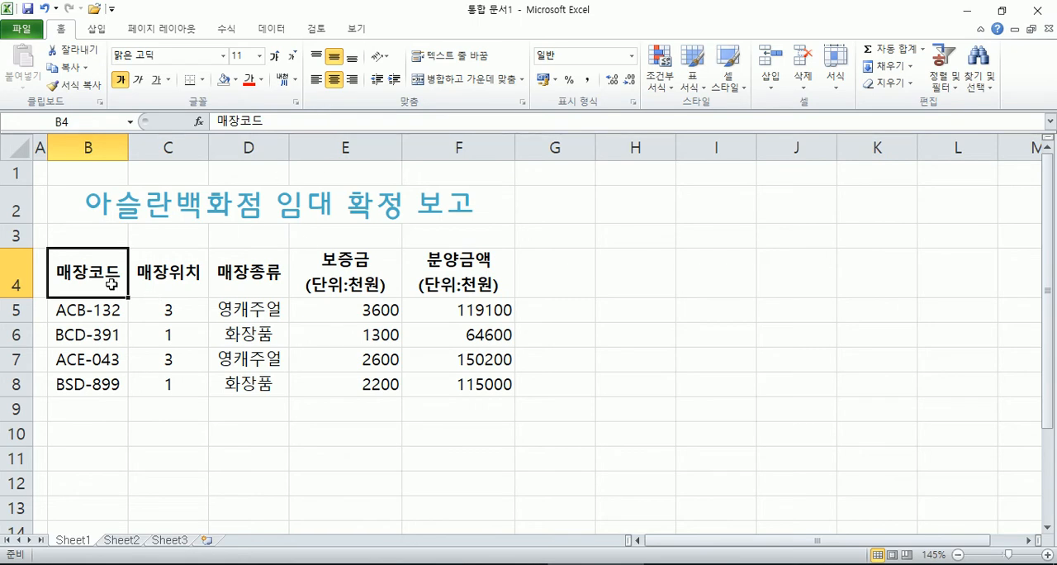
Step: Try top, bottom and right alignment on the empty cells E16:G20, and set them to middle vertical alignment
{"action": "scroll", "coordinate": [388, 297], "scroll_direction": "down", "scroll_amount": 4}
{"action": "left_click_drag", "start_coordinate": [376, 253], "coordinate": [545, 355]}
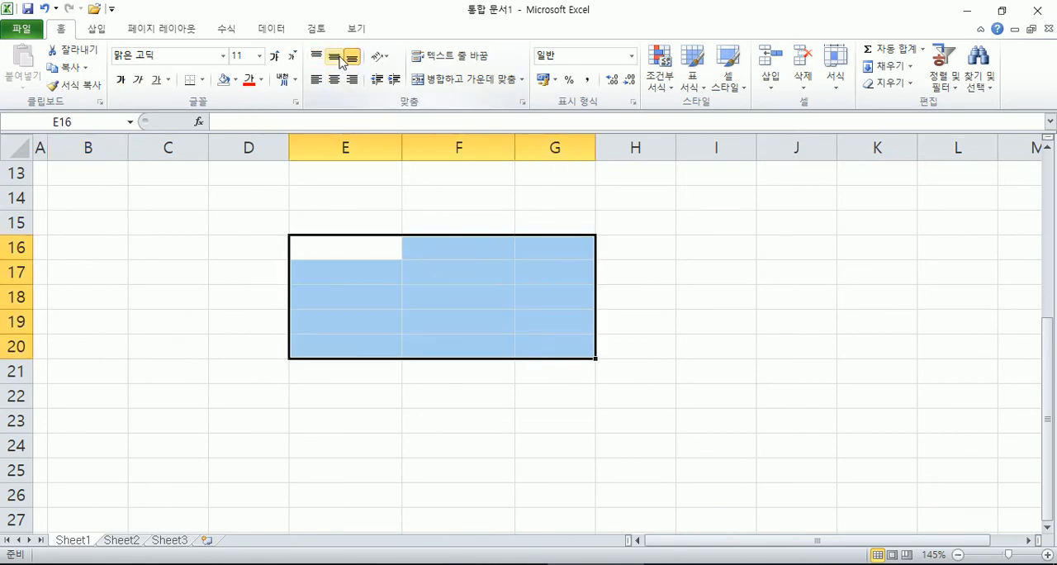
{"action": "left_click", "coordinate": [316, 56]}
{"action": "left_click", "coordinate": [351, 59]}
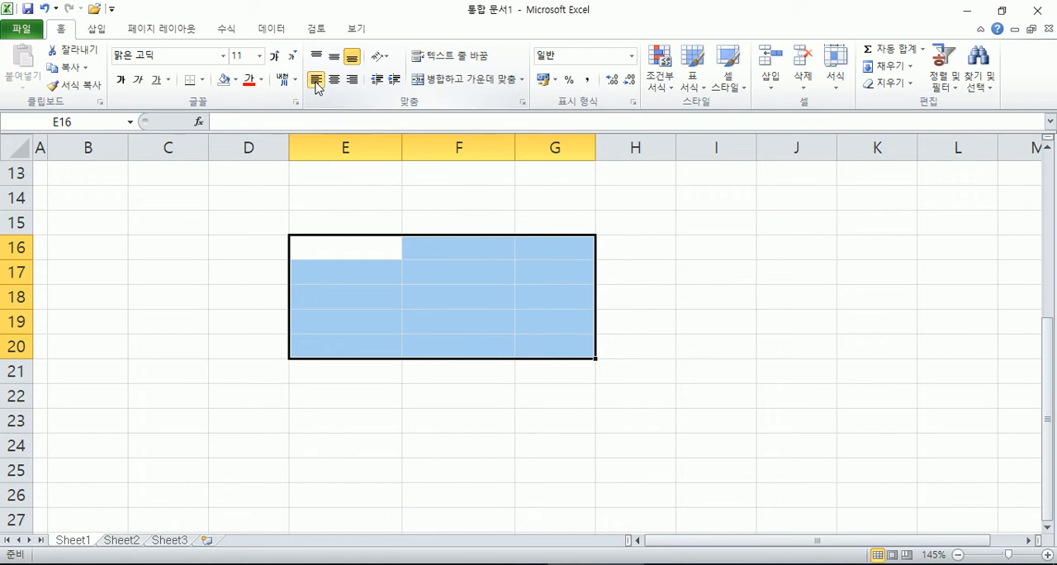
{"action": "left_click", "coordinate": [352, 79]}
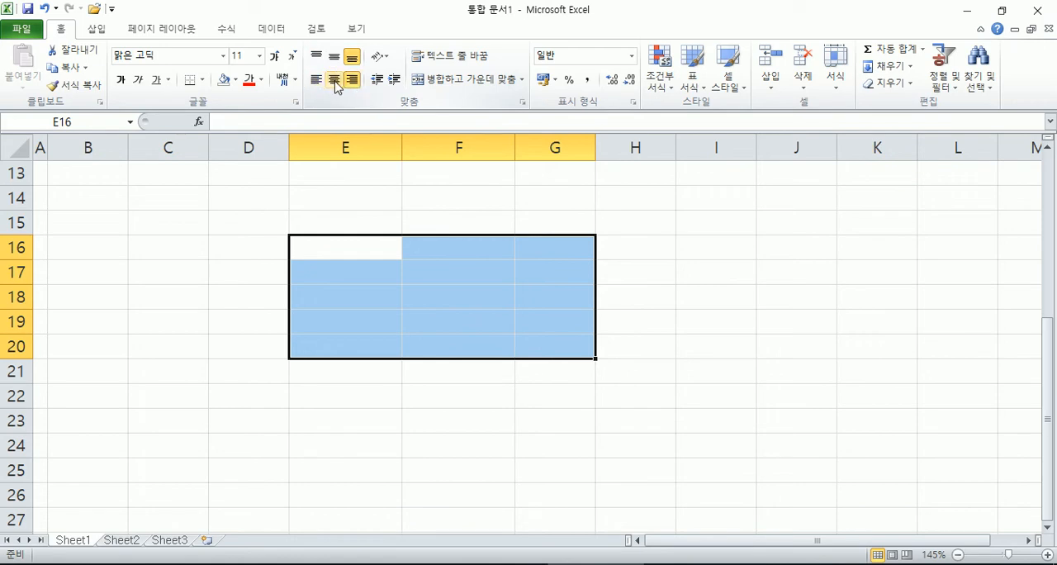
{"action": "left_click", "coordinate": [351, 83]}
{"action": "left_click", "coordinate": [336, 61]}
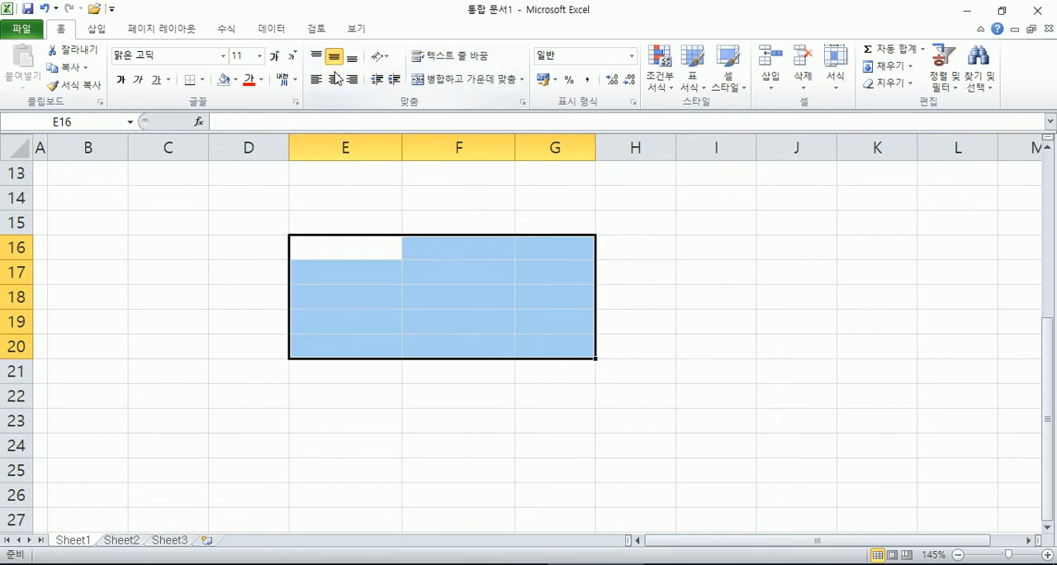
Step: Align the header 매장코드 in B4 to the top of its cell, for comparison with the two-line headers in E4:F4
{"action": "scroll", "coordinate": [250, 250], "scroll_direction": "up", "scroll_amount": 4}
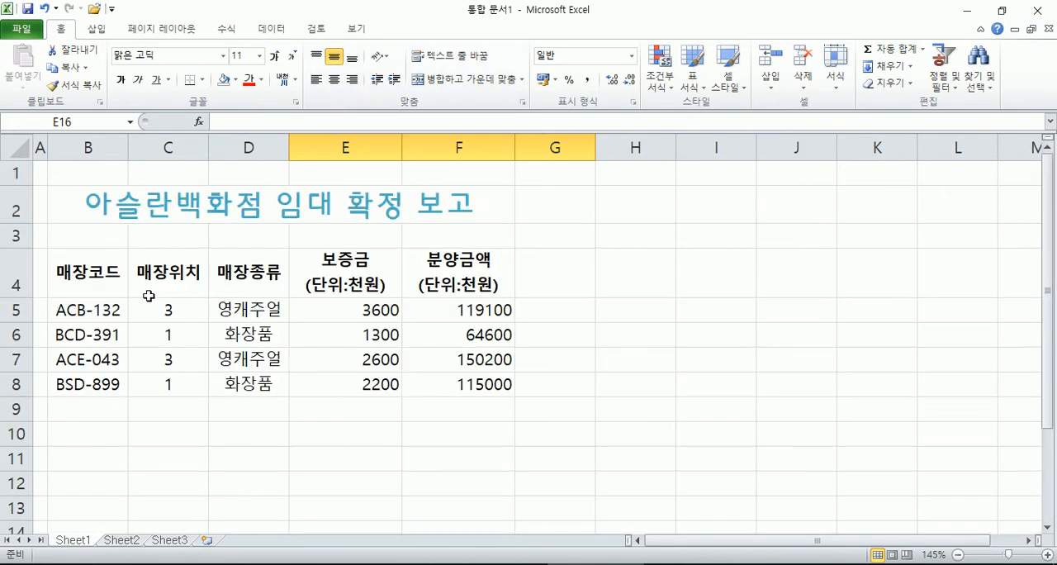
{"action": "left_click", "coordinate": [106, 275]}
{"action": "left_click", "coordinate": [316, 55]}
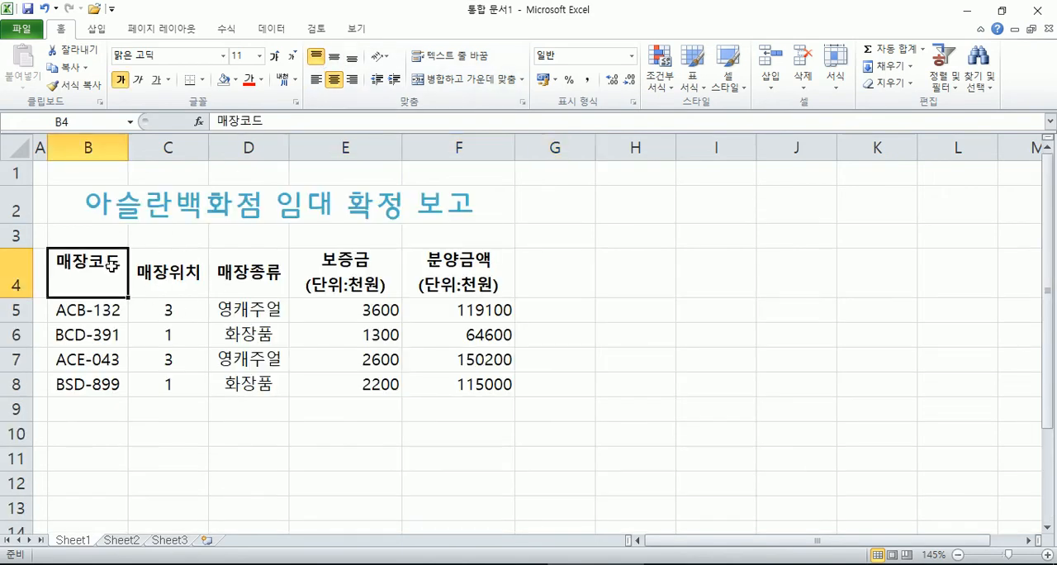
{"action": "left_click_drag", "start_coordinate": [334, 263], "coordinate": [464, 265]}
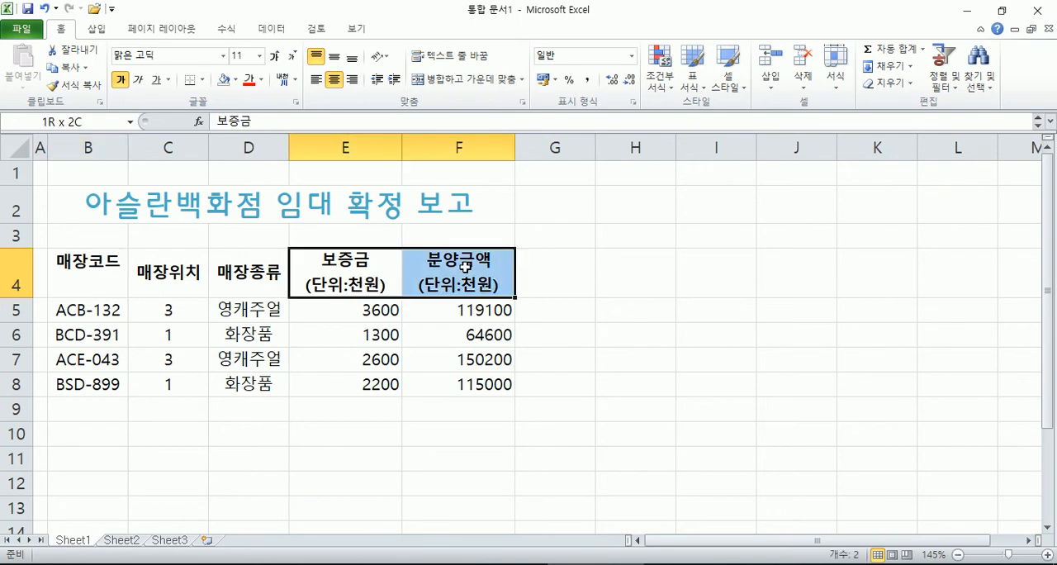
Step: Increase the height of header row 4 to several text lines
{"action": "left_click", "coordinate": [21, 279]}
{"action": "scroll", "coordinate": [23, 231], "scroll_direction": "down", "scroll_amount": 1}
{"action": "left_click_drag", "start_coordinate": [24, 210], "coordinate": [20, 285]}
{"action": "left_click", "coordinate": [104, 229]}
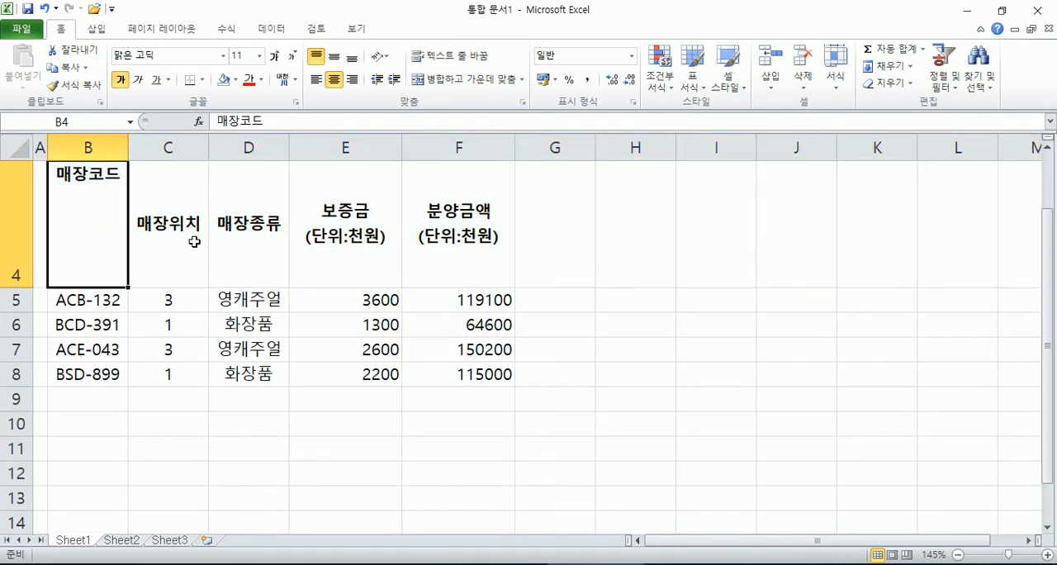
Step: Try bottom and top alignment on the header cells B4:F4, and set them to middle vertical alignment
{"action": "left_click_drag", "start_coordinate": [124, 233], "coordinate": [472, 232]}
{"action": "scroll", "coordinate": [335, 229], "scroll_direction": "up", "scroll_amount": 1}
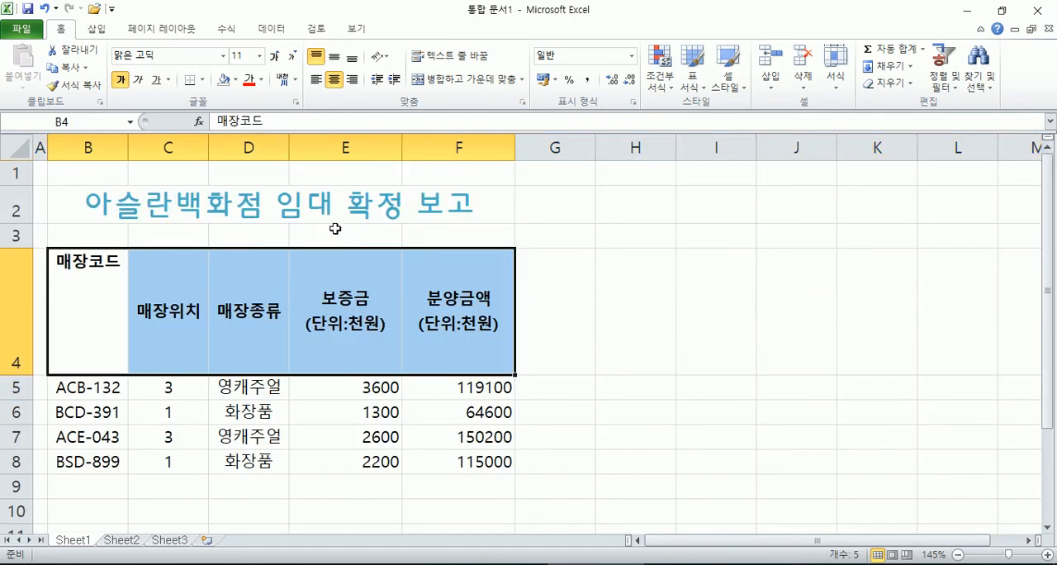
{"action": "left_click", "coordinate": [334, 56]}
{"action": "left_click", "coordinate": [352, 57]}
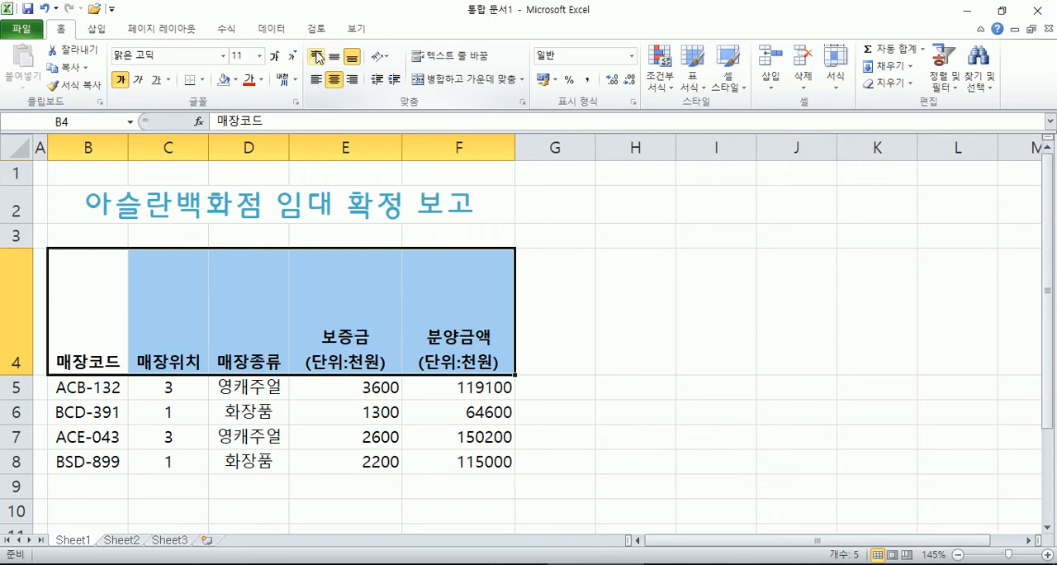
{"action": "left_click", "coordinate": [316, 56]}
{"action": "left_click", "coordinate": [352, 56]}
{"action": "left_click", "coordinate": [334, 58]}
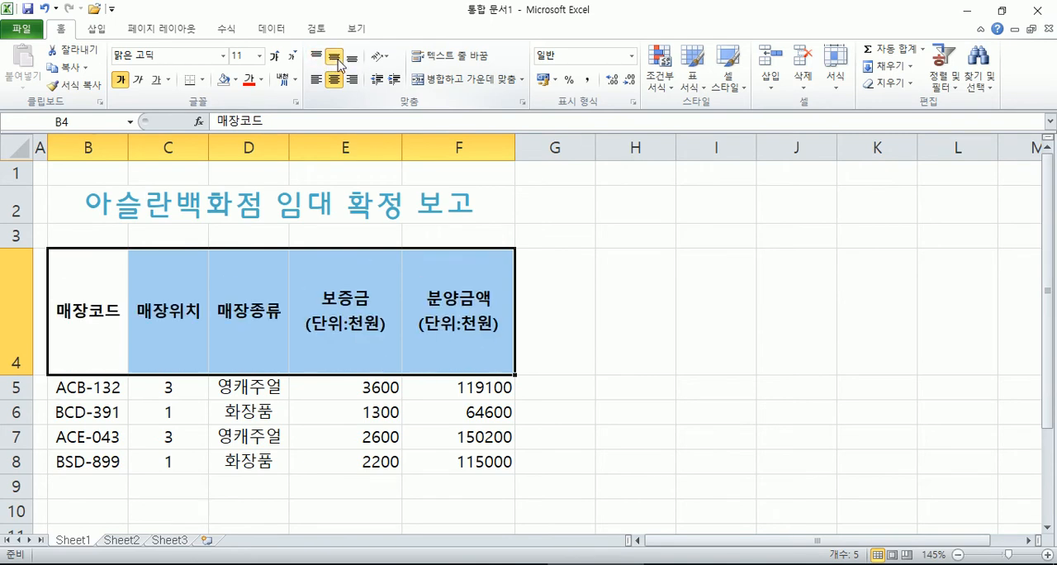
Step: Return the headers B4:F4 to middle alignment after another top and bottom comparison, and auto-fit the height of row 4
{"action": "left_click", "coordinate": [321, 55]}
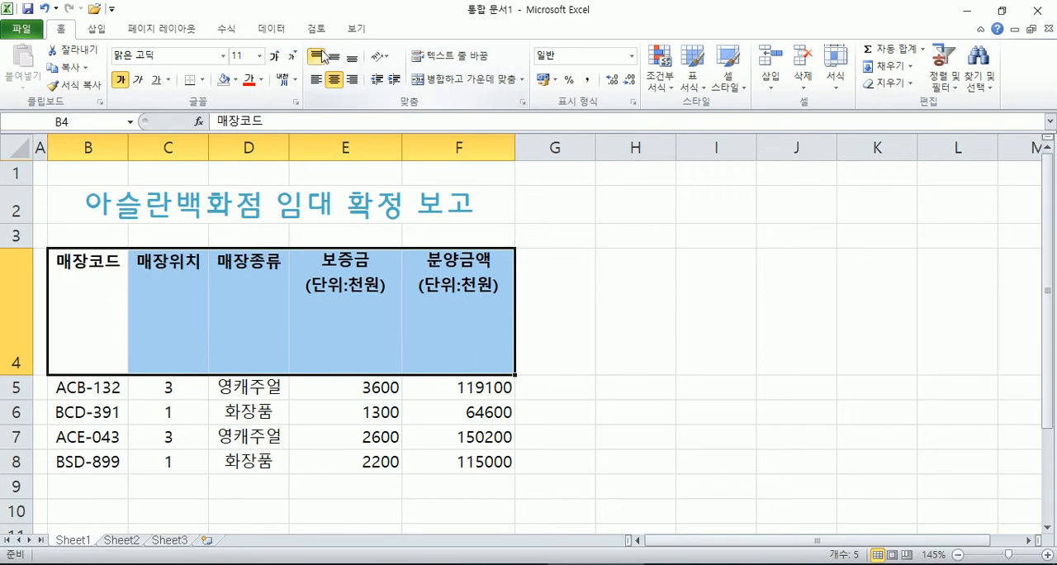
{"action": "left_click", "coordinate": [352, 56]}
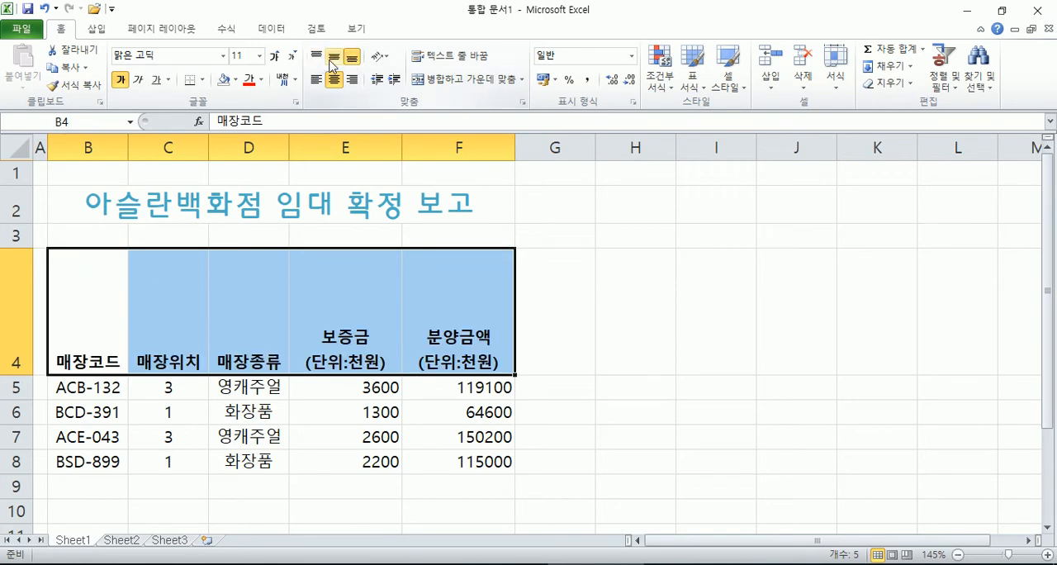
{"action": "left_click", "coordinate": [331, 59]}
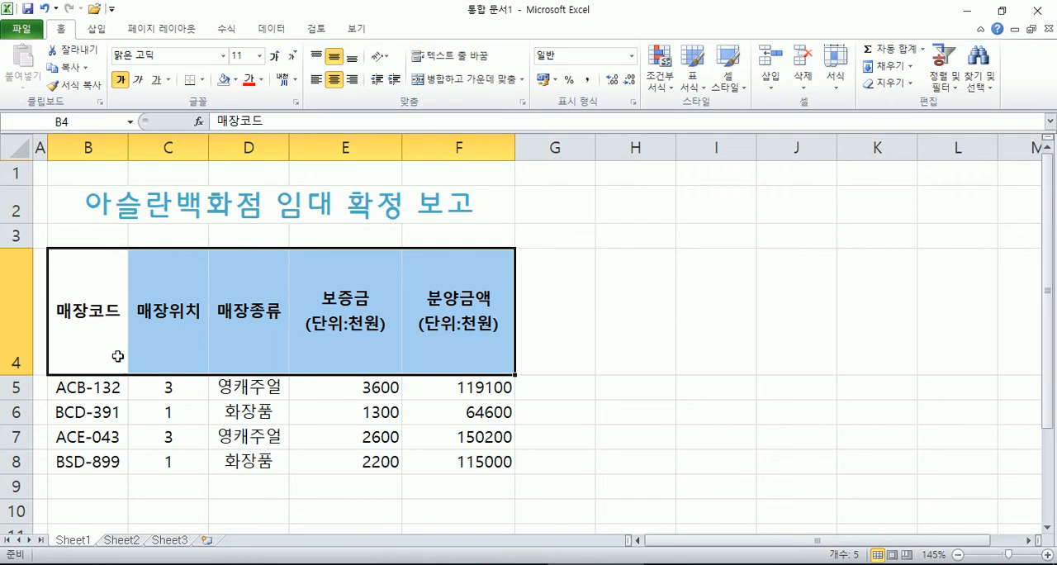
{"action": "double_click", "coordinate": [18, 372]}
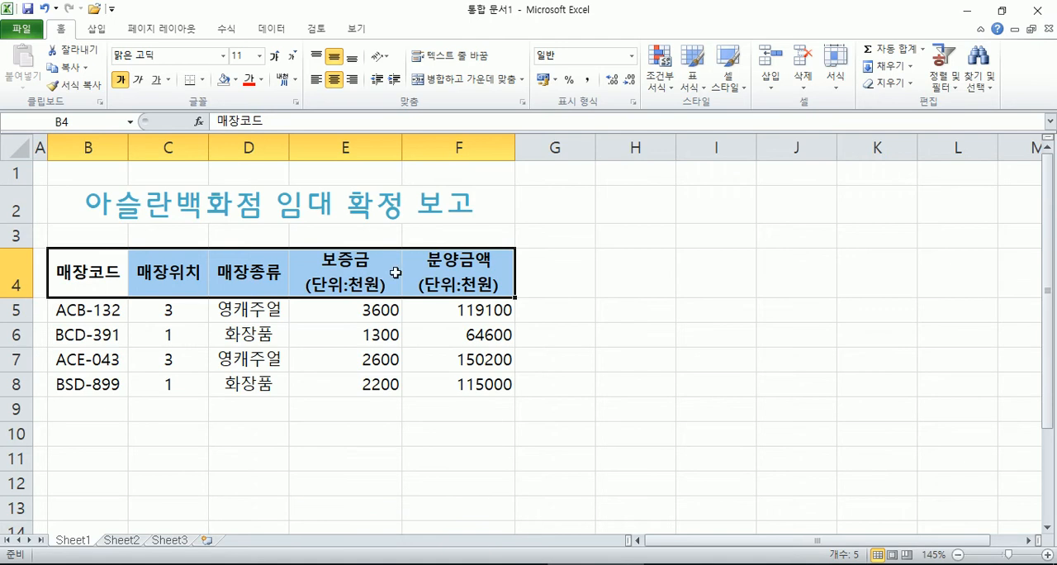
Step: Try top alignment on the two-line headers in E4:F4, and return them to middle alignment
{"action": "left_click_drag", "start_coordinate": [401, 275], "coordinate": [451, 280]}
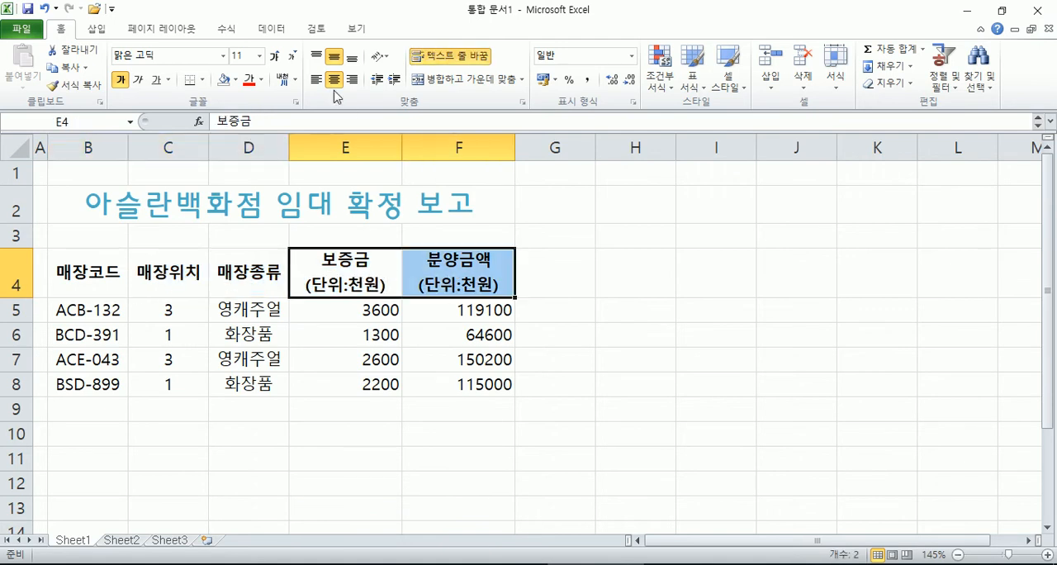
{"action": "left_click", "coordinate": [319, 57]}
{"action": "left_click", "coordinate": [335, 57]}
Step: Try top alignment on B4 and bottom alignment on C4, and return both headers to middle vertical alignment
{"action": "left_click", "coordinate": [113, 272]}
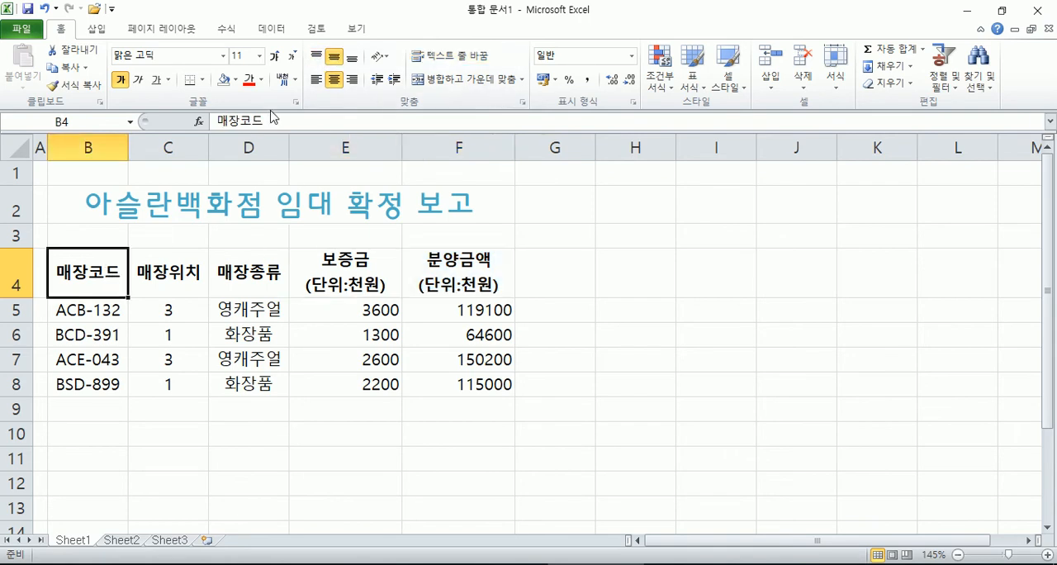
{"action": "left_click", "coordinate": [314, 58]}
{"action": "left_click", "coordinate": [181, 251]}
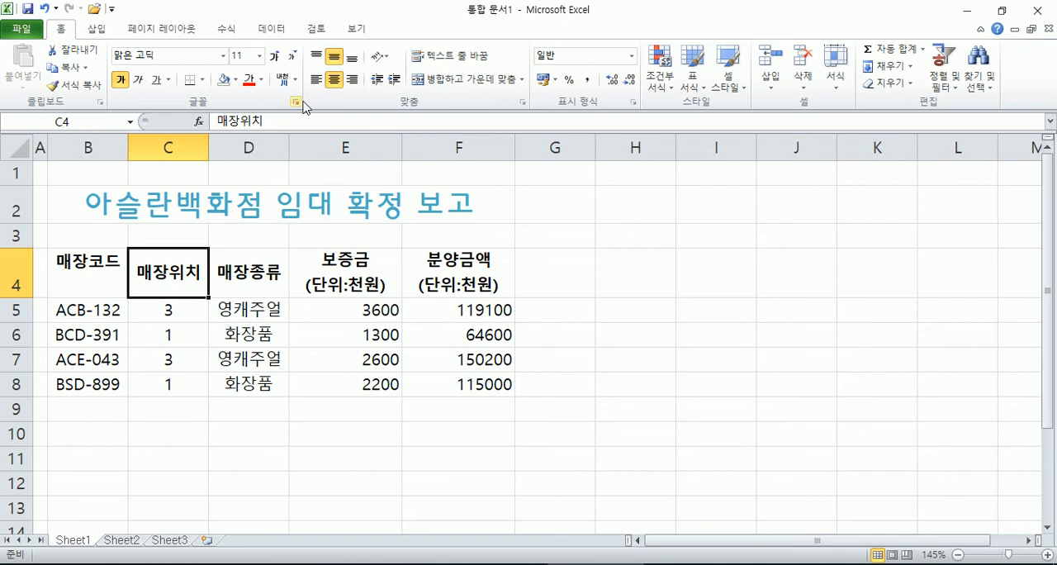
{"action": "left_click", "coordinate": [352, 58]}
{"action": "left_click_drag", "start_coordinate": [110, 276], "coordinate": [187, 260]}
{"action": "left_click", "coordinate": [334, 58]}
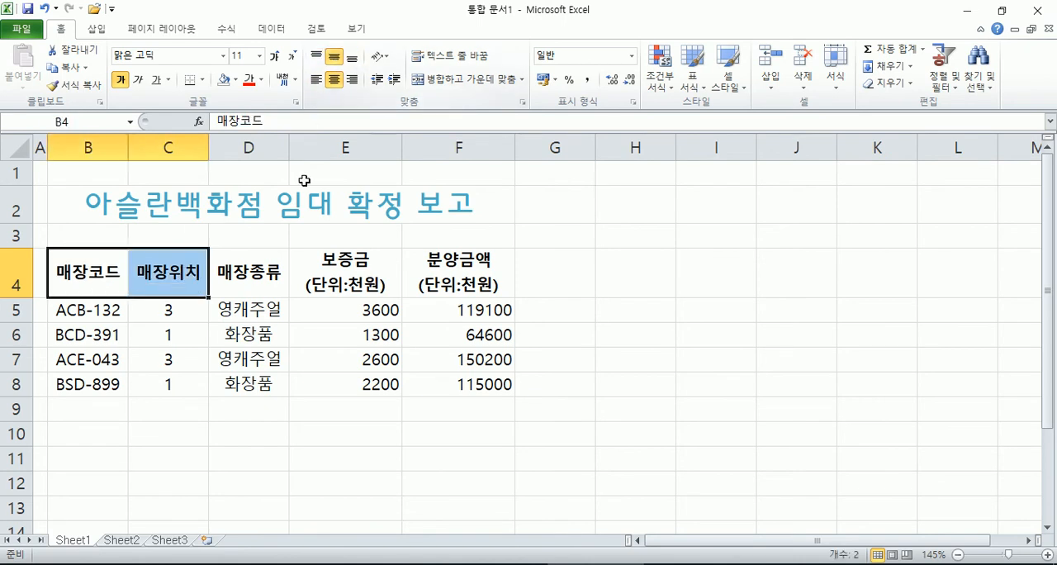
Step: Try left alignment on headers B4:C4 and left and right alignment on C5:C8, and return both ranges to center alignment
{"action": "left_click", "coordinate": [317, 80]}
{"action": "left_click", "coordinate": [335, 79]}
{"action": "left_click_drag", "start_coordinate": [181, 314], "coordinate": [178, 384]}
{"action": "left_click", "coordinate": [316, 79]}
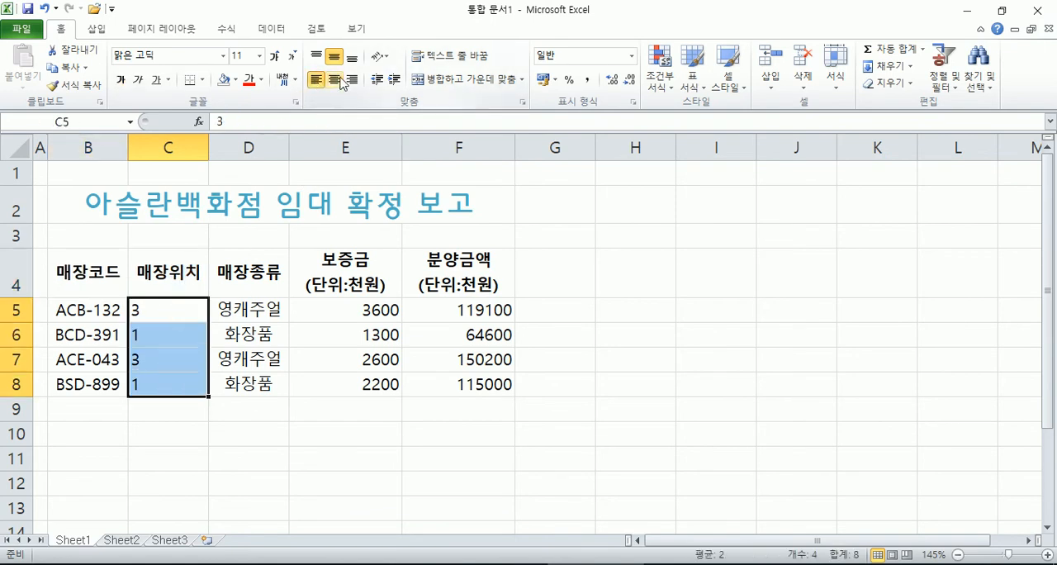
{"action": "left_click", "coordinate": [352, 80]}
{"action": "left_click", "coordinate": [334, 79]}
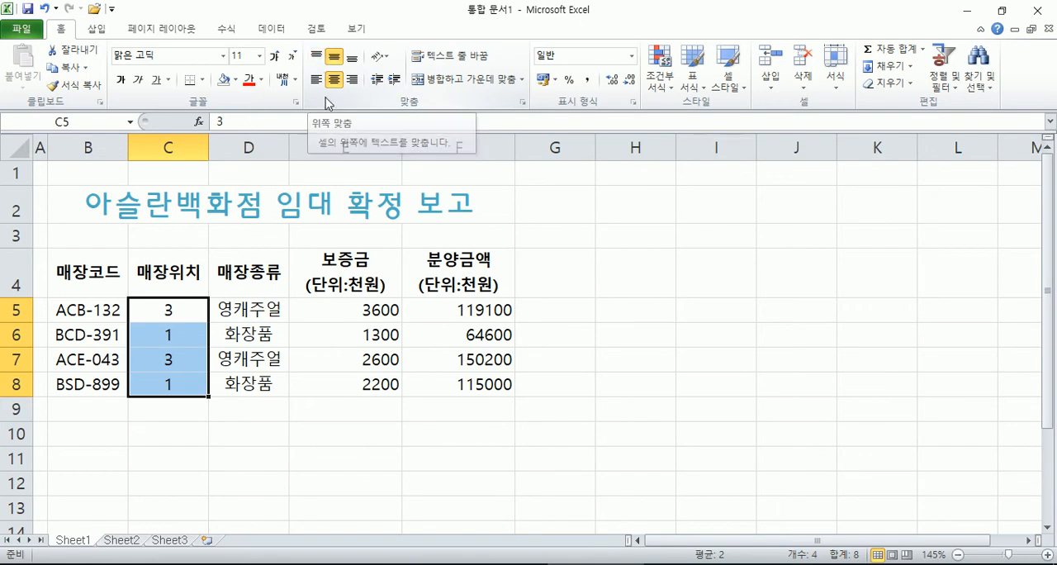
Step: Try angled counterclockwise, angled clockwise and vertical text orientation on the store types in D5:D8
{"action": "left_click_drag", "start_coordinate": [268, 308], "coordinate": [262, 384]}
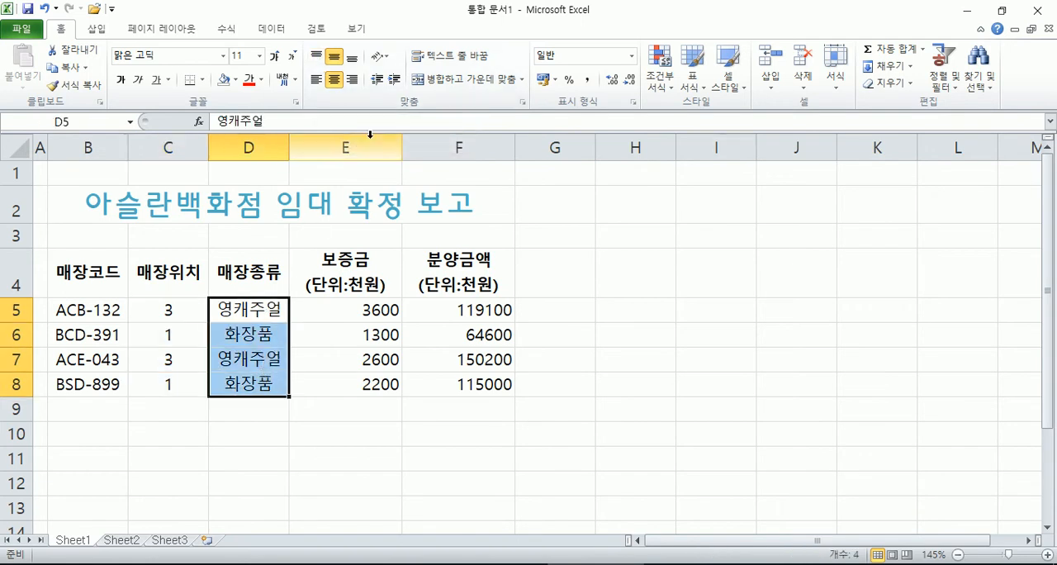
{"action": "left_click", "coordinate": [382, 58]}
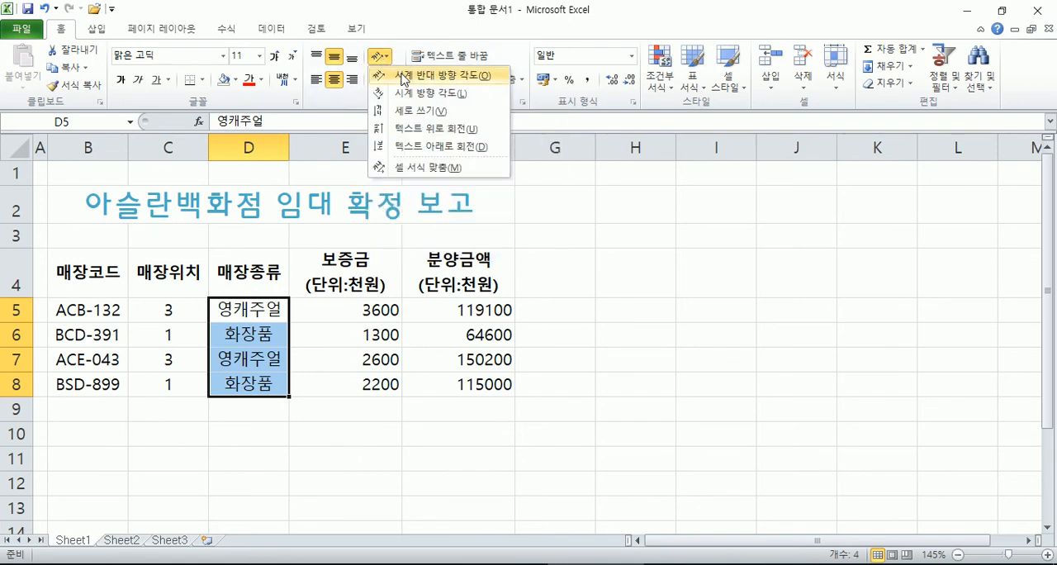
{"action": "left_click", "coordinate": [403, 77]}
{"action": "left_click", "coordinate": [380, 57]}
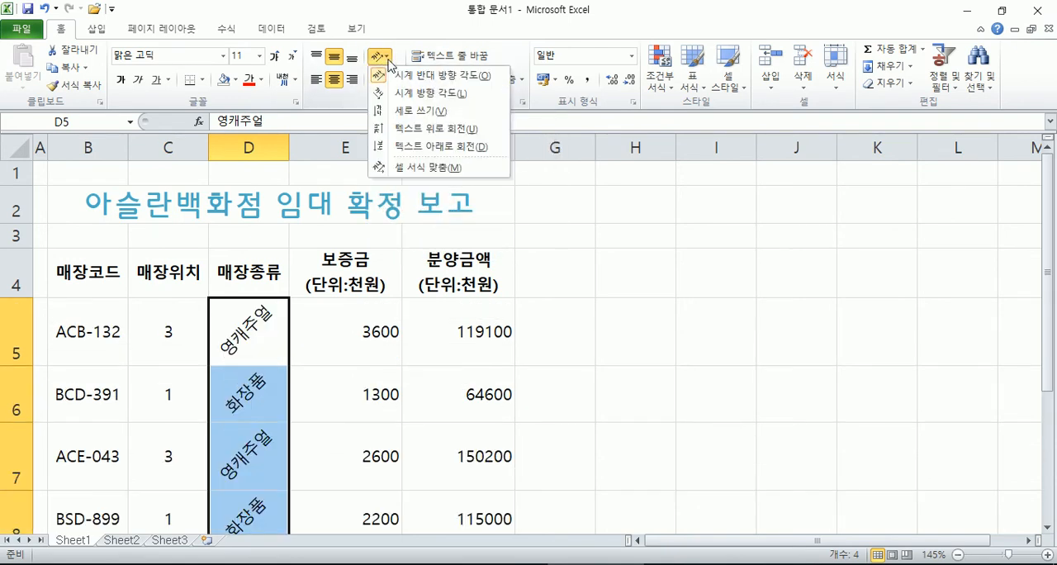
{"action": "left_click", "coordinate": [413, 93]}
{"action": "left_click", "coordinate": [380, 57]}
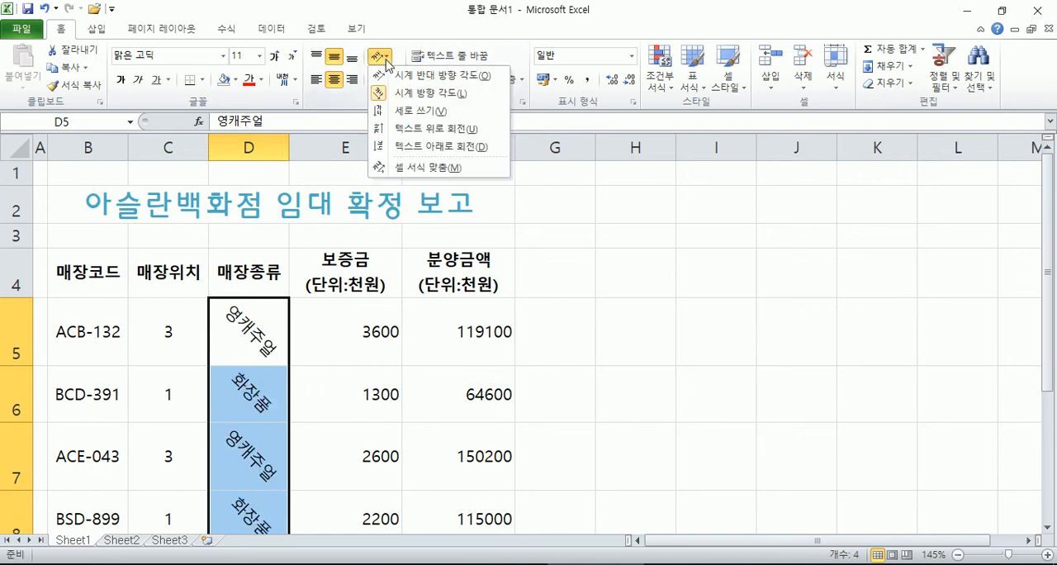
{"action": "left_click", "coordinate": [407, 110]}
{"action": "scroll", "coordinate": [366, 179], "scroll_direction": "down", "scroll_amount": 4}
{"action": "scroll", "coordinate": [308, 239], "scroll_direction": "up", "scroll_amount": 2}
{"action": "left_click", "coordinate": [69, 32]}
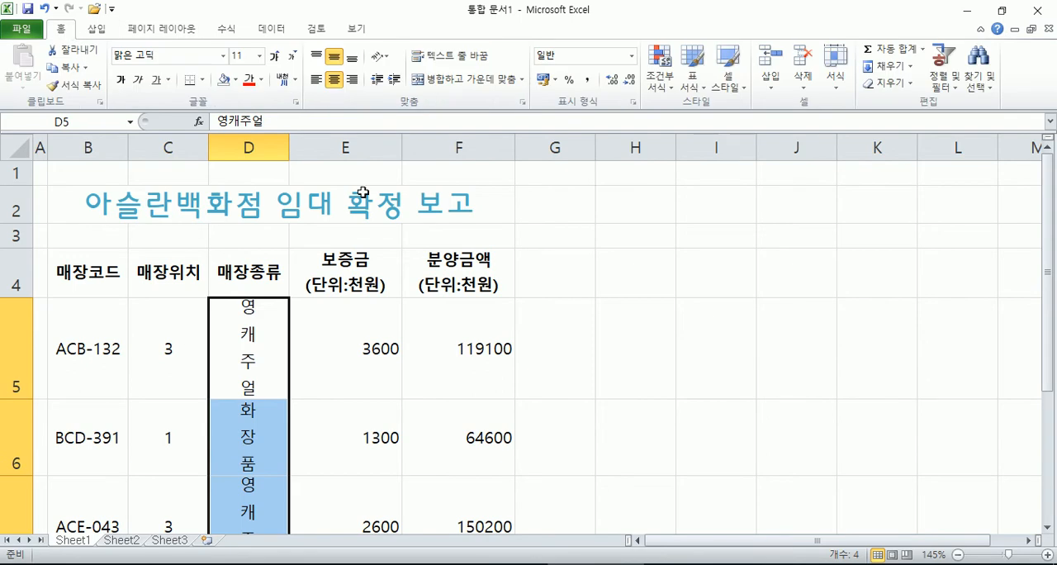
{"action": "scroll", "coordinate": [400, 249], "scroll_direction": "down", "scroll_amount": 1}
Step: Return the text in D5:D8 to horizontal orientation at 0 degrees in the cell format settings
{"action": "left_click", "coordinate": [380, 56]}
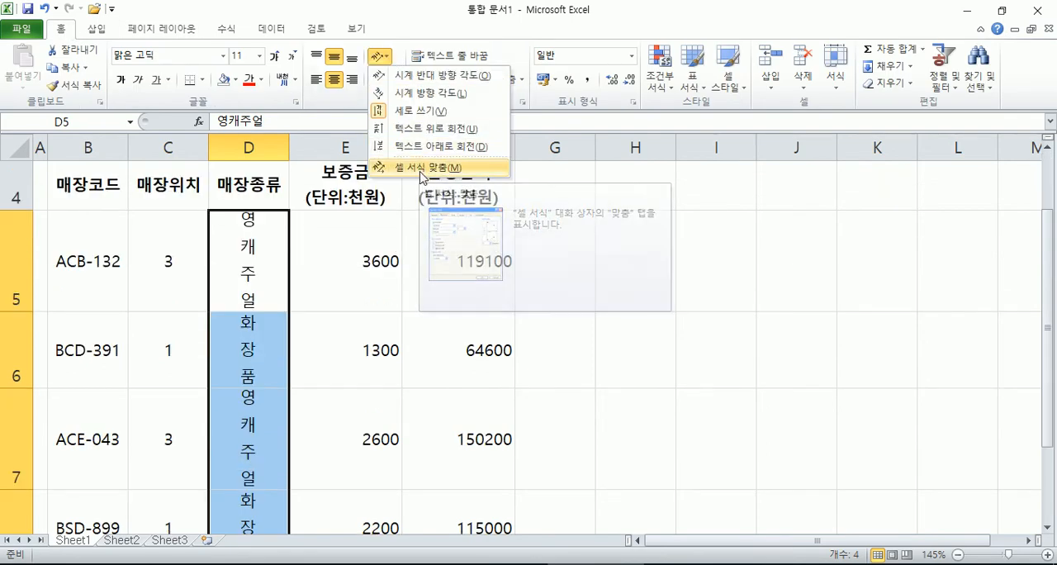
{"action": "left_click", "coordinate": [361, 104]}
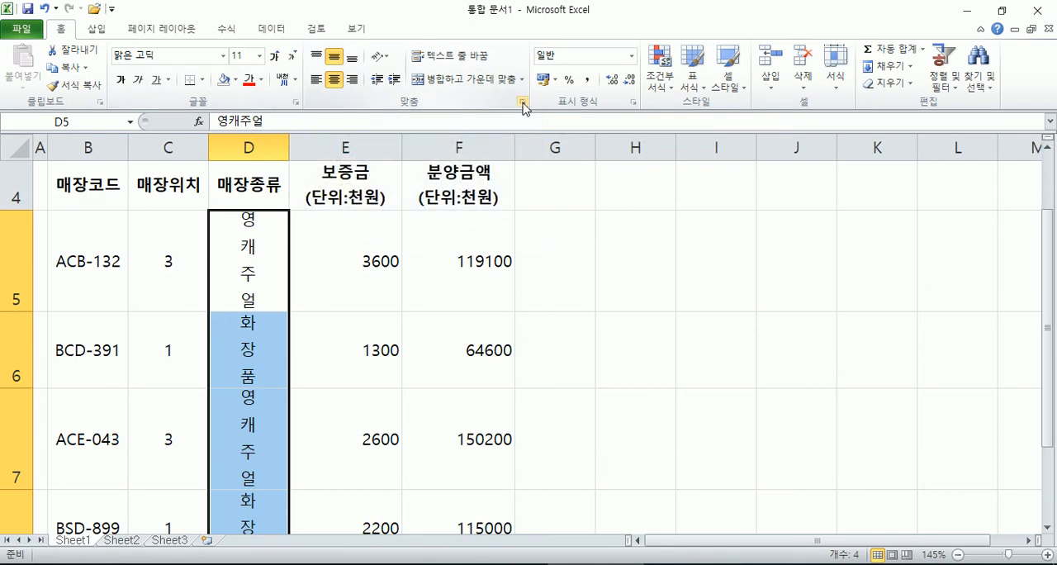
{"action": "left_click", "coordinate": [523, 106]}
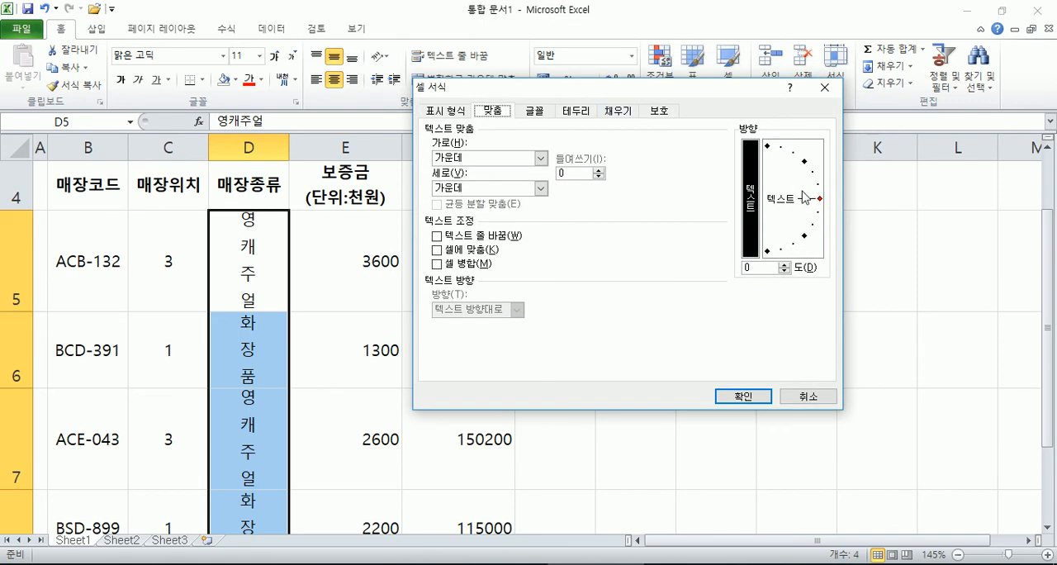
{"action": "left_click", "coordinate": [819, 201]}
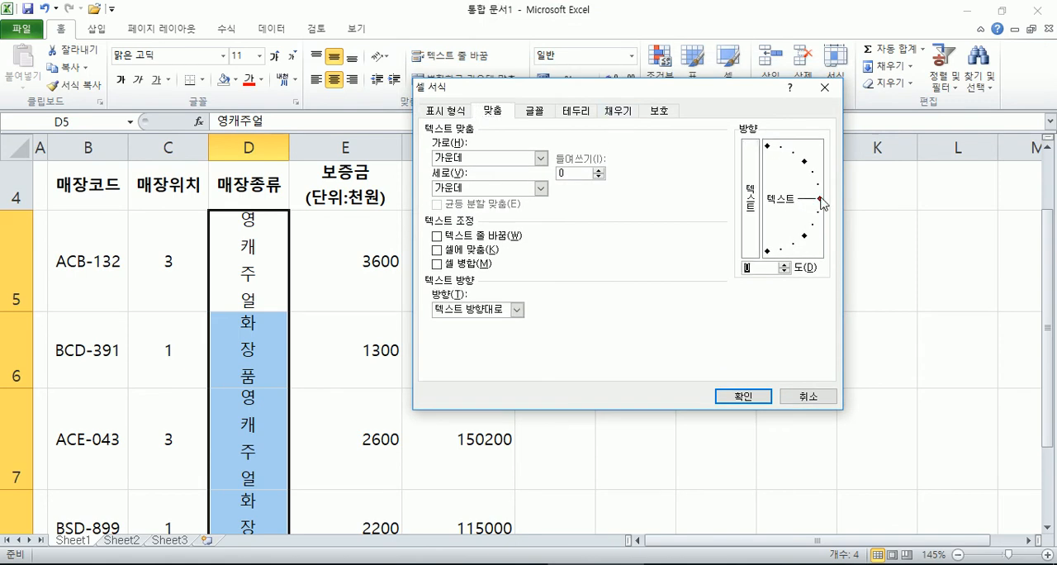
{"action": "left_click", "coordinate": [747, 396]}
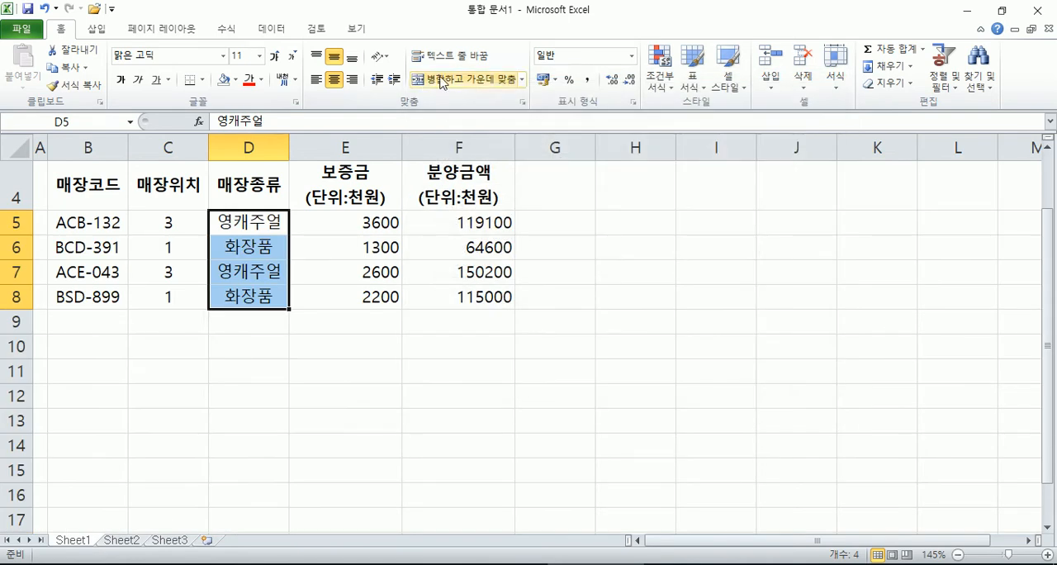
Step: Apply vertical stacked text to D5:D8 through the orientation setting of the cell format dialog
{"action": "left_click", "coordinate": [522, 102]}
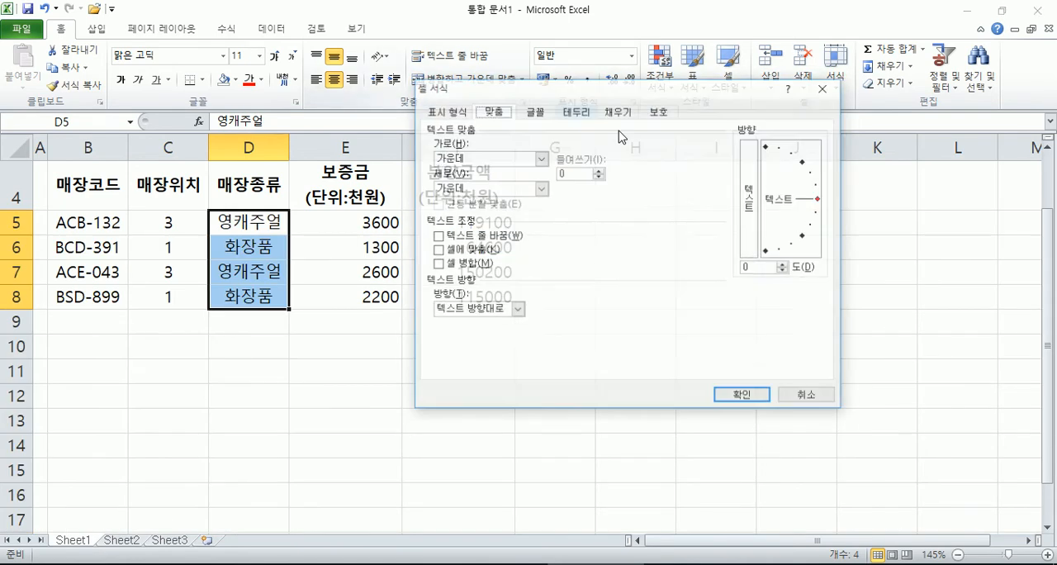
{"action": "left_click", "coordinate": [758, 204]}
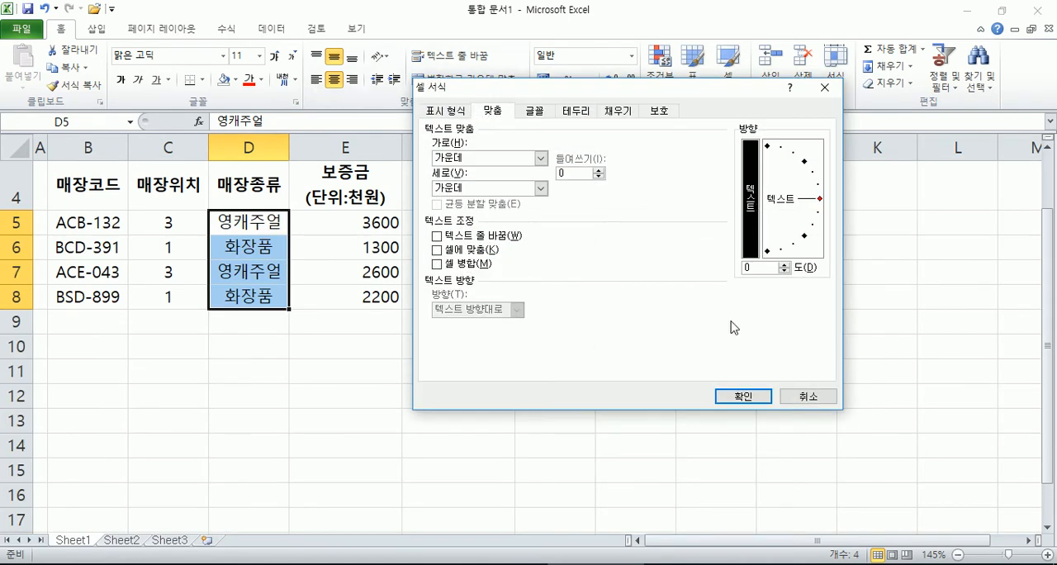
{"action": "left_click", "coordinate": [748, 400]}
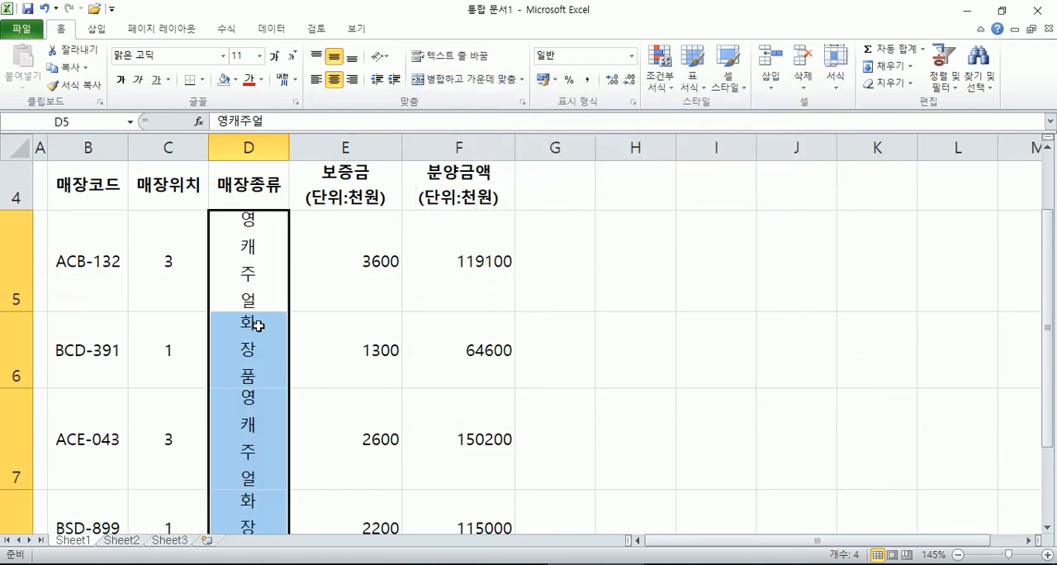
Step: Try a text angle of -45 degrees on D5:D8, and return the cells to 0 degrees
{"action": "left_click", "coordinate": [522, 102]}
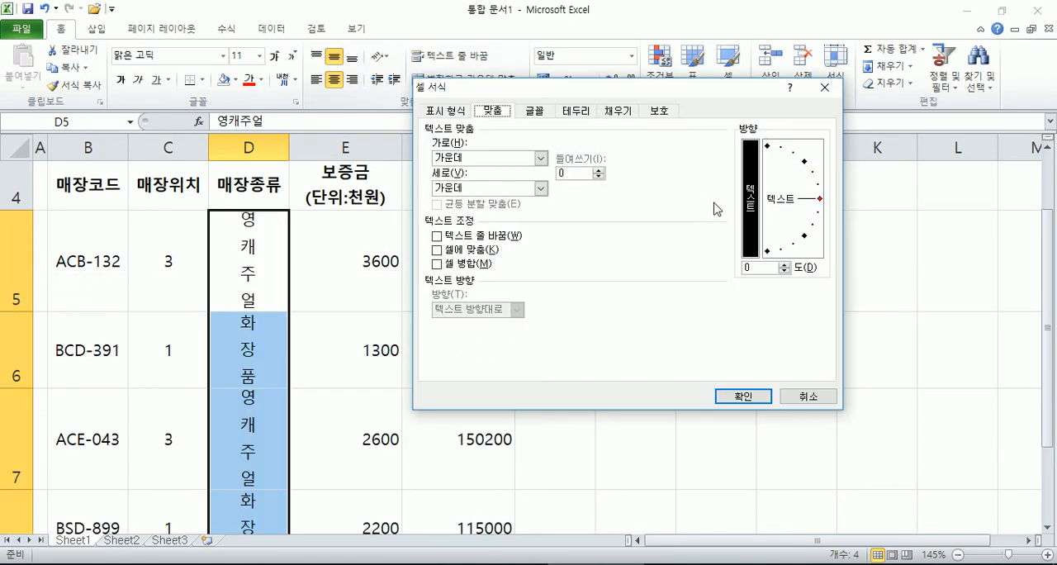
{"action": "left_click_drag", "start_coordinate": [788, 207], "coordinate": [805, 240]}
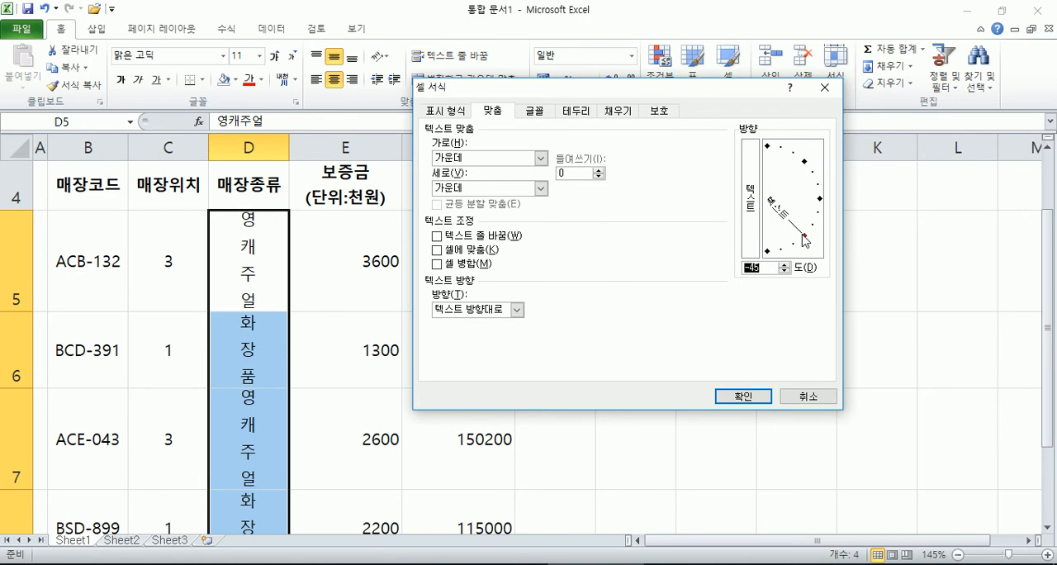
{"action": "left_click", "coordinate": [743, 397]}
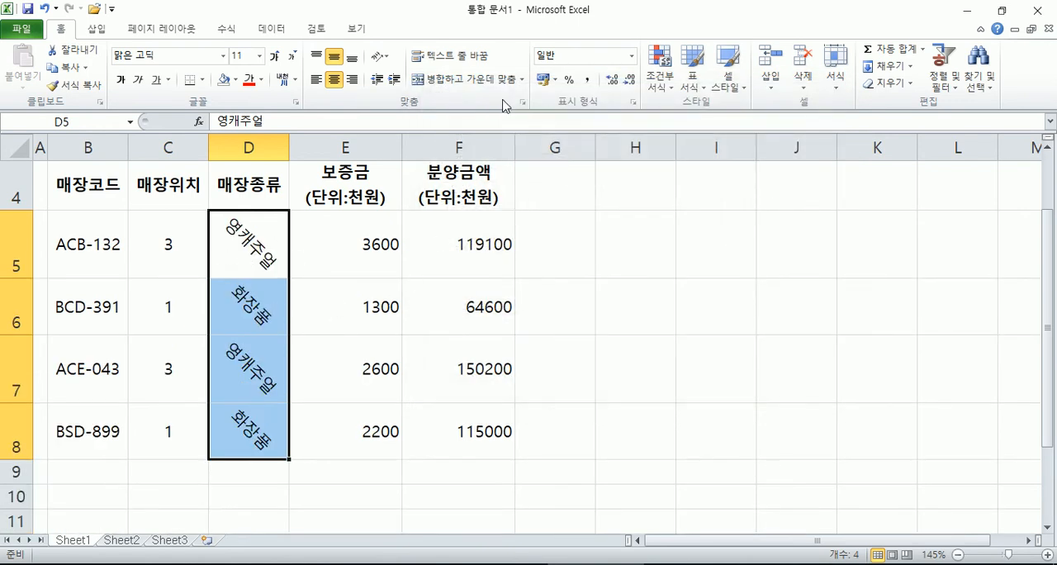
{"action": "left_click", "coordinate": [522, 103]}
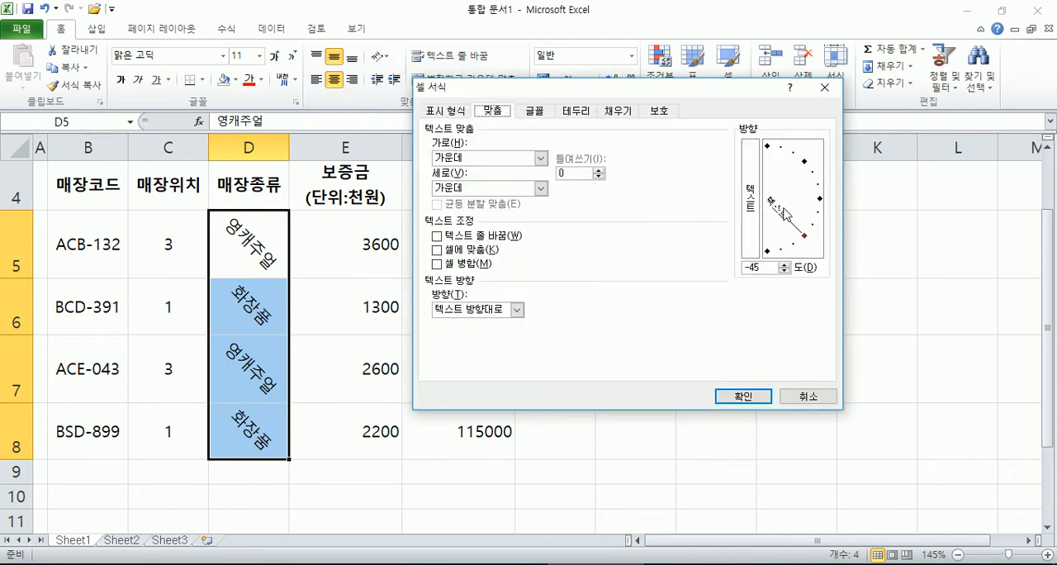
{"action": "left_click", "coordinate": [822, 203]}
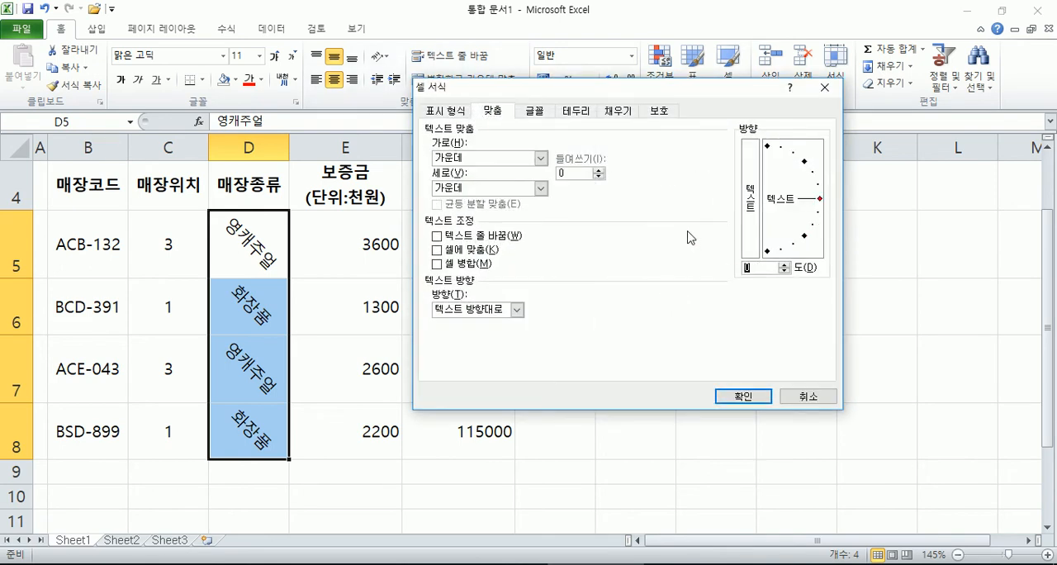
{"action": "left_click", "coordinate": [742, 397]}
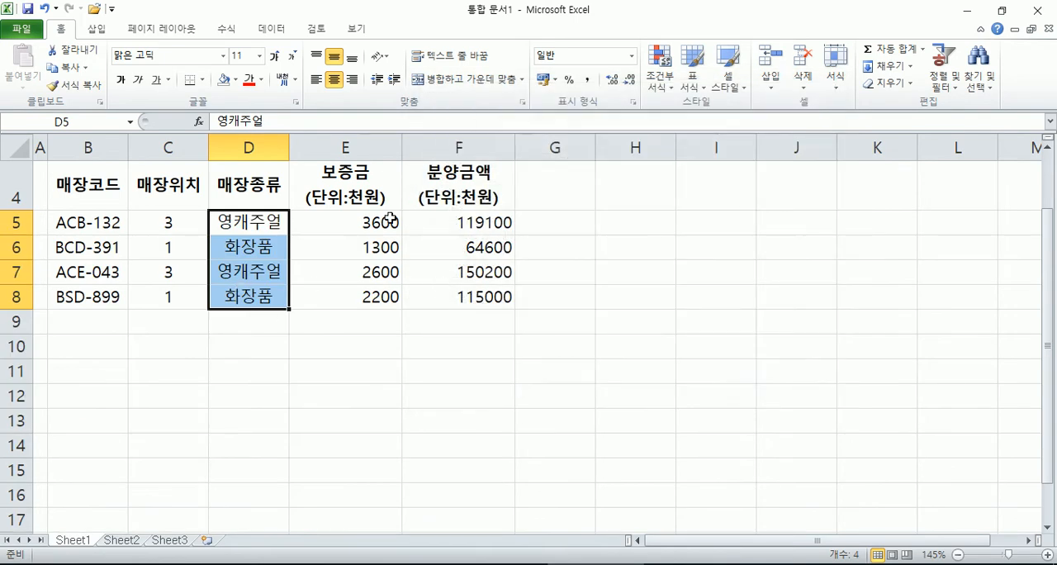
Step: Open the cell format dialog for D5:D8 in three different ways, closing it without changes each time
{"action": "left_click", "coordinate": [381, 56]}
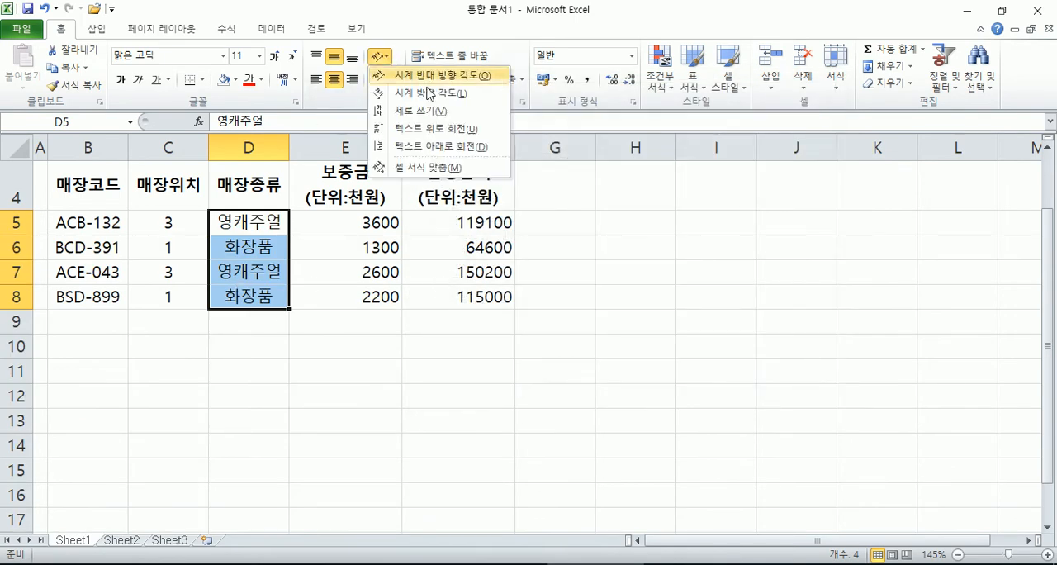
{"action": "left_click", "coordinate": [425, 168]}
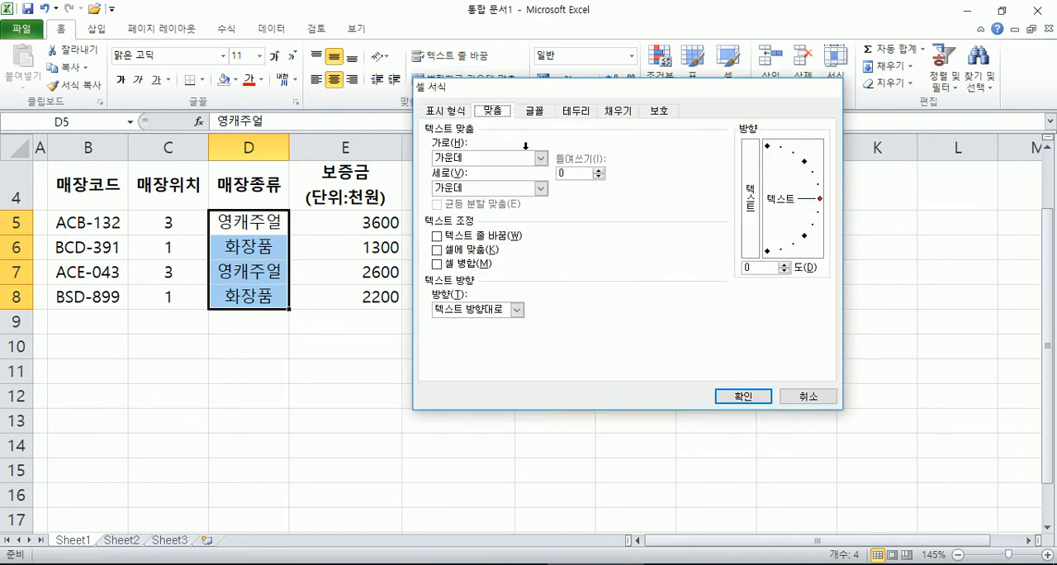
{"action": "key", "text": "Escape"}
{"action": "right_click", "coordinate": [249, 217]}
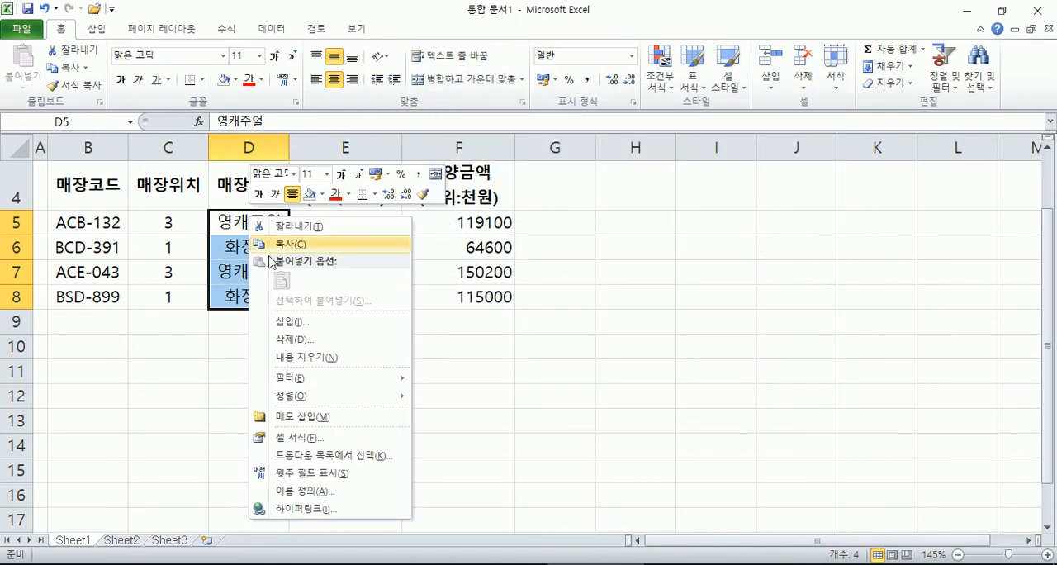
{"action": "left_click", "coordinate": [294, 445]}
{"action": "key", "text": "Escape"}
{"action": "scroll", "coordinate": [277, 223], "scroll_direction": "down", "scroll_amount": 1}
{"action": "scroll", "coordinate": [276, 223], "scroll_direction": "up", "scroll_amount": 1}
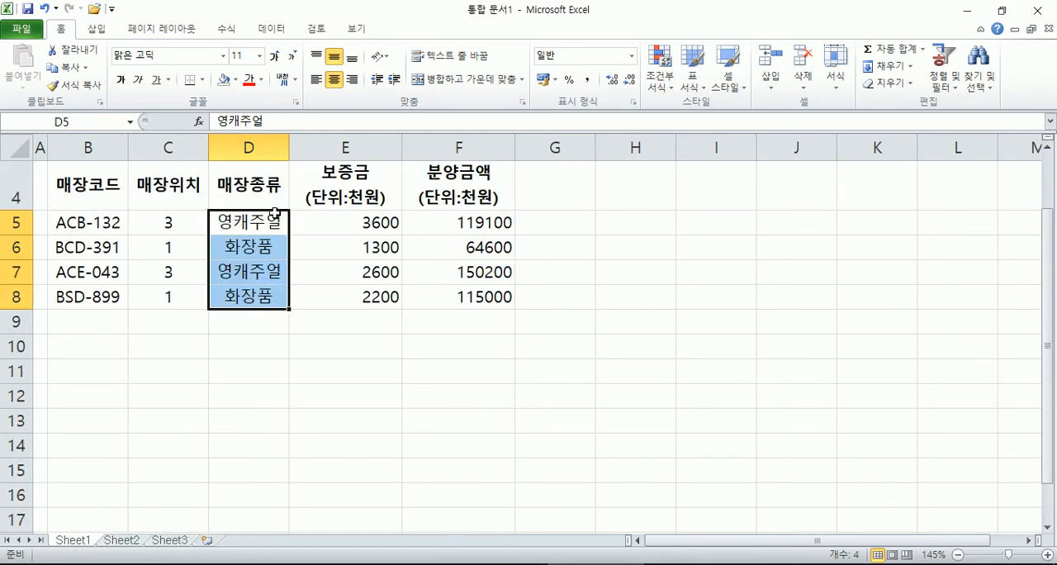
{"action": "left_click", "coordinate": [843, 89]}
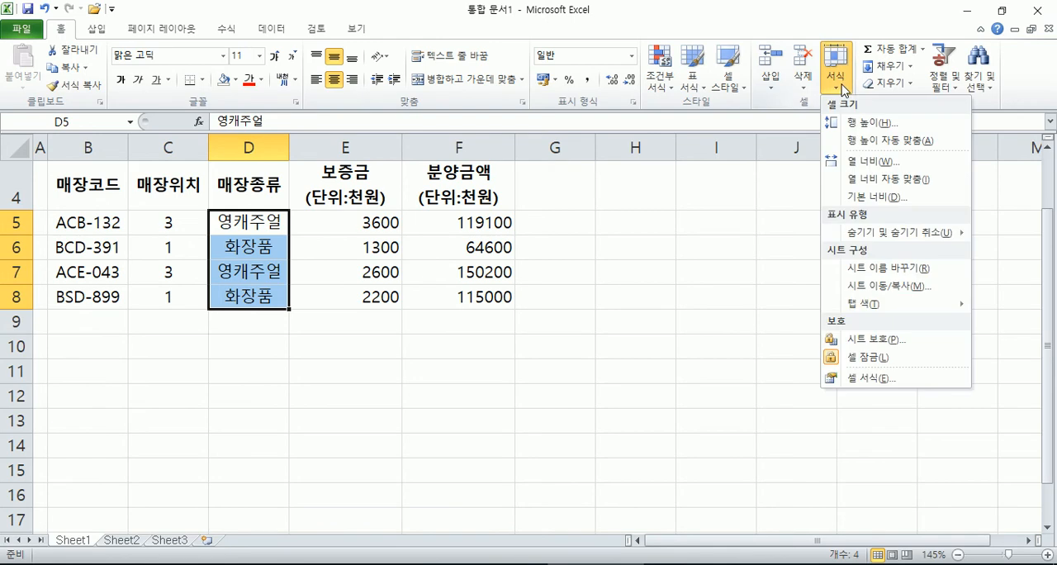
{"action": "left_click", "coordinate": [869, 380]}
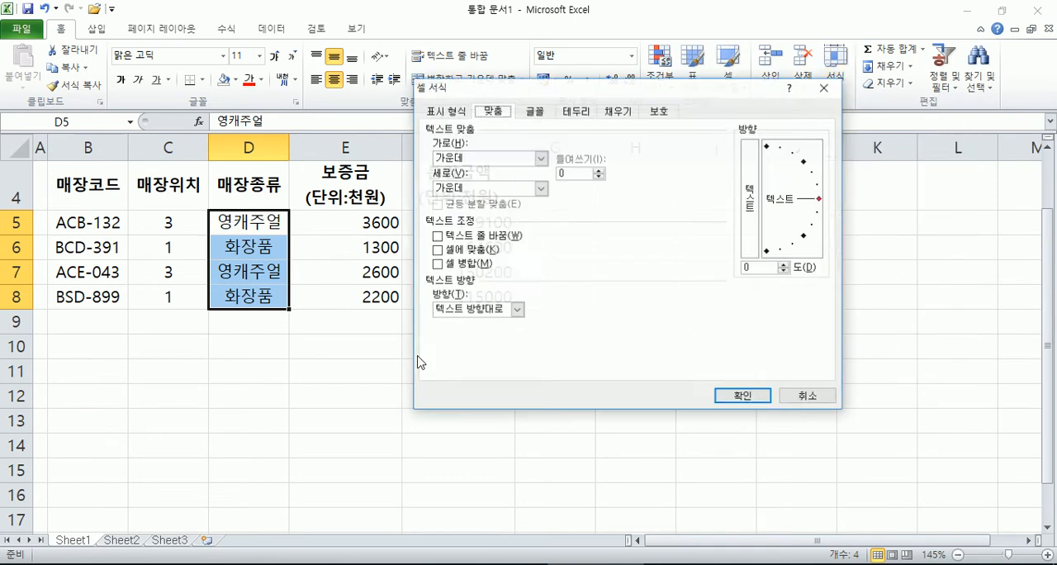
{"action": "key", "text": "Escape"}
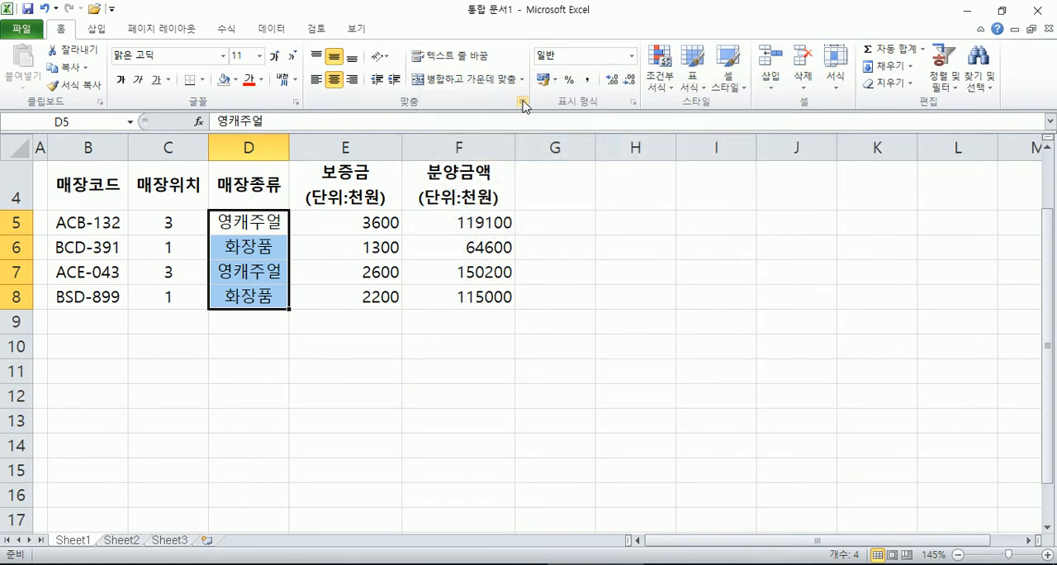
Step: View the alignment and number format settings of the cell format dialog for D5:D8, and close it without changes
{"action": "left_click", "coordinate": [526, 104]}
{"action": "left_click_drag", "start_coordinate": [619, 89], "coordinate": [721, 35]}
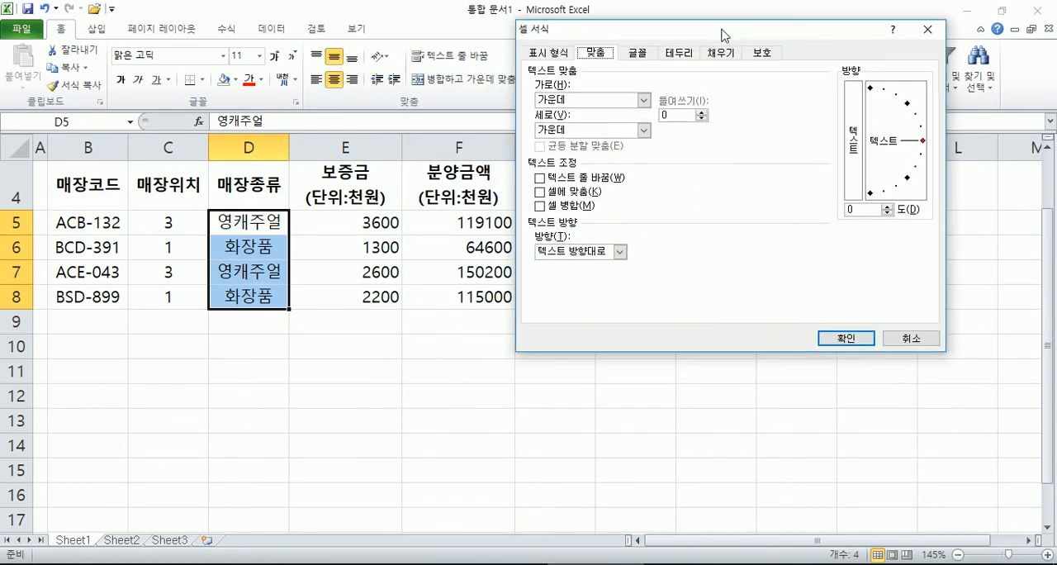
{"action": "left_click", "coordinate": [549, 54]}
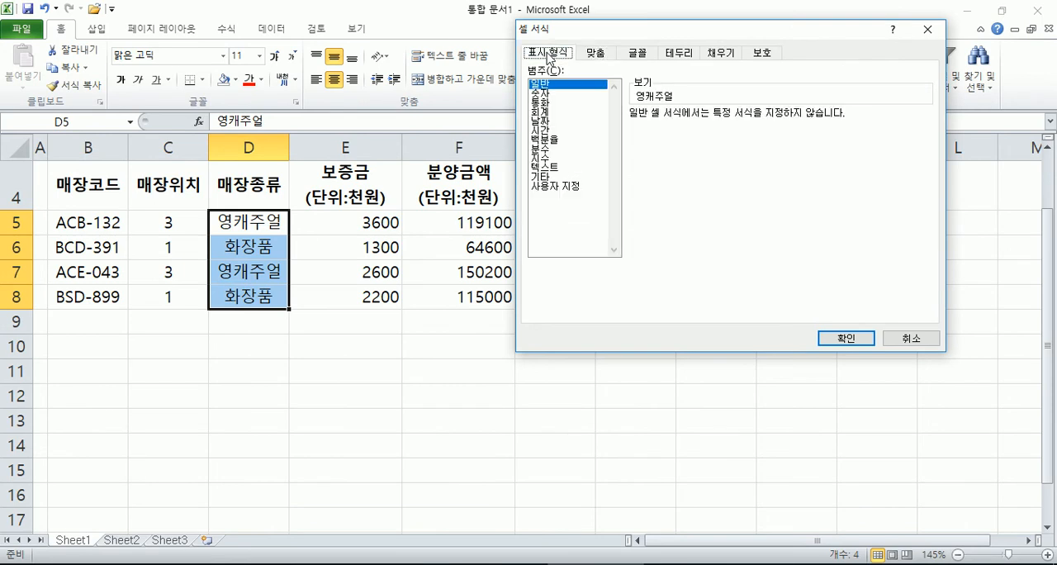
{"action": "key", "text": "Escape"}
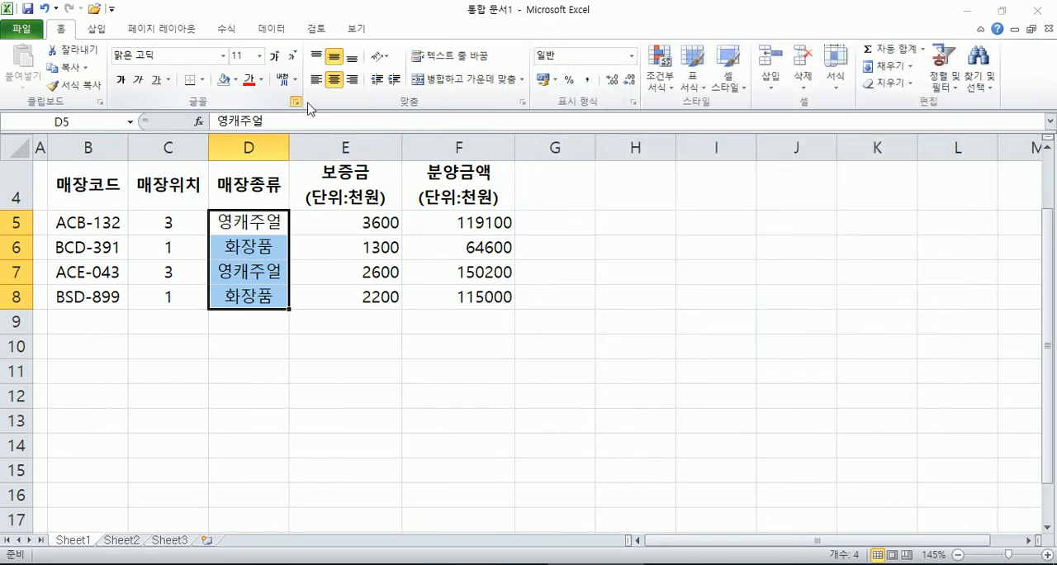
Step: Examine the font and alignment settings for D5:D8, and reopen the cell format dialog at its font settings
{"action": "left_click", "coordinate": [295, 102]}
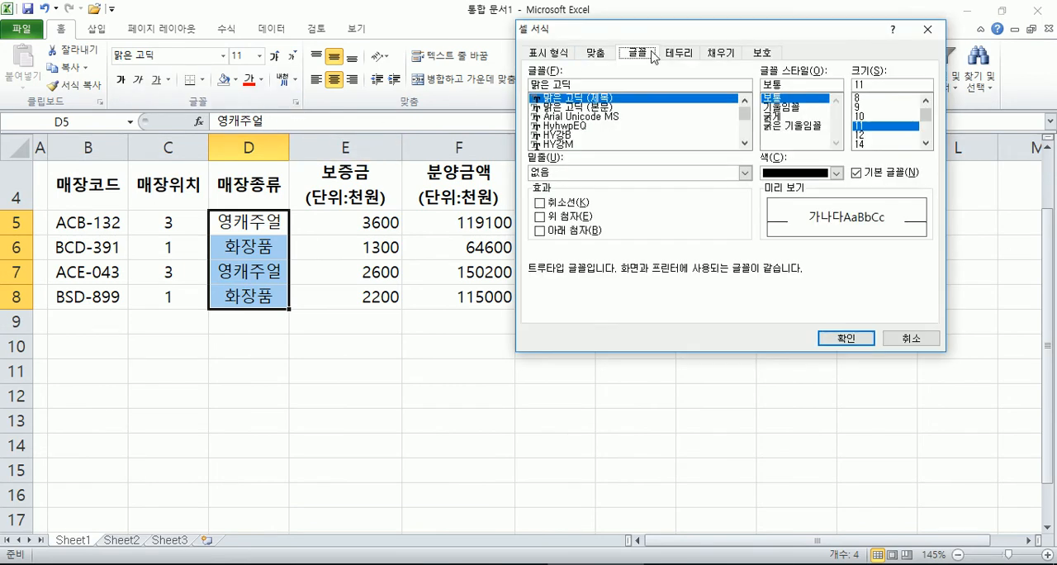
{"action": "left_click", "coordinate": [597, 56]}
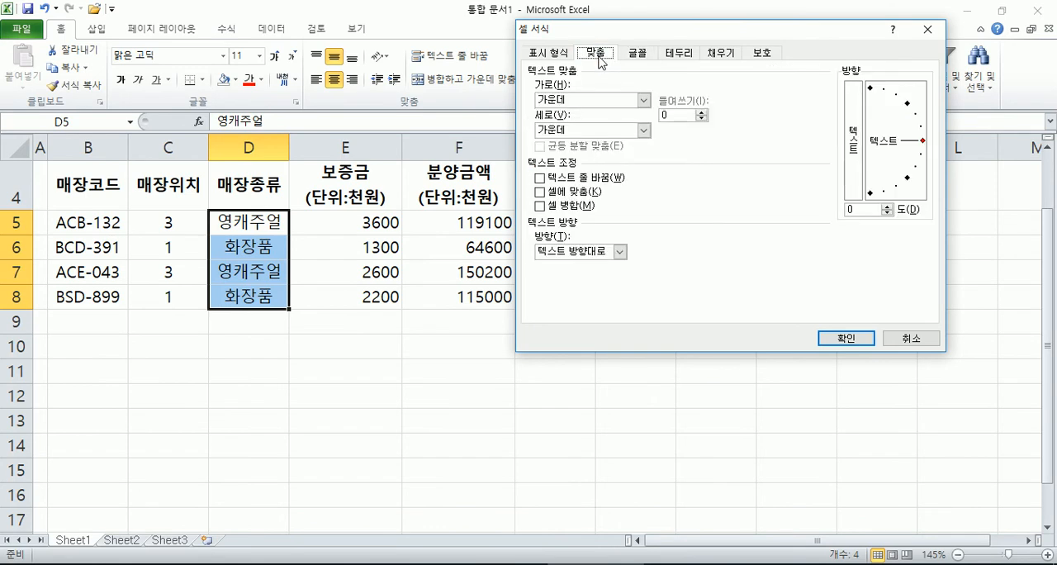
{"action": "key", "text": "Escape"}
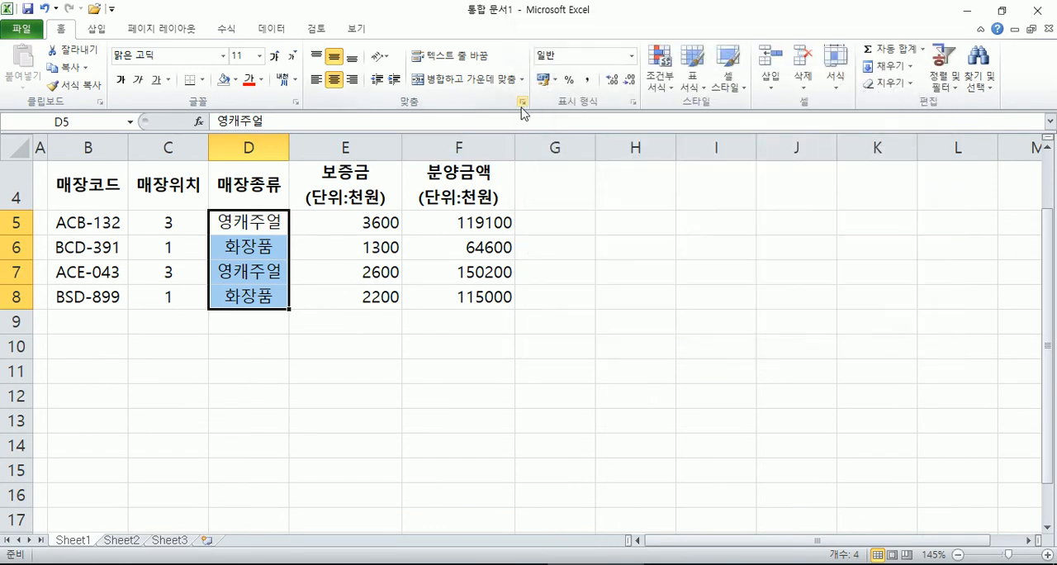
{"action": "left_click", "coordinate": [515, 103]}
{"action": "left_click", "coordinate": [637, 55]}
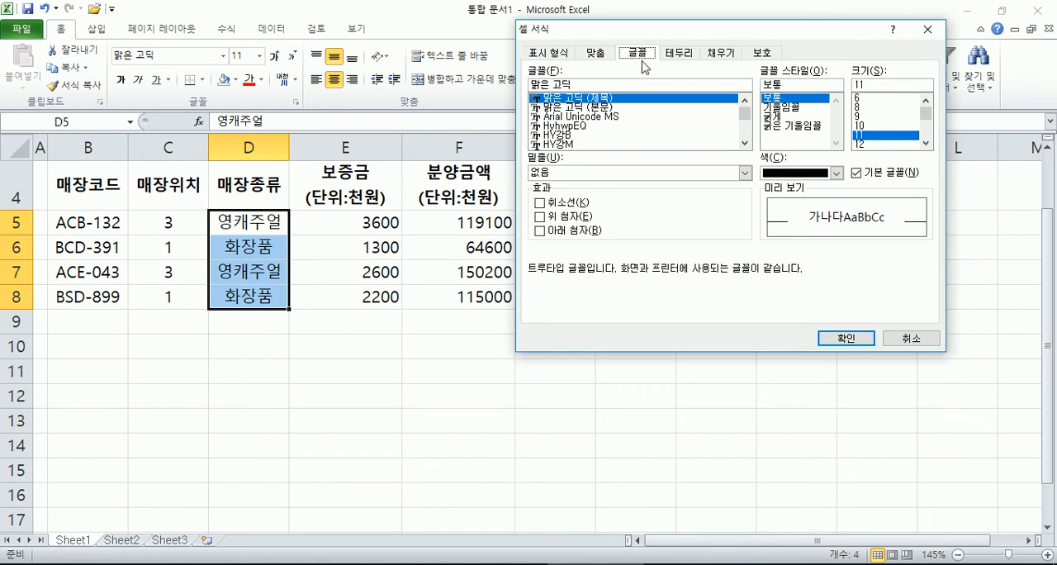
Step: View the number format, font and alignment settings of the cell format dialog for D5:D8, and close it without changes
{"action": "key", "text": "Escape"}
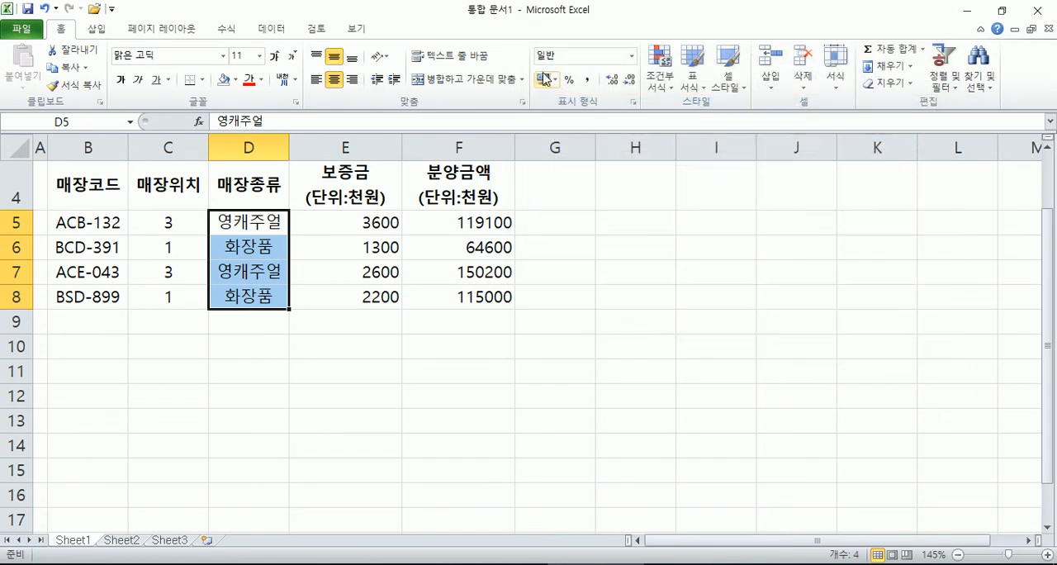
{"action": "left_click", "coordinate": [634, 102]}
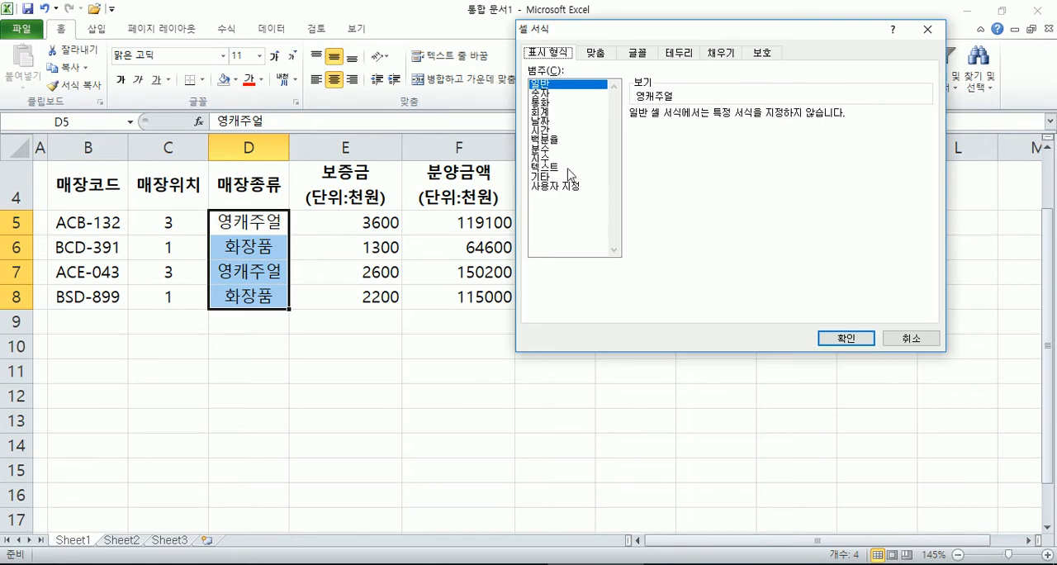
{"action": "left_click", "coordinate": [635, 54]}
{"action": "left_click", "coordinate": [605, 54]}
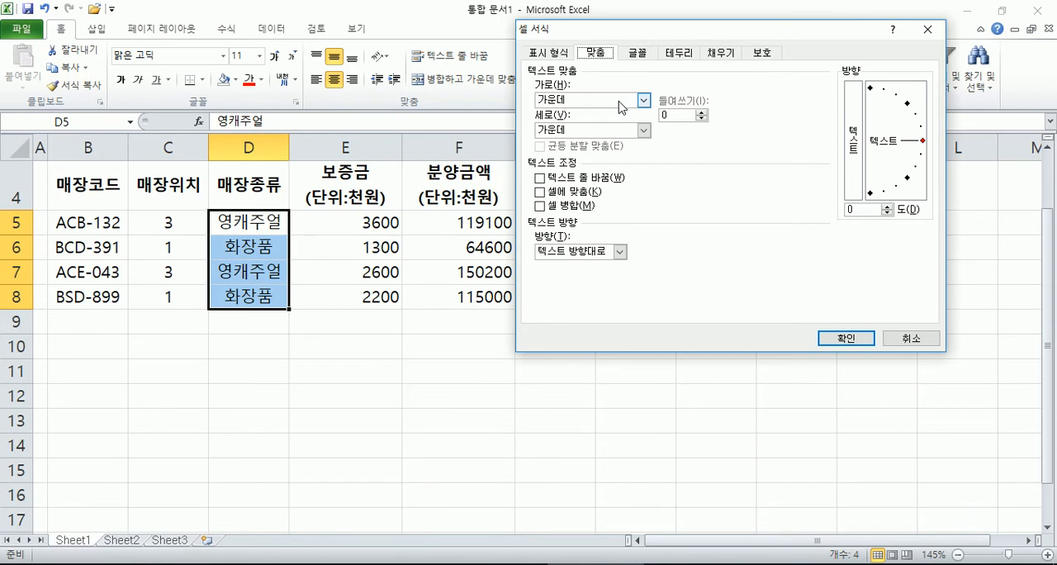
{"action": "key", "text": "Escape"}
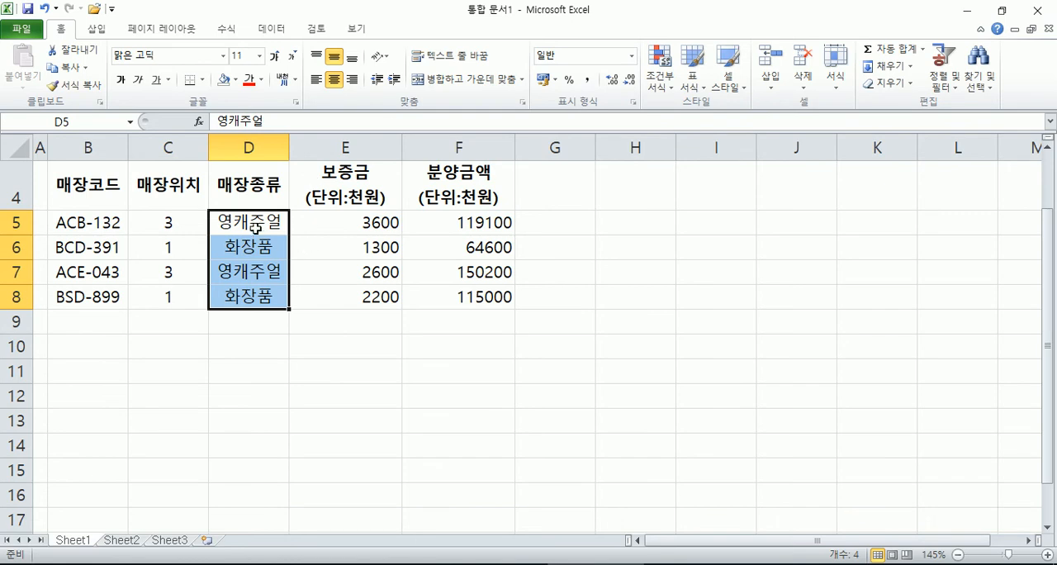
Step: Review the horizontal and vertical text alignment options for D5:D8 in the cell format dialog, keeping both centred, and close it
{"action": "left_click", "coordinate": [523, 102]}
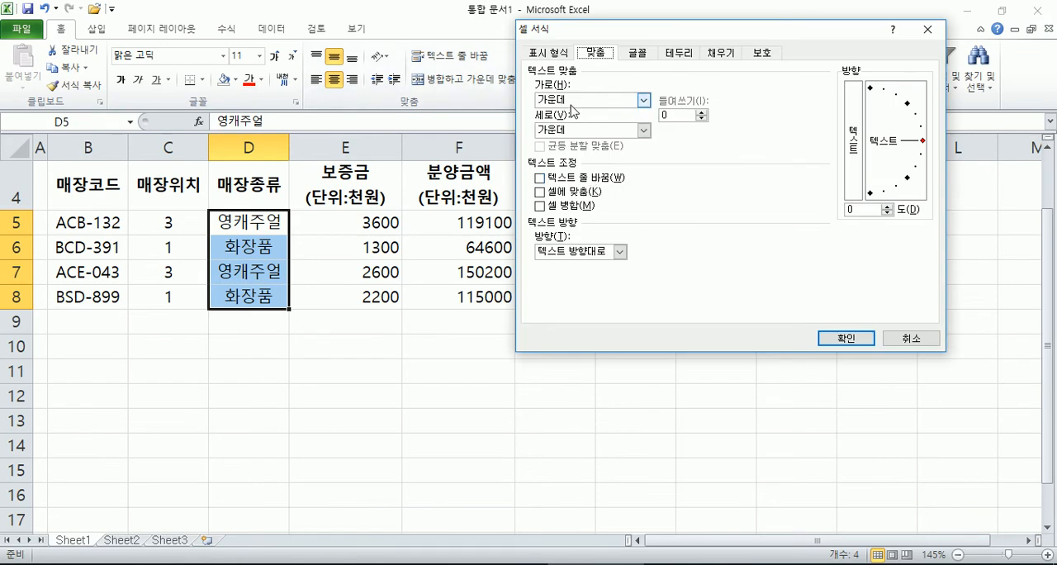
{"action": "left_click", "coordinate": [572, 99]}
{"action": "left_click", "coordinate": [563, 131]}
{"action": "left_click", "coordinate": [558, 129]}
{"action": "left_click", "coordinate": [562, 152]}
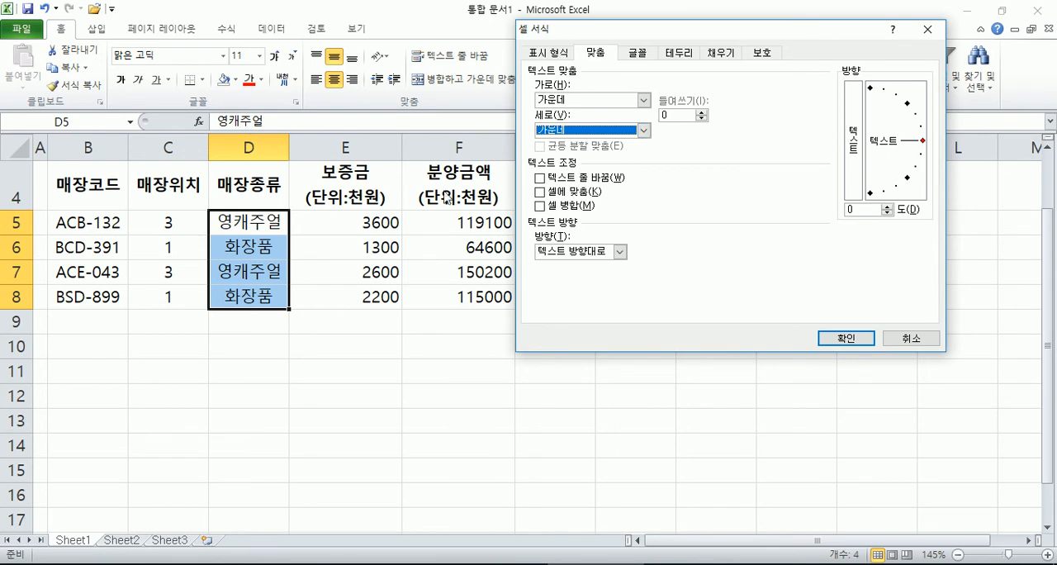
{"action": "key", "text": "Return"}
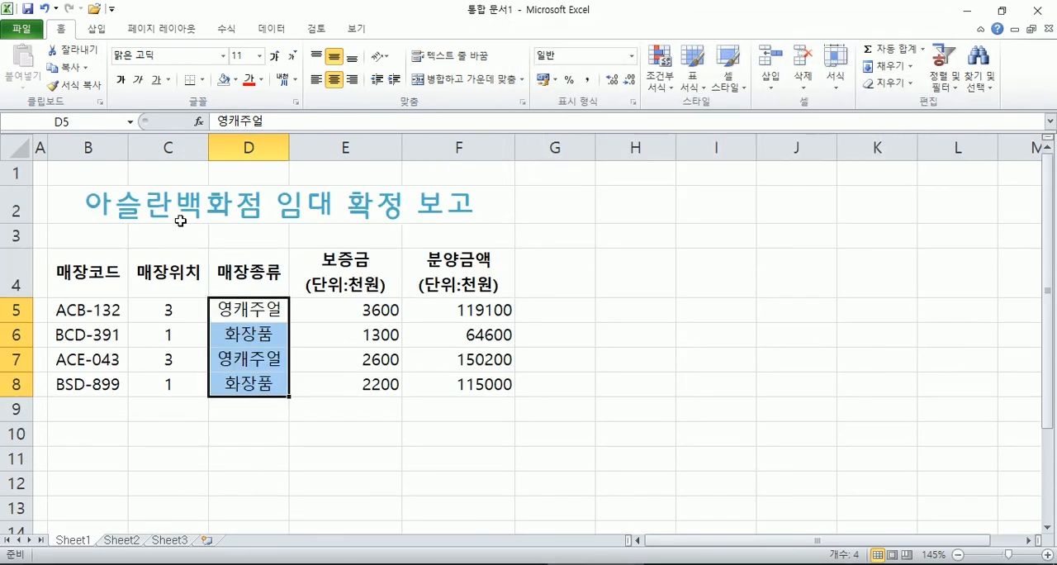
Step: Unmerge the title cells B2:F2 through the cell format dialog and remove the title's horizontal centring
{"action": "left_click", "coordinate": [138, 208]}
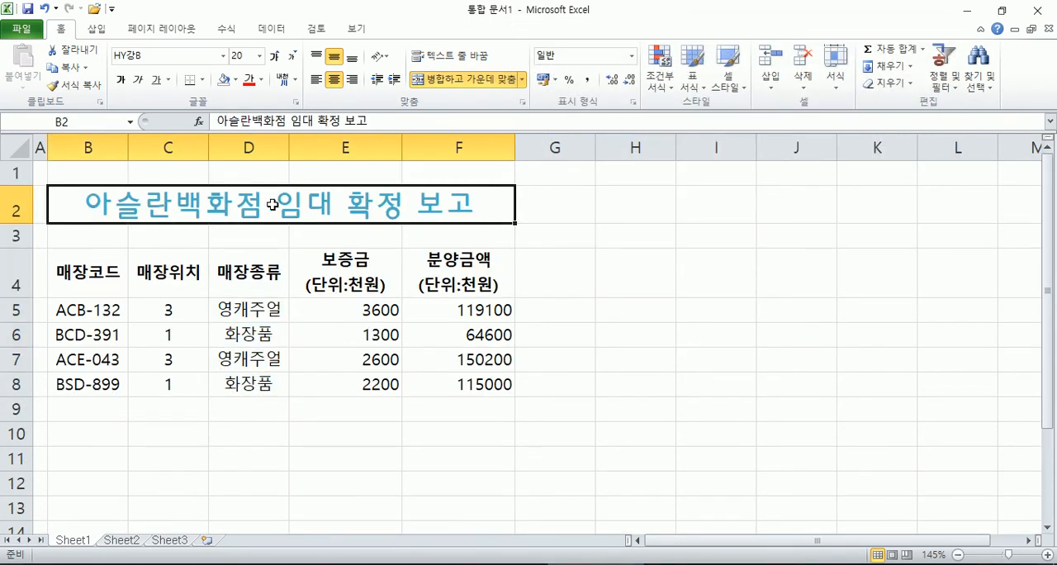
{"action": "left_click", "coordinate": [521, 103]}
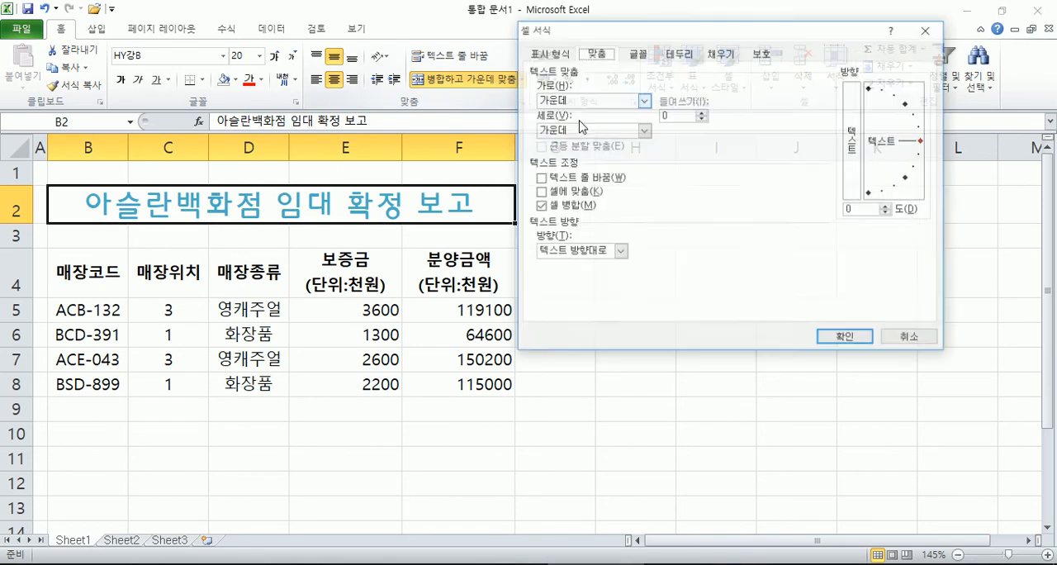
{"action": "left_click", "coordinate": [553, 208]}
{"action": "left_click", "coordinate": [844, 338]}
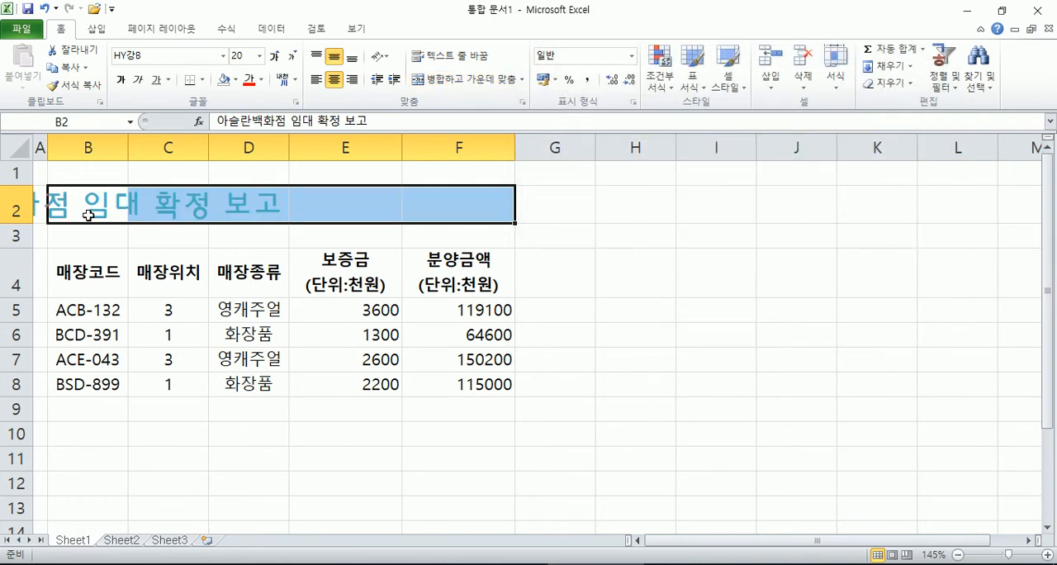
{"action": "left_click", "coordinate": [334, 80]}
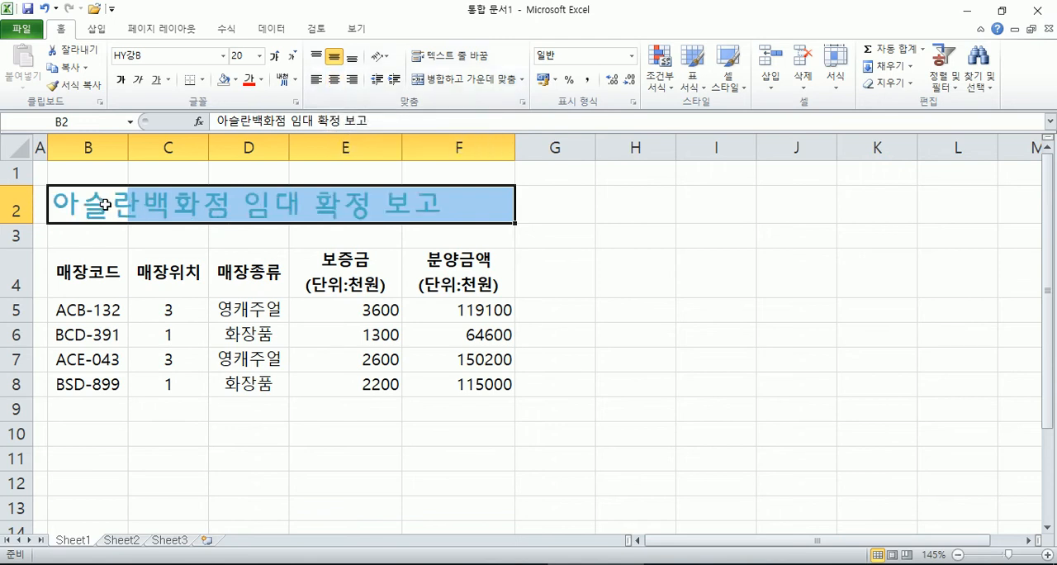
Step: Merge the title cells B2:F2 and set their horizontal alignment to centre (가운데) in the cell format dialog
{"action": "left_click", "coordinate": [522, 103]}
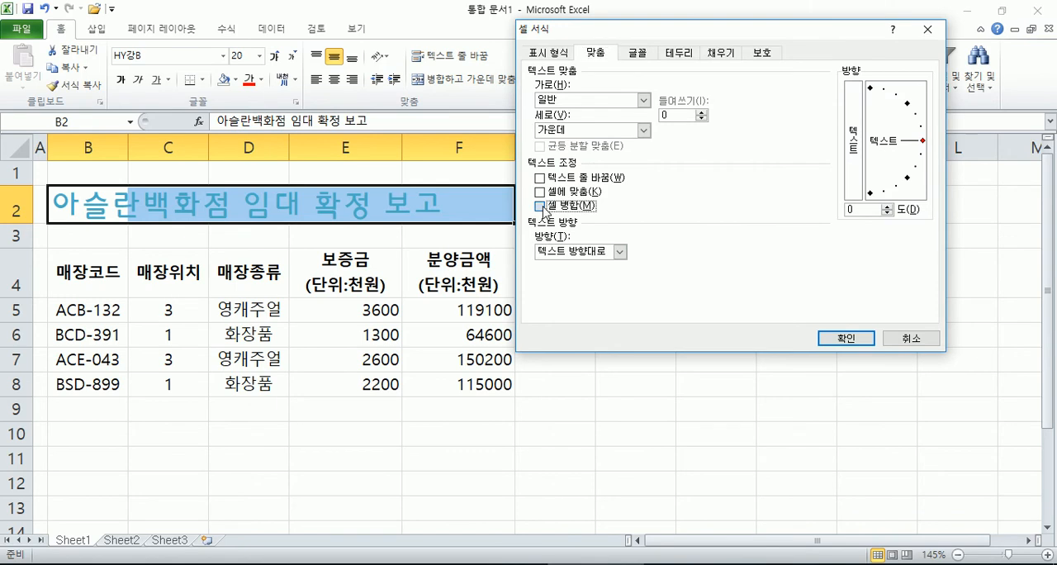
{"action": "left_click", "coordinate": [578, 100]}
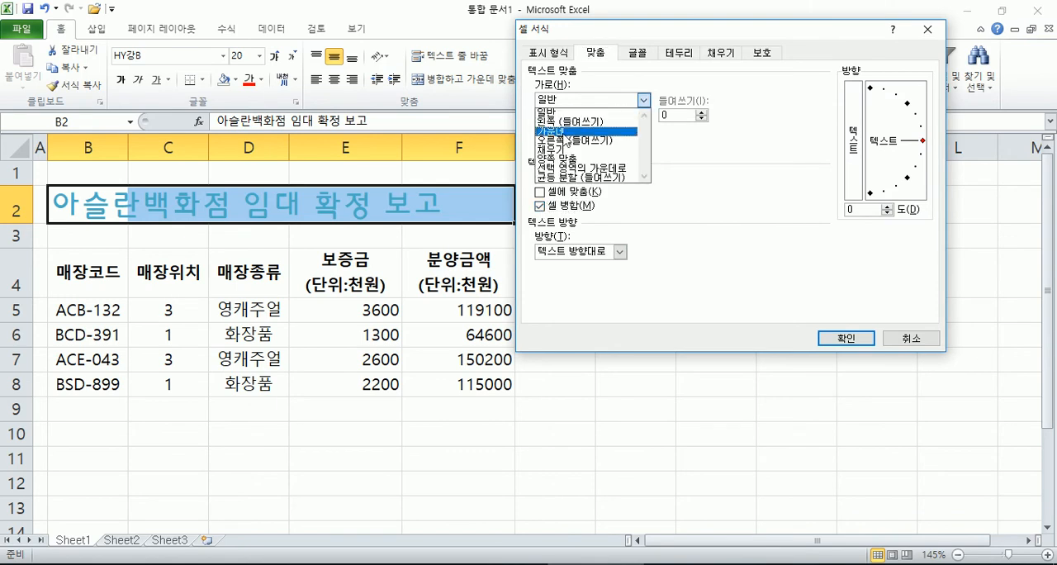
{"action": "left_click", "coordinate": [568, 133]}
{"action": "left_click", "coordinate": [843, 338]}
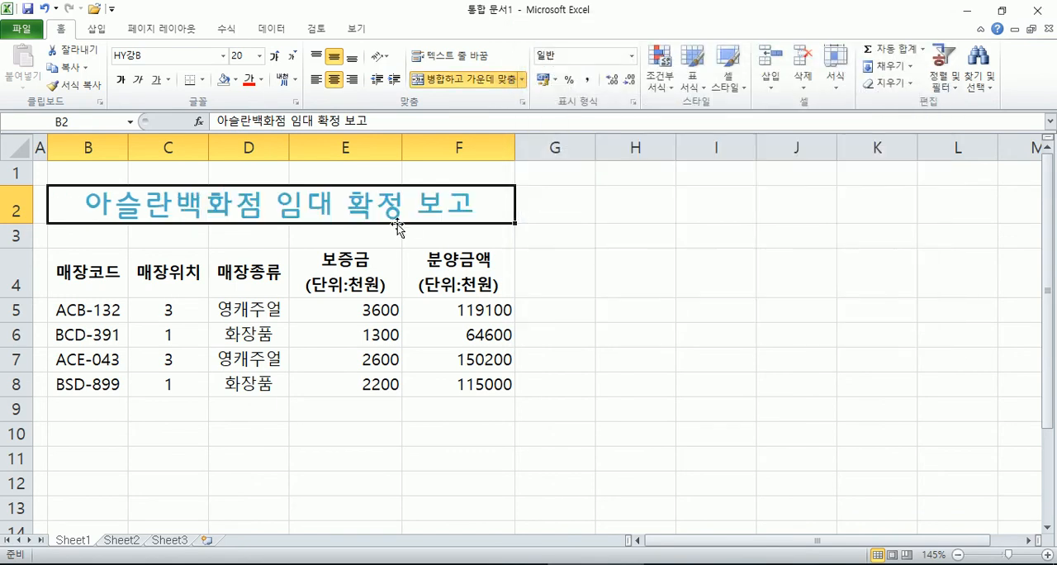
Step: Toggle Merge and Center off and on again several times for the title in B2:F2
{"action": "left_click", "coordinate": [483, 80]}
{"action": "left_click", "coordinate": [481, 82]}
{"action": "left_click", "coordinate": [481, 81]}
{"action": "left_click", "coordinate": [481, 81]}
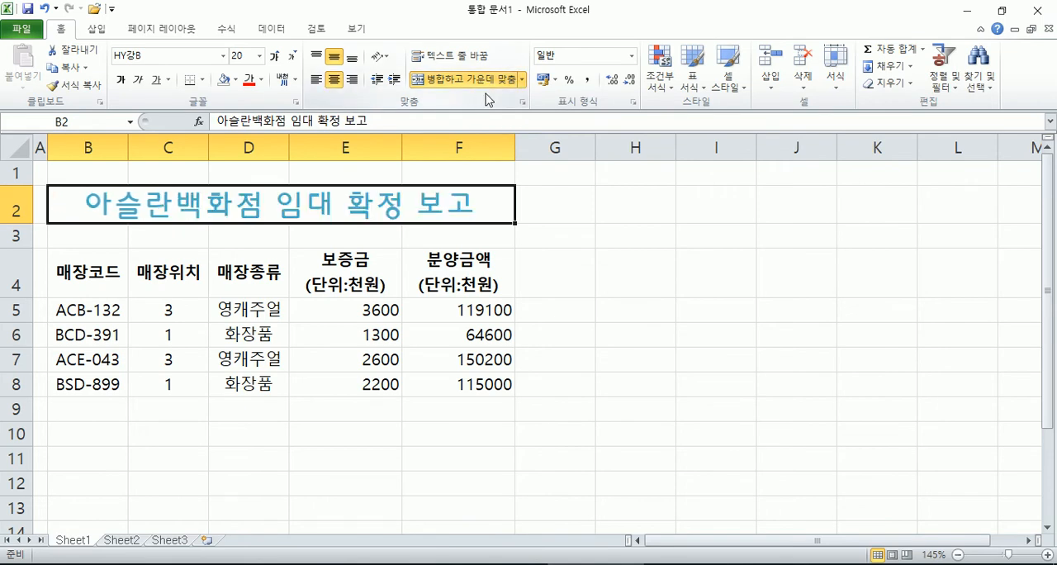
{"action": "left_click", "coordinate": [462, 87]}
{"action": "left_click", "coordinate": [462, 88]}
Step: Change the store type in D5 to "영캐주얼 및 화장품"
{"action": "left_click", "coordinate": [186, 360]}
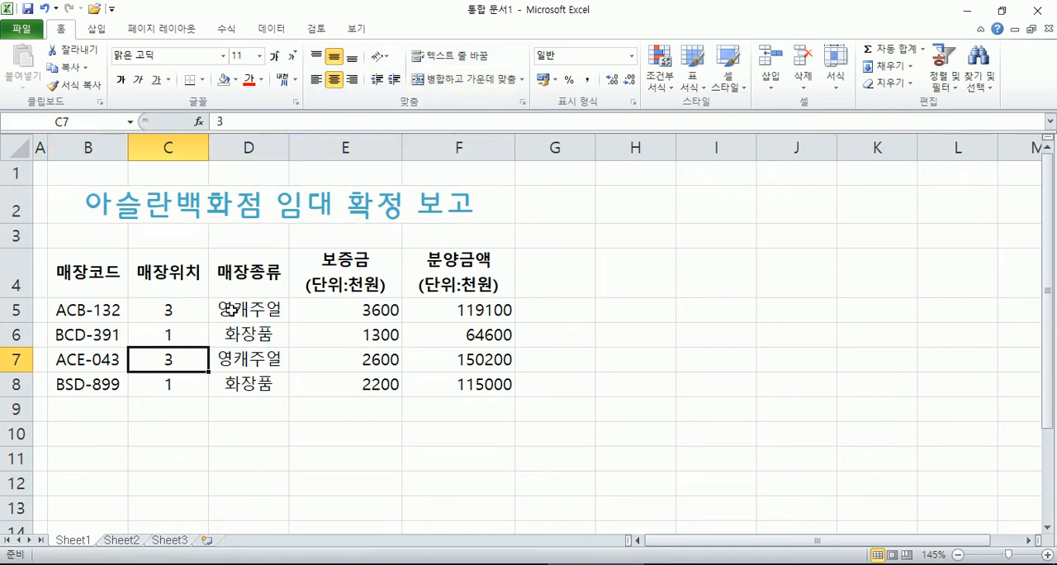
{"action": "left_click", "coordinate": [250, 281]}
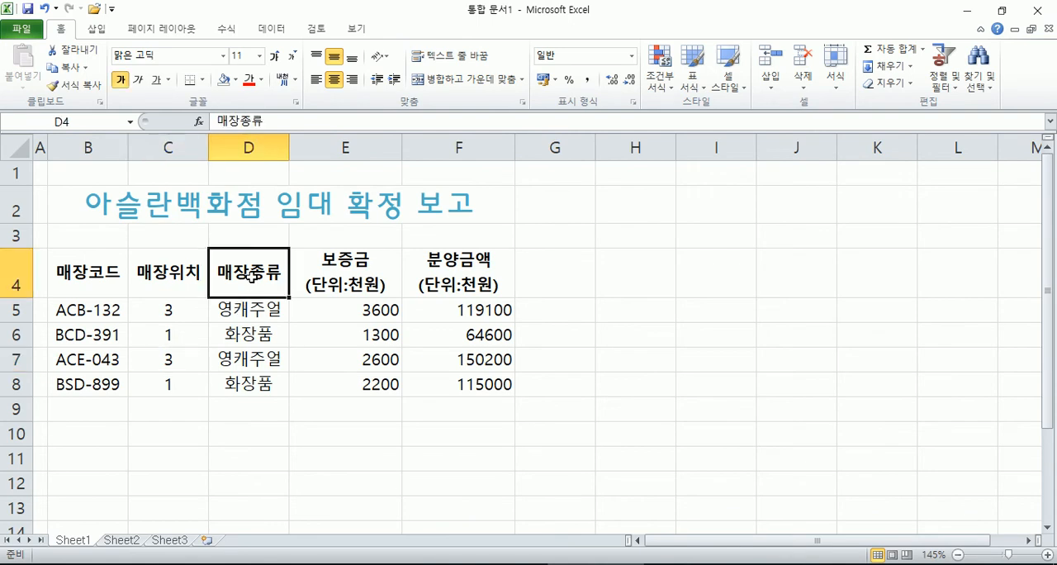
{"action": "left_click", "coordinate": [259, 315]}
{"action": "left_click_drag", "start_coordinate": [258, 314], "coordinate": [243, 385]}
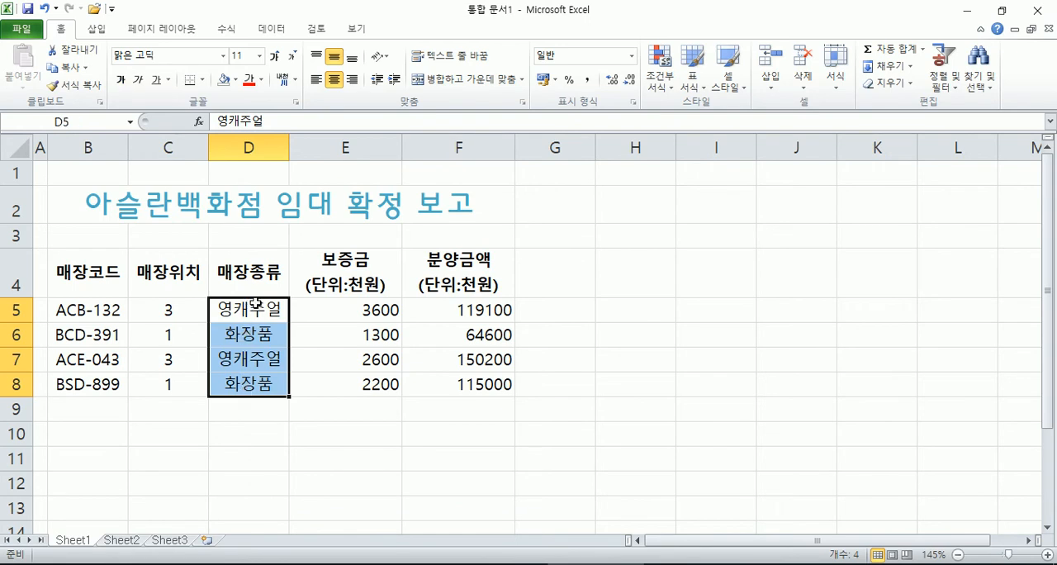
{"action": "left_click", "coordinate": [254, 317]}
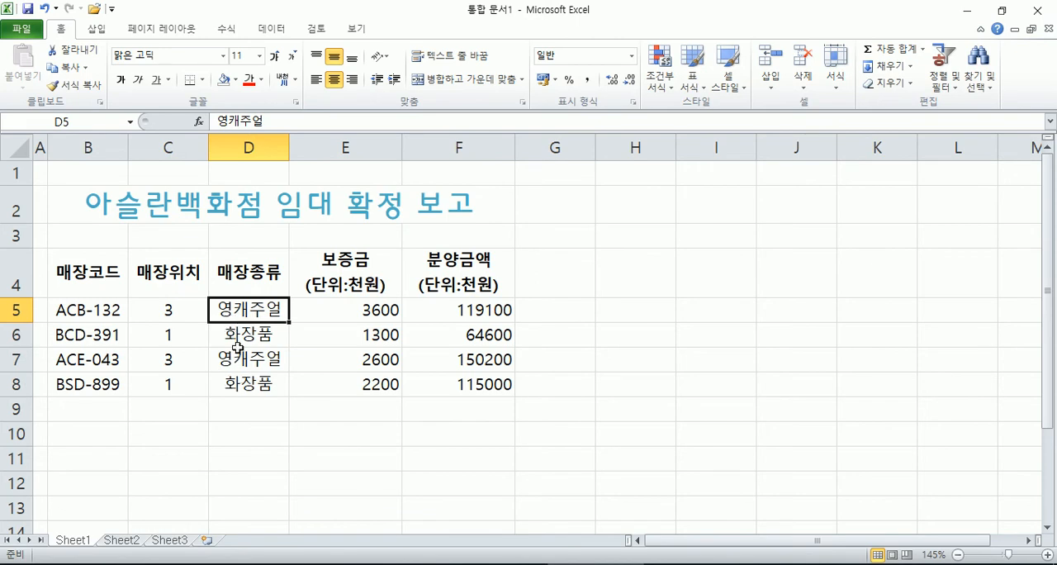
{"action": "type", "text": "영캐주얼"}
{"action": "type", "text": " 및"}
{"action": "type", "text": " 화장품"}
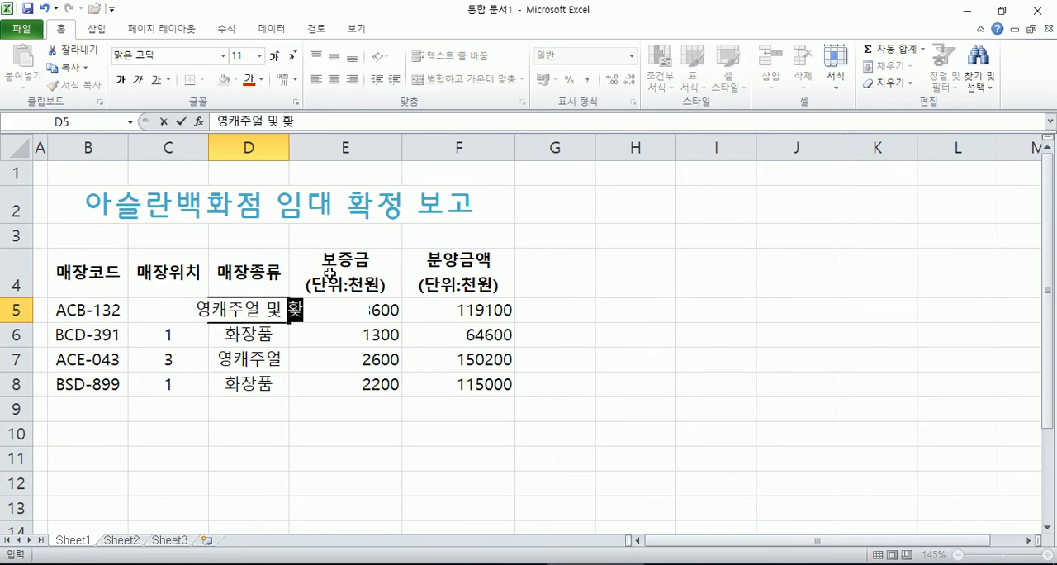
{"action": "key", "text": "Return"}
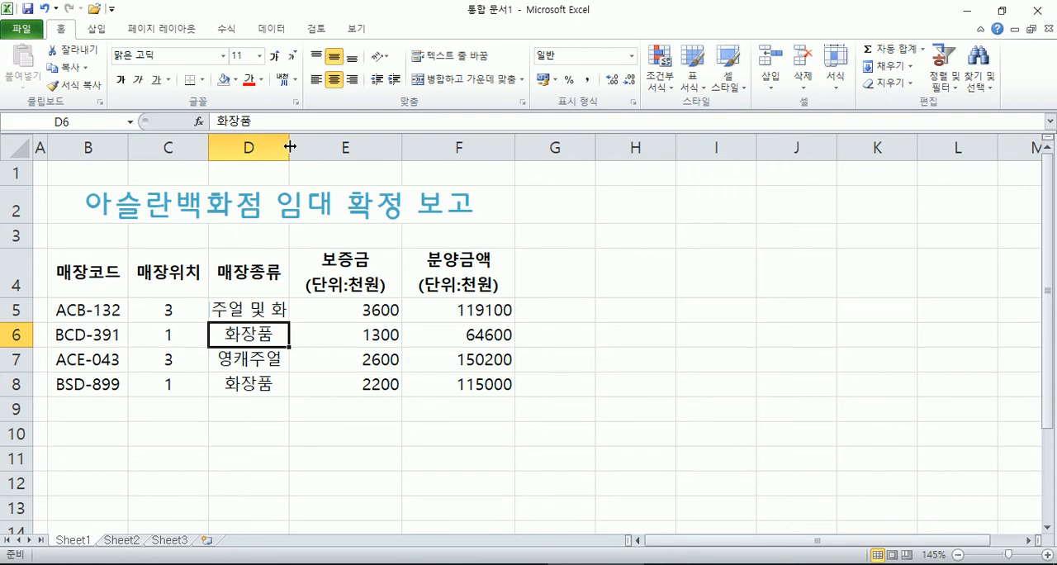
Step: Widen column D so the full D5 text fits, then try a much wider column and undo that widening
{"action": "left_click_drag", "start_coordinate": [290, 146], "coordinate": [375, 146]}
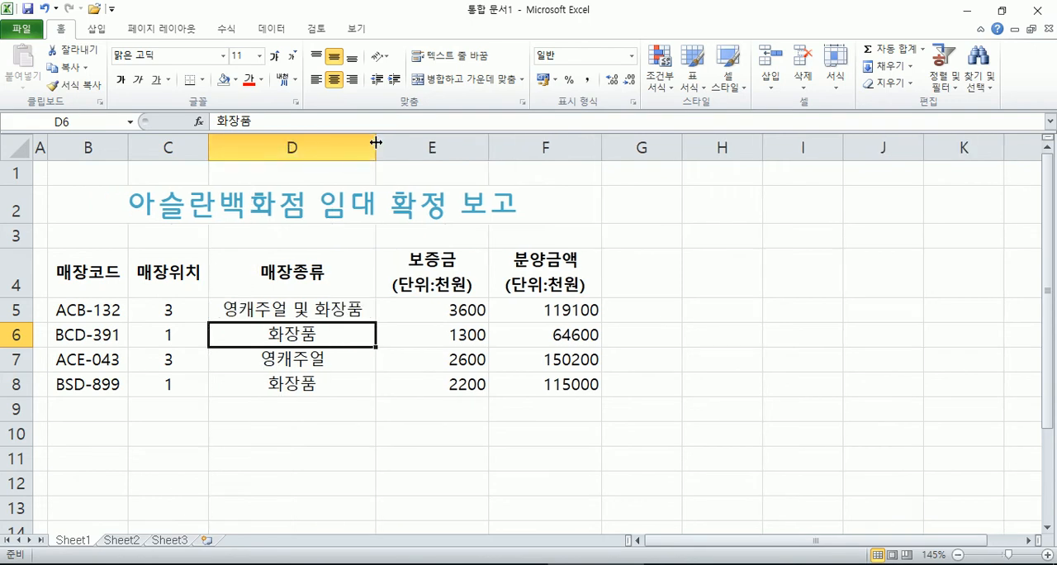
{"action": "left_click_drag", "start_coordinate": [376, 146], "coordinate": [514, 148]}
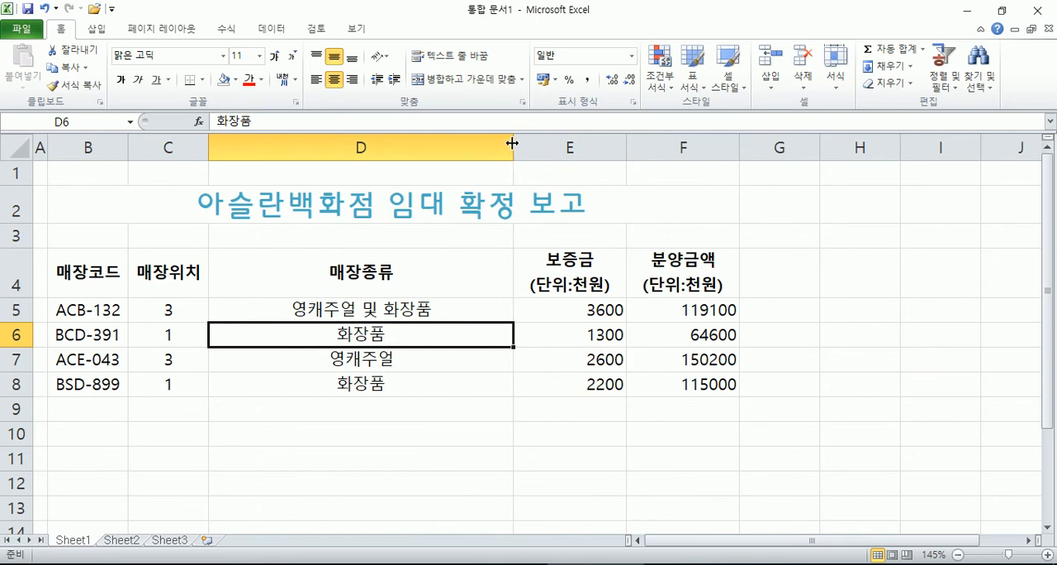
{"action": "key", "text": "ctrl+z"}
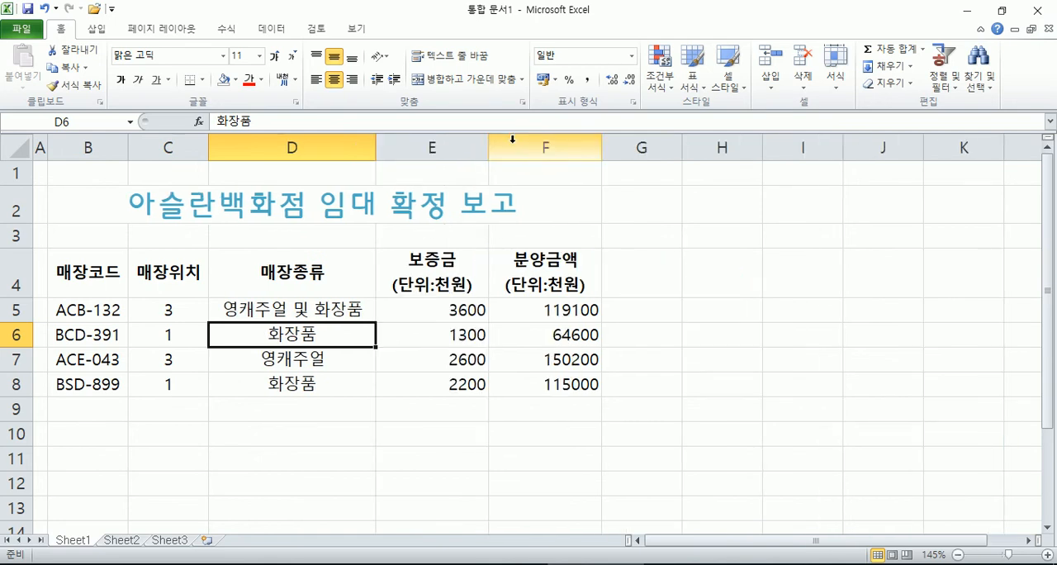
Step: Widen column D far beyond its contents, autofit it to its longest entry, and select D5
{"action": "left_click_drag", "start_coordinate": [374, 146], "coordinate": [529, 147]}
{"action": "double_click", "coordinate": [323, 145]}
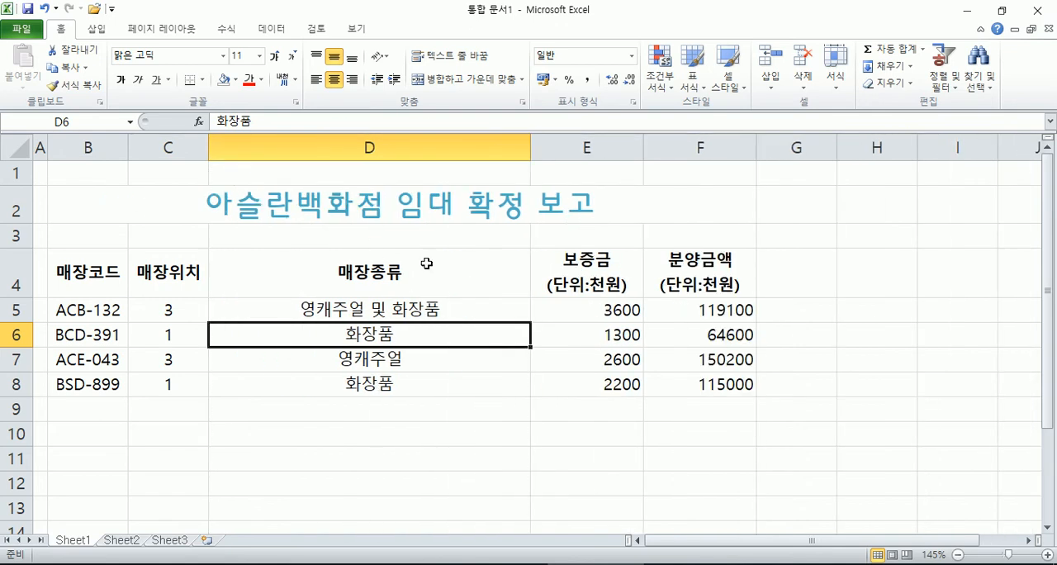
{"action": "left_click", "coordinate": [519, 146]}
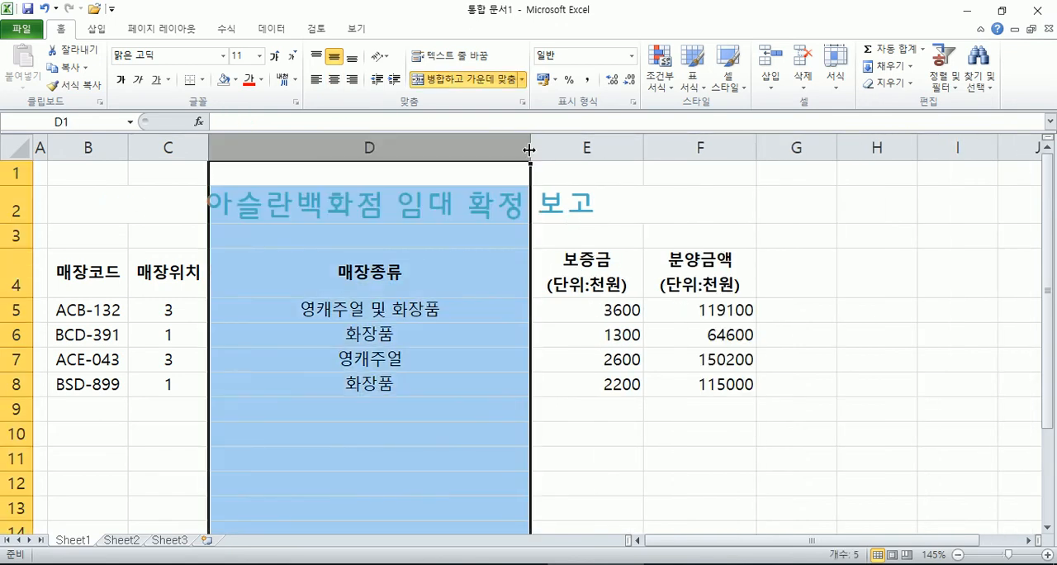
{"action": "double_click", "coordinate": [529, 147]}
{"action": "left_click", "coordinate": [345, 309]}
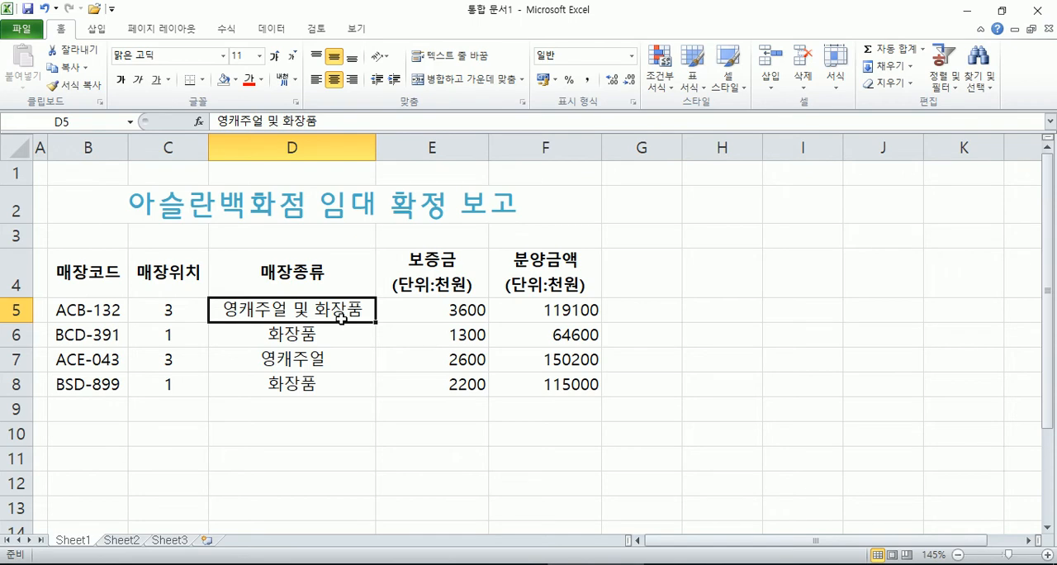
Step: Try a column D much wider than its contents, undo that widening, and select D5
{"action": "left_click_drag", "start_coordinate": [376, 136], "coordinate": [512, 138]}
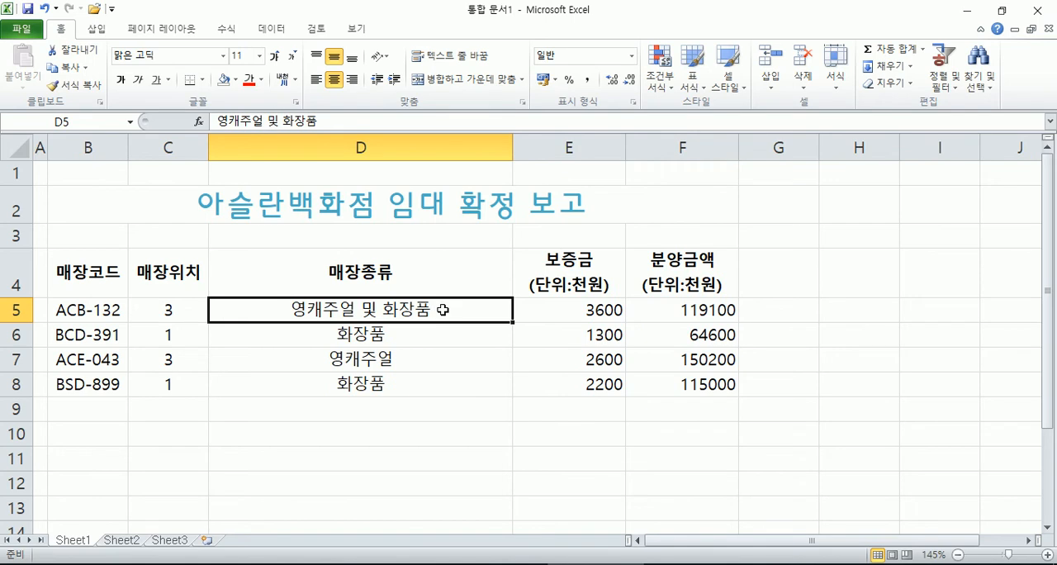
{"action": "left_click_drag", "start_coordinate": [385, 342], "coordinate": [371, 380]}
{"action": "key", "text": "ctrl+z"}
{"action": "left_click", "coordinate": [338, 307]}
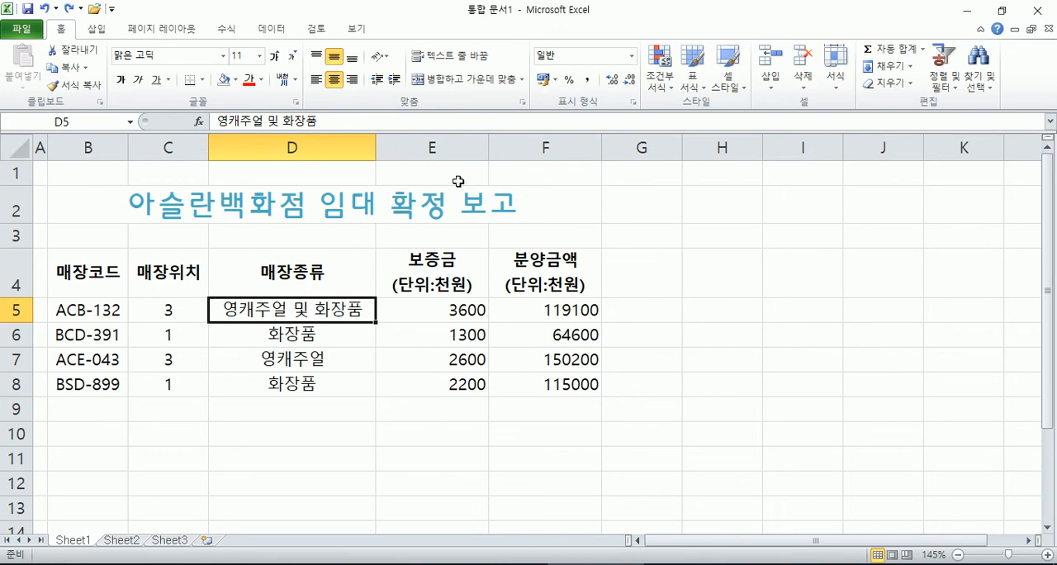
Step: Turn on the shrink-to-fit text control (셀에 맞춤) in the alignment settings of cell D5
{"action": "left_click", "coordinate": [523, 102]}
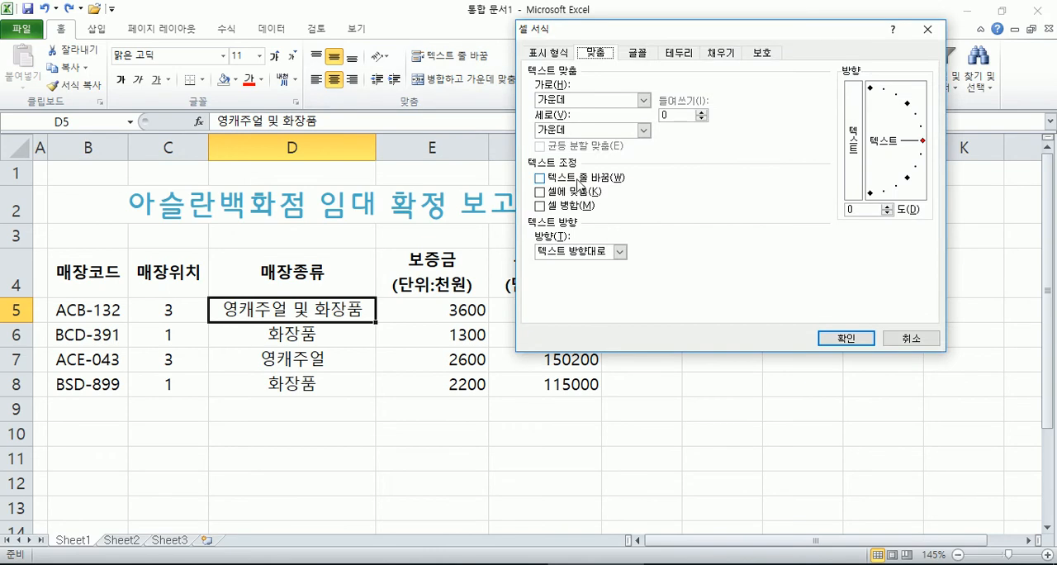
{"action": "left_click", "coordinate": [572, 193]}
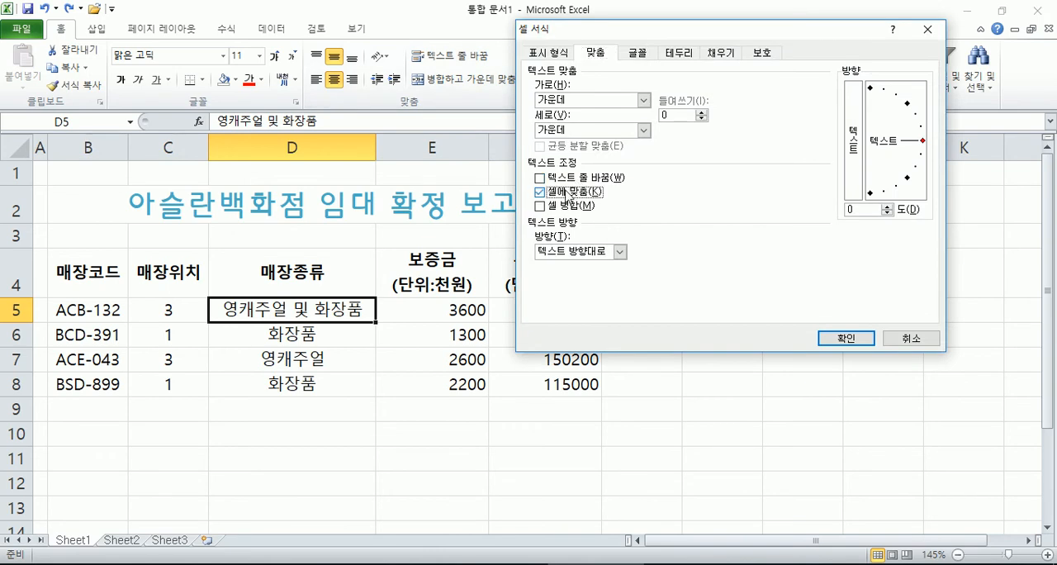
{"action": "key", "text": "Return"}
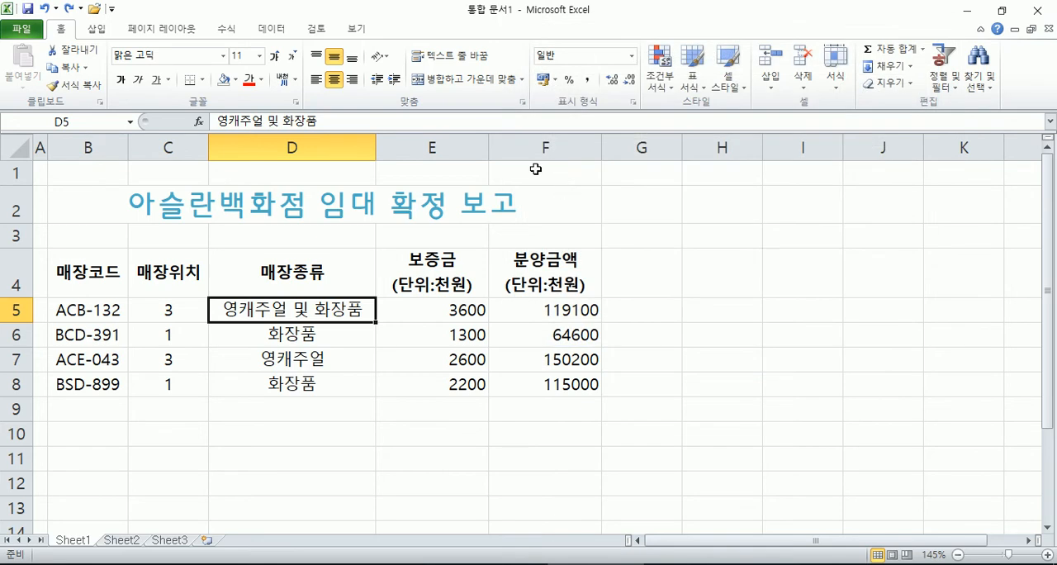
{"action": "left_click", "coordinate": [521, 102]}
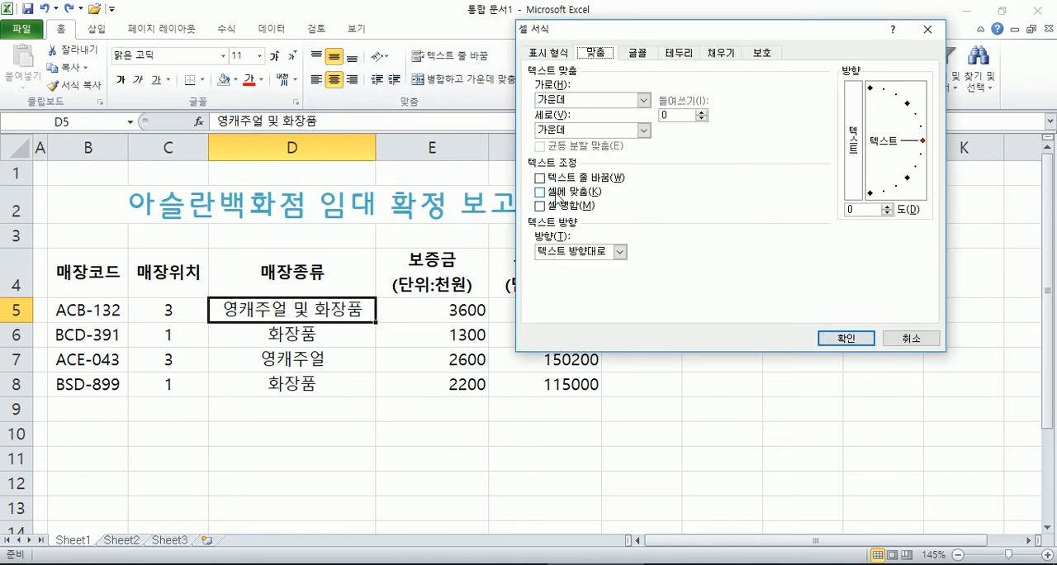
{"action": "left_click", "coordinate": [561, 196]}
{"action": "left_click", "coordinate": [826, 334]}
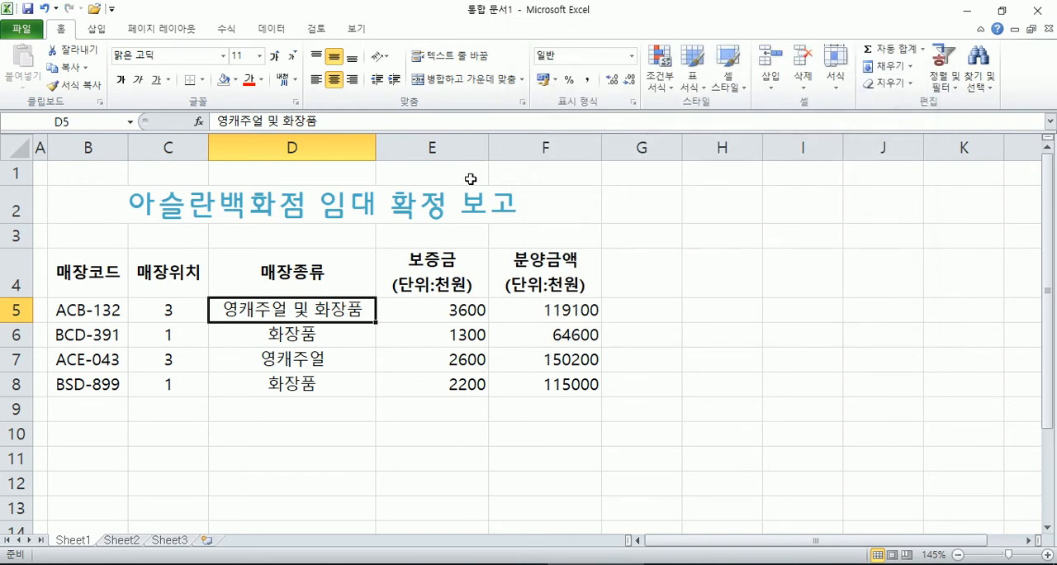
{"action": "key", "text": "ctrl+1"}
{"action": "key", "text": "Escape"}
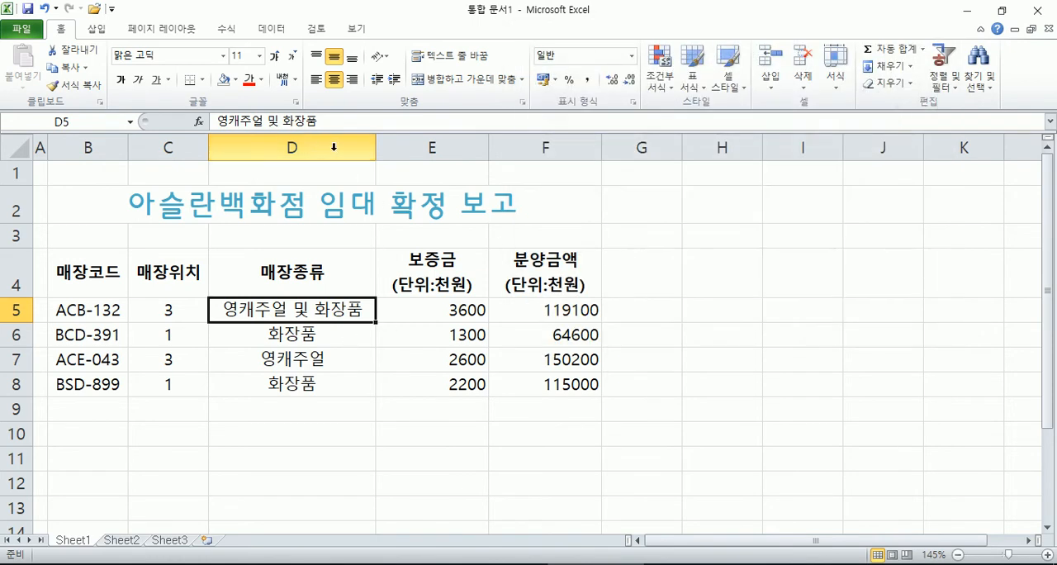
Step: Narrow column D, widen it back, and narrow it again in two stages to less than the full-size D5 text
{"action": "left_click_drag", "start_coordinate": [375, 147], "coordinate": [301, 148]}
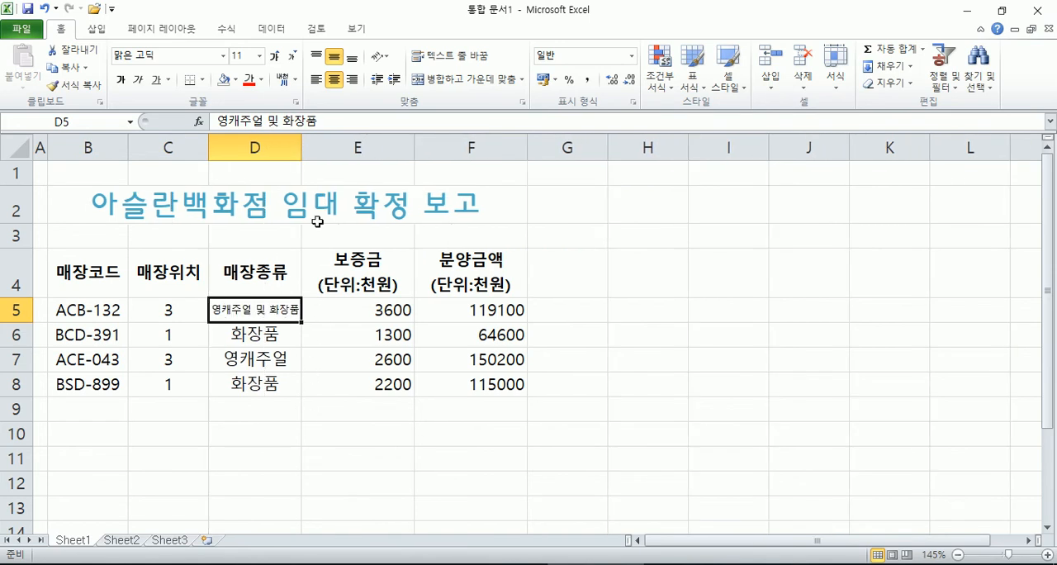
{"action": "left_click_drag", "start_coordinate": [301, 148], "coordinate": [377, 148]}
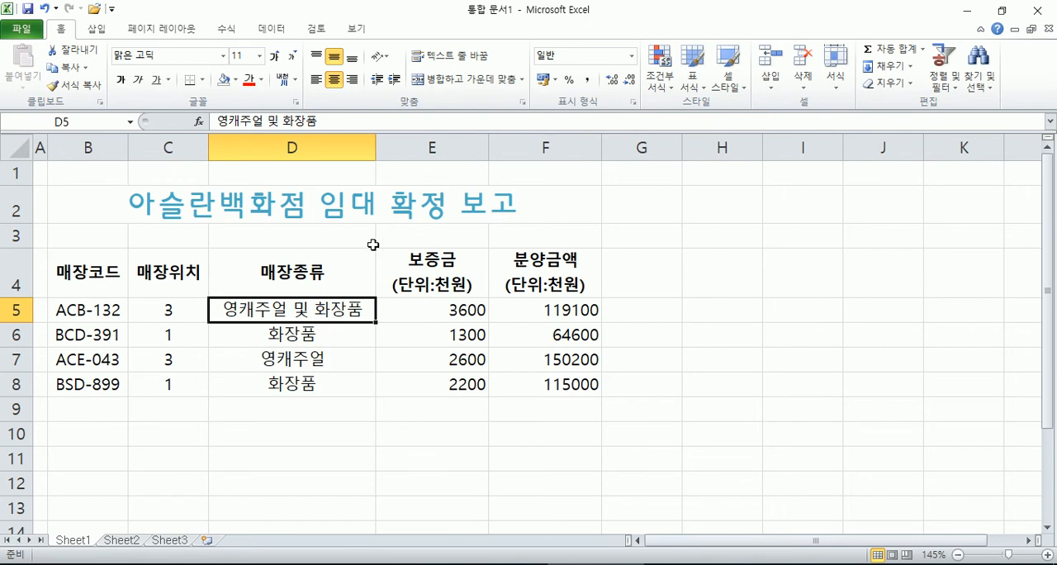
{"action": "left_click_drag", "start_coordinate": [377, 152], "coordinate": [341, 149]}
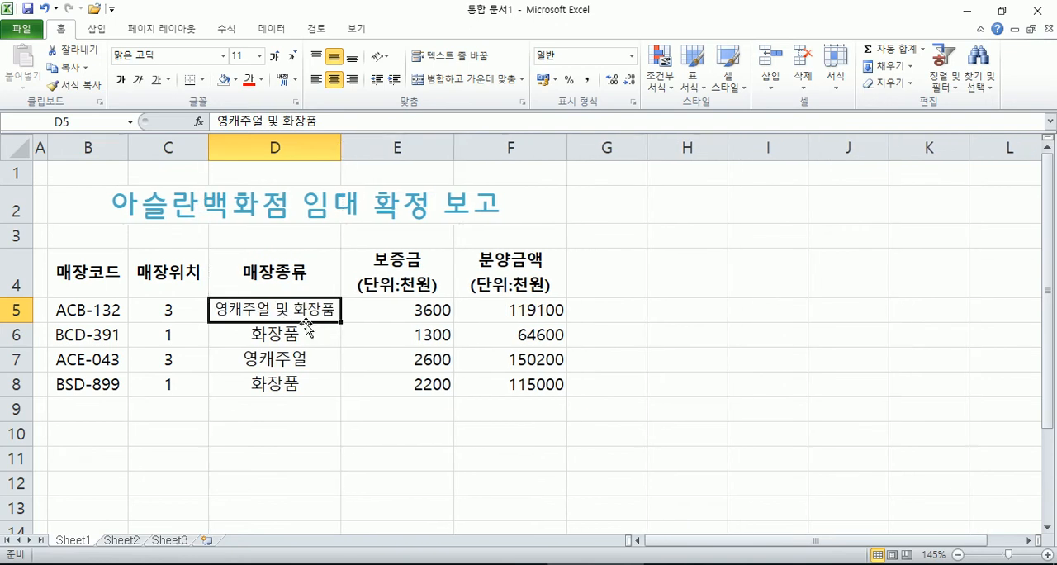
{"action": "left_click_drag", "start_coordinate": [341, 149], "coordinate": [293, 147]}
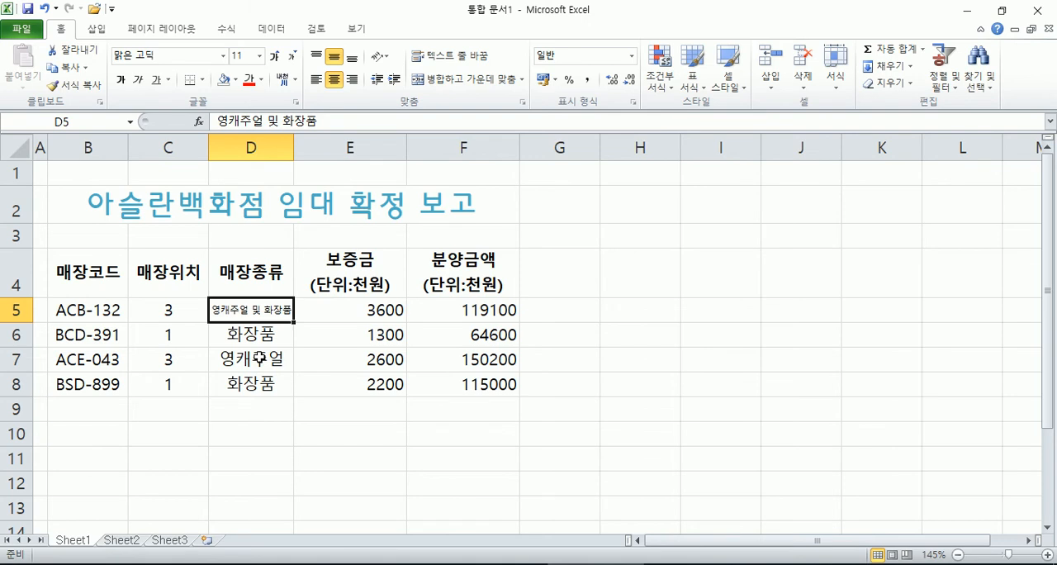
Step: Try a much wider empty column G and undo that widening
{"action": "left_click", "coordinate": [569, 283]}
{"action": "left_click_drag", "start_coordinate": [596, 155], "coordinate": [866, 147]}
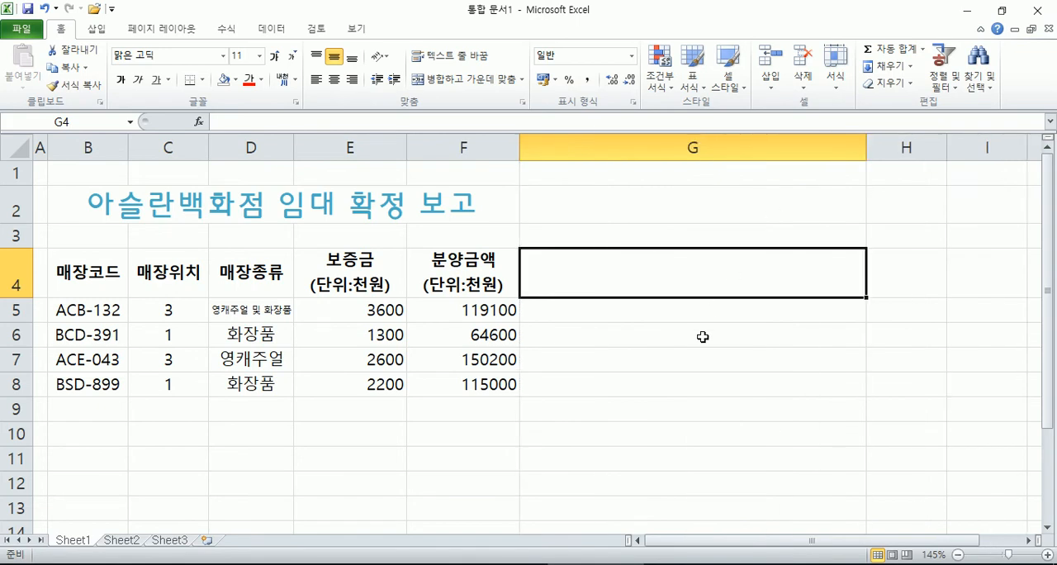
{"action": "key", "text": "ctrl+z"}
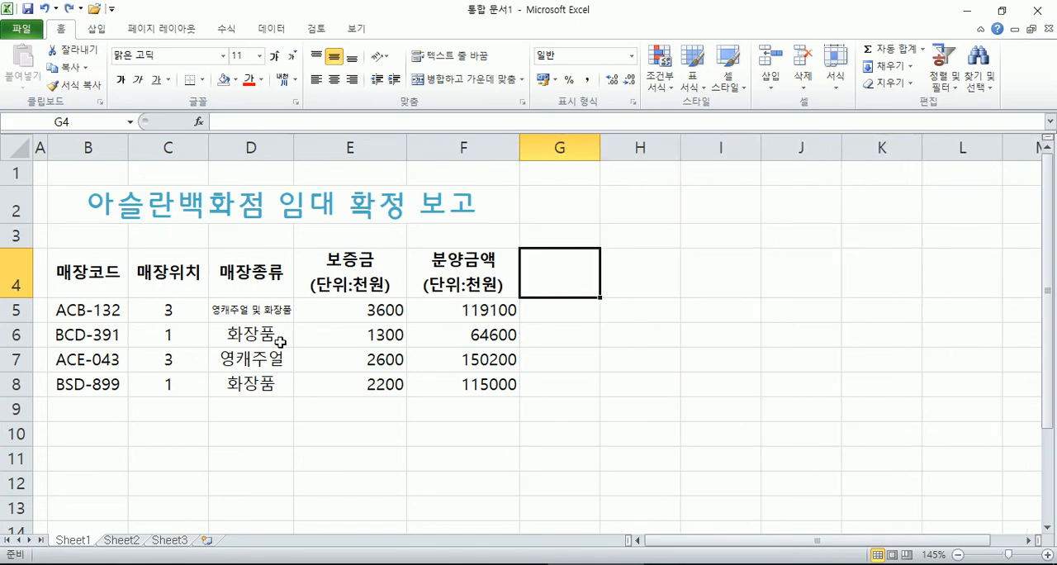
Step: Check the shrink-to-fit setting of cell D5 in the cell format dialog
{"action": "left_click", "coordinate": [261, 310]}
{"action": "key", "text": "ctrl+1"}
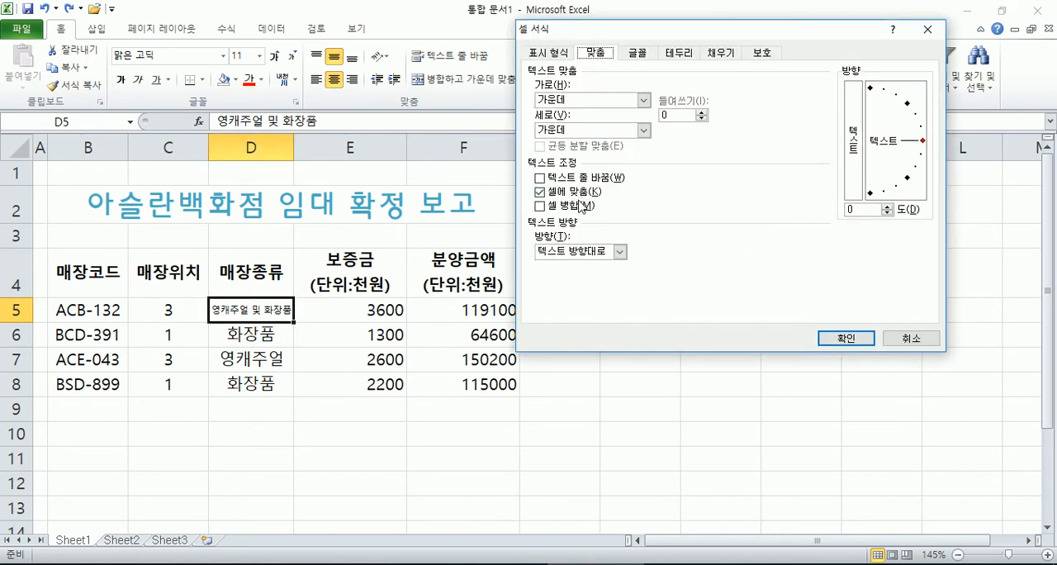
{"action": "key", "text": "Return"}
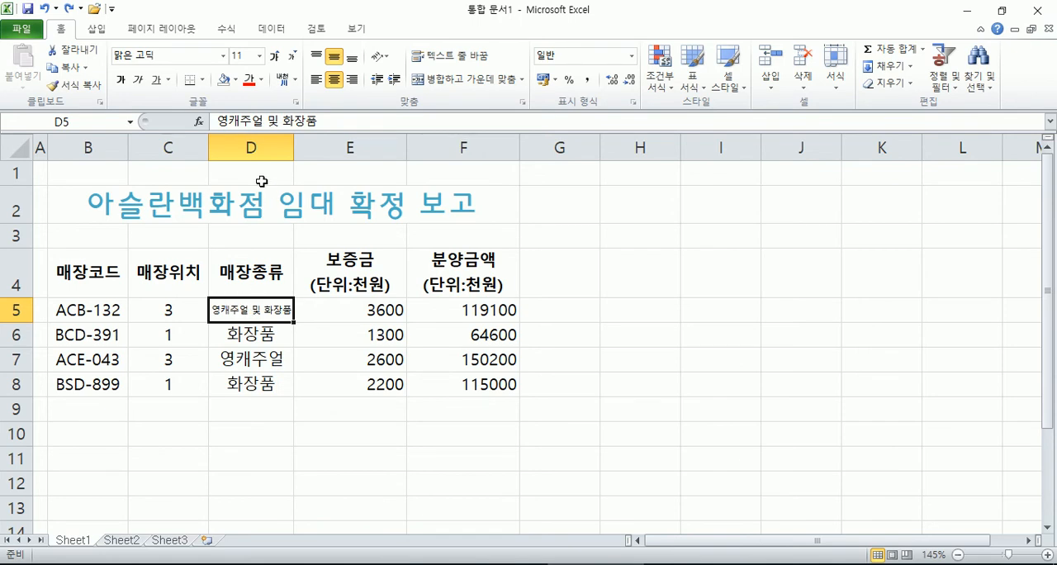
Step: Try the horizontal alignment option 균등 분할 (들여쓰기) for D5 in the cell format dialog
{"action": "left_click", "coordinate": [522, 102]}
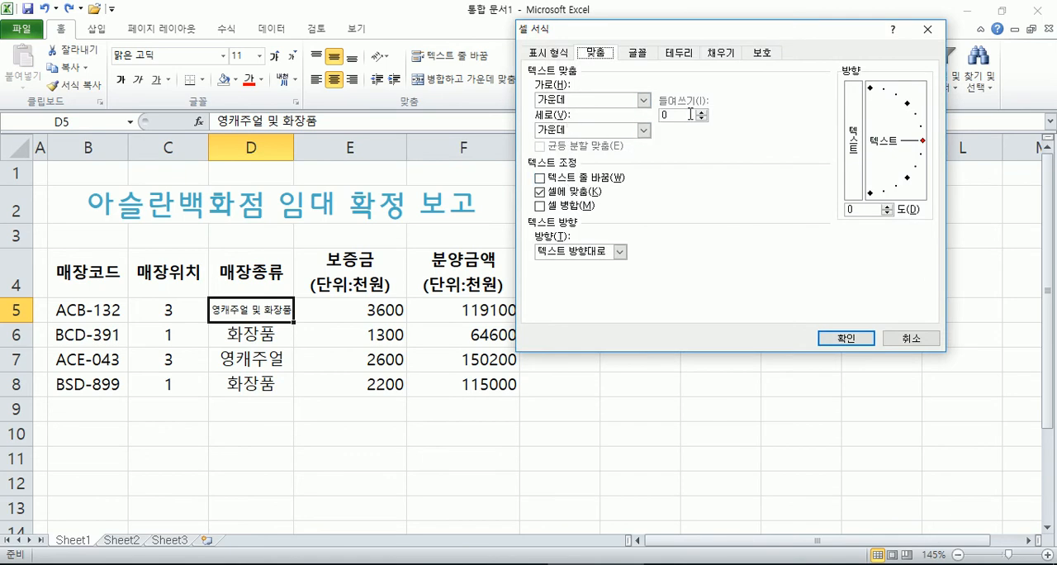
{"action": "left_click", "coordinate": [644, 100]}
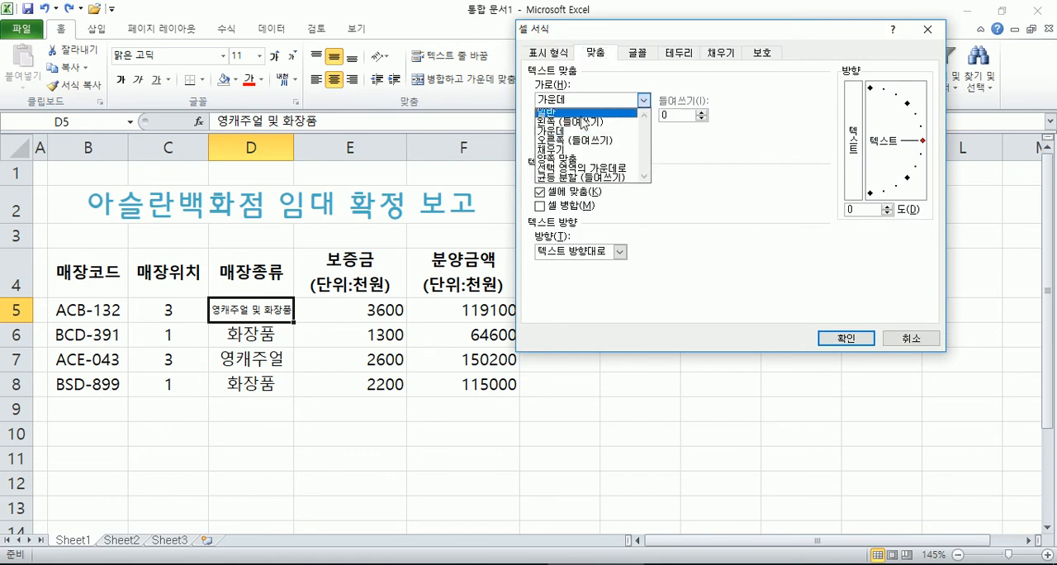
{"action": "left_click", "coordinate": [571, 177]}
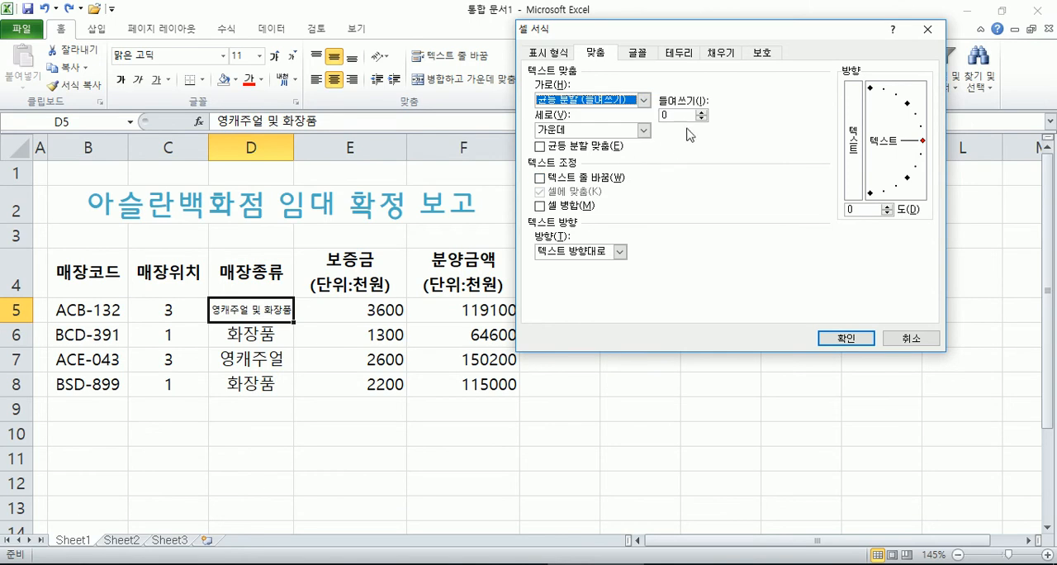
{"action": "key", "text": "Return"}
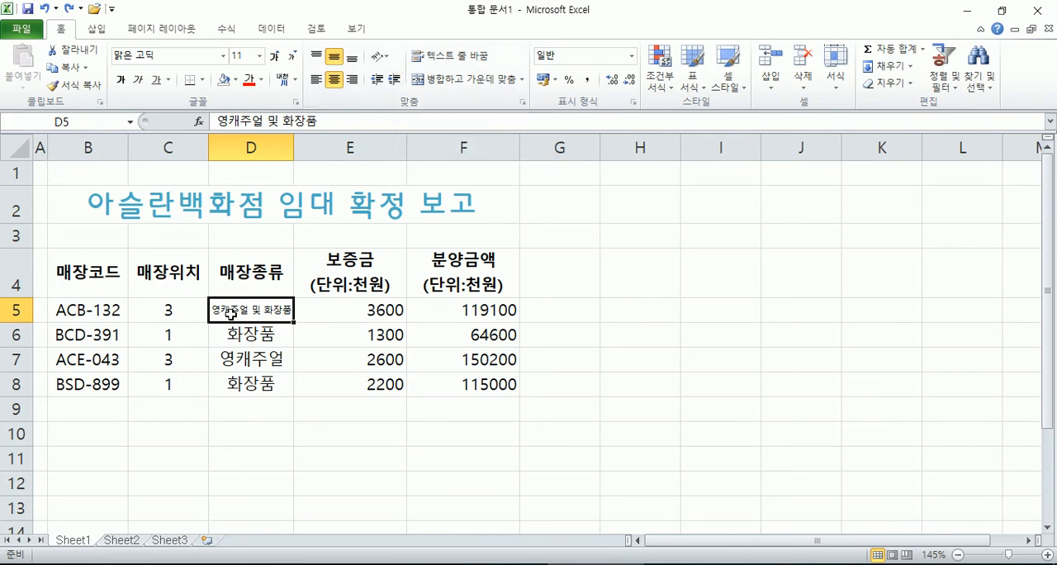
Step: Indent the 매장위치 header in C4 by two levels and autofit column C to it
{"action": "left_click", "coordinate": [175, 277]}
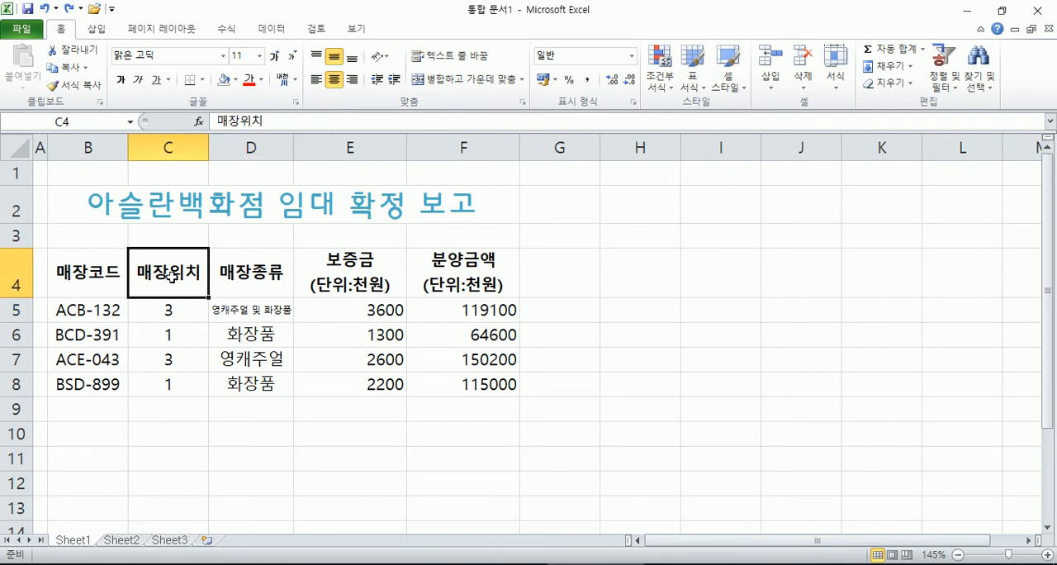
{"action": "left_click", "coordinate": [377, 80]}
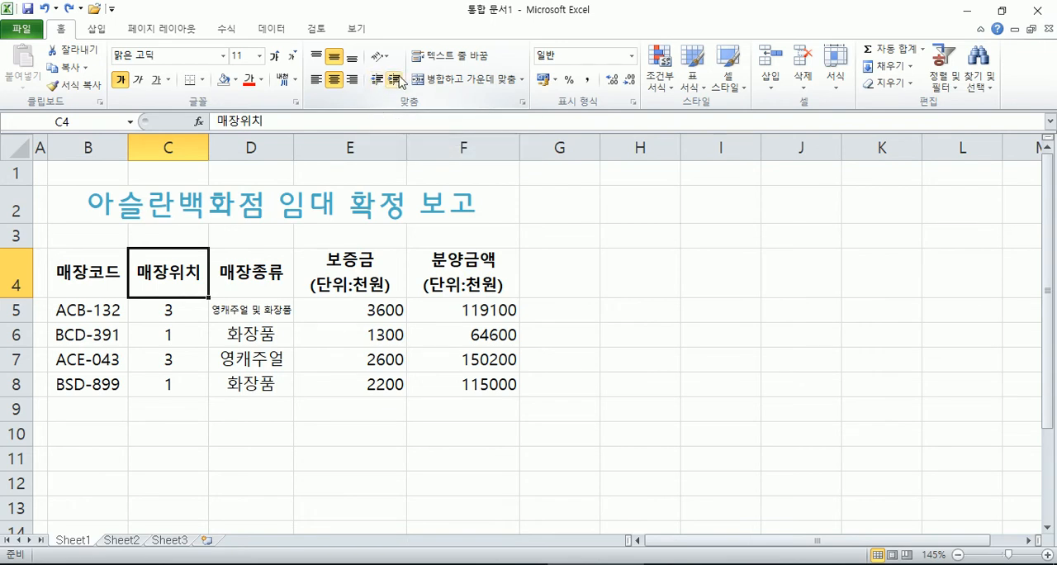
{"action": "left_click", "coordinate": [394, 80]}
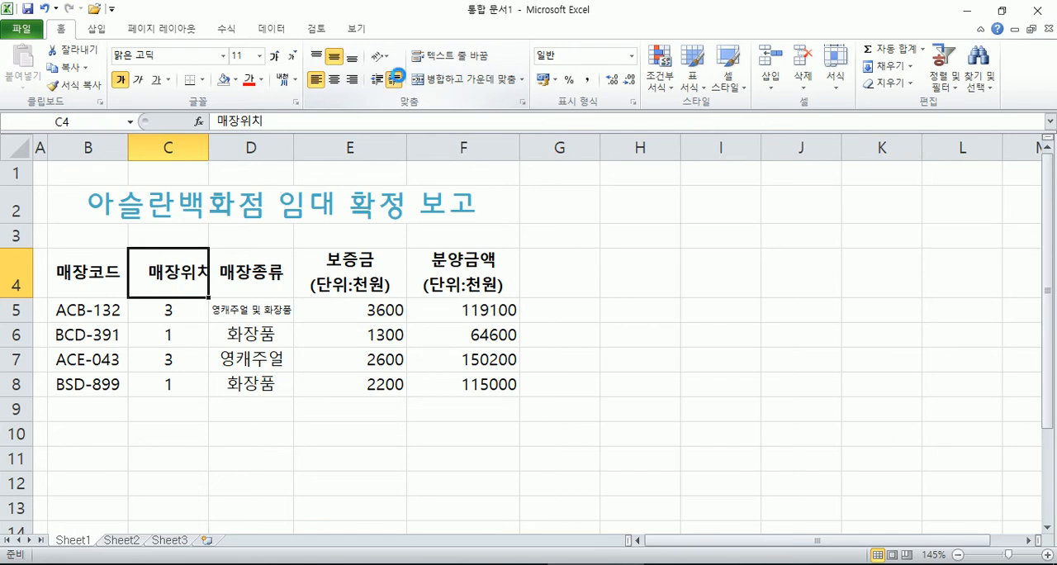
{"action": "left_click", "coordinate": [395, 80]}
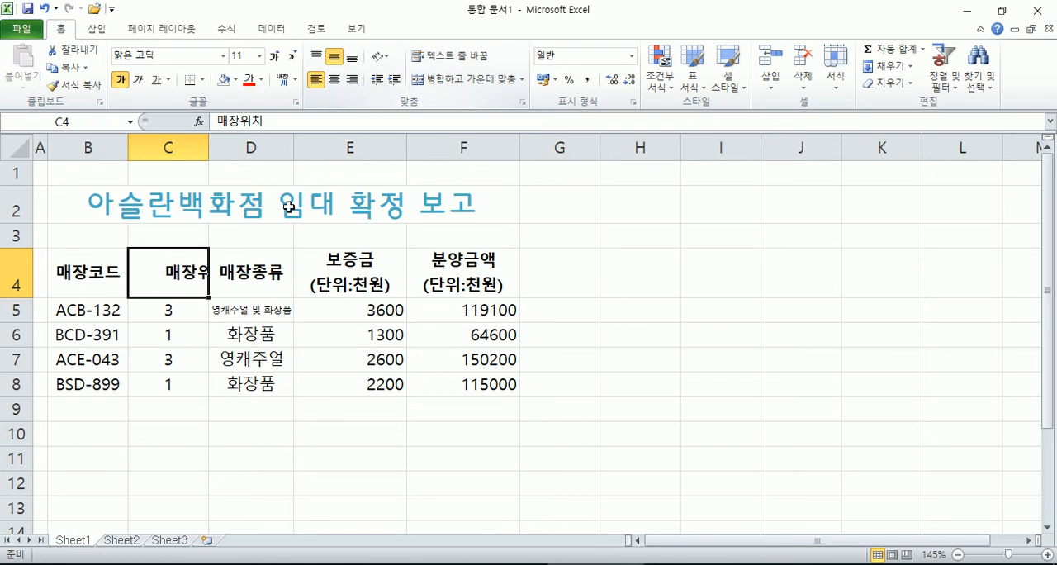
{"action": "double_click", "coordinate": [208, 147]}
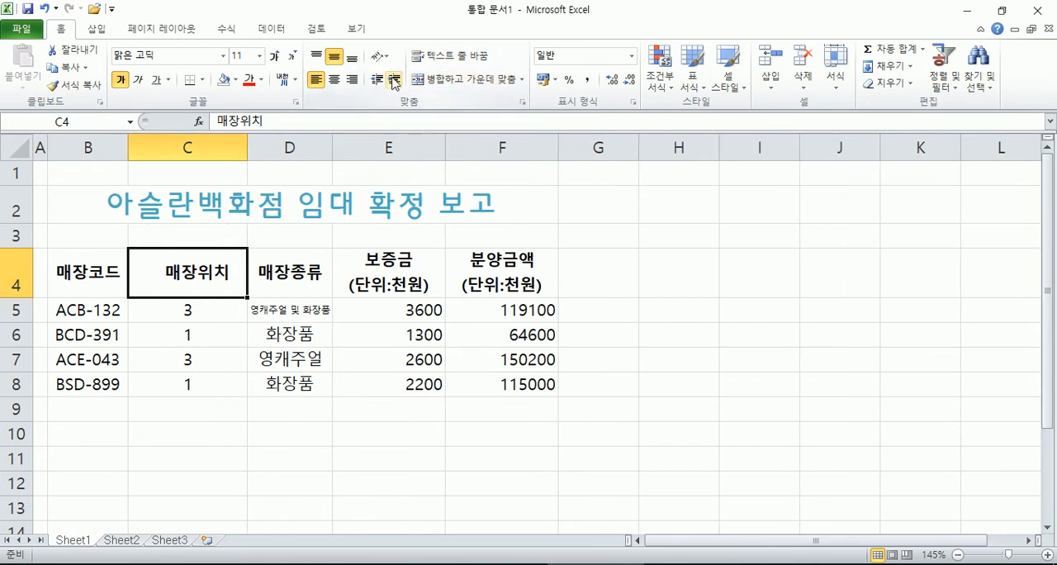
Step: Increase the indent of C4 by one more level, and remove all of its indentation
{"action": "left_click", "coordinate": [395, 80]}
{"action": "left_click", "coordinate": [377, 80]}
{"action": "left_click", "coordinate": [377, 80]}
{"action": "left_click", "coordinate": [377, 80]}
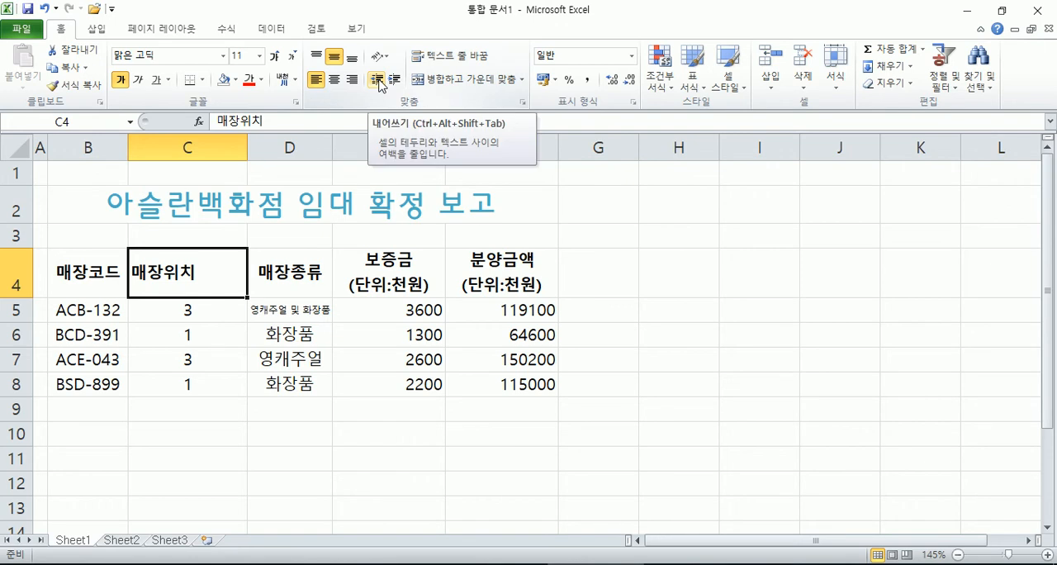
Step: Indent C4 by three levels again and decrease the indent back to the cell's left edge
{"action": "left_click", "coordinate": [395, 80]}
{"action": "left_click", "coordinate": [395, 81]}
{"action": "left_click", "coordinate": [396, 80]}
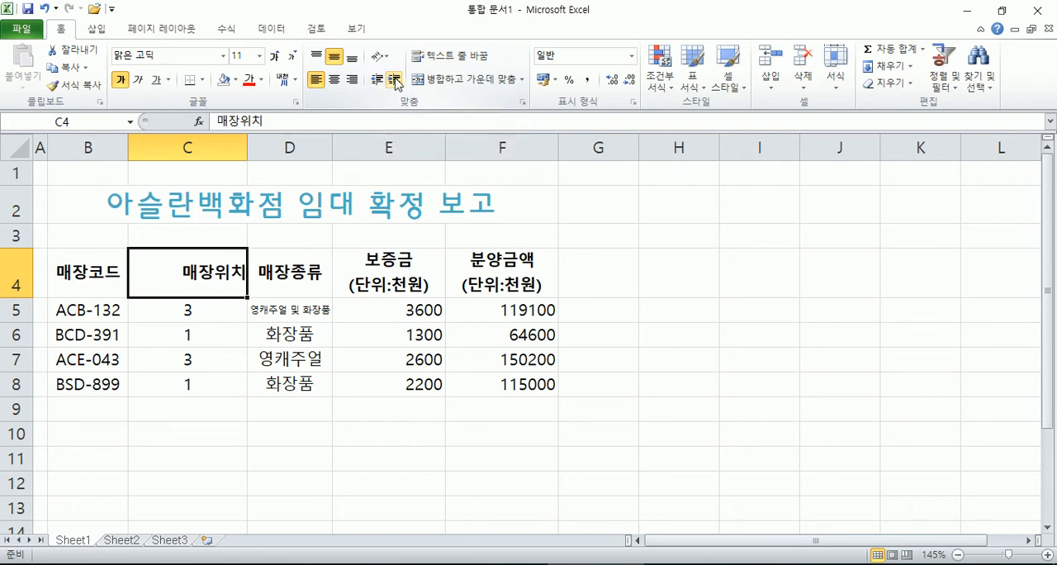
{"action": "left_click", "coordinate": [376, 80]}
{"action": "left_click", "coordinate": [376, 80]}
{"action": "left_click", "coordinate": [376, 80]}
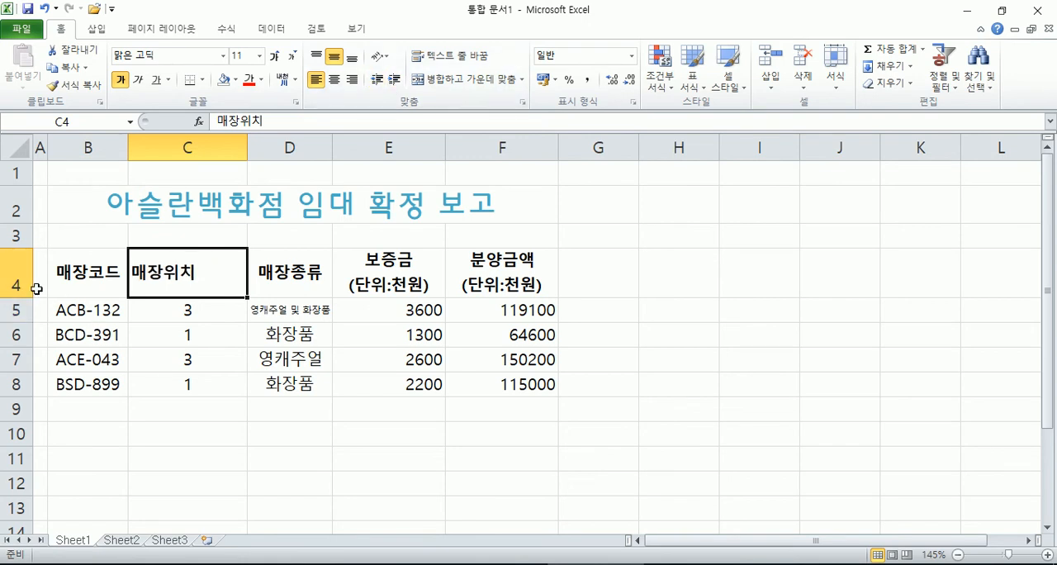
Step: Open a blank document in 한컴오피스 한글 and set its font size to 20 pt
{"action": "left_click", "coordinate": [18, 563]}
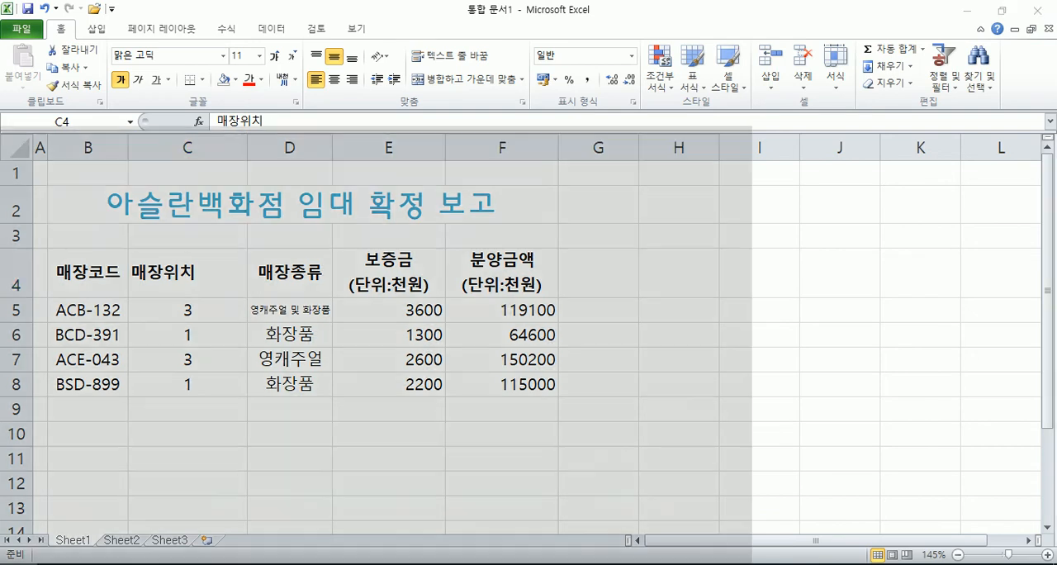
{"action": "left_click", "coordinate": [550, 444]}
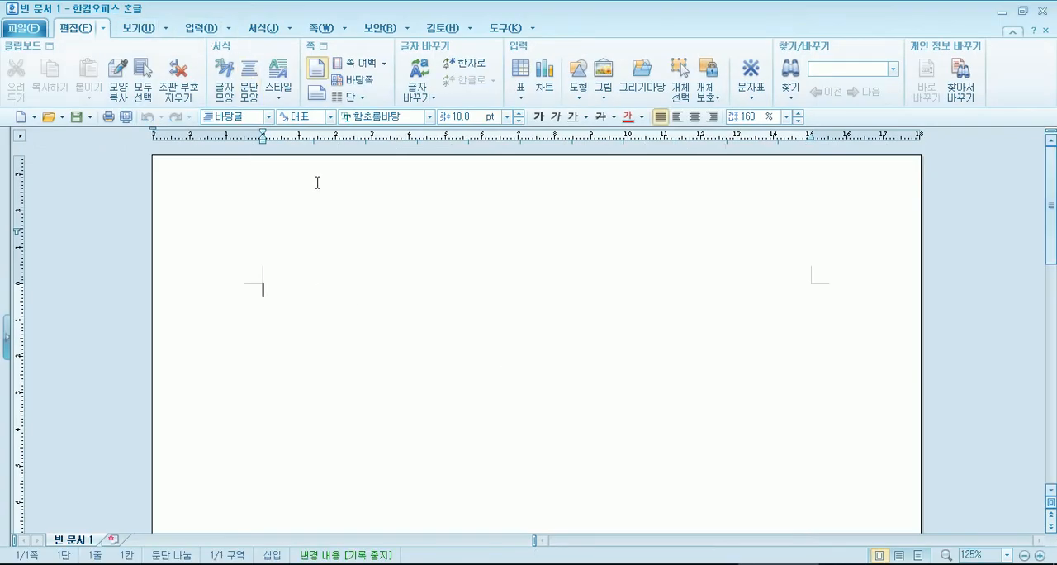
{"action": "left_click", "coordinate": [506, 116]}
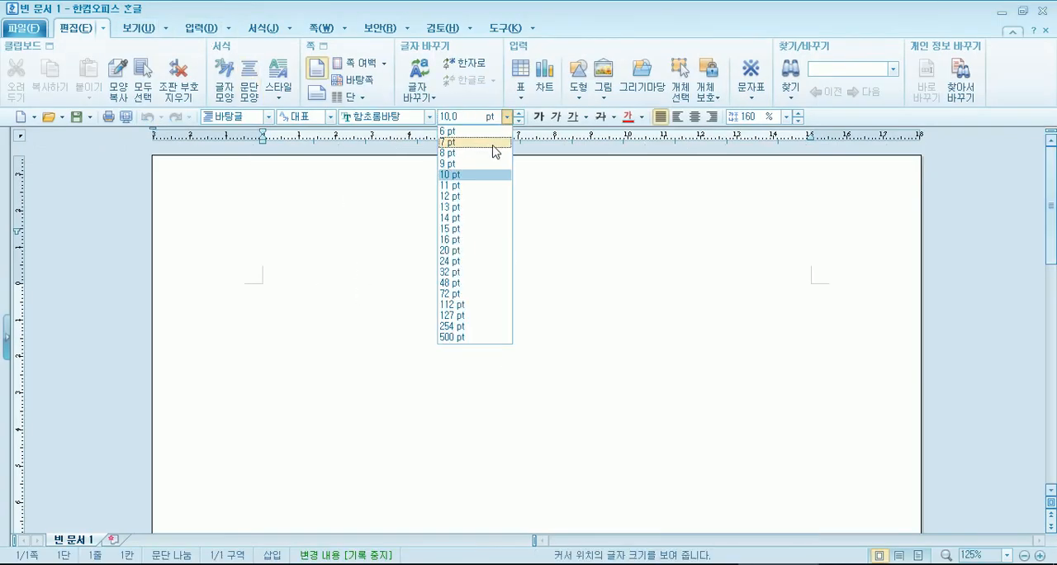
{"action": "left_click", "coordinate": [466, 251]}
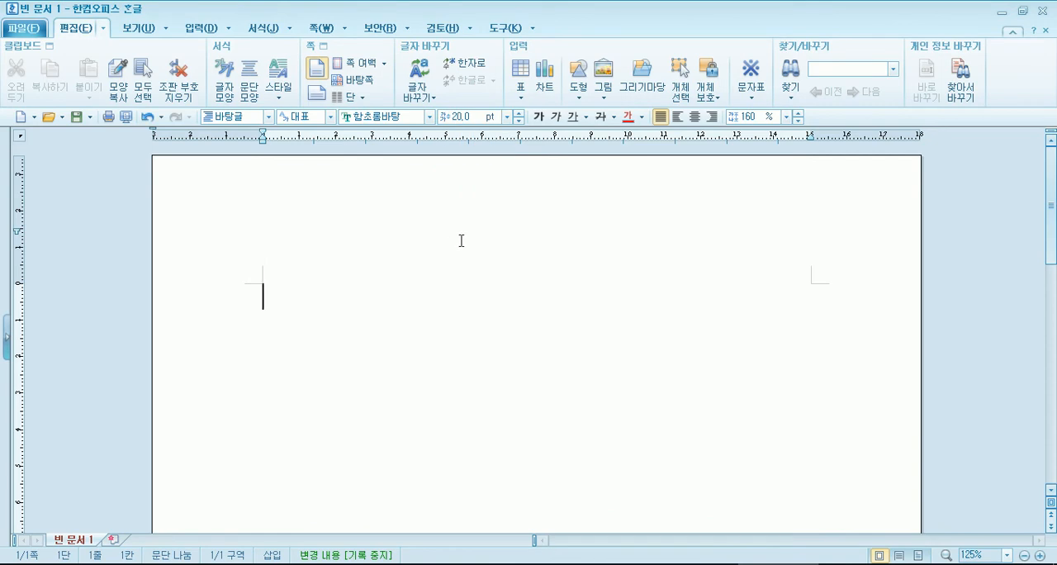
Step: Write the sample sentence "아버지는 나귀타고 장에 가시고 할머니는 건너마을 아저씨댁에" in the blank document
{"action": "type", "text": "아버지는 나귀타고 장ㅇㅔ 가시고 할머니는 건너"}
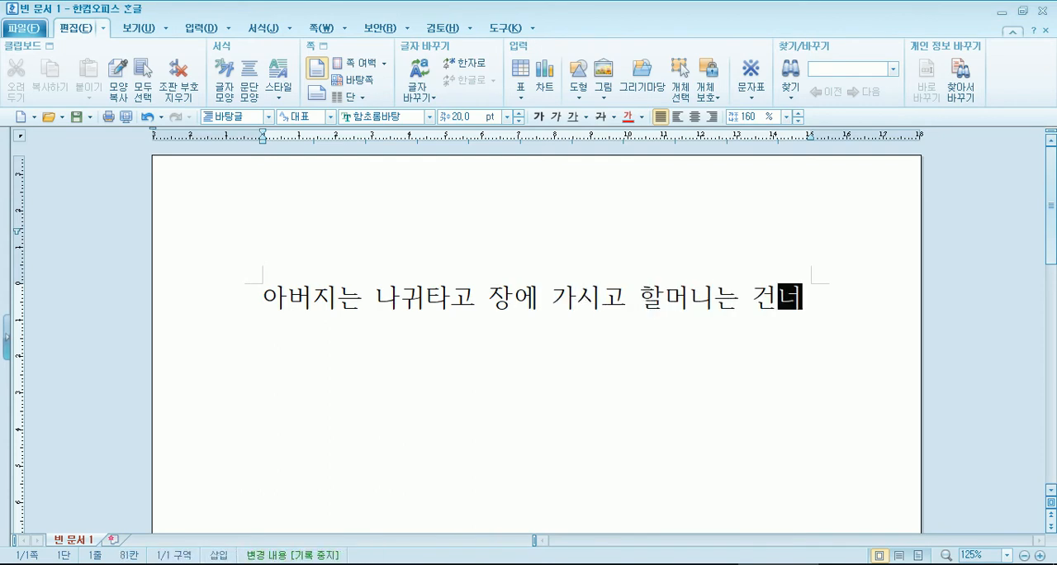
{"action": "type", "text": " 마을 압ㅓ"}
{"action": "key", "text": "BackSpace"}
{"action": "key", "text": "BackSpace"}
{"action": "key", "text": "BackSpace"}
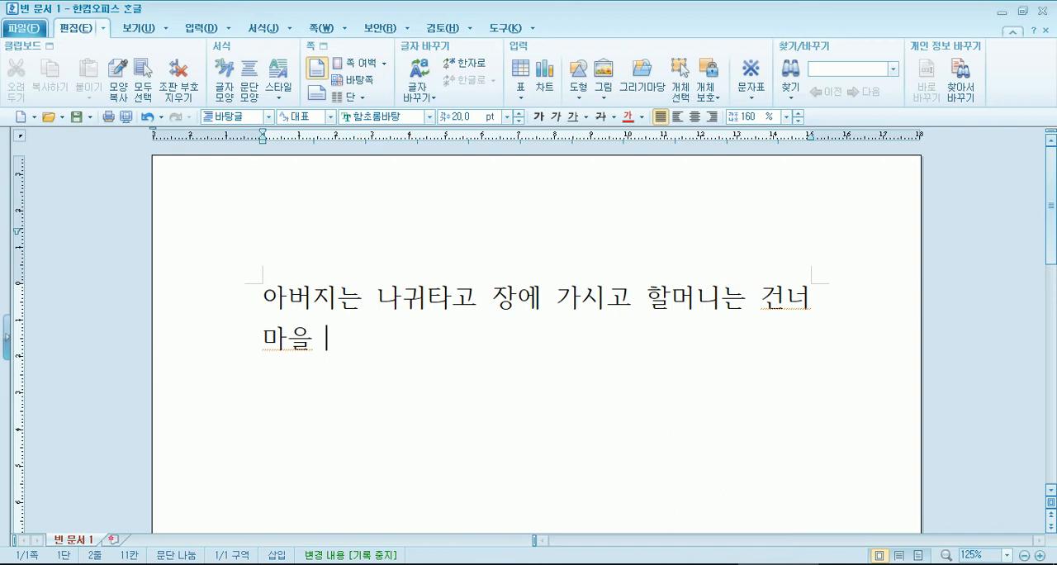
{"action": "type", "text": "아저씨"}
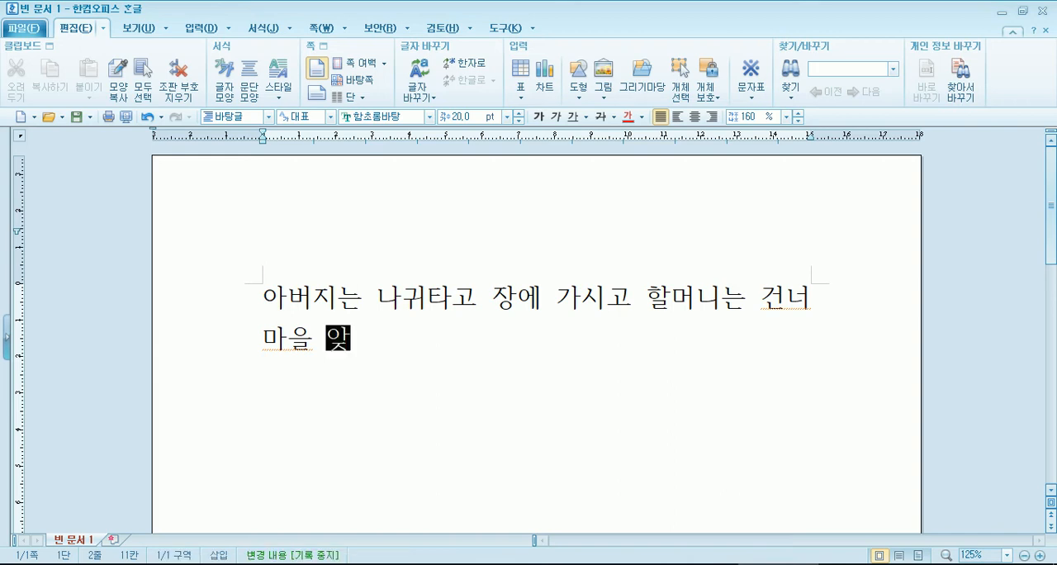
{"action": "type", "text": "댁에"}
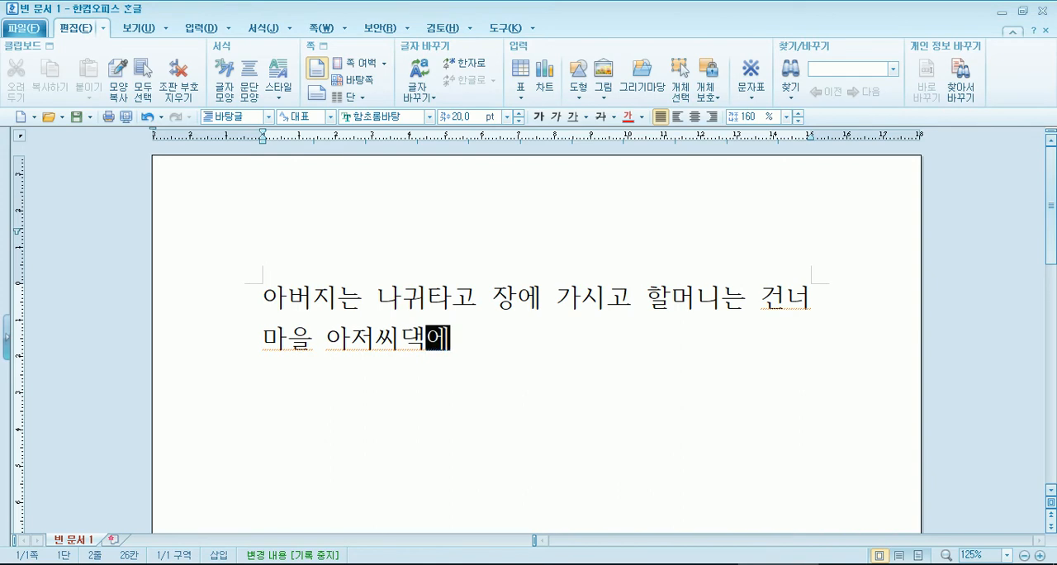
{"action": "key", "text": "Return"}
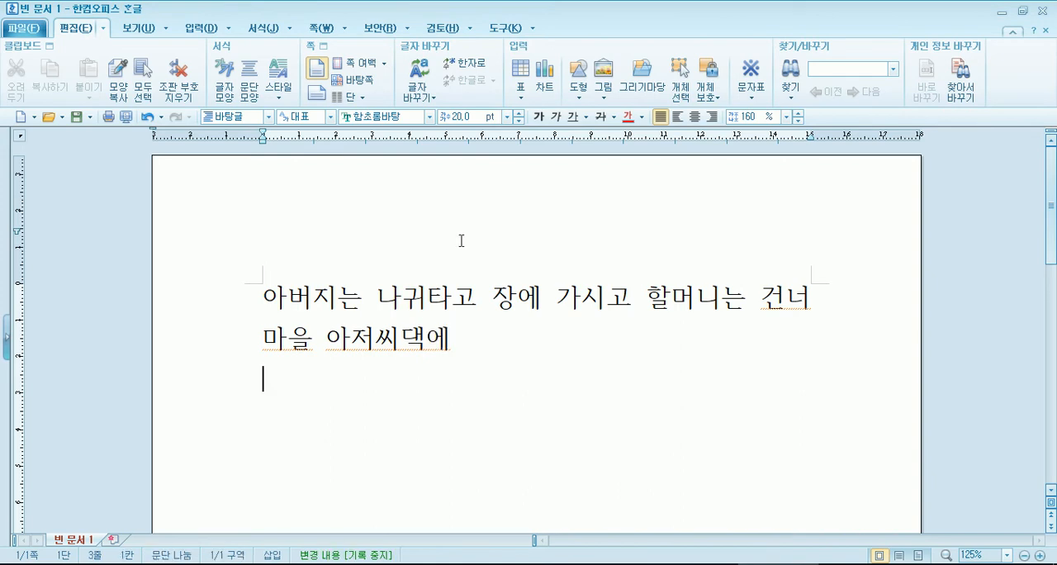
Step: Copy the whole sample sentence and paste it twice at its end to form one longer paragraph
{"action": "left_click", "coordinate": [270, 297]}
{"action": "left_click_drag", "start_coordinate": [269, 298], "coordinate": [275, 352]}
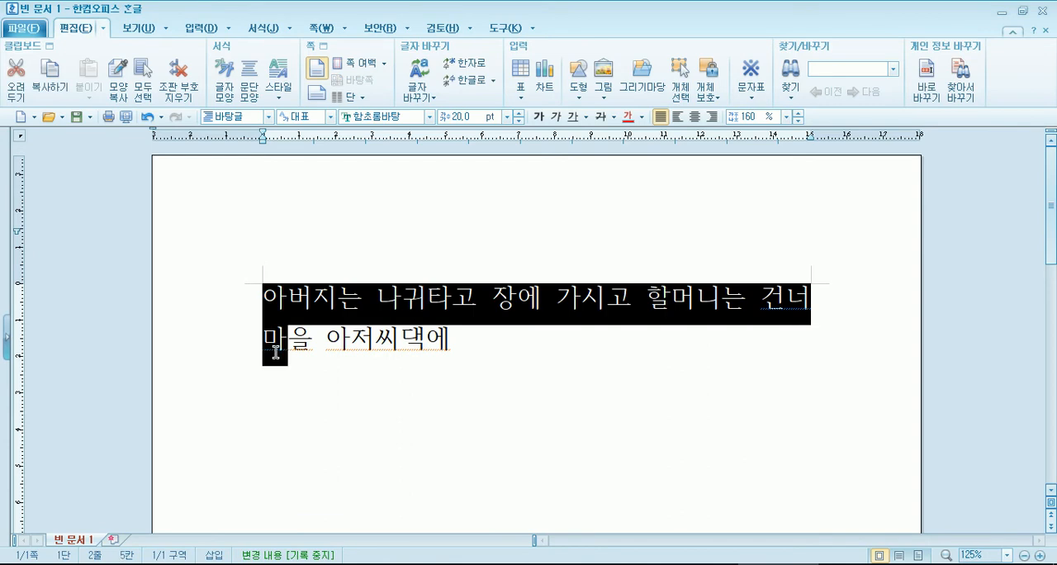
{"action": "left_click", "coordinate": [487, 336]}
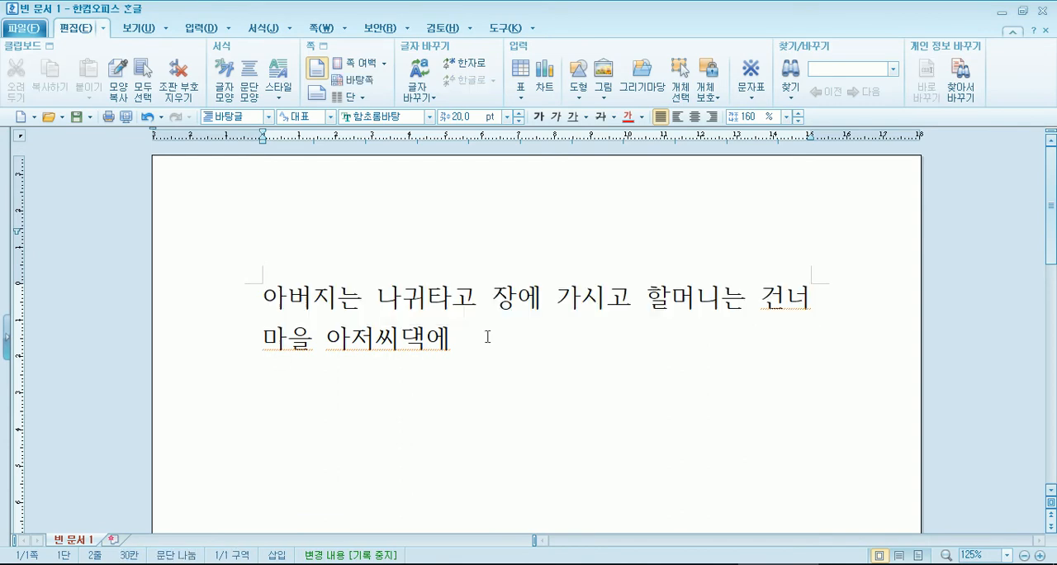
{"action": "key", "text": "ctrl+a"}
{"action": "key", "text": "ctrl+c"}
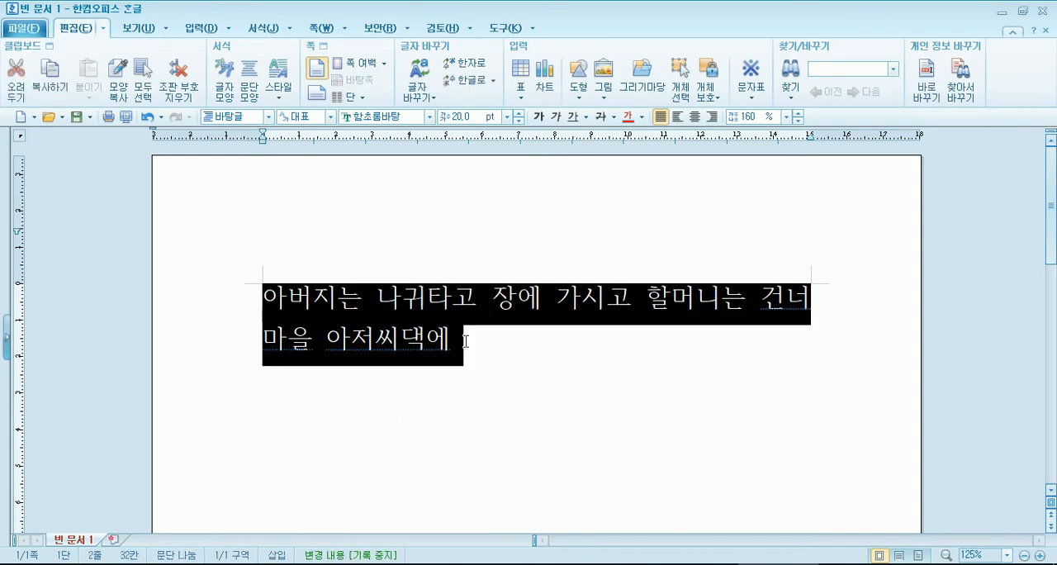
{"action": "left_click", "coordinate": [482, 347]}
{"action": "key", "text": "ctrl+v"}
{"action": "key", "text": "ctrl+v"}
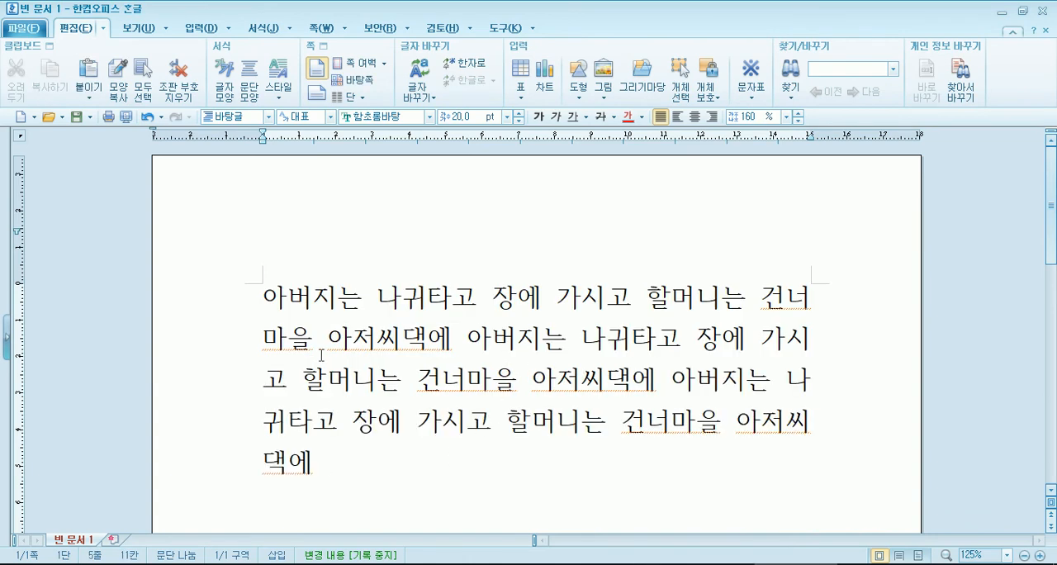
Step: Push the paragraph's first line in with leading spaces, and delete those spaces again
{"action": "key", "text": "ctrl+Home"}
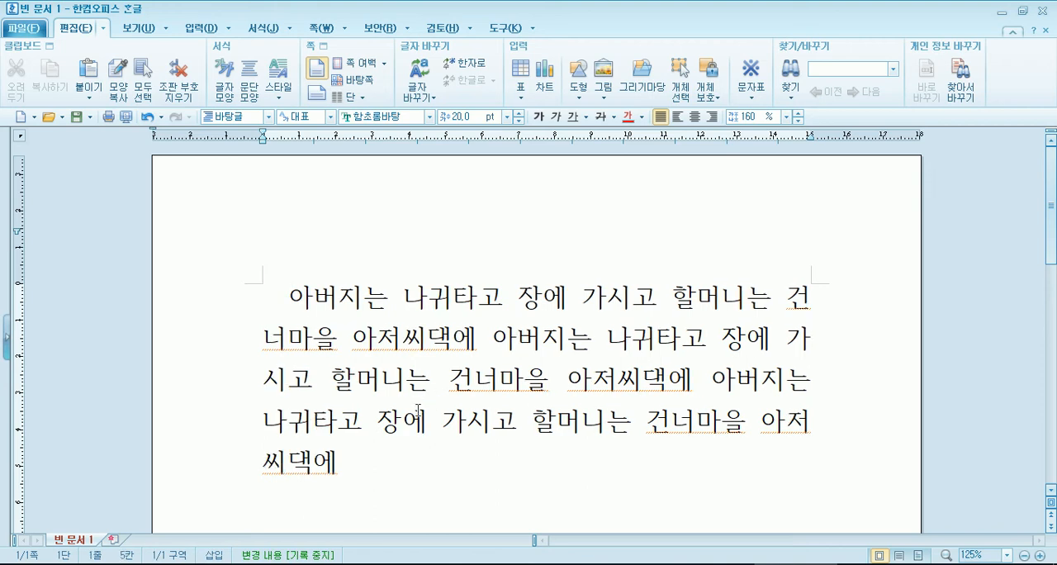
{"action": "key", "text": "BackSpace"}
{"action": "key", "text": "BackSpace"}
{"action": "key", "text": "BackSpace"}
{"action": "key", "text": "BackSpace"}
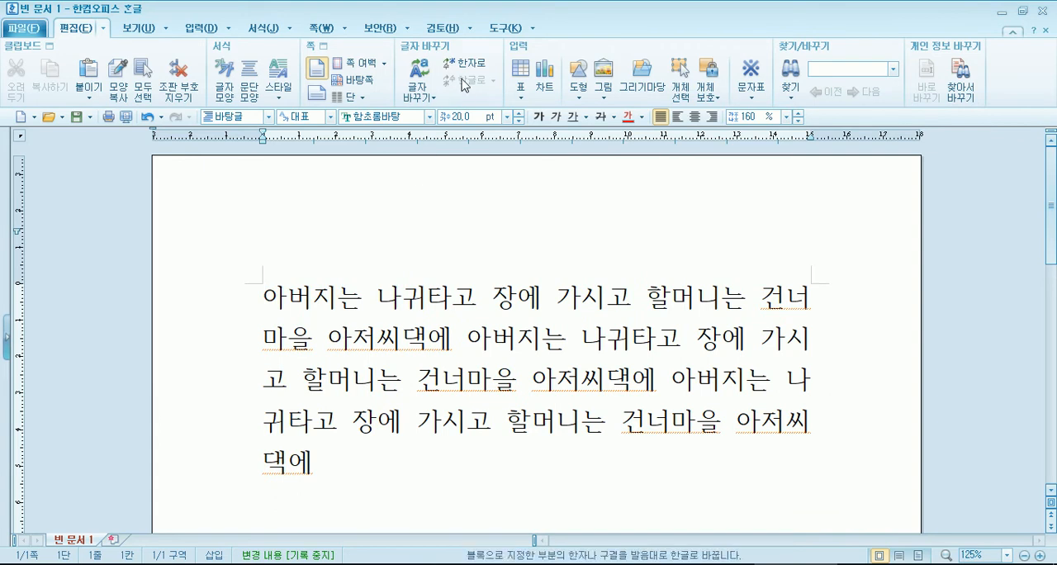
Step: Apply a first-line indent (들여쓰기) to the paragraph in its 문단 모양 settings
{"action": "left_click", "coordinate": [248, 30]}
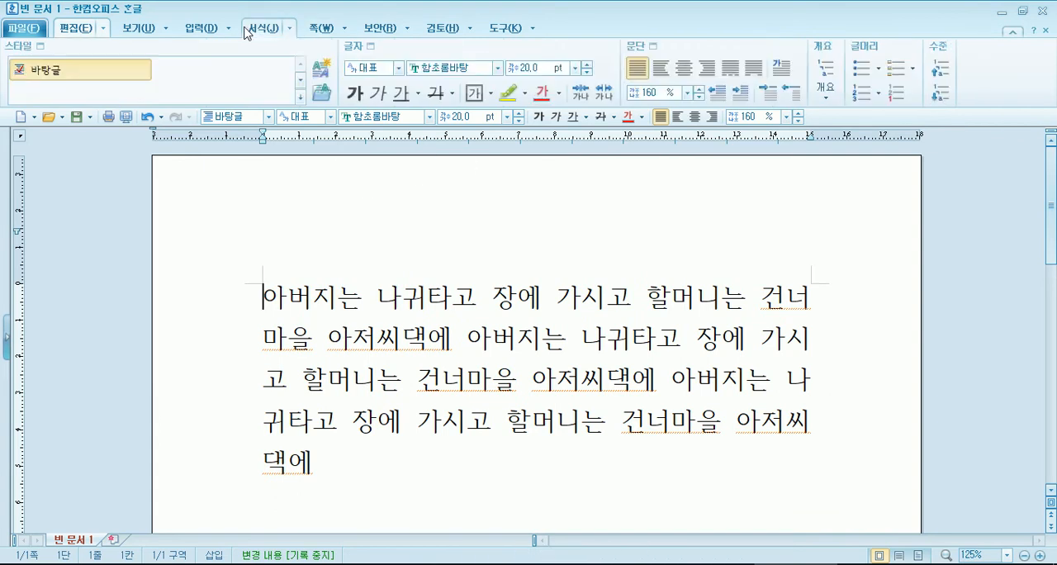
{"action": "left_click", "coordinate": [642, 49]}
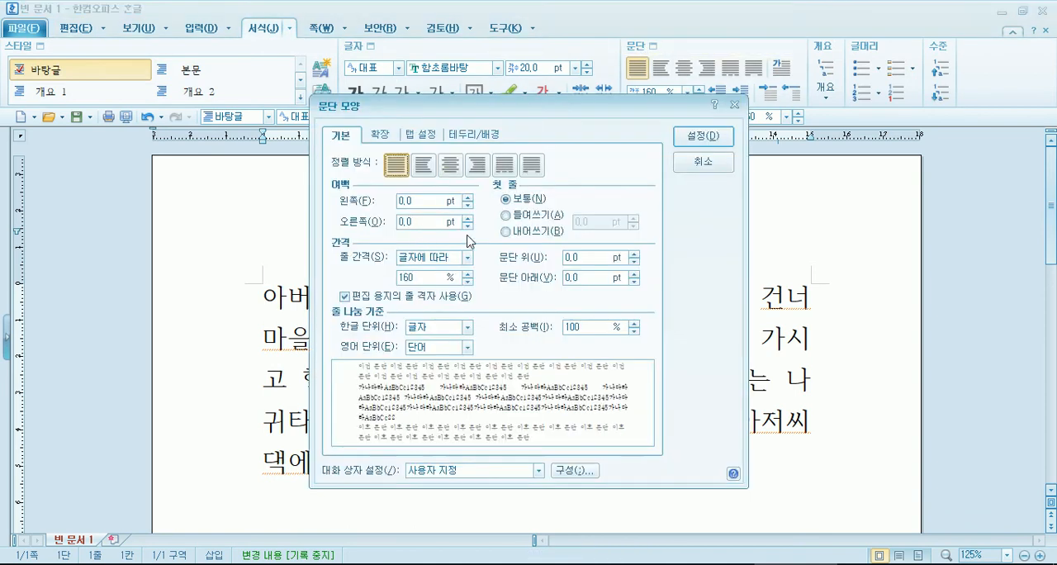
{"action": "left_click", "coordinate": [529, 216]}
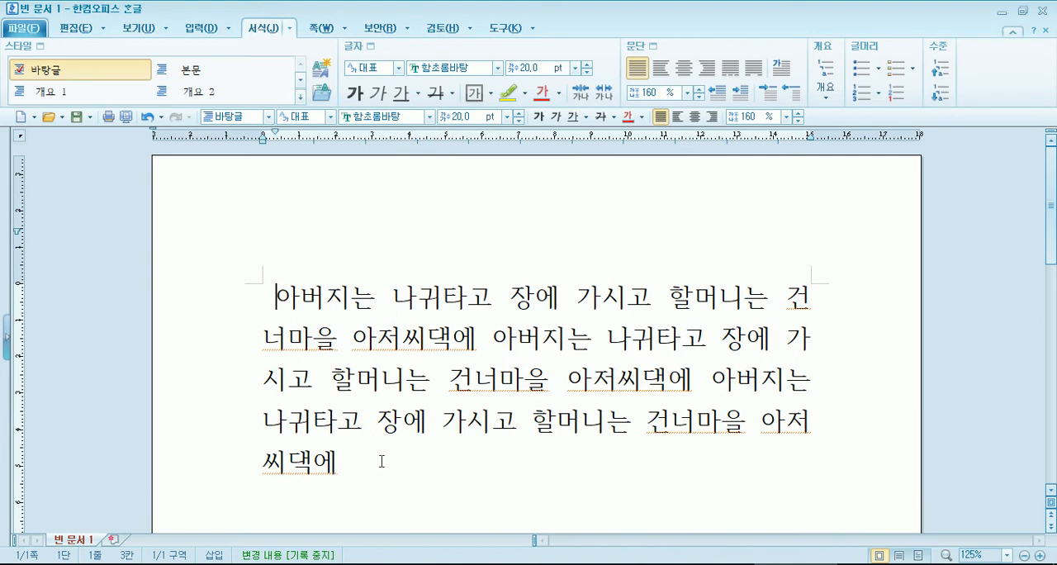
Step: Add a new paragraph reading "안녕하세요?" below the sample paragraph
{"action": "scroll", "coordinate": [389, 425], "scroll_direction": "down", "scroll_amount": 1}
{"action": "left_click", "coordinate": [373, 364]}
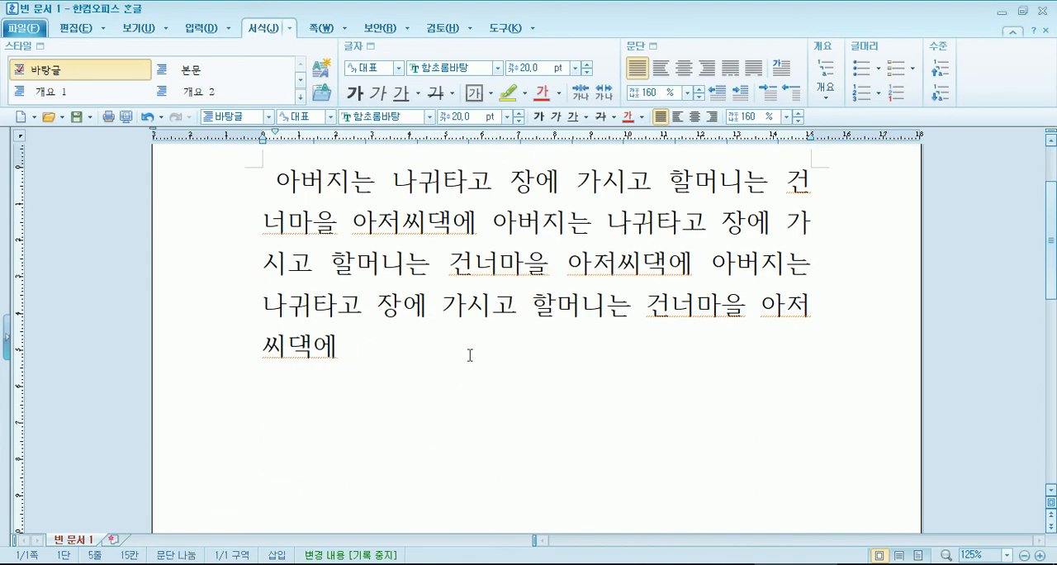
{"action": "key", "text": "Return"}
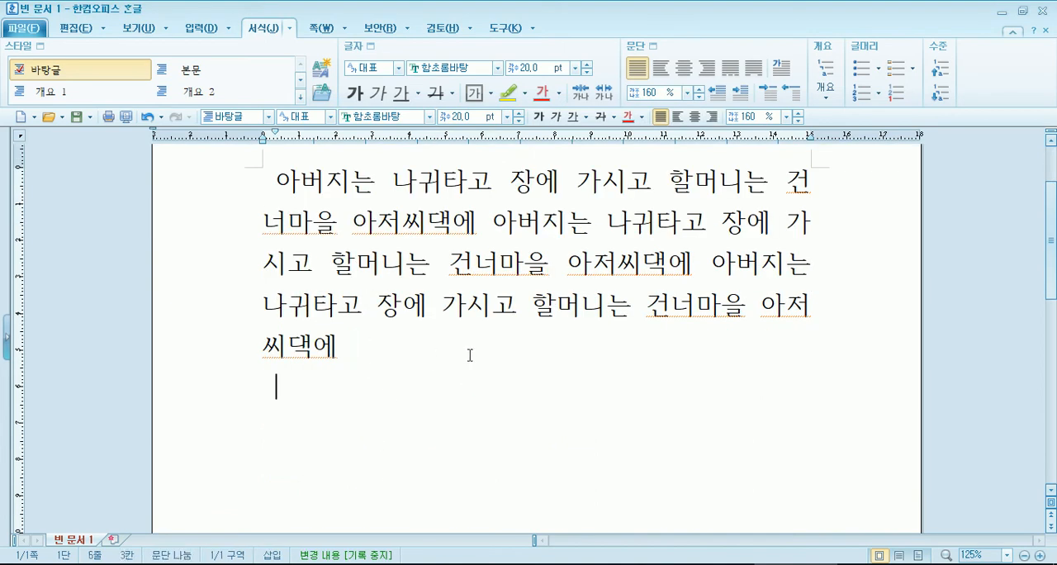
{"action": "type", "text": "안녕하셍"}
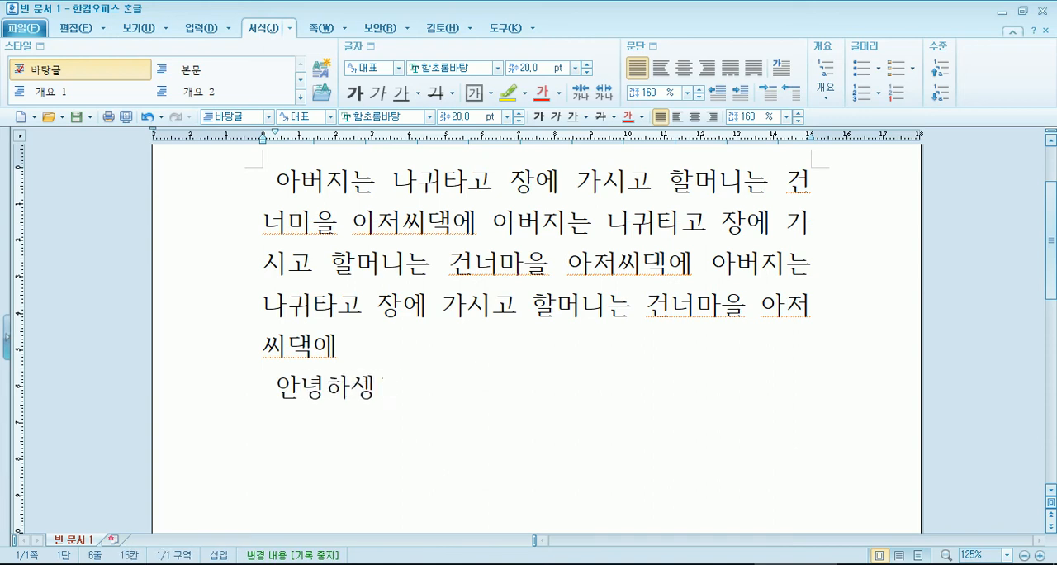
{"action": "type", "text": "요?"}
{"action": "key", "text": "Home"}
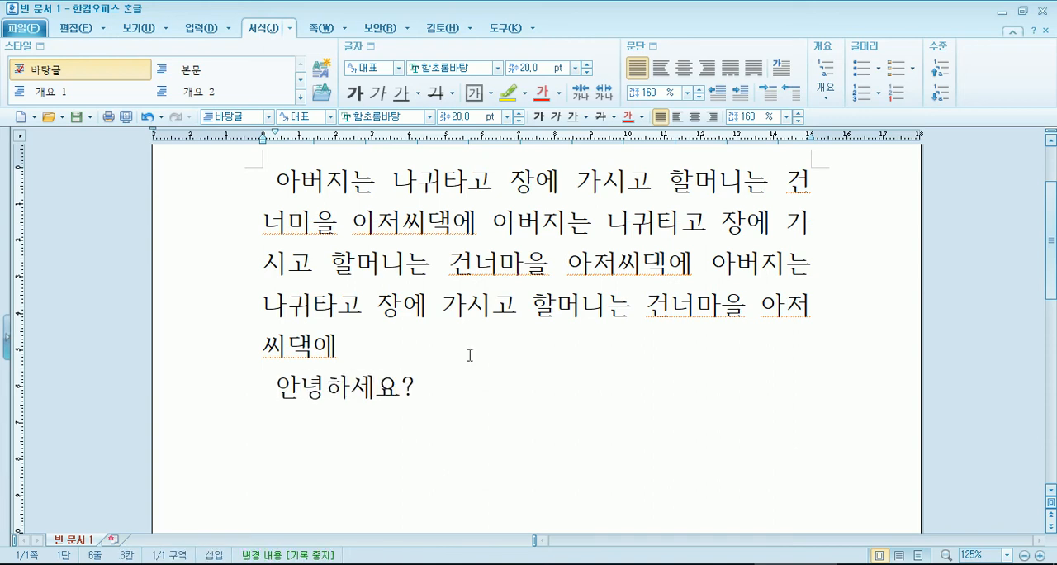
{"action": "key", "text": "End"}
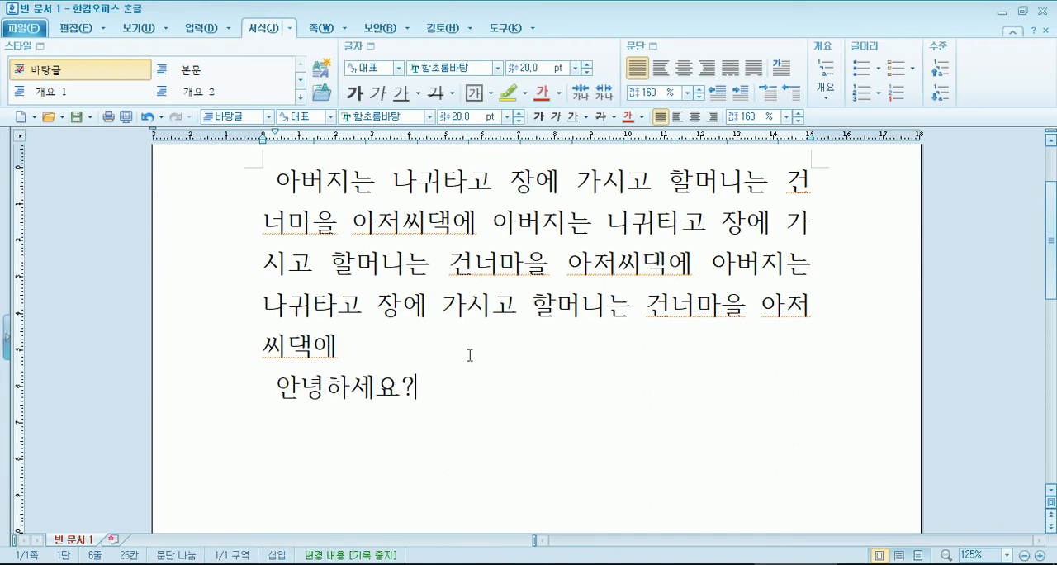
Step: Increase the first-line indent (들여쓰기) of all the text to one full character width, keeping the font size
{"action": "key", "text": "ctrl+a"}
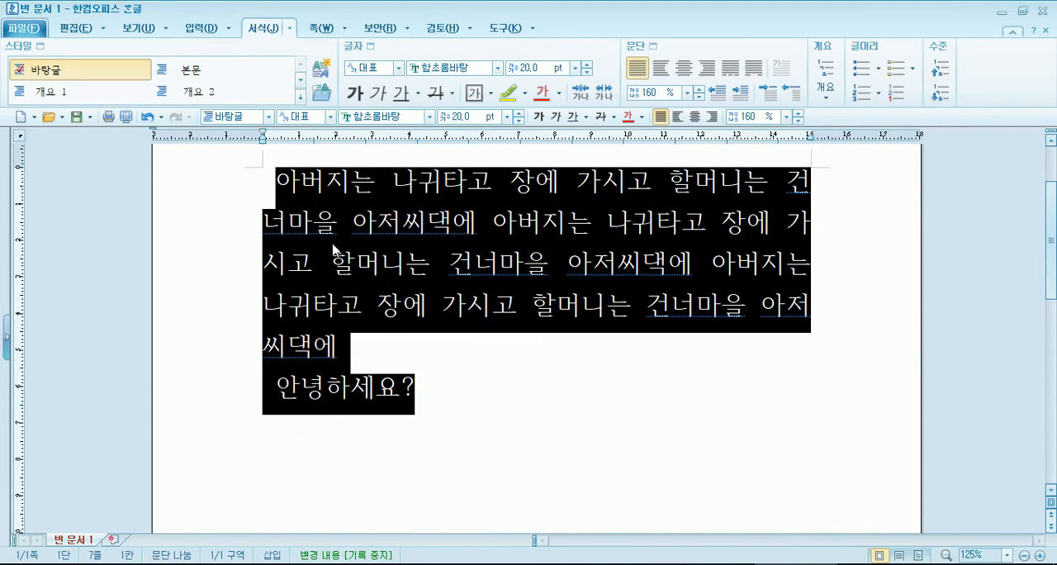
{"action": "left_click", "coordinate": [506, 117]}
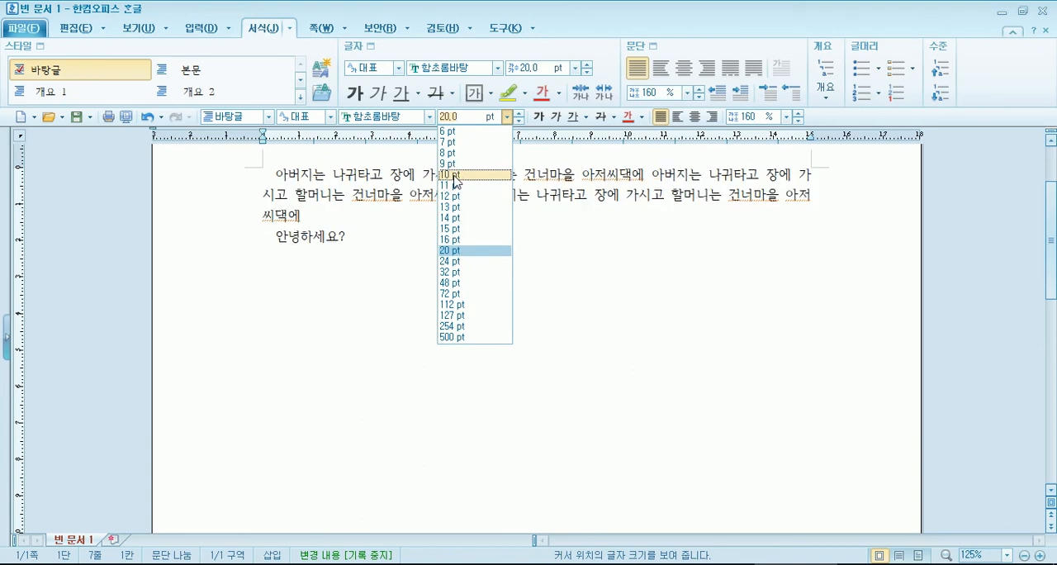
{"action": "key", "text": "Escape"}
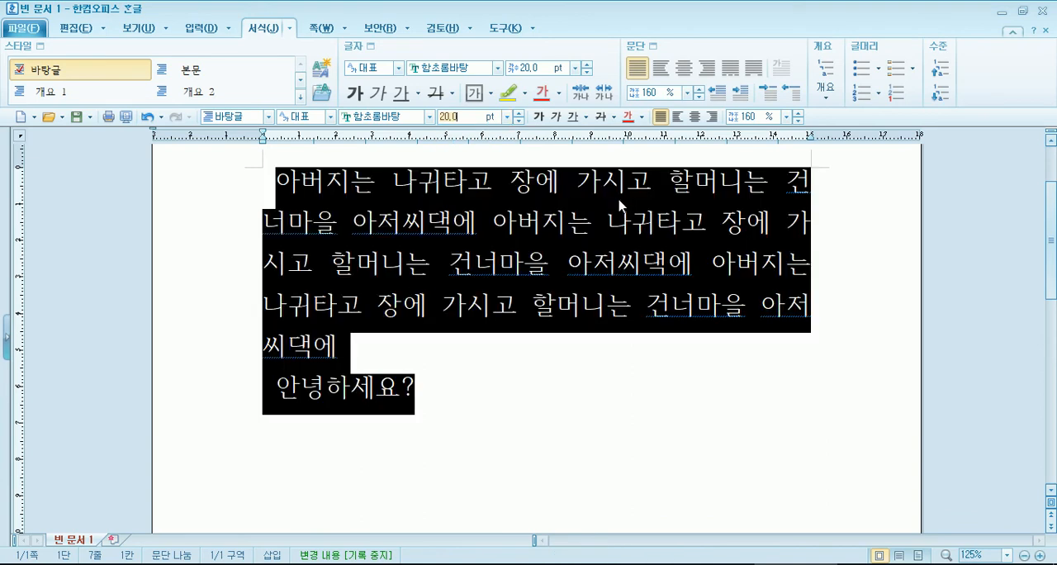
{"action": "left_click", "coordinate": [652, 46]}
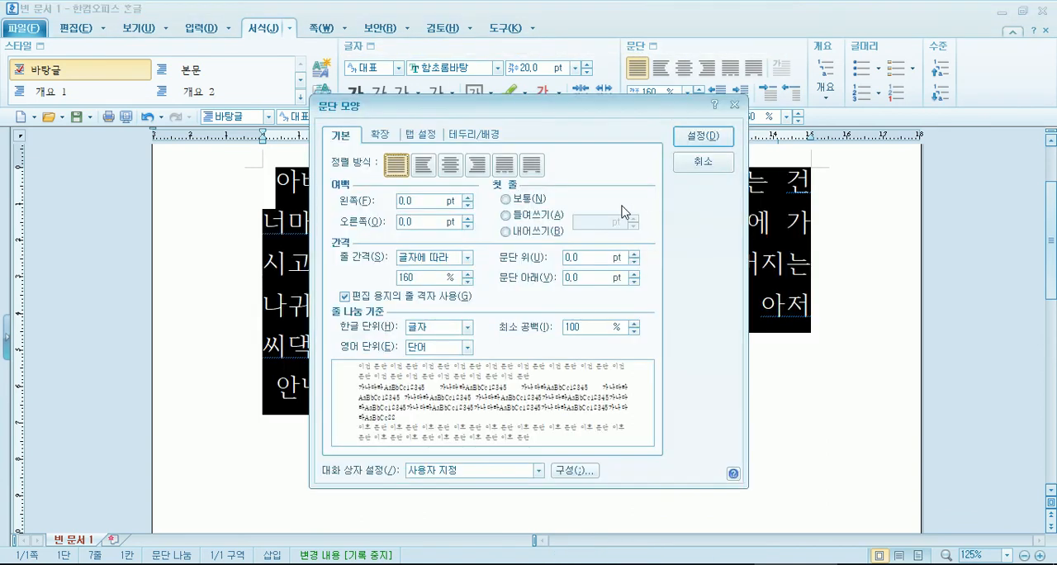
{"action": "left_click", "coordinate": [505, 214]}
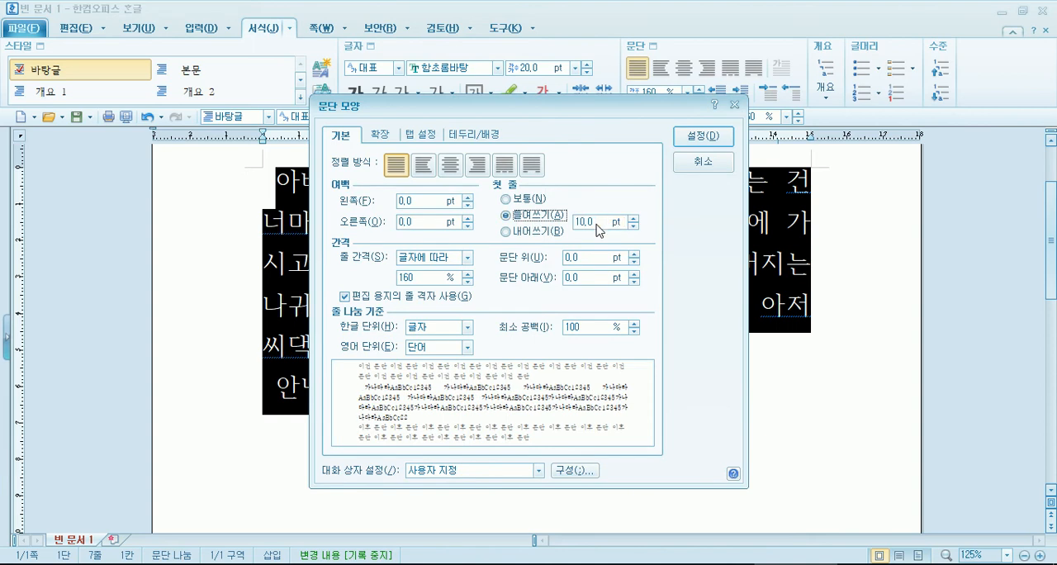
{"action": "key", "text": "Return"}
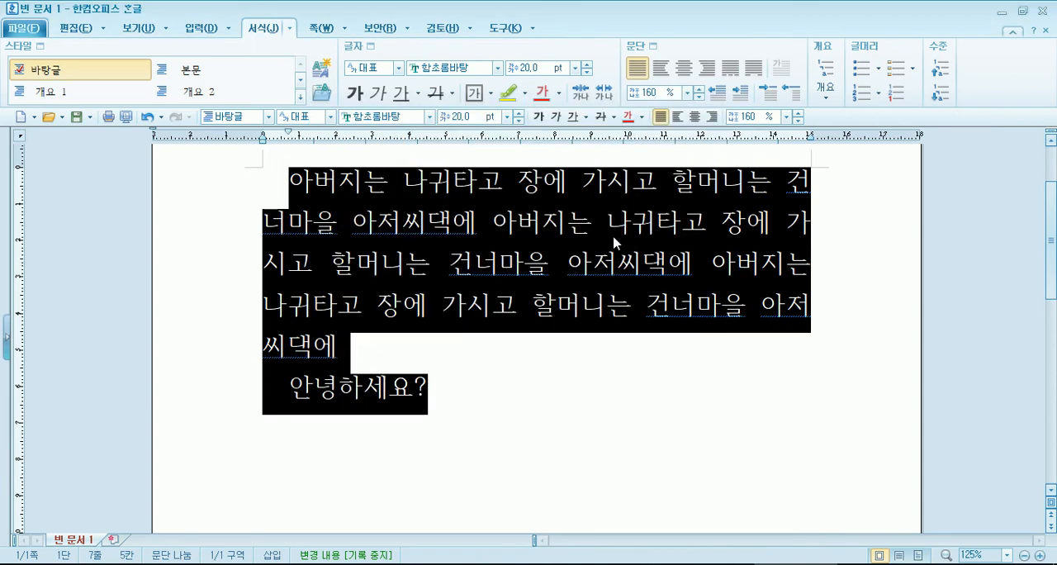
Step: Change the first-line setting of all the text to a hanging indent (내어쓰기) of 20 pt
{"action": "left_click", "coordinate": [256, 179]}
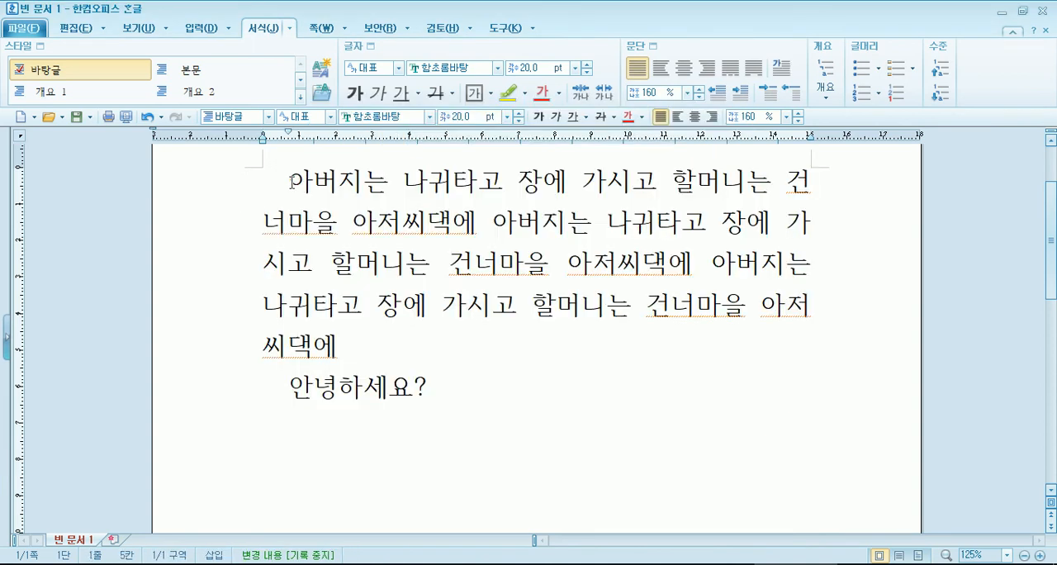
{"action": "scroll", "coordinate": [290, 179], "scroll_direction": "up", "scroll_amount": 1}
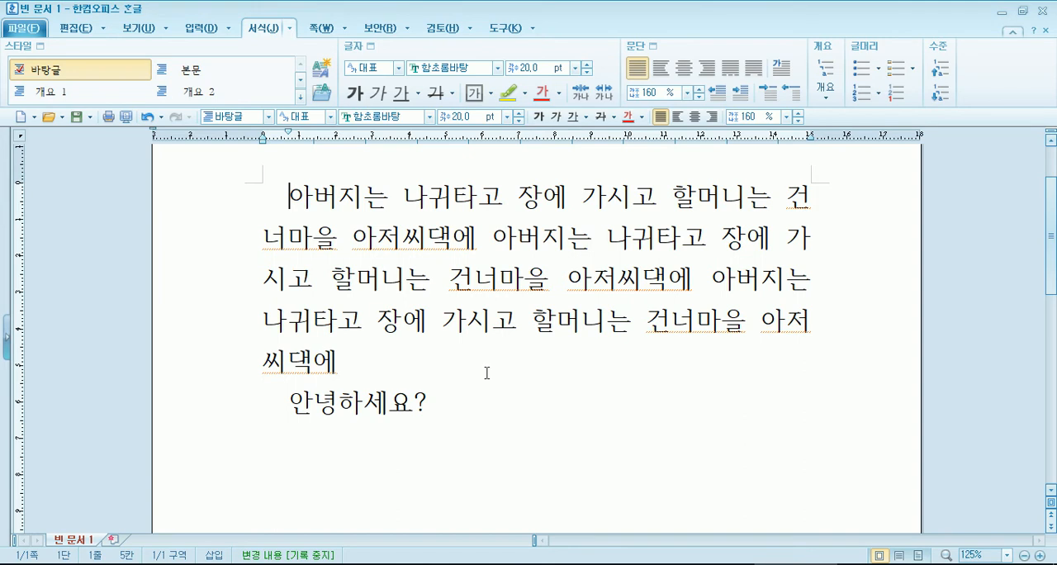
{"action": "key", "text": "ctrl+a"}
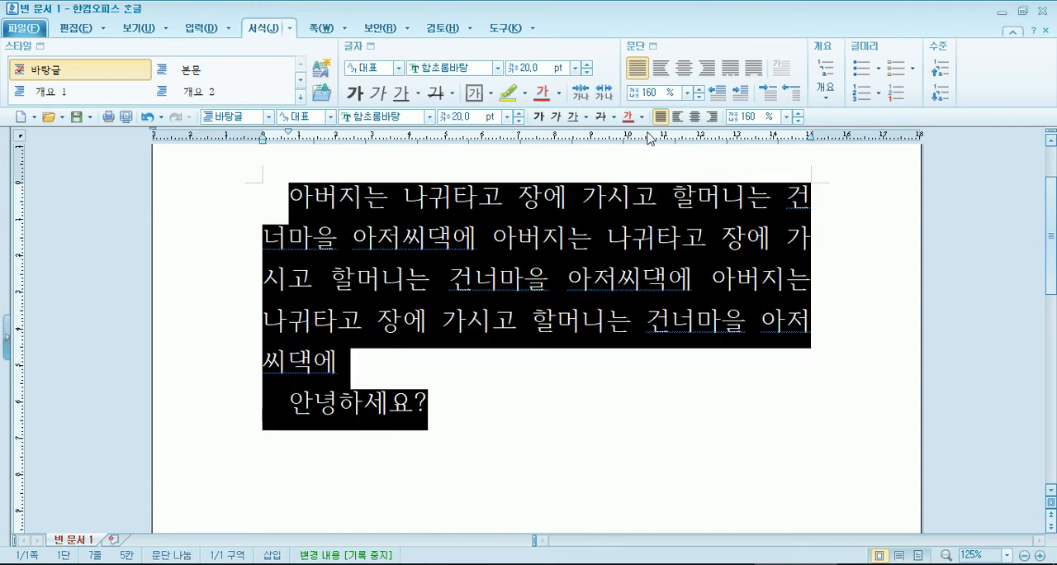
{"action": "left_click", "coordinate": [653, 46]}
{"action": "left_click", "coordinate": [531, 233]}
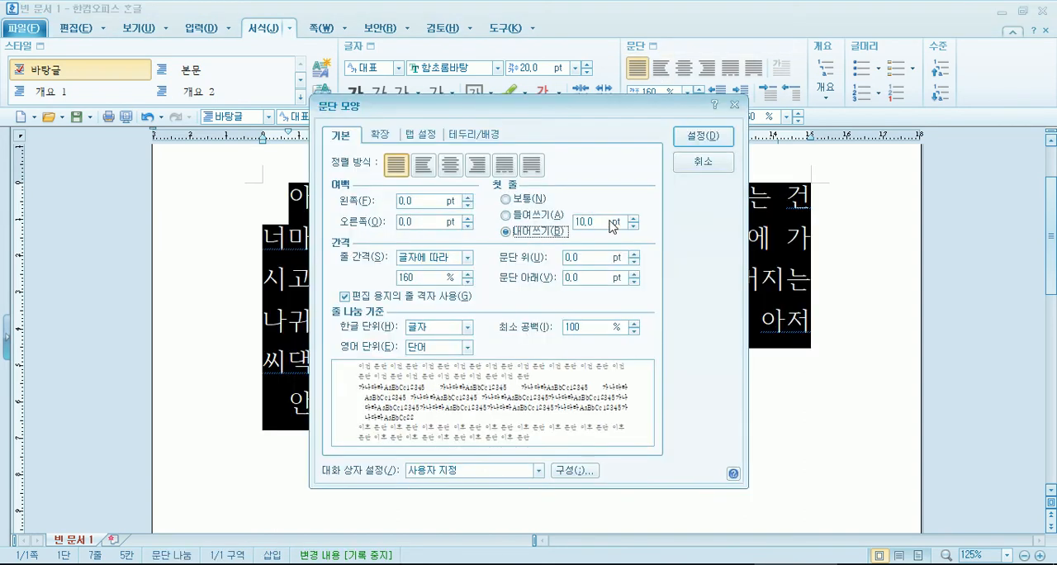
{"action": "double_click", "coordinate": [602, 222]}
{"action": "type", "text": "20"}
{"action": "key", "text": "Return"}
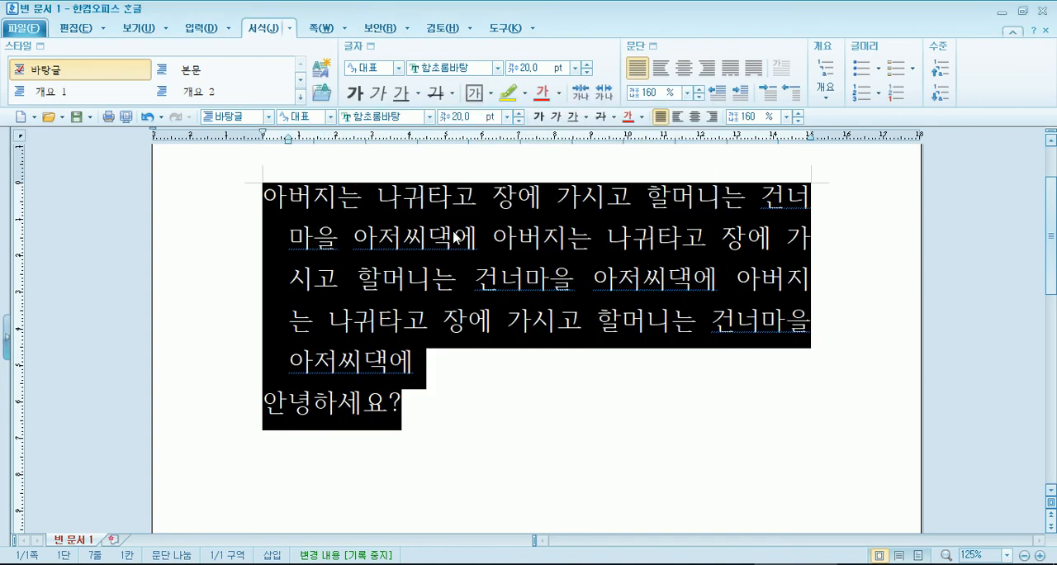
Step: Undo the latest indent changes on the whole text, and switch back to the lease report worksheet in Excel
{"action": "left_click", "coordinate": [272, 222]}
{"action": "left_click", "coordinate": [249, 199]}
{"action": "left_click", "coordinate": [285, 199]}
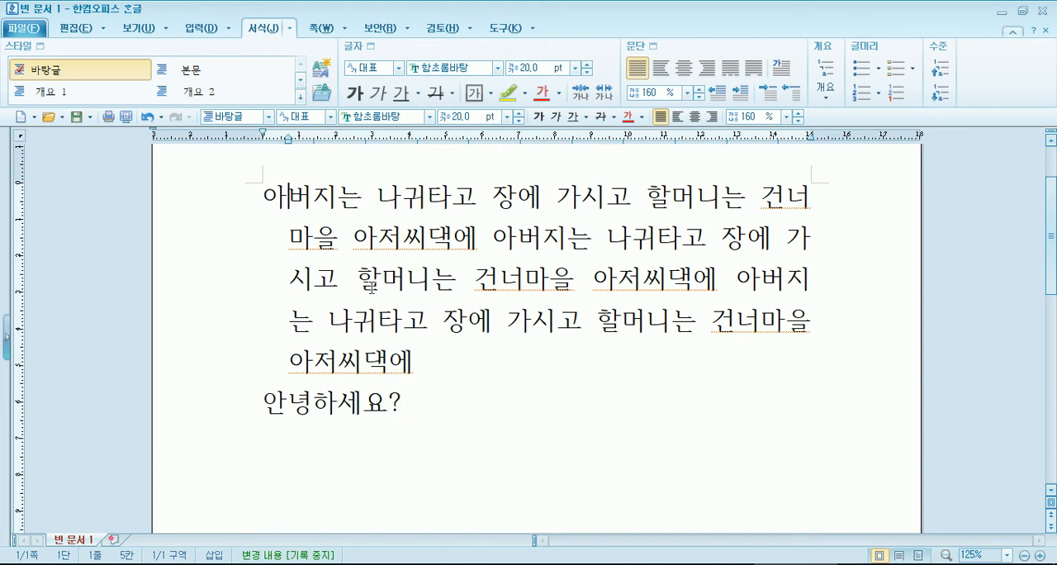
{"action": "left_click", "coordinate": [417, 365]}
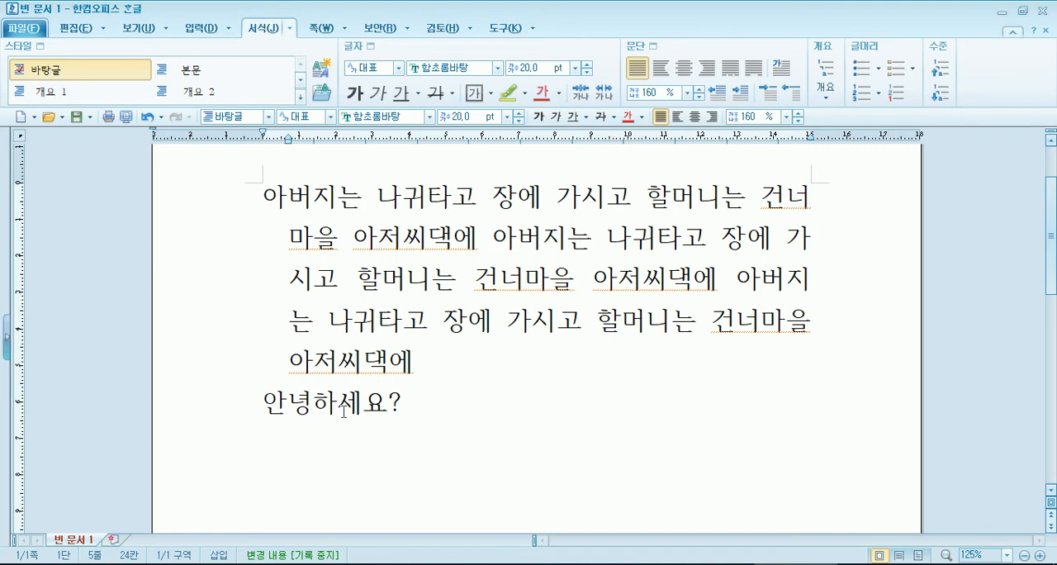
{"action": "left_click", "coordinate": [262, 403]}
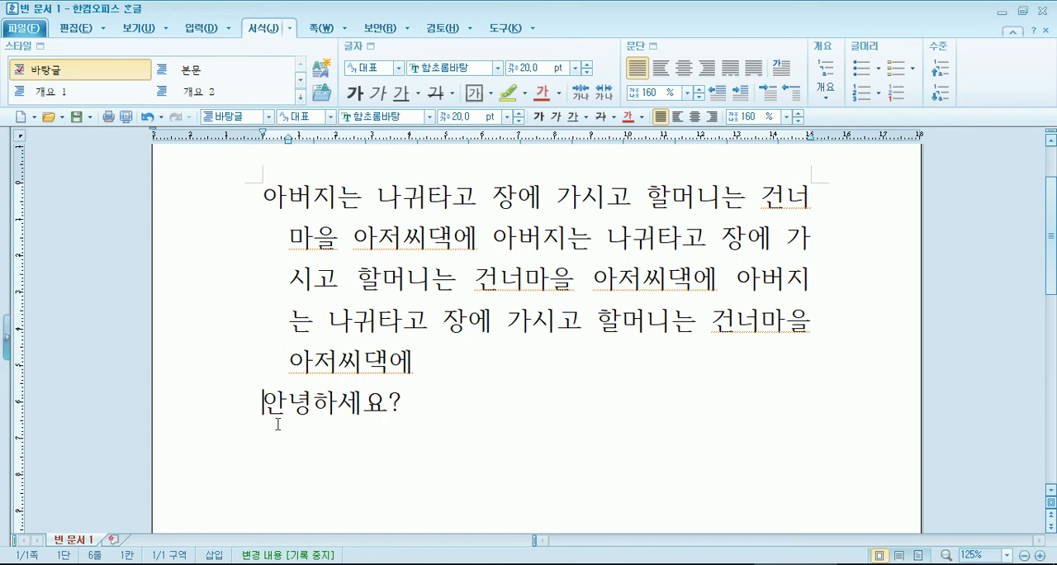
{"action": "key", "text": "ctrl+a"}
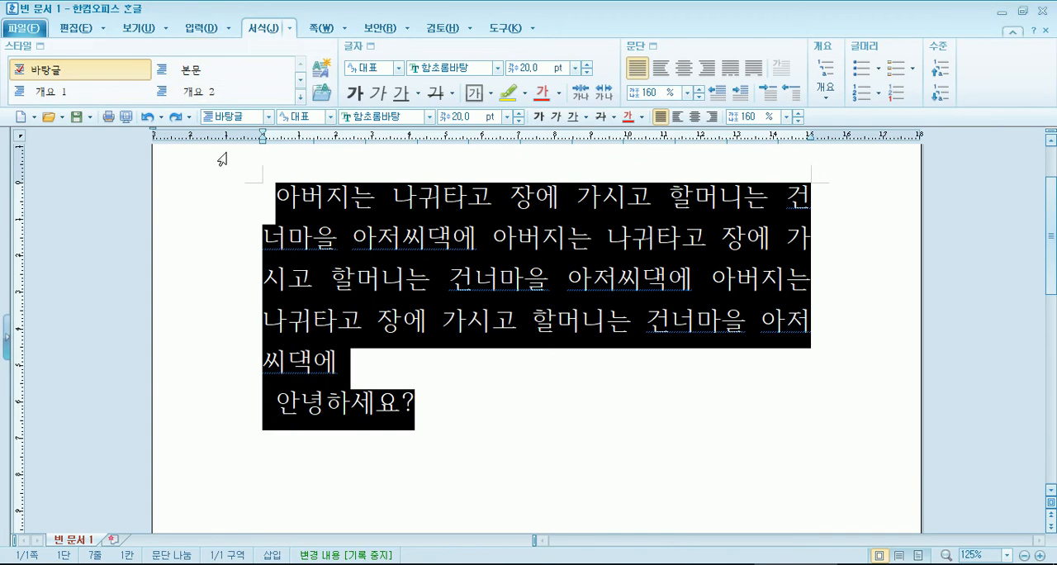
{"action": "left_click", "coordinate": [176, 116]}
{"action": "left_click", "coordinate": [309, 429]}
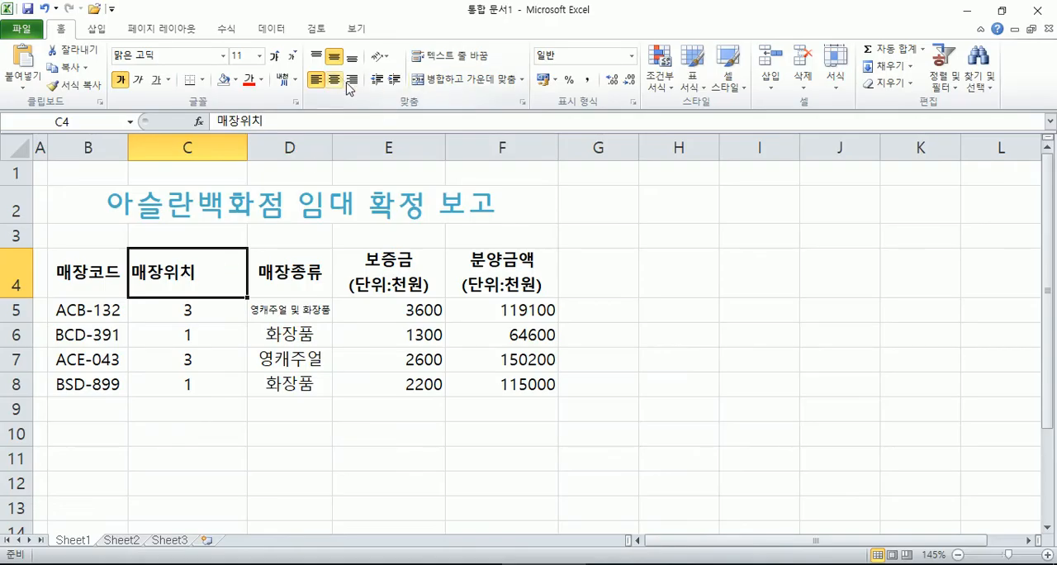
Step: Increase the indent of the 매장위치 header in cell C4 by two levels
{"action": "left_click", "coordinate": [396, 81]}
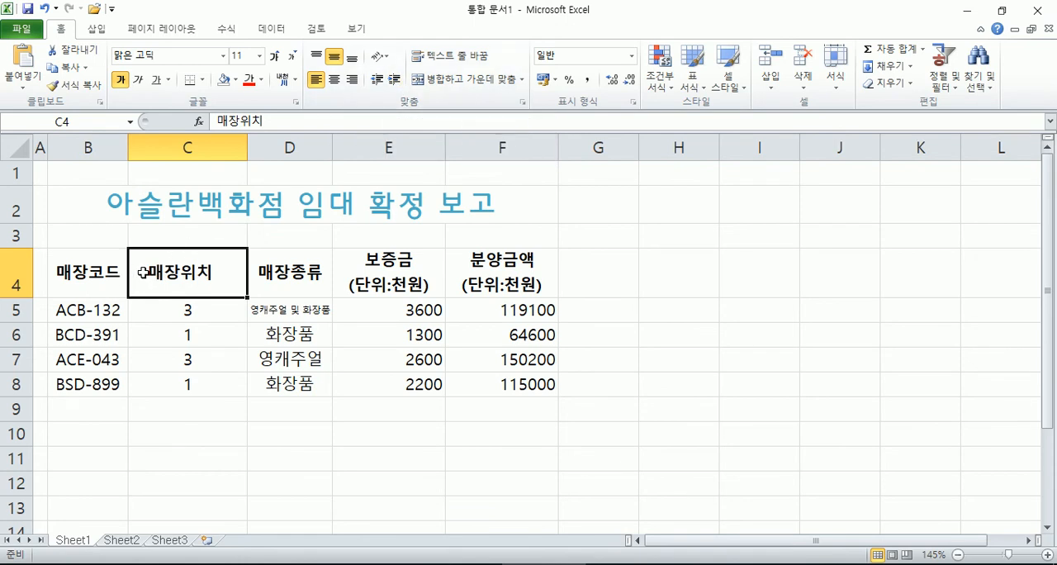
{"action": "left_click", "coordinate": [397, 83]}
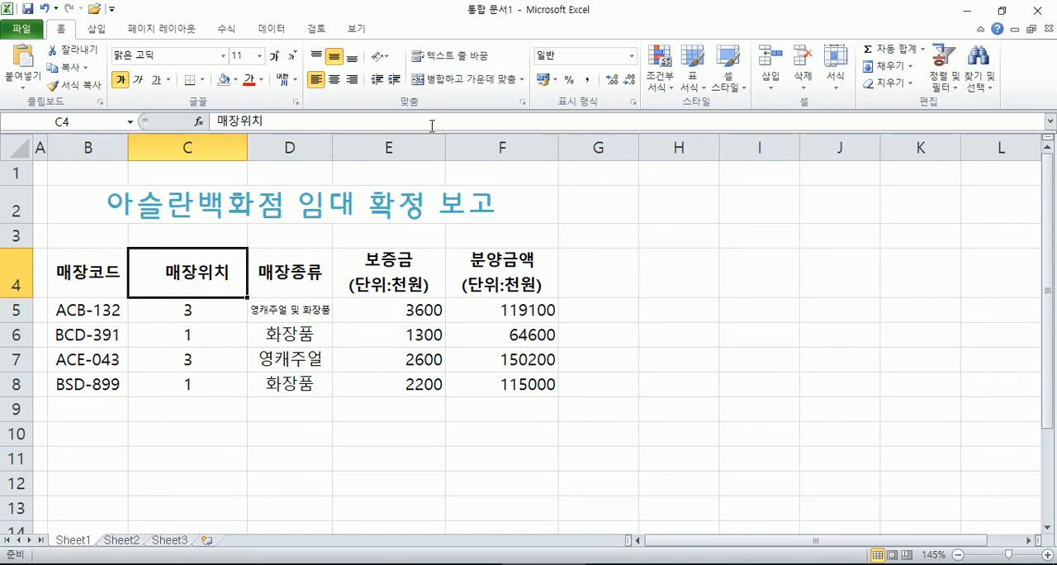
Step: Set the horizontal alignment of the 매장위치 header in C4 to 가운데 and autofit the width of column C
{"action": "left_click", "coordinate": [522, 102]}
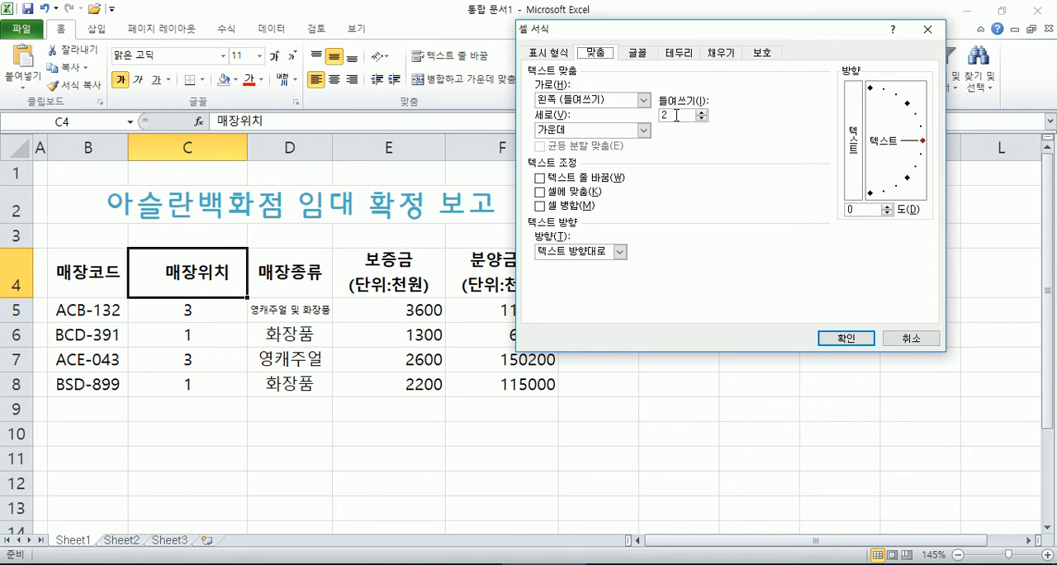
{"action": "left_click", "coordinate": [644, 100]}
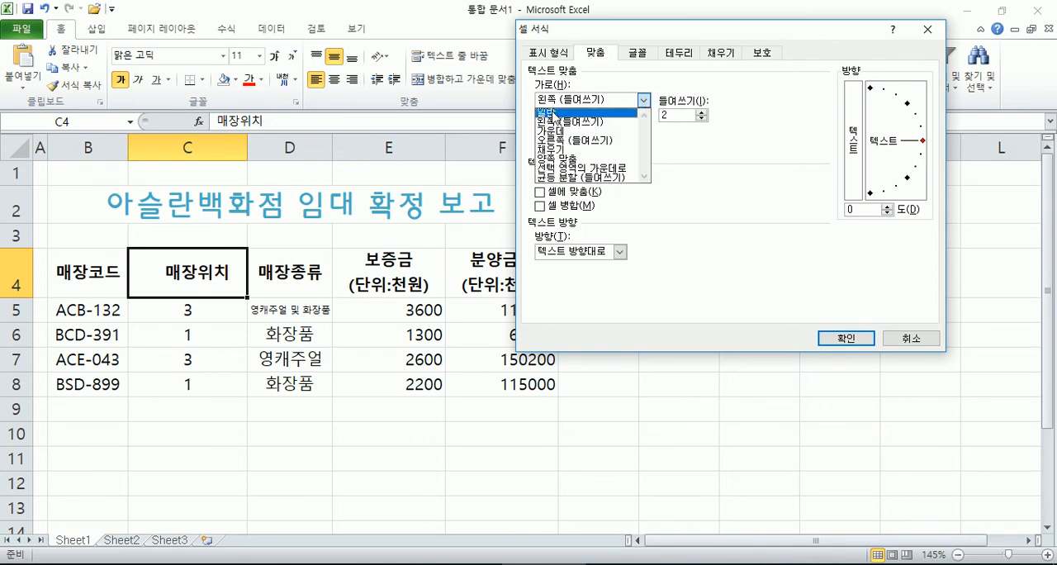
{"action": "left_click", "coordinate": [611, 115]}
{"action": "left_click", "coordinate": [643, 100]}
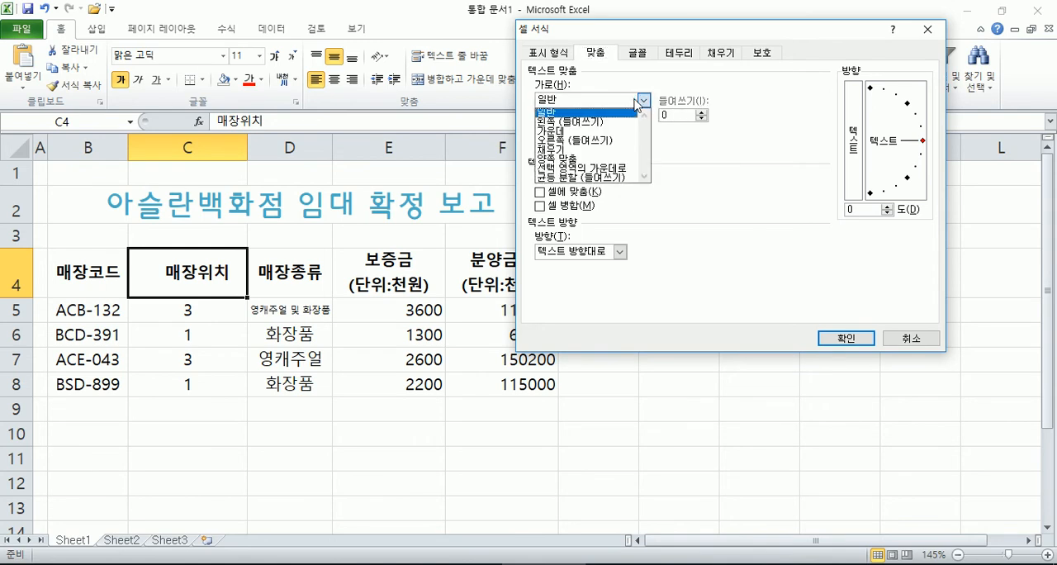
{"action": "left_click", "coordinate": [564, 139]}
{"action": "left_click", "coordinate": [814, 338]}
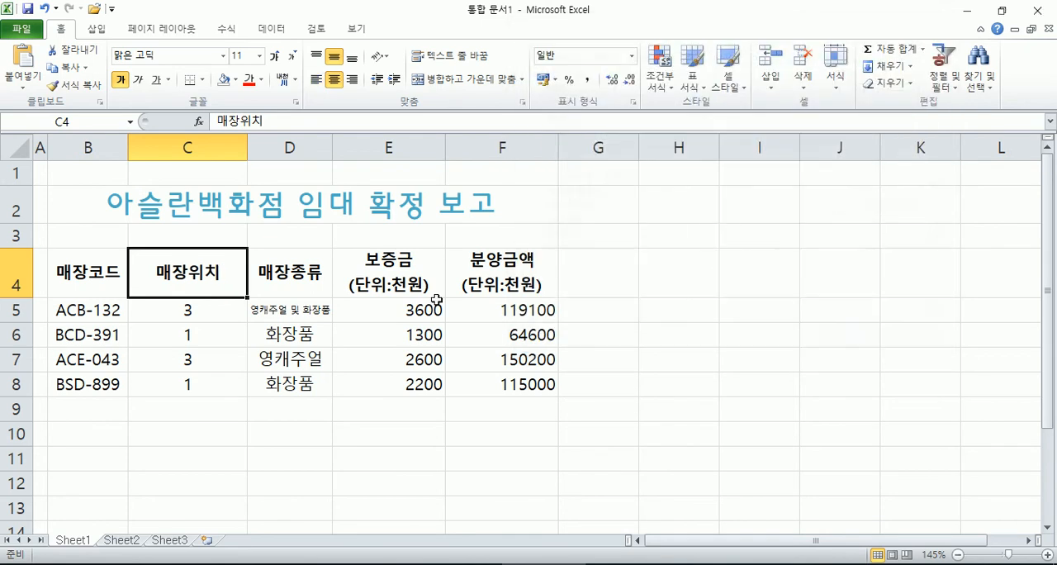
{"action": "double_click", "coordinate": [247, 144]}
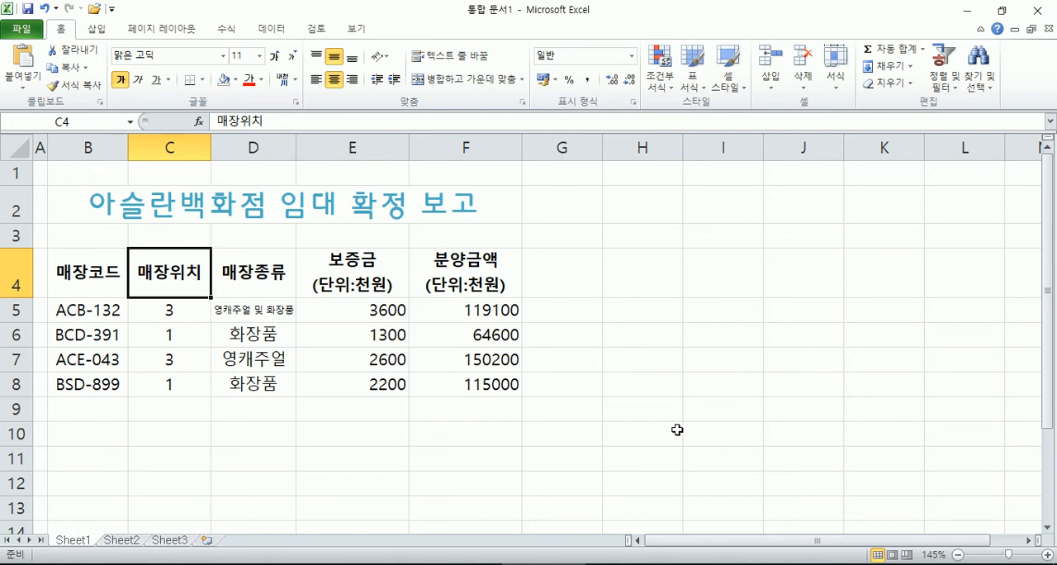
Step: Copy both sample paragraphs from the Hangul document and paste them into cell E18 of the Excel worksheet
{"action": "scroll", "coordinate": [515, 403], "scroll_direction": "down", "scroll_amount": 3}
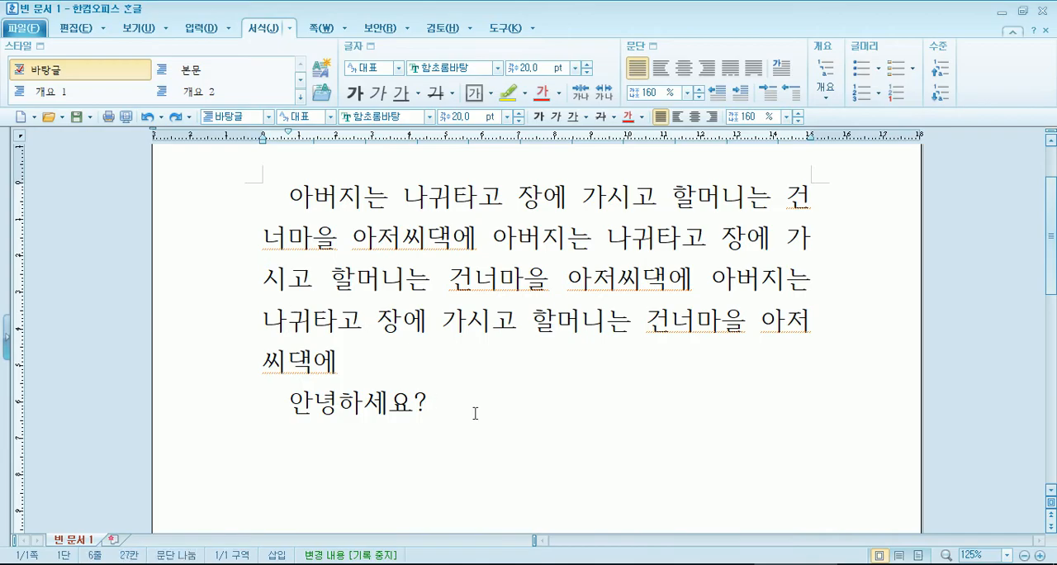
{"action": "left_click_drag", "start_coordinate": [474, 411], "coordinate": [225, 207]}
{"action": "key", "text": "ctrl+c"}
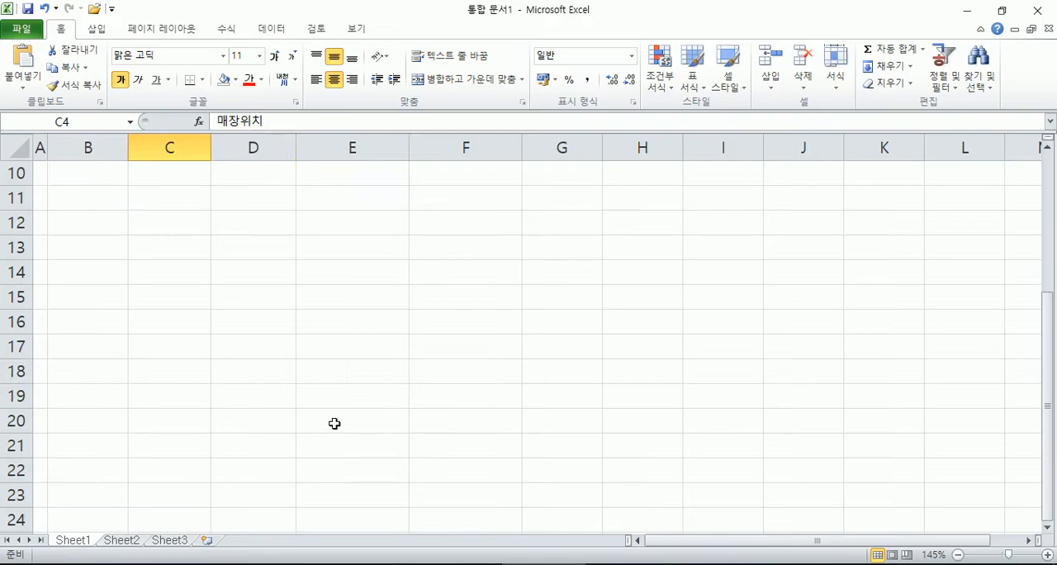
{"action": "left_click", "coordinate": [309, 368]}
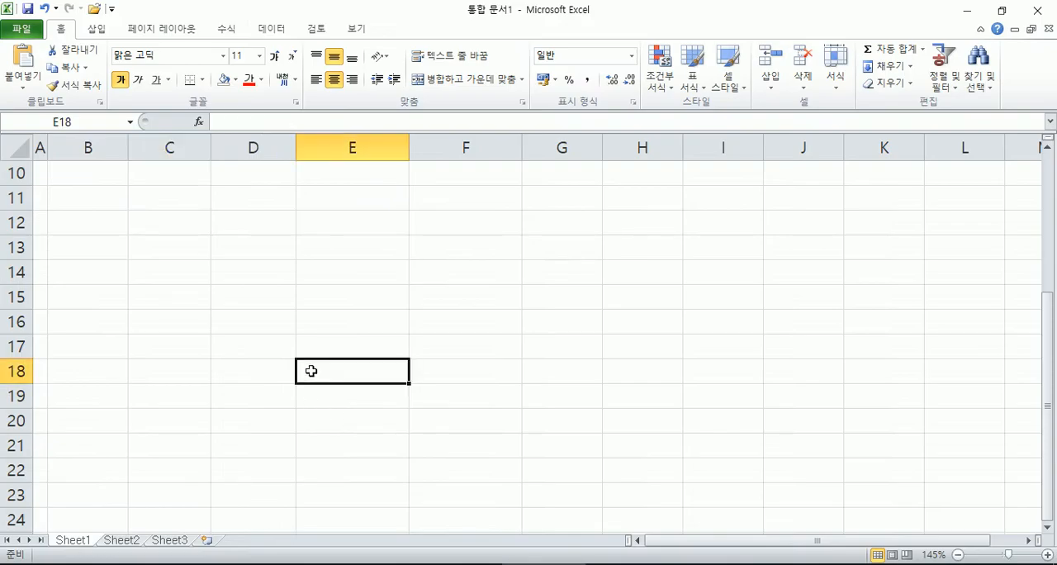
{"action": "double_click", "coordinate": [309, 369]}
{"action": "key", "text": "ctrl+v"}
{"action": "key", "text": "Return"}
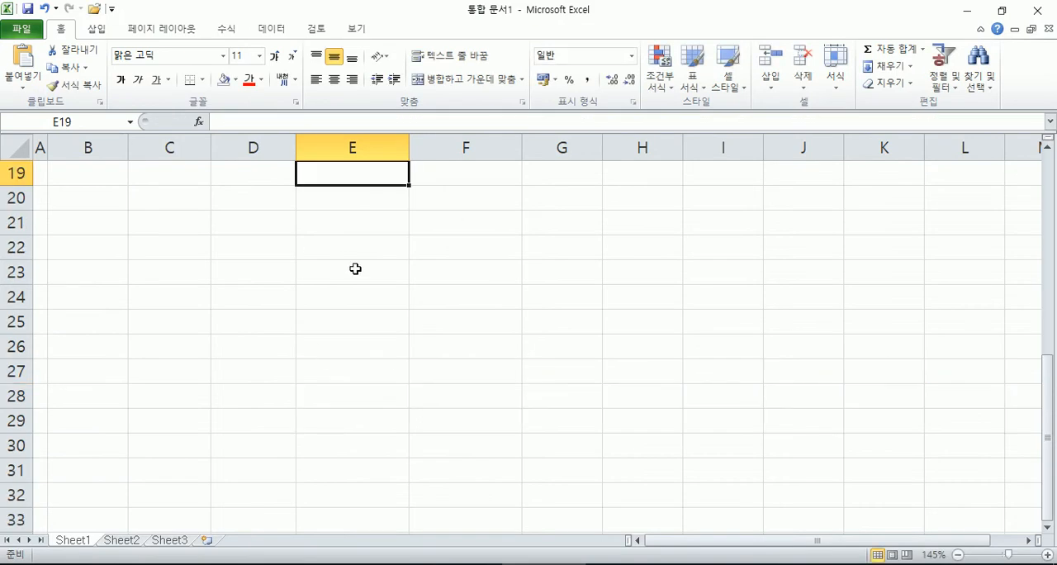
{"action": "scroll", "coordinate": [343, 241], "scroll_direction": "up", "scroll_amount": 2}
{"action": "left_click", "coordinate": [373, 351]}
{"action": "scroll", "coordinate": [540, 415], "scroll_direction": "down", "scroll_amount": 1}
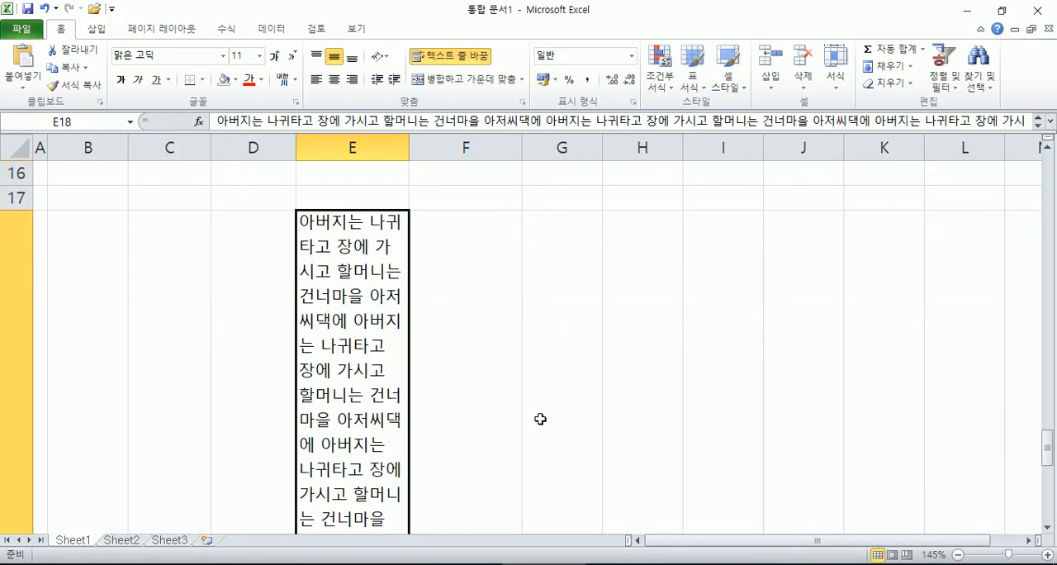
Step: Indent the text in E18 by one level, compare it with the first-line indent in Hangul, and remove the indent again
{"action": "left_click", "coordinate": [393, 80]}
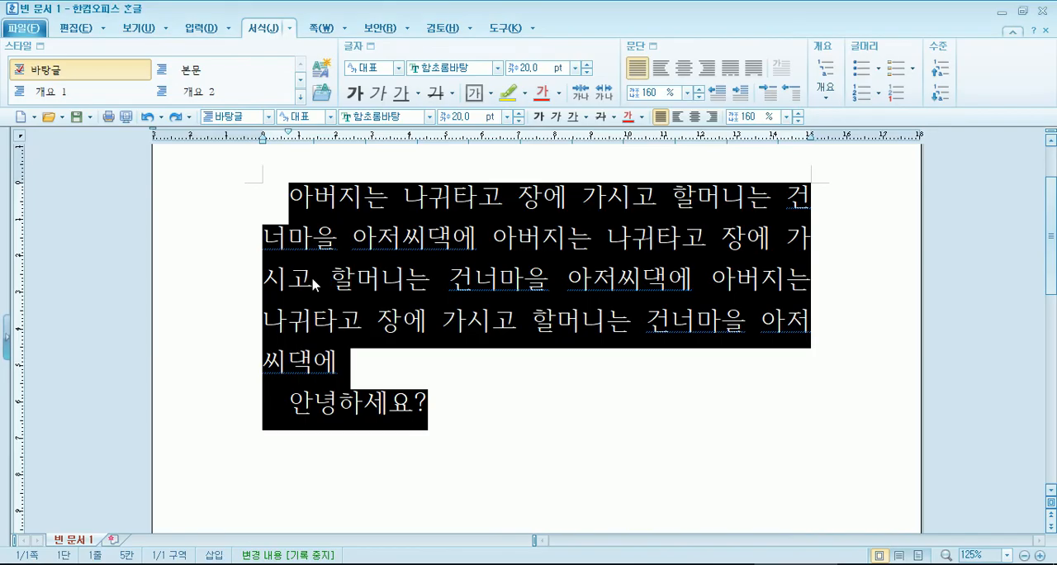
{"action": "left_click", "coordinate": [279, 195]}
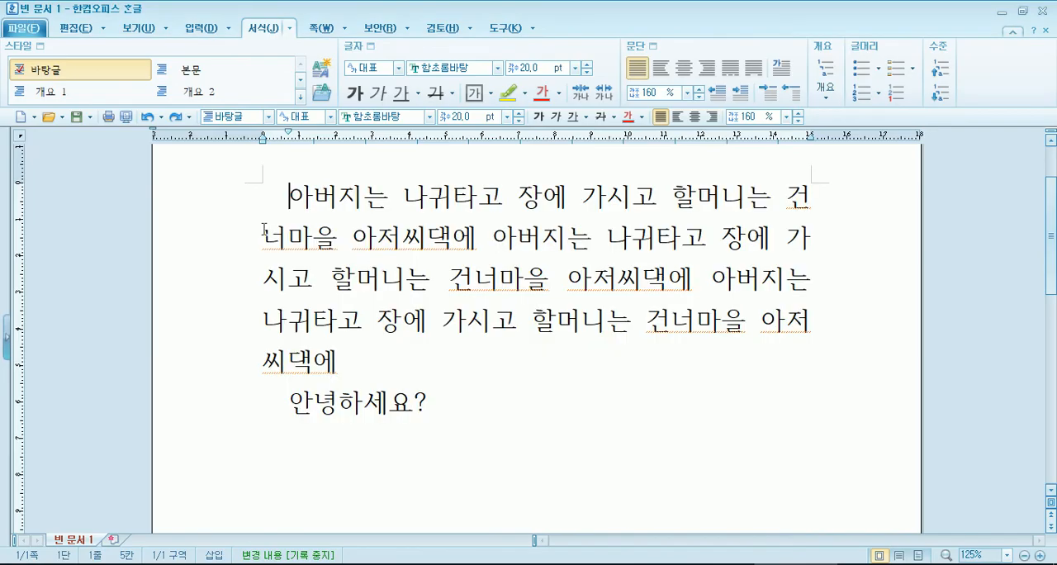
{"action": "key", "text": "alt+Tab"}
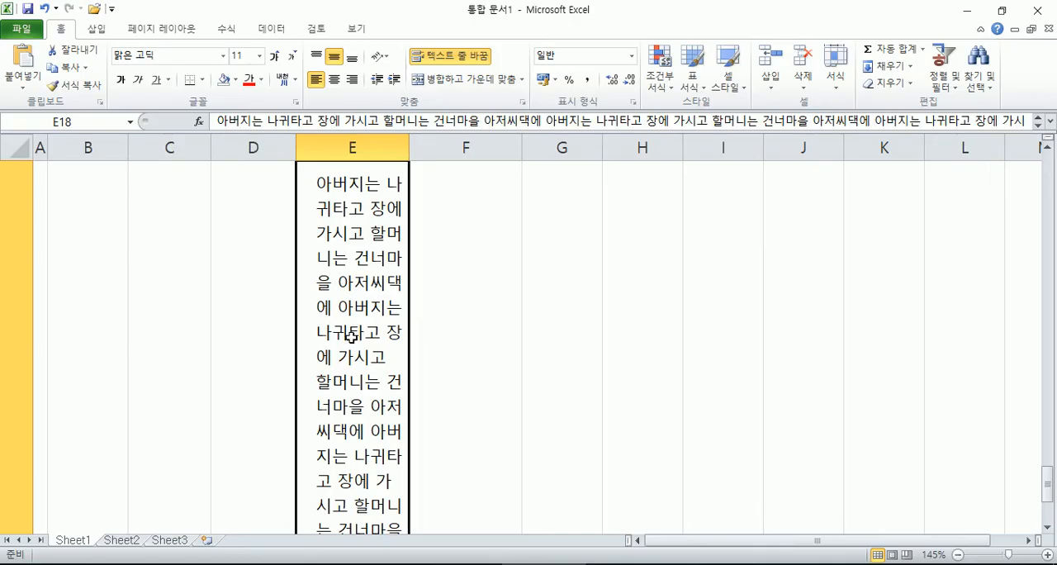
{"action": "left_click", "coordinate": [375, 79]}
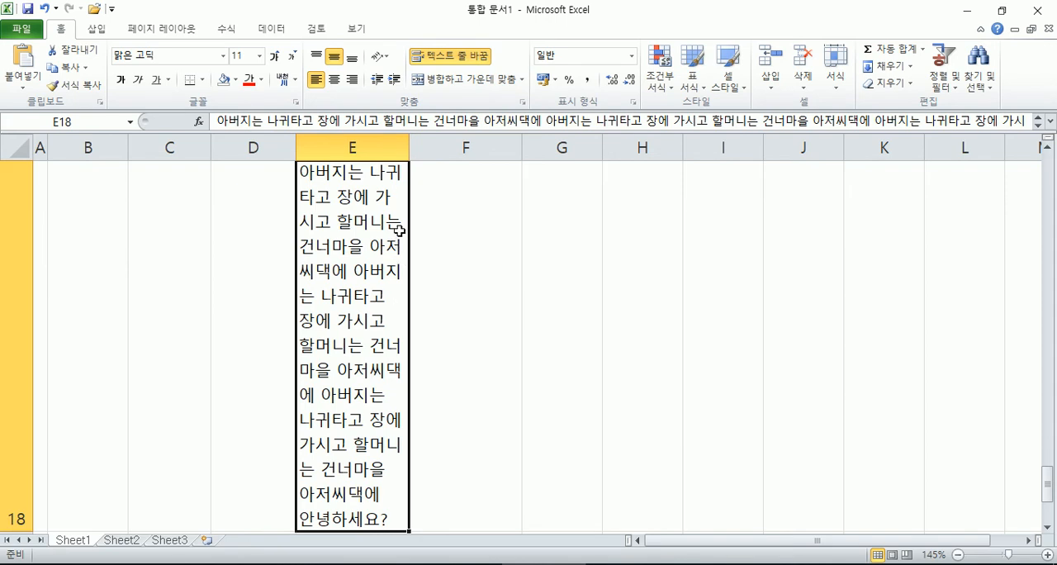
Step: Try a wider column E for the pasted paragraphs and undo the widening
{"action": "left_click", "coordinate": [521, 106]}
{"action": "key", "text": "Escape"}
{"action": "left_click_drag", "start_coordinate": [408, 147], "coordinate": [553, 147]}
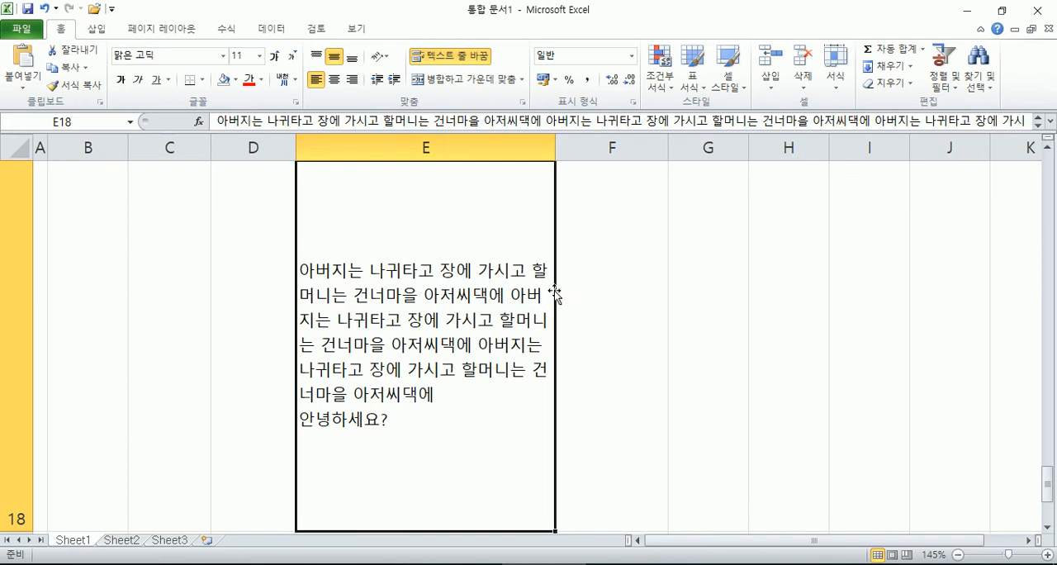
{"action": "key", "text": "ctrl+z"}
Step: Set the horizontal alignment of E18 to 양쪽 맞춤 and widen column E to see the justified lines reflow
{"action": "left_click", "coordinate": [523, 101]}
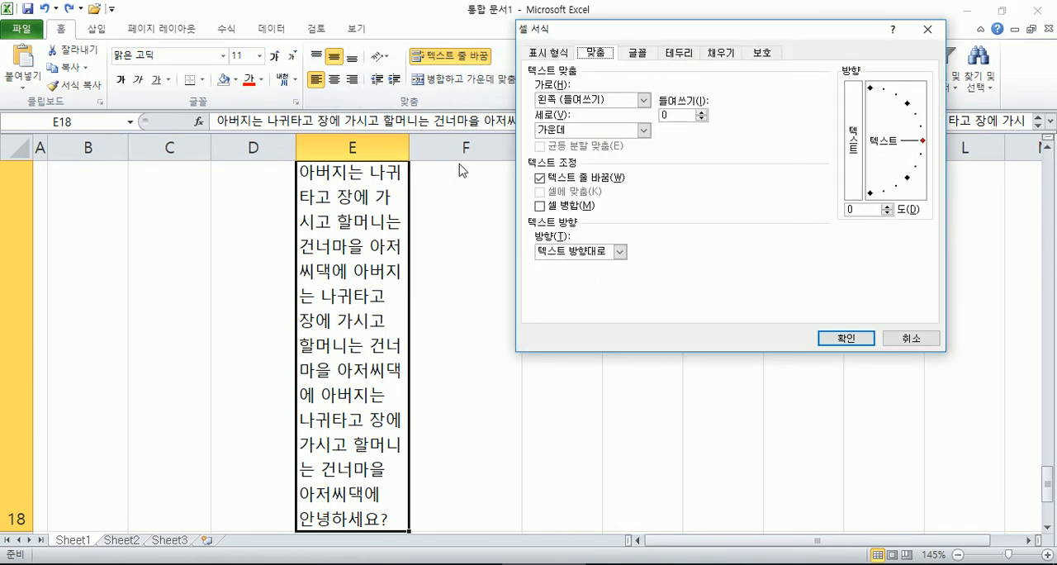
{"action": "left_click", "coordinate": [643, 99]}
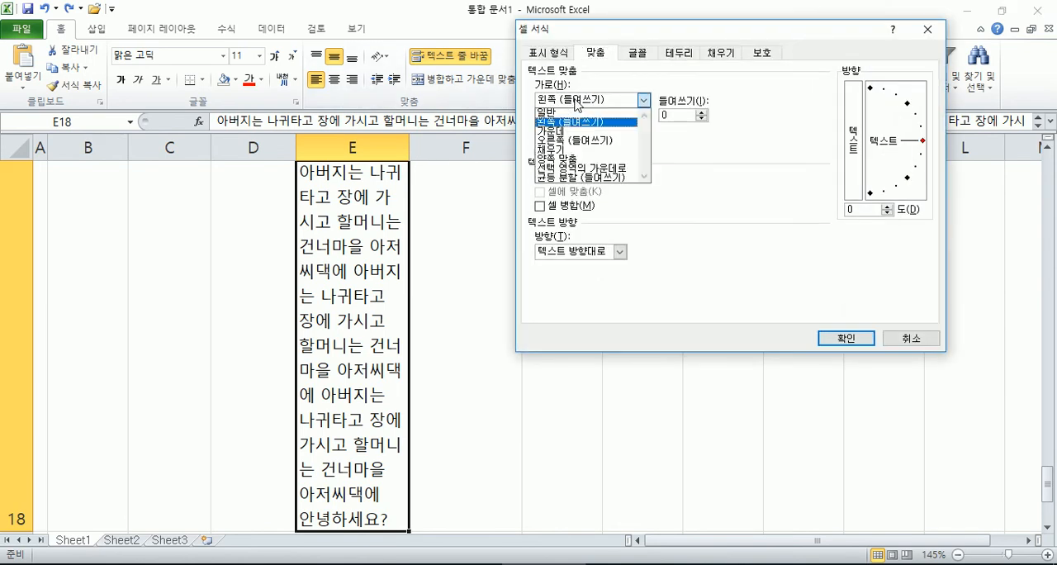
{"action": "left_click", "coordinate": [576, 159]}
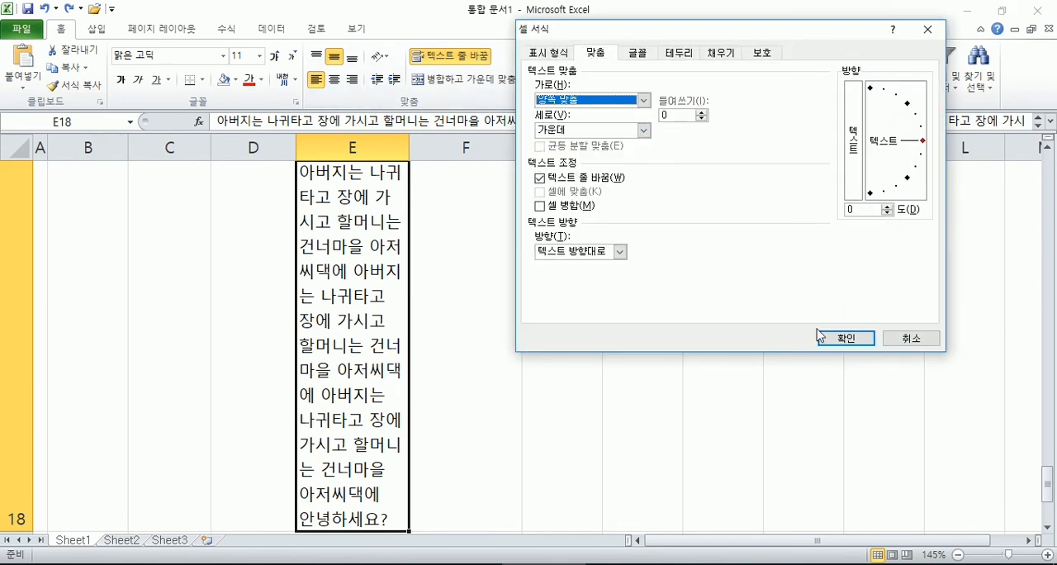
{"action": "left_click", "coordinate": [845, 338]}
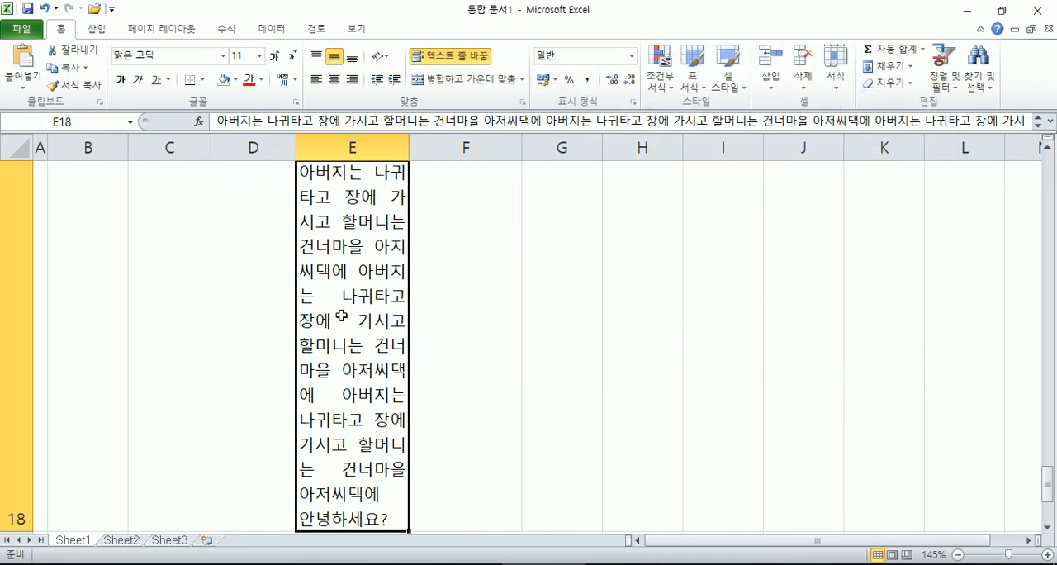
{"action": "left_click_drag", "start_coordinate": [410, 145], "coordinate": [467, 147]}
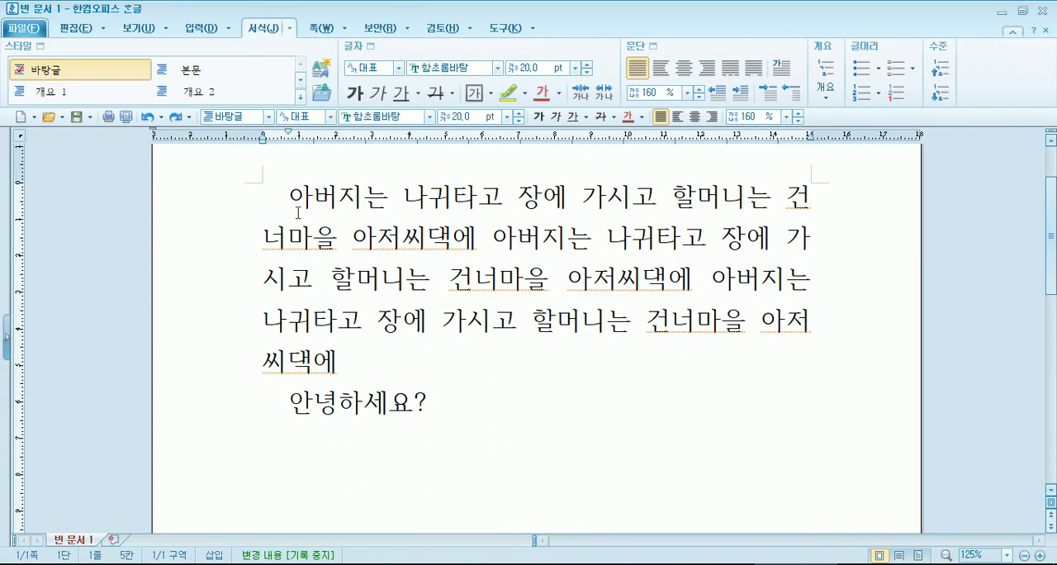
Step: Apply centre, left and right alignment to all the text in the Hangul document, restore justified alignment, and switch back to Excel
{"action": "key", "text": "ctrl+a"}
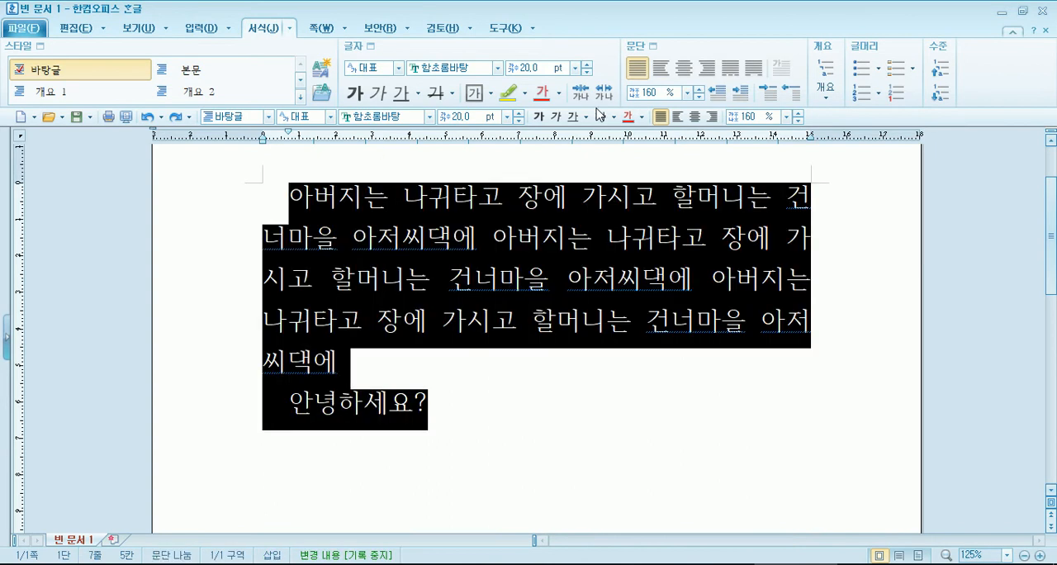
{"action": "left_click", "coordinate": [684, 68]}
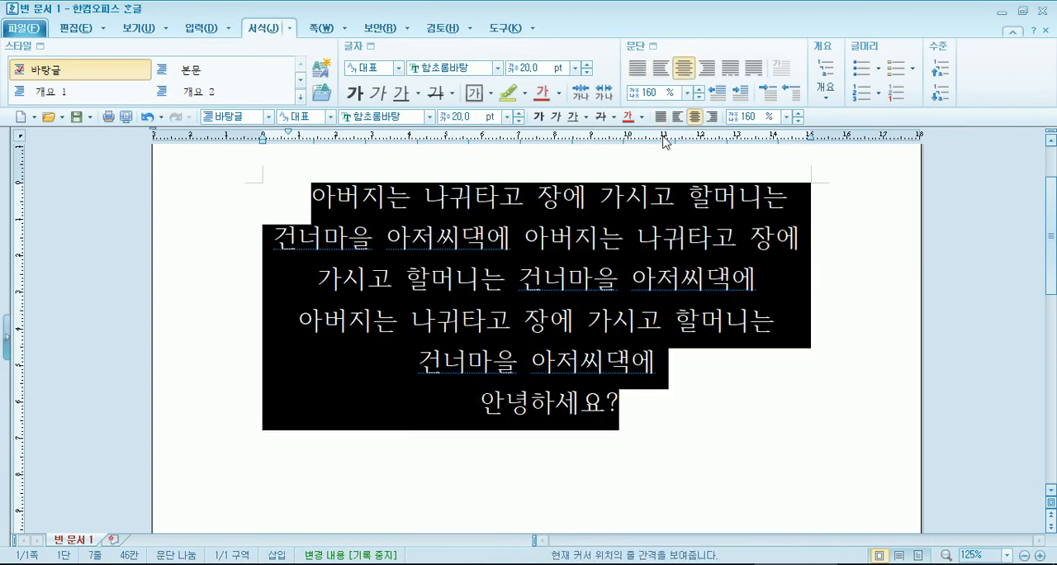
{"action": "left_click", "coordinate": [660, 68]}
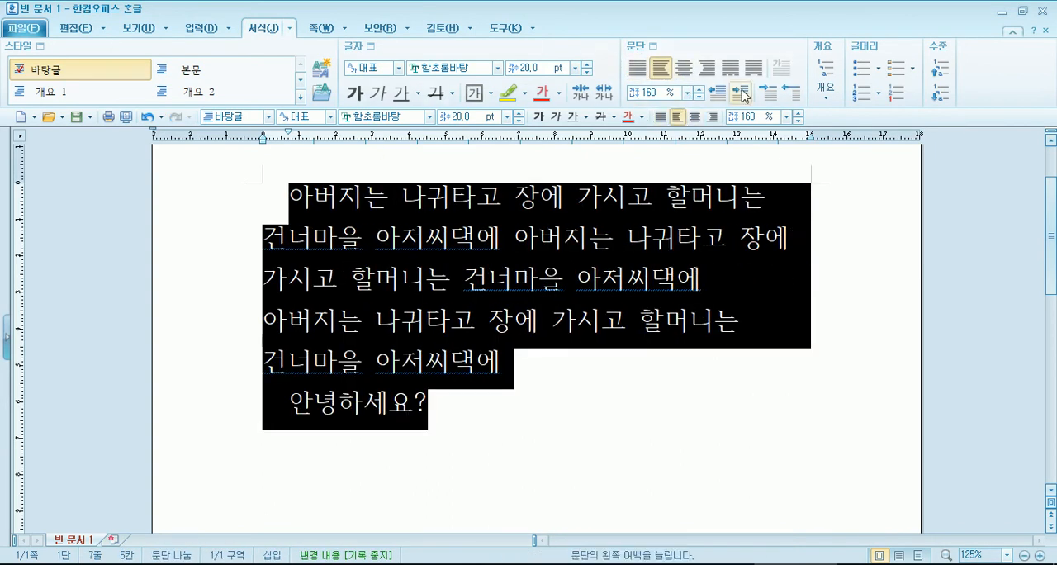
{"action": "left_click", "coordinate": [707, 68]}
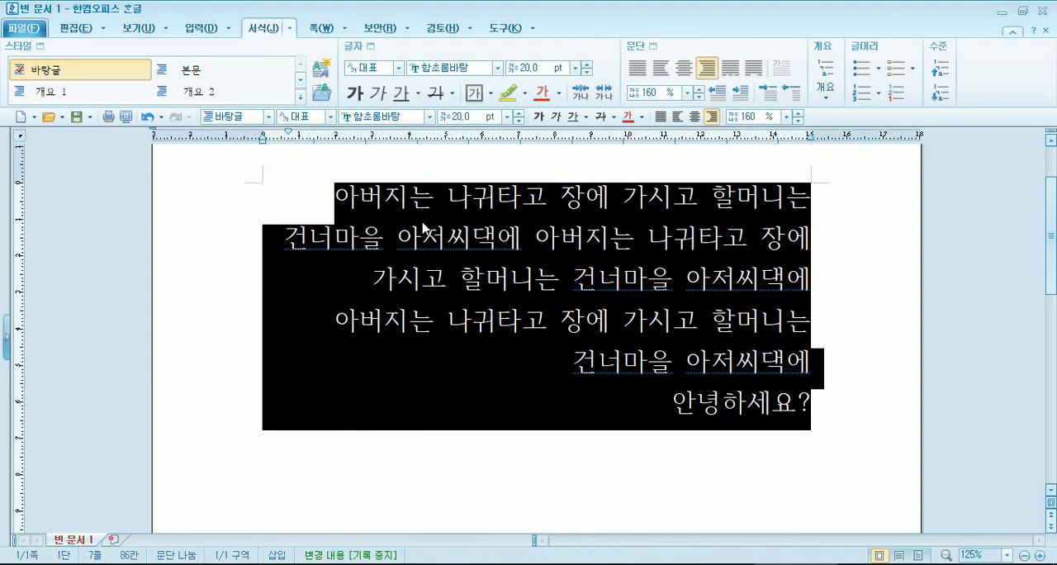
{"action": "left_click", "coordinate": [637, 70]}
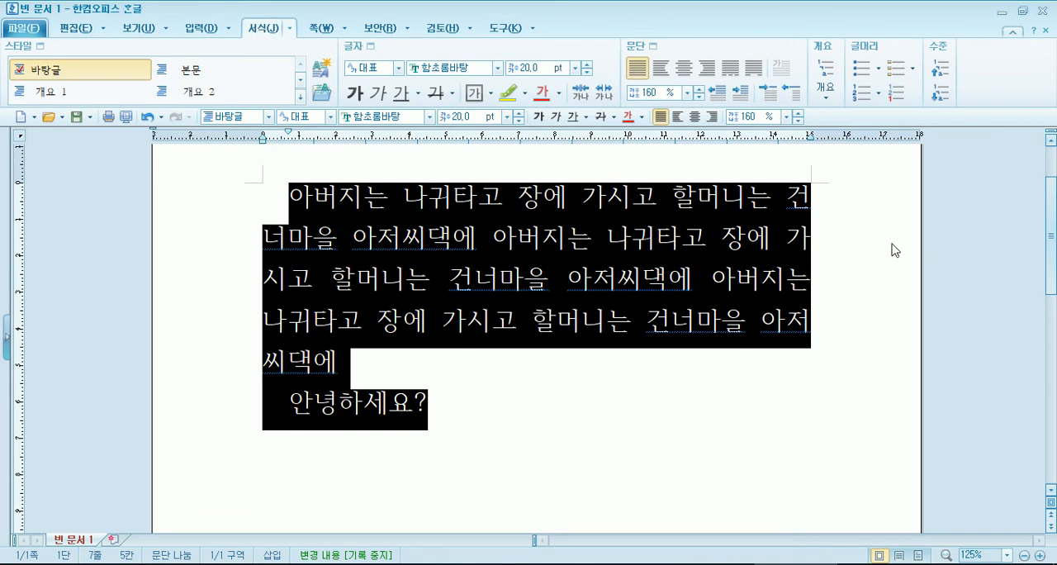
{"action": "left_click", "coordinate": [742, 304]}
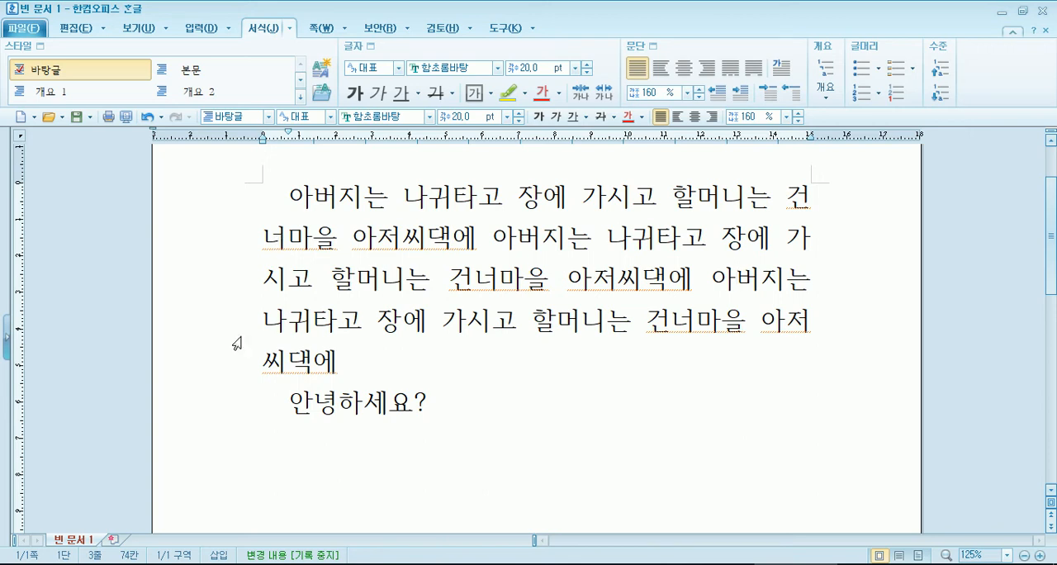
{"action": "key", "text": "alt+Tab"}
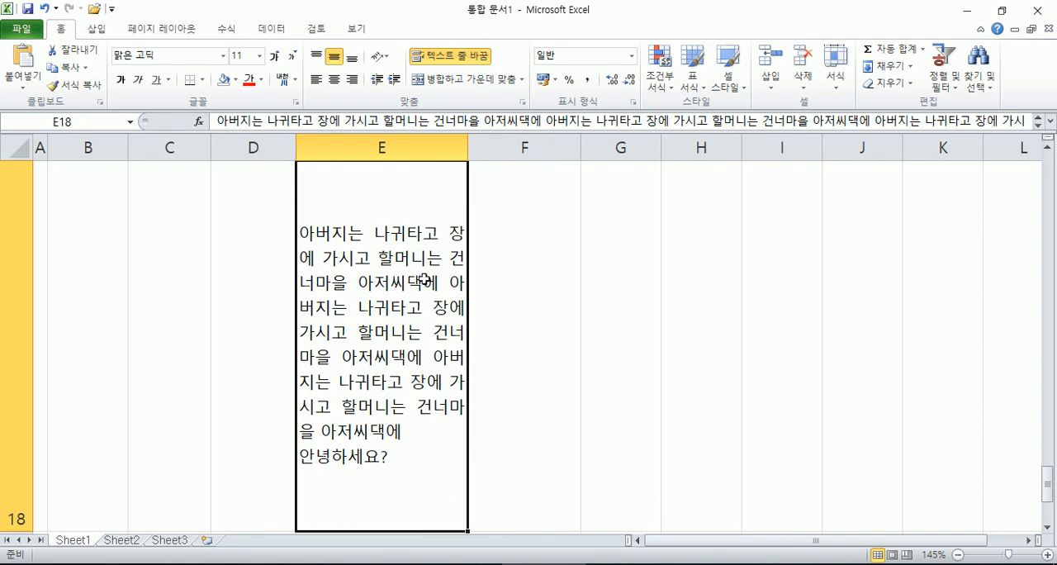
Step: Delete the pasted sample text from cell E18 and close the Hangul document without saving
{"action": "key", "text": "Delete"}
{"action": "scroll", "coordinate": [259, 299], "scroll_direction": "up", "scroll_amount": 5}
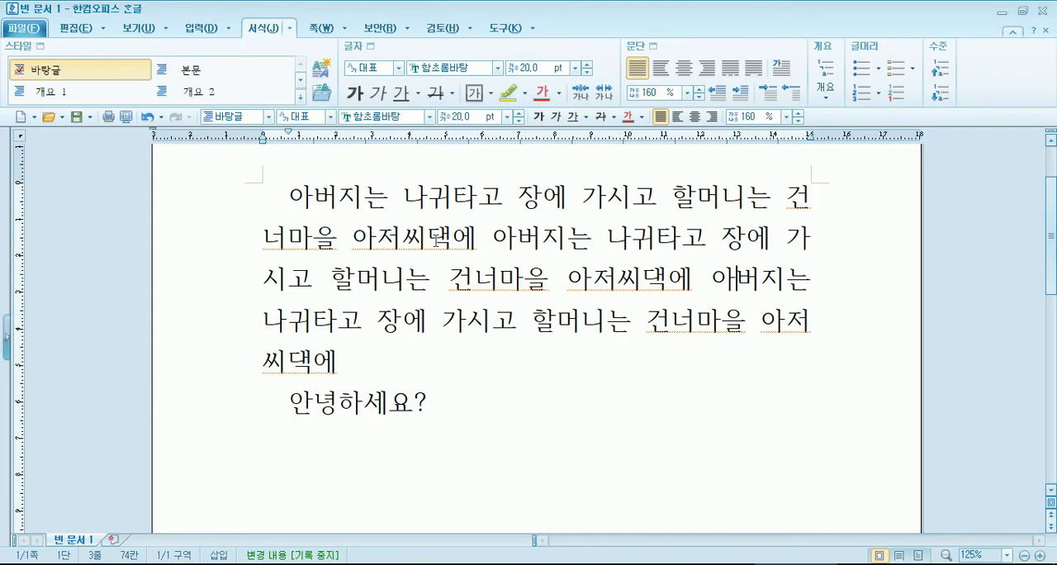
{"action": "left_click", "coordinate": [1044, 10]}
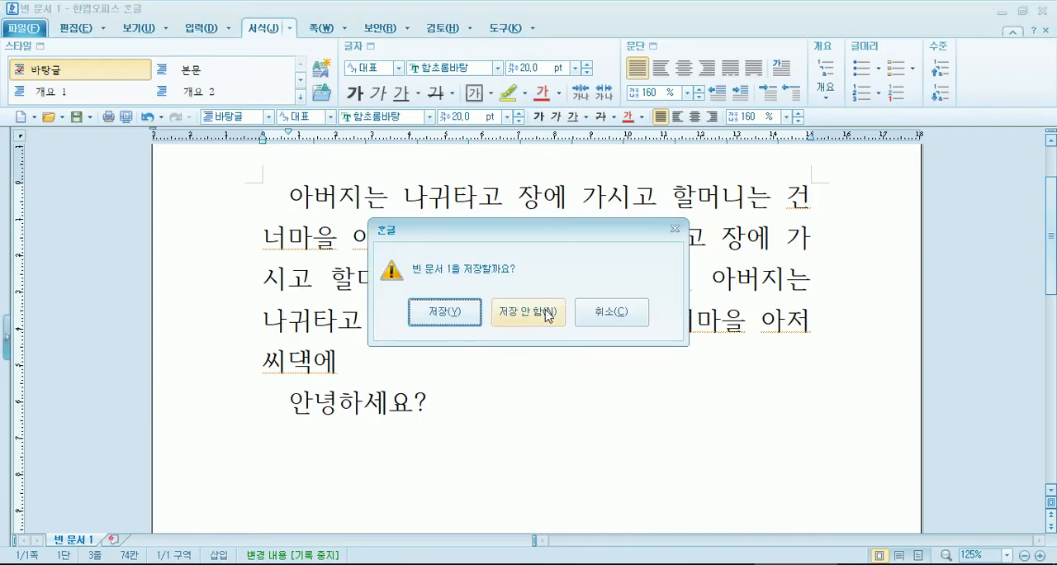
{"action": "left_click", "coordinate": [560, 307]}
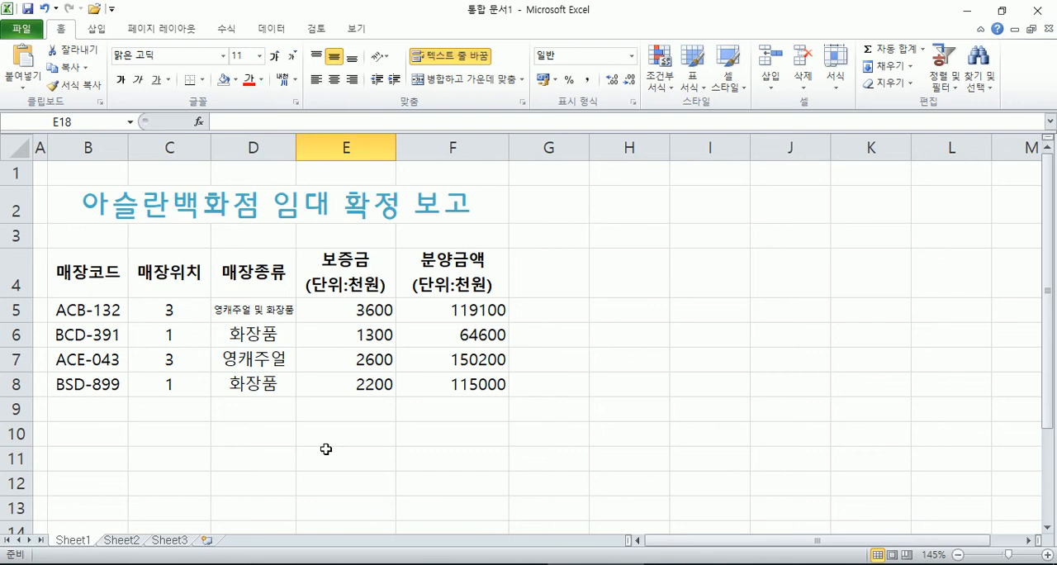
Step: Switch to Sheet2 and enter the title 5월 추천 내나라 여행 상품 in cell B2
{"action": "left_click", "coordinate": [121, 540]}
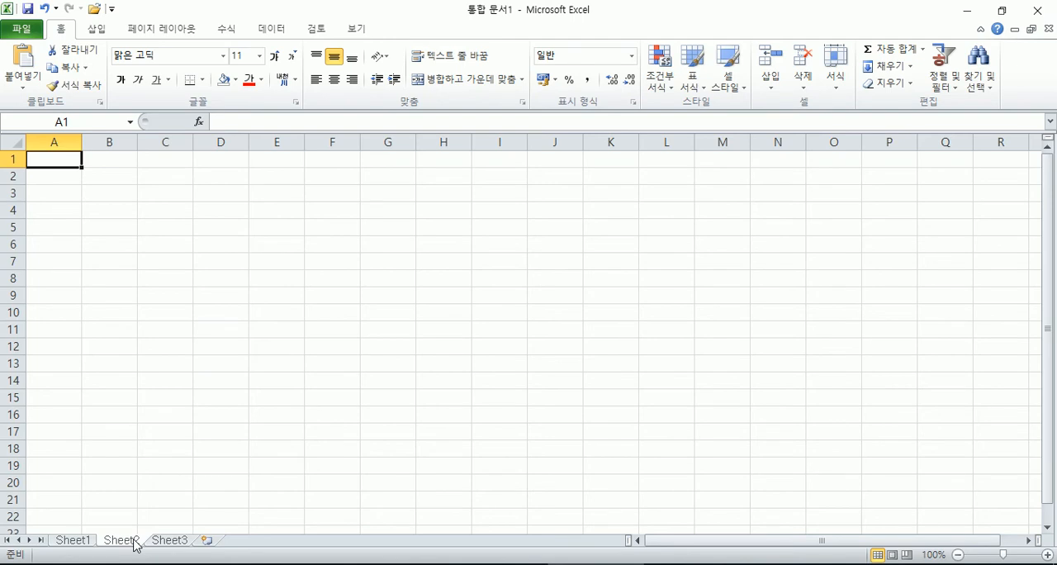
{"action": "scroll", "coordinate": [135, 543], "scroll_direction": "up", "scroll_amount": 6}
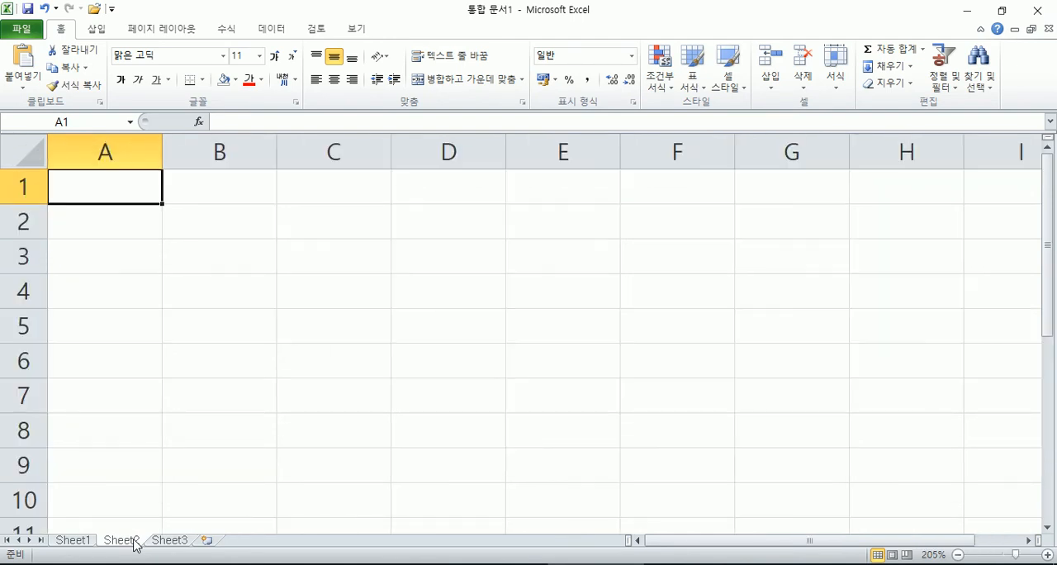
{"action": "key", "text": "Right"}
{"action": "key", "text": "Down"}
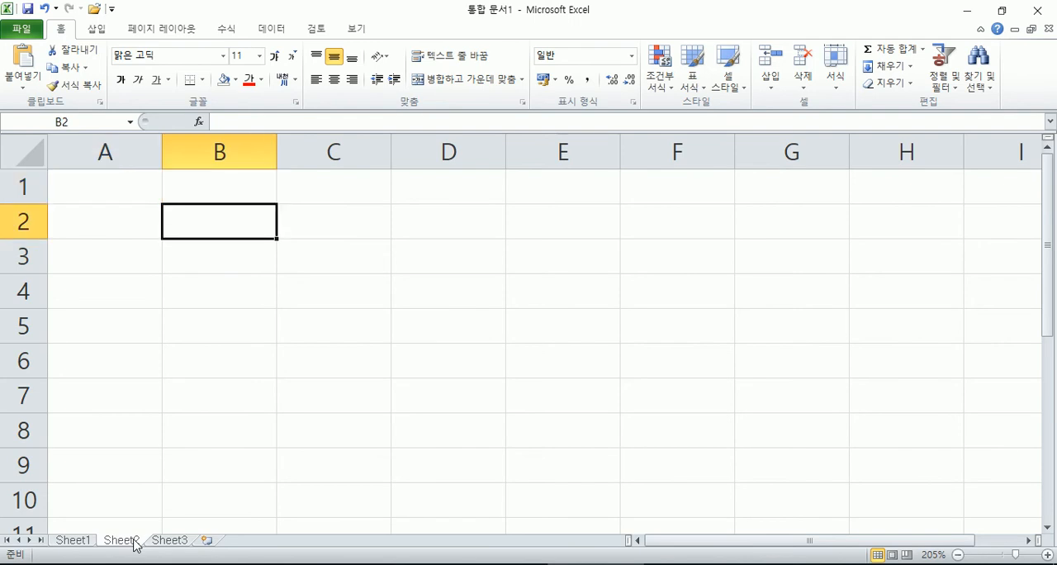
{"action": "type", "text": "5워월 추천"}
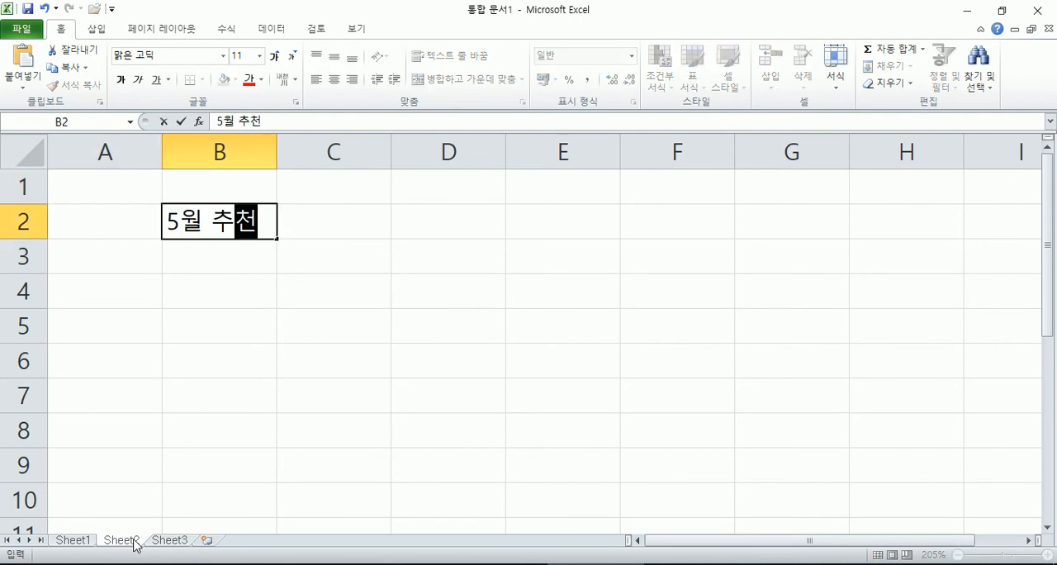
{"action": "type", "text": " 내나라 여행 상품"}
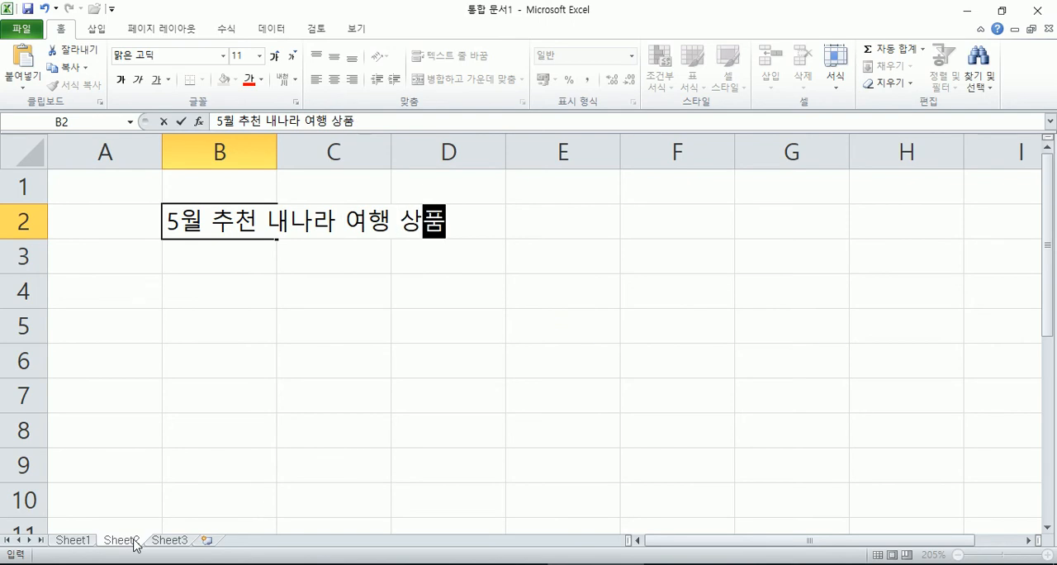
{"action": "key", "text": "Return"}
{"action": "key", "text": "Return"}
Step: Enter the column headings 상품코드, 상품명, 이용교통 and 여행기간 in cells B4 to E4
{"action": "type", "text": "상품"}
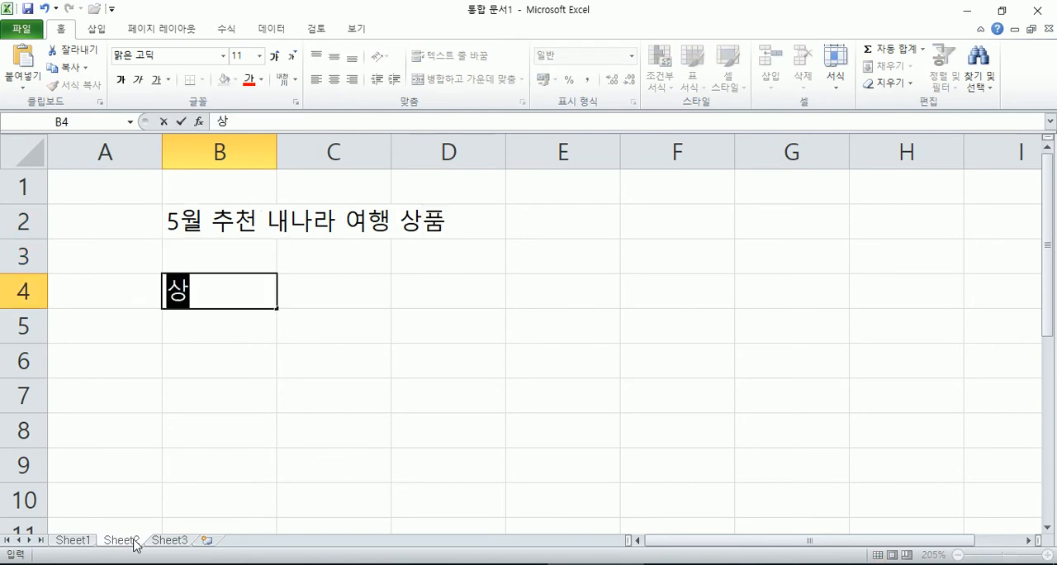
{"action": "type", "text": "코드"}
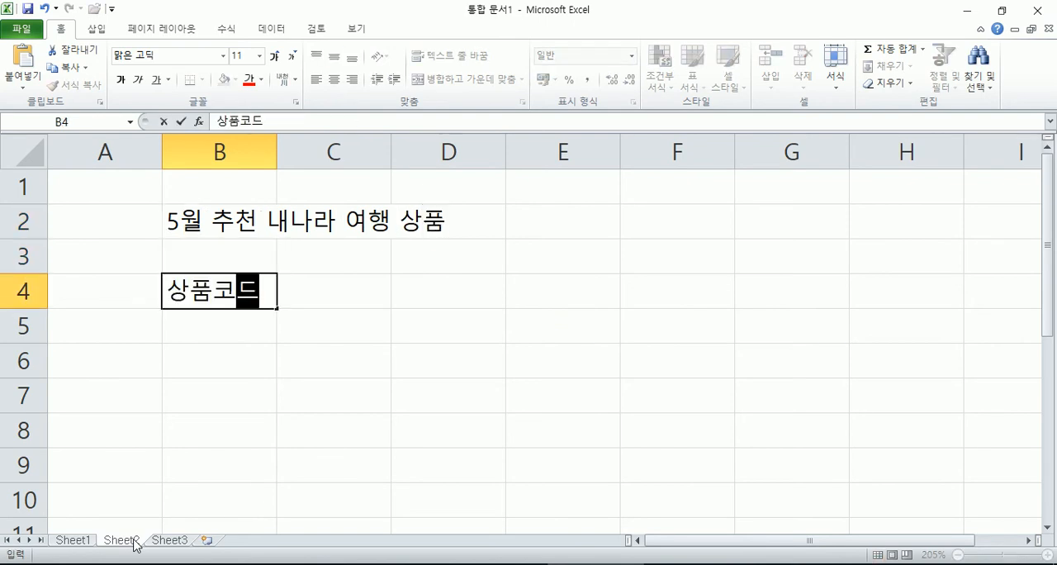
{"action": "key", "text": "Tab"}
{"action": "type", "text": "상품명"}
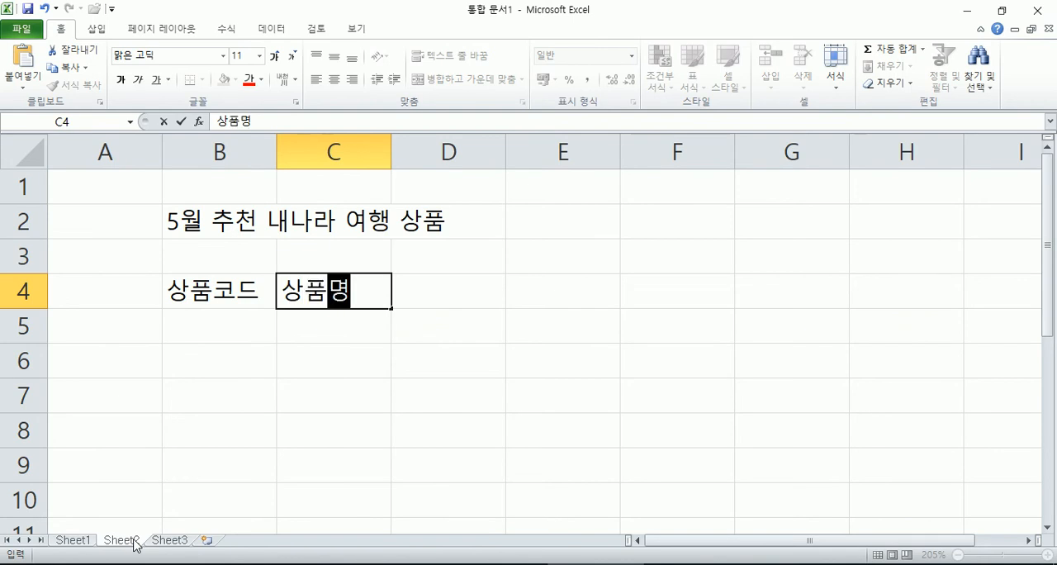
{"action": "key", "text": "Tab"}
{"action": "type", "text": "이용교토"}
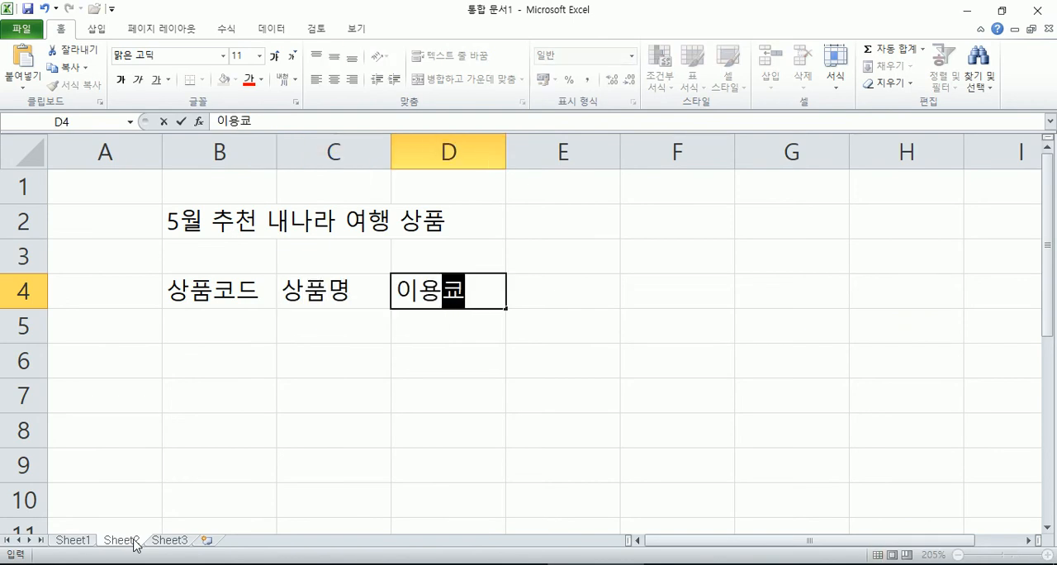
{"action": "type", "text": "통"}
{"action": "key", "text": "Tab"}
{"action": "type", "text": "여행기간"}
Step: Enter the heading 최소 출발인원 in cell F4, with a line break between the two words
{"action": "key", "text": "Tab"}
{"action": "type", "text": "췻소"}
{"action": "key", "text": "alt+Return"}
{"action": "type", "text": "출"}
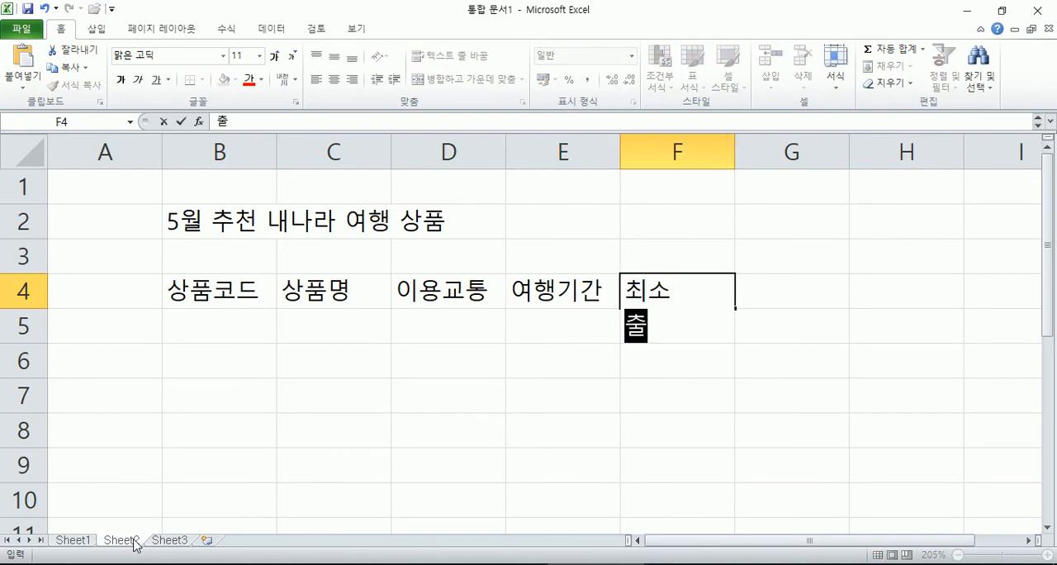
{"action": "type", "text": "발인원"}
{"action": "key", "text": "Return"}
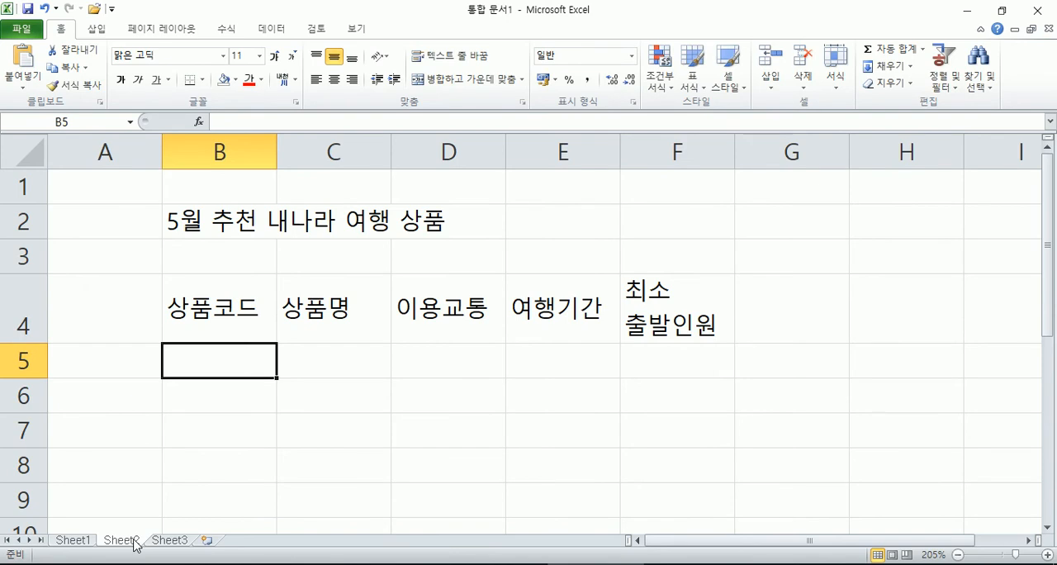
Step: Fill the 상품코드 column in B5:B8 with BK-1191, TK-0582, AJ-0823 and BK-1961
{"action": "type", "text": "B"}
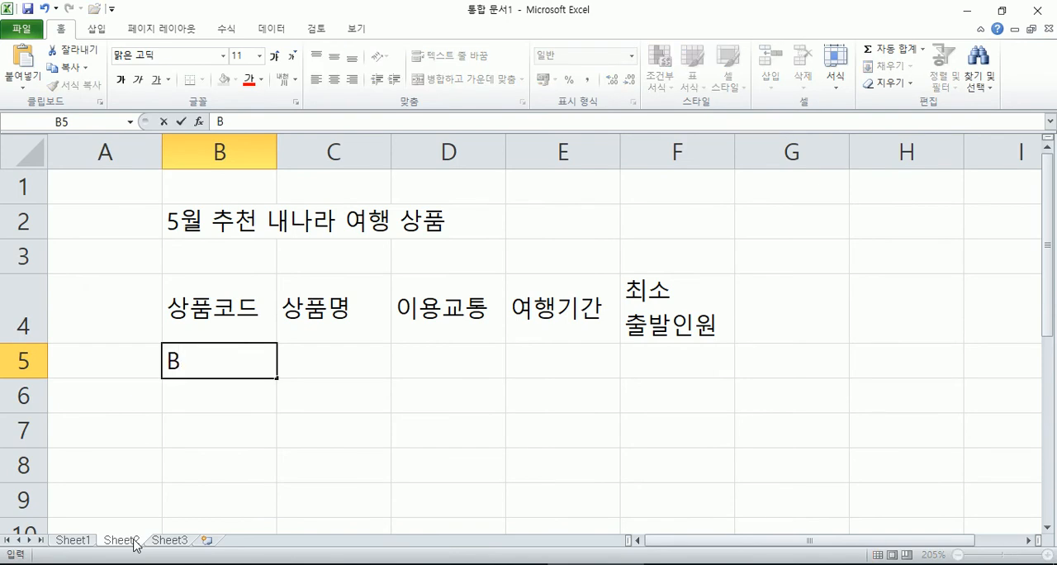
{"action": "type", "text": "K-1191"}
{"action": "key", "text": "Return"}
{"action": "type", "text": "TK-"}
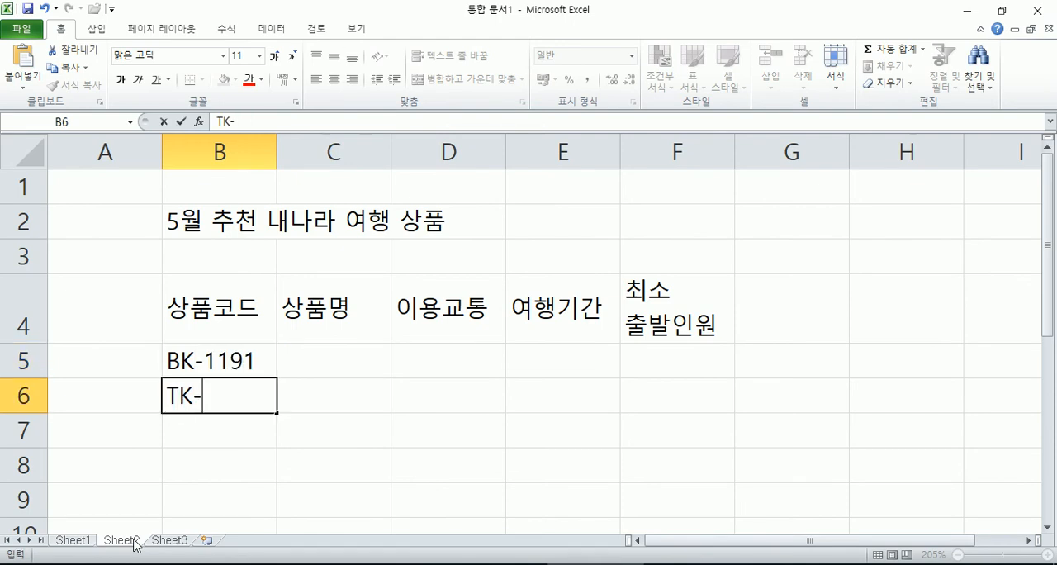
{"action": "type", "text": "0582"}
{"action": "key", "text": "Return"}
{"action": "type", "text": "AJ-08236"}
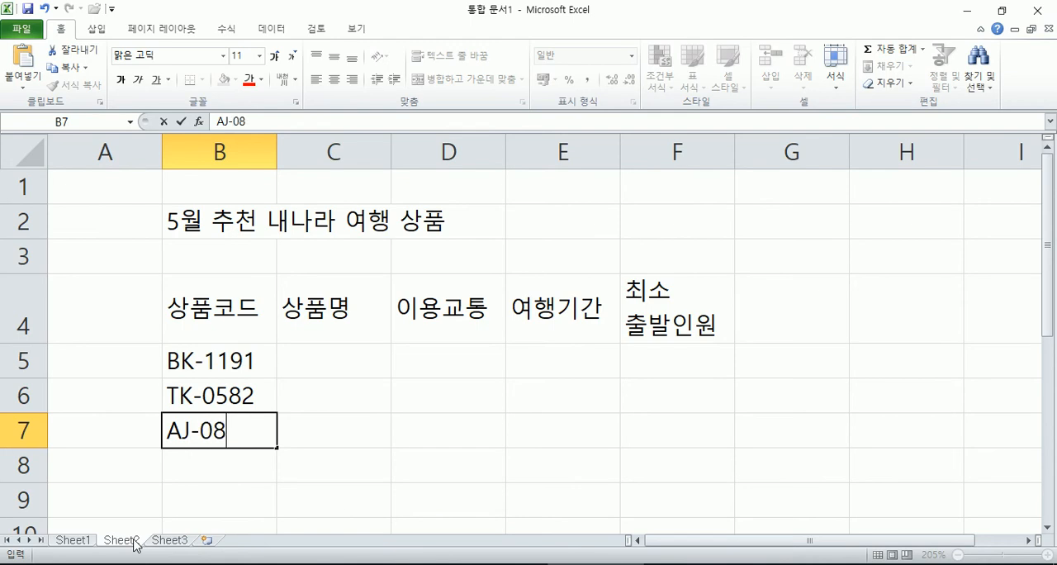
{"action": "key", "text": "BackSpace"}
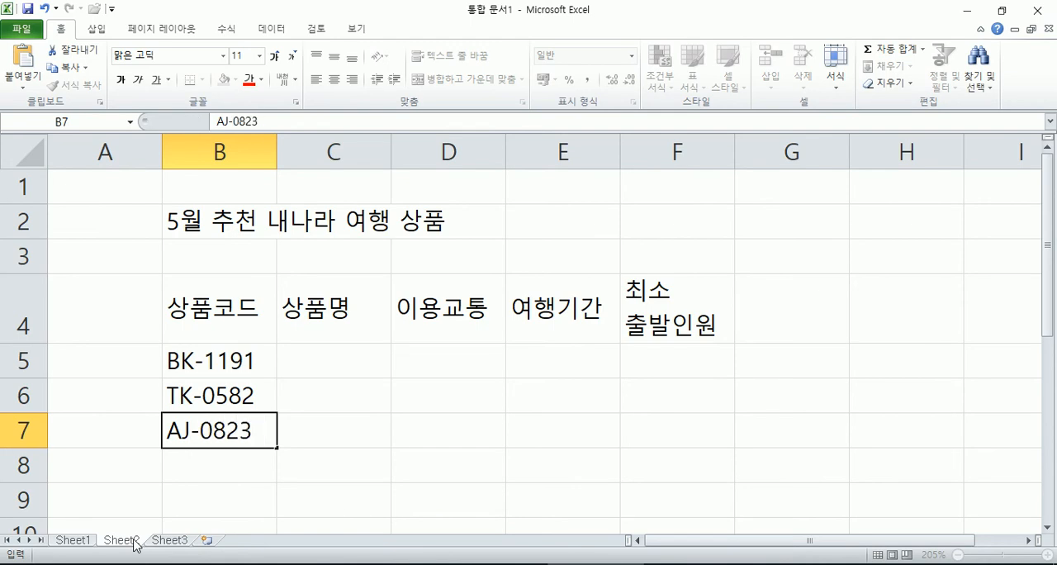
{"action": "key", "text": "Return"}
{"action": "type", "text": "BK-196"}
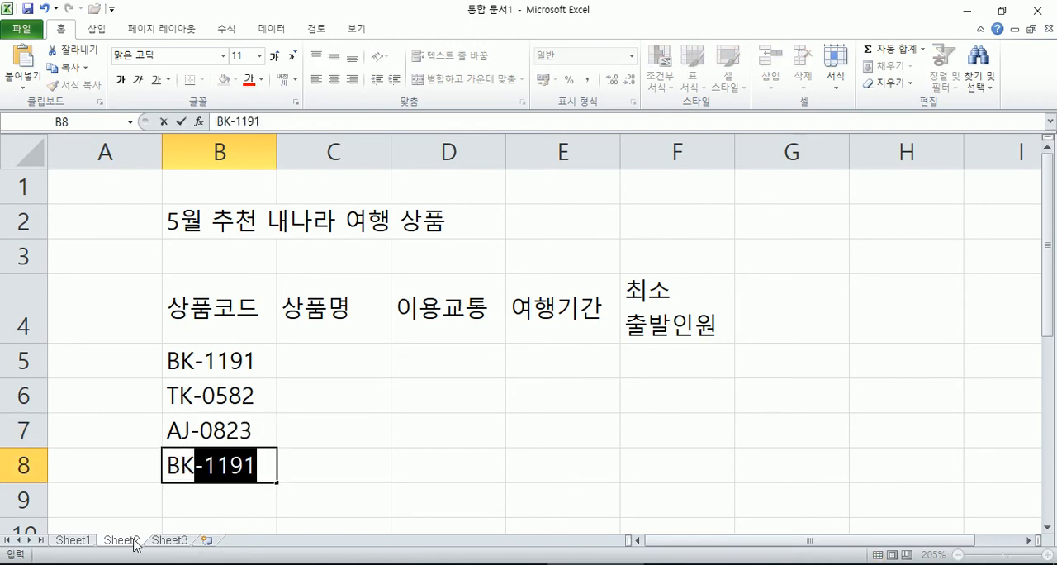
{"action": "type", "text": "1"}
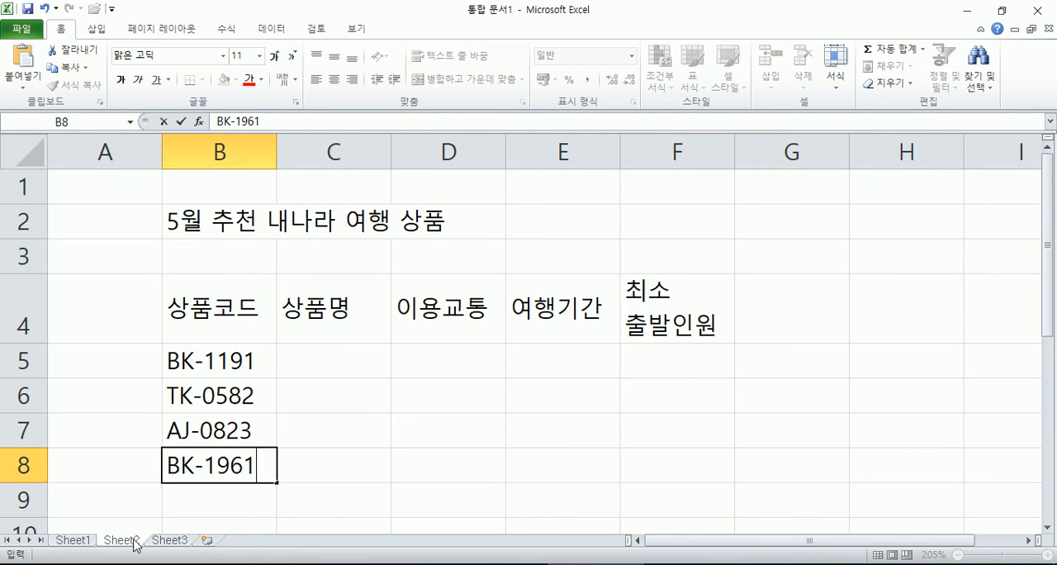
Step: Enter the product names 대관령양떼목장, 경주 엑스포 and 제주 자연유산 in cells C5 to C7
{"action": "key", "text": "Tab"}
{"action": "key", "text": "Up"}
{"action": "key", "text": "Up"}
{"action": "key", "text": "Up"}
{"action": "type", "text": "대관려"}
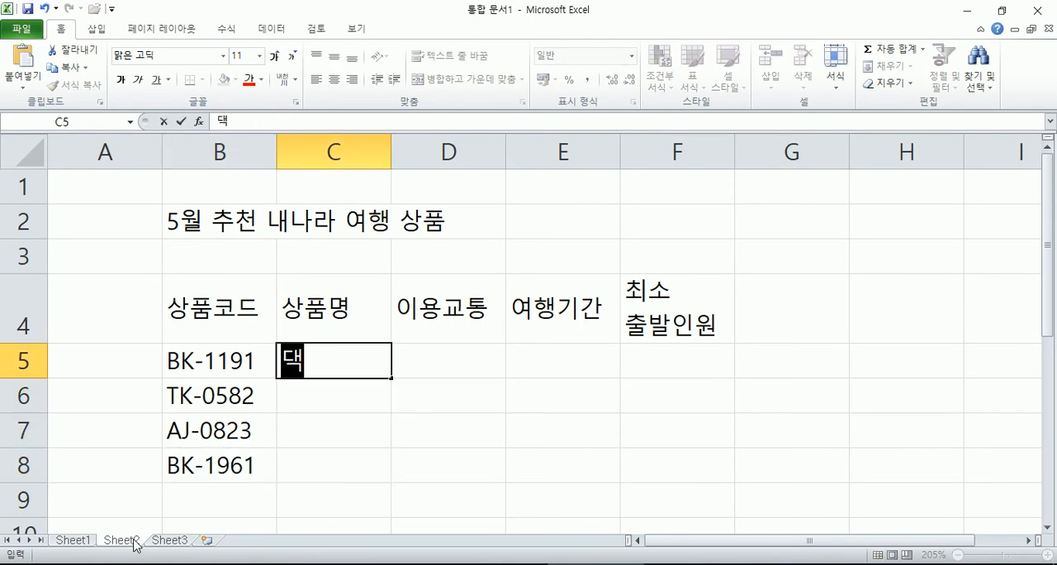
{"action": "type", "text": "ㅇ양떼모"}
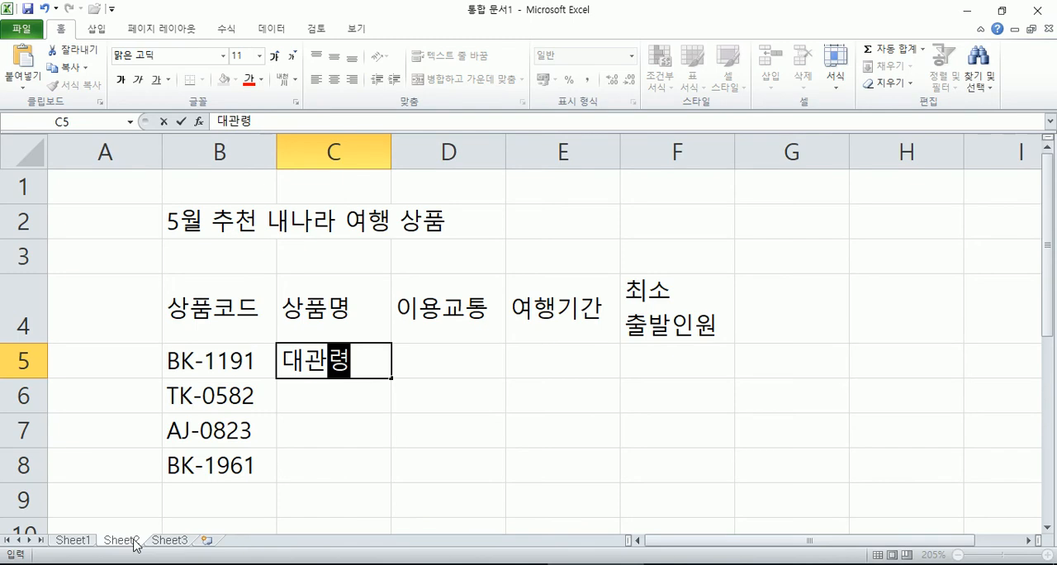
{"action": "type", "text": "ㄱ장"}
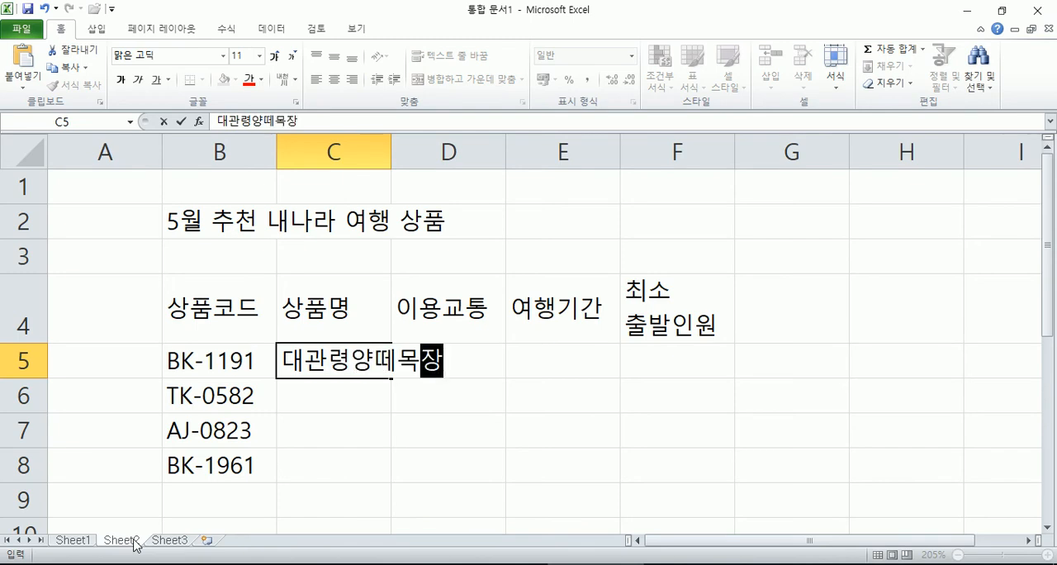
{"action": "key", "text": "Return"}
{"action": "type", "text": "경주 엑스포"}
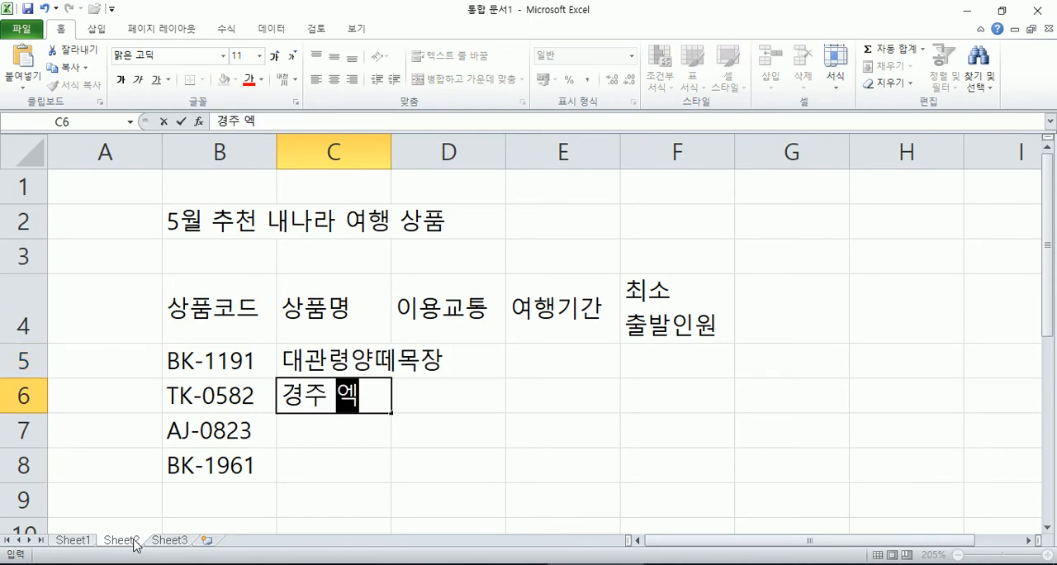
{"action": "key", "text": "Return"}
{"action": "type", "text": "젯주 자연유산"}
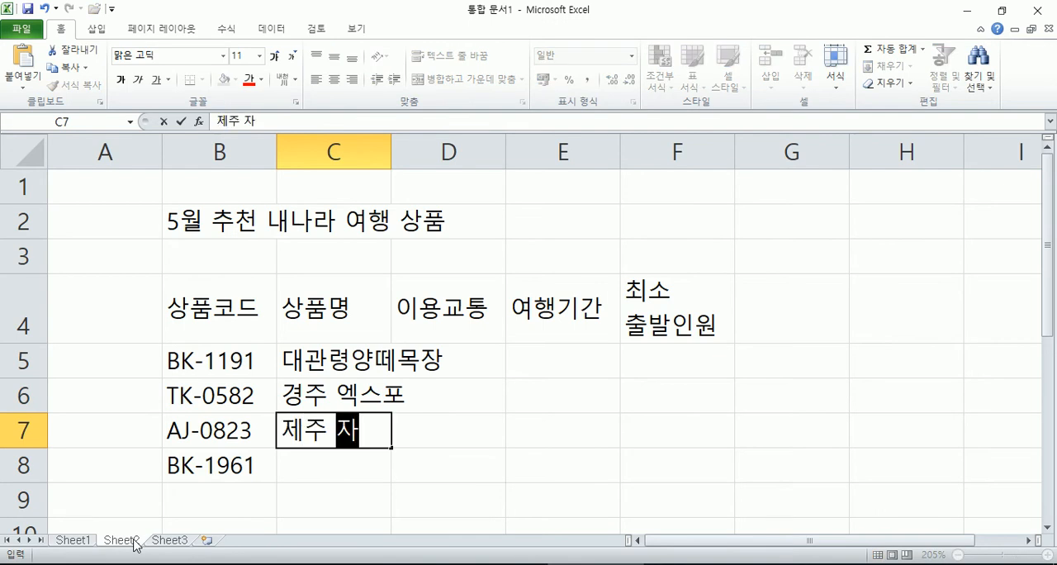
Step: Enter the product name 담양&강천산 in cell C8
{"action": "key", "text": "Return"}
{"action": "type", "text": "당마"}
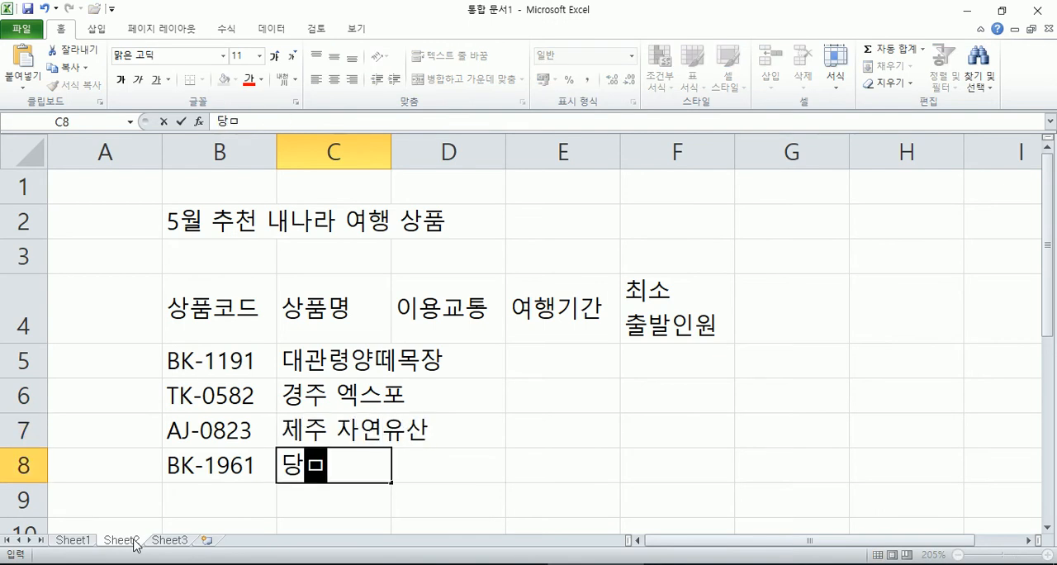
{"action": "key", "text": "BackSpace"}
{"action": "key", "text": "BackSpace"}
{"action": "key", "text": "BackSpace"}
{"action": "type", "text": "담양$"}
{"action": "key", "text": "BackSpace"}
{"action": "type", "text": "&강천"}
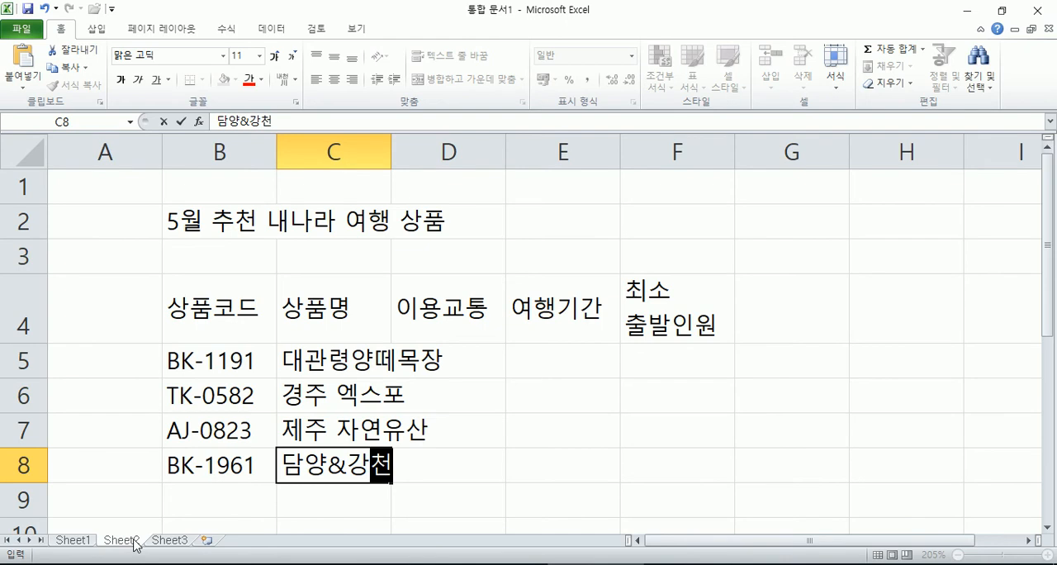
{"action": "type", "text": "산"}
Step: Fill the 이용교통 column in D5:D8 with 버스, 기차, 비행기 and 버스
{"action": "key", "text": "Tab"}
{"action": "key", "text": "Up"}
{"action": "key", "text": "Up"}
{"action": "key", "text": "Up"}
{"action": "type", "text": "버스"}
{"action": "key", "text": "Return"}
{"action": "type", "text": "ㄱ"}
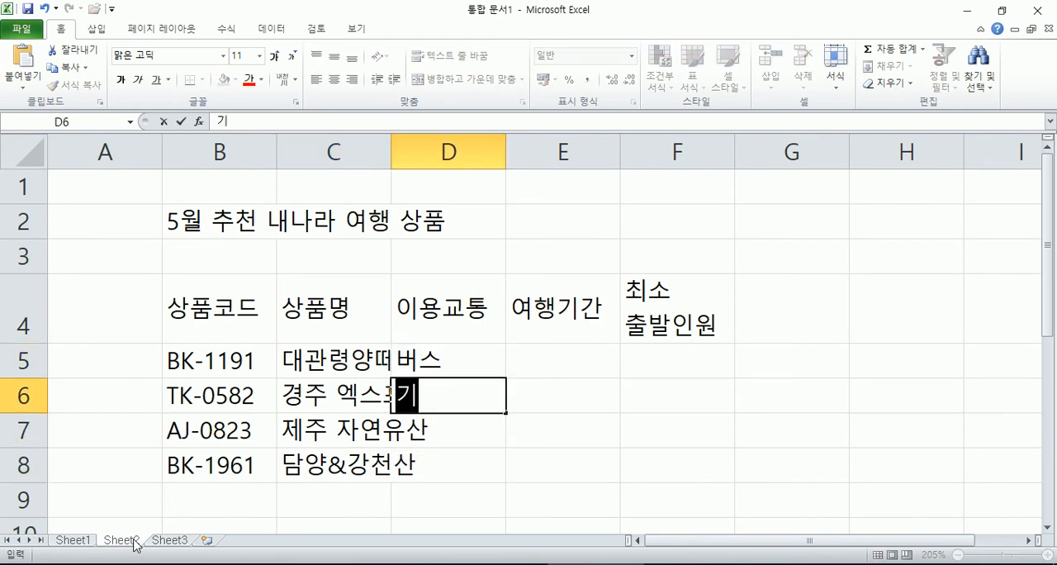
{"action": "type", "text": "기차"}
{"action": "key", "text": "Return"}
{"action": "type", "text": "비행기"}
{"action": "key", "text": "Return"}
{"action": "type", "text": "ㅂ"}
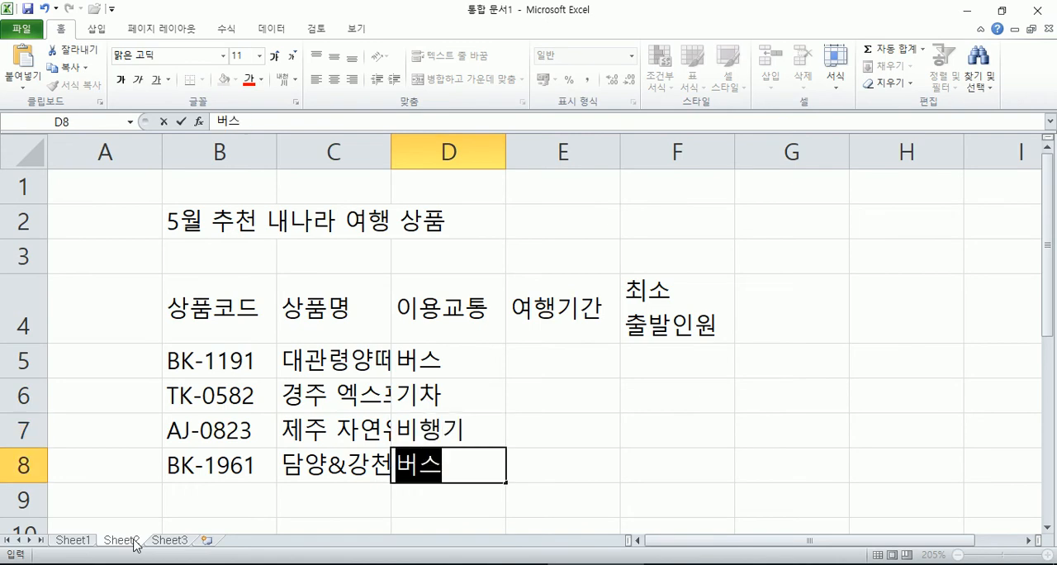
{"action": "type", "text": "버스"}
Step: Fill the 여행기간 column in E5:E8 with 무박1일, 무박1일, 2박3일 and 1박2일
{"action": "key", "text": "Tab"}
{"action": "key", "text": "Up"}
{"action": "key", "text": "Up"}
{"action": "key", "text": "Up"}
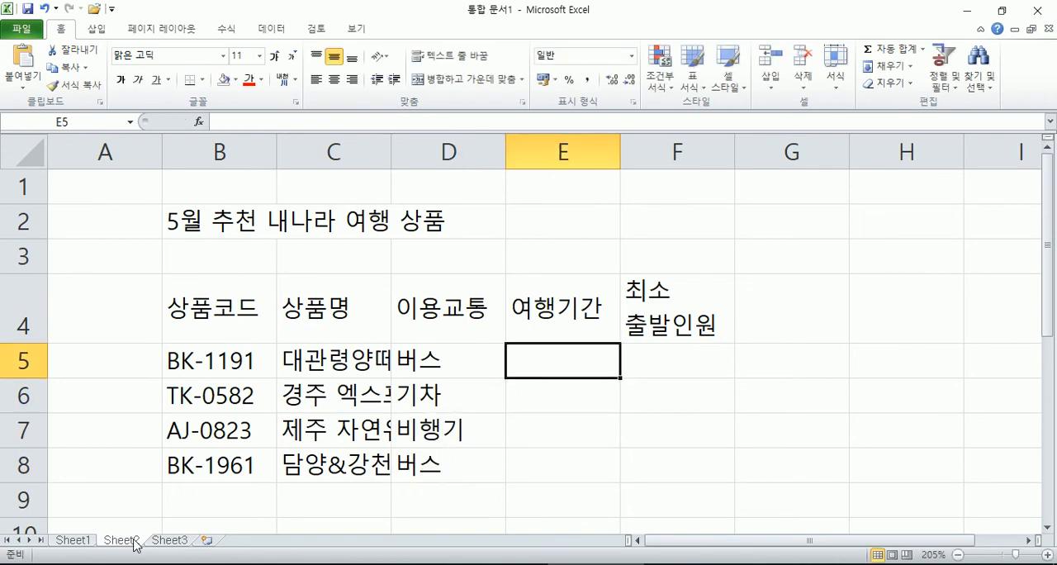
{"action": "type", "text": "무박1"}
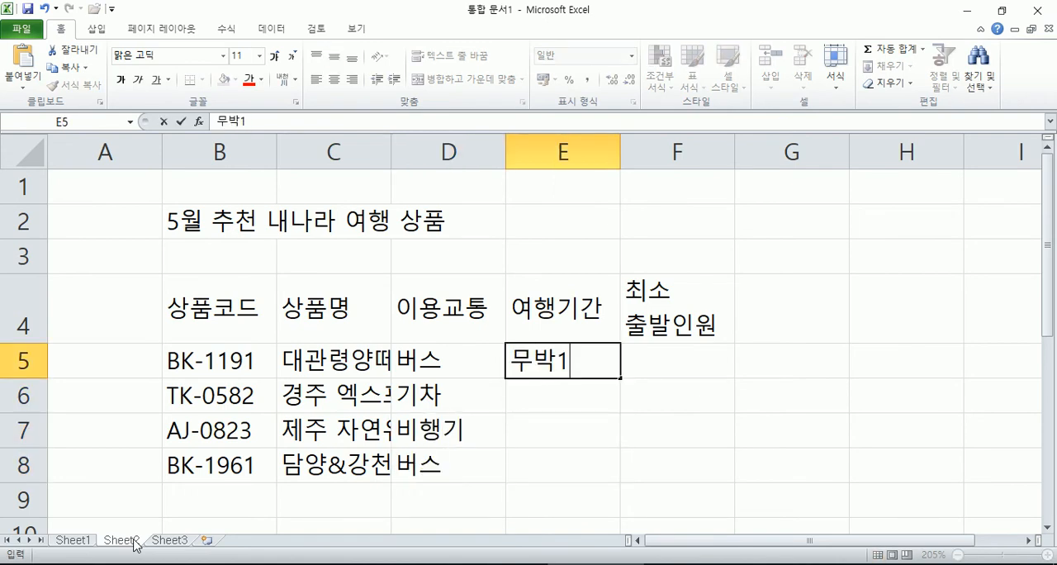
{"action": "type", "text": "ㅇ일"}
{"action": "key", "text": "Return"}
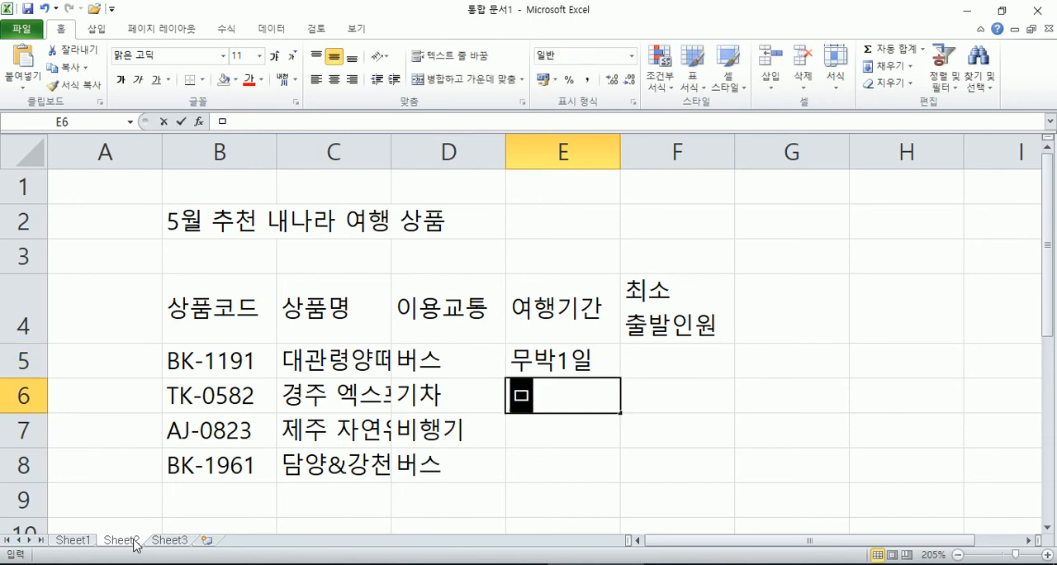
{"action": "type", "text": "무박1일"}
{"action": "key", "text": "Return"}
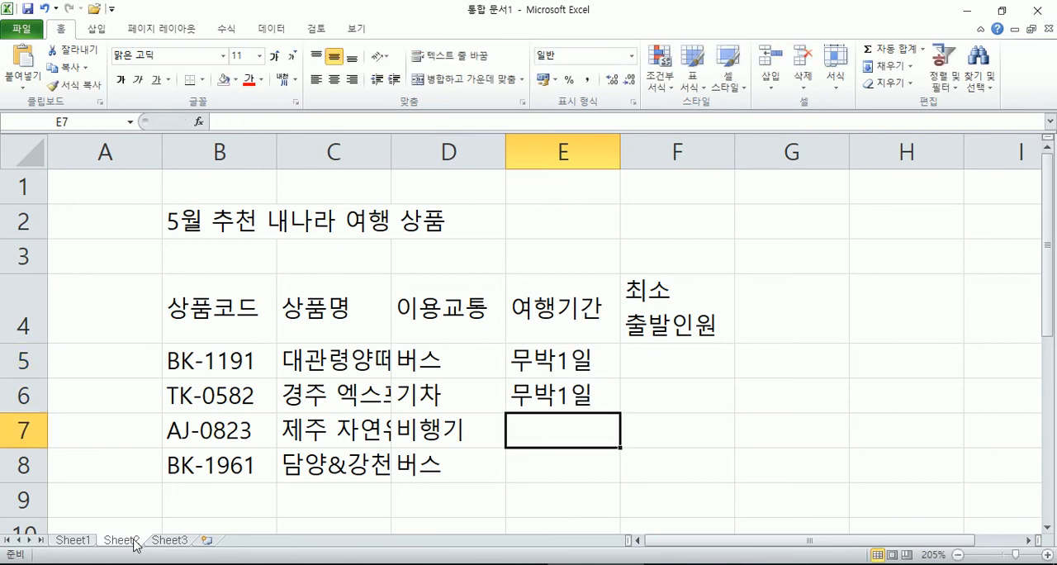
{"action": "type", "text": "2박3일"}
{"action": "key", "text": "Return"}
{"action": "type", "text": "1박2일"}
Step: Fill the 최소 출발인원 column in F5:F8 with 25, 8, 18 and 25
{"action": "key", "text": "Right"}
{"action": "key", "text": "Up"}
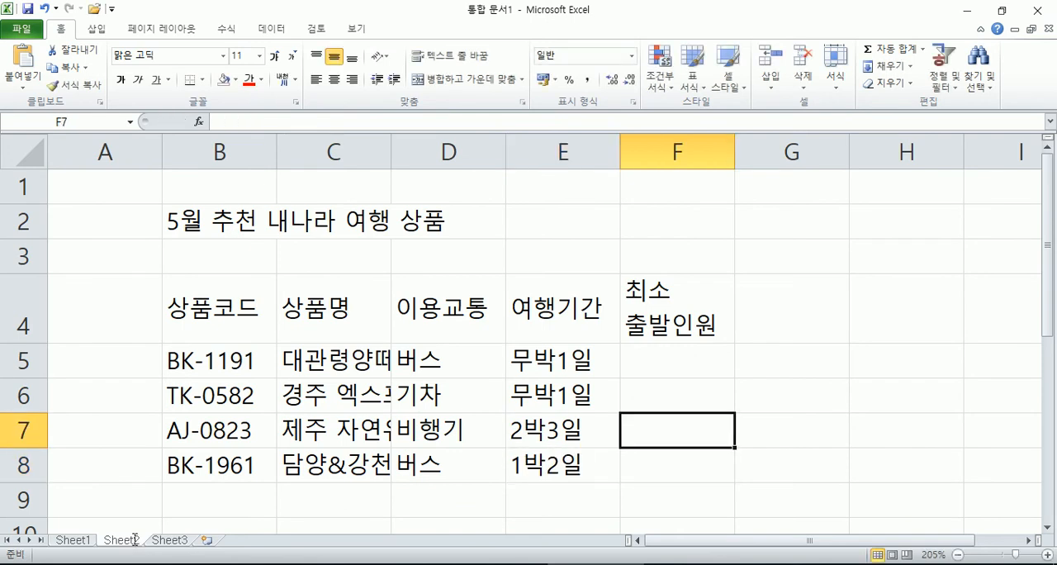
{"action": "key", "text": "Up"}
{"action": "key", "text": "Up"}
{"action": "type", "text": "25"}
{"action": "key", "text": "Return"}
{"action": "type", "text": "8"}
{"action": "key", "text": "Return"}
{"action": "type", "text": "18"}
{"action": "key", "text": "Return"}
{"action": "type", "text": "25"}
{"action": "key", "text": "Return"}
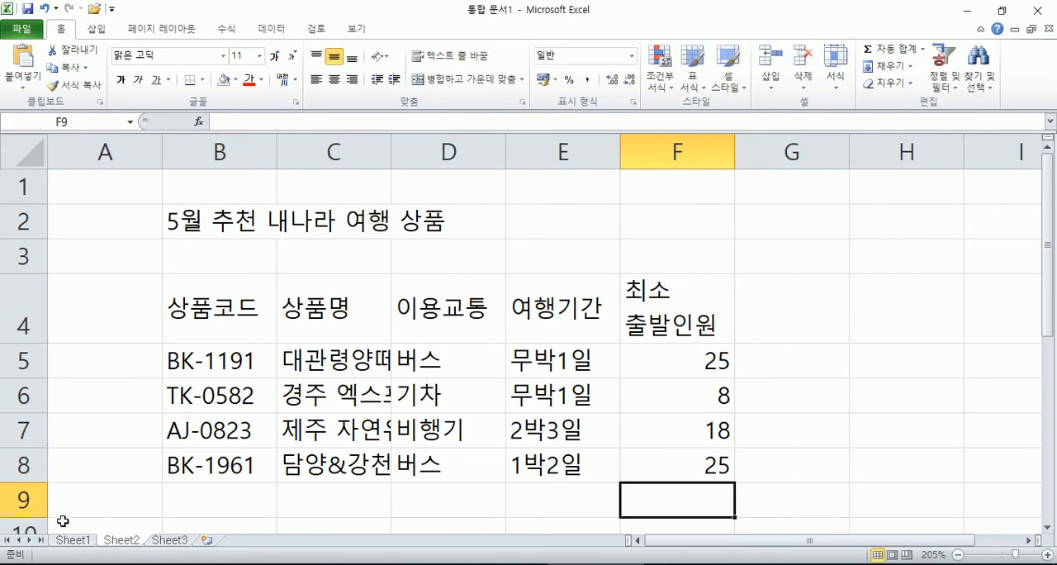
Step: Set the width of column A to 1
{"action": "scroll", "coordinate": [244, 341], "scroll_direction": "down", "scroll_amount": 4, "text": "ctrl"}
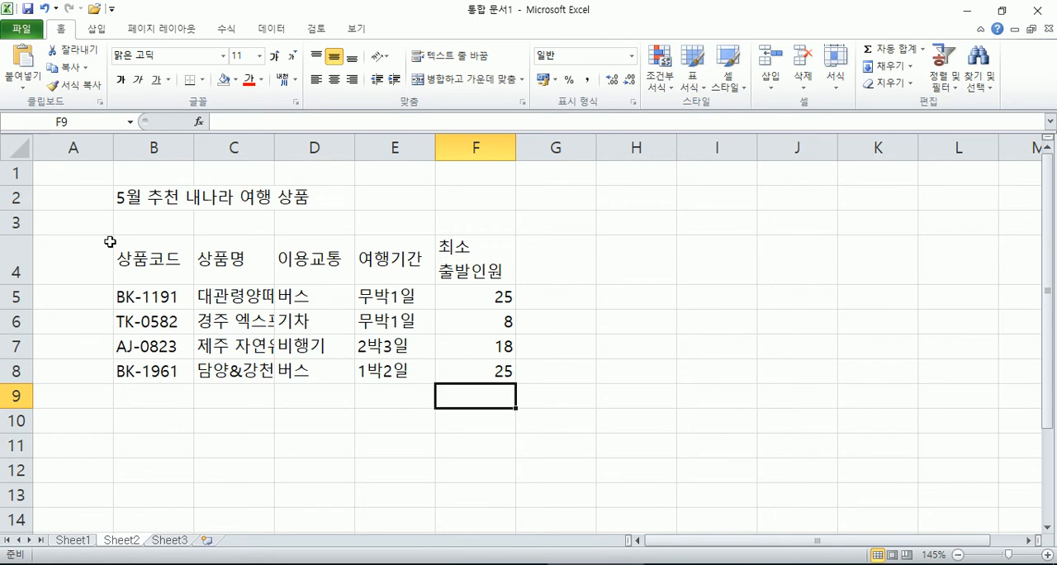
{"action": "left_click", "coordinate": [74, 147]}
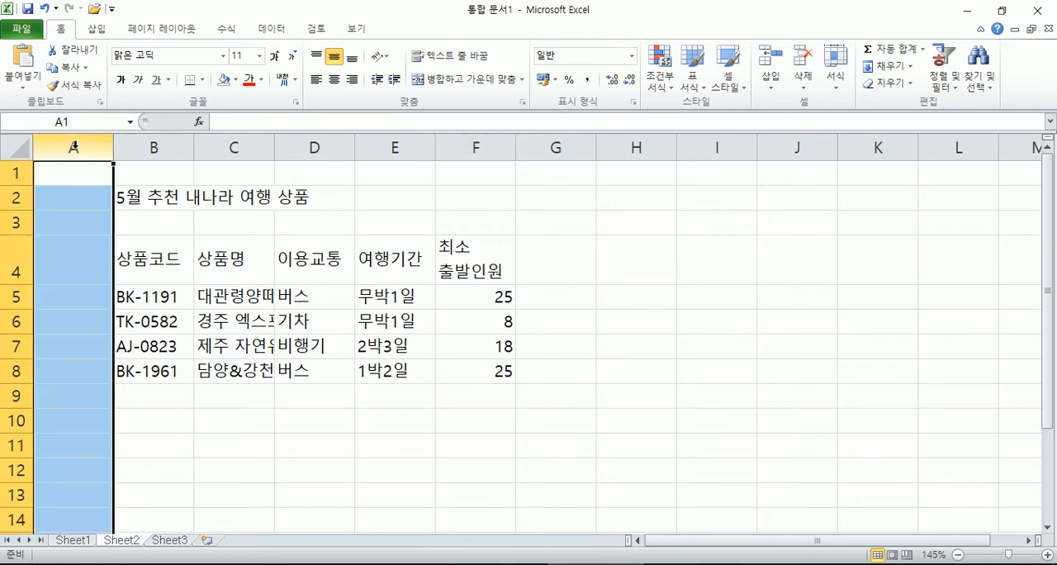
{"action": "right_click", "coordinate": [73, 147]}
{"action": "left_click", "coordinate": [116, 329]}
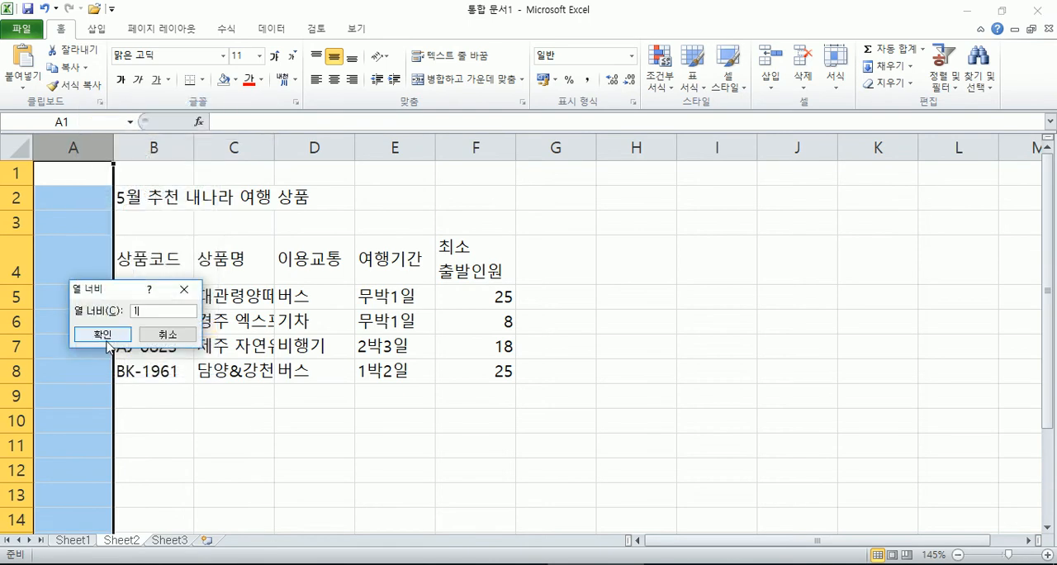
{"action": "type", "text": "1"}
{"action": "left_click", "coordinate": [103, 334]}
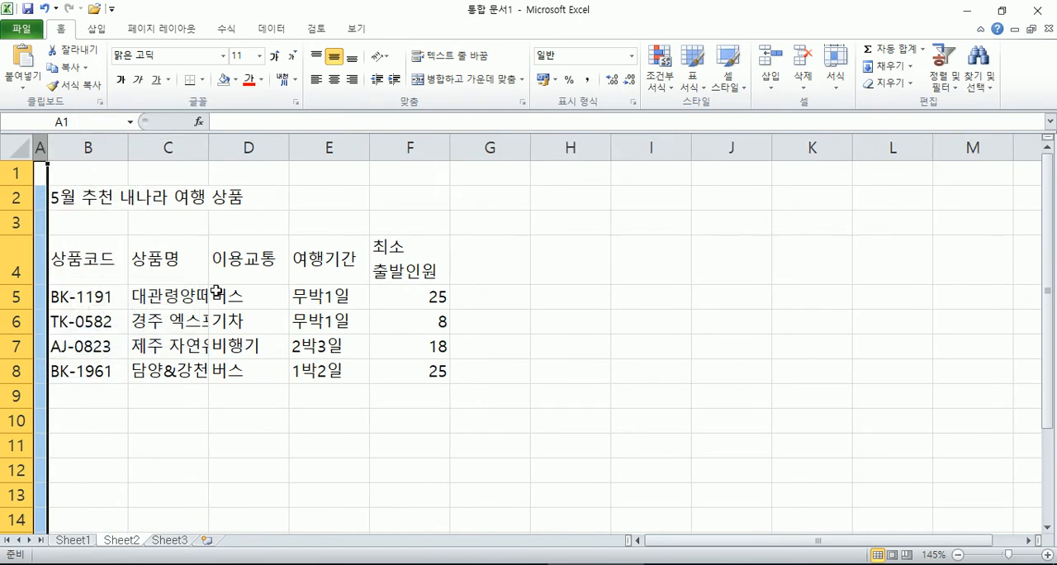
Step: Set the width of columns B, D, E and F together to 11
{"action": "left_click", "coordinate": [103, 145]}
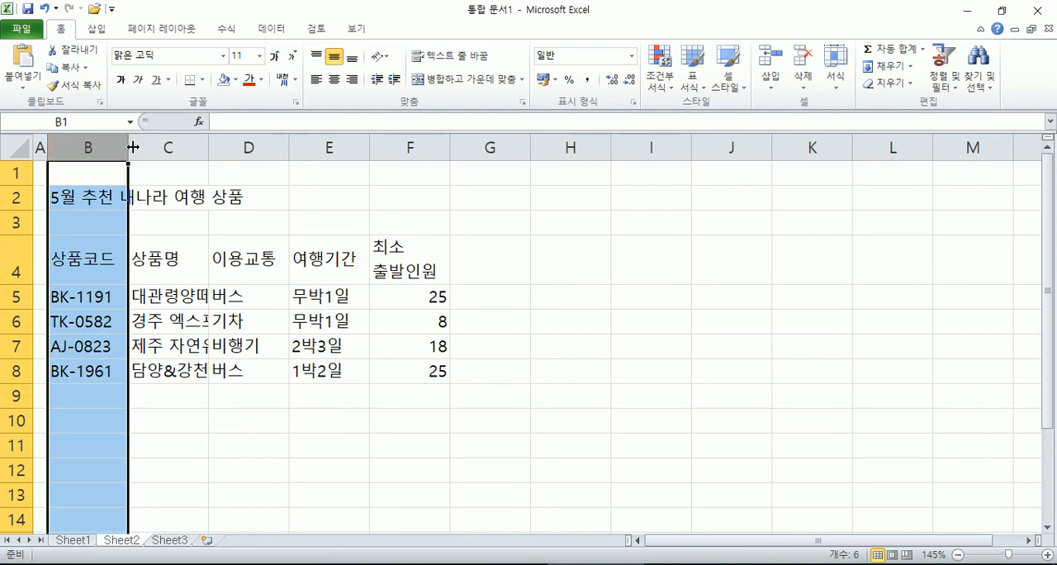
{"action": "left_click_drag", "start_coordinate": [237, 142], "coordinate": [384, 144], "text": "ctrl"}
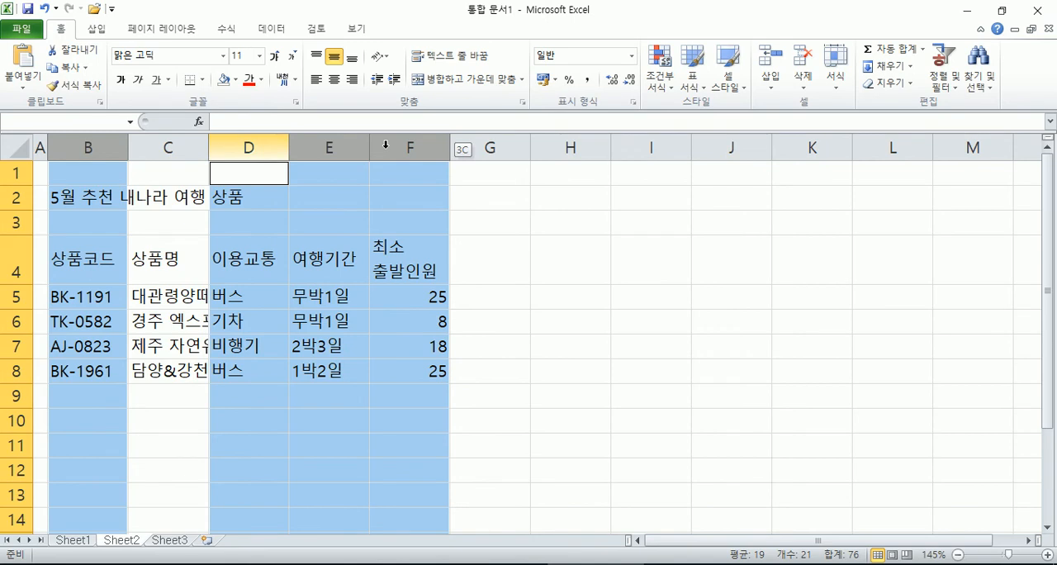
{"action": "right_click", "coordinate": [328, 142]}
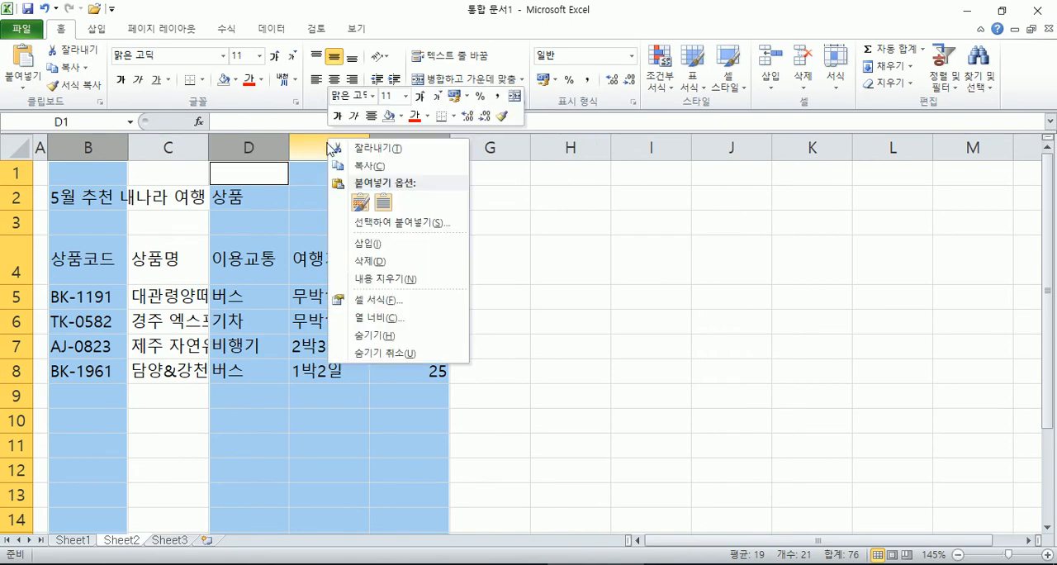
{"action": "left_click", "coordinate": [381, 317]}
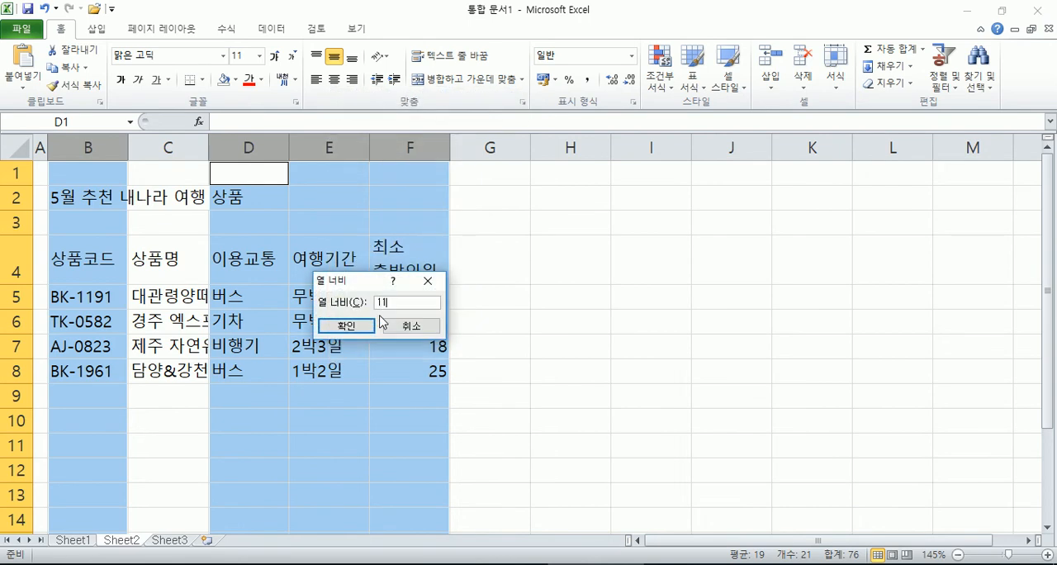
{"action": "key", "text": "Return"}
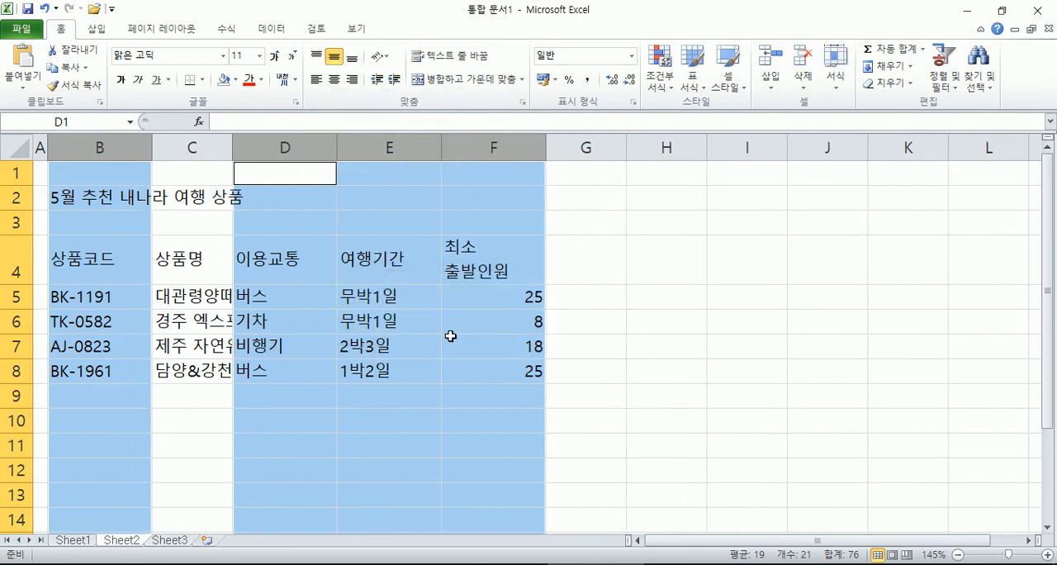
Step: Set the width of the 상품명 column C to 15
{"action": "right_click", "coordinate": [205, 147]}
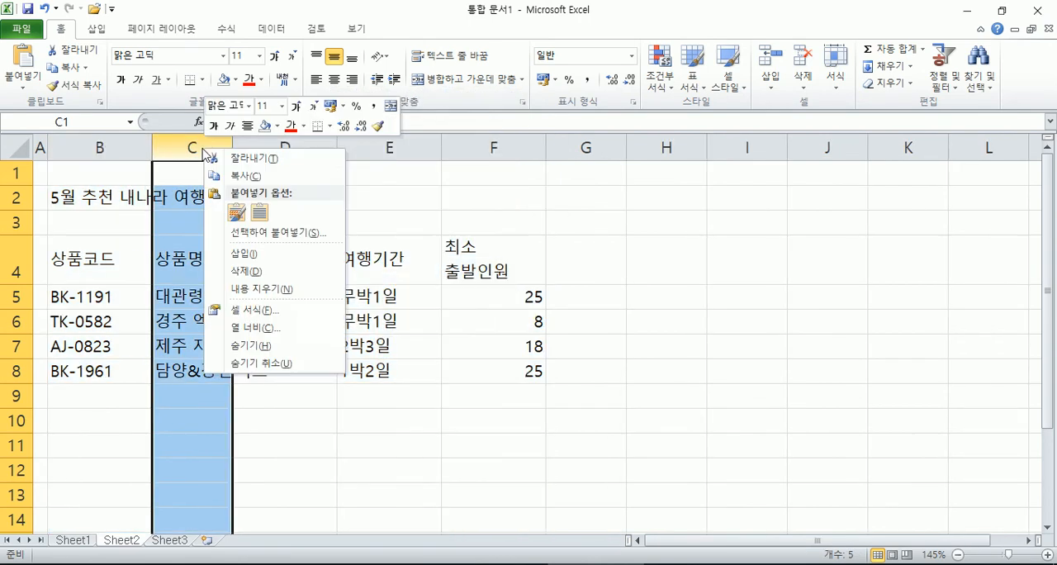
{"action": "left_click", "coordinate": [268, 328]}
{"action": "type", "text": "15"}
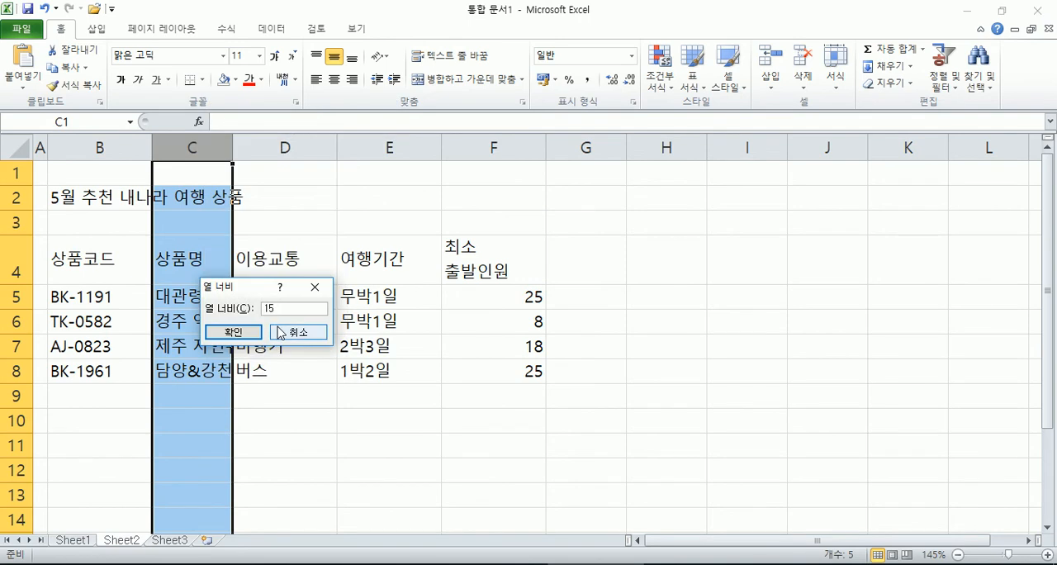
{"action": "key", "text": "Return"}
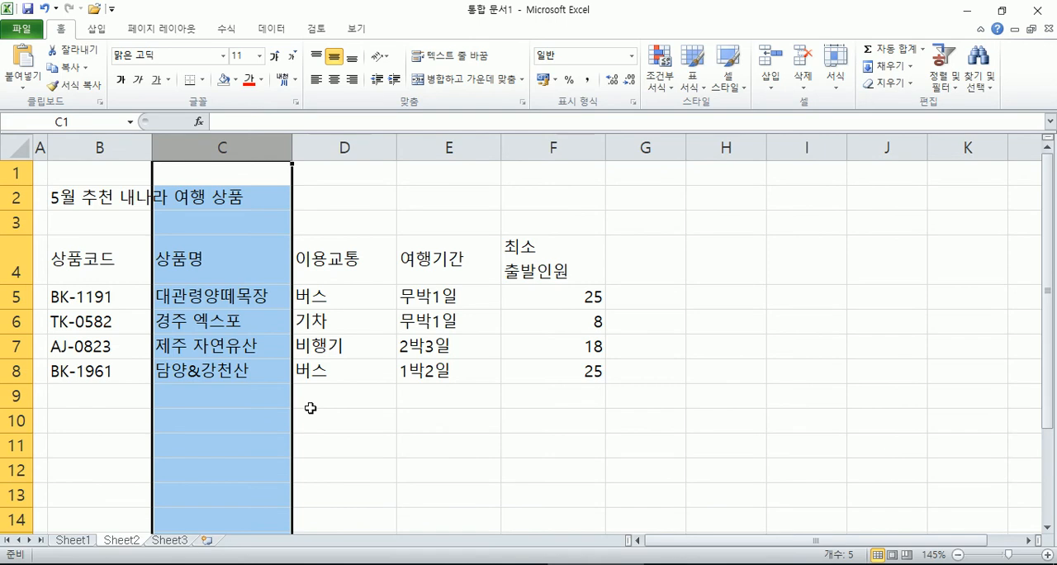
Step: Undo the column width changes made to columns A through F
{"action": "key", "text": "ctrl+z"}
{"action": "key", "text": "ctrl+z"}
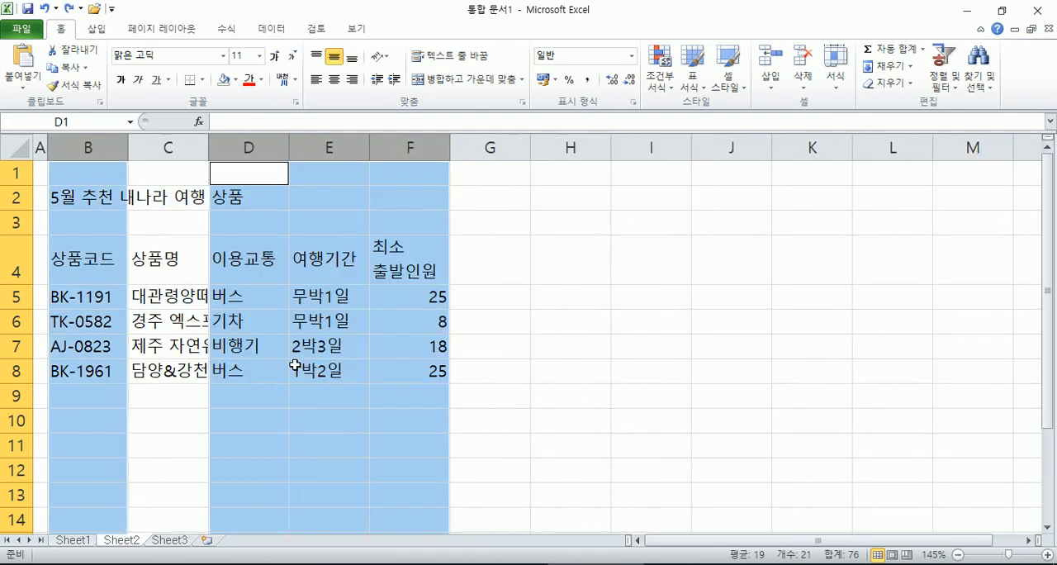
{"action": "key", "text": "ctrl+z"}
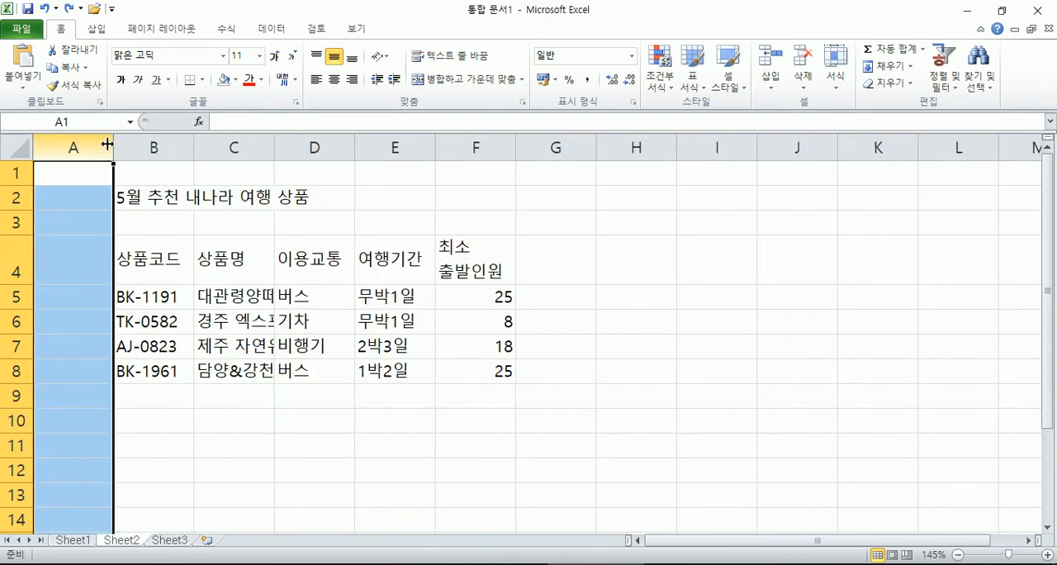
Step: Set the width of the empty column A to 1
{"action": "right_click", "coordinate": [104, 141]}
{"action": "left_click", "coordinate": [166, 329]}
{"action": "type", "text": "1"}
{"action": "key", "text": "Return"}
{"action": "left_click", "coordinate": [87, 147]}
{"action": "left_click_drag", "start_coordinate": [247, 147], "coordinate": [435, 155]}
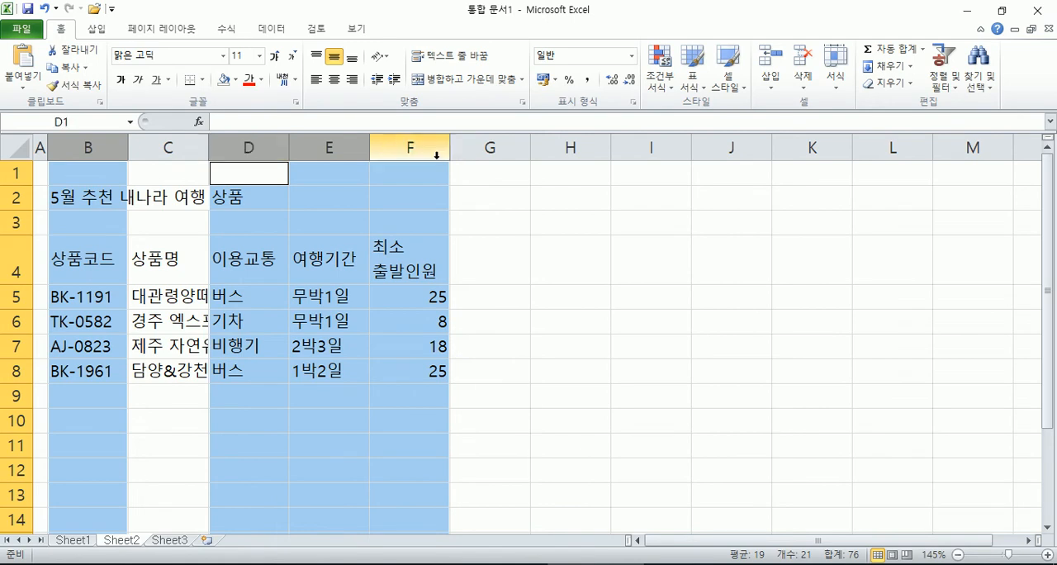
{"action": "left_click", "coordinate": [323, 213]}
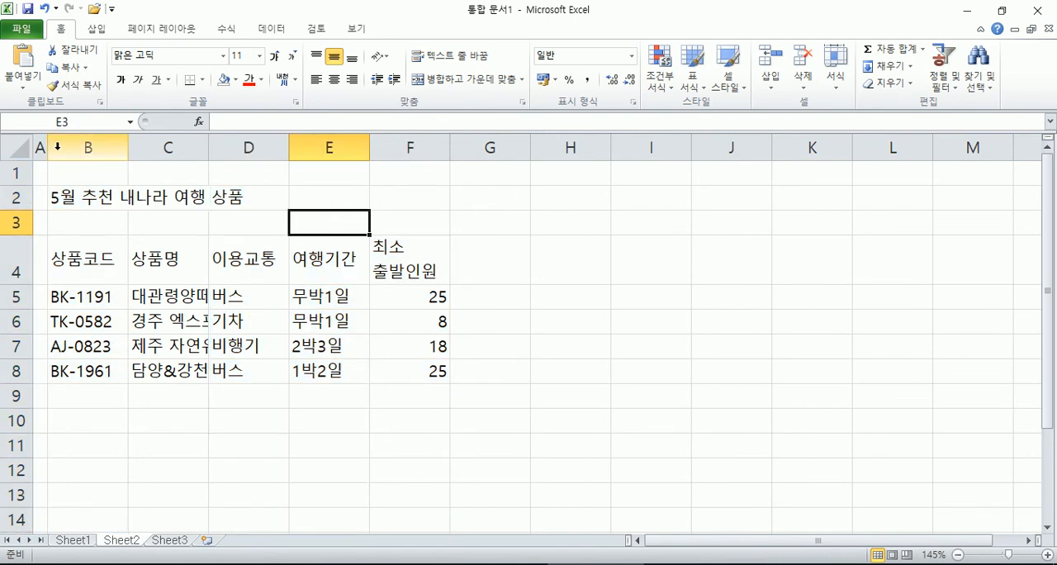
{"action": "left_click", "coordinate": [93, 146]}
{"action": "left_click_drag", "start_coordinate": [234, 143], "coordinate": [390, 143]}
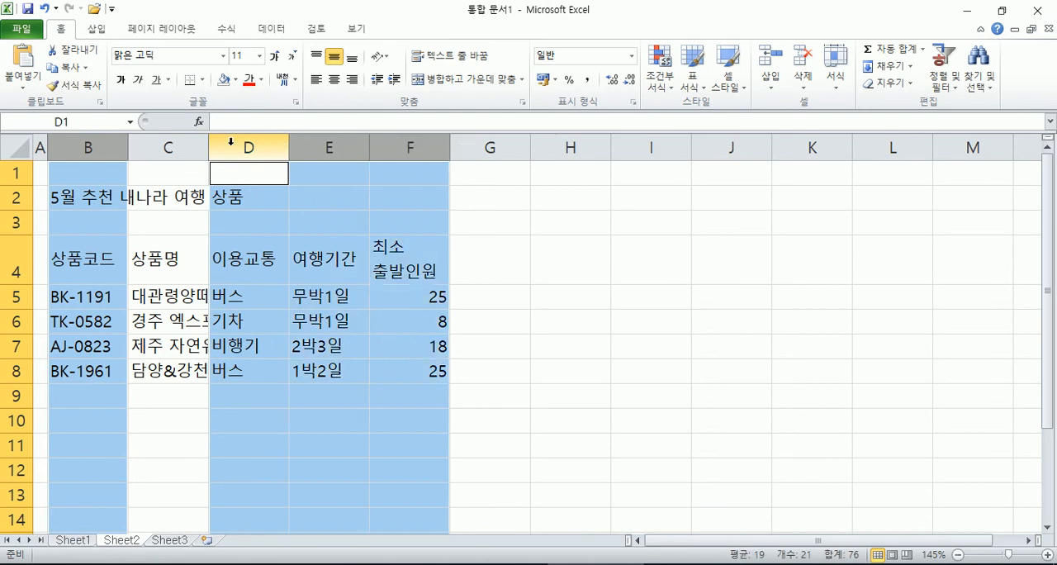
Step: Select columns B, D, E and F together, leaving out C, and set their width to 11
{"action": "left_click", "coordinate": [88, 146]}
{"action": "left_click_drag", "start_coordinate": [245, 146], "coordinate": [393, 140], "text": "ctrl"}
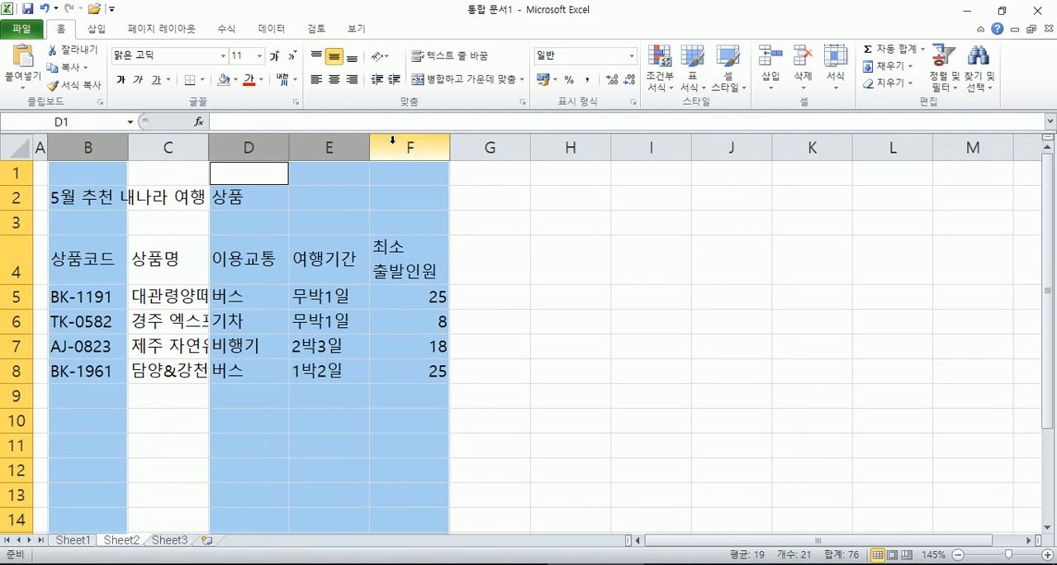
{"action": "right_click", "coordinate": [388, 143]}
{"action": "left_click", "coordinate": [430, 331]}
{"action": "type", "text": "1박"}
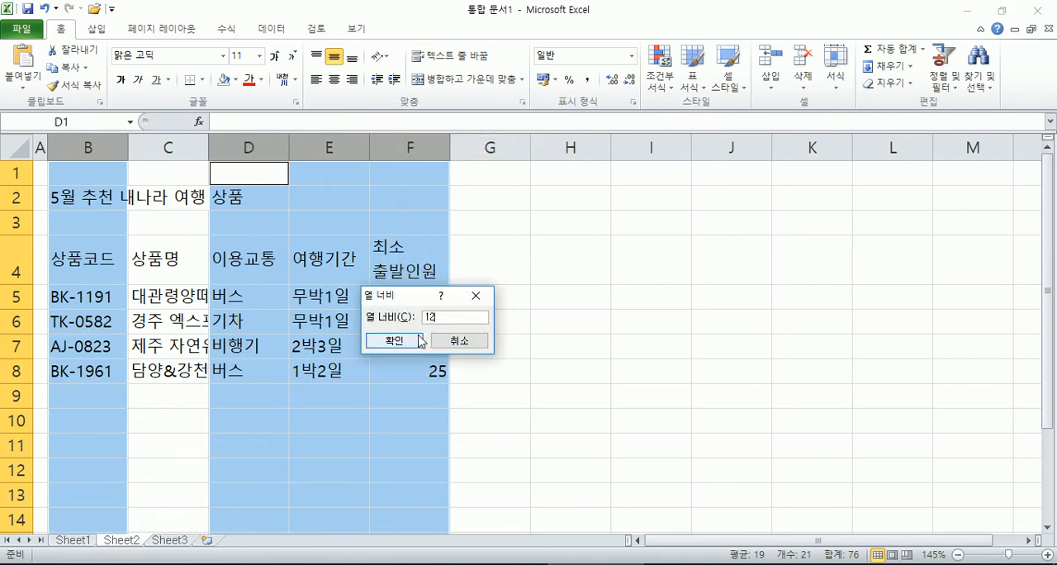
{"action": "type", "text": "2"}
{"action": "left_click", "coordinate": [420, 340]}
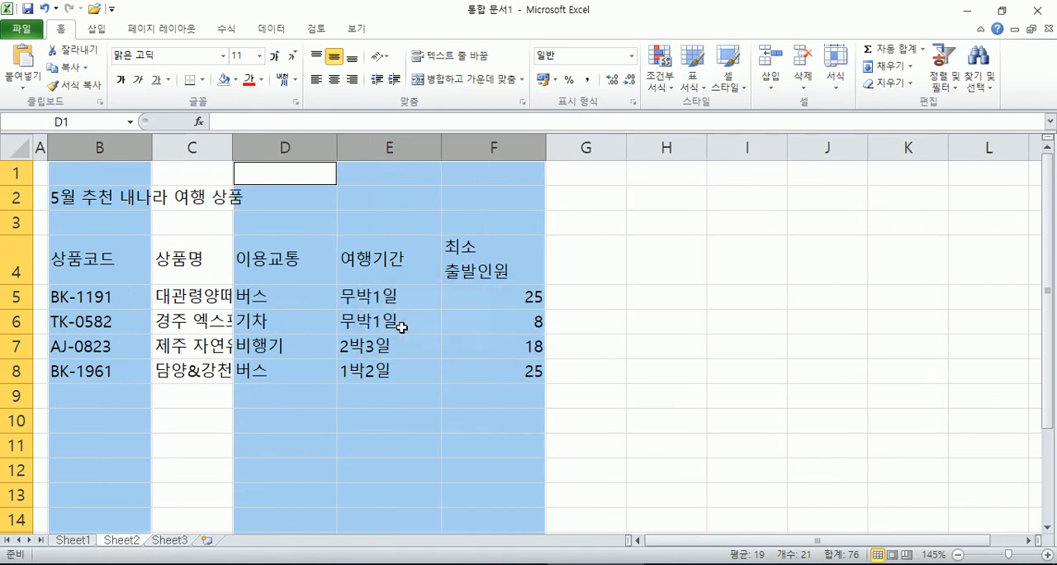
Step: Set the width of the 상품명 column C to 15
{"action": "right_click", "coordinate": [202, 145]}
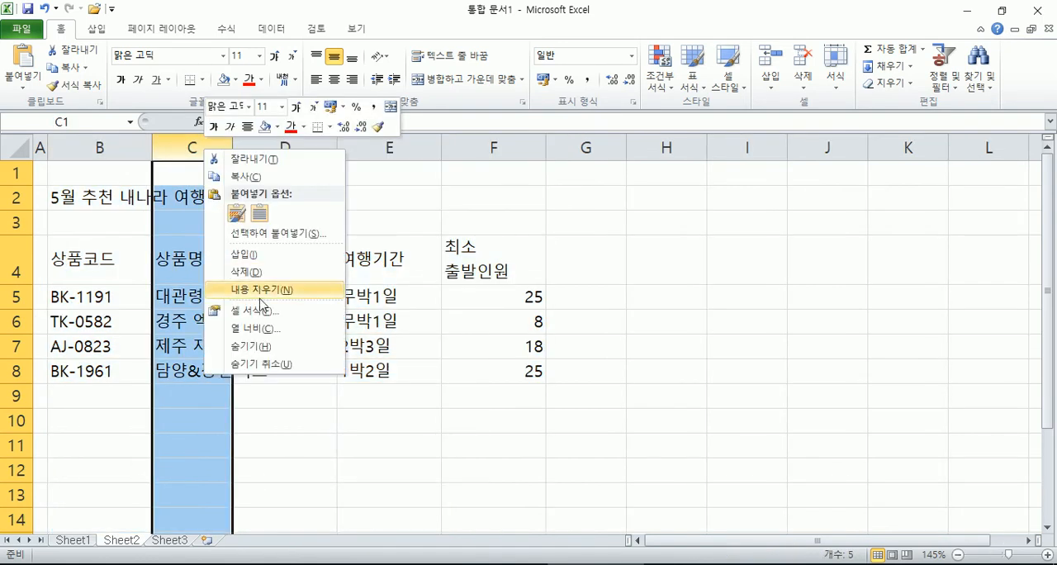
{"action": "left_click", "coordinate": [276, 330]}
{"action": "type", "text": "16"}
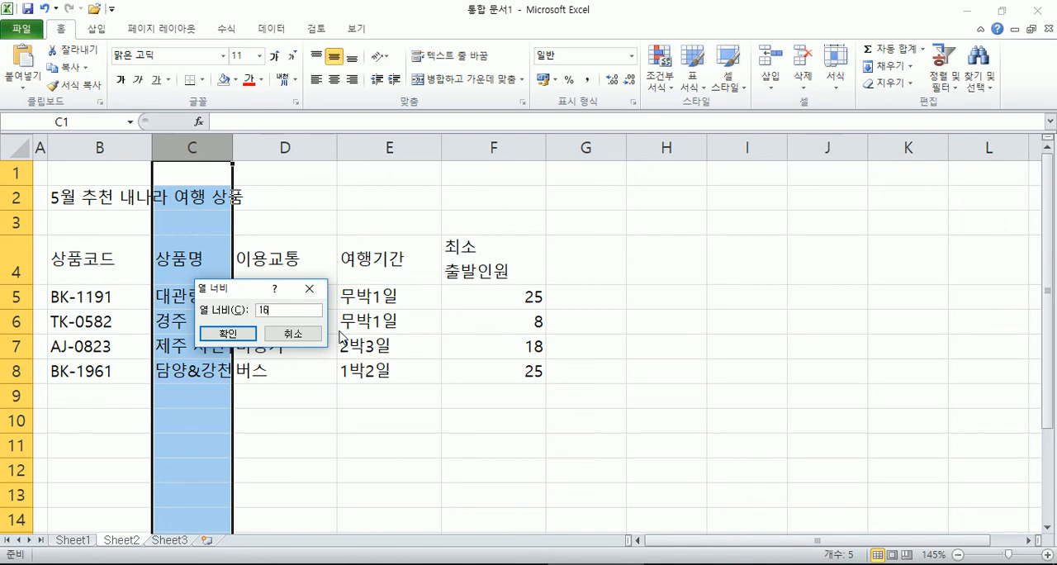
{"action": "key", "text": "BackSpace"}
{"action": "key", "text": "BackSpace"}
{"action": "type", "text": "9"}
{"action": "key", "text": "Return"}
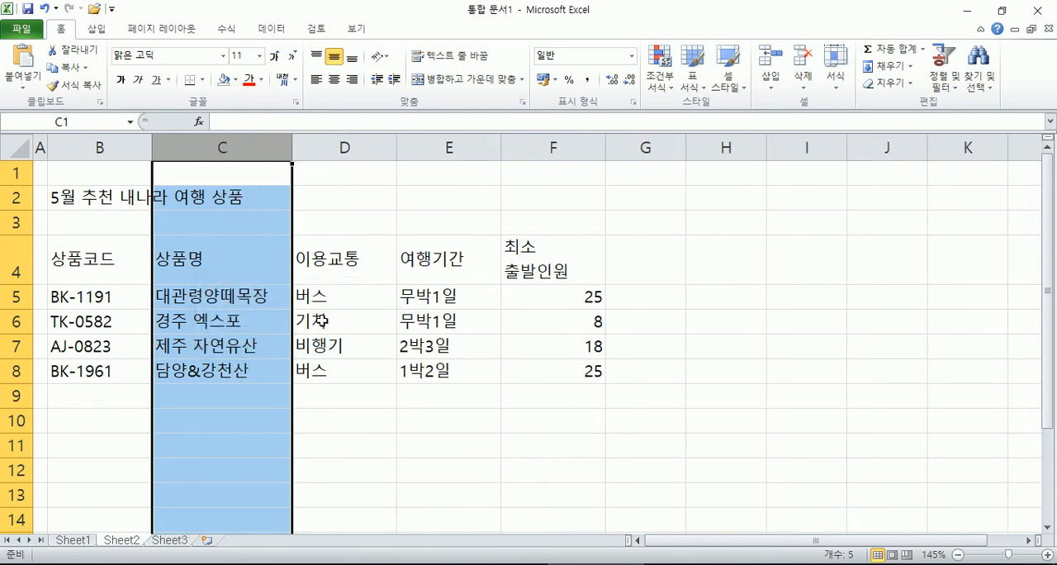
Step: Change the font of the title in cell B2 to 휴먼엑스포
{"action": "left_click", "coordinate": [85, 197]}
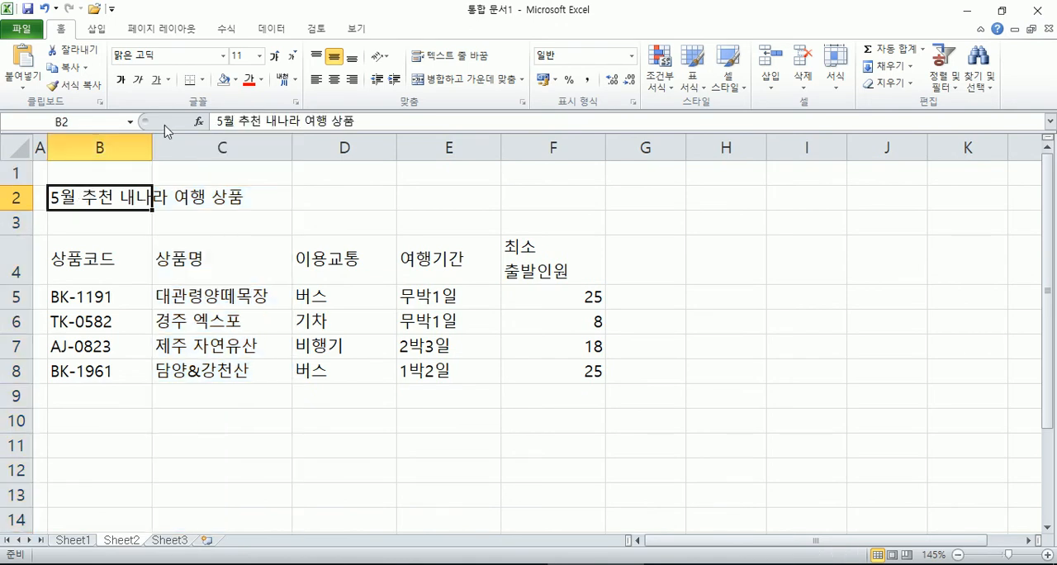
{"action": "left_click", "coordinate": [223, 56]}
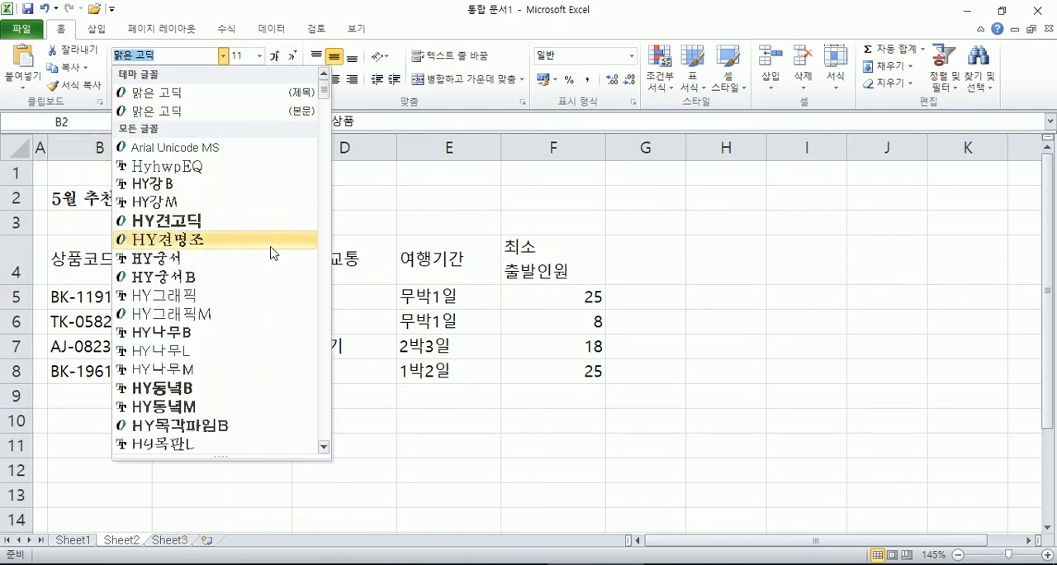
{"action": "scroll", "coordinate": [258, 279], "scroll_direction": "down", "scroll_amount": 20}
{"action": "scroll", "coordinate": [255, 283], "scroll_direction": "down", "scroll_amount": 10}
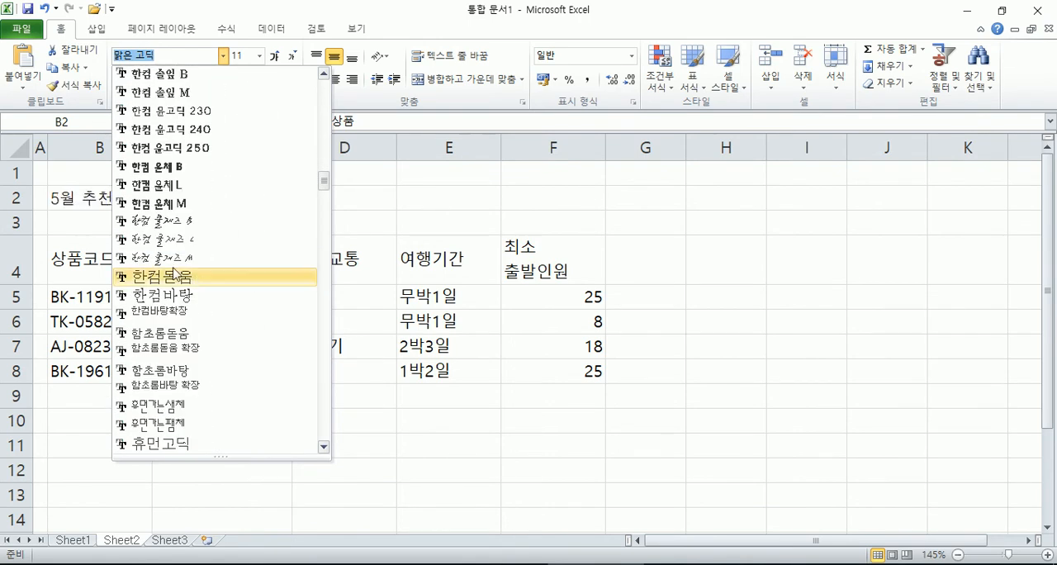
{"action": "scroll", "coordinate": [200, 284], "scroll_direction": "down", "scroll_amount": 3}
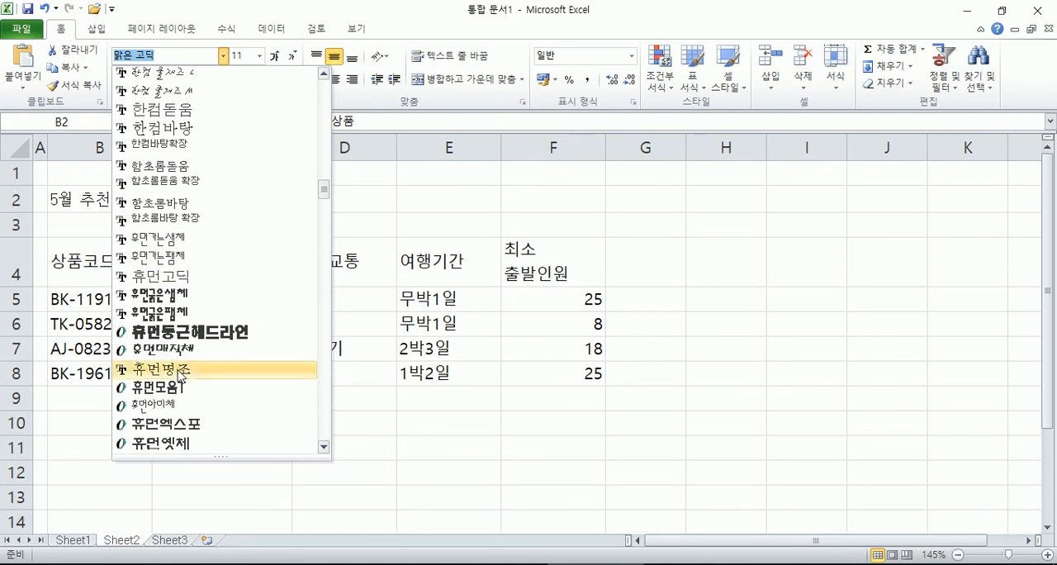
{"action": "left_click", "coordinate": [180, 424]}
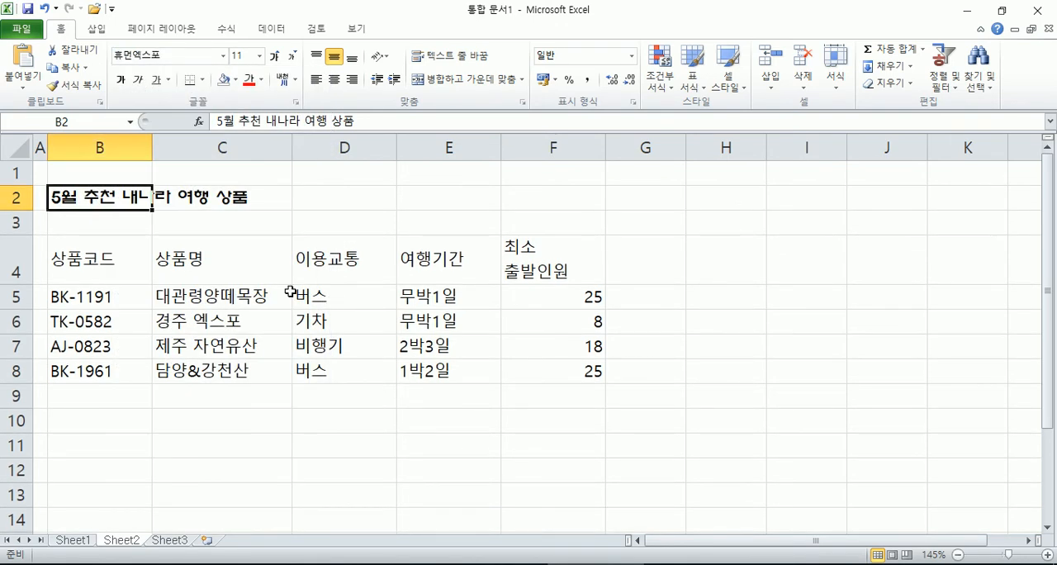
Step: Enlarge the title in B2 to font size 22 and colour its text with the base red theme colour
{"action": "left_click", "coordinate": [275, 58]}
{"action": "left_click", "coordinate": [275, 58]}
{"action": "left_click", "coordinate": [275, 58]}
{"action": "left_click", "coordinate": [275, 58]}
{"action": "left_click", "coordinate": [275, 58]}
{"action": "left_click", "coordinate": [275, 58]}
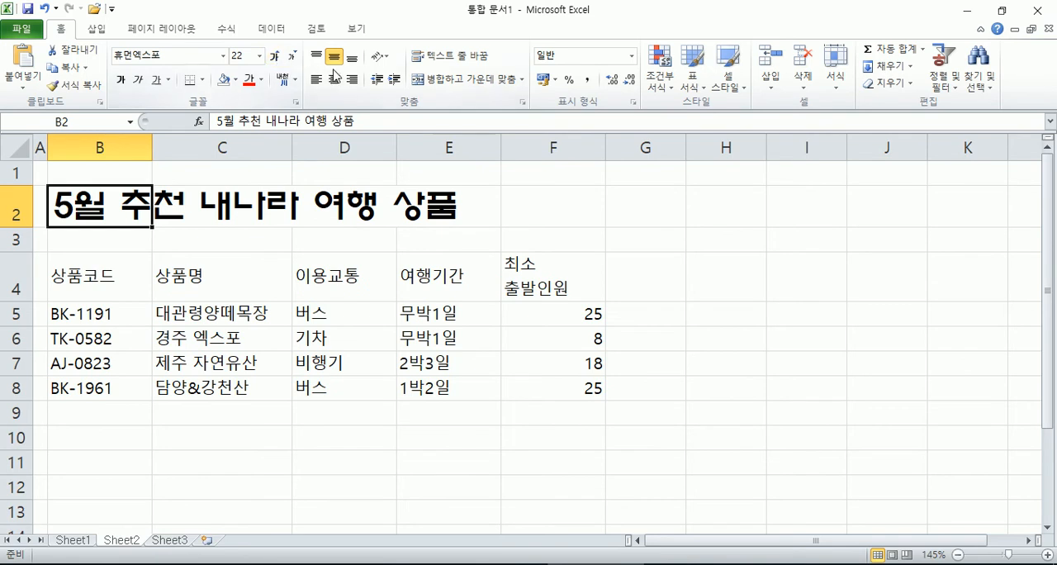
{"action": "left_click", "coordinate": [262, 80]}
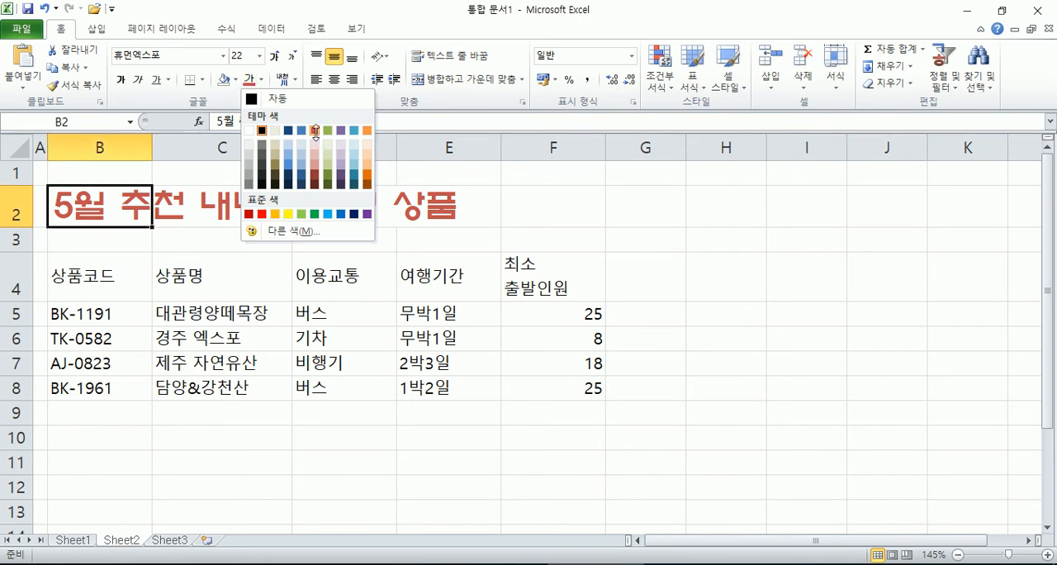
{"action": "left_click", "coordinate": [316, 132]}
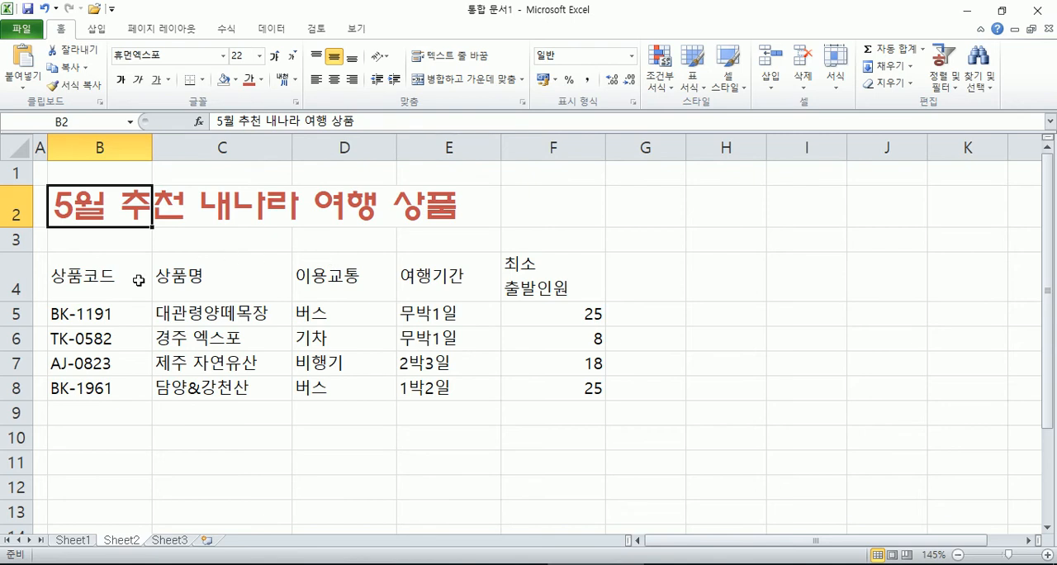
Step: Change the font of the header cells B4:F4 to HY나무M
{"action": "left_click", "coordinate": [85, 283]}
{"action": "left_click_drag", "start_coordinate": [85, 282], "coordinate": [561, 291]}
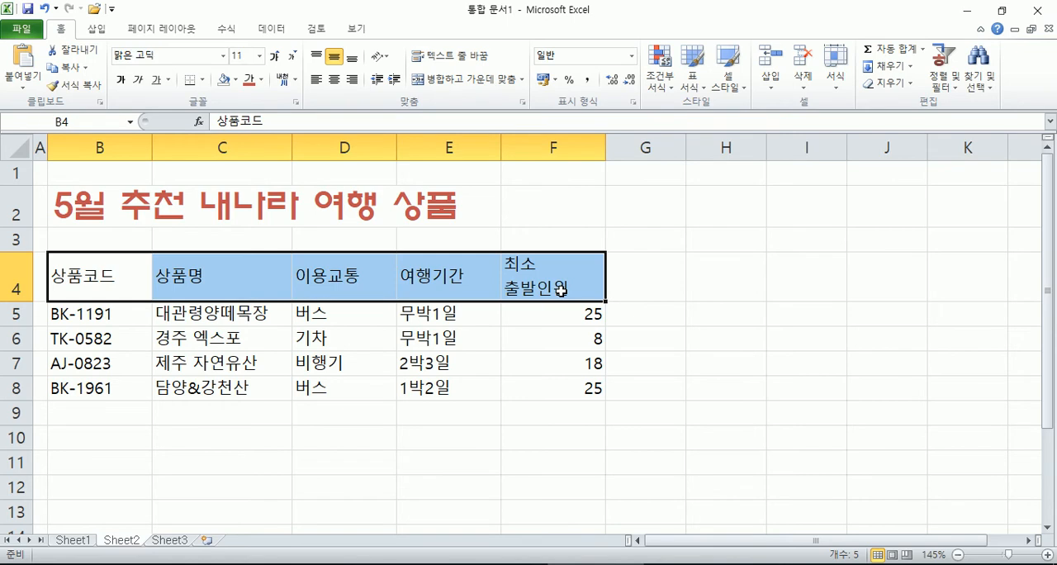
{"action": "left_click", "coordinate": [223, 56]}
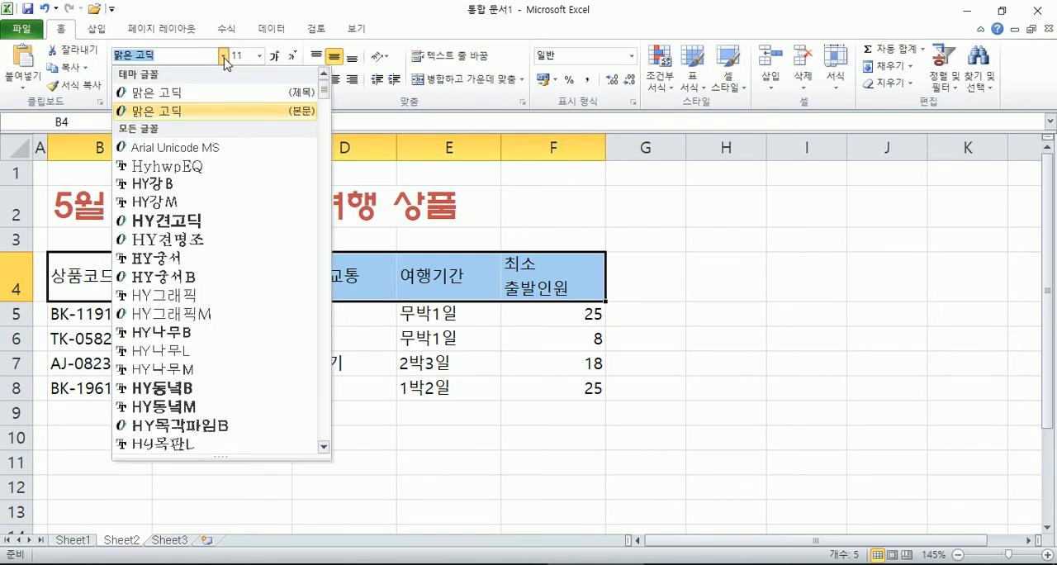
{"action": "scroll", "coordinate": [213, 224], "scroll_direction": "down", "scroll_amount": 5}
{"action": "scroll", "coordinate": [213, 224], "scroll_direction": "up", "scroll_amount": 3}
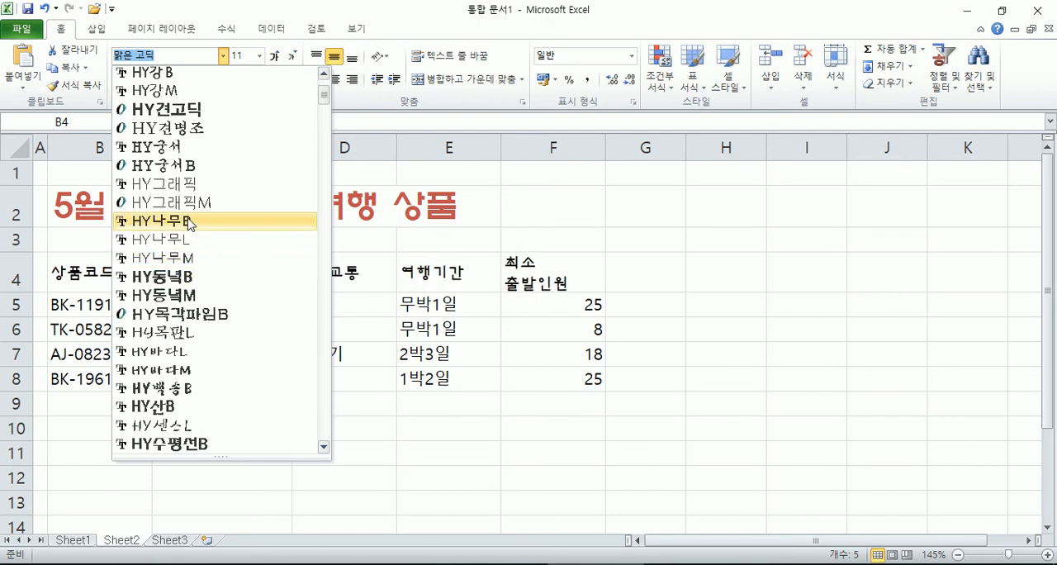
{"action": "left_click", "coordinate": [186, 264]}
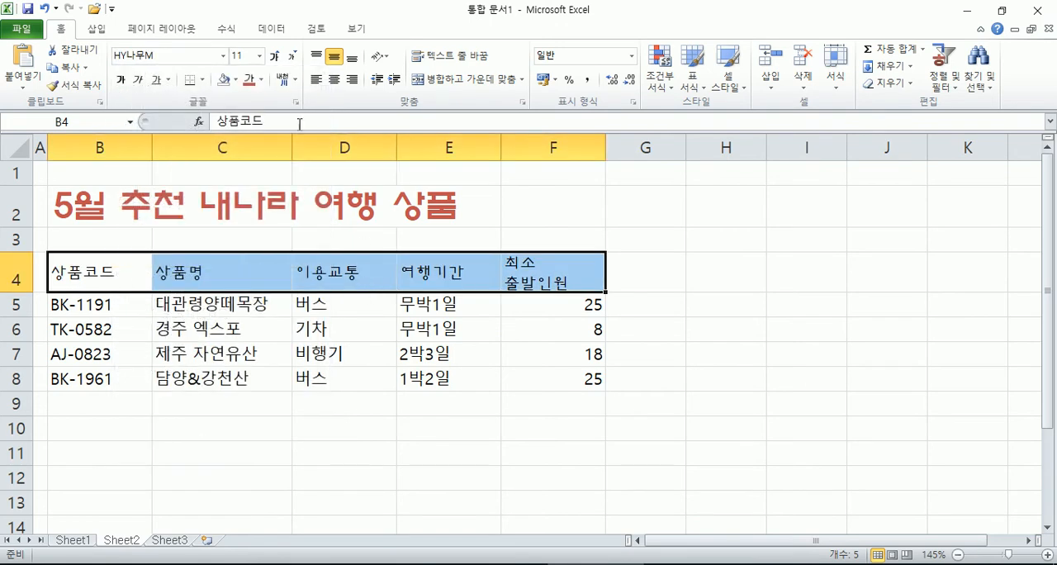
Step: Enlarge the header text in B4:F4 to font size 14
{"action": "left_click", "coordinate": [272, 54]}
{"action": "left_click", "coordinate": [272, 54]}
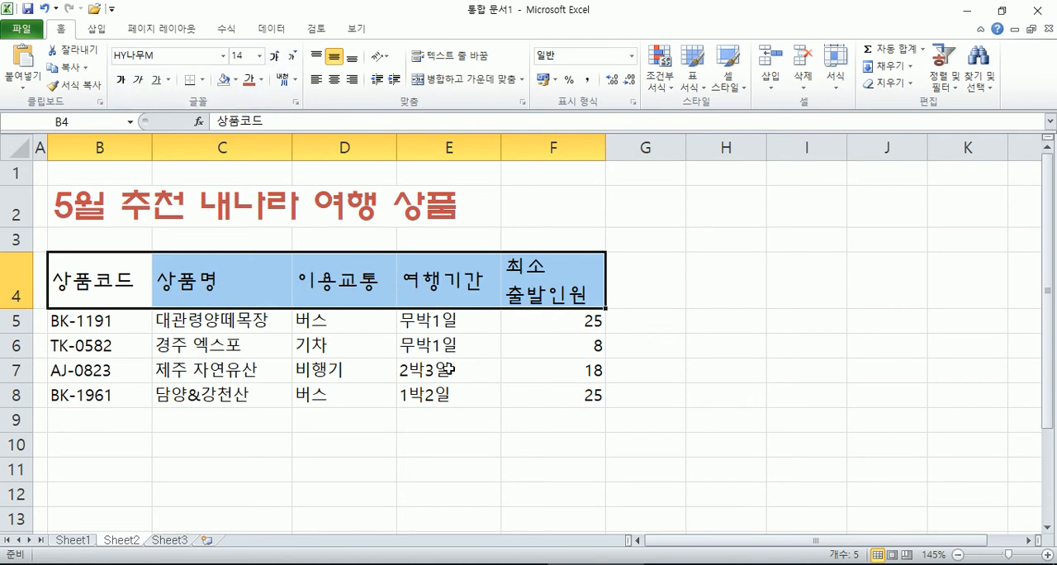
{"action": "left_click", "coordinate": [216, 369]}
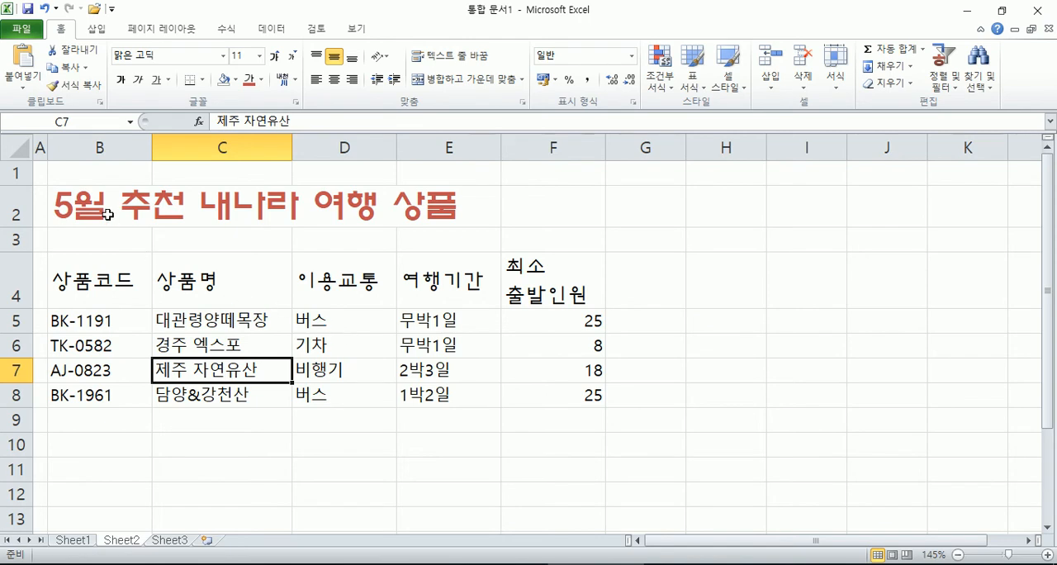
Step: Merge and centre the title across B2:F2, and centre the header cells B4:F4 together with the data cells B5:E8
{"action": "left_click_drag", "start_coordinate": [102, 208], "coordinate": [533, 203]}
{"action": "left_click", "coordinate": [461, 80]}
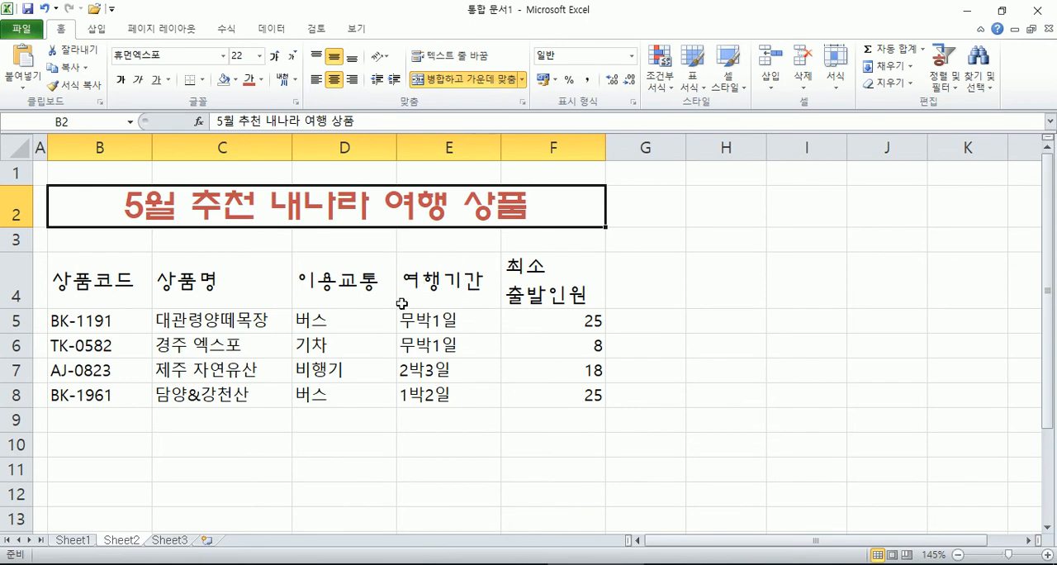
{"action": "left_click", "coordinate": [71, 283]}
{"action": "left_click_drag", "start_coordinate": [71, 282], "coordinate": [546, 303]}
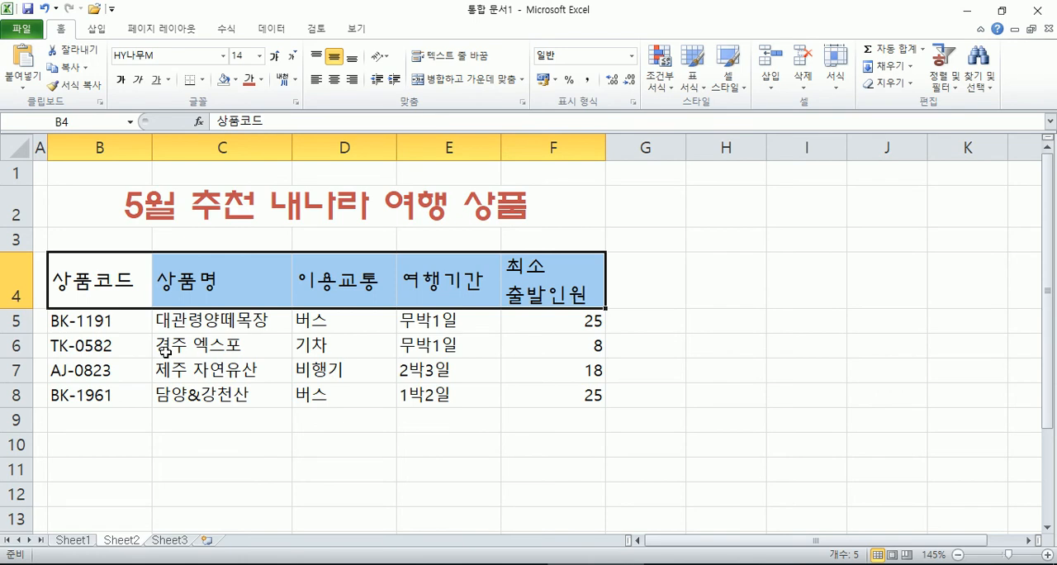
{"action": "left_click_drag", "start_coordinate": [85, 321], "coordinate": [461, 399]}
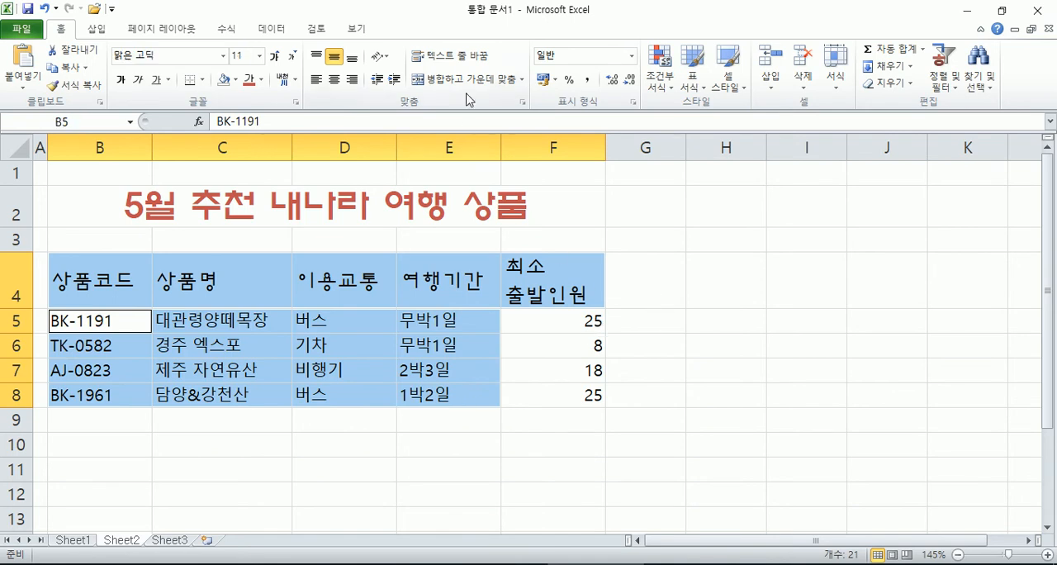
{"action": "left_click", "coordinate": [333, 79]}
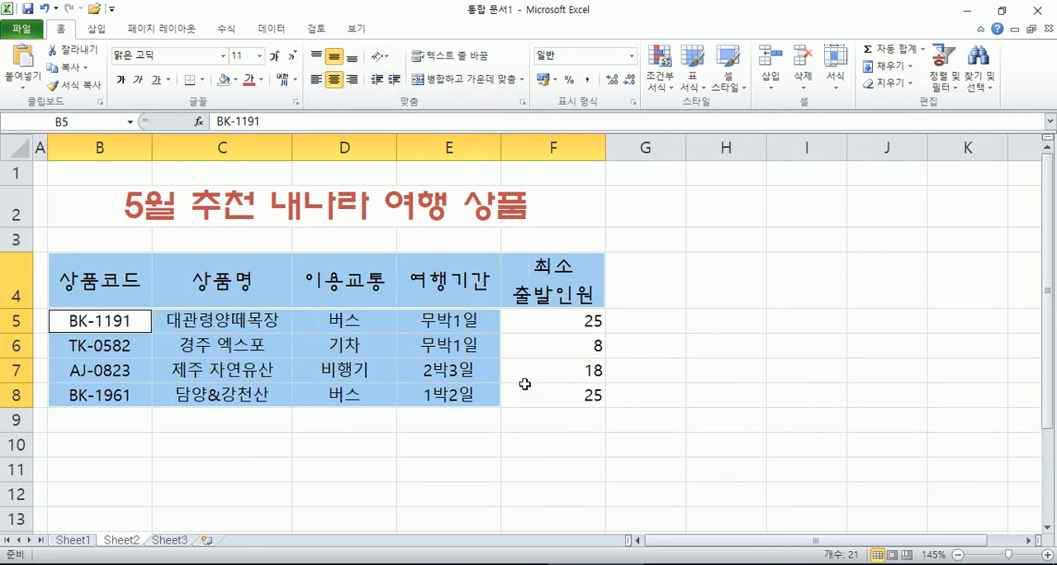
Step: Try centring the numbers in F5:F8, remove the centring, and apply the comma style to them
{"action": "left_click_drag", "start_coordinate": [535, 325], "coordinate": [540, 396]}
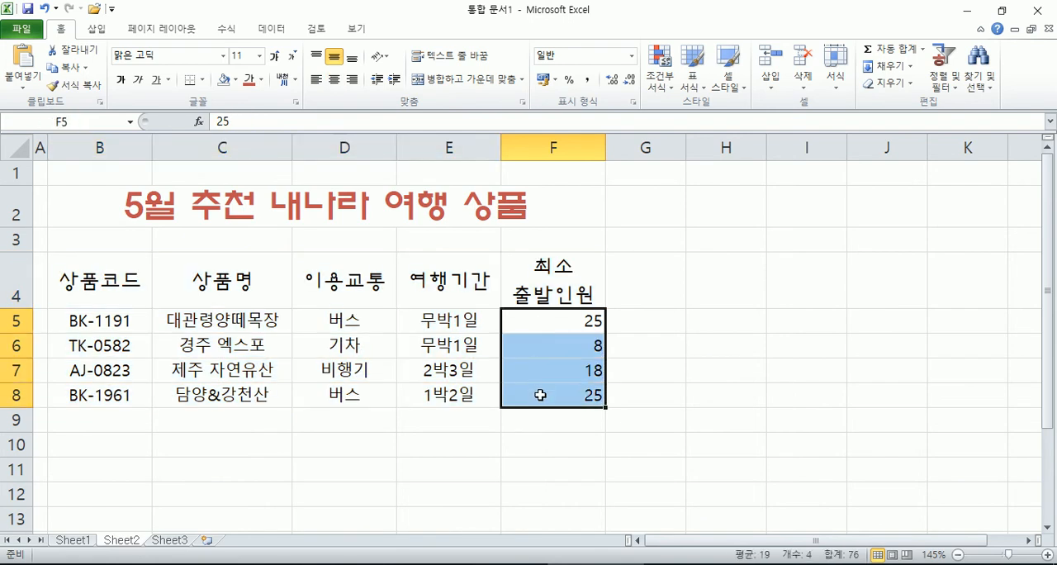
{"action": "left_click", "coordinate": [334, 80]}
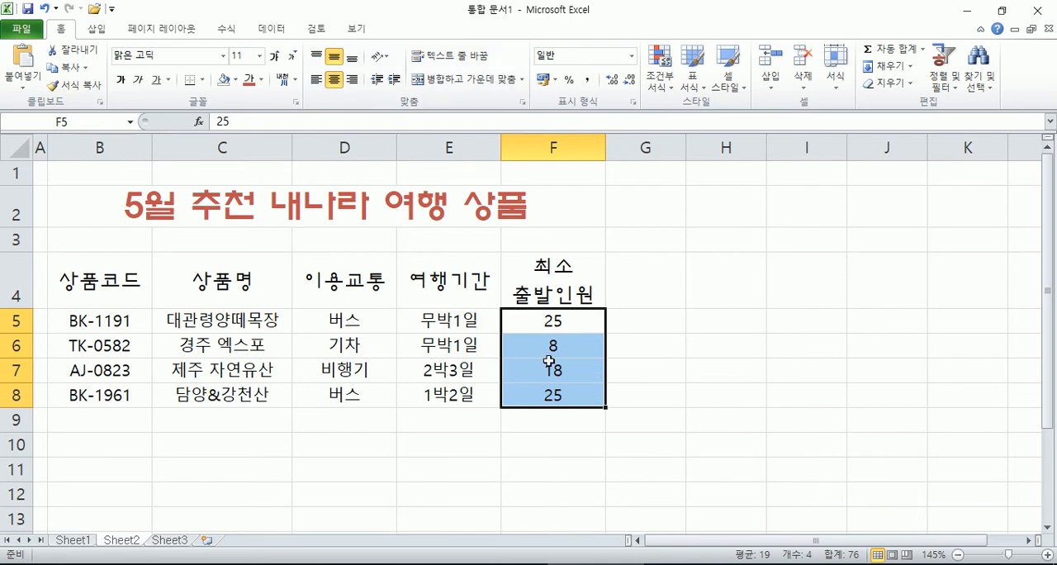
{"action": "left_click", "coordinate": [334, 79]}
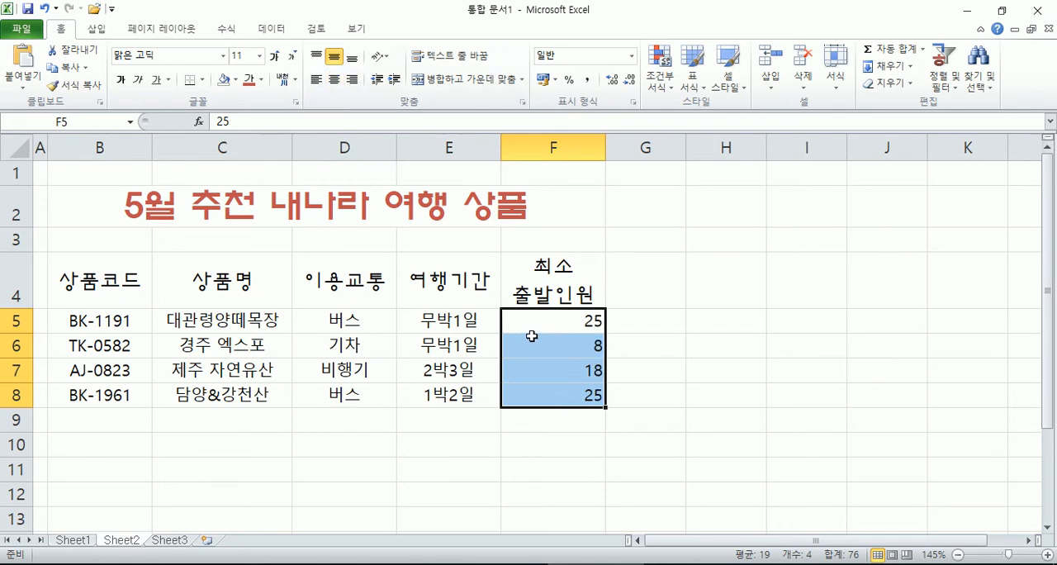
{"action": "left_click", "coordinate": [588, 81]}
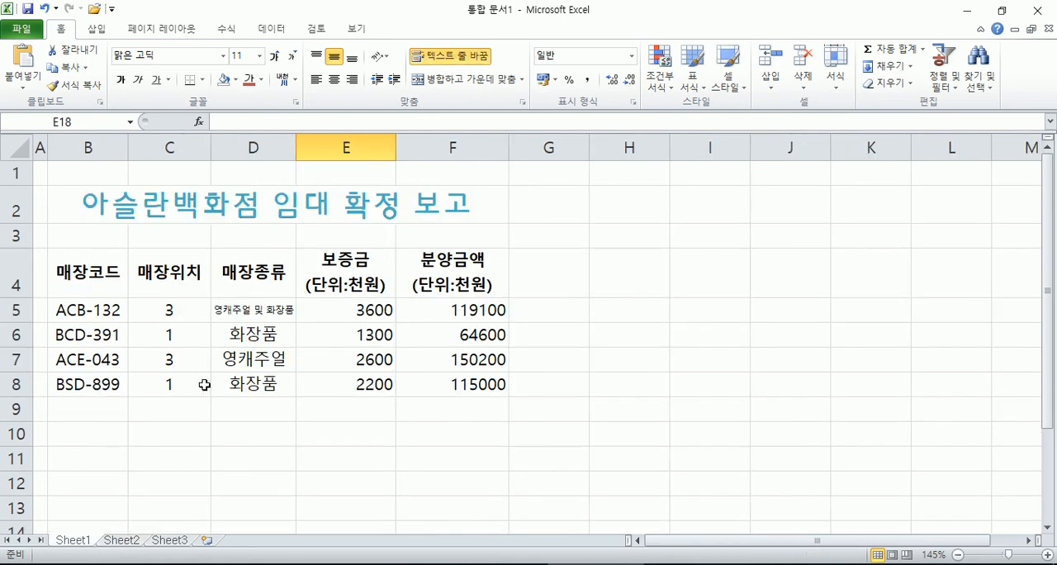
Step: Apply the comma style to the amounts in E5:F8 on Sheet1
{"action": "left_click_drag", "start_coordinate": [358, 314], "coordinate": [445, 383]}
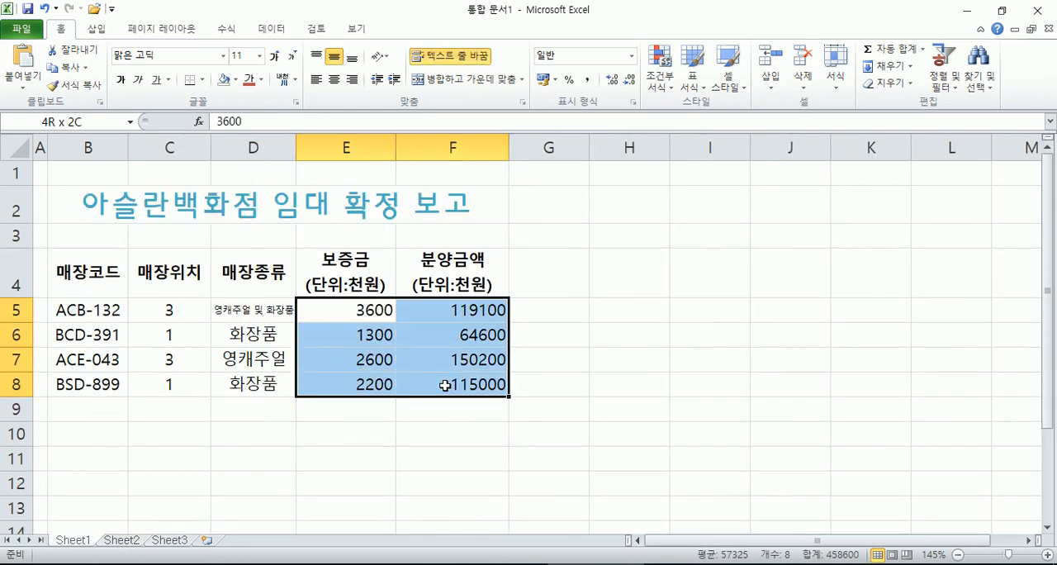
{"action": "left_click_drag", "start_coordinate": [353, 307], "coordinate": [450, 384]}
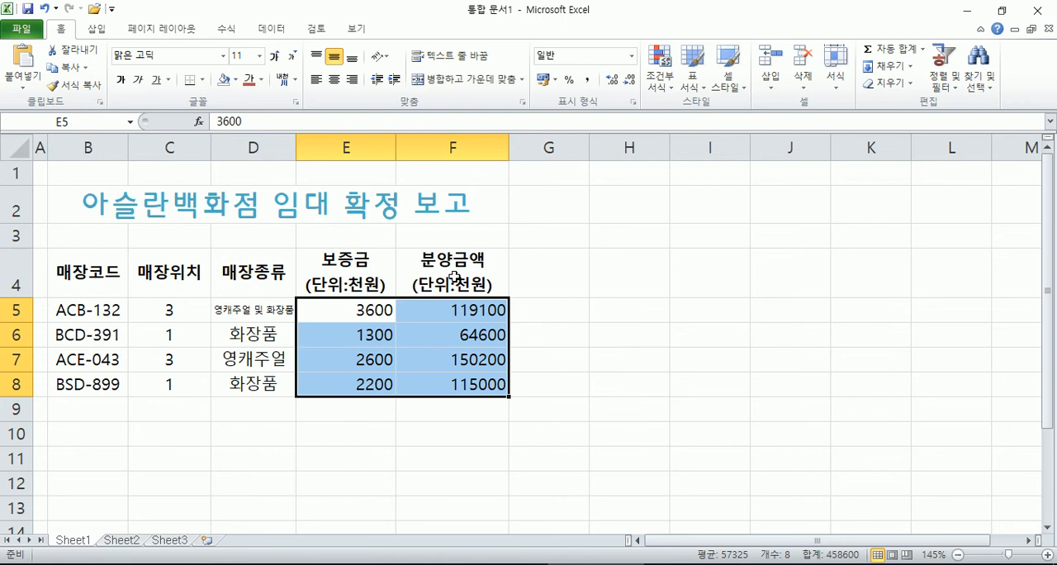
{"action": "left_click", "coordinate": [587, 80]}
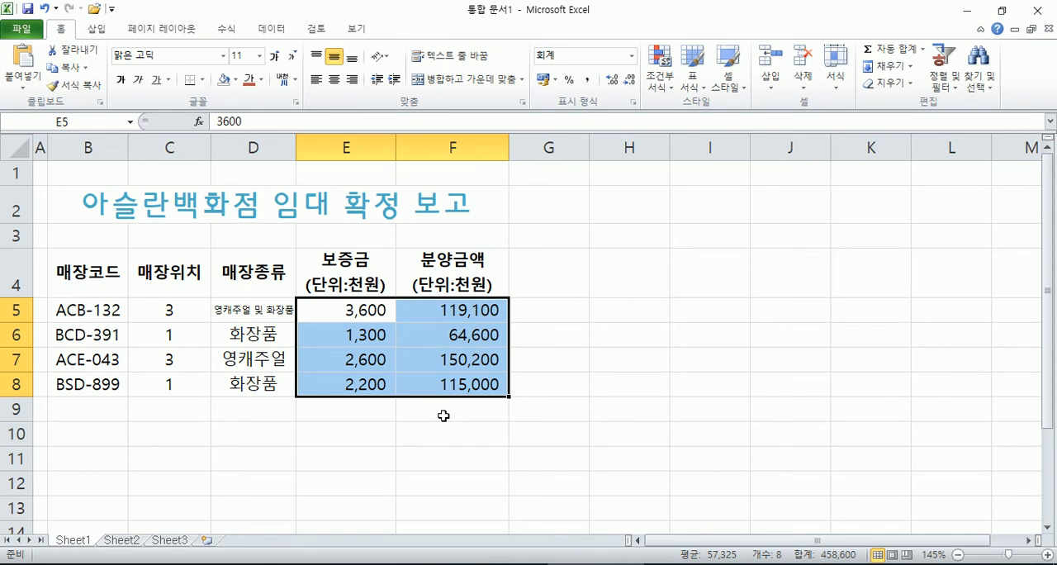
Step: Reset the amounts in E5:F8 to the General (일반) format and reapply the comma style
{"action": "left_click_drag", "start_coordinate": [204, 311], "coordinate": [197, 390]}
{"action": "left_click_drag", "start_coordinate": [333, 305], "coordinate": [476, 388]}
{"action": "left_click", "coordinate": [631, 55]}
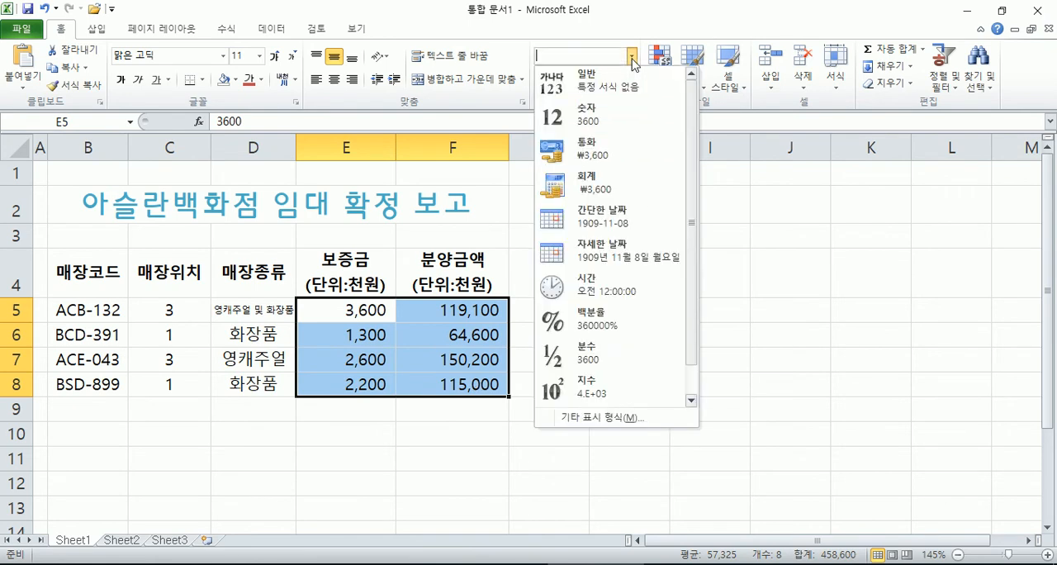
{"action": "left_click", "coordinate": [589, 87]}
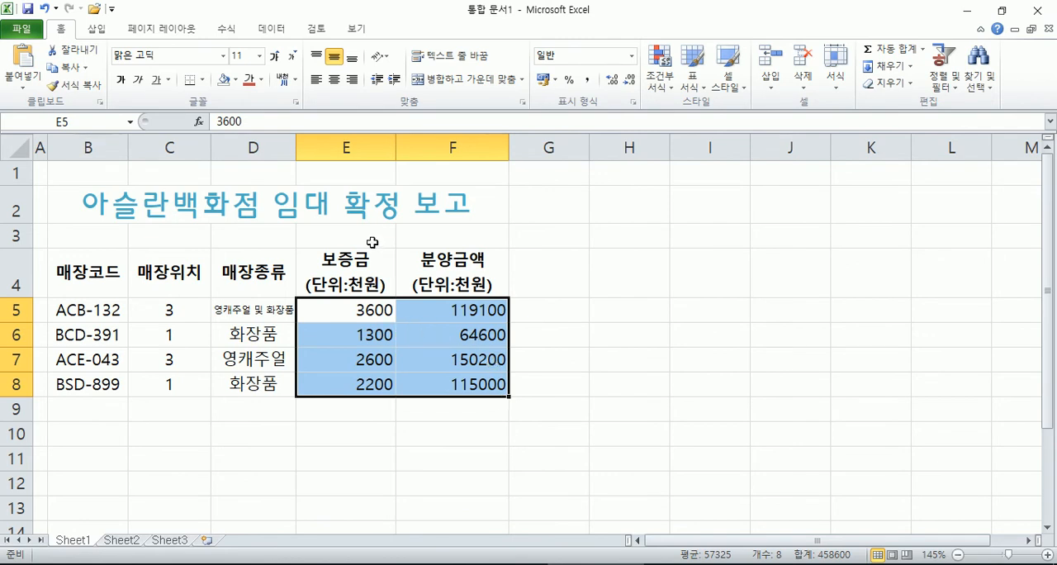
{"action": "left_click", "coordinate": [587, 81]}
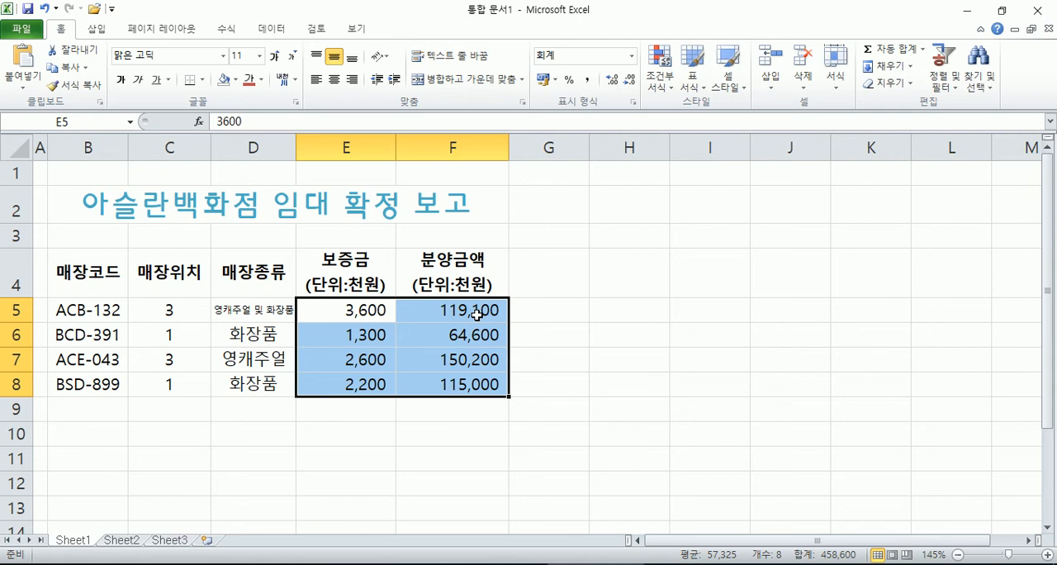
{"action": "left_click", "coordinate": [421, 330]}
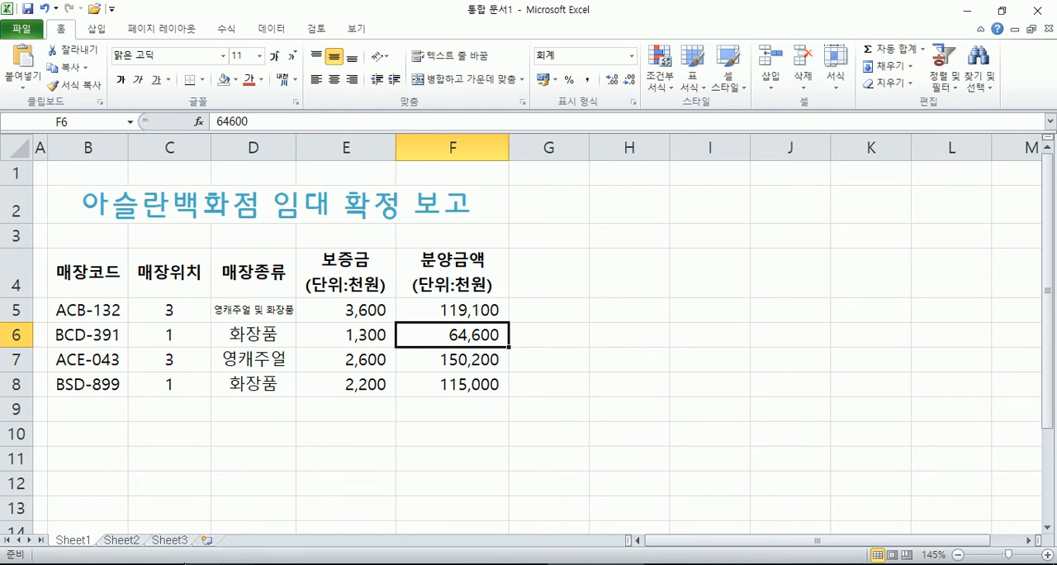
Step: Compare with the numbers on Sheet2, return to Sheet1, and apply the ₩ accounting format to E5:F8
{"action": "left_click", "coordinate": [121, 540]}
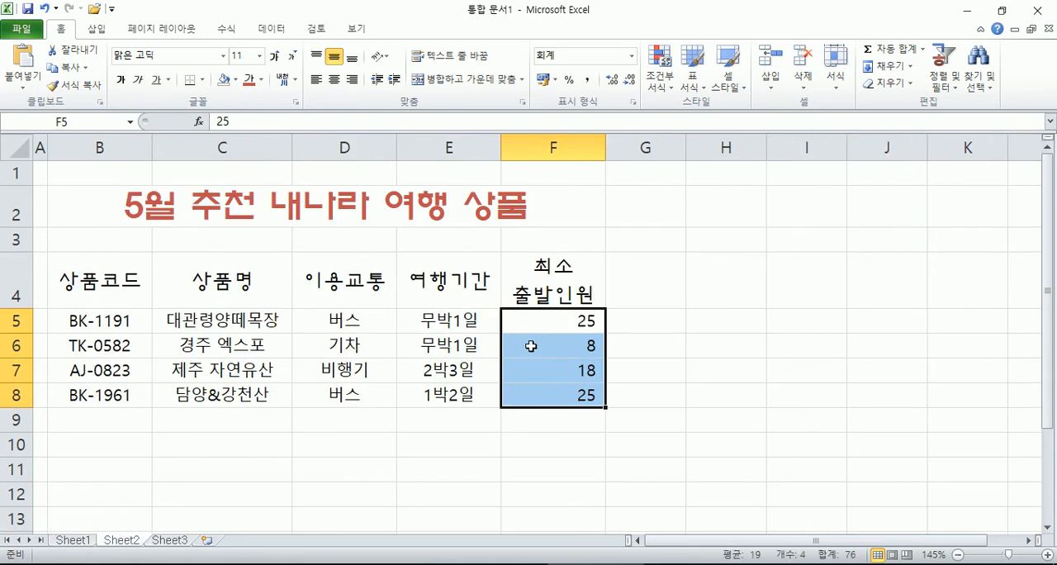
{"action": "left_click", "coordinate": [94, 540]}
{"action": "left_click", "coordinate": [472, 315]}
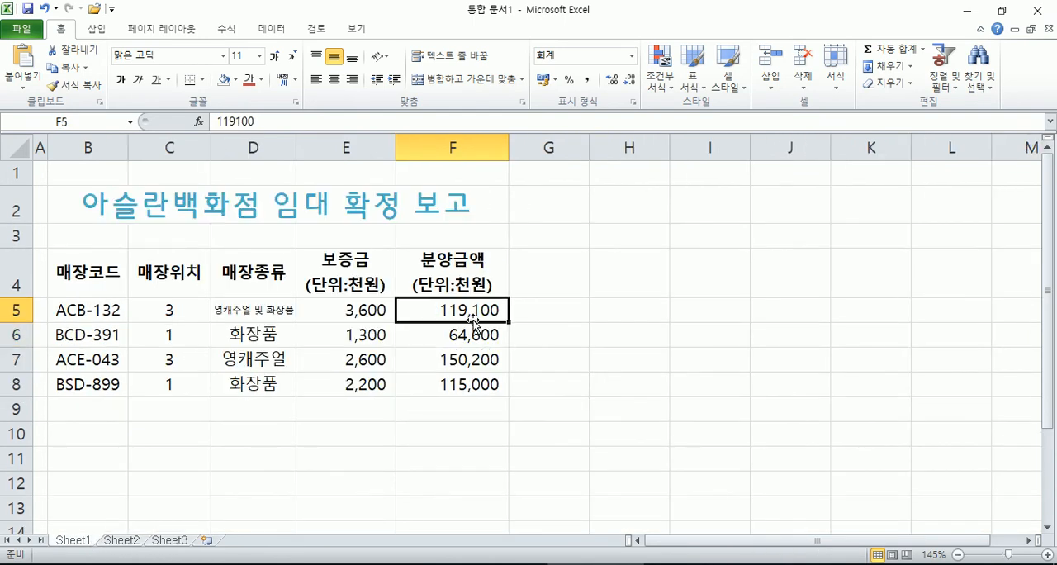
{"action": "left_click_drag", "start_coordinate": [366, 312], "coordinate": [434, 379]}
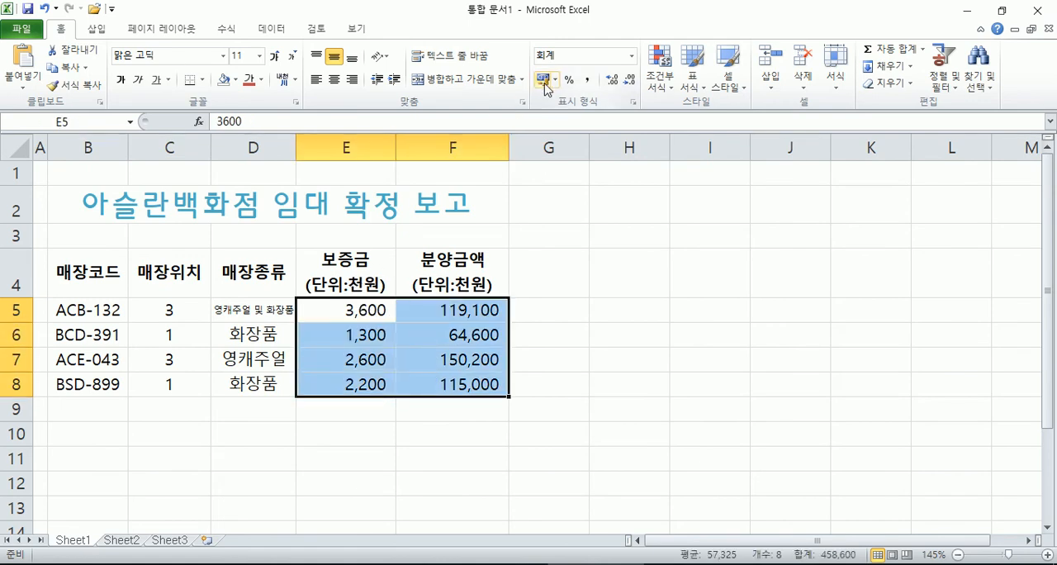
{"action": "left_click", "coordinate": [543, 81]}
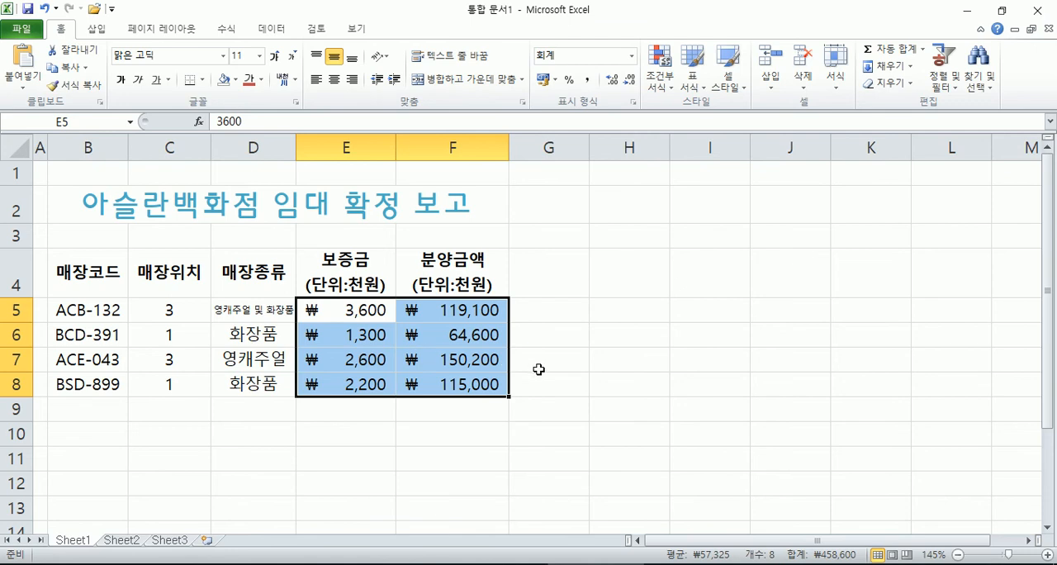
{"action": "left_click", "coordinate": [556, 81]}
{"action": "left_click", "coordinate": [546, 81]}
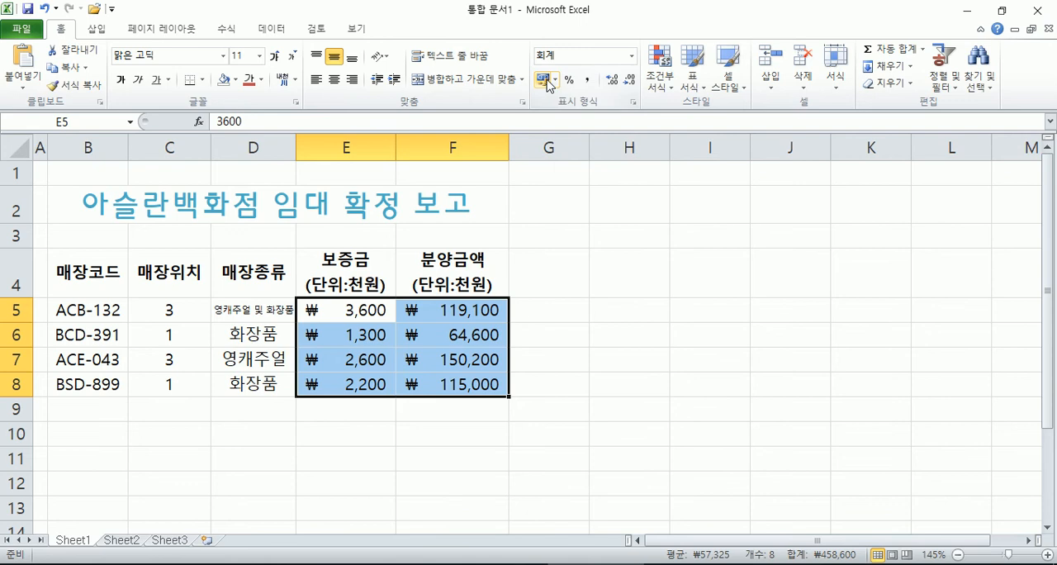
Step: Switch E5:F8 to the comma style for comparison and reapply the ₩ accounting format
{"action": "left_click", "coordinate": [589, 82]}
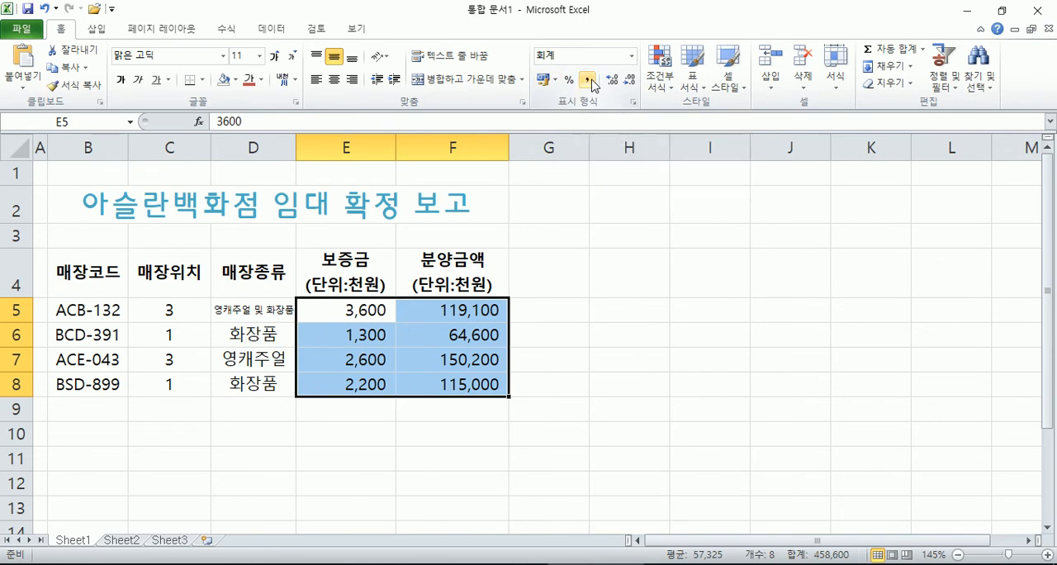
{"action": "left_click", "coordinate": [543, 81]}
{"action": "left_click", "coordinate": [436, 313]}
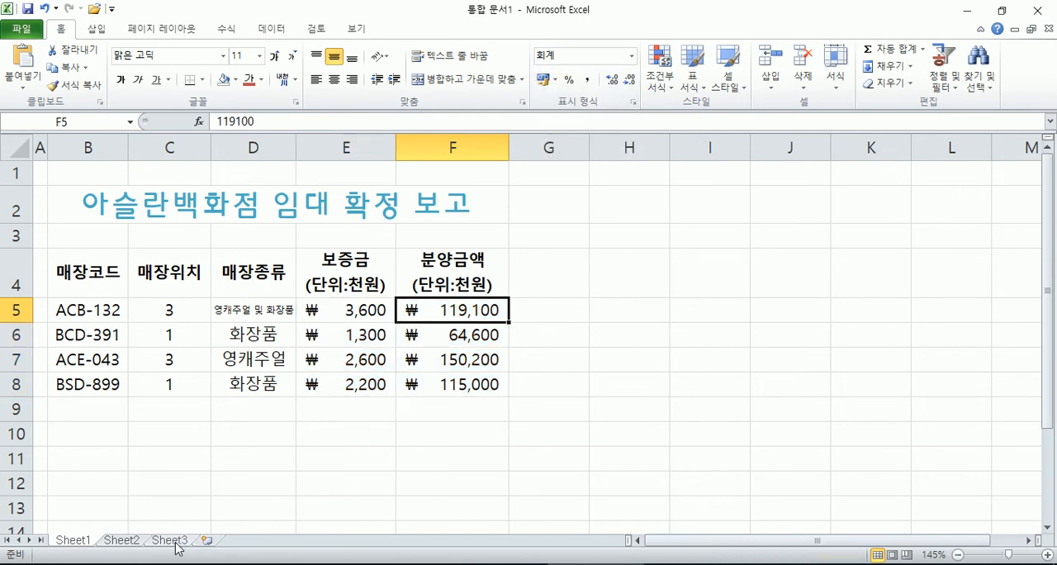
Step: Try the ₩ accounting format on F5:F8 of Sheet2 and undo it
{"action": "left_click", "coordinate": [136, 541]}
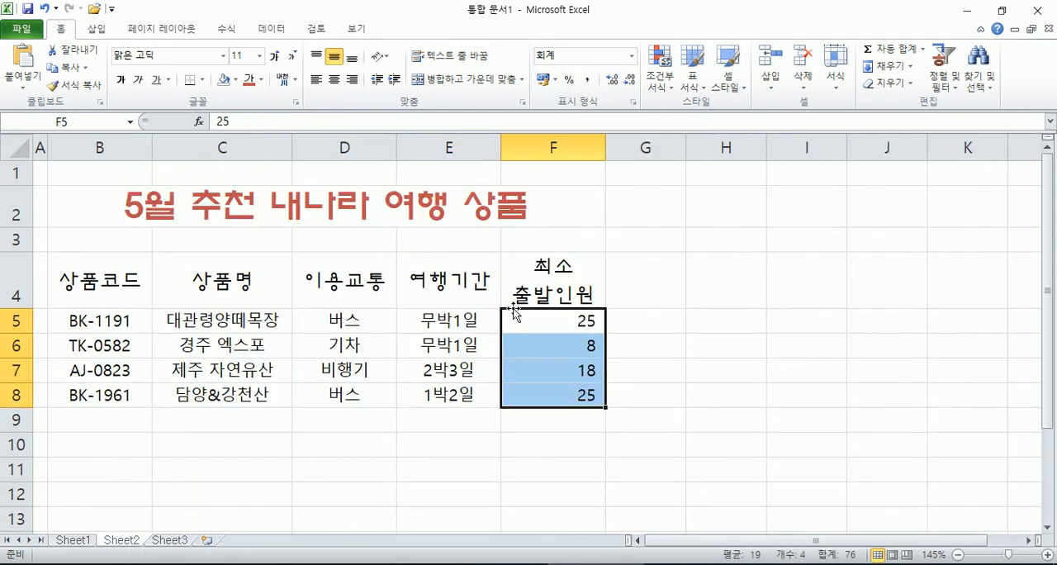
{"action": "left_click", "coordinate": [542, 80]}
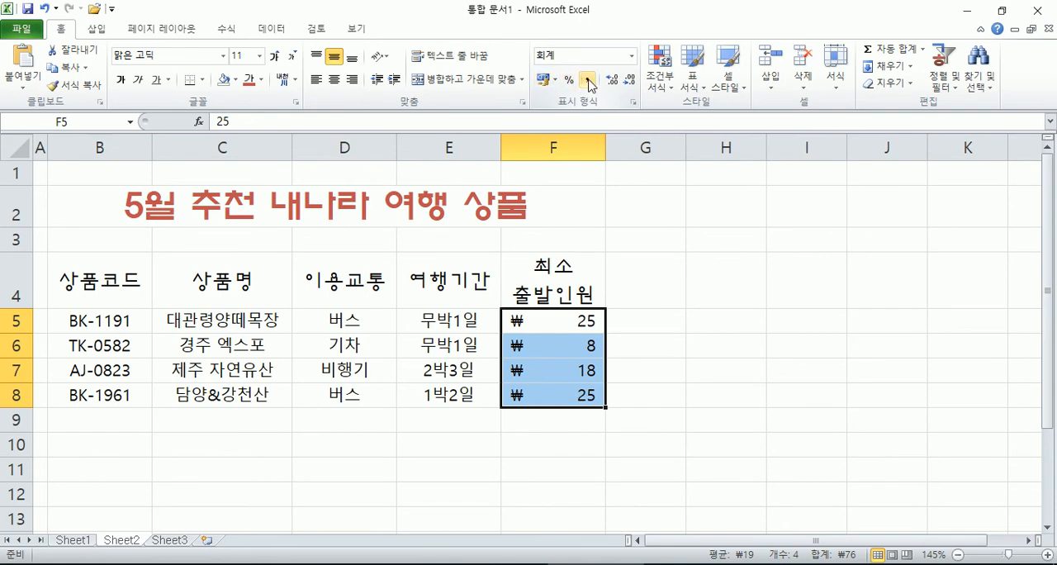
{"action": "key", "text": "ctrl+z"}
{"action": "left_click", "coordinate": [546, 361]}
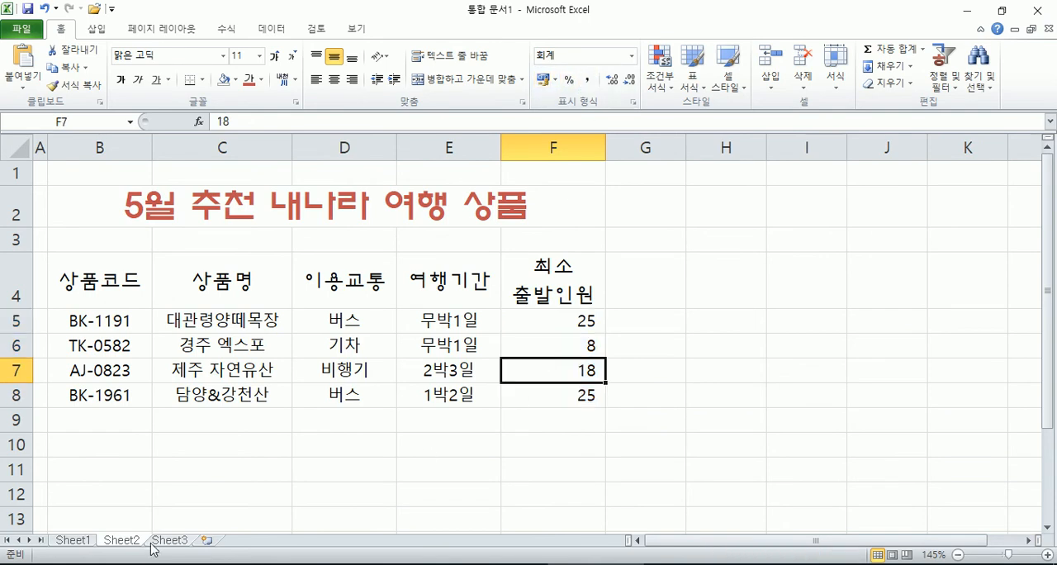
Step: Return to Sheet1 and open the print preview of its table
{"action": "left_click", "coordinate": [76, 540]}
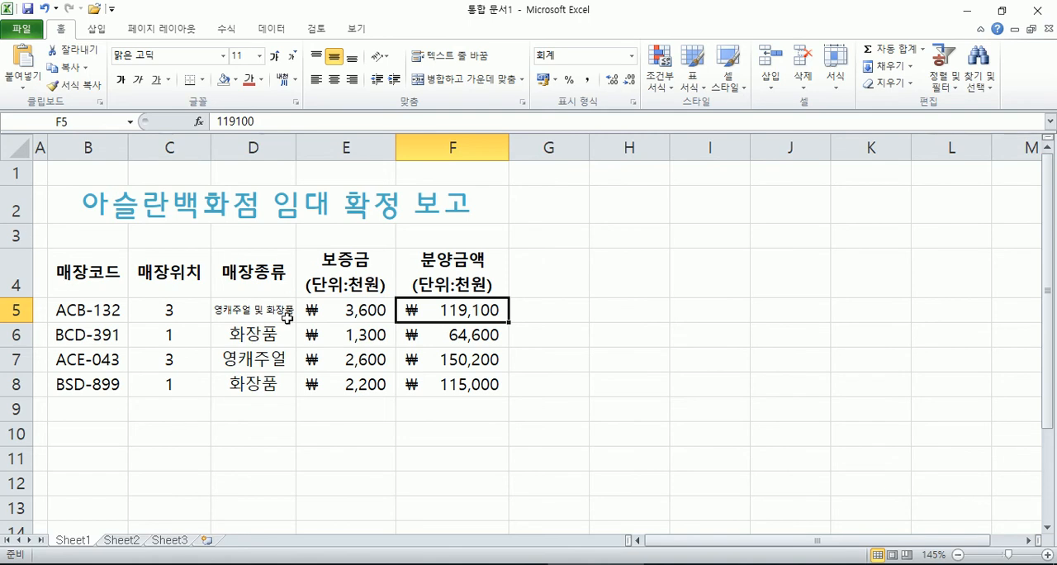
{"action": "left_click", "coordinate": [92, 271]}
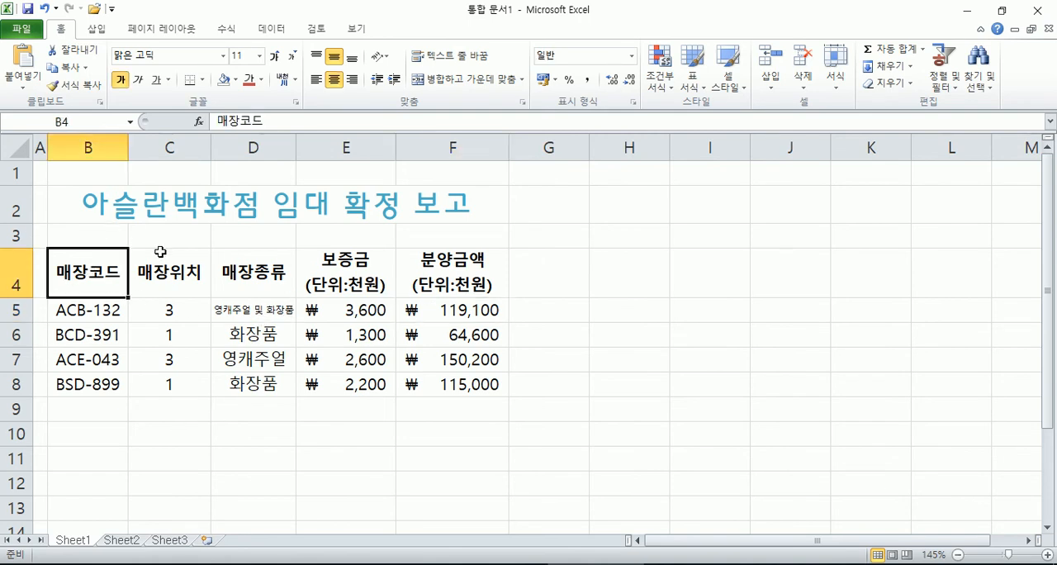
{"action": "left_click", "coordinate": [21, 33]}
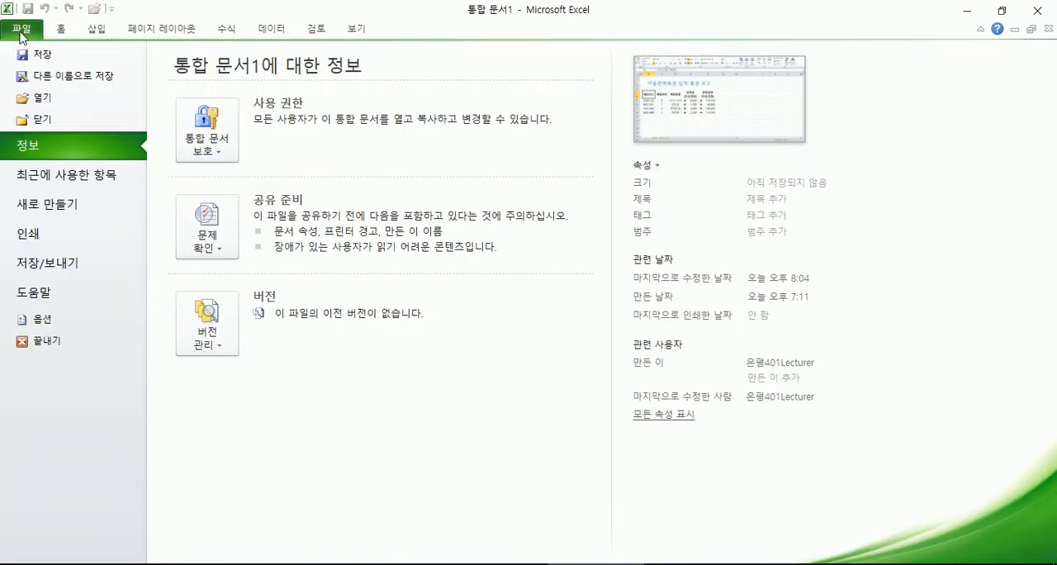
{"action": "left_click", "coordinate": [22, 33]}
{"action": "left_click", "coordinate": [21, 33]}
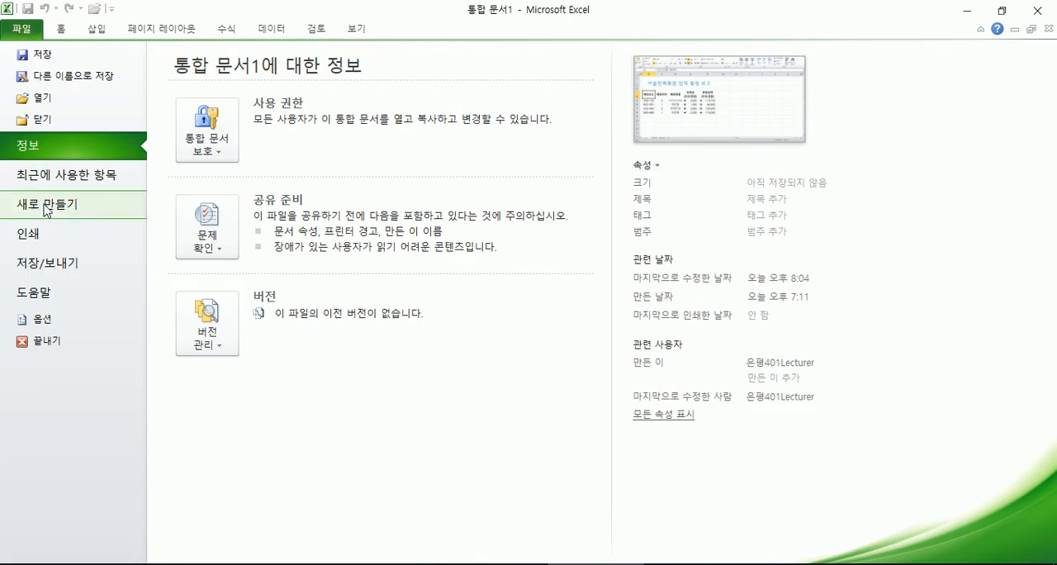
{"action": "left_click", "coordinate": [41, 247]}
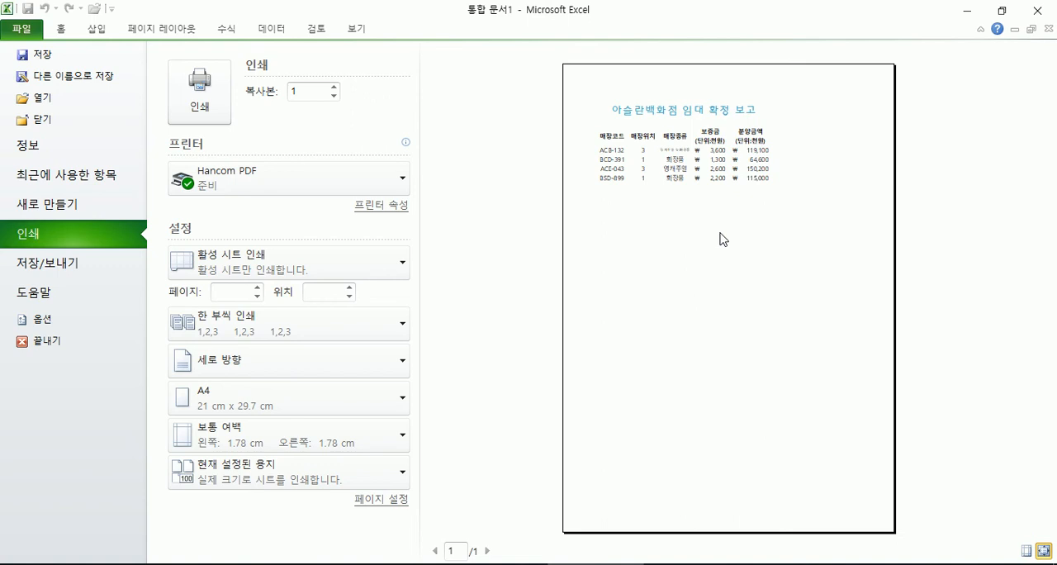
Step: Look through the available printers, keeping Hancom PDF, and show the margin guides in the print preview
{"action": "left_click", "coordinate": [299, 186]}
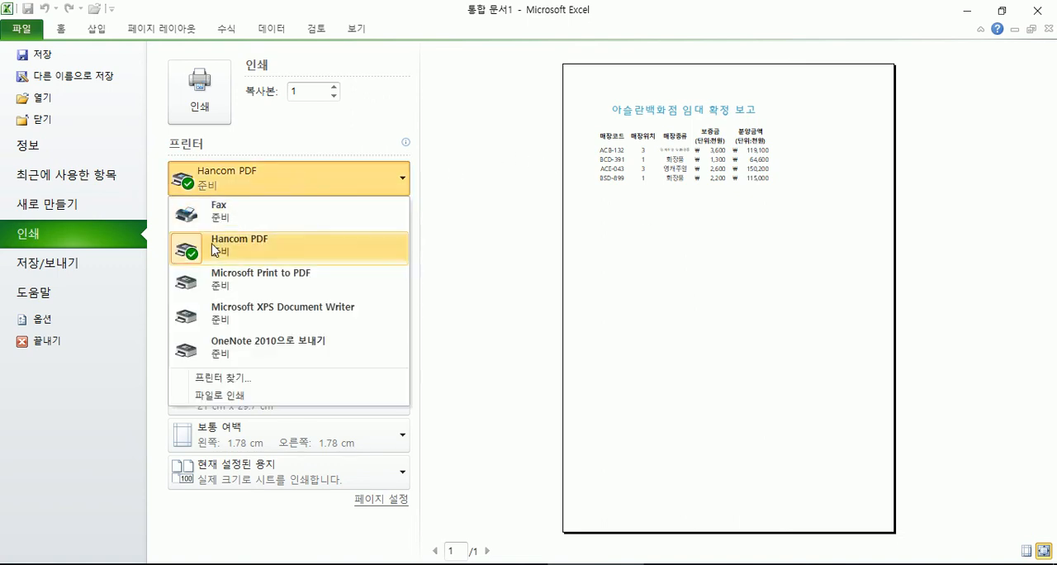
{"action": "left_click", "coordinate": [685, 128]}
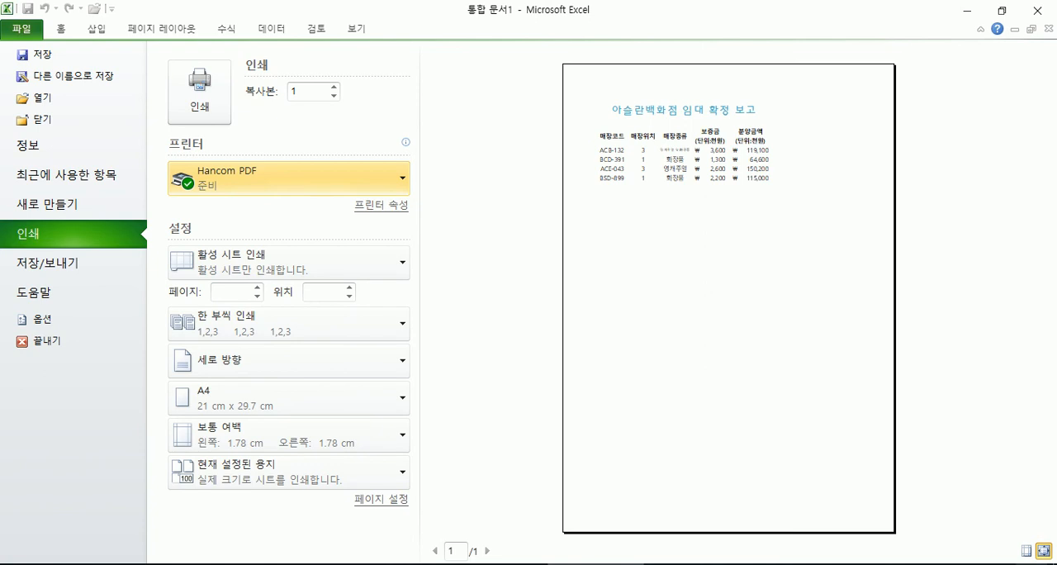
{"action": "left_click", "coordinate": [1025, 551]}
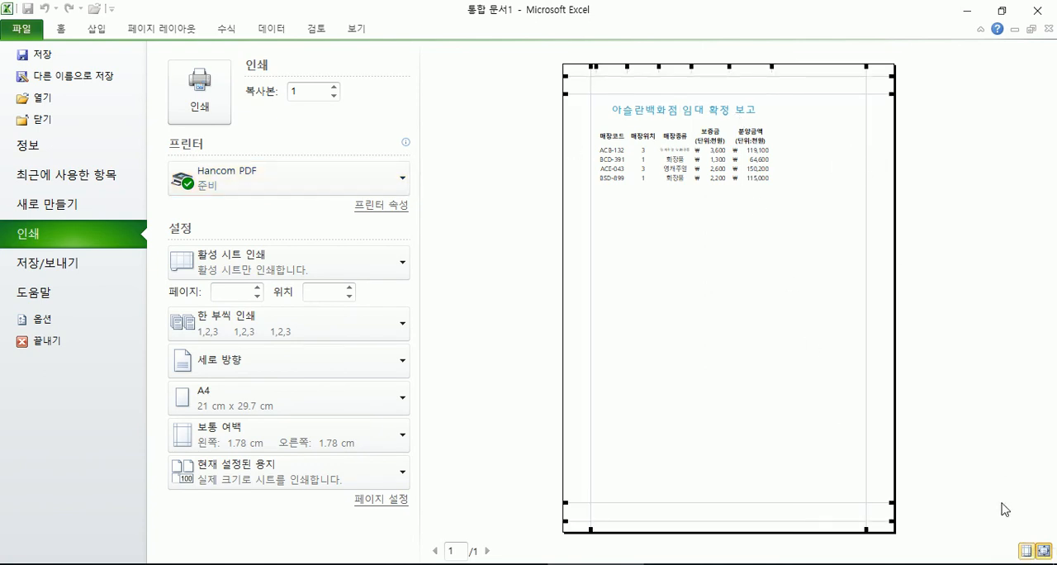
Step: Hide the margin guides in the print preview, zoom in on the table and zoom back out to the full page
{"action": "left_click", "coordinate": [1025, 551]}
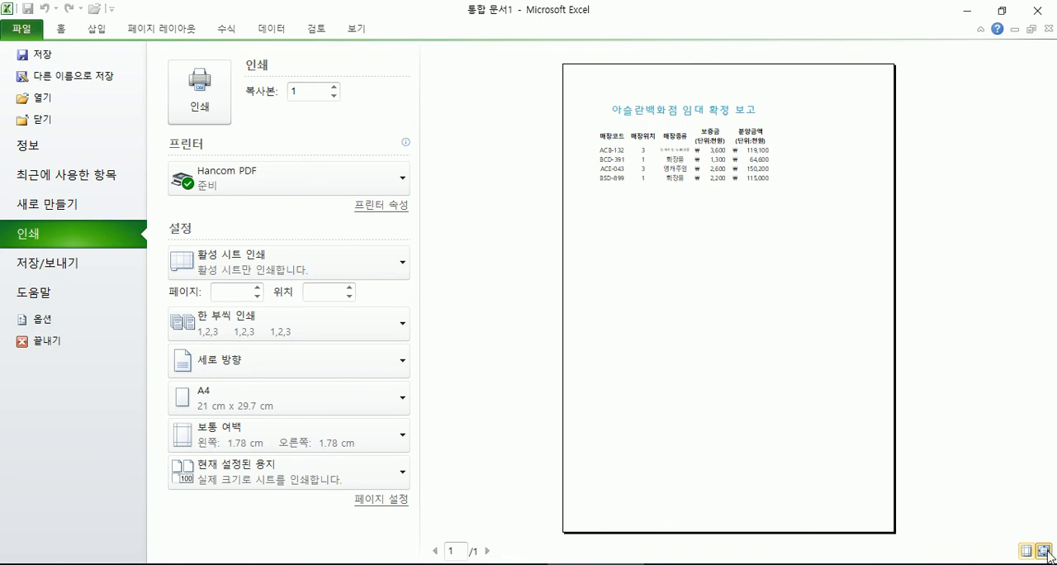
{"action": "left_click", "coordinate": [1001, 11]}
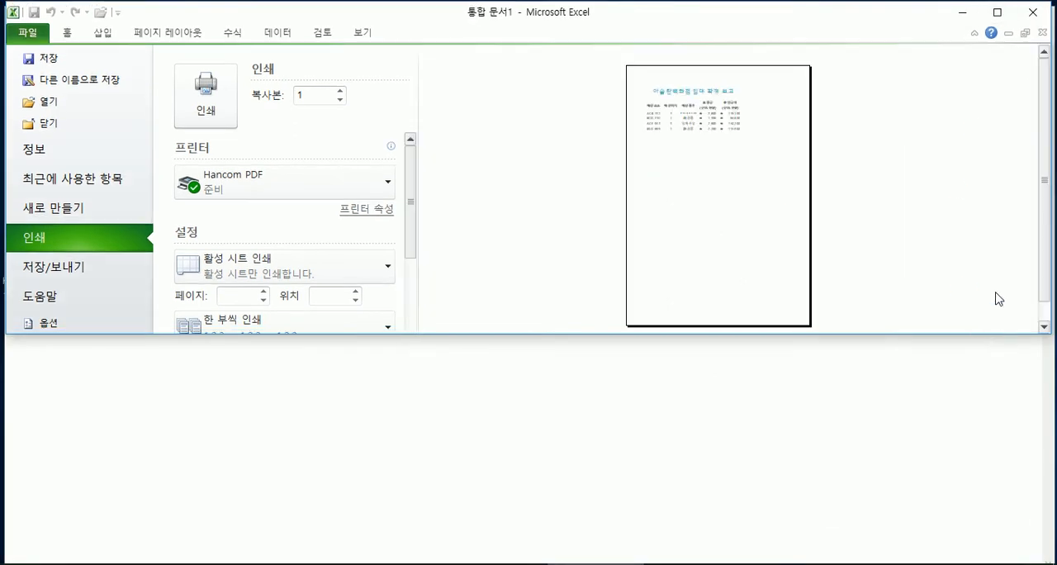
{"action": "scroll", "coordinate": [1001, 267], "scroll_direction": "down", "scroll_amount": 1}
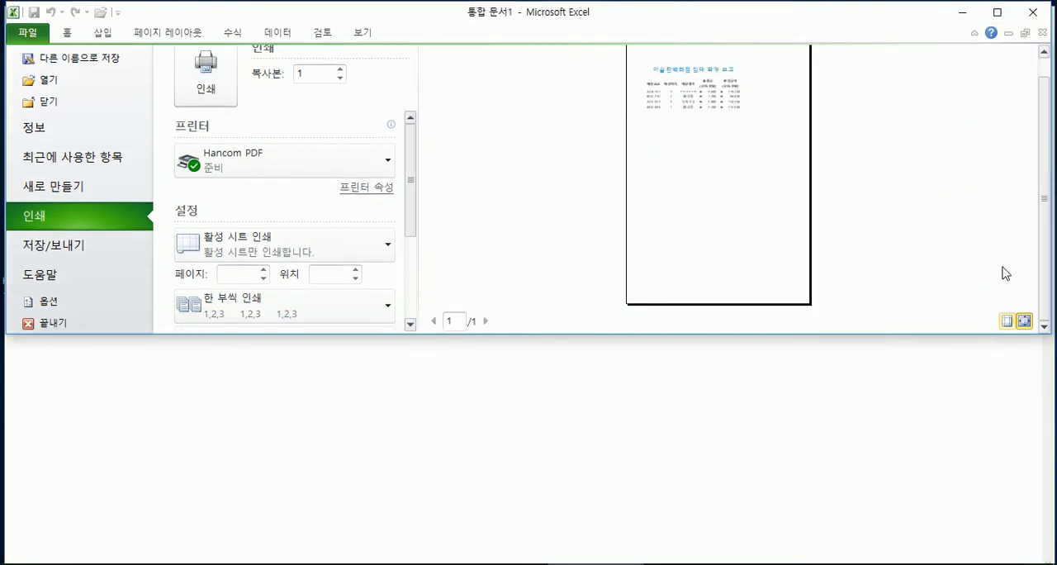
{"action": "left_click", "coordinate": [1028, 327]}
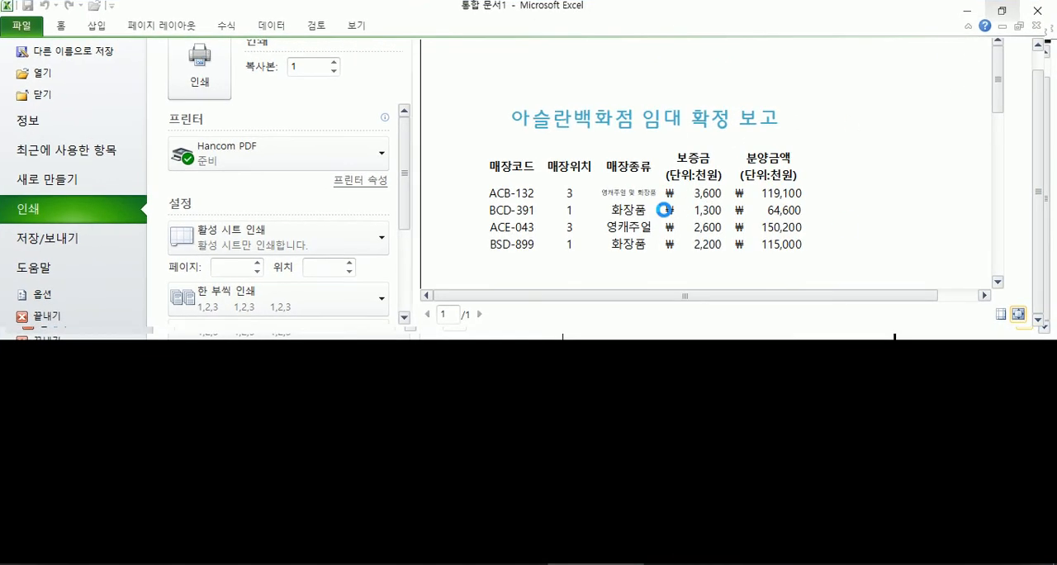
{"action": "left_click", "coordinate": [997, 12]}
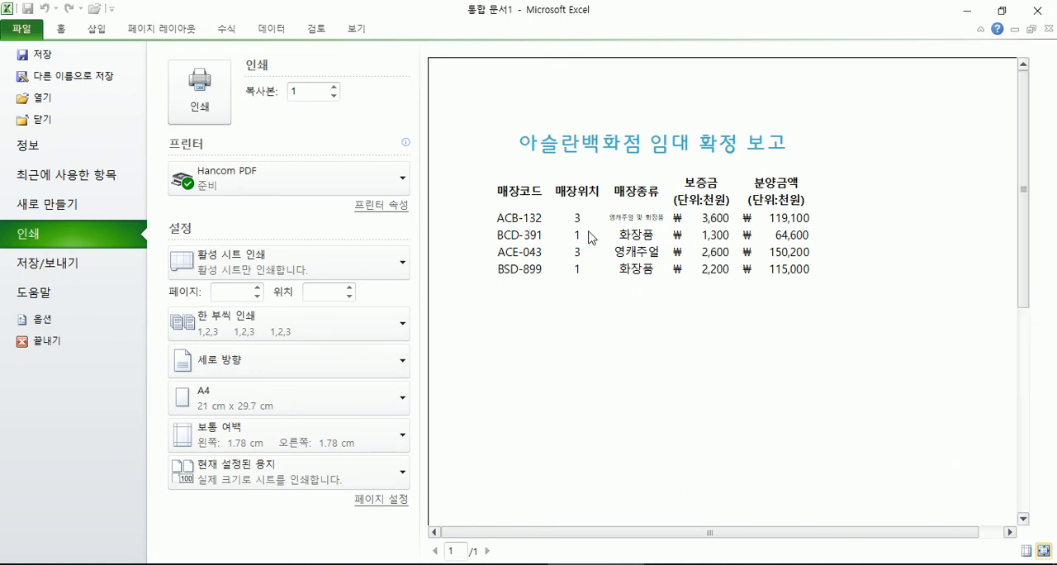
{"action": "left_click", "coordinate": [630, 279]}
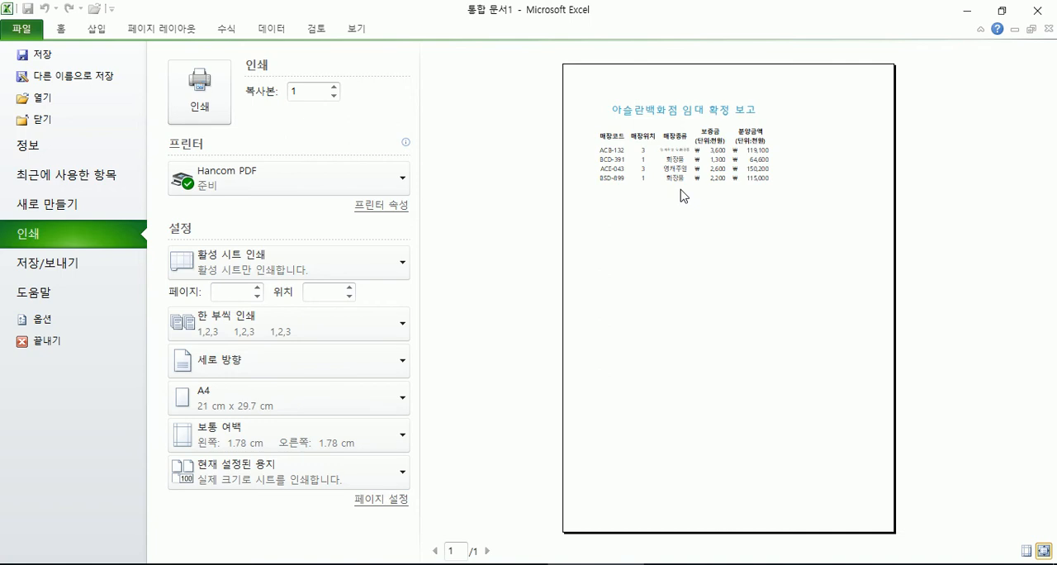
Step: Leave the print preview and return to the table on Sheet1
{"action": "left_click", "coordinate": [60, 28]}
{"action": "scroll", "coordinate": [700, 352], "scroll_direction": "down", "scroll_amount": 4}
{"action": "scroll", "coordinate": [700, 353], "scroll_direction": "up", "scroll_amount": 4}
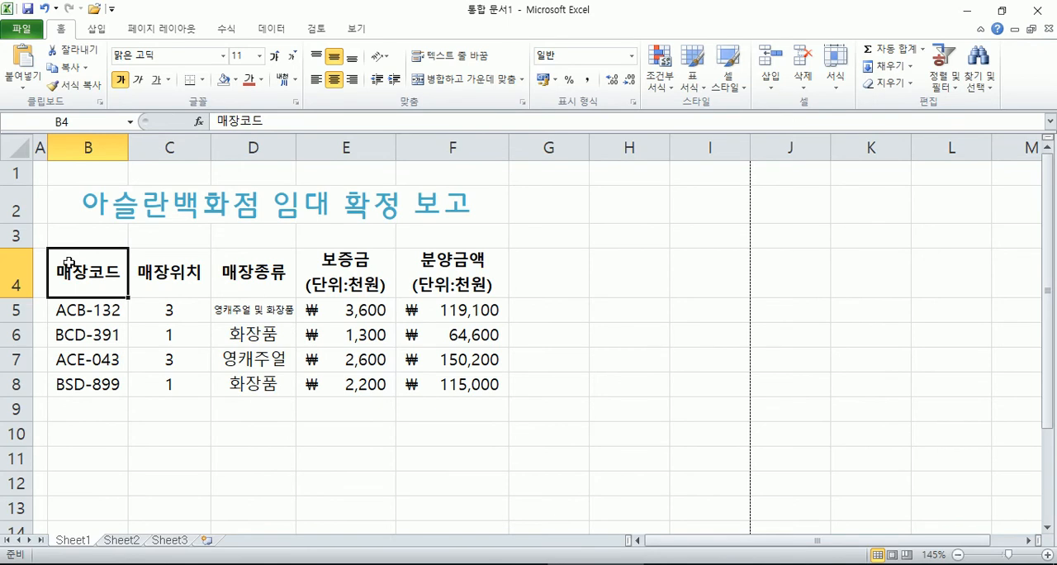
Step: Apply a bottom border to the table range B4:F8 and deselect it to check the line
{"action": "left_click_drag", "start_coordinate": [80, 273], "coordinate": [444, 381]}
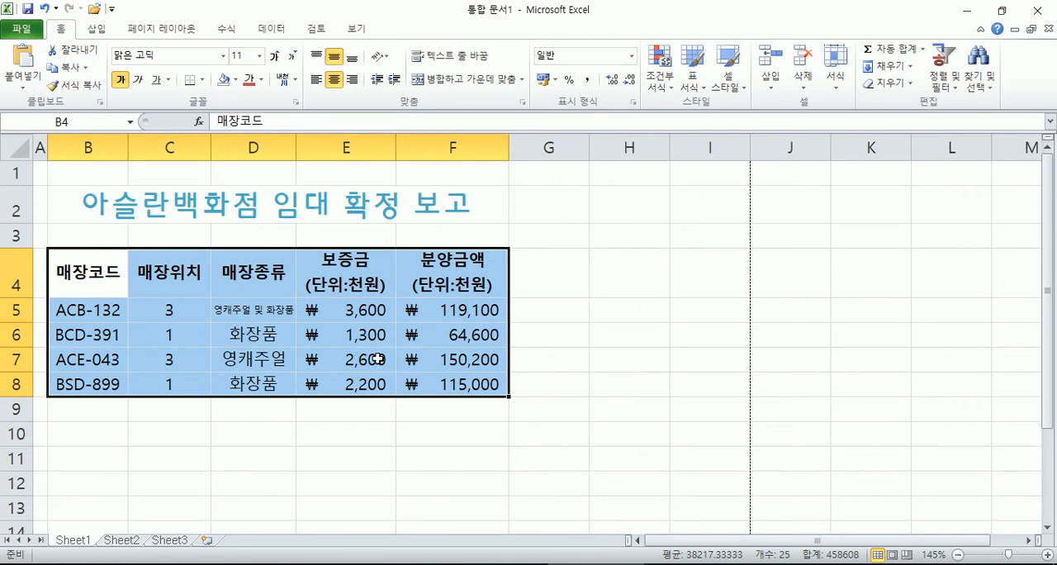
{"action": "left_click", "coordinate": [192, 91]}
{"action": "left_click", "coordinate": [236, 461]}
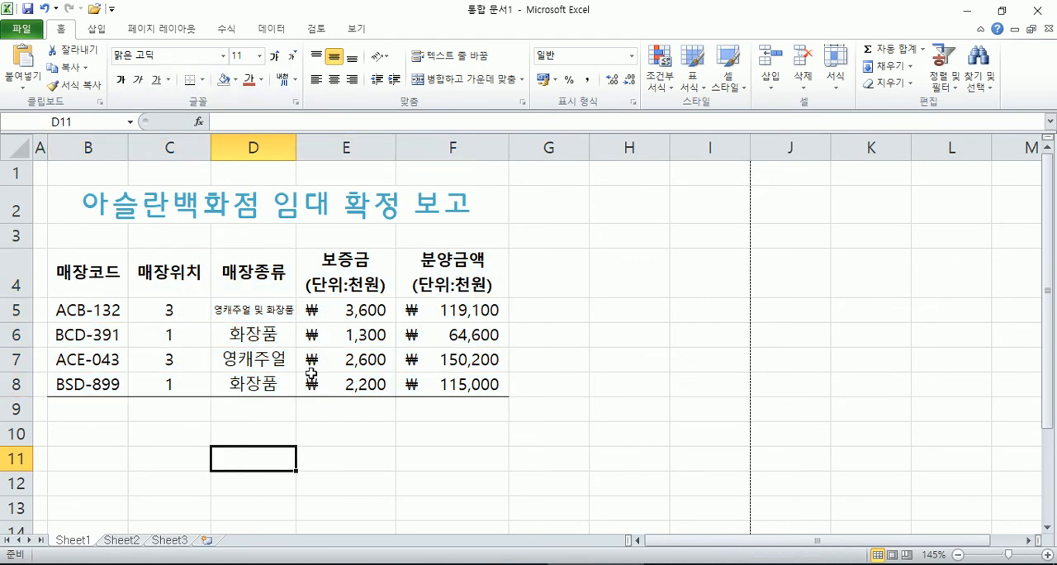
Step: Apply all borders (모든 테두리) to the table range B4:F8
{"action": "left_click_drag", "start_coordinate": [93, 269], "coordinate": [422, 383]}
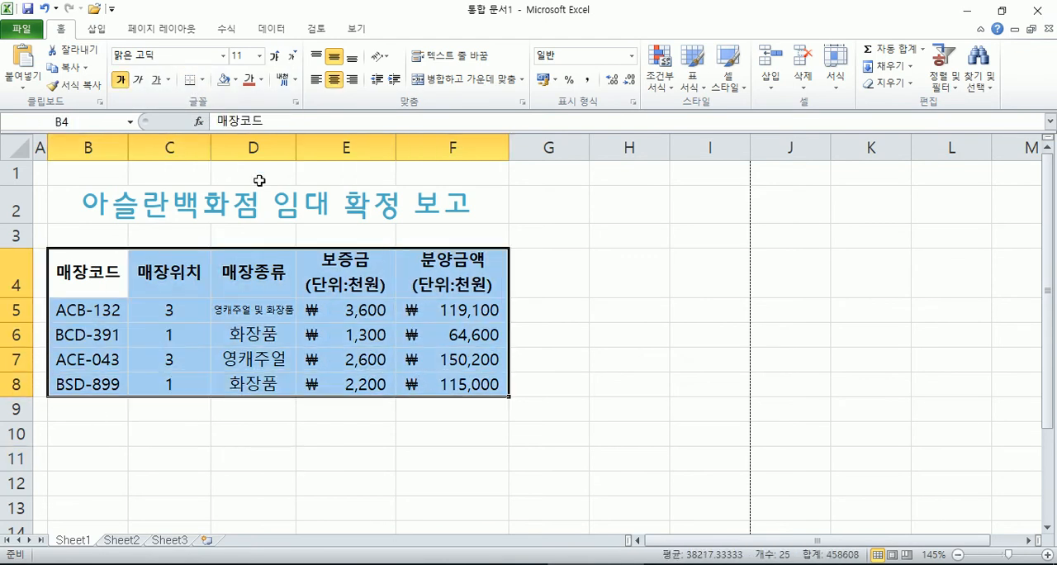
{"action": "left_click", "coordinate": [202, 80]}
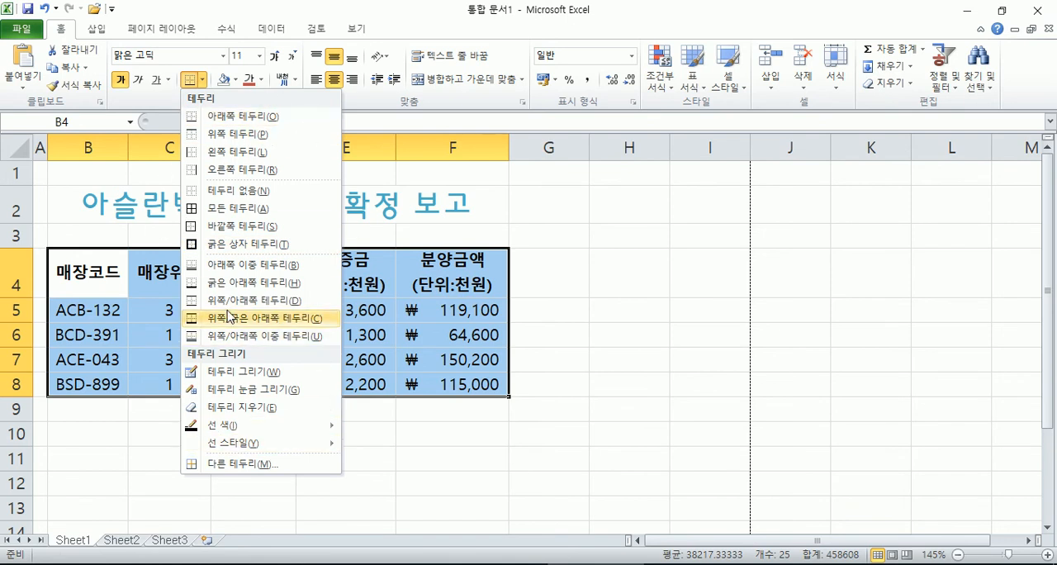
{"action": "left_click", "coordinate": [219, 211]}
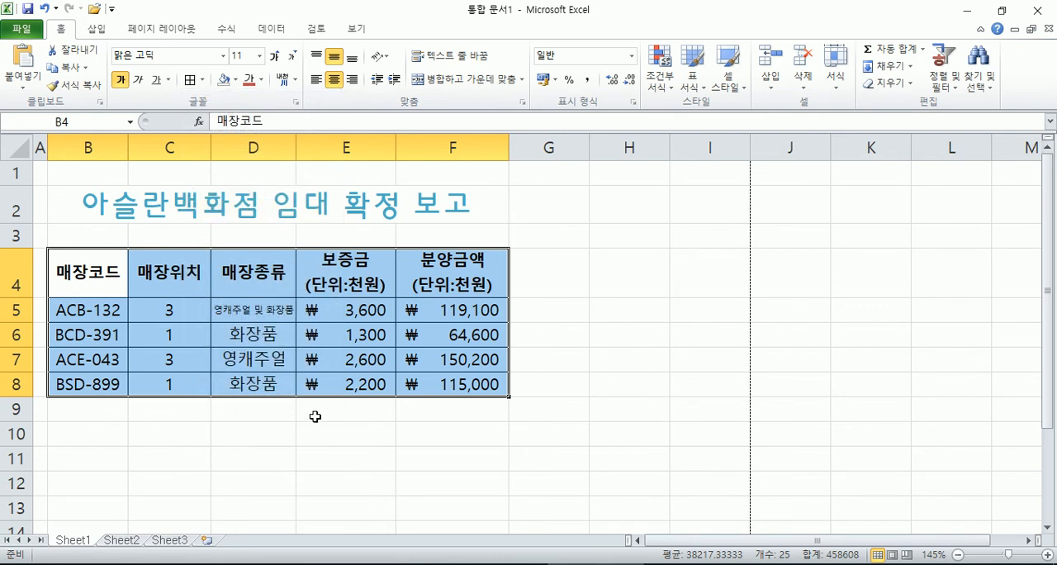
{"action": "left_click", "coordinate": [355, 359]}
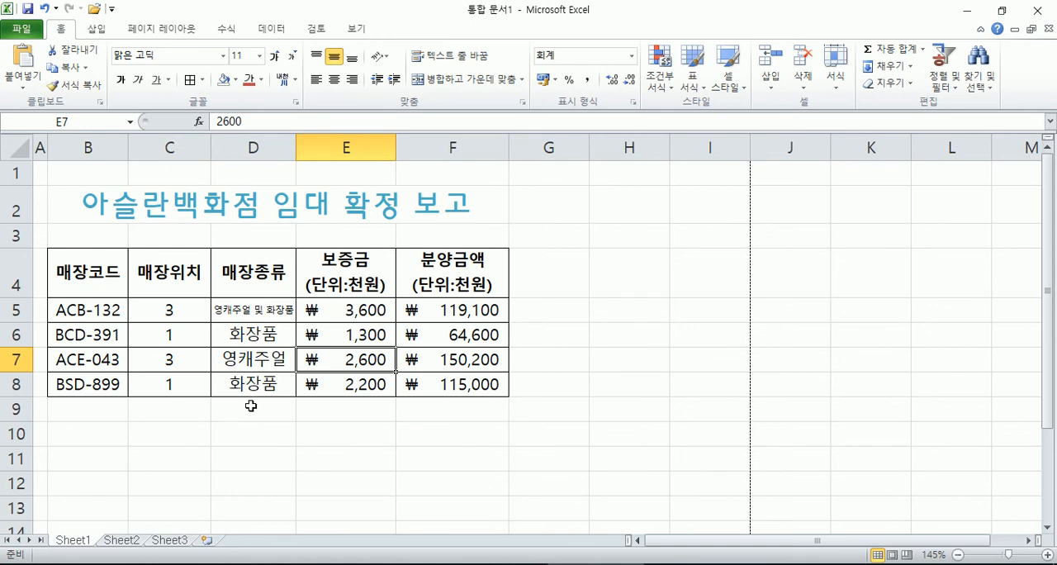
Step: Select B4:F8 and remove all its borders with 테두리 없음
{"action": "left_click", "coordinate": [90, 272]}
{"action": "left_click_drag", "start_coordinate": [91, 273], "coordinate": [424, 388]}
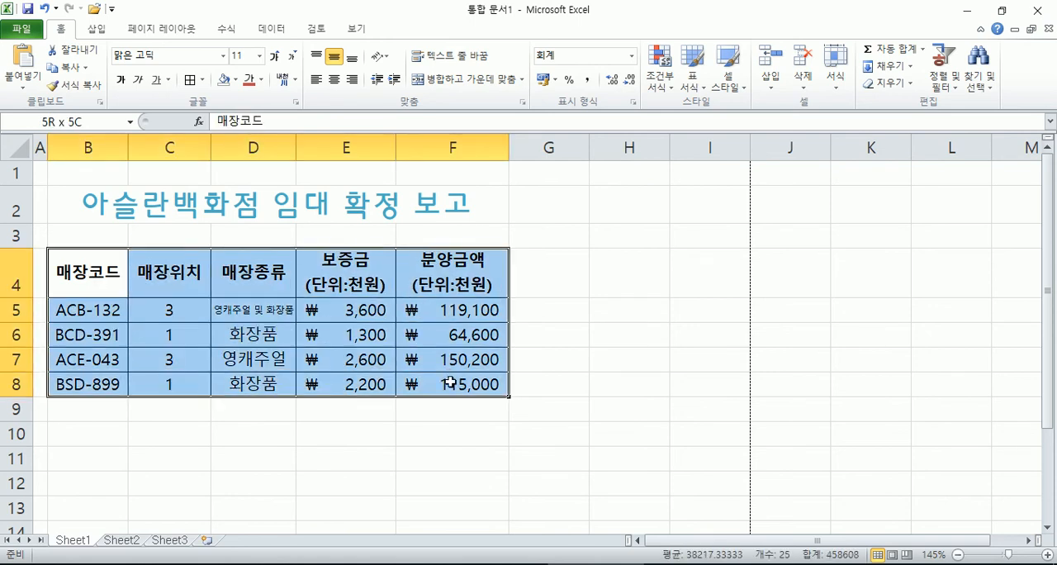
{"action": "left_click", "coordinate": [203, 81]}
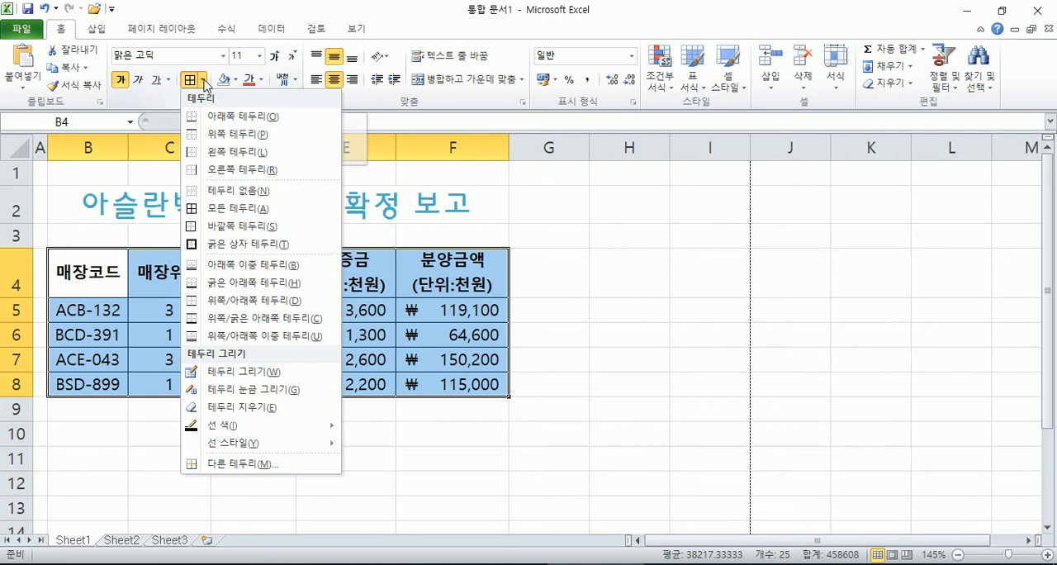
{"action": "left_click", "coordinate": [218, 190]}
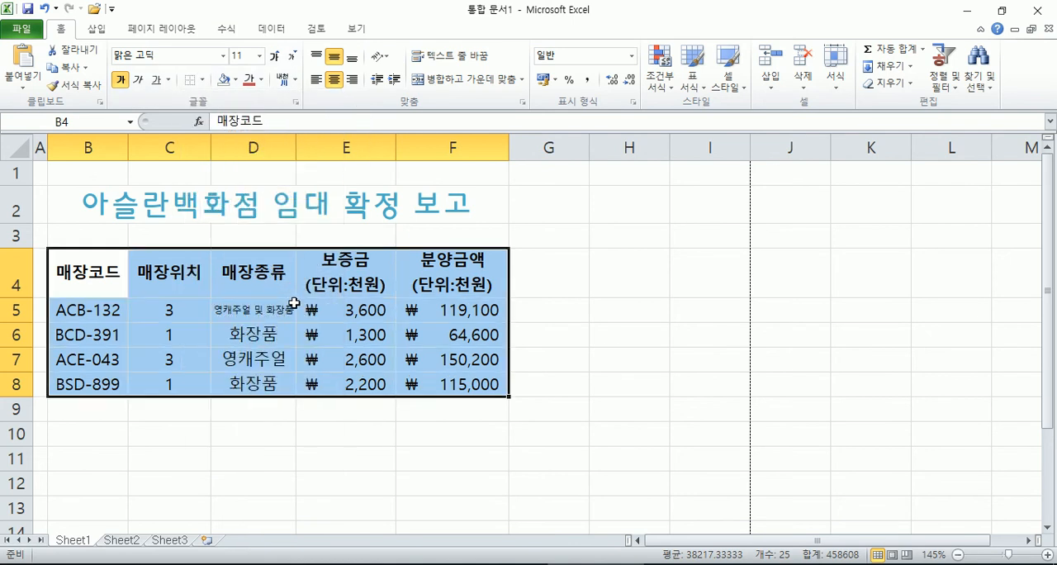
{"action": "left_click", "coordinate": [203, 80]}
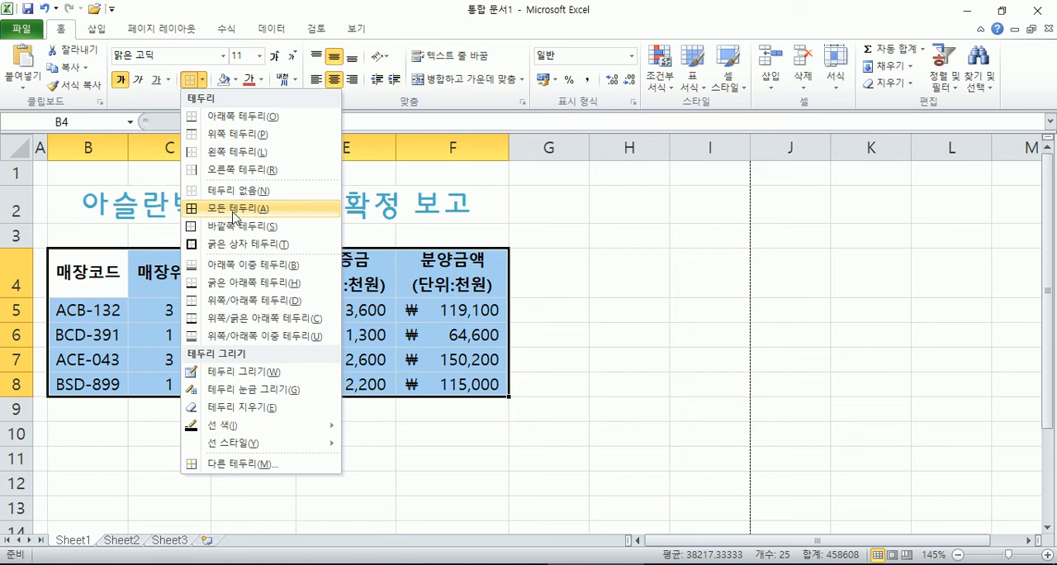
{"action": "left_click", "coordinate": [142, 96]}
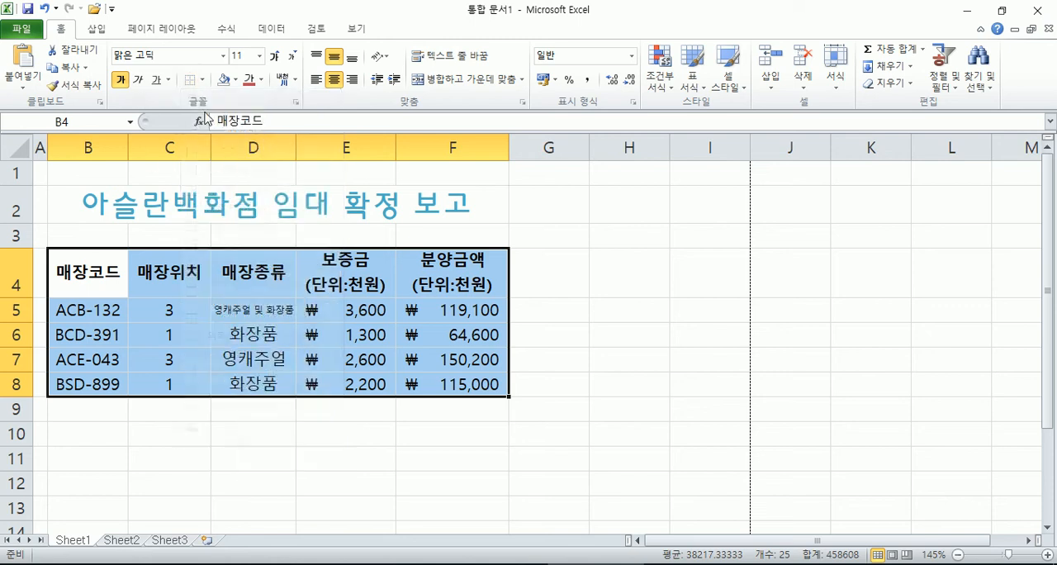
Step: Open the cell format border settings for B4:F8, try the double and thick line styles, and choose the thin solid line
{"action": "left_click", "coordinate": [296, 101]}
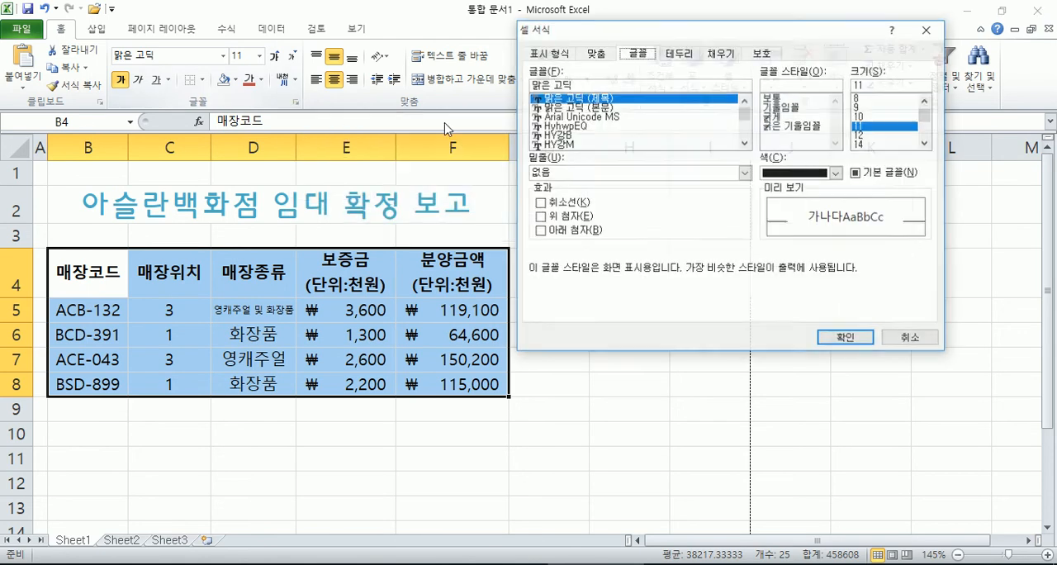
{"action": "left_click", "coordinate": [684, 54]}
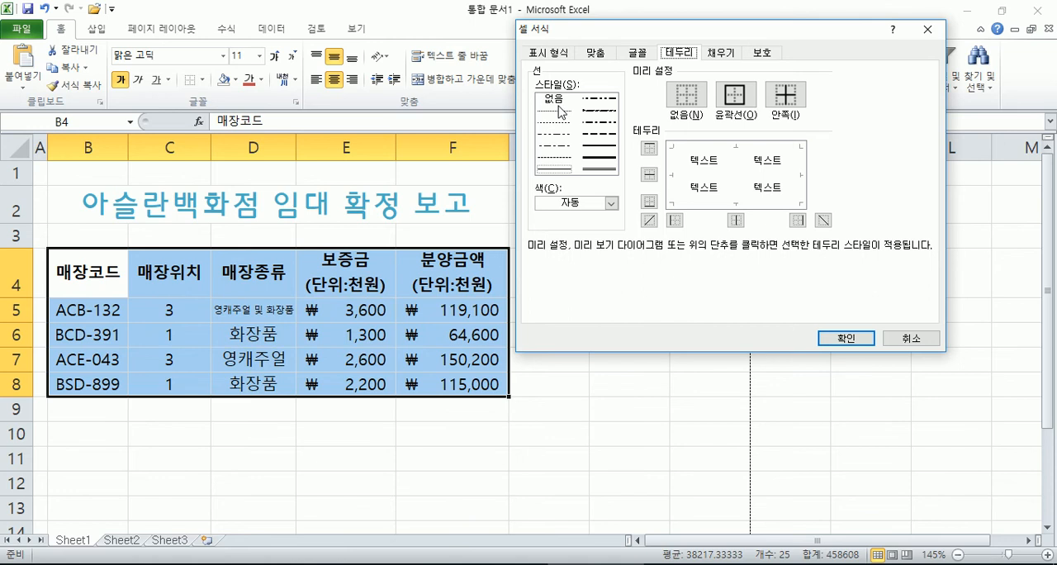
{"action": "left_click", "coordinate": [599, 169]}
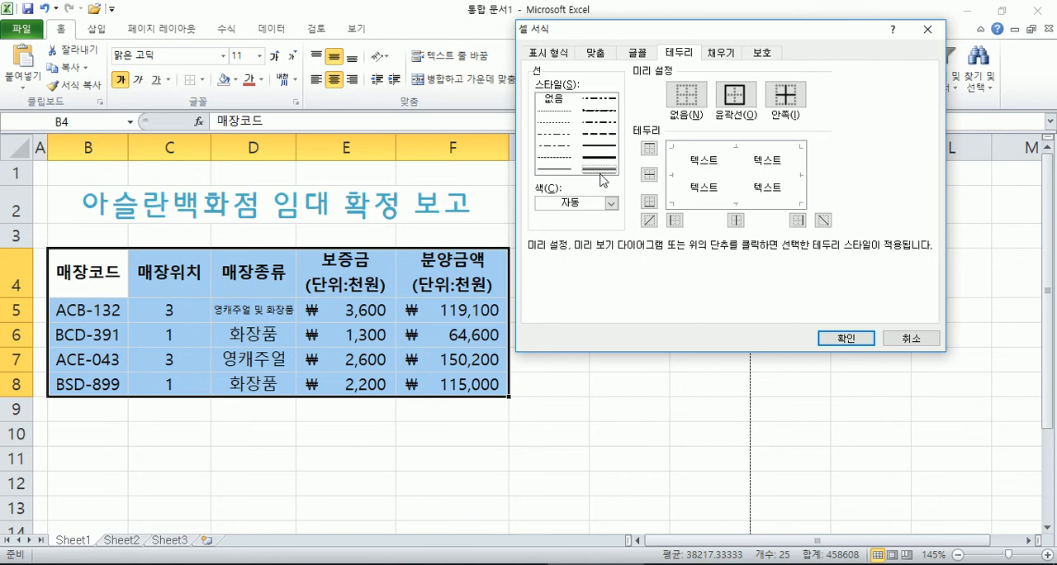
{"action": "left_click", "coordinate": [603, 154]}
{"action": "left_click", "coordinate": [602, 157]}
{"action": "left_click", "coordinate": [556, 169]}
Step: Try red, blue and yellow as the border line colour and set it to the black theme colour
{"action": "left_click", "coordinate": [611, 203]}
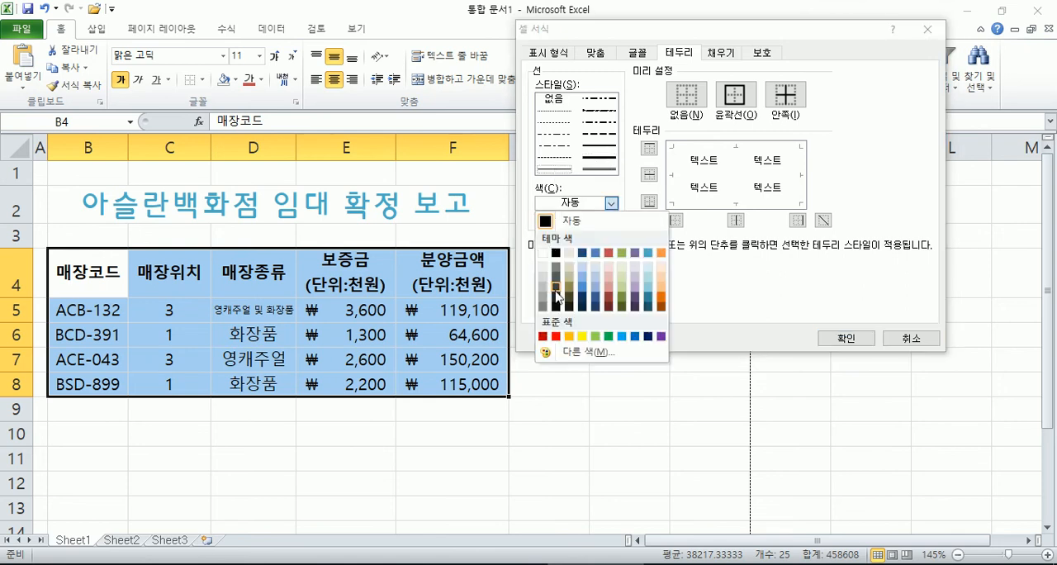
{"action": "left_click", "coordinate": [556, 336]}
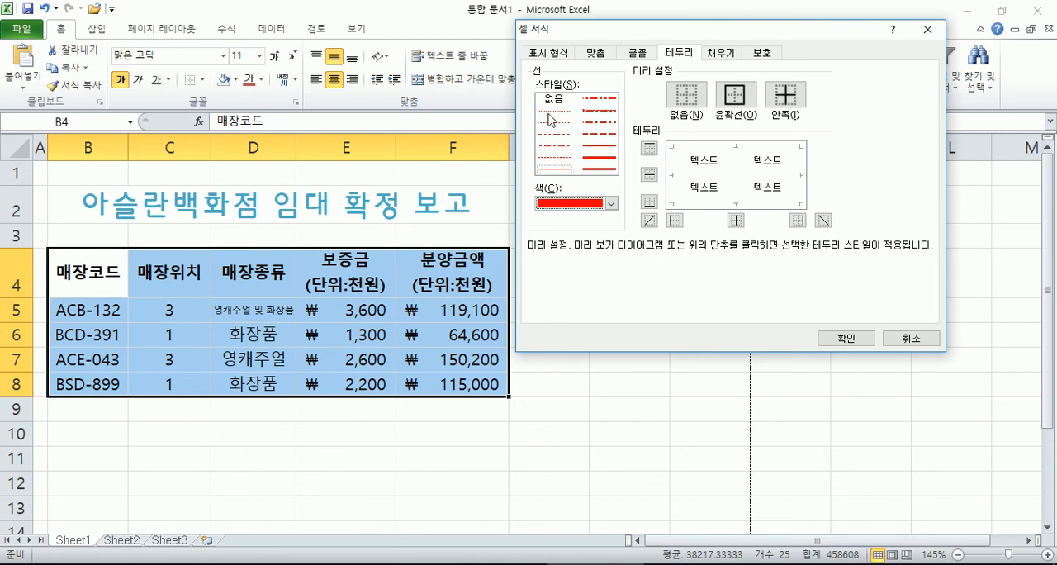
{"action": "left_click", "coordinate": [613, 207]}
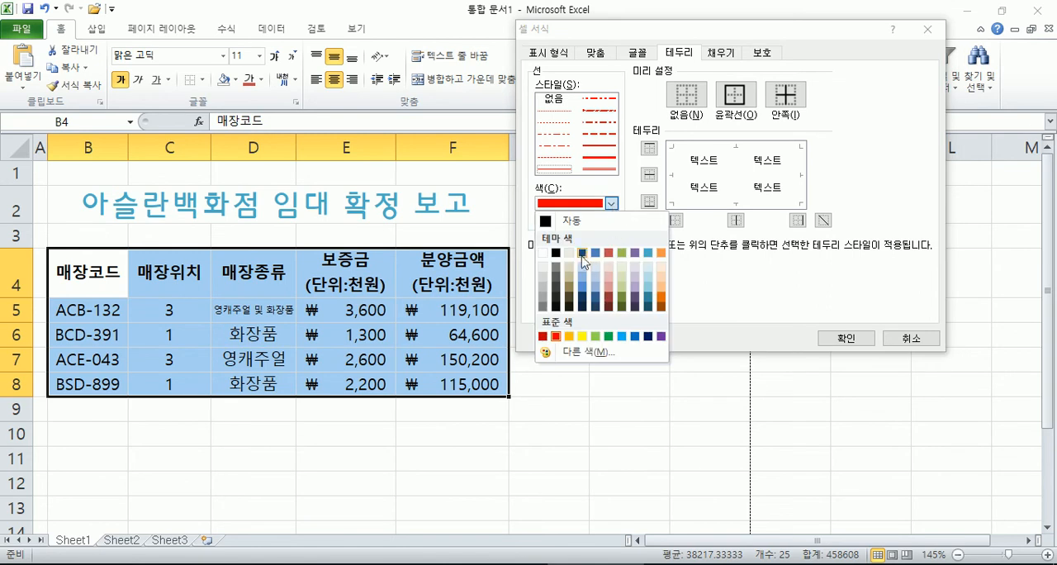
{"action": "left_click", "coordinate": [635, 336]}
{"action": "left_click", "coordinate": [612, 203]}
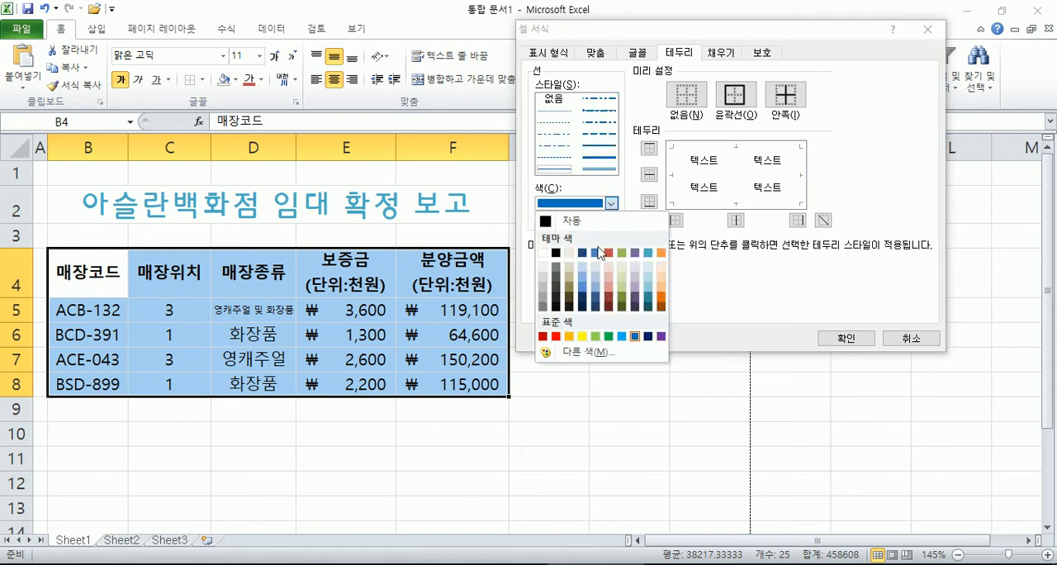
{"action": "left_click", "coordinate": [556, 336]}
{"action": "left_click", "coordinate": [612, 203]}
{"action": "left_click", "coordinate": [583, 336]}
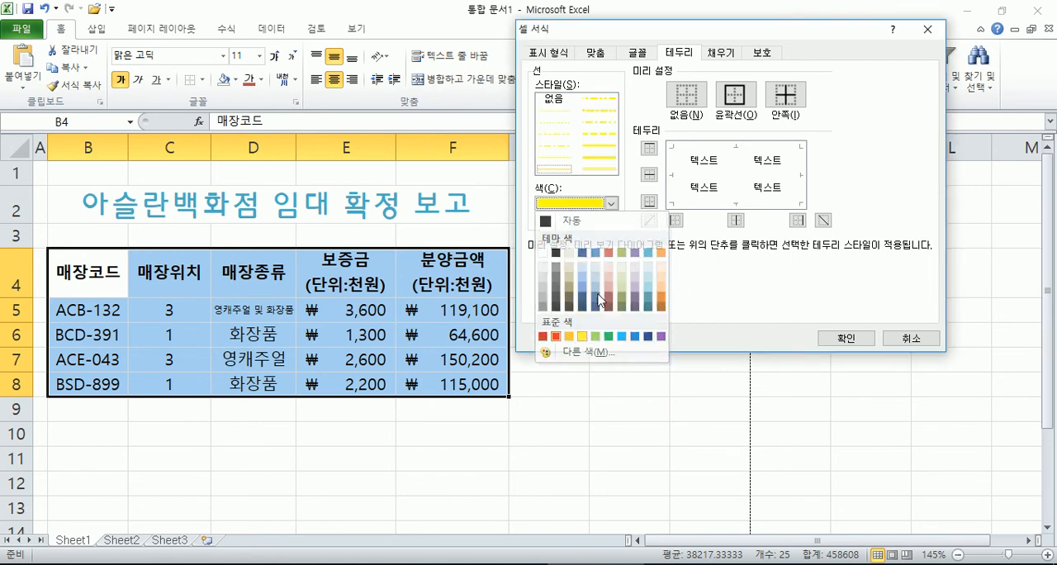
{"action": "left_click", "coordinate": [612, 203]}
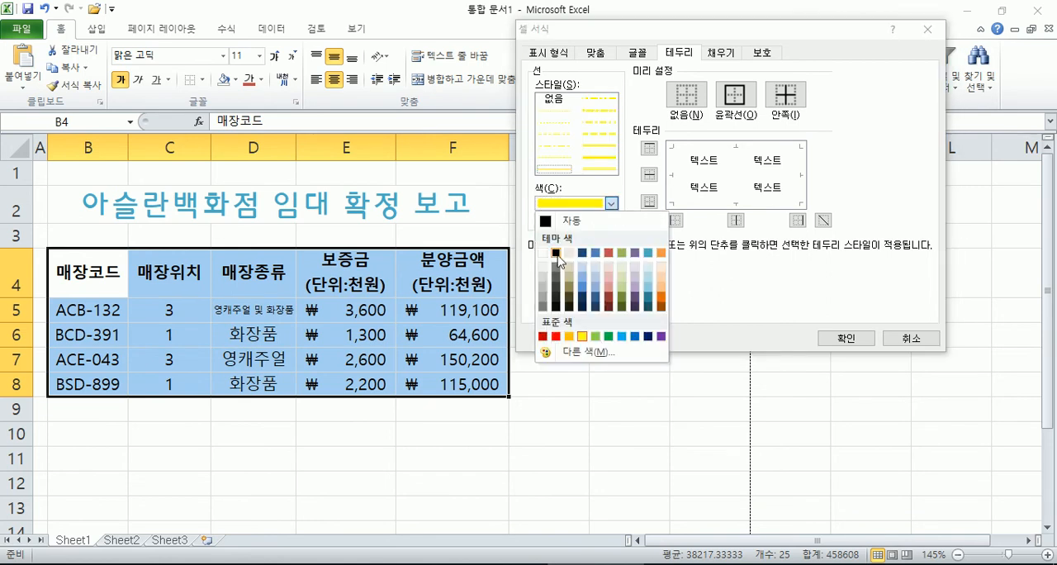
{"action": "left_click", "coordinate": [557, 253]}
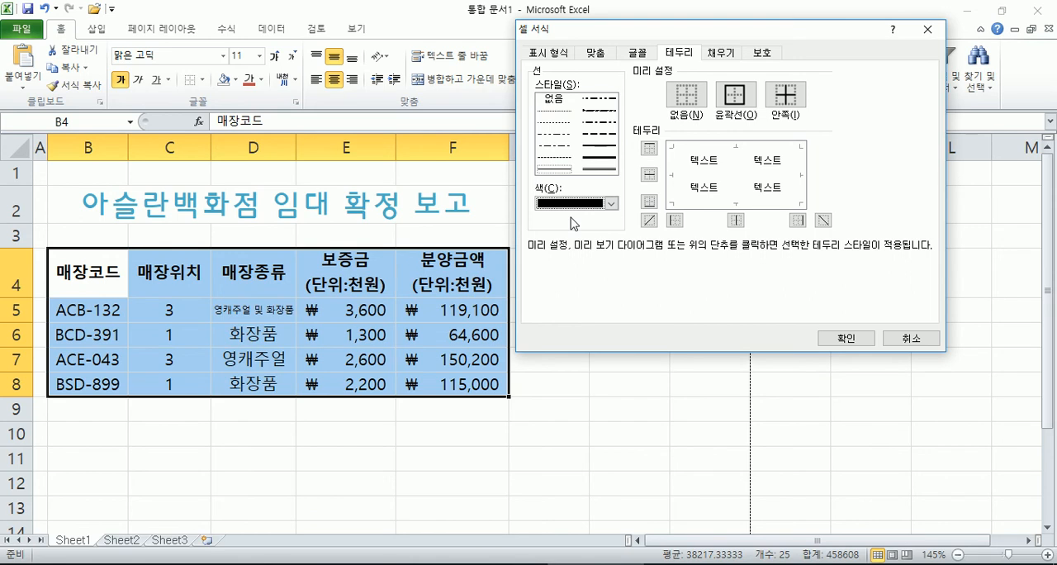
Step: Try the double and medium line styles with the black colour and reselect the thin solid line
{"action": "left_click", "coordinate": [602, 164]}
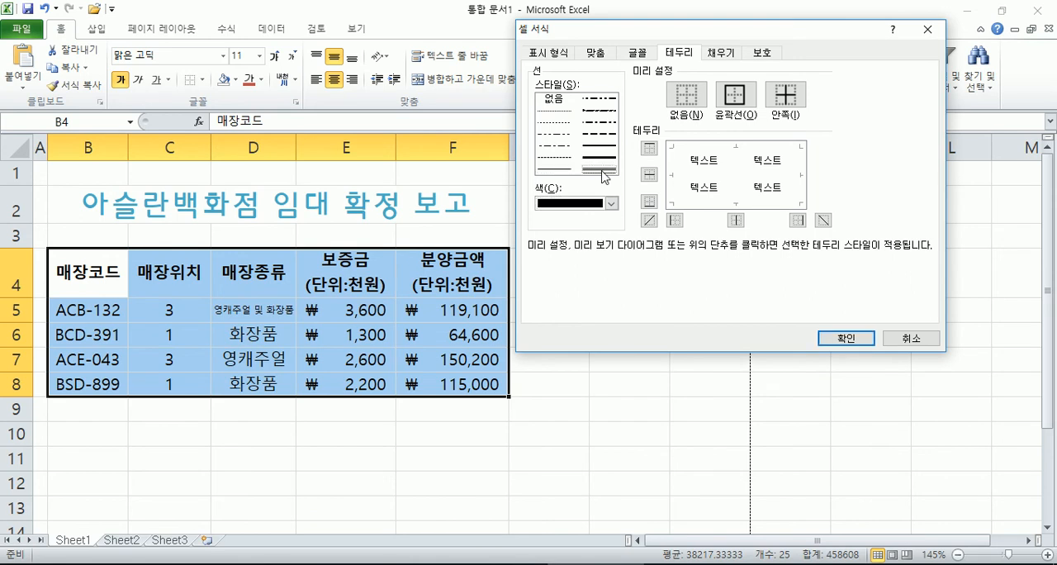
{"action": "left_click", "coordinate": [600, 146]}
{"action": "left_click", "coordinate": [568, 172]}
Step: Try switching the top and left borders of B4:F8 on and off in the border preview
{"action": "left_click", "coordinate": [650, 150]}
{"action": "left_click", "coordinate": [649, 149]}
{"action": "left_click", "coordinate": [650, 149]}
{"action": "left_click", "coordinate": [702, 150]}
{"action": "left_click", "coordinate": [705, 149]}
{"action": "left_click", "coordinate": [704, 149]}
{"action": "left_click", "coordinate": [704, 150]}
{"action": "left_click", "coordinate": [704, 150]}
{"action": "left_click", "coordinate": [705, 150]}
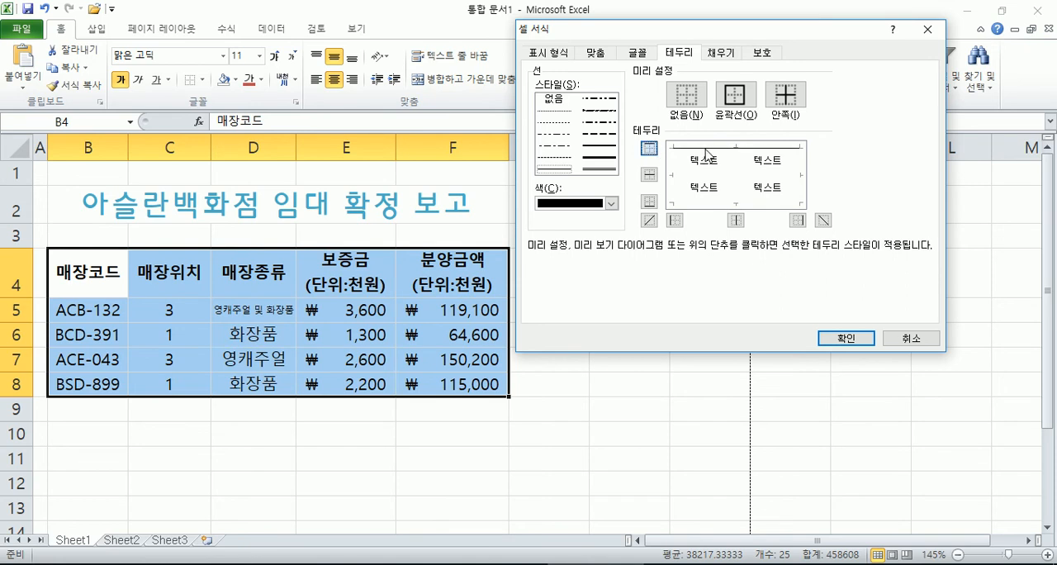
{"action": "left_click", "coordinate": [704, 150]}
{"action": "left_click", "coordinate": [705, 150]}
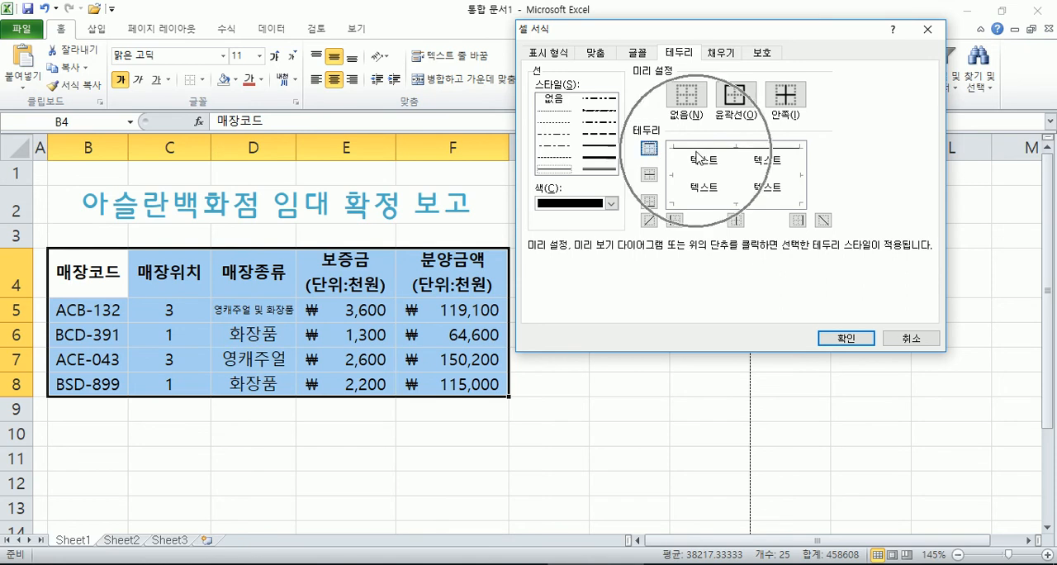
{"action": "left_click", "coordinate": [698, 149]}
{"action": "left_click", "coordinate": [698, 149]}
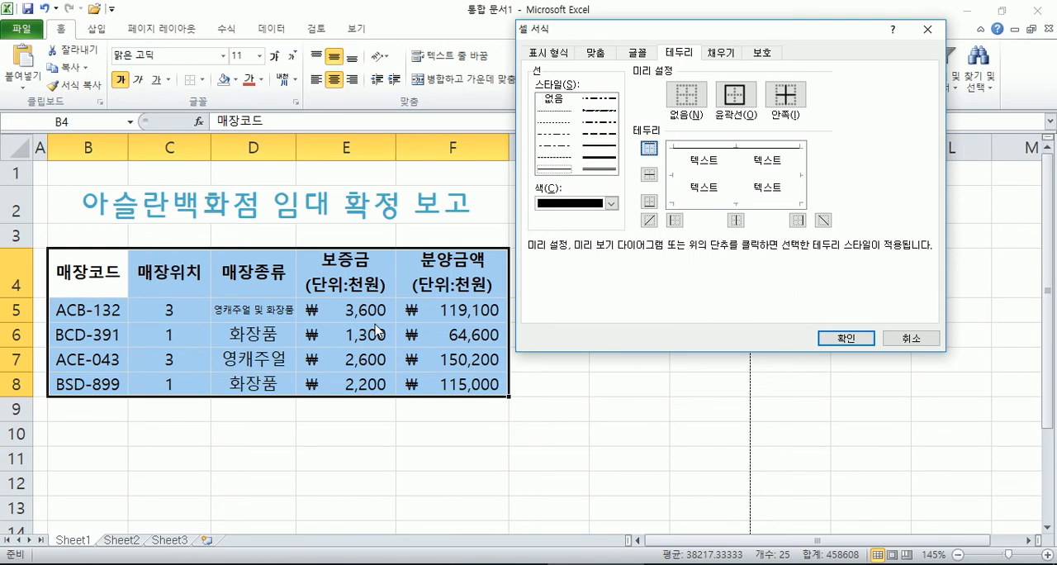
{"action": "left_click", "coordinate": [694, 154]}
{"action": "left_click", "coordinate": [694, 153]}
{"action": "left_click", "coordinate": [675, 220]}
{"action": "left_click", "coordinate": [650, 148]}
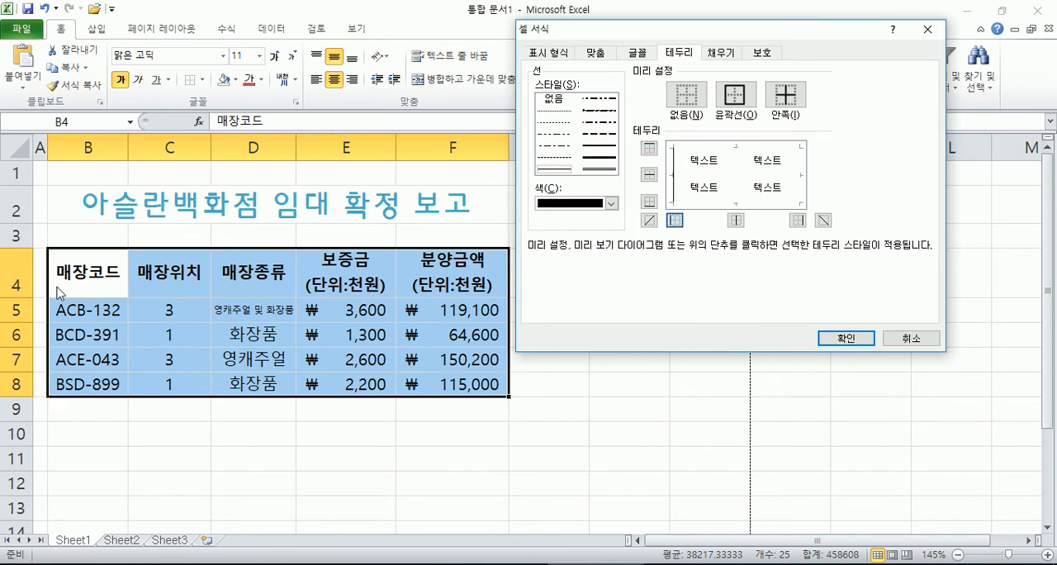
{"action": "left_click", "coordinate": [674, 221]}
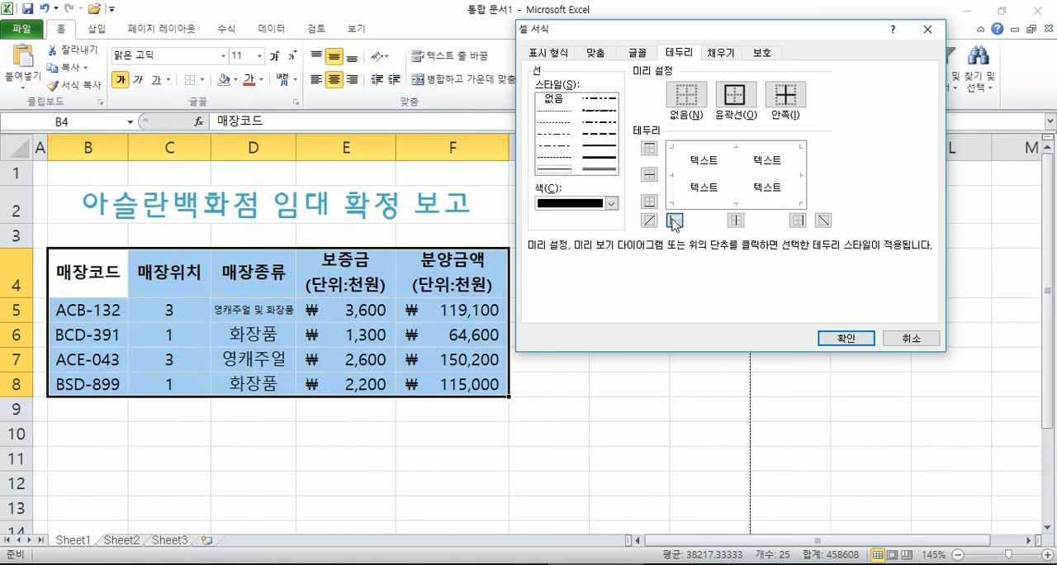
Step: Try switching the left, inner vertical and right borders of B4:F8 on and off in the border preview
{"action": "left_click", "coordinate": [737, 222]}
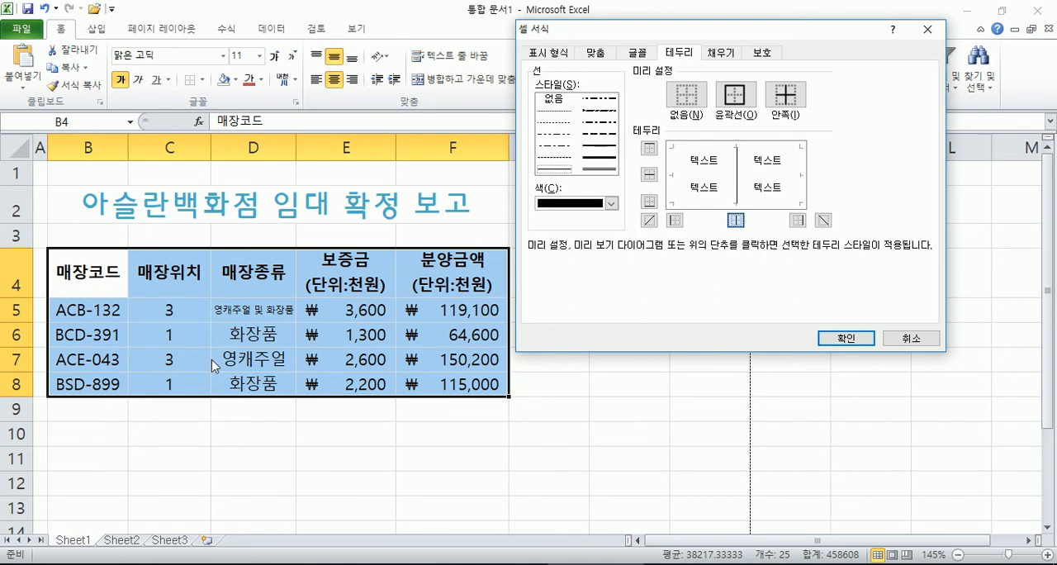
{"action": "left_click", "coordinate": [736, 221]}
{"action": "left_click", "coordinate": [675, 220]}
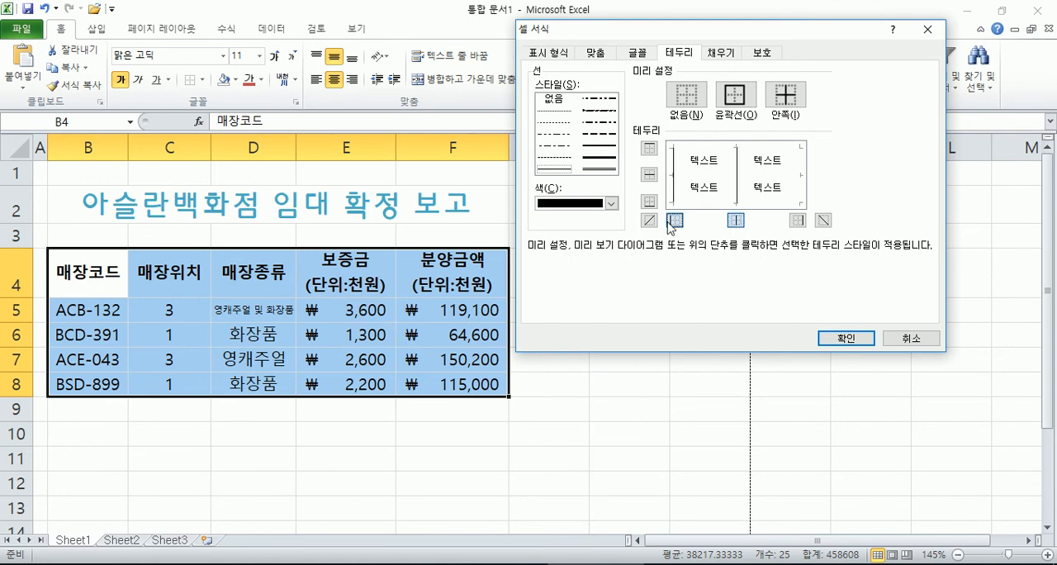
{"action": "left_click", "coordinate": [796, 220]}
{"action": "left_click", "coordinate": [737, 223]}
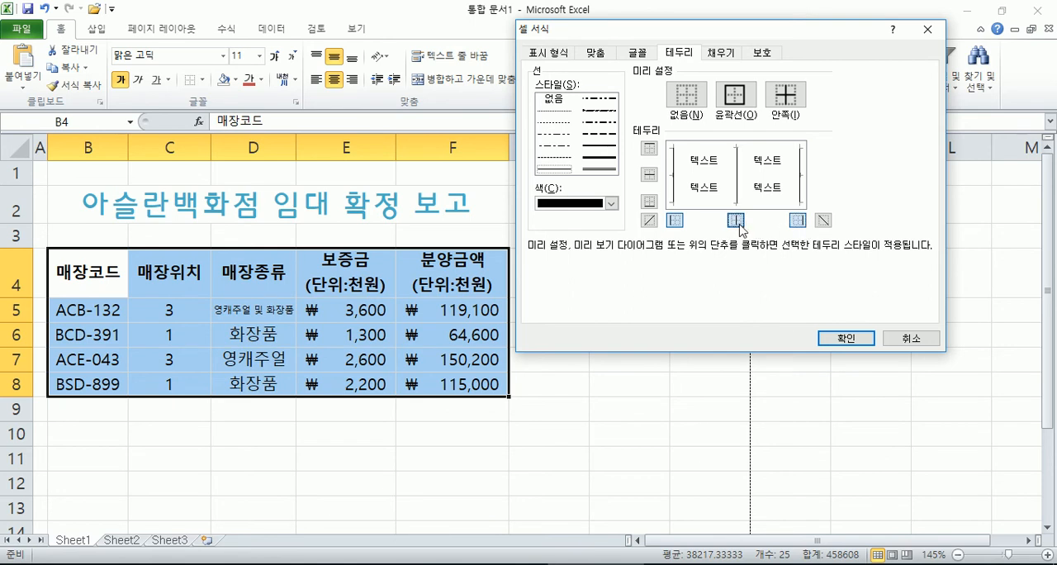
Step: Try toggling the inner horizontal border of B4:F8 and adding the top and bottom borders in the preview
{"action": "left_click", "coordinate": [701, 180]}
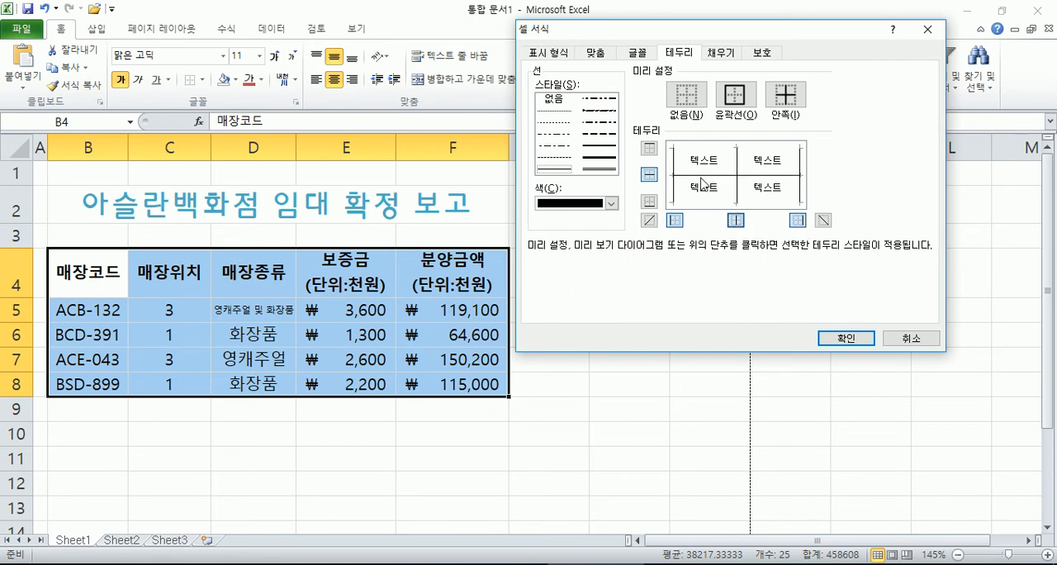
{"action": "left_click", "coordinate": [650, 177]}
{"action": "left_click", "coordinate": [651, 177]}
{"action": "left_click", "coordinate": [649, 149]}
{"action": "left_click", "coordinate": [648, 201]}
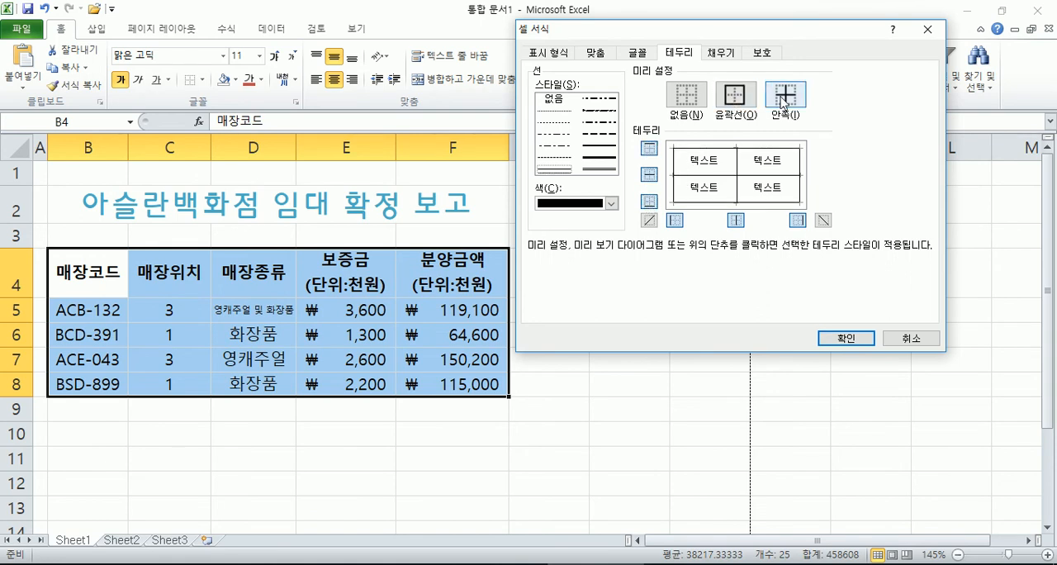
Step: Clear all borders of B4:F8 with the None preset and add the Inside and Outline presets
{"action": "left_click", "coordinate": [696, 100]}
{"action": "left_click", "coordinate": [800, 102]}
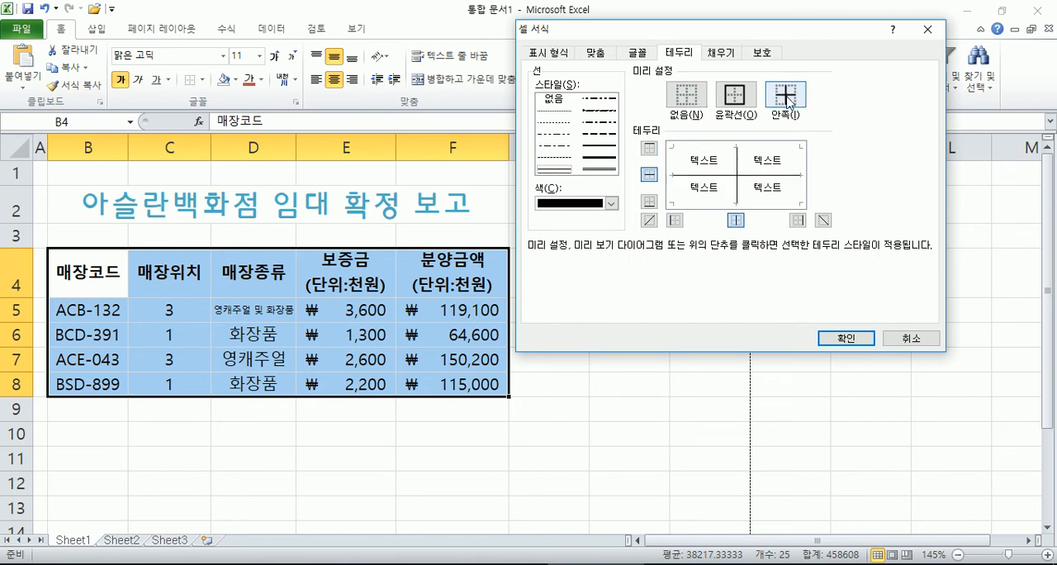
{"action": "left_click", "coordinate": [735, 97]}
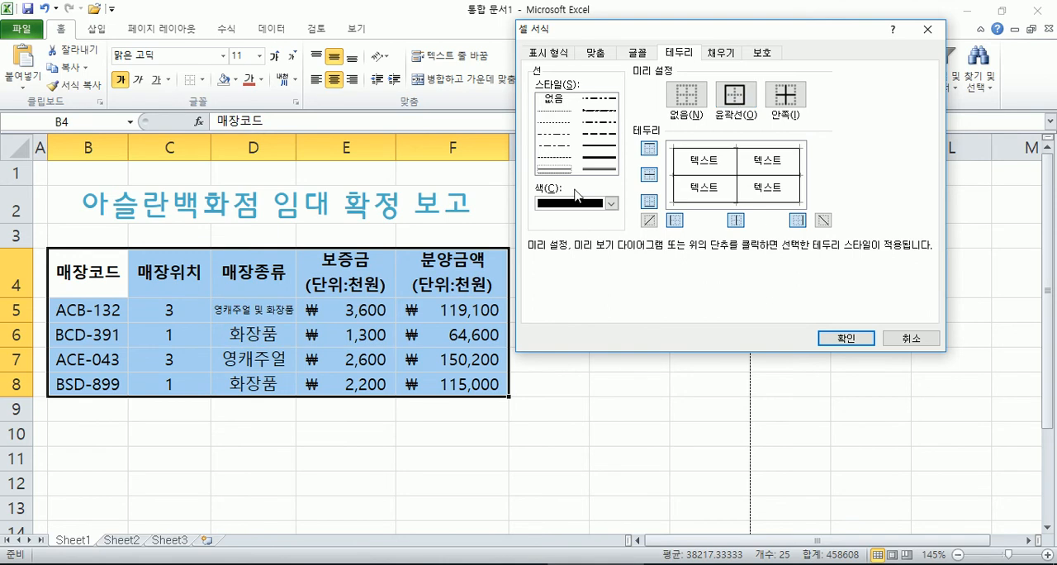
Step: Give B4:F8 a thick solid outline and set the inner horizontal border to the double line
{"action": "left_click", "coordinate": [599, 153]}
{"action": "left_click", "coordinate": [738, 100]}
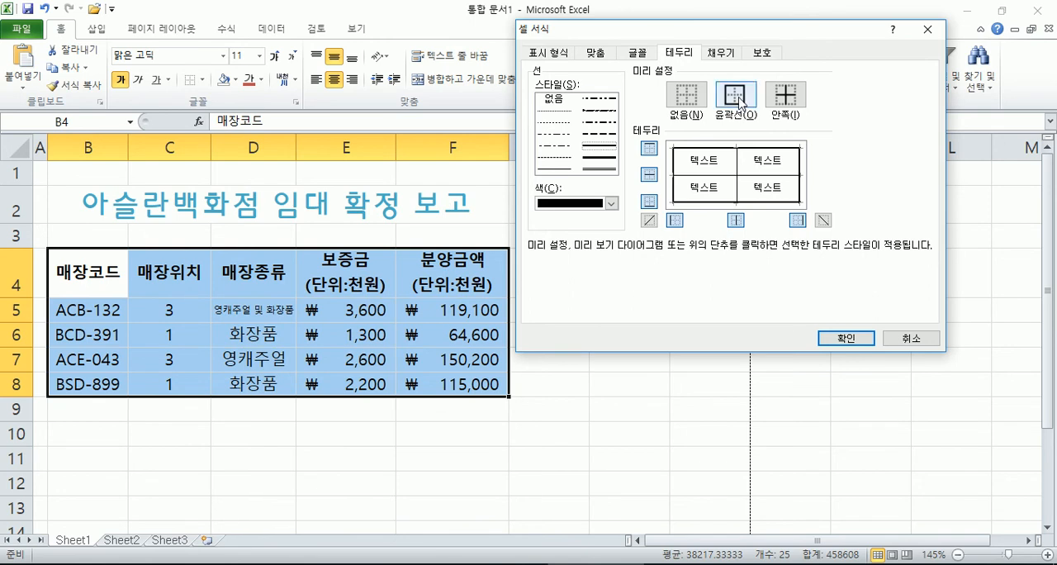
{"action": "left_click", "coordinate": [601, 169]}
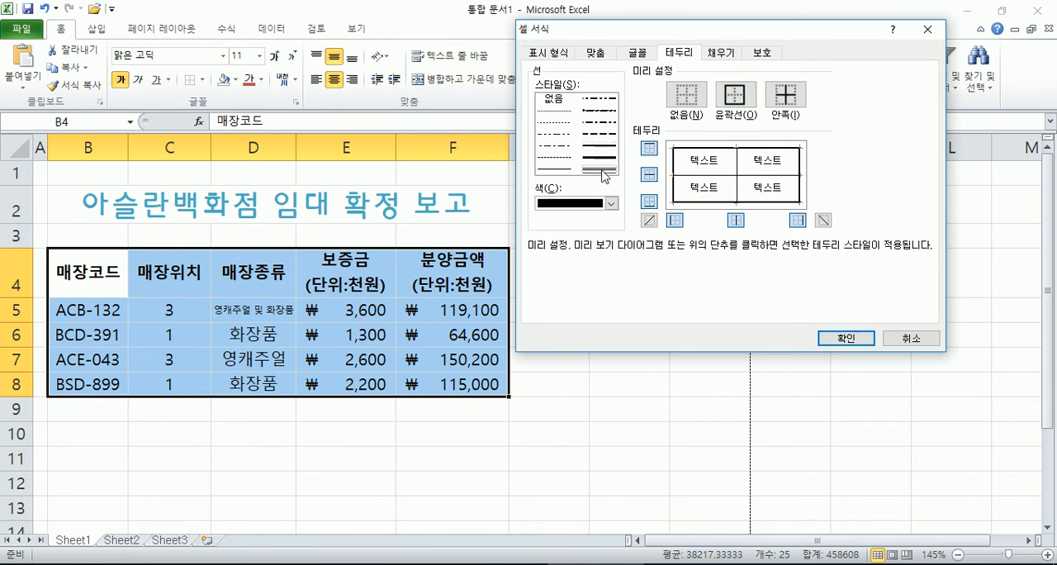
{"action": "left_click", "coordinate": [717, 177]}
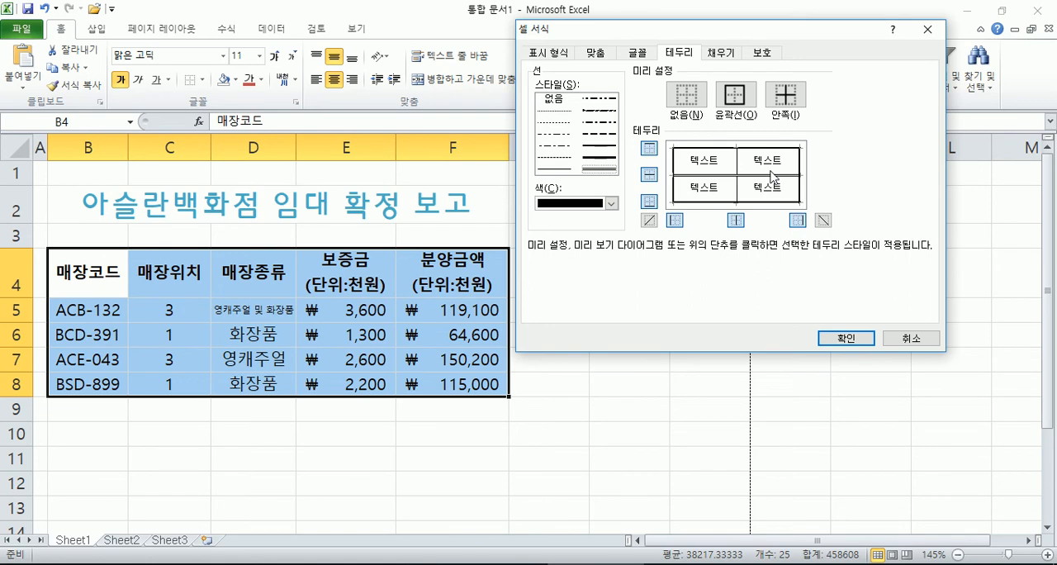
Step: Set the inner vertical borders of B4:F8 to red, replace the double line with the thin solid one, and apply the borders
{"action": "left_click", "coordinate": [611, 203]}
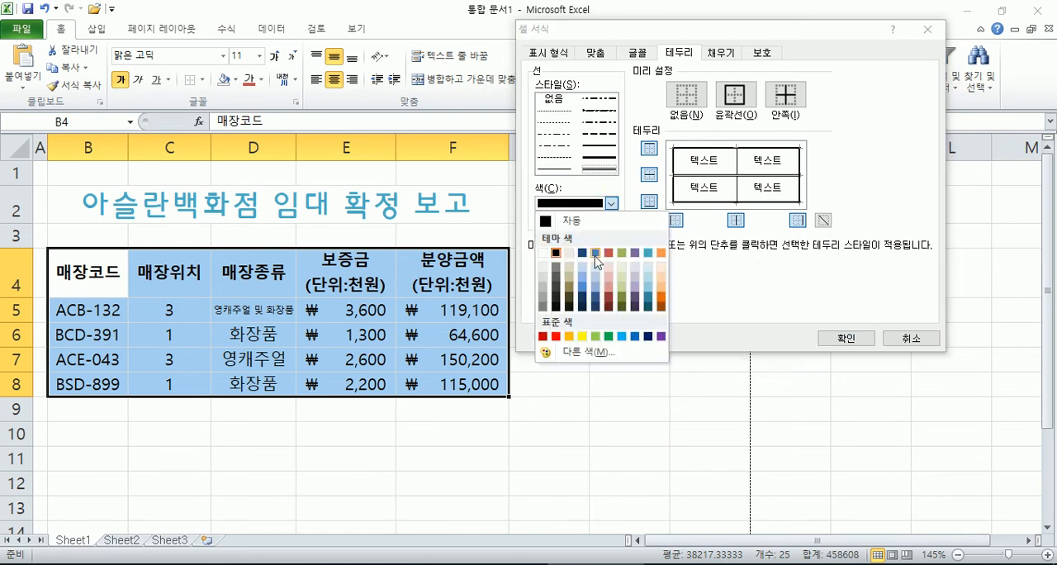
{"action": "left_click", "coordinate": [556, 336]}
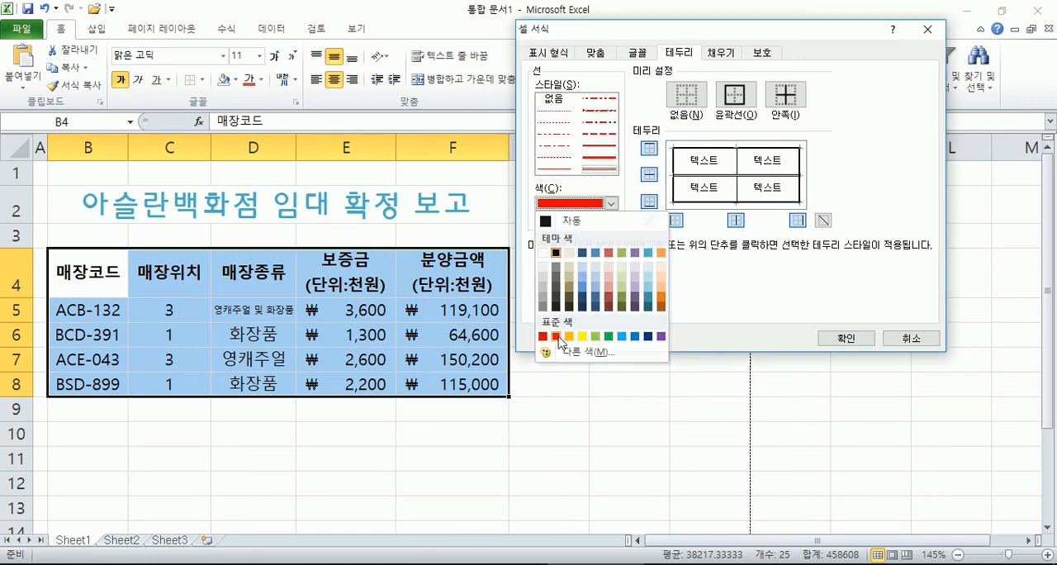
{"action": "left_click", "coordinate": [738, 220]}
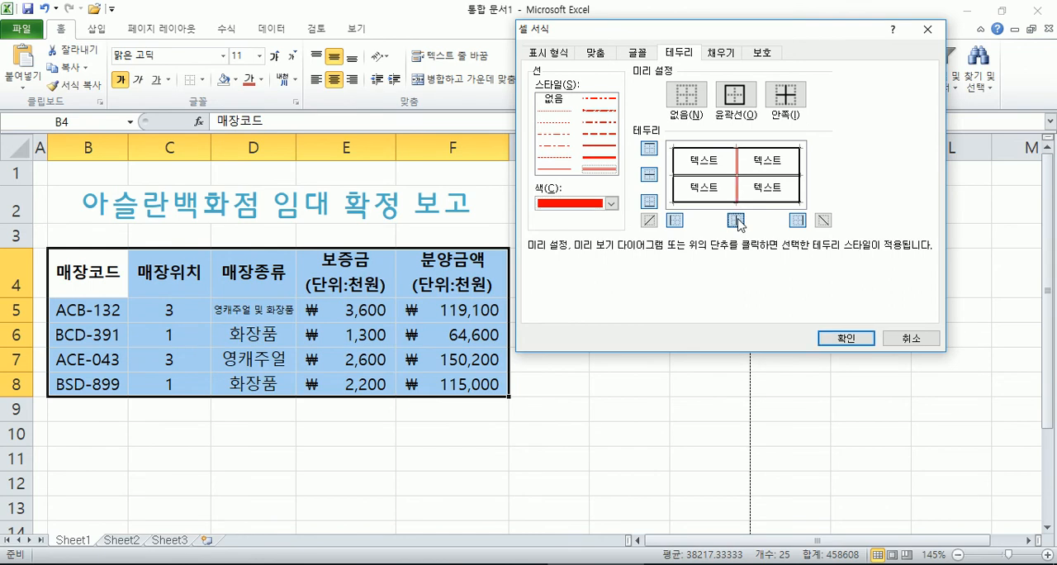
{"action": "left_click", "coordinate": [557, 169]}
{"action": "left_click", "coordinate": [737, 221]}
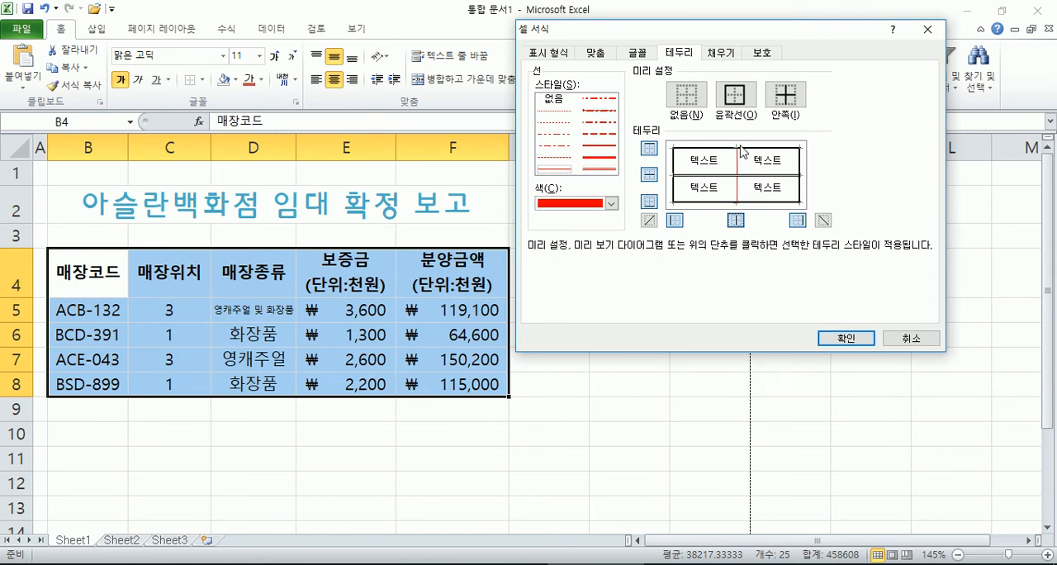
{"action": "left_click", "coordinate": [846, 339]}
{"action": "left_click", "coordinate": [548, 492]}
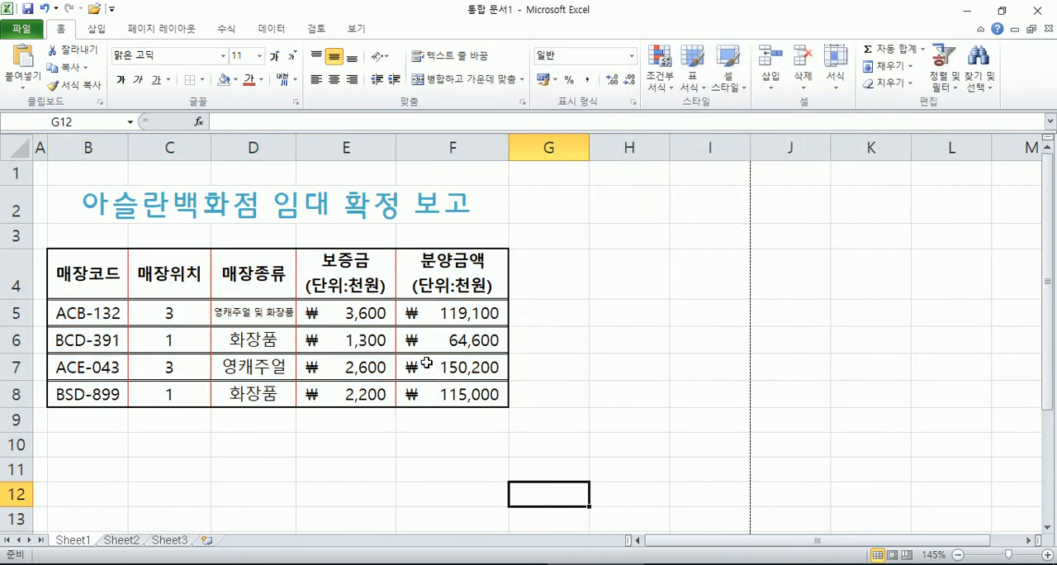
Step: Apply All Borders to the table range B4:F8
{"action": "left_click_drag", "start_coordinate": [89, 285], "coordinate": [453, 395]}
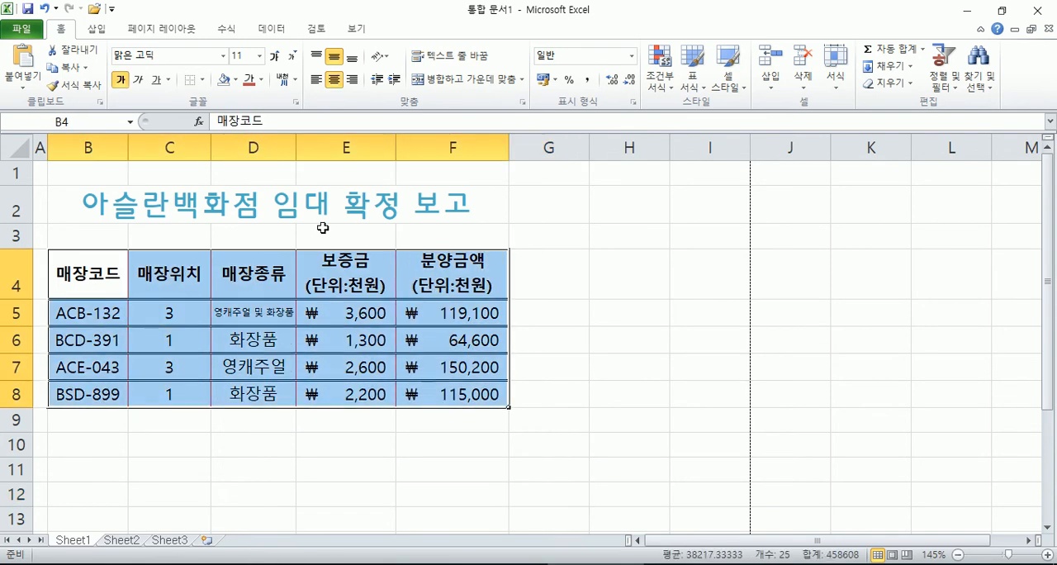
{"action": "left_click", "coordinate": [202, 80]}
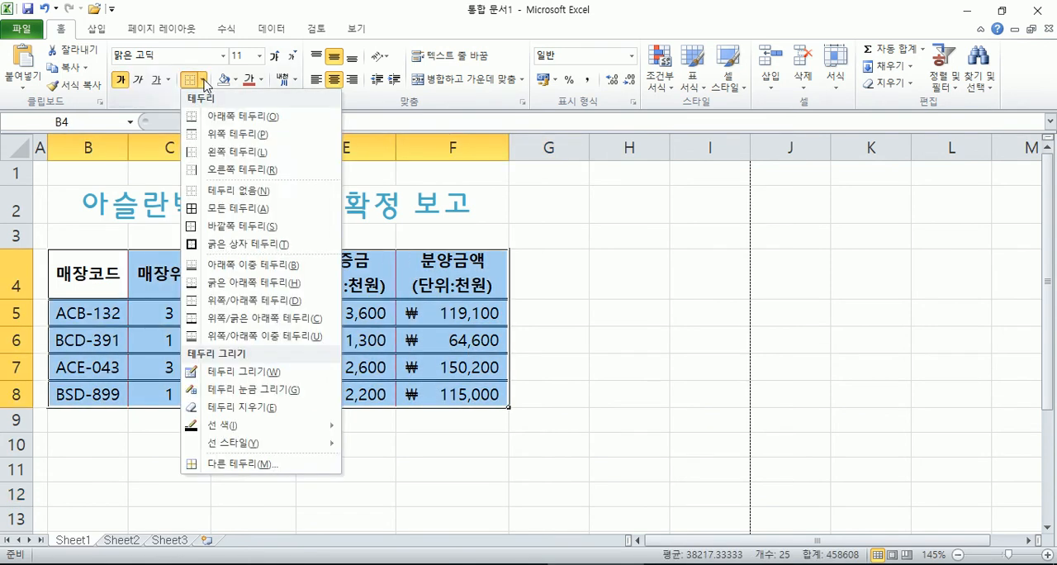
{"action": "left_click", "coordinate": [226, 213]}
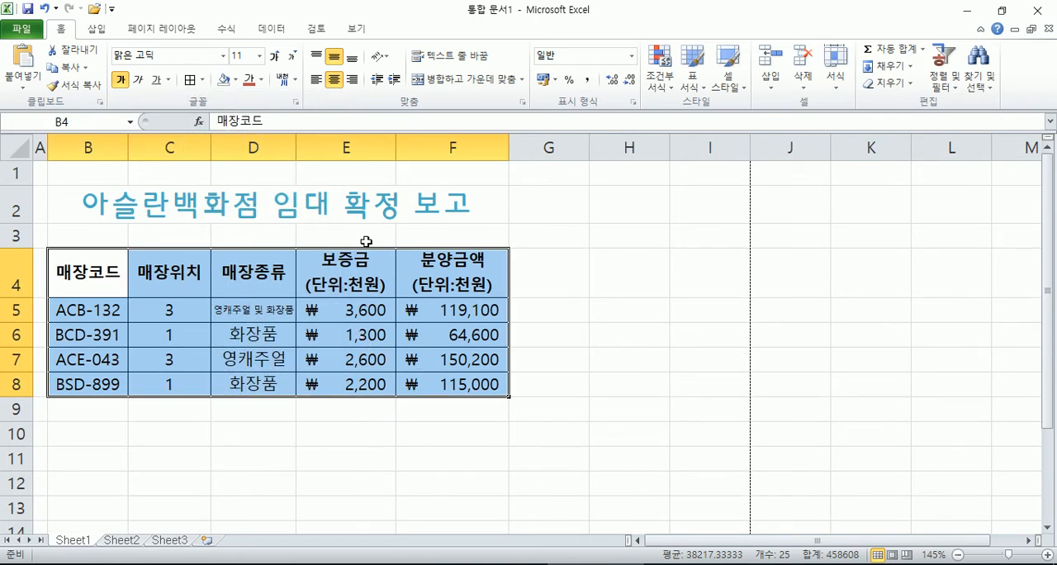
Step: Check the border settings of B4:F8 in the cell format options and close them
{"action": "left_click", "coordinate": [297, 103]}
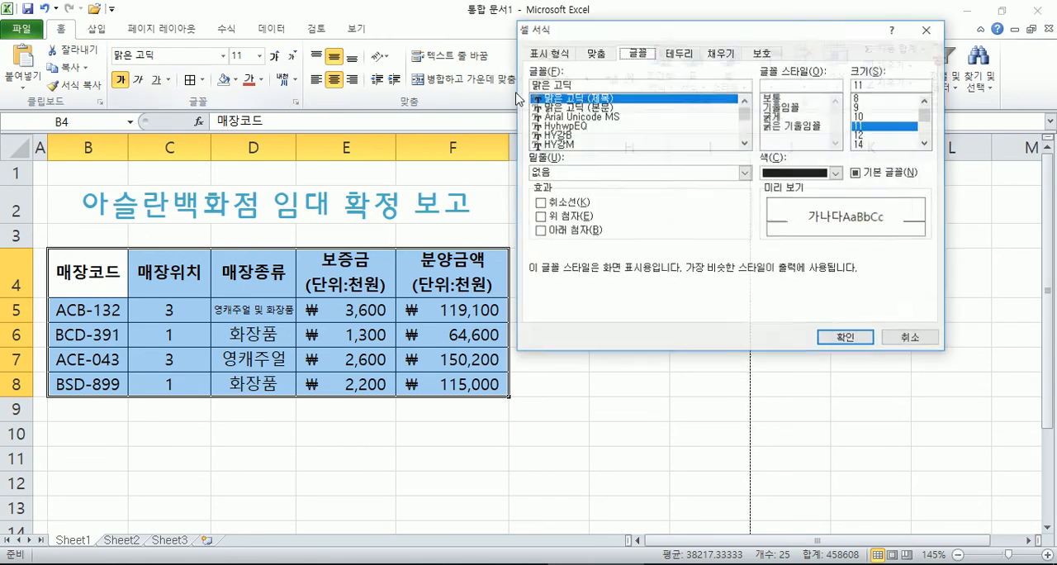
{"action": "left_click", "coordinate": [679, 53]}
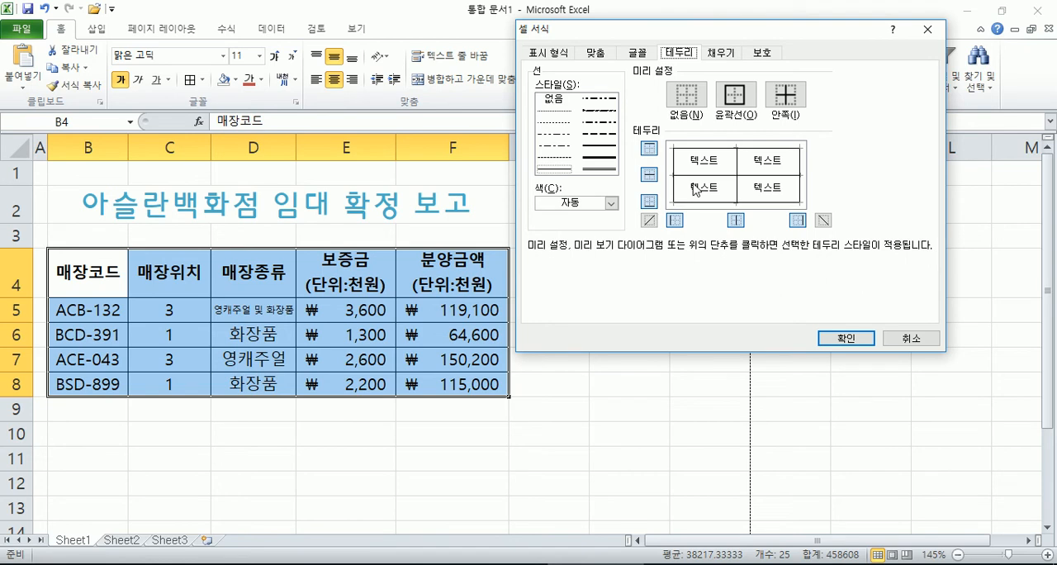
{"action": "left_click", "coordinate": [846, 338]}
{"action": "left_click", "coordinate": [608, 428]}
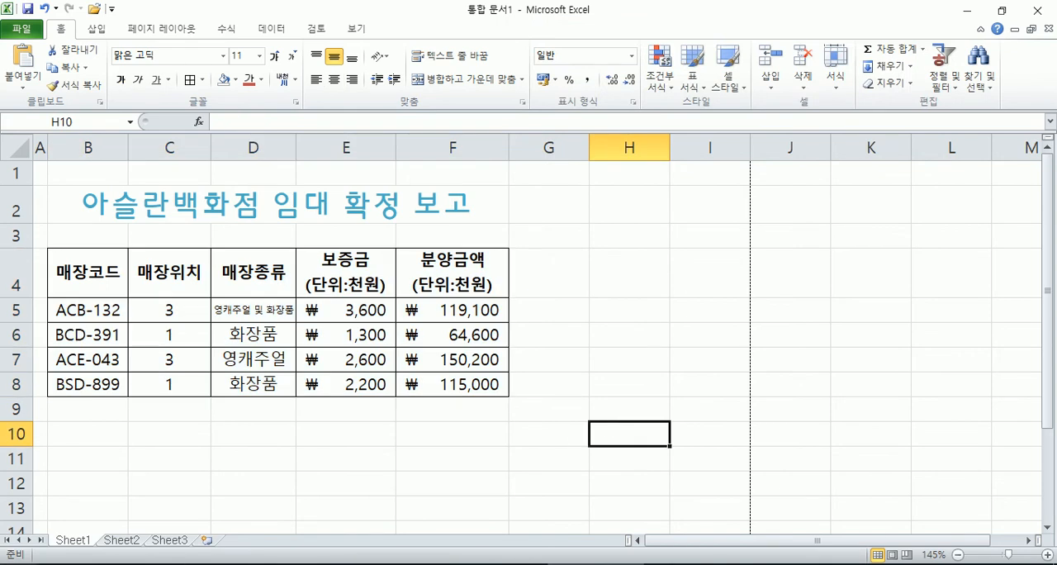
Step: Pin Paint from the Windows accessories to the Start screen and open it
{"action": "key", "text": "super"}
{"action": "scroll", "coordinate": [438, 405], "scroll_direction": "down", "scroll_amount": 4}
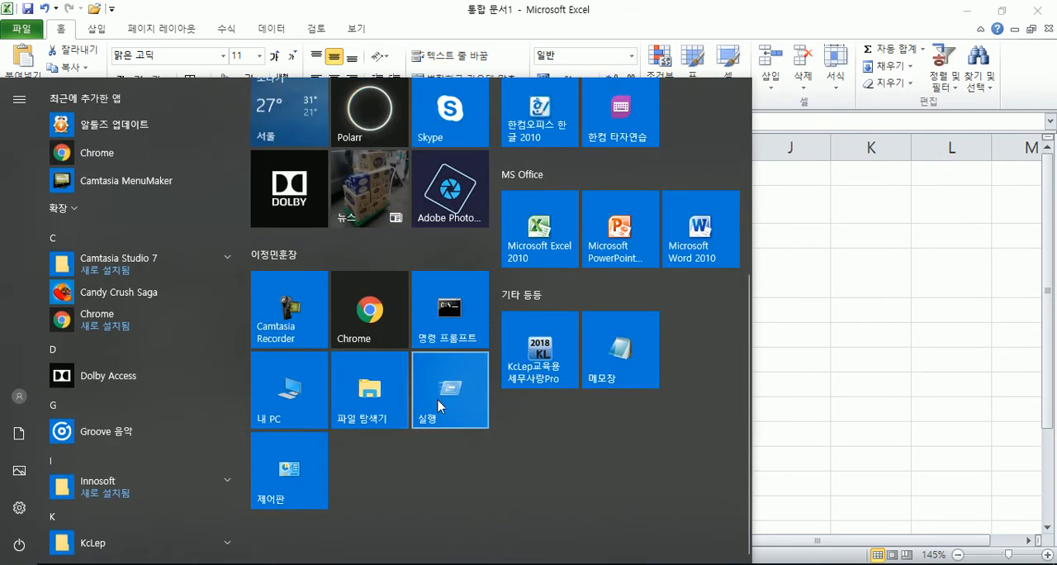
{"action": "scroll", "coordinate": [372, 403], "scroll_direction": "up", "scroll_amount": 2}
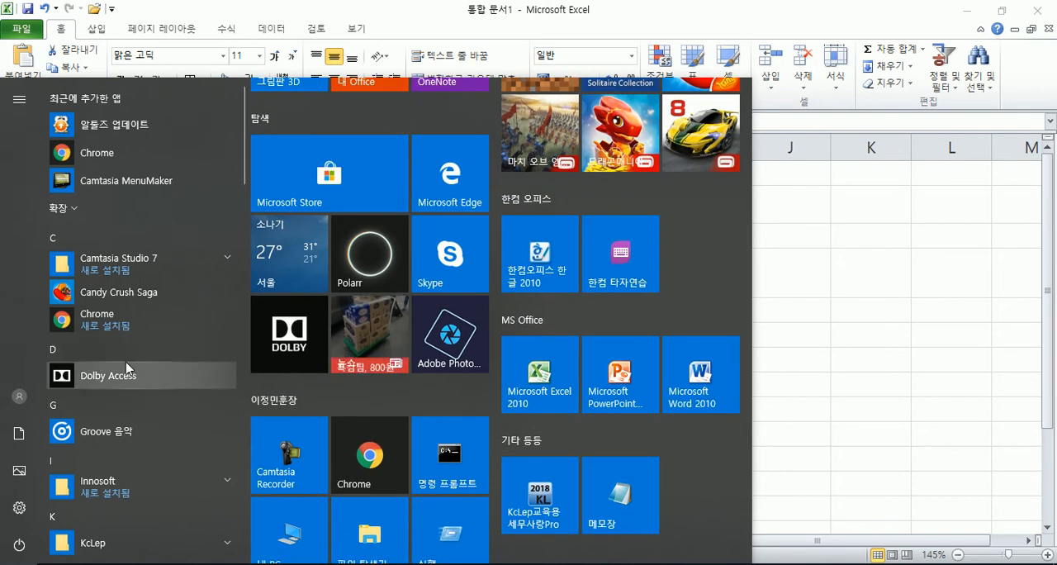
{"action": "scroll", "coordinate": [125, 355], "scroll_direction": "down", "scroll_amount": 10}
{"action": "scroll", "coordinate": [124, 351], "scroll_direction": "down", "scroll_amount": 4}
{"action": "scroll", "coordinate": [128, 360], "scroll_direction": "up", "scroll_amount": 3}
{"action": "left_click", "coordinate": [108, 261]}
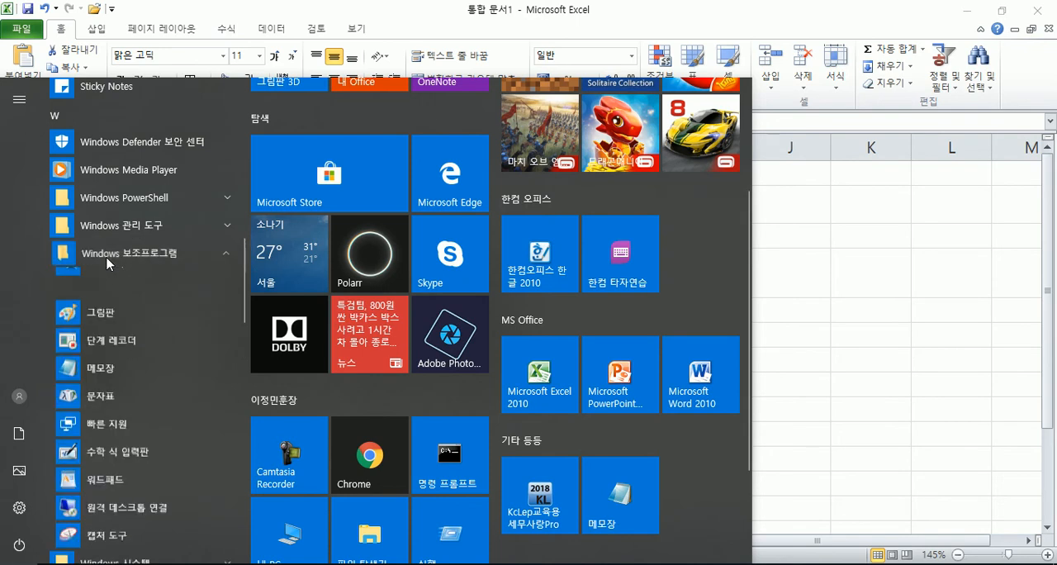
{"action": "right_click", "coordinate": [121, 408]}
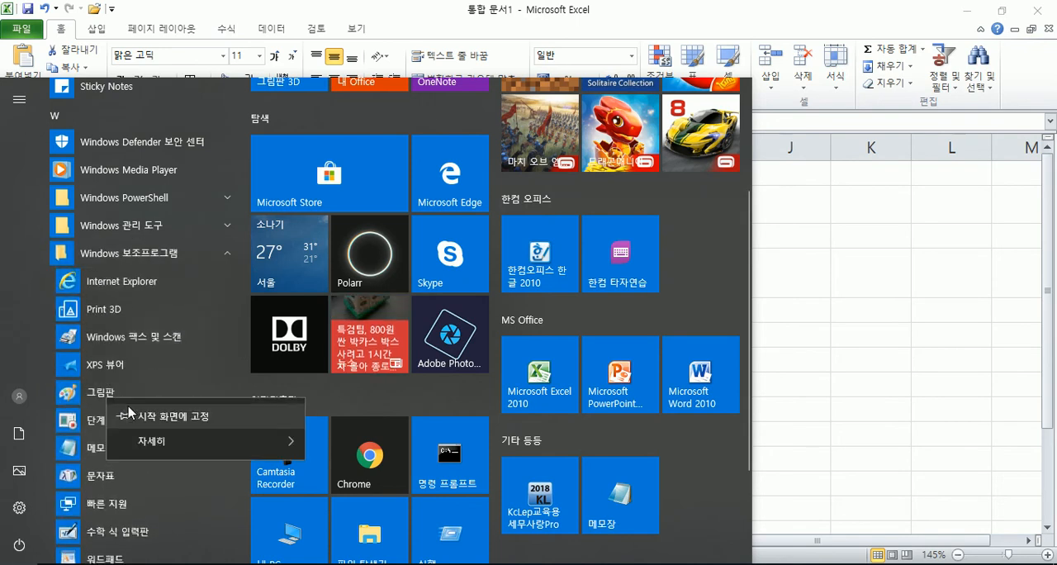
{"action": "left_click", "coordinate": [131, 416]}
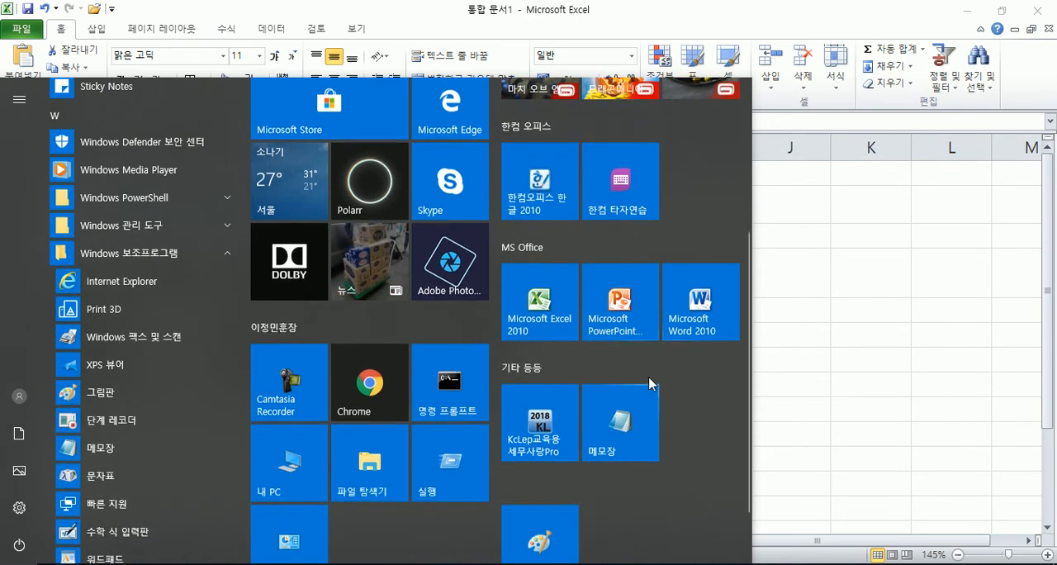
{"action": "scroll", "coordinate": [657, 380], "scroll_direction": "down", "scroll_amount": 1}
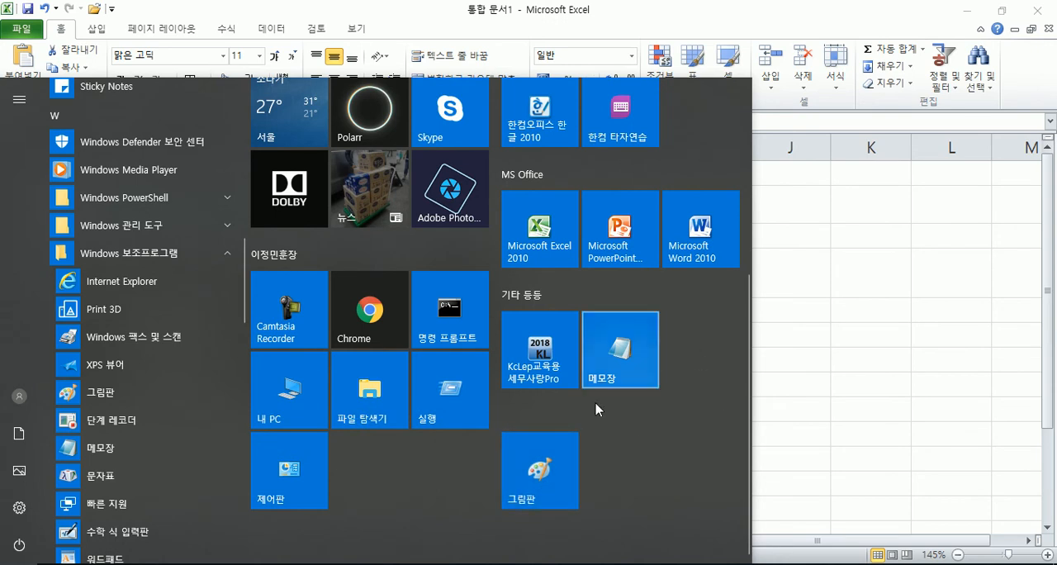
{"action": "left_click", "coordinate": [547, 472]}
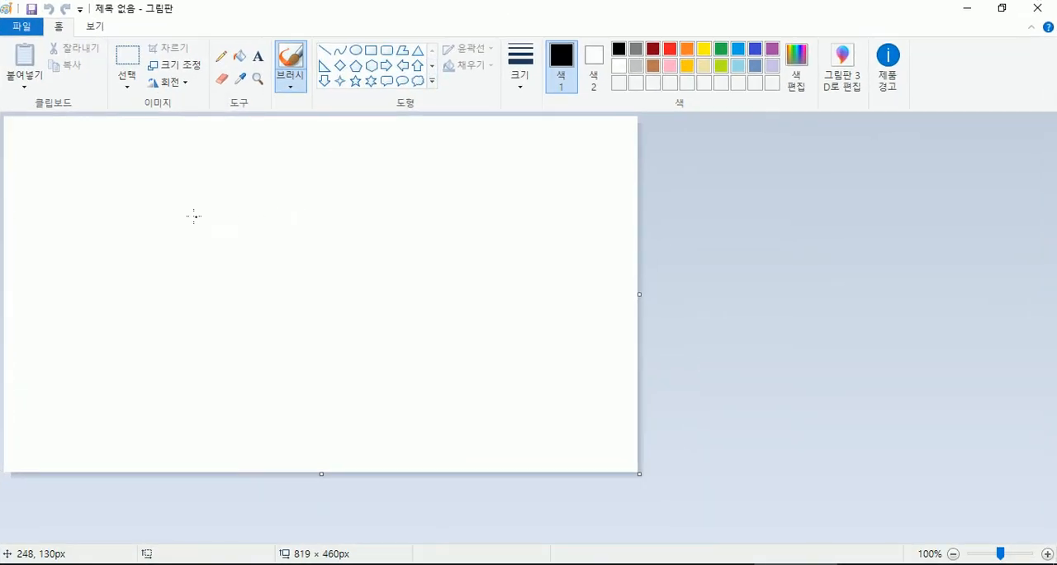
Step: Sketch a rough table grid with the brush and draw a diagonal line across its upper-left cell
{"action": "mouse_move", "coordinate": [131, 176]}
{"action": "left_mouse_down"}
{"action": "mouse_move", "coordinate": [118, 244]}
{"action": "mouse_move", "coordinate": [120, 394]}
{"action": "left_mouse_up"}
{"action": "left_click_drag", "start_coordinate": [160, 287], "coordinate": [455, 291]}
{"action": "left_click_drag", "start_coordinate": [158, 177], "coordinate": [450, 185]}
{"action": "left_click_drag", "start_coordinate": [257, 180], "coordinate": [241, 382]}
{"action": "left_click_drag", "start_coordinate": [413, 206], "coordinate": [406, 412]}
{"action": "left_click_drag", "start_coordinate": [140, 188], "coordinate": [245, 286]}
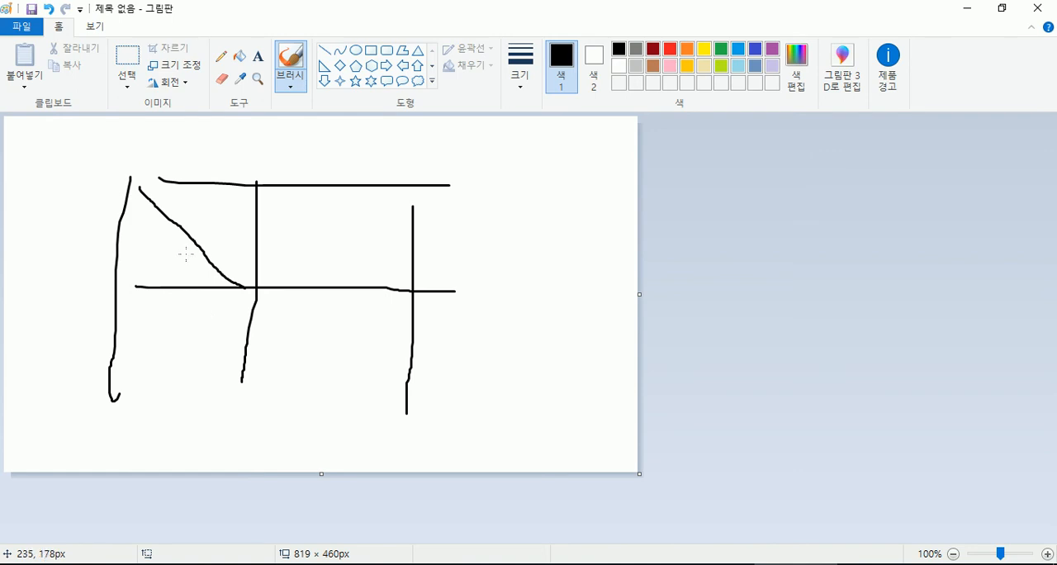
{"action": "mouse_move", "coordinate": [183, 185]}
{"action": "left_mouse_down"}
{"action": "mouse_move", "coordinate": [195, 190]}
{"action": "mouse_move", "coordinate": [185, 208]}
{"action": "mouse_move", "coordinate": [210, 218]}
{"action": "left_mouse_up"}
{"action": "mouse_move", "coordinate": [216, 194]}
{"action": "left_mouse_down"}
{"action": "mouse_move", "coordinate": [209, 197]}
{"action": "mouse_move", "coordinate": [251, 237]}
{"action": "left_mouse_up"}
{"action": "mouse_move", "coordinate": [142, 258]}
{"action": "left_mouse_down"}
{"action": "mouse_move", "coordinate": [137, 271]}
{"action": "mouse_move", "coordinate": [154, 273]}
{"action": "mouse_move", "coordinate": [158, 295]}
{"action": "mouse_move", "coordinate": [190, 296]}
{"action": "left_mouse_up"}
{"action": "key", "text": "ctrl+z"}
{"action": "key", "text": "ctrl+z"}
{"action": "key", "text": "ctrl+z"}
{"action": "key", "text": "ctrl+z"}
{"action": "key", "text": "ctrl+z"}
{"action": "key", "text": "ctrl+z"}
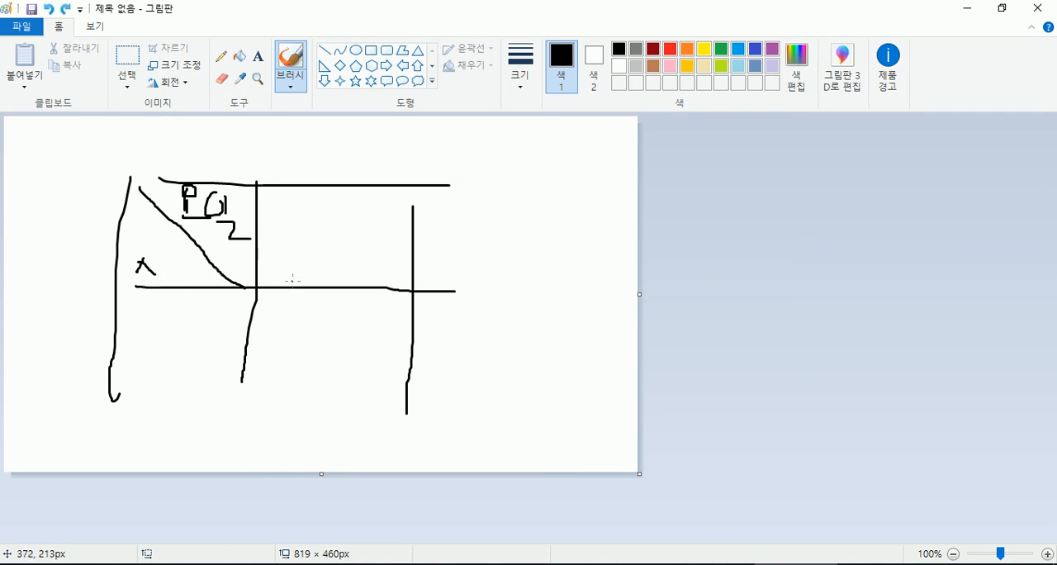
{"action": "key", "text": "ctrl+z"}
{"action": "key", "text": "ctrl+z"}
{"action": "key", "text": "ctrl+z"}
{"action": "key", "text": "ctrl+z"}
{"action": "key", "text": "ctrl+z"}
{"action": "key", "text": "ctrl+z"}
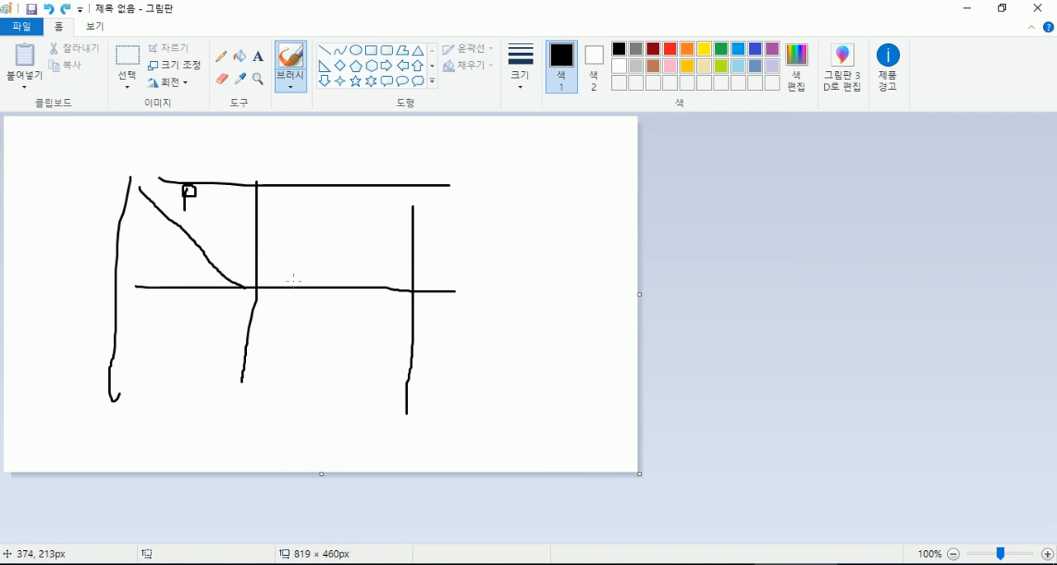
Step: Add the text label 요일 above the diagonal in the sketched table's upper-left cell
{"action": "left_click", "coordinate": [257, 56]}
{"action": "left_click", "coordinate": [188, 184]}
{"action": "type", "text": "DYDL"}
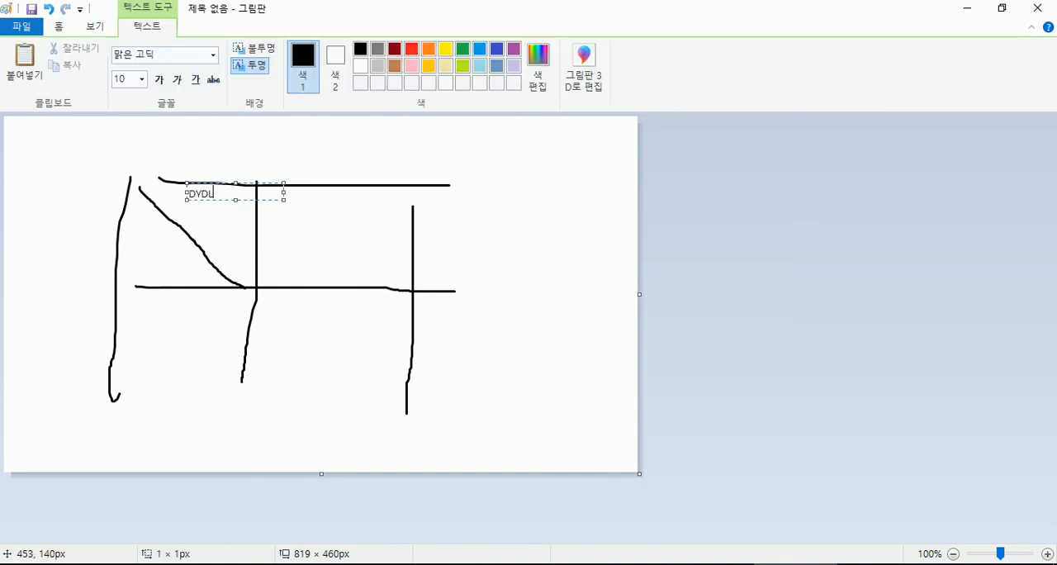
{"action": "key", "text": "ctrl+a"}
{"action": "type", "text": "요일"}
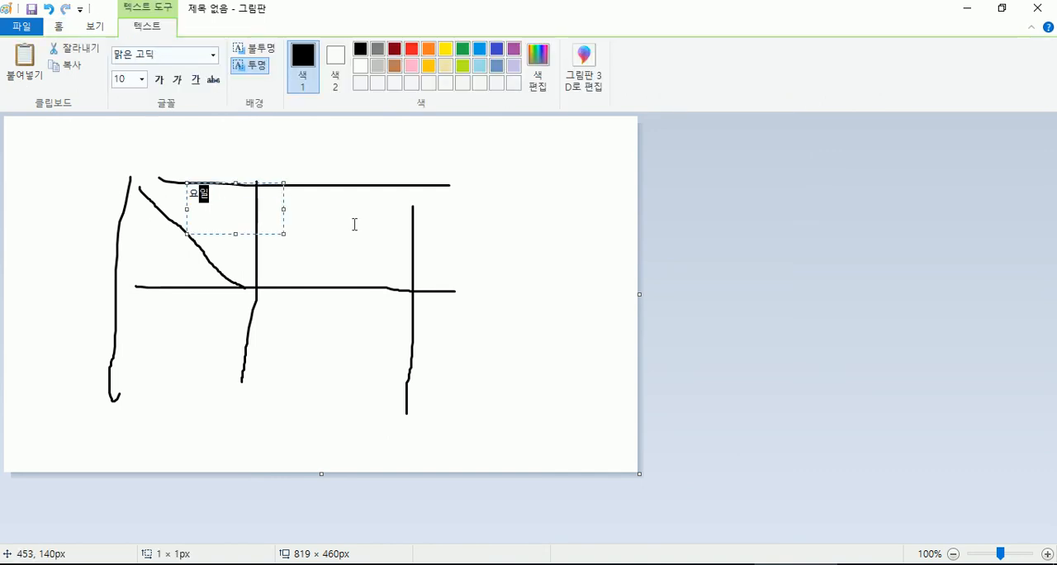
{"action": "left_click", "coordinate": [151, 269]}
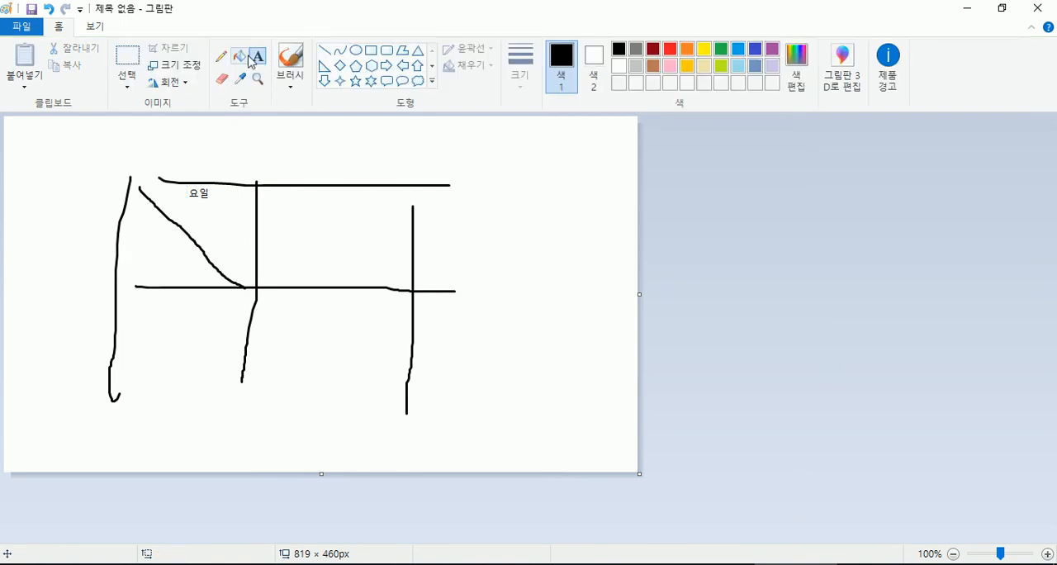
Step: Add the text label 시간 below the diagonal in the same cell
{"action": "left_click_drag", "start_coordinate": [128, 261], "coordinate": [222, 279]}
{"action": "type", "text": "시간"}
{"action": "left_click", "coordinate": [46, 289]}
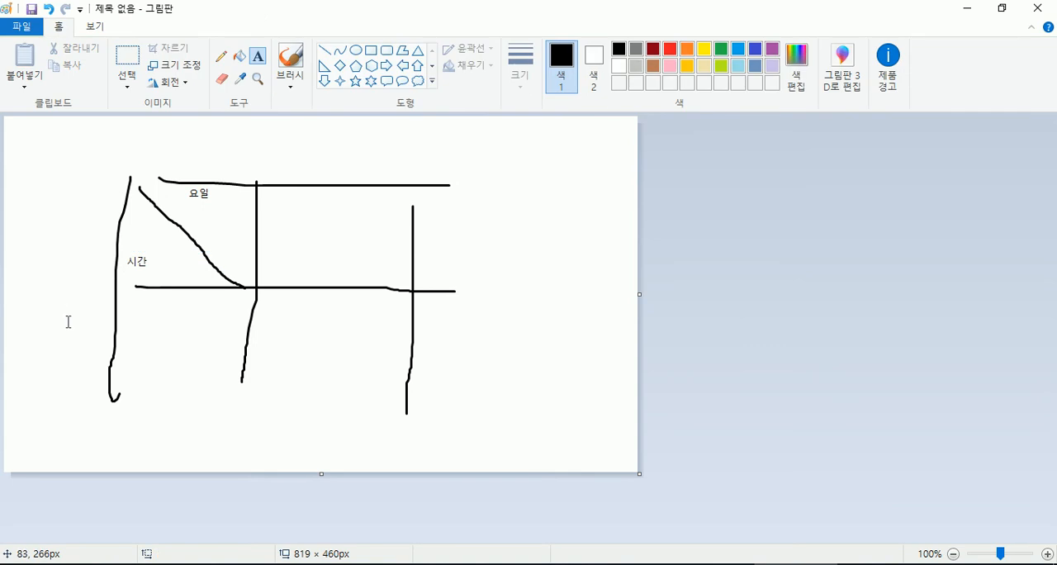
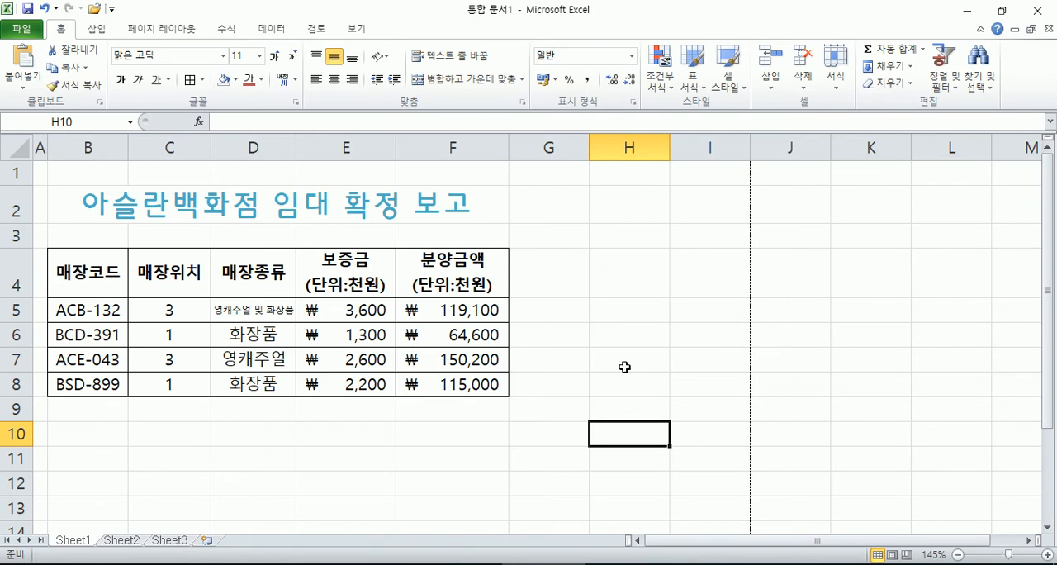
Step: Enter 요일 and 시간 on two separate lines within cell H4
{"action": "left_click", "coordinate": [645, 271]}
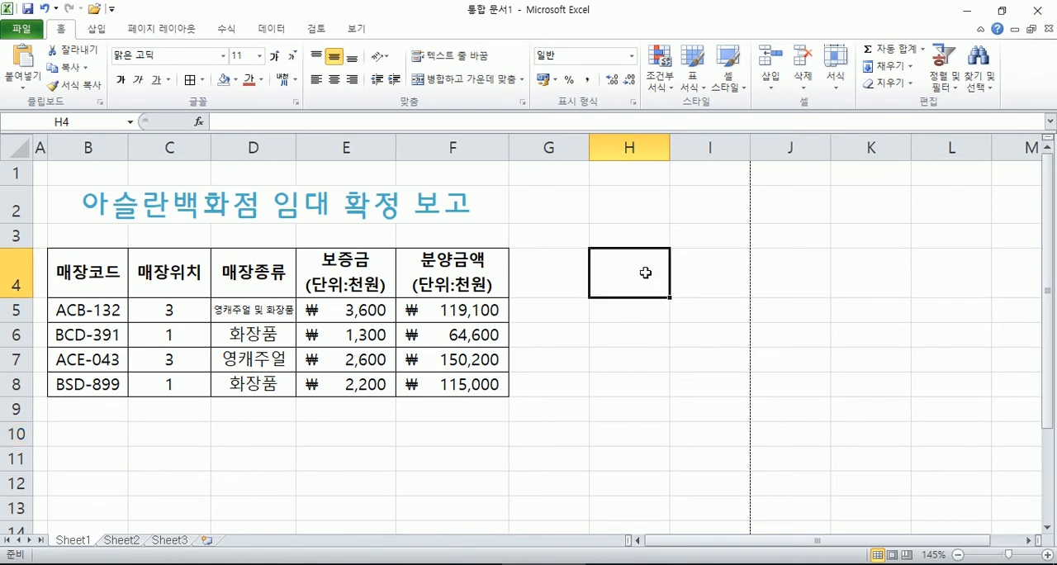
{"action": "type", "text": "요일"}
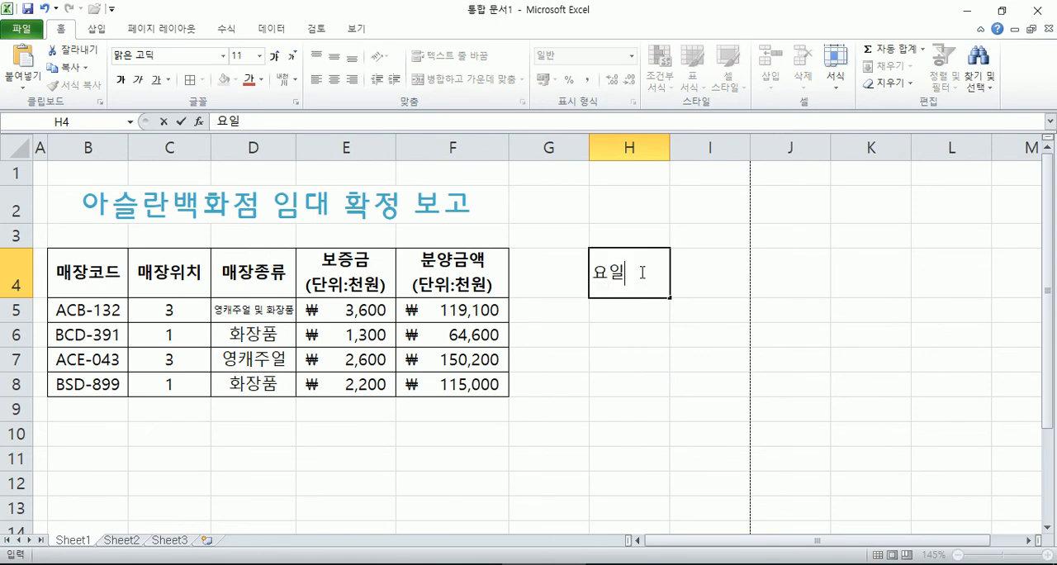
{"action": "key", "text": "alt+Return"}
{"action": "type", "text": "시간"}
{"action": "key", "text": "Return"}
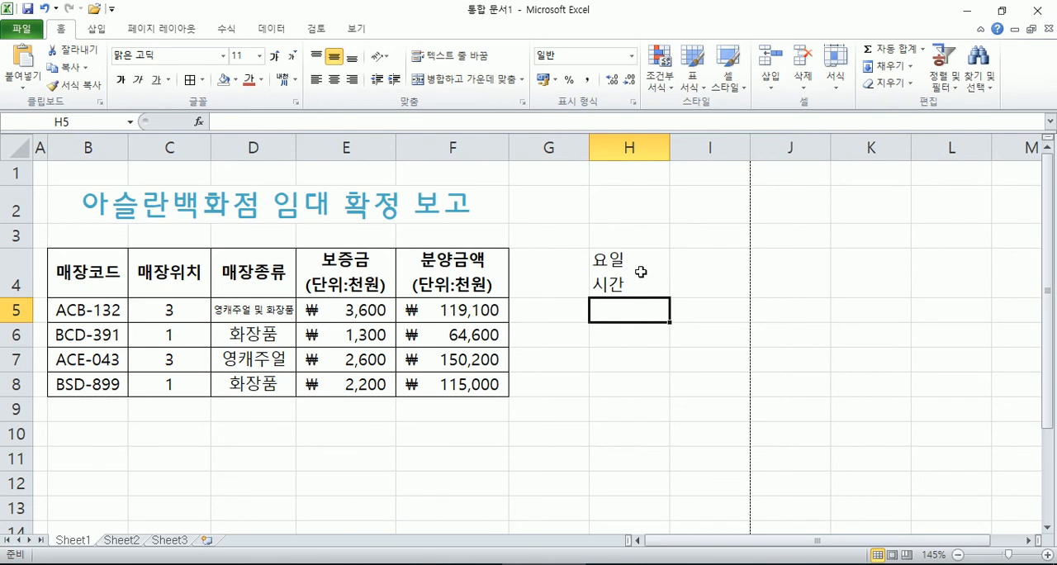
Step: Enter 월 in cell I4 as the first weekday heading
{"action": "left_click", "coordinate": [641, 272]}
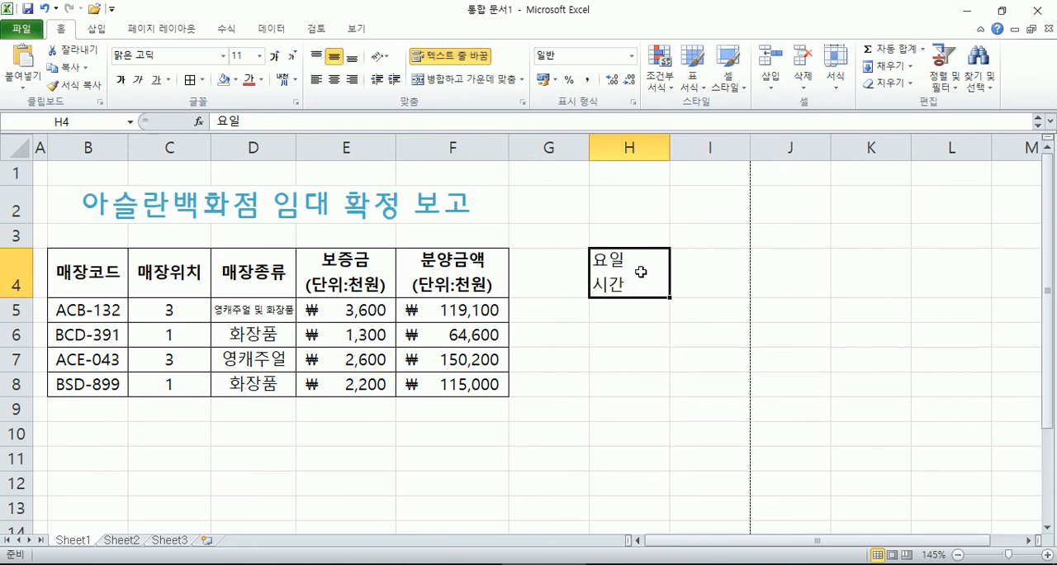
{"action": "key", "text": "Tab"}
{"action": "type", "text": "월"}
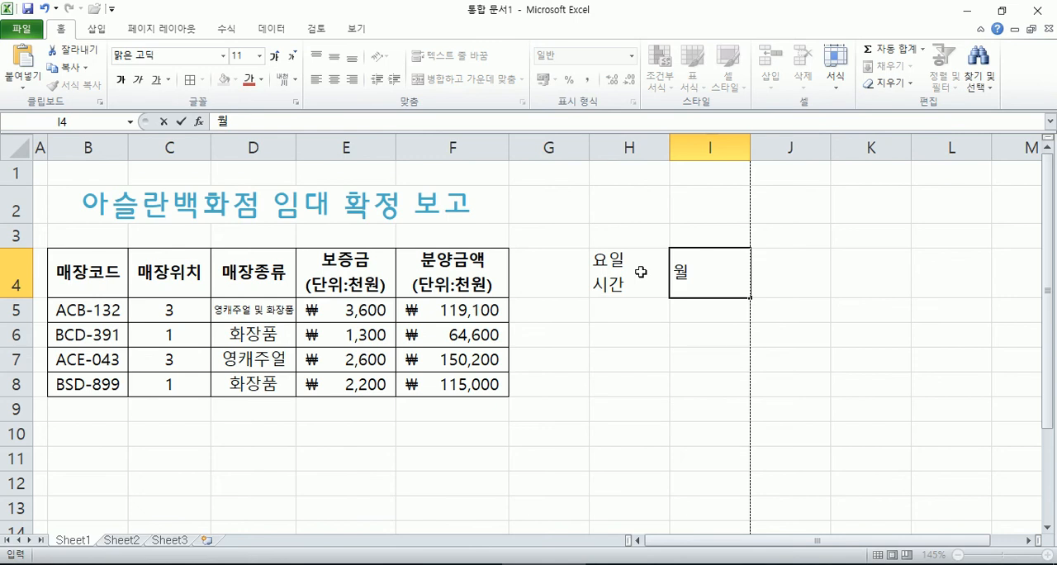
{"action": "key", "text": "Tab"}
{"action": "left_click", "coordinate": [860, 278]}
{"action": "left_click", "coordinate": [958, 278]}
{"action": "left_click", "coordinate": [1013, 280]}
{"action": "left_click", "coordinate": [711, 287]}
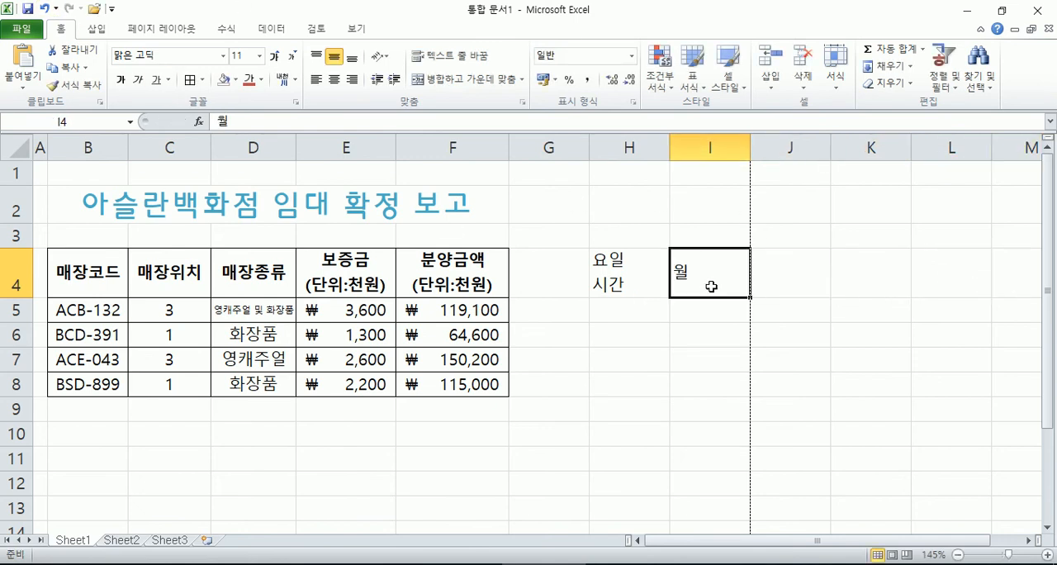
Step: Enter 1 in cell H5 as the first period number
{"action": "left_click", "coordinate": [626, 318]}
{"action": "type", "text": "1"}
{"action": "left_click", "coordinate": [610, 337]}
{"action": "left_click", "coordinate": [610, 356]}
{"action": "left_click", "coordinate": [610, 314]}
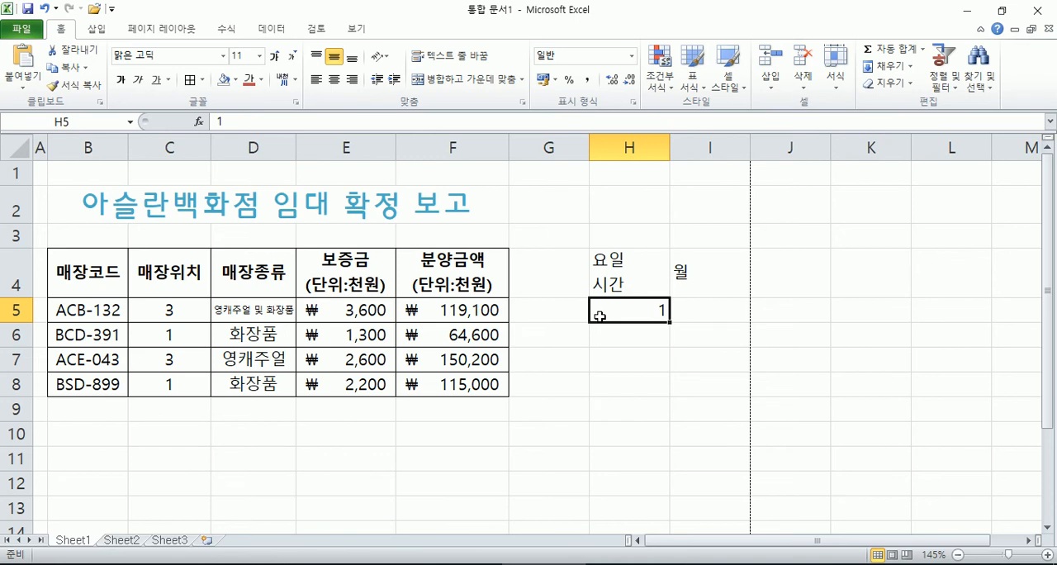
Step: Autofill the weekday headings from I4 across to M4, giving 월 through 금
{"action": "left_click", "coordinate": [694, 286]}
{"action": "left_click", "coordinate": [795, 281]}
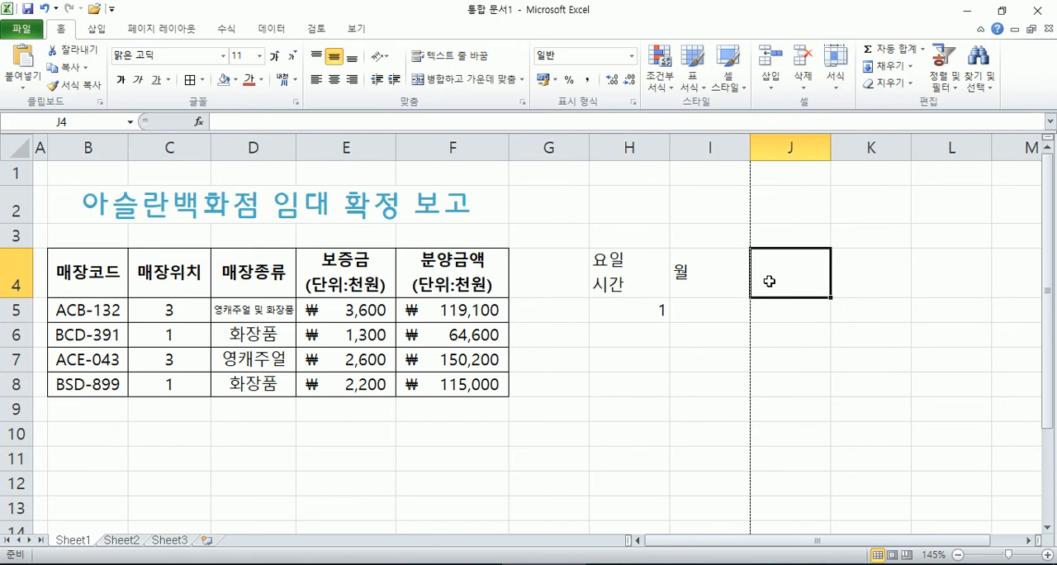
{"action": "left_click", "coordinate": [860, 284]}
{"action": "left_click", "coordinate": [927, 287]}
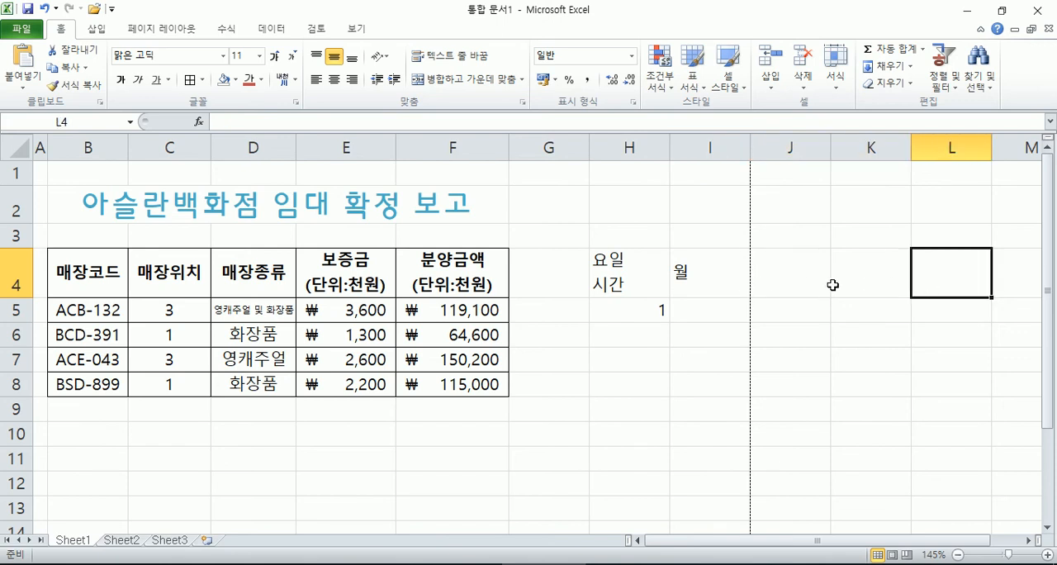
{"action": "left_click", "coordinate": [697, 282]}
{"action": "scroll", "coordinate": [743, 297], "scroll_direction": "down", "scroll_amount": 2}
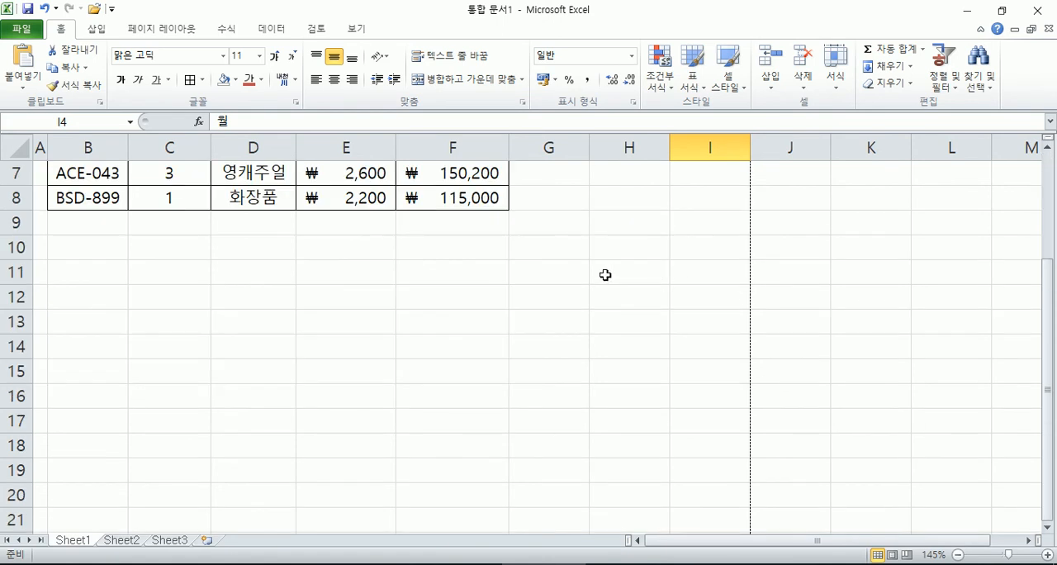
{"action": "left_click", "coordinate": [607, 275]}
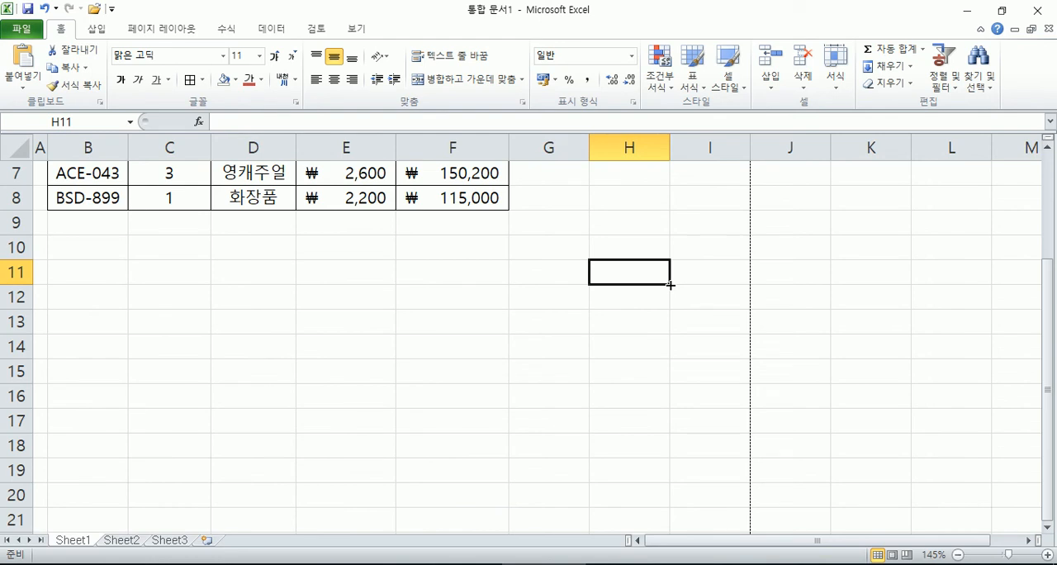
{"action": "scroll", "coordinate": [671, 285], "scroll_direction": "up", "scroll_amount": 2}
{"action": "left_click", "coordinate": [731, 274]}
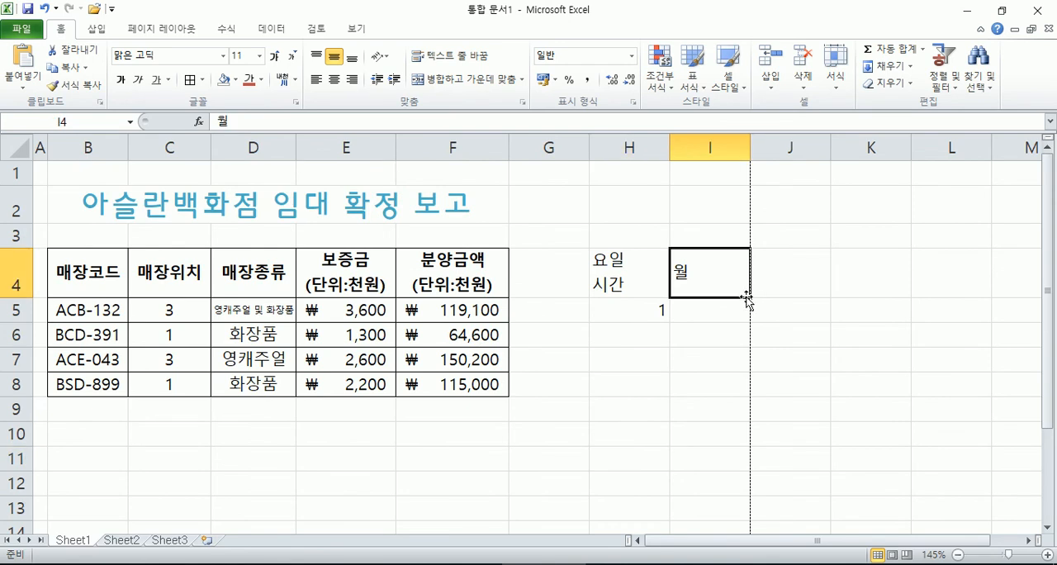
{"action": "left_click_drag", "start_coordinate": [752, 298], "coordinate": [1041, 301]}
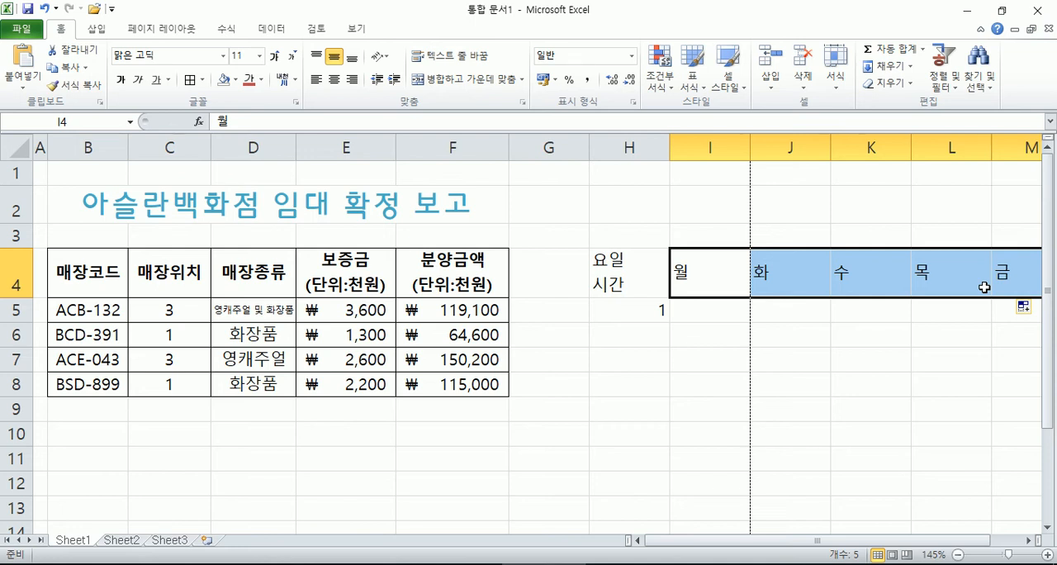
Step: Fill the period numbers down from H5 to H12 as a series from 1 to 8
{"action": "left_click", "coordinate": [649, 309]}
{"action": "left_click", "coordinate": [642, 333]}
{"action": "left_click", "coordinate": [640, 351]}
{"action": "left_click", "coordinate": [637, 312]}
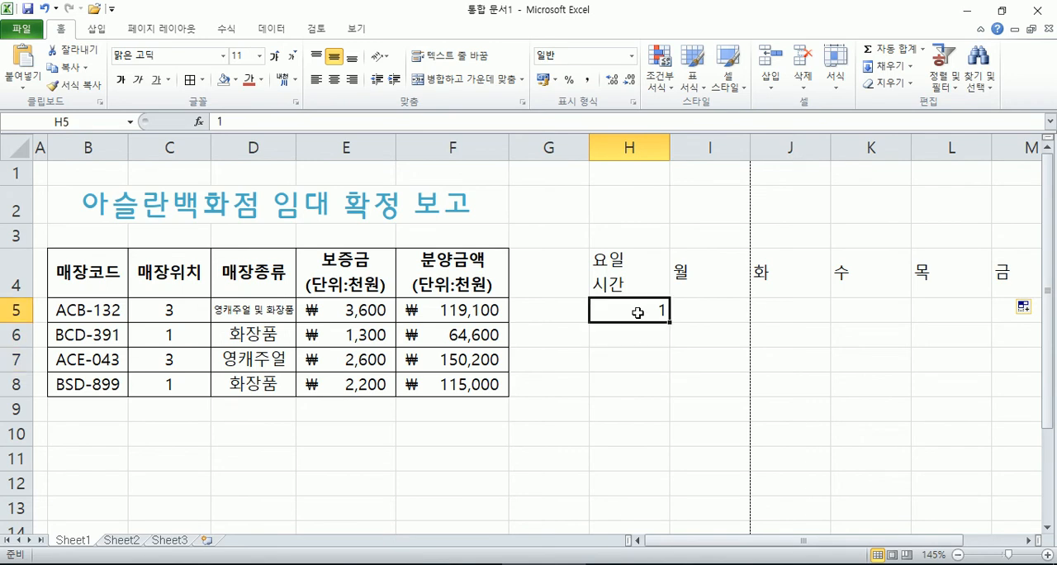
{"action": "left_click_drag", "start_coordinate": [667, 321], "coordinate": [668, 500]}
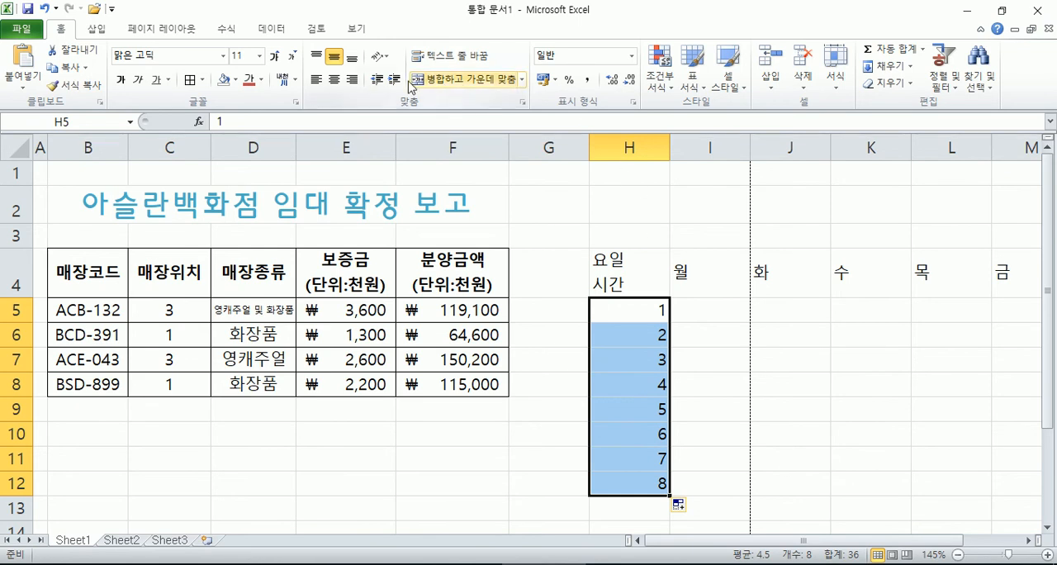
Step: Centre the weekday headings in I4:M4 horizontally
{"action": "left_click_drag", "start_coordinate": [679, 285], "coordinate": [821, 294]}
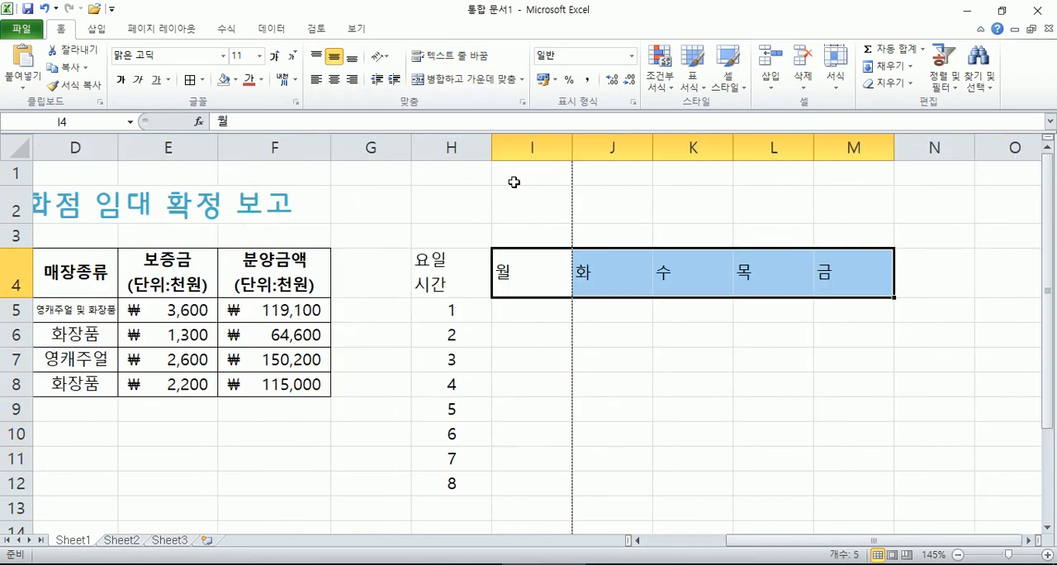
{"action": "left_click", "coordinate": [333, 79]}
Step: Apply all borders to the timetable range H4:M12
{"action": "left_click", "coordinate": [467, 291]}
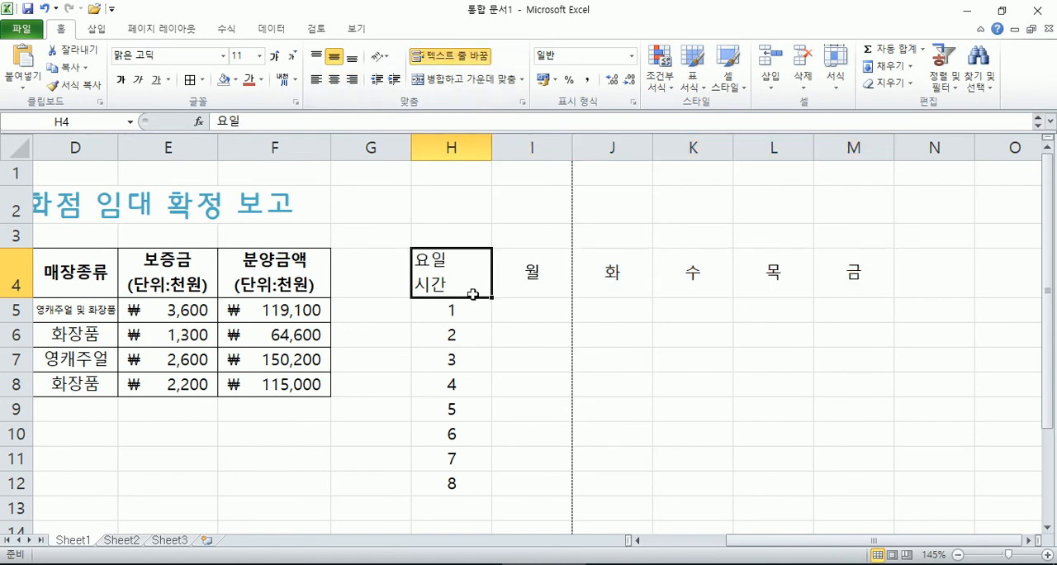
{"action": "left_click_drag", "start_coordinate": [449, 278], "coordinate": [827, 479]}
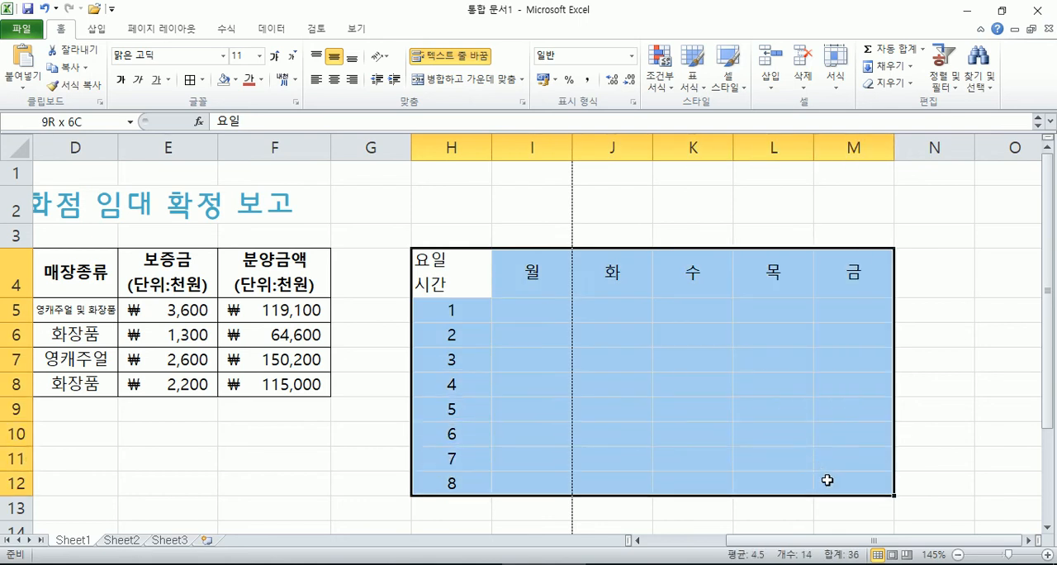
{"action": "left_click", "coordinate": [191, 79]}
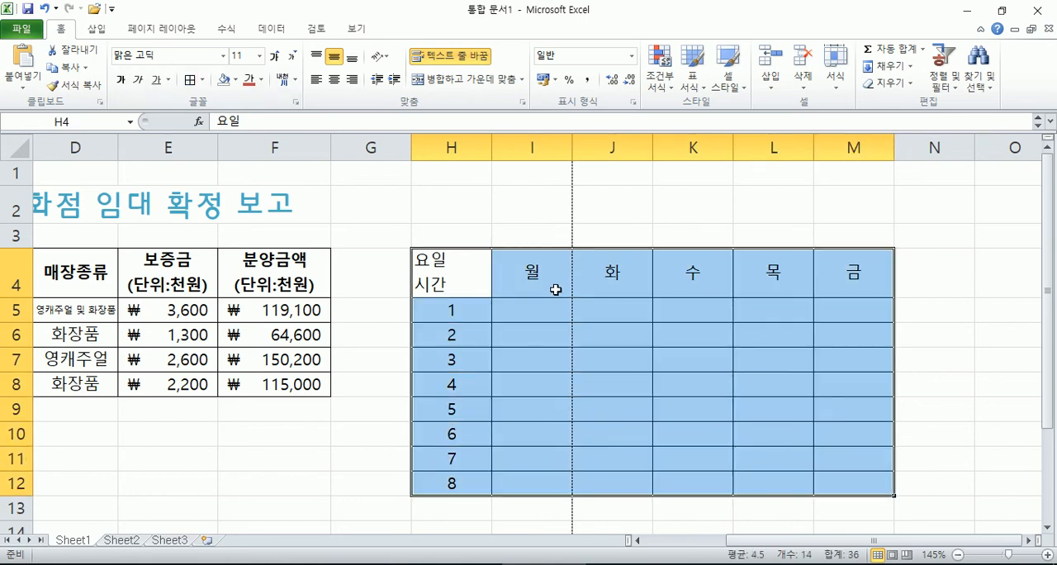
{"action": "left_click_drag", "start_coordinate": [459, 280], "coordinate": [835, 478]}
{"action": "left_click", "coordinate": [204, 80]}
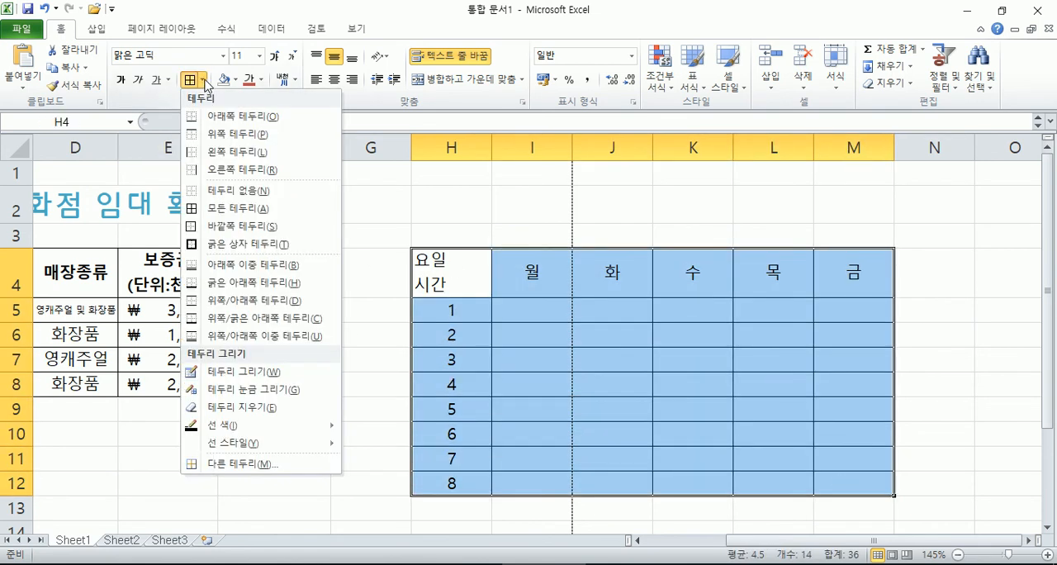
{"action": "left_click", "coordinate": [213, 208]}
Step: Add a diagonal border running from upper left to lower right in cell H4
{"action": "left_click", "coordinate": [438, 262]}
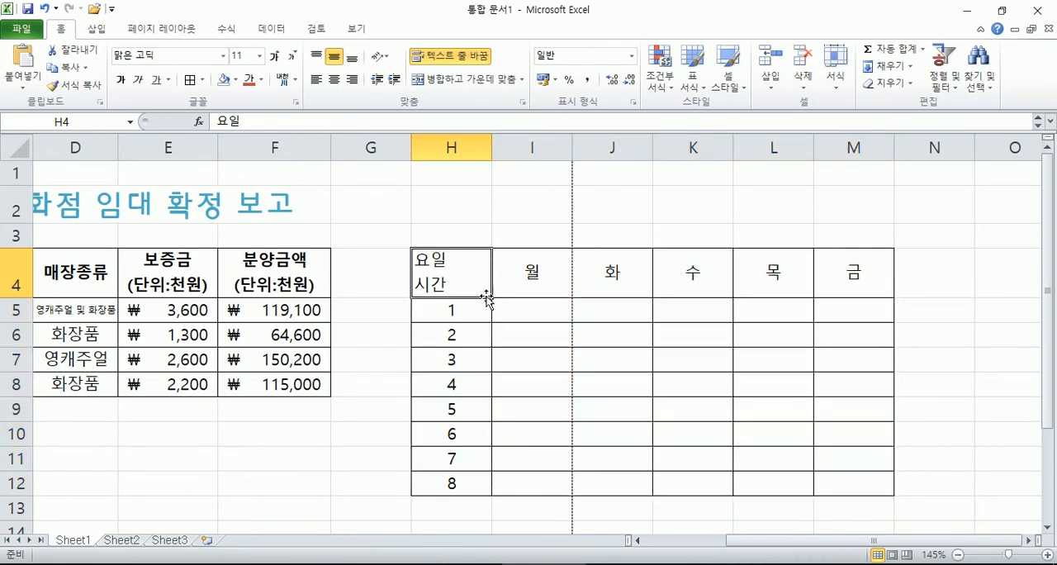
{"action": "left_click", "coordinate": [295, 101]}
{"action": "left_click", "coordinate": [679, 52]}
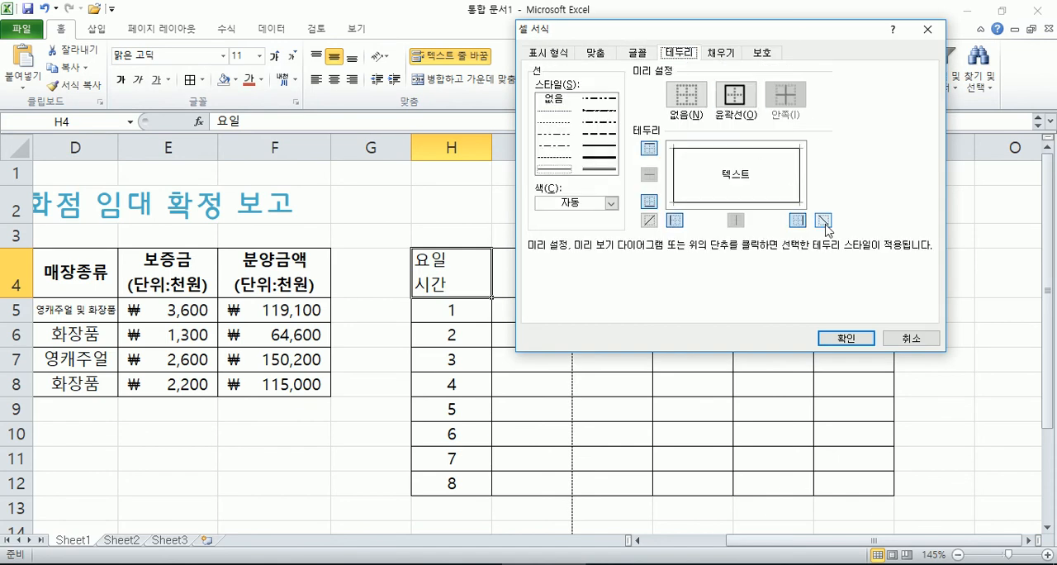
{"action": "left_click", "coordinate": [823, 220]}
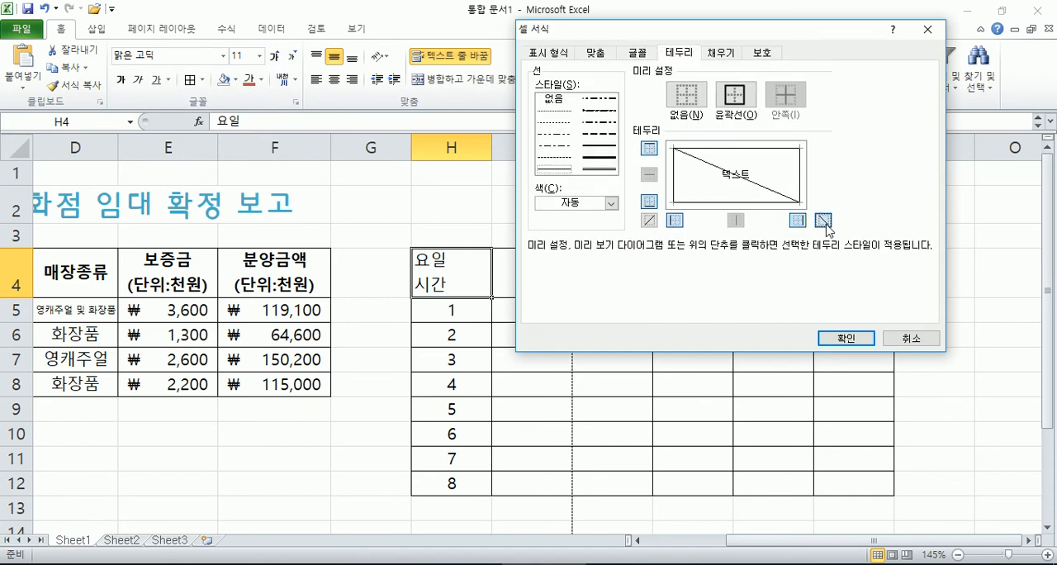
{"action": "left_click", "coordinate": [823, 221]}
{"action": "left_click", "coordinate": [823, 220]}
{"action": "left_click", "coordinate": [823, 221]}
{"action": "left_click", "coordinate": [645, 220]}
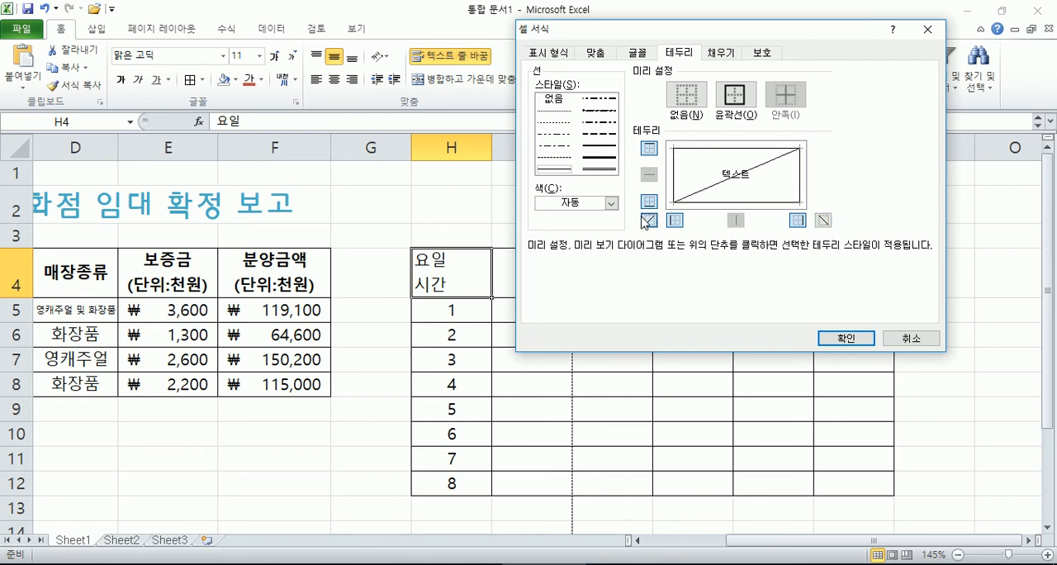
{"action": "left_click", "coordinate": [645, 219]}
{"action": "left_click", "coordinate": [824, 220]}
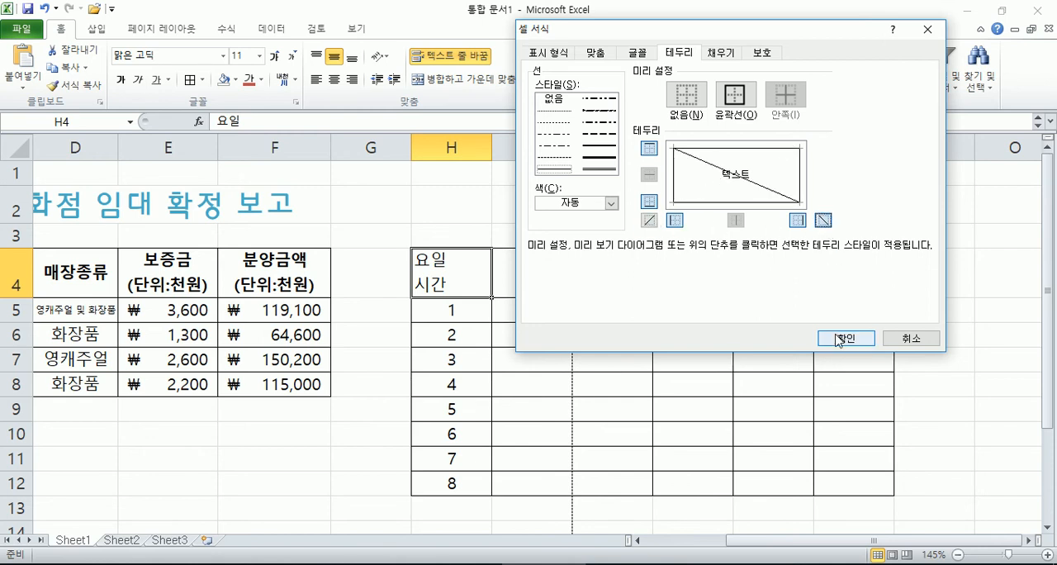
{"action": "left_click", "coordinate": [842, 339]}
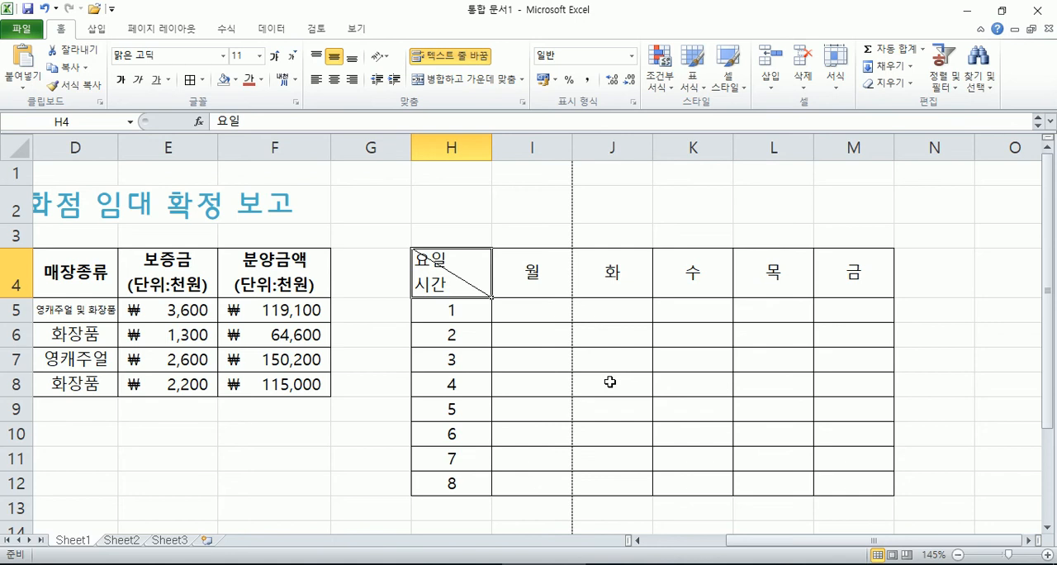
Step: Try right alignment on the 요일/시간 cell H4 and restore its left alignment
{"action": "scroll", "coordinate": [609, 381], "scroll_direction": "up", "scroll_amount": 3}
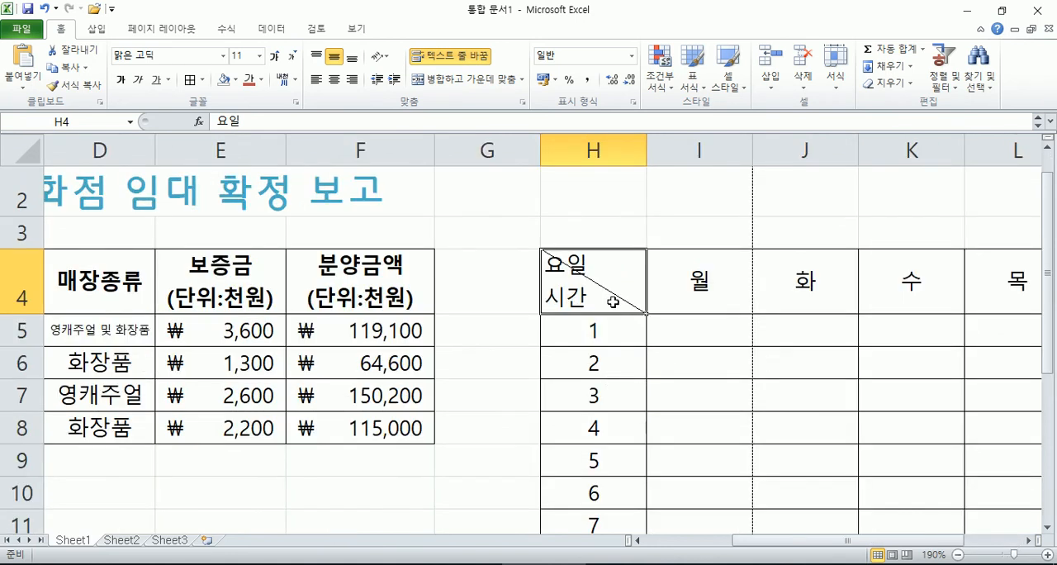
{"action": "key", "text": "Right"}
{"action": "key", "text": "Left"}
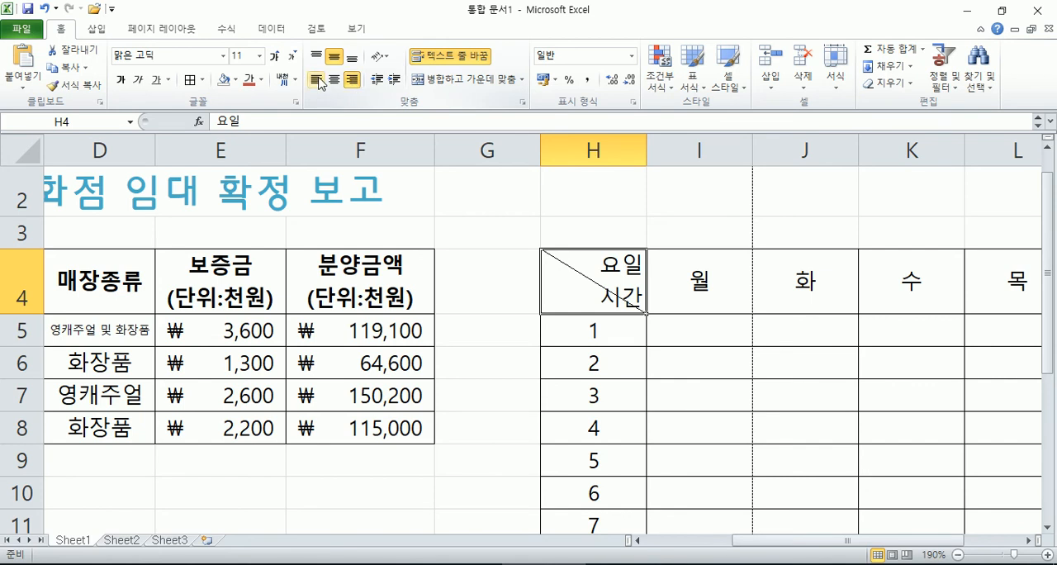
{"action": "left_click", "coordinate": [318, 84]}
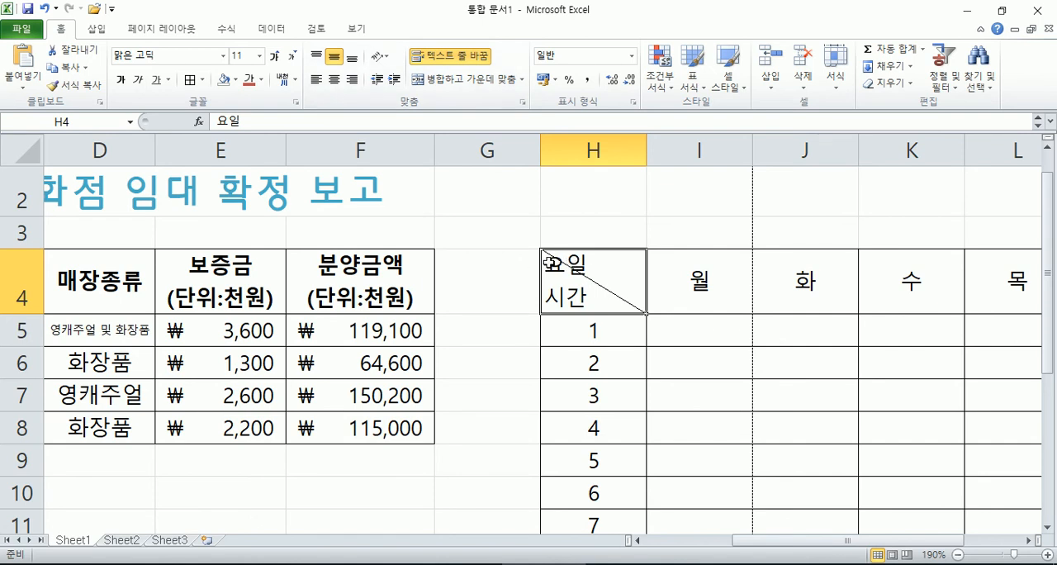
Step: Insert leading spaces before 요일 in H4 so the word sits above the diagonal line
{"action": "double_click", "coordinate": [550, 263]}
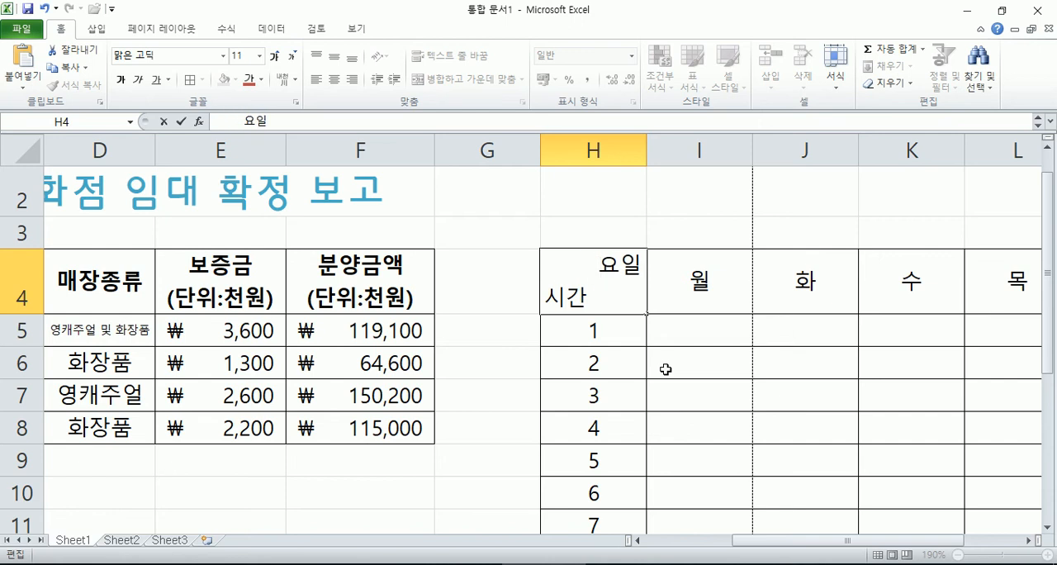
{"action": "key", "text": "Return"}
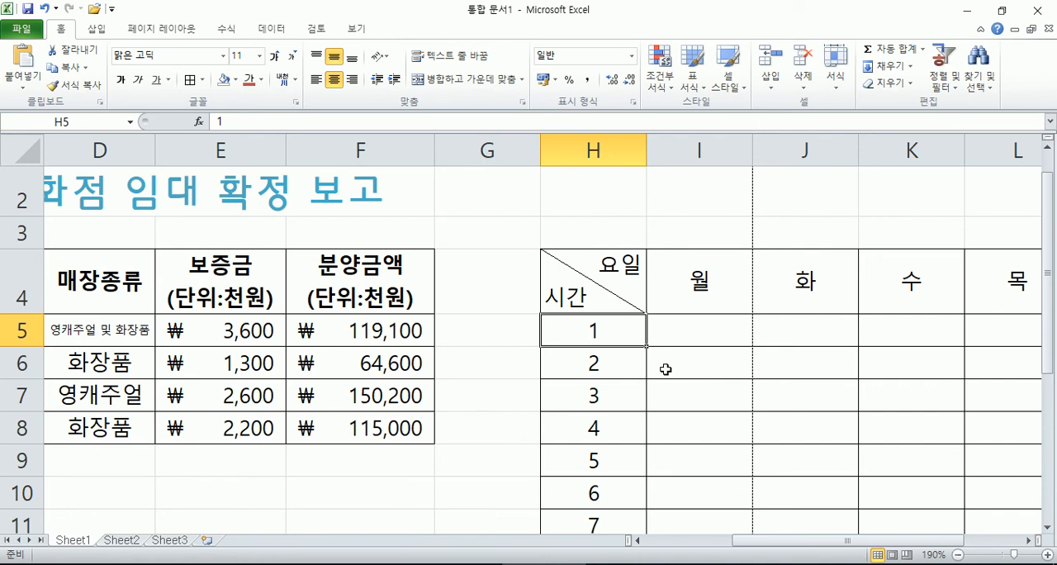
Step: Narrow column H and delete leading spaces before 요일 in H4 until both words fit around the diagonal
{"action": "left_click_drag", "start_coordinate": [642, 151], "coordinate": [625, 151]}
{"action": "left_click", "coordinate": [557, 263]}
{"action": "double_click", "coordinate": [557, 263]}
{"action": "key", "text": "Delete"}
{"action": "key", "text": "Delete"}
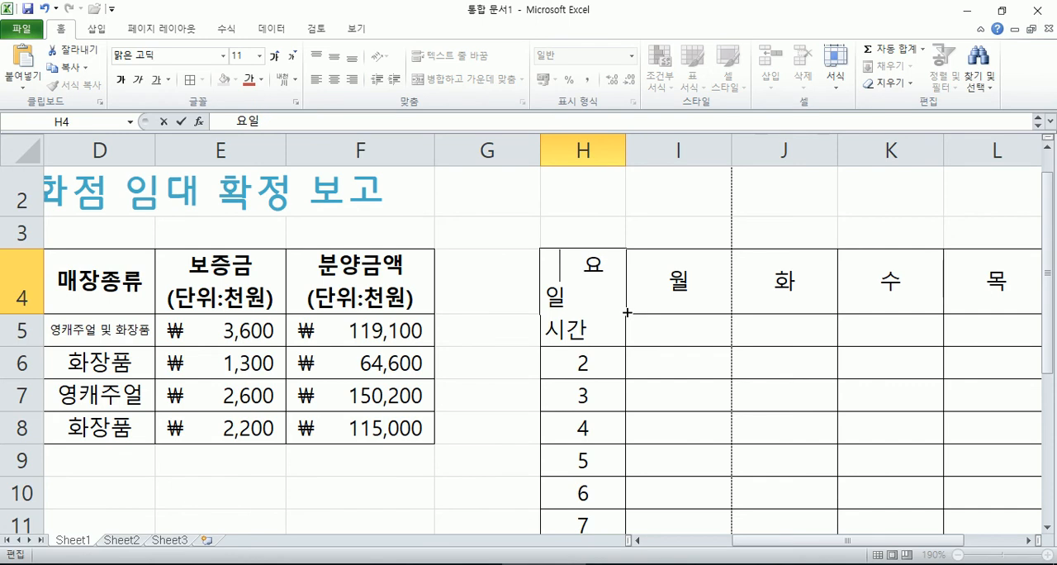
{"action": "key", "text": "Return"}
{"action": "left_click", "coordinate": [558, 268]}
{"action": "double_click", "coordinate": [558, 269]}
{"action": "key", "text": "Delete"}
{"action": "key", "text": "Delete"}
{"action": "key", "text": "Return"}
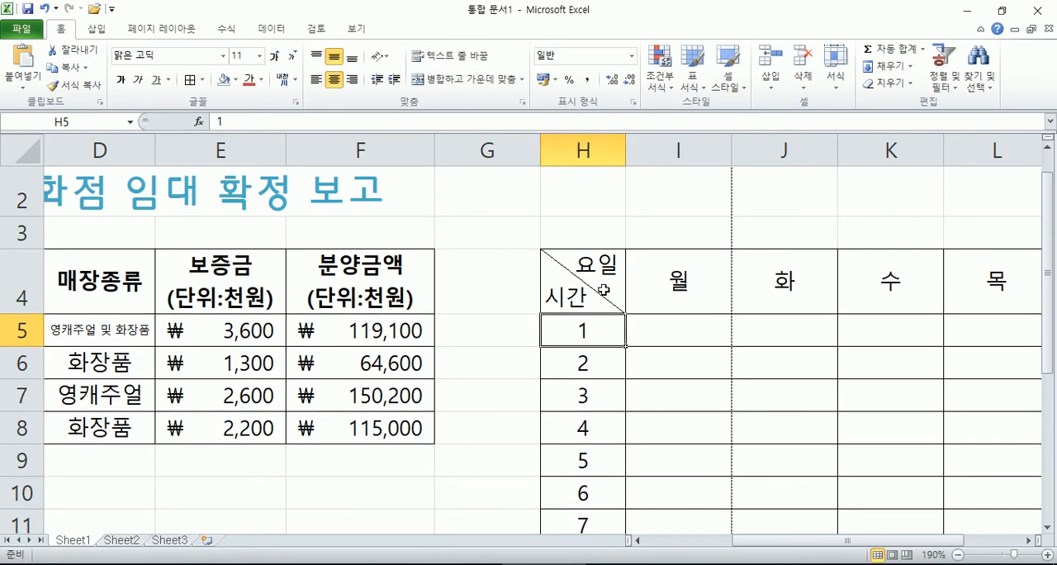
Step: Widen column H and add spaces before 요일 in H4 so the word clears the diagonal line
{"action": "left_click_drag", "start_coordinate": [625, 150], "coordinate": [666, 152]}
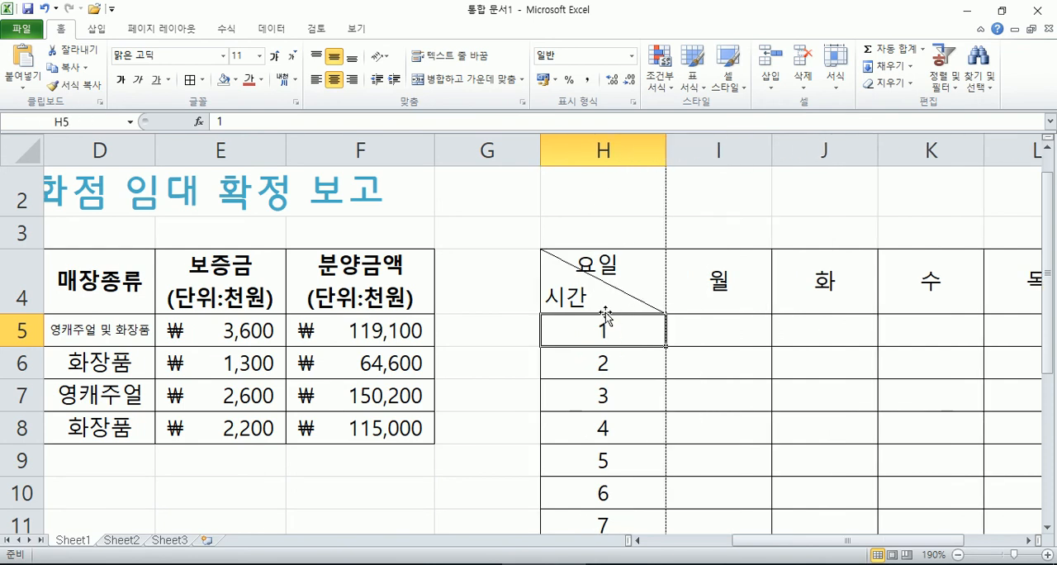
{"action": "double_click", "coordinate": [665, 154]}
{"action": "left_click_drag", "start_coordinate": [635, 154], "coordinate": [653, 154]}
{"action": "double_click", "coordinate": [568, 266]}
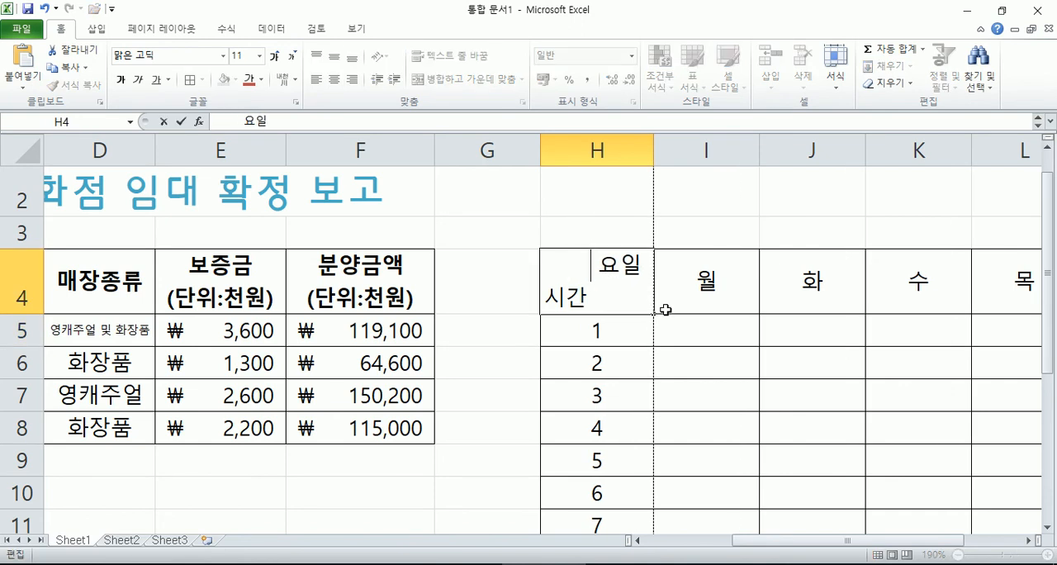
{"action": "key", "text": "Return"}
{"action": "left_click", "coordinate": [603, 293]}
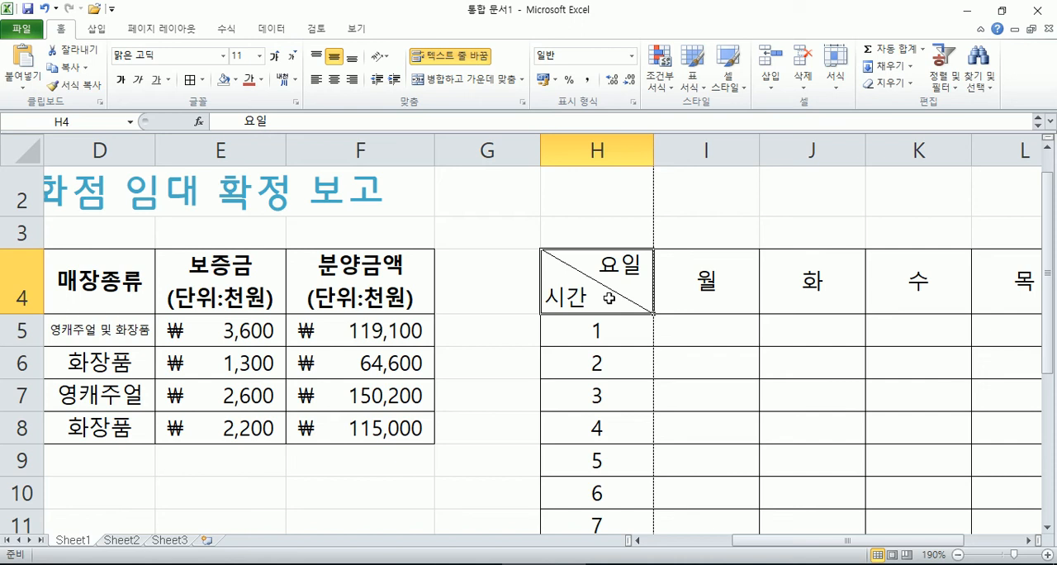
Step: Close the Paint drawing of the split header cell without saving it
{"action": "right_click", "coordinate": [706, 563]}
{"action": "left_click", "coordinate": [729, 547]}
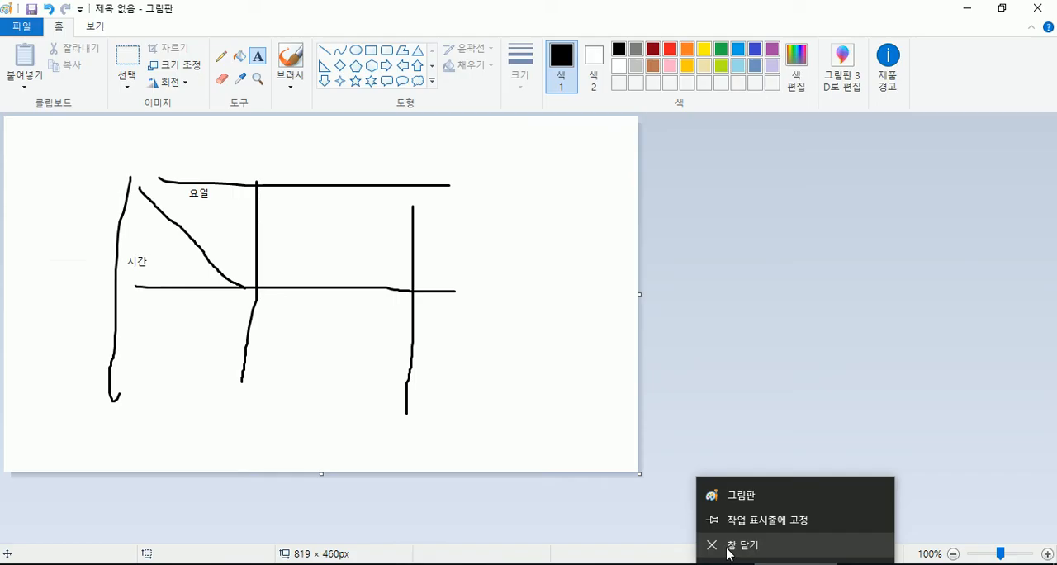
{"action": "left_click", "coordinate": [537, 288]}
Step: Switch to Notepad and add the note "글을 입력하다가 엔터를 누른다. 줄을 바꾼다" on a new line
{"action": "left_click", "coordinate": [778, 563]}
{"action": "key", "text": "Return"}
{"action": "type", "text": "글을 입력하다가 에엔터를 누른다."}
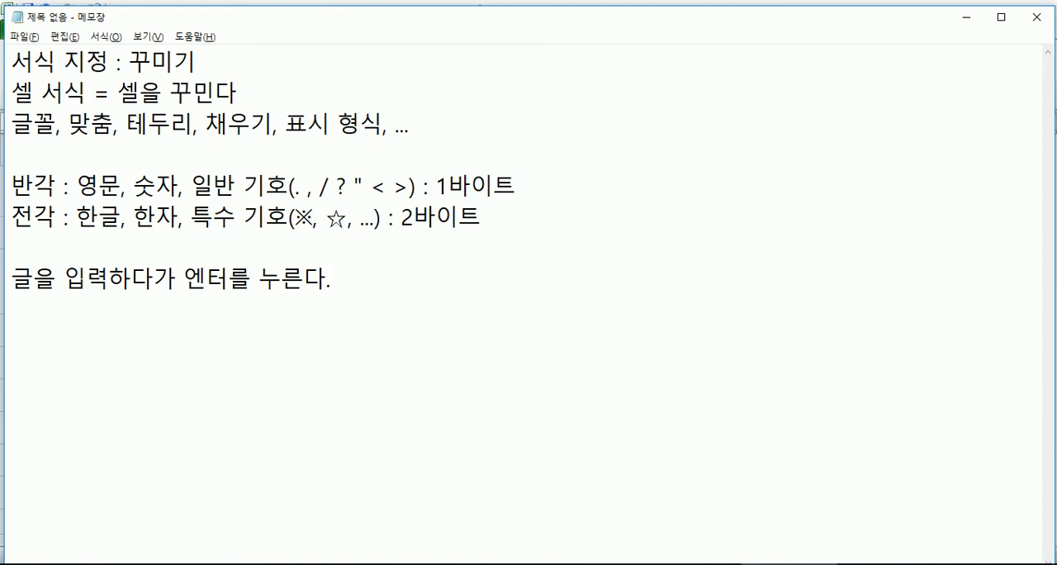
{"action": "type", "text": "ㅂ"}
{"action": "key", "text": "BackSpace"}
{"action": "type", "text": "줄을 바꾼다"}
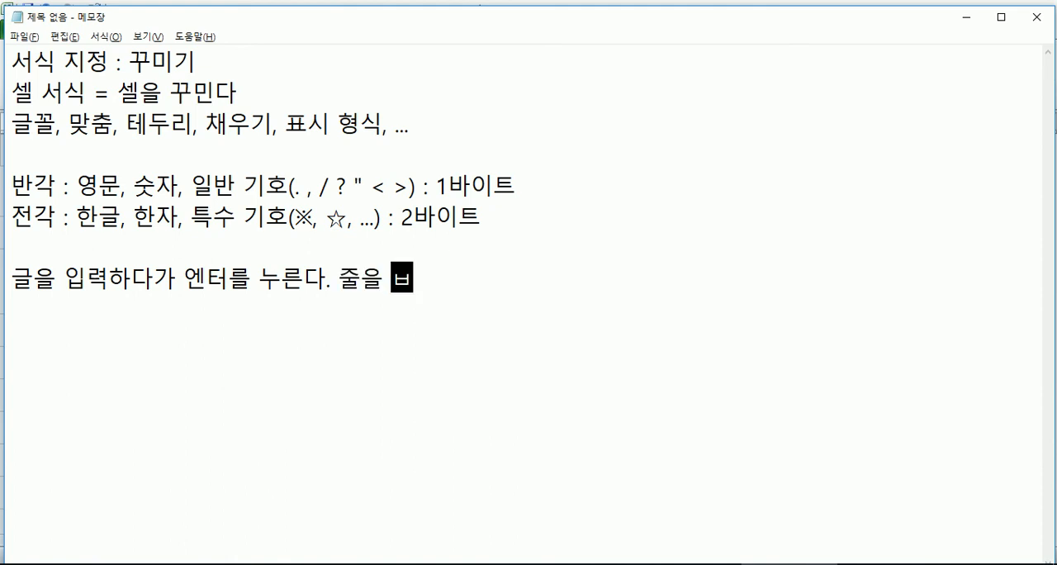
Step: Complete the note's line with "(X), 단락(문단)을 바꾼다(O)" and start a new line
{"action": "key", "text": "Left"}
{"action": "key", "text": "Left"}
{"action": "key", "text": "Left"}
{"action": "key", "text": "Left"}
{"action": "key", "text": "Left"}
{"action": "key", "text": "Left"}
{"action": "key", "text": "Left"}
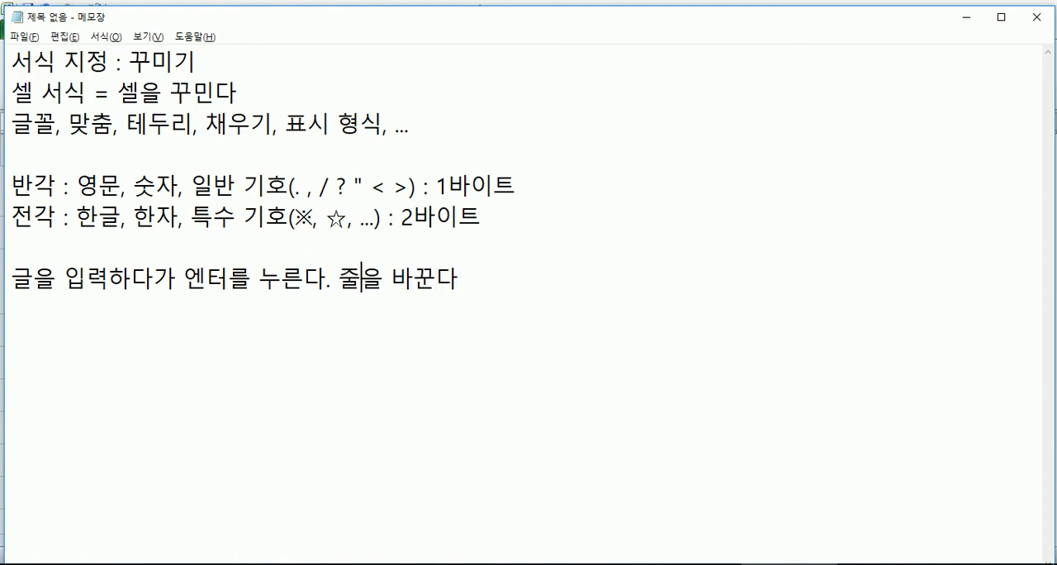
{"action": "key", "text": "End"}
{"action": "type", "text": "(X), 단락("}
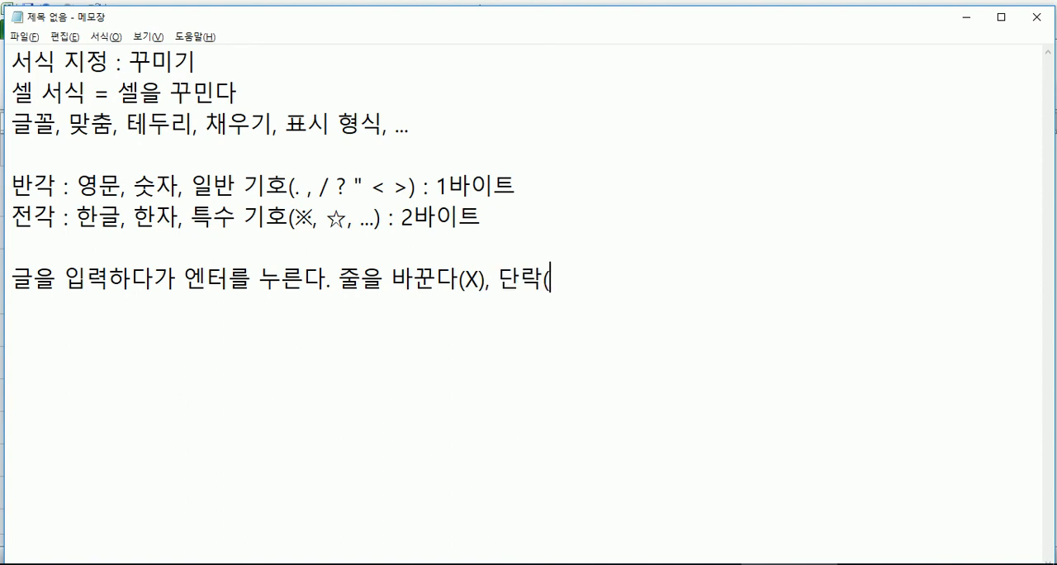
{"action": "type", "text": "문단)ㅇ"}
{"action": "type", "text": "을 바꾼다("}
{"action": "type", "text": "O)"}
{"action": "key", "text": "Return"}
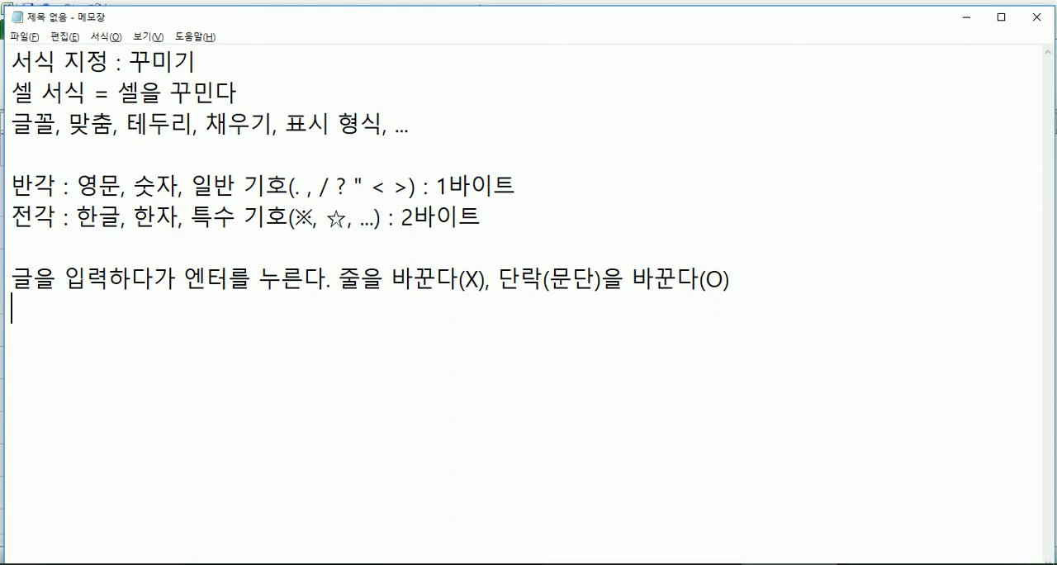
Step: Write the next note line "줄만 바꾸고 싶을 때에는 Alt + Enter 를 누른다" and start a new line
{"action": "type", "text": "QN"}
{"action": "key", "text": "BackSpace"}
{"action": "key", "text": "BackSpace"}
{"action": "type", "text": "줄만 "}
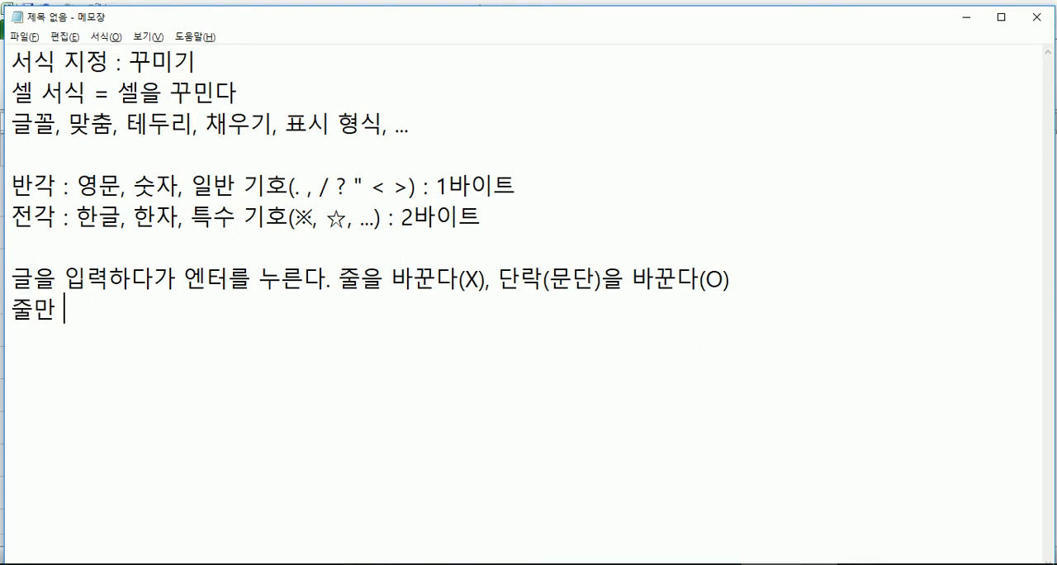
{"action": "type", "text": "바꾸고 싶을 때에느"}
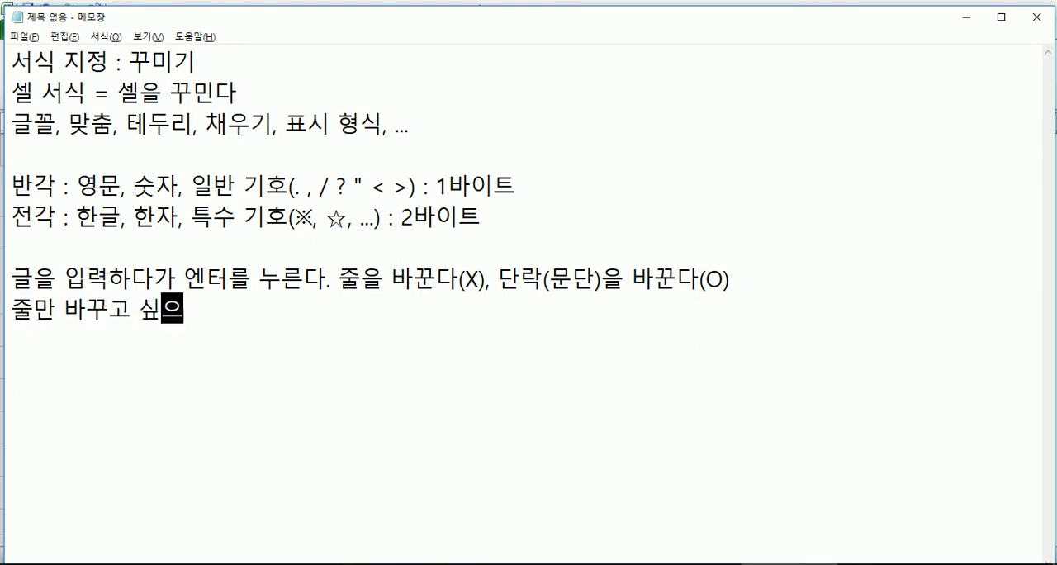
{"action": "type", "text": "ㄴ "}
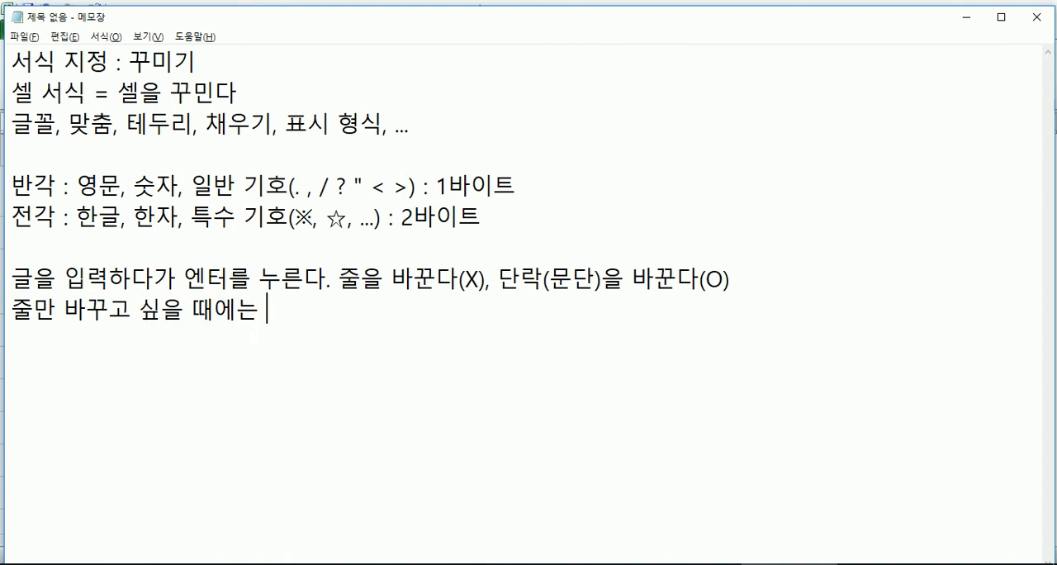
{"action": "type", "text": "a"}
{"action": "key", "text": "BackSpace"}
{"action": "type", "text": "Alt +9"}
{"action": "key", "text": "BackSpace"}
{"action": "type", "text": "Enter"}
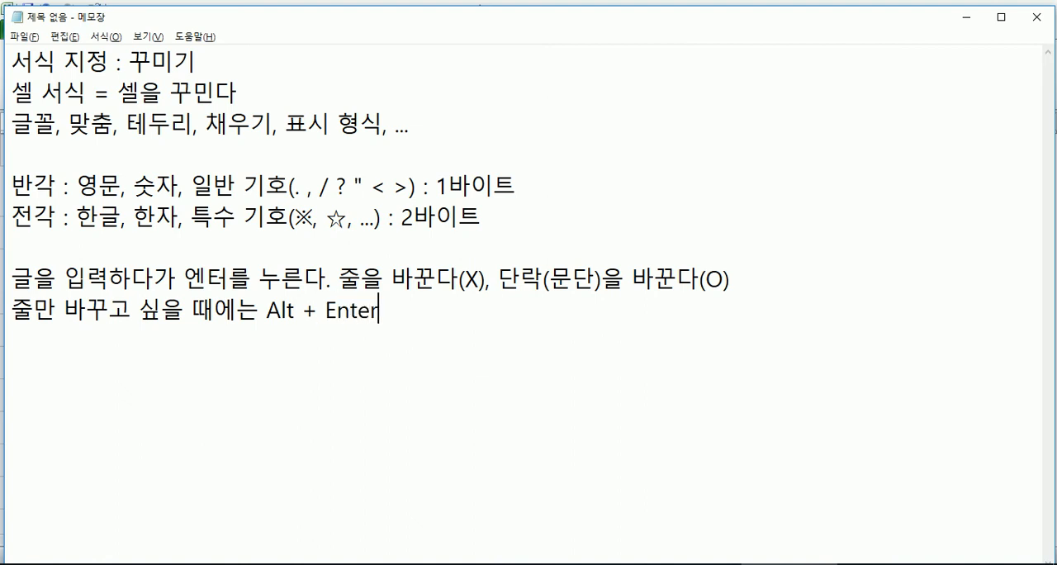
{"action": "type", "text": " 를 누른다"}
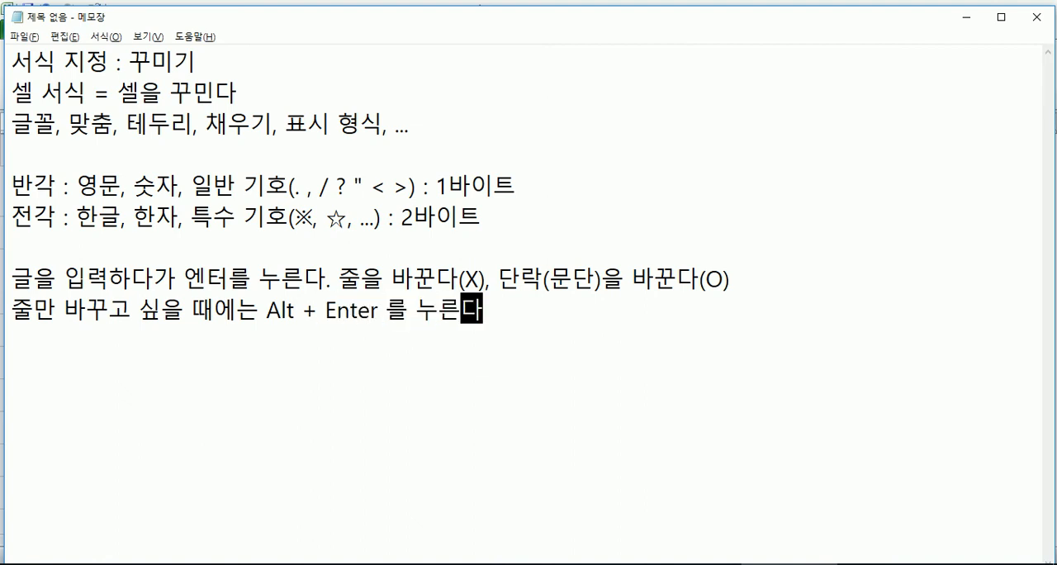
{"action": "key", "text": "Return"}
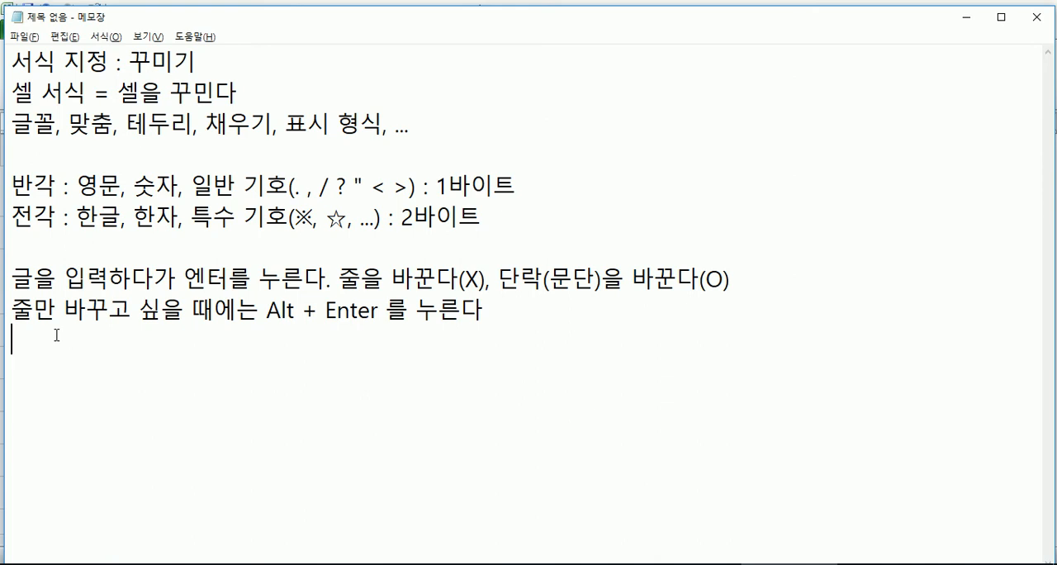
Step: Switch back to Excel and examine the dashed page-break lines on Sheet1 and its print preview
{"action": "mouse_move", "coordinate": [595, 564]}
{"action": "key", "text": "alt+Tab"}
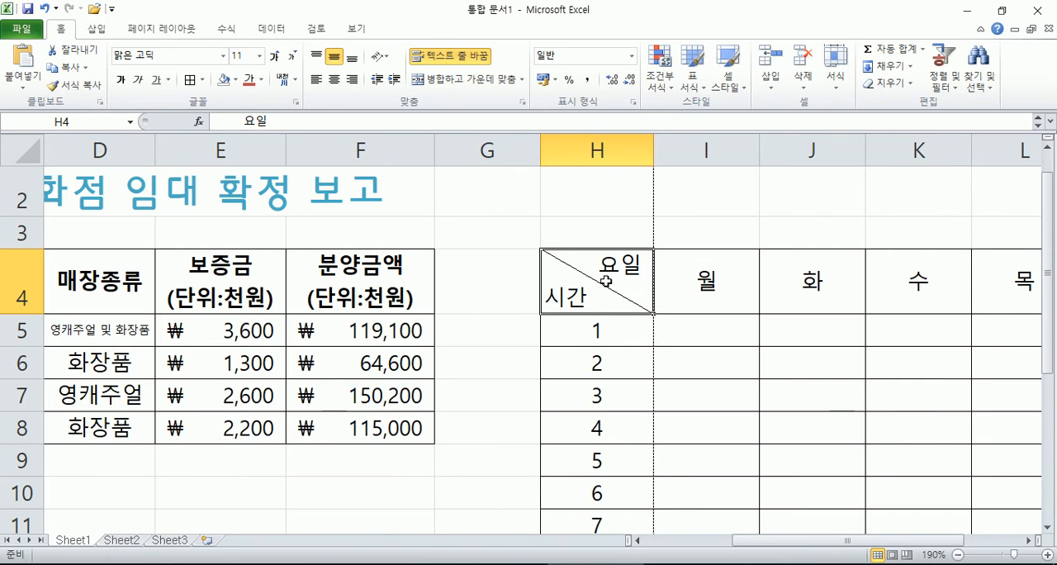
{"action": "scroll", "coordinate": [669, 285], "scroll_direction": "down", "scroll_amount": 3, "text": "ctrl"}
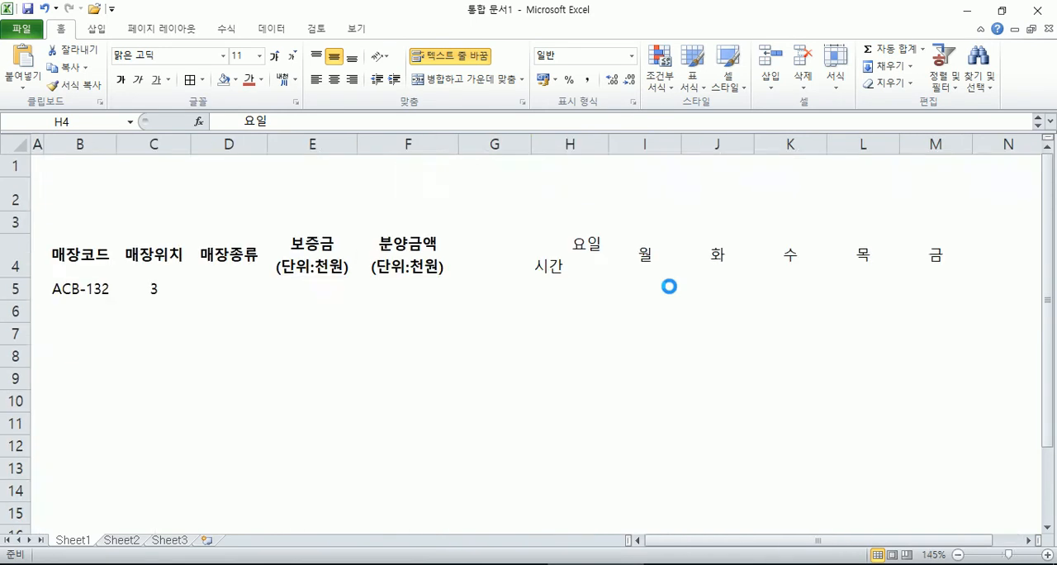
{"action": "scroll", "coordinate": [570, 271], "scroll_direction": "down", "scroll_amount": 2, "text": "ctrl"}
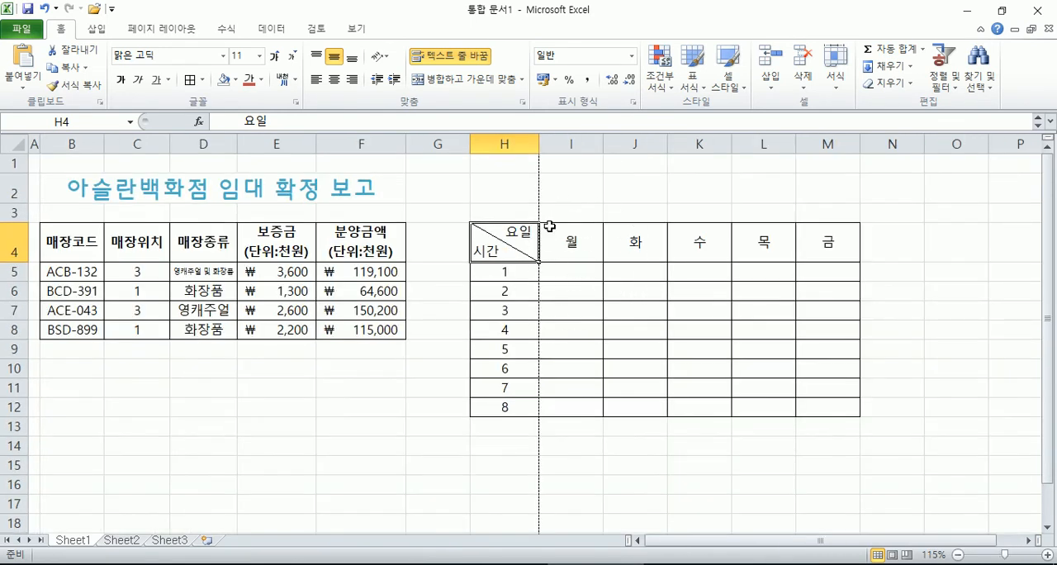
{"action": "scroll", "coordinate": [545, 190], "scroll_direction": "down", "scroll_amount": 4}
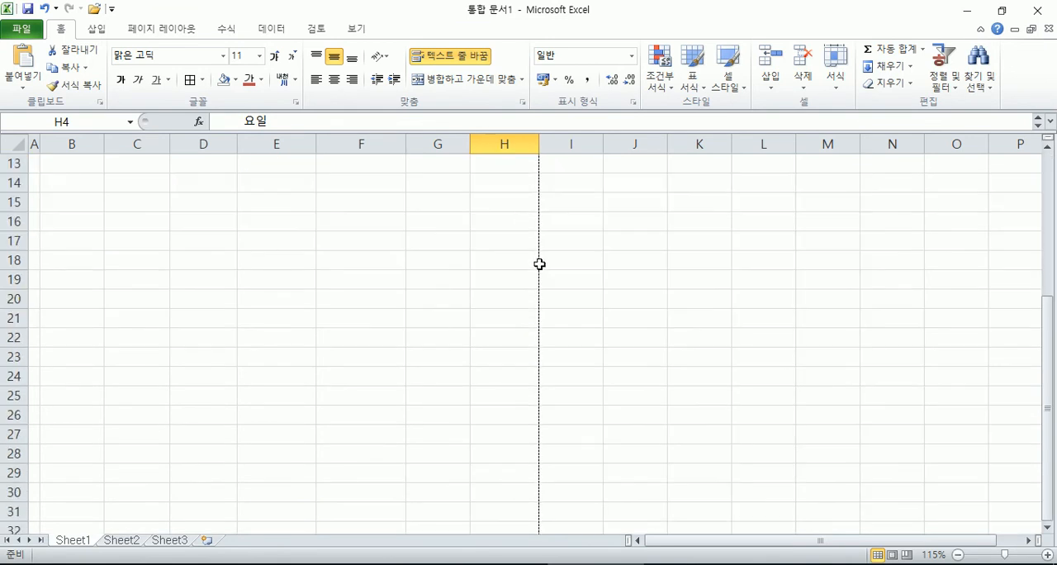
{"action": "scroll", "coordinate": [536, 303], "scroll_direction": "down", "scroll_amount": 6}
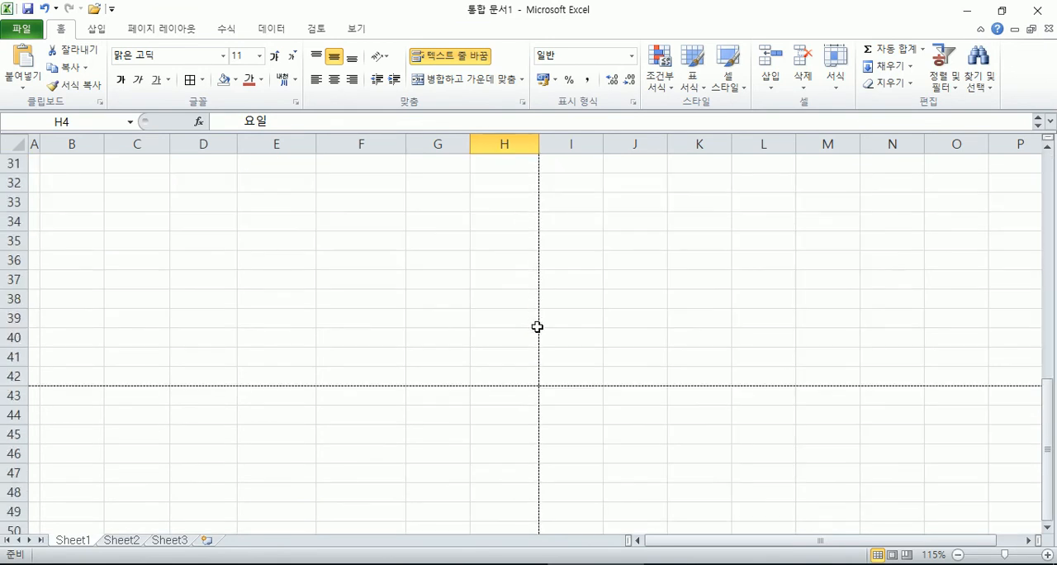
{"action": "left_click", "coordinate": [22, 28]}
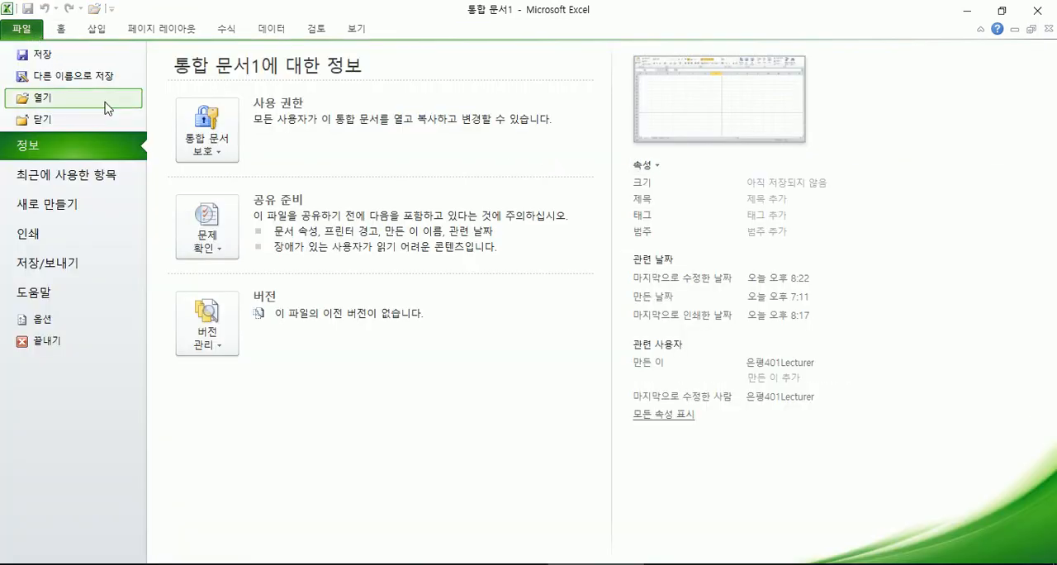
{"action": "left_click", "coordinate": [88, 237]}
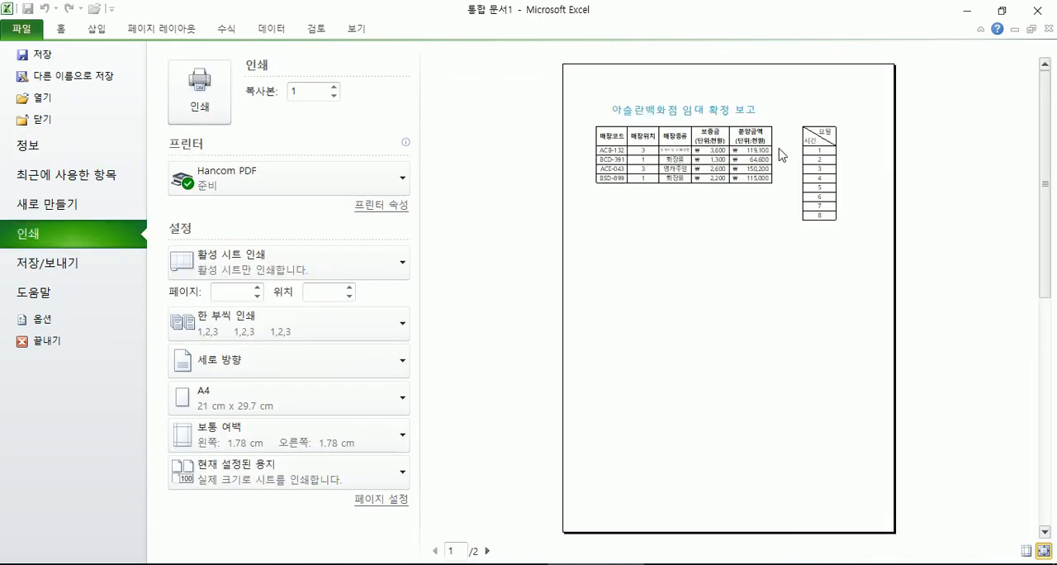
{"action": "key", "text": "Escape"}
Step: Highlight columns B to H and the range C34:H42 to examine the extent of the first printed page
{"action": "scroll", "coordinate": [415, 209], "scroll_direction": "up", "scroll_amount": 10}
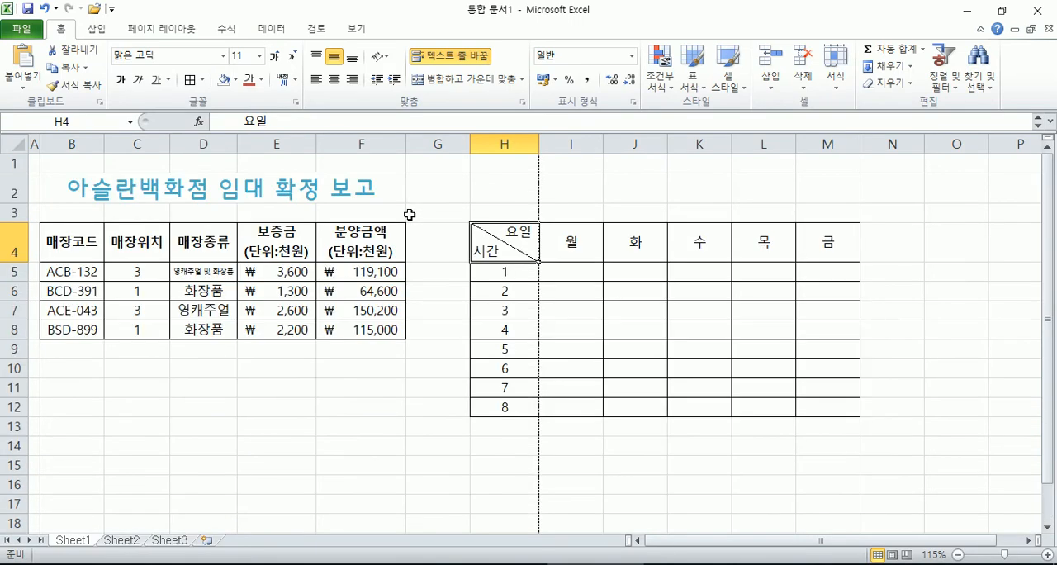
{"action": "left_click_drag", "start_coordinate": [525, 144], "coordinate": [75, 184]}
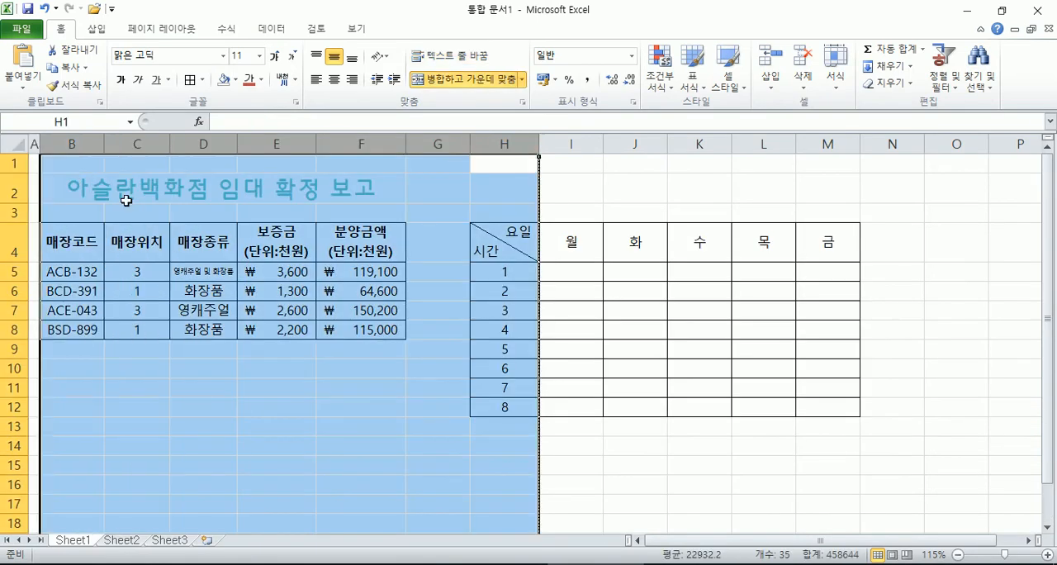
{"action": "left_click", "coordinate": [552, 323]}
{"action": "scroll", "coordinate": [549, 321], "scroll_direction": "down", "scroll_amount": 3}
{"action": "scroll", "coordinate": [548, 320], "scroll_direction": "down", "scroll_amount": 8}
{"action": "left_click_drag", "start_coordinate": [535, 318], "coordinate": [141, 162]}
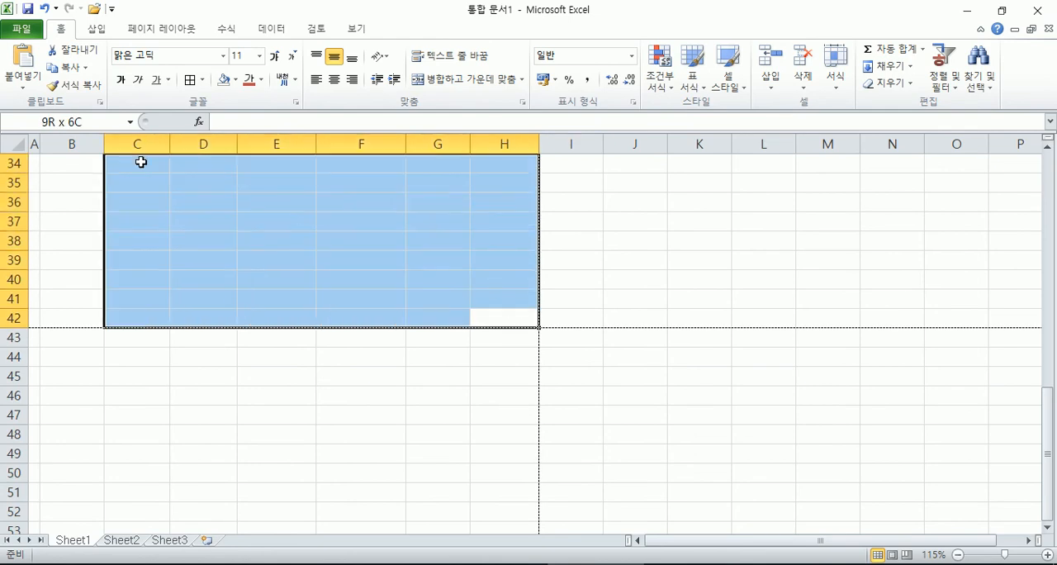
{"action": "scroll", "coordinate": [356, 223], "scroll_direction": "up", "scroll_amount": 11}
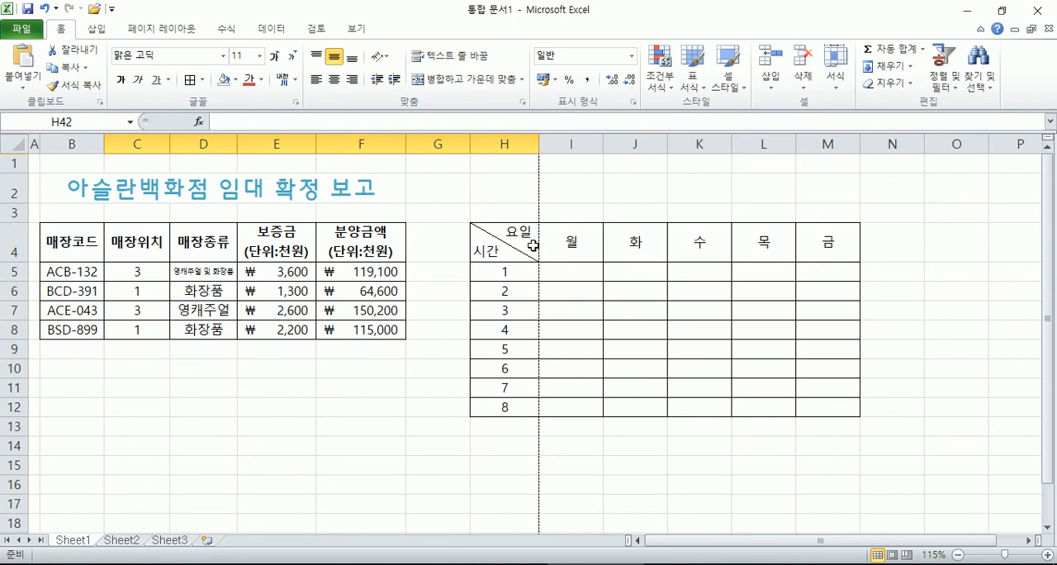
Step: Insert a column before column G, select each table's area in turn, and undo the insertion
{"action": "right_click", "coordinate": [450, 145]}
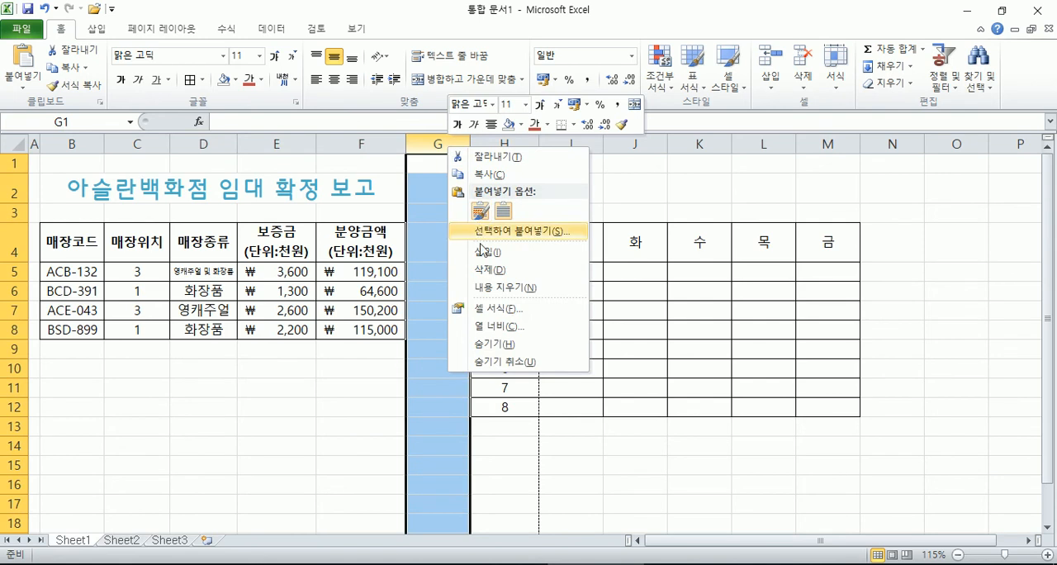
{"action": "left_click", "coordinate": [478, 251]}
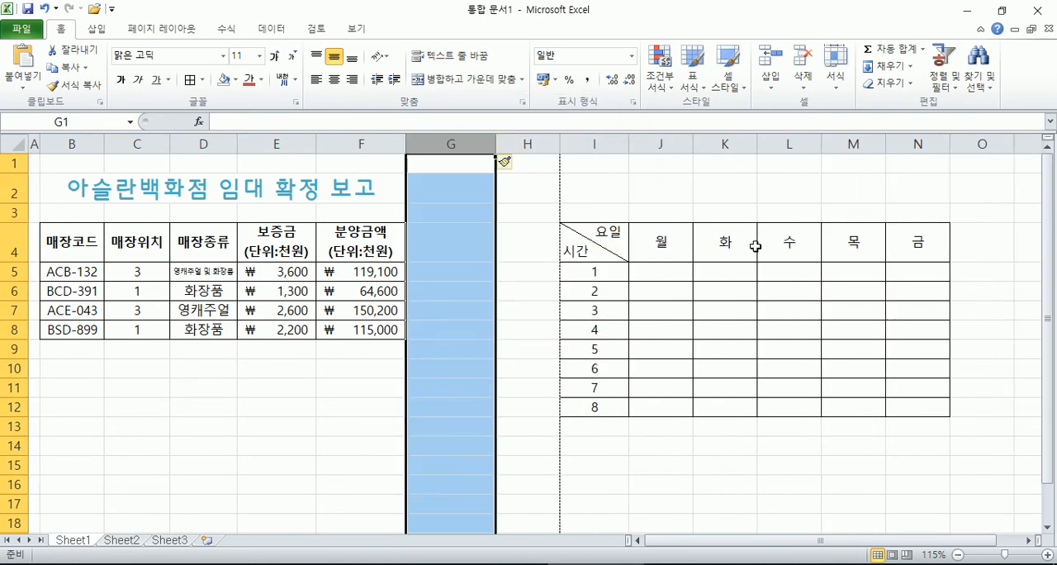
{"action": "left_click", "coordinate": [506, 341]}
{"action": "left_click_drag", "start_coordinate": [479, 195], "coordinate": [114, 381]}
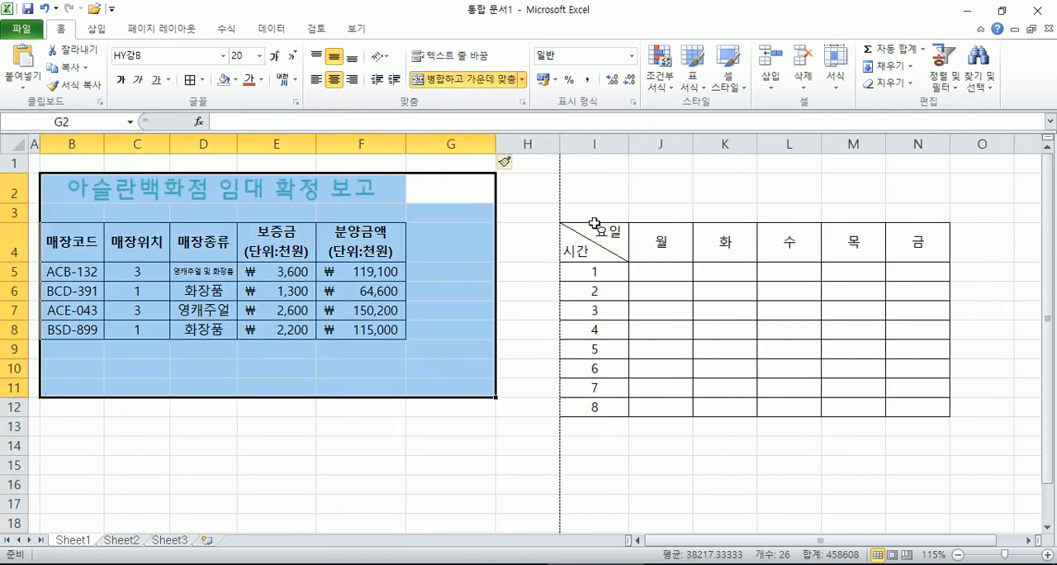
{"action": "left_click_drag", "start_coordinate": [587, 213], "coordinate": [985, 420]}
{"action": "left_click", "coordinate": [575, 386]}
{"action": "key", "text": "ctrl+z"}
{"action": "left_click", "coordinate": [464, 357]}
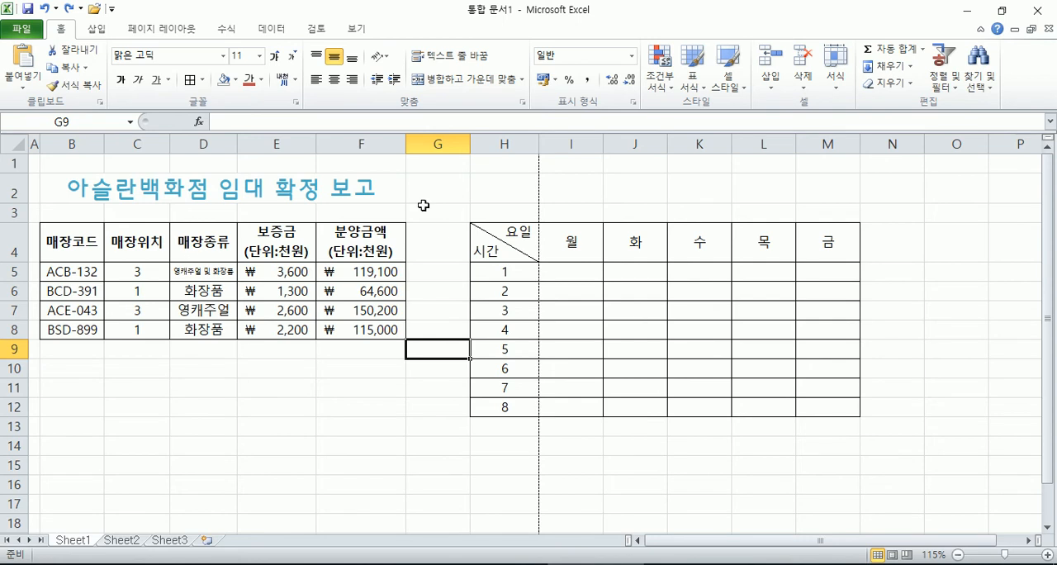
Step: Delete columns H through N to remove the timetable from Sheet1
{"action": "left_click_drag", "start_coordinate": [494, 144], "coordinate": [895, 144]}
{"action": "right_click", "coordinate": [757, 205]}
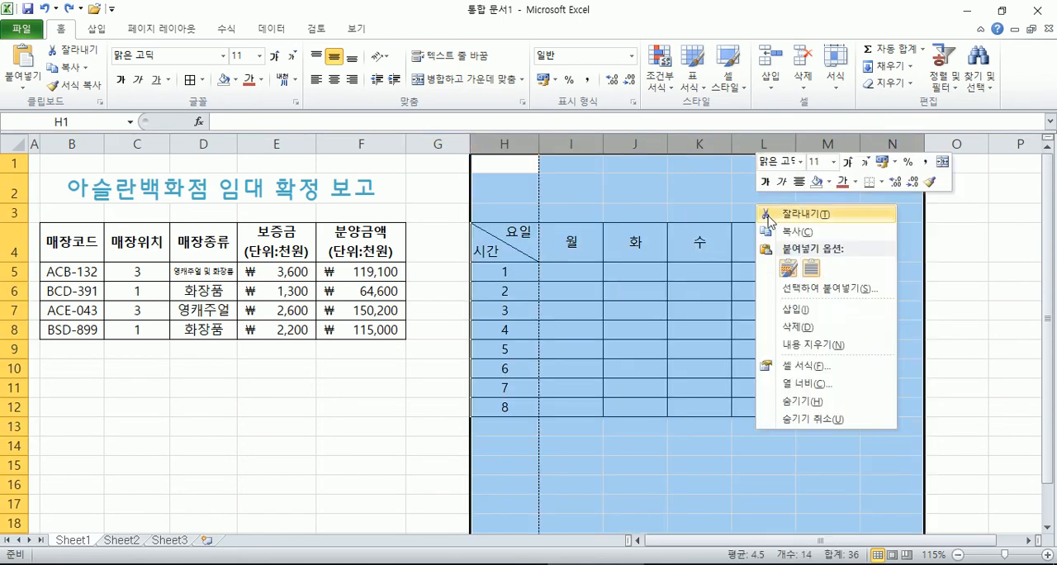
{"action": "left_click", "coordinate": [815, 331]}
{"action": "left_click", "coordinate": [310, 387]}
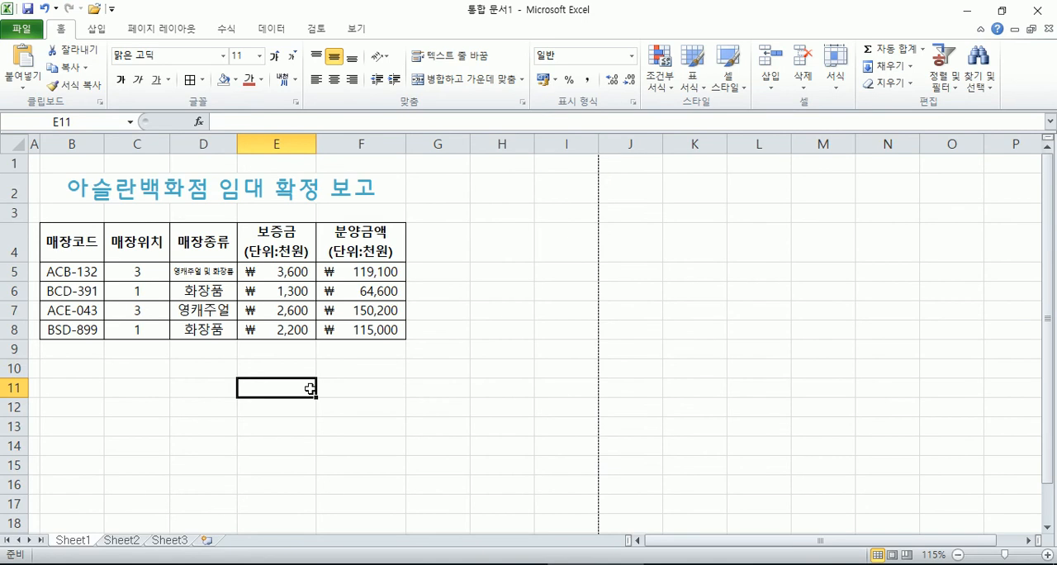
Step: Format the 매장코드 header in B4 as italic with a yellow font color and a red fill
{"action": "left_click", "coordinate": [44, 236]}
{"action": "scroll", "coordinate": [48, 256], "scroll_direction": "up", "scroll_amount": 4}
{"action": "scroll", "coordinate": [74, 268], "scroll_direction": "up", "scroll_amount": 1}
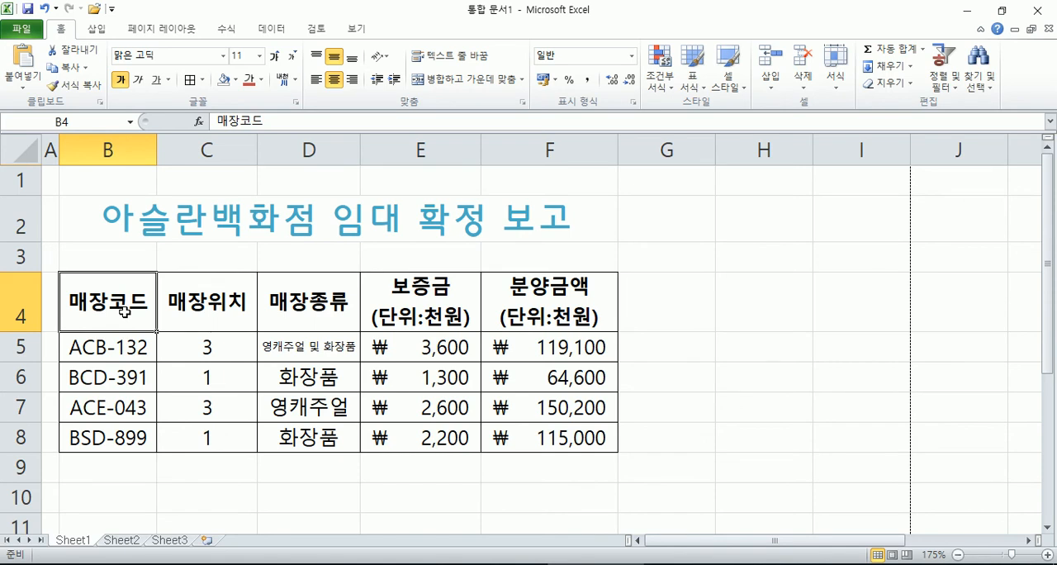
{"action": "left_click", "coordinate": [139, 81]}
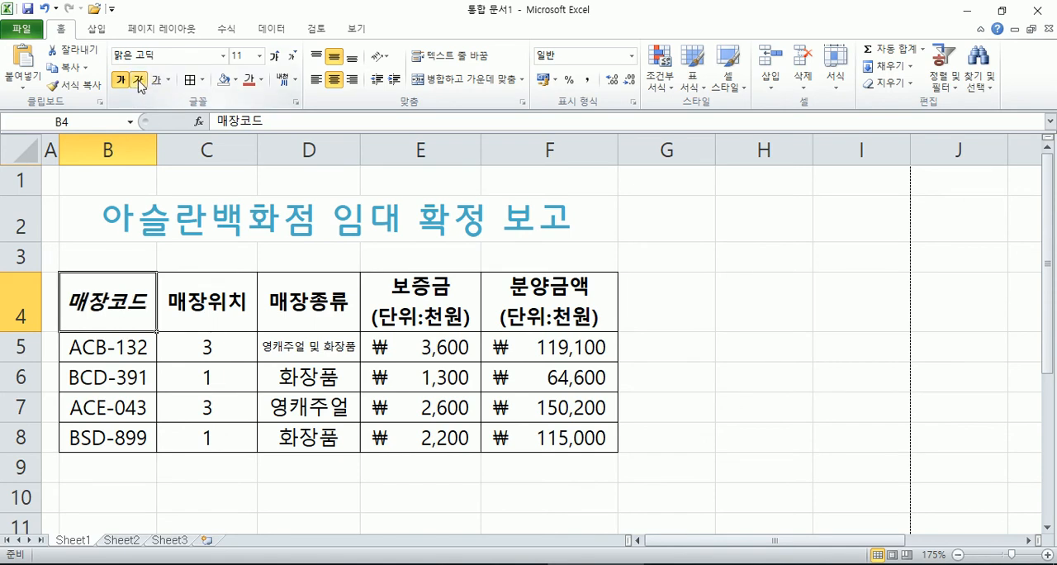
{"action": "left_click", "coordinate": [260, 81]}
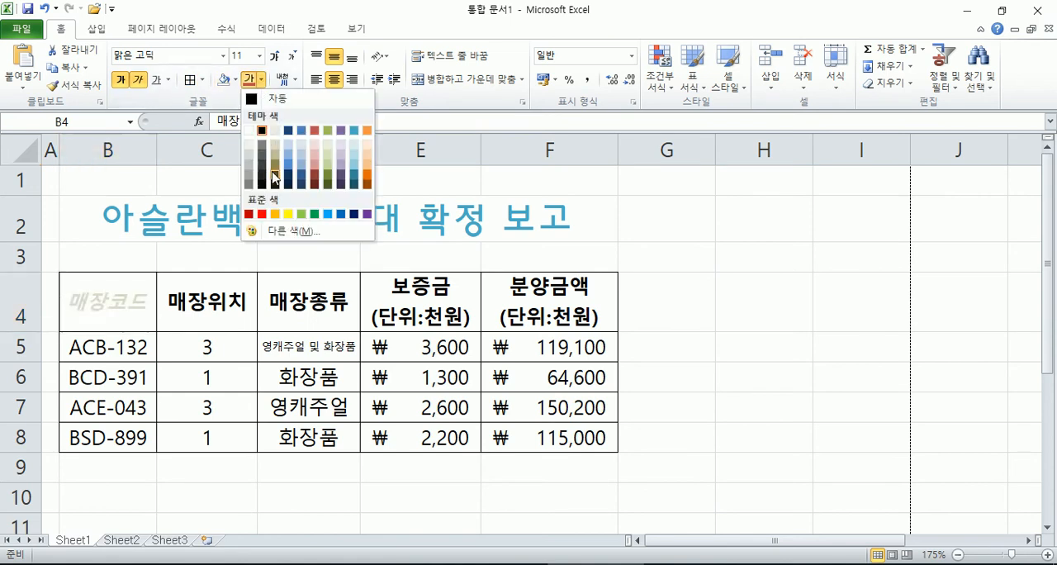
{"action": "left_click", "coordinate": [288, 215]}
{"action": "left_click", "coordinate": [240, 85]}
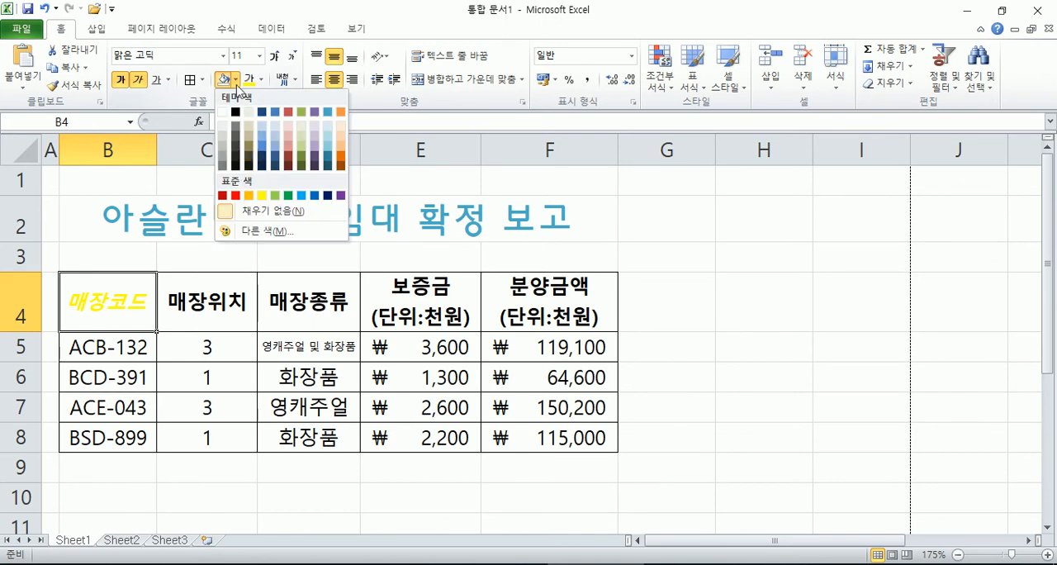
{"action": "left_click", "coordinate": [235, 196]}
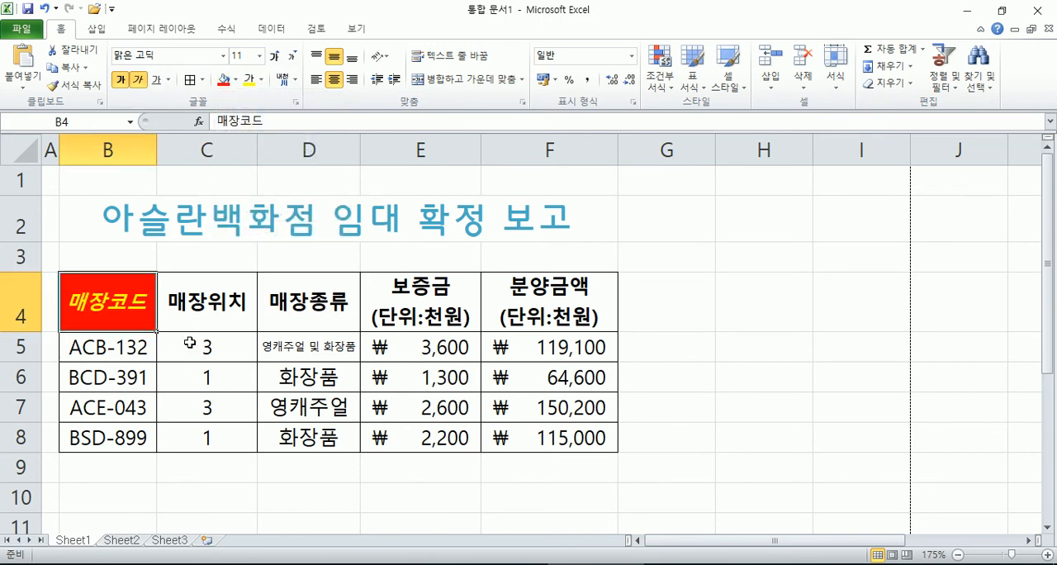
Step: Try a single underline on the 매장코드 header, remove it, and set the header's font to HY나무B
{"action": "left_click", "coordinate": [169, 80]}
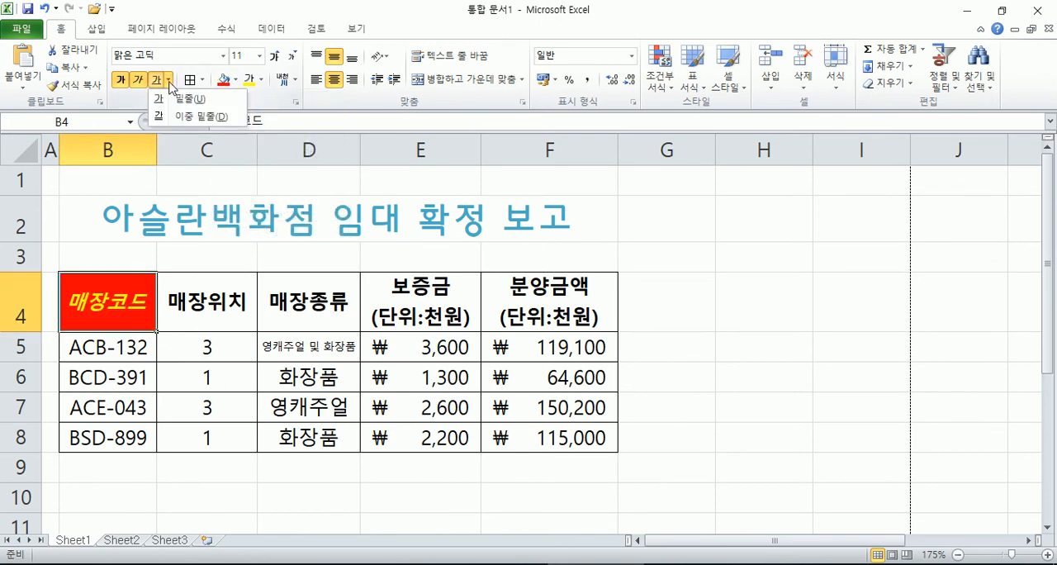
{"action": "left_click", "coordinate": [174, 100]}
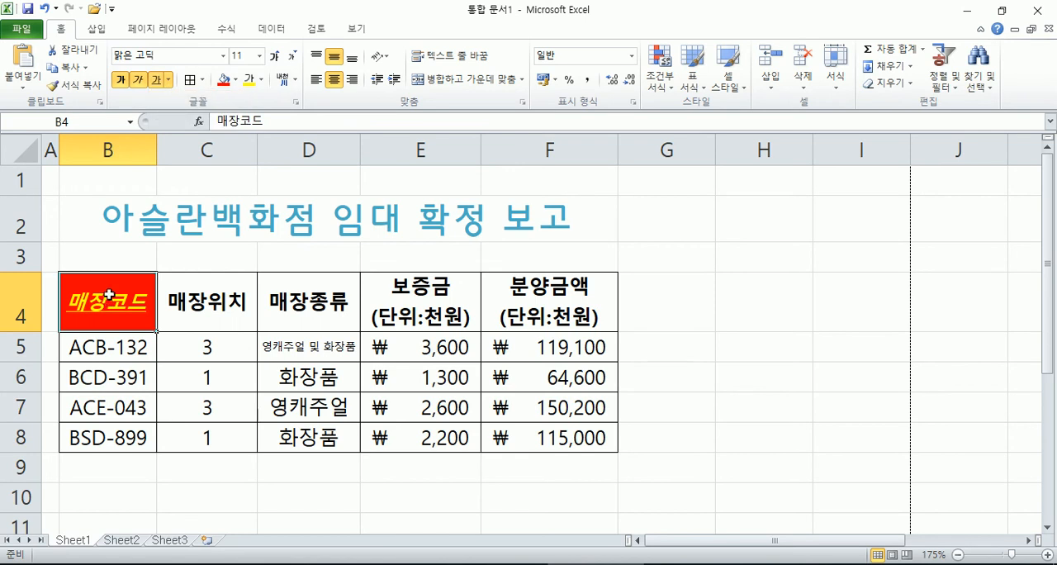
{"action": "left_click", "coordinate": [169, 80]}
{"action": "left_click", "coordinate": [165, 101]}
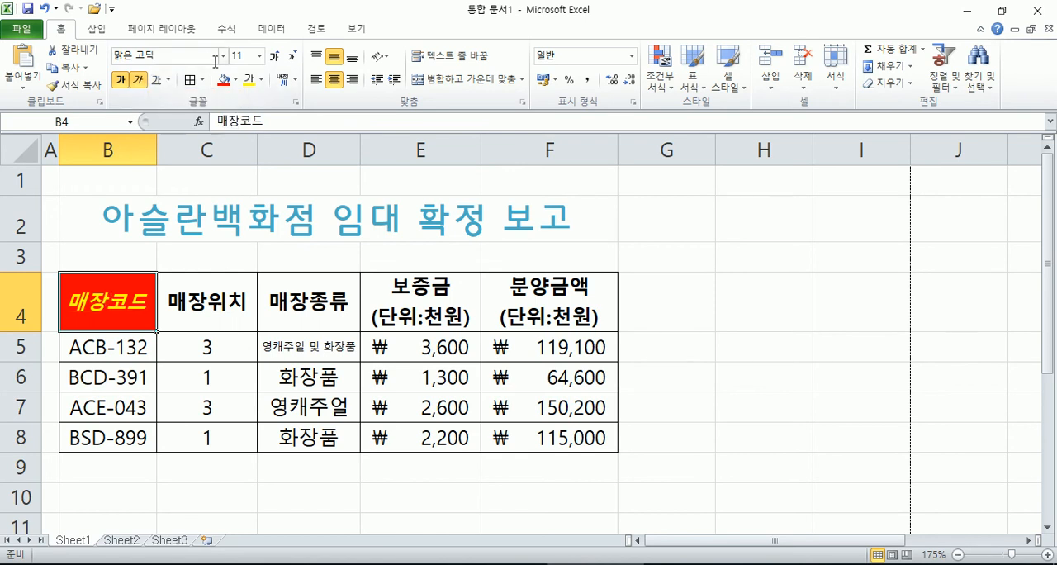
{"action": "left_click", "coordinate": [223, 55]}
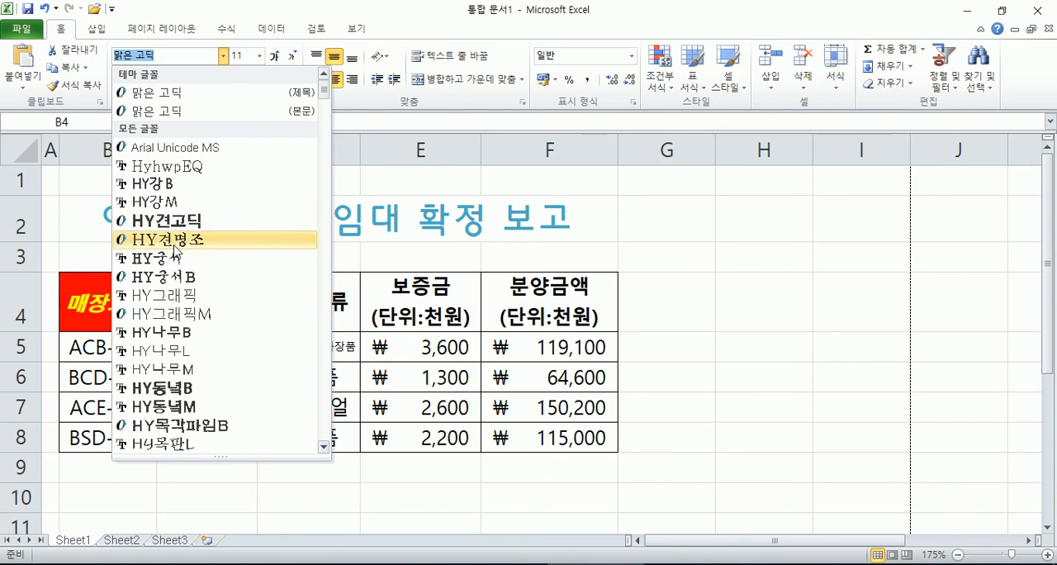
{"action": "left_click", "coordinate": [130, 331]}
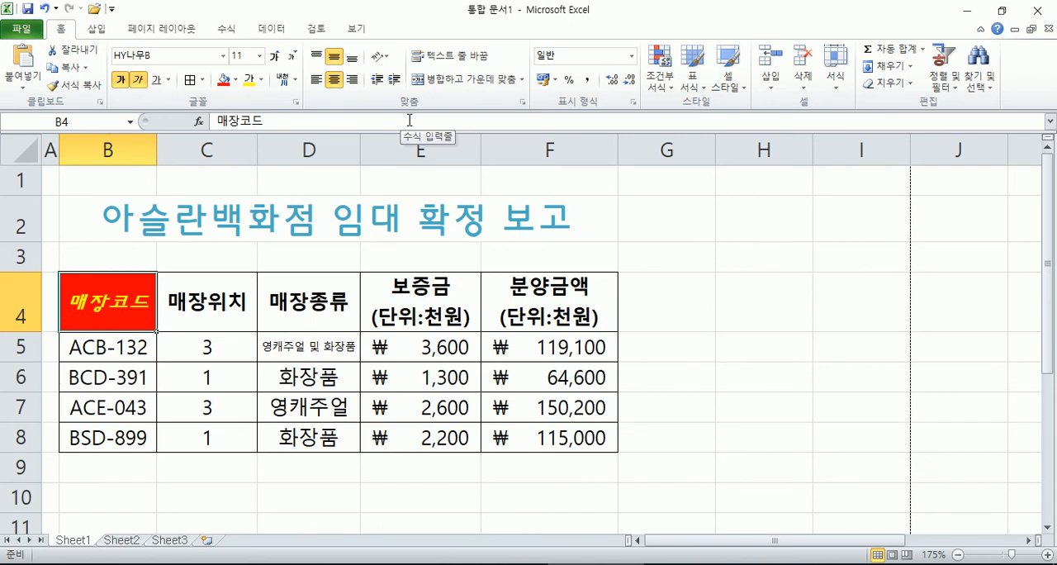
Step: Highlight the unformatted headers C4:F4 and compare them with the styled 매장코드 header
{"action": "left_click_drag", "start_coordinate": [221, 295], "coordinate": [524, 308]}
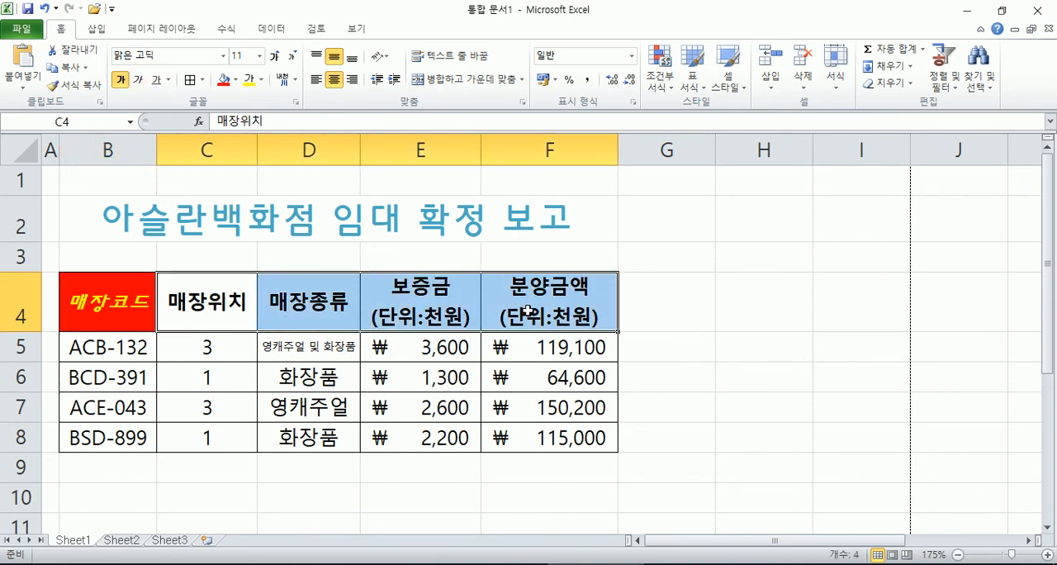
{"action": "left_click", "coordinate": [527, 309]}
{"action": "left_click", "coordinate": [117, 301]}
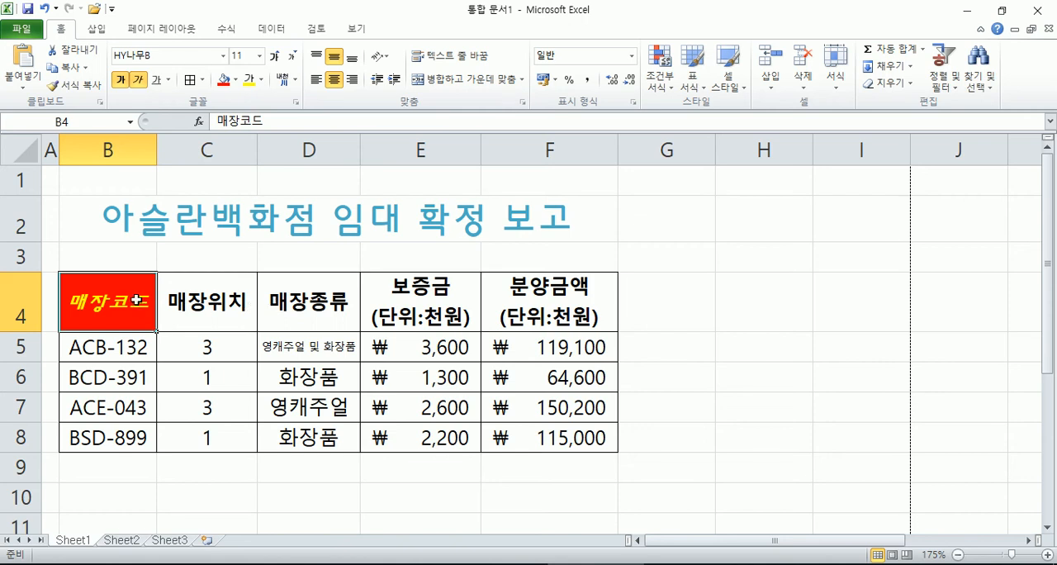
{"action": "left_click_drag", "start_coordinate": [194, 302], "coordinate": [551, 321]}
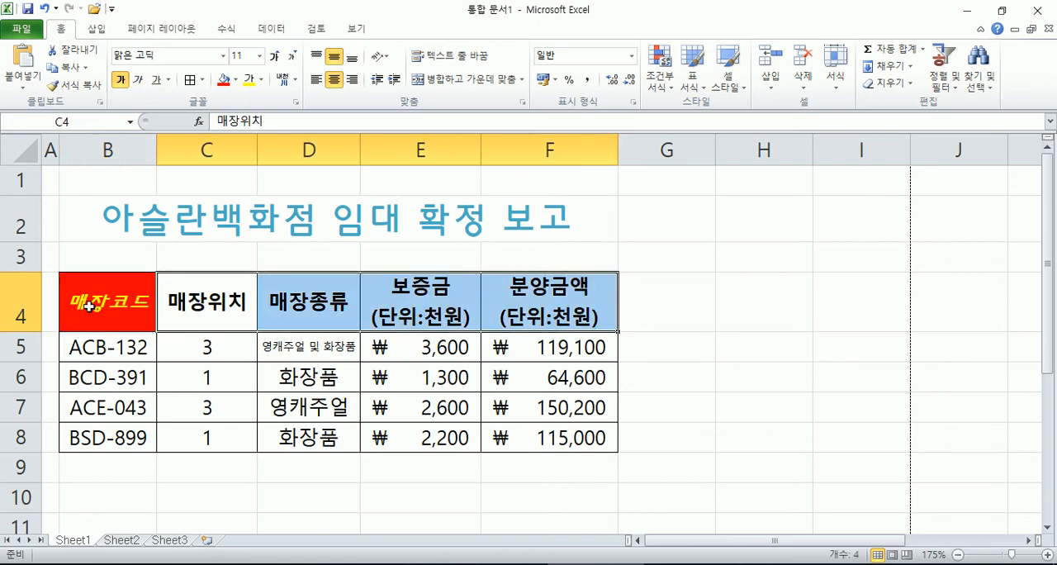
Step: Try copying the 매장코드 header's format onto C4:F4 with Format Painter, and undo the pasted formatting
{"action": "left_click", "coordinate": [132, 307]}
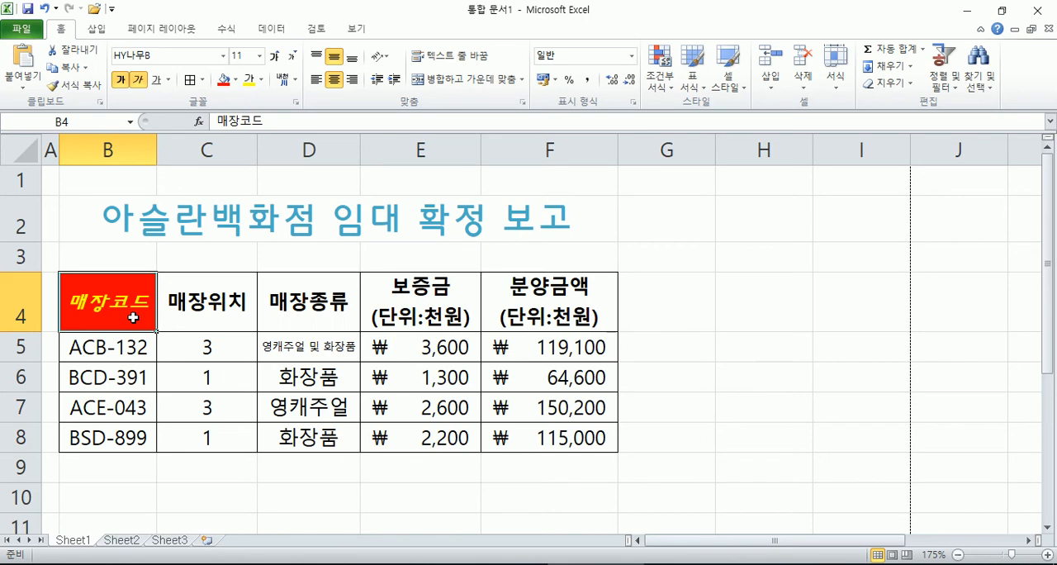
{"action": "left_click", "coordinate": [79, 86]}
{"action": "left_click_drag", "start_coordinate": [207, 304], "coordinate": [561, 310]}
{"action": "left_click", "coordinate": [121, 317]}
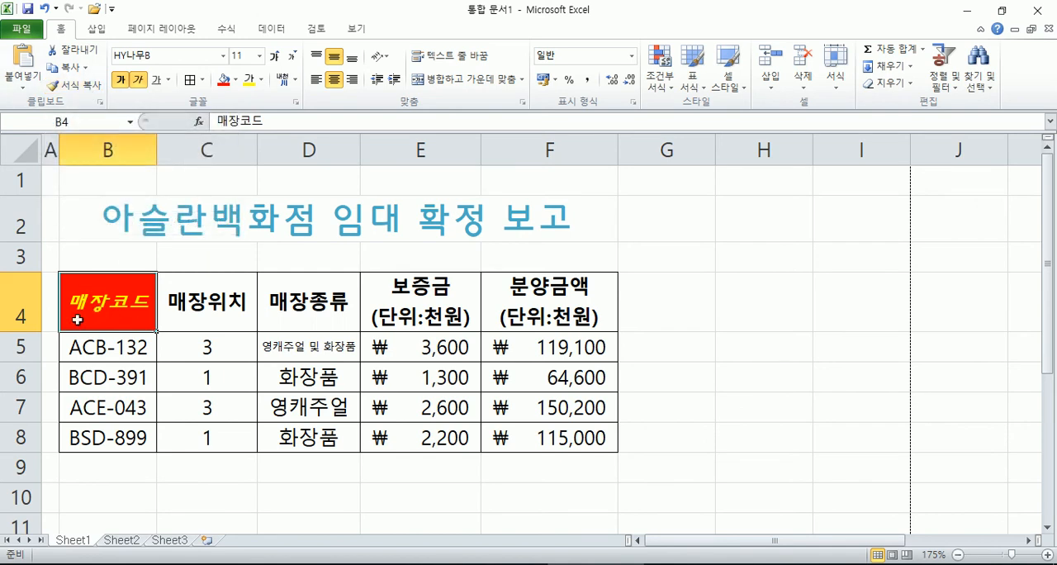
{"action": "left_click", "coordinate": [74, 85]}
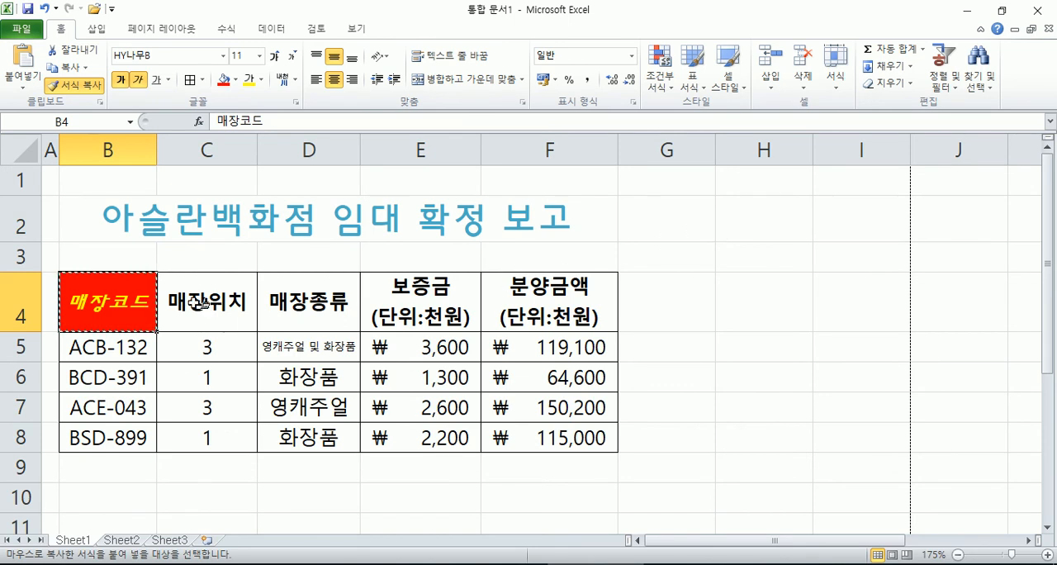
{"action": "left_click_drag", "start_coordinate": [203, 304], "coordinate": [568, 311]}
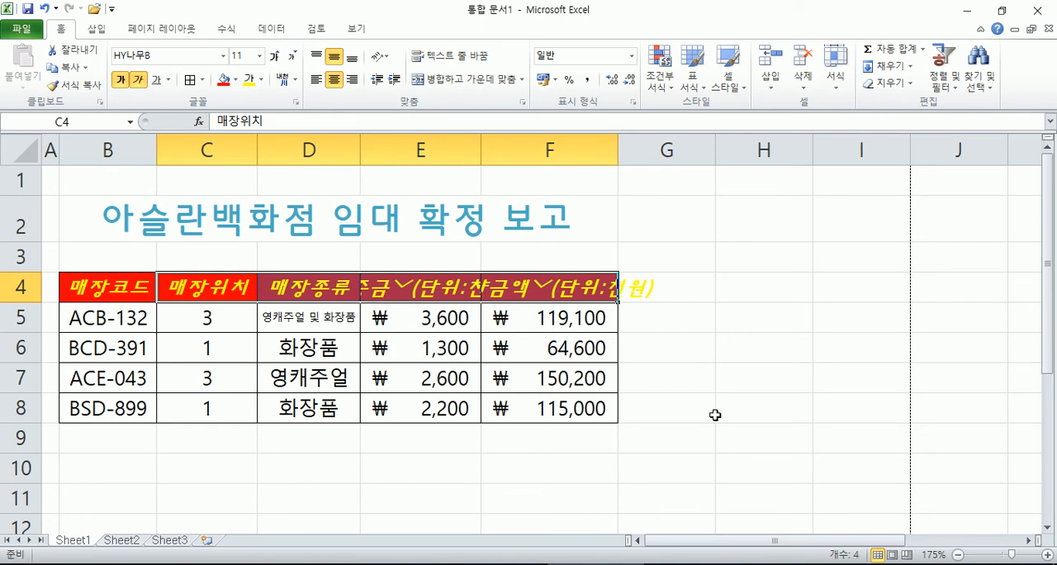
{"action": "left_click", "coordinate": [105, 286]}
{"action": "left_click_drag", "start_coordinate": [441, 296], "coordinate": [525, 289]}
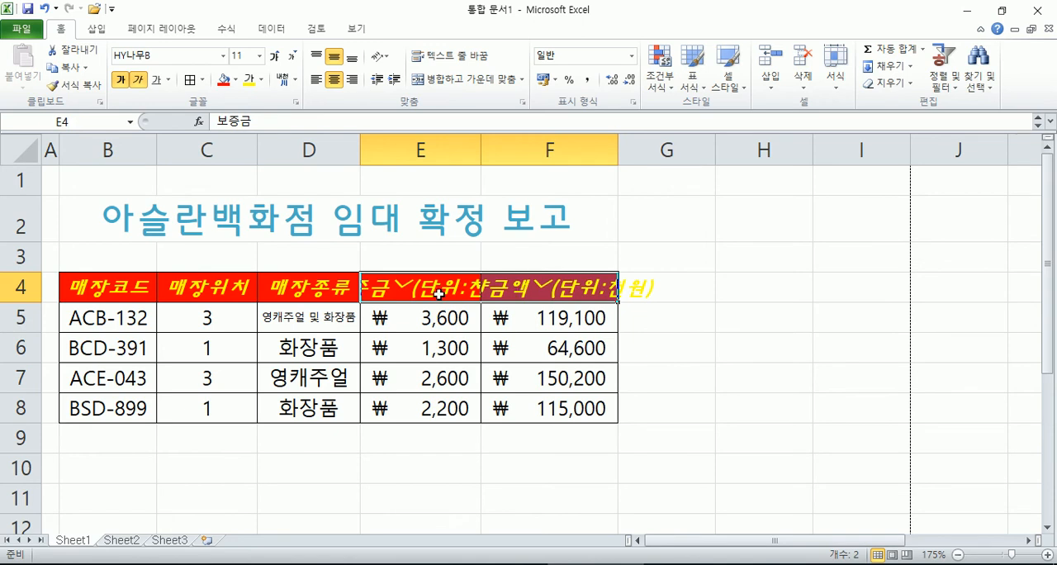
{"action": "left_click", "coordinate": [46, 10]}
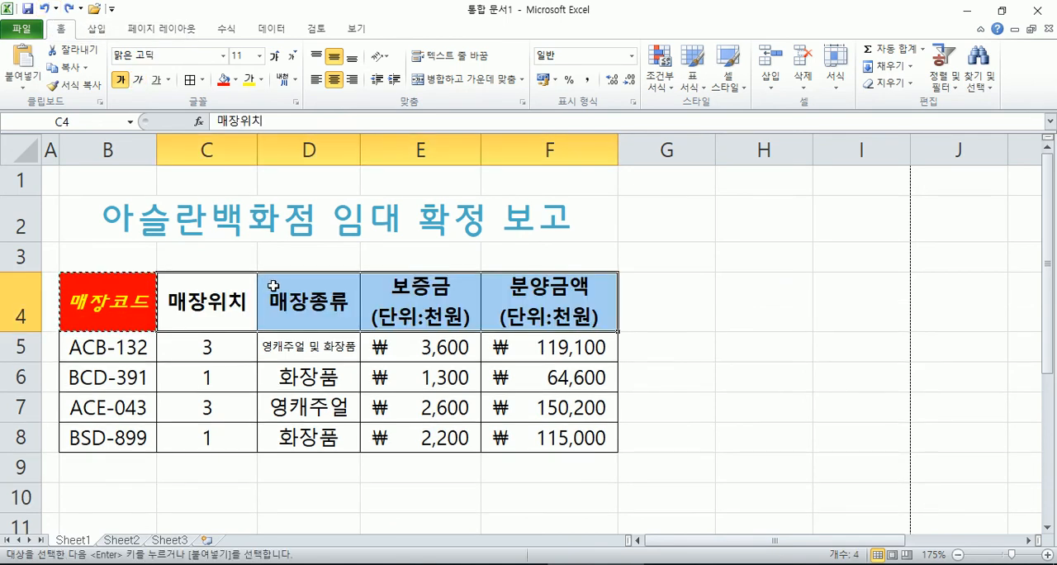
{"action": "key", "text": "Escape"}
Step: Copy the 매장코드 header's format to the 매장위치 and 매장종류 headers in C4:D4 with Format Painter
{"action": "left_click_drag", "start_coordinate": [410, 294], "coordinate": [539, 292]}
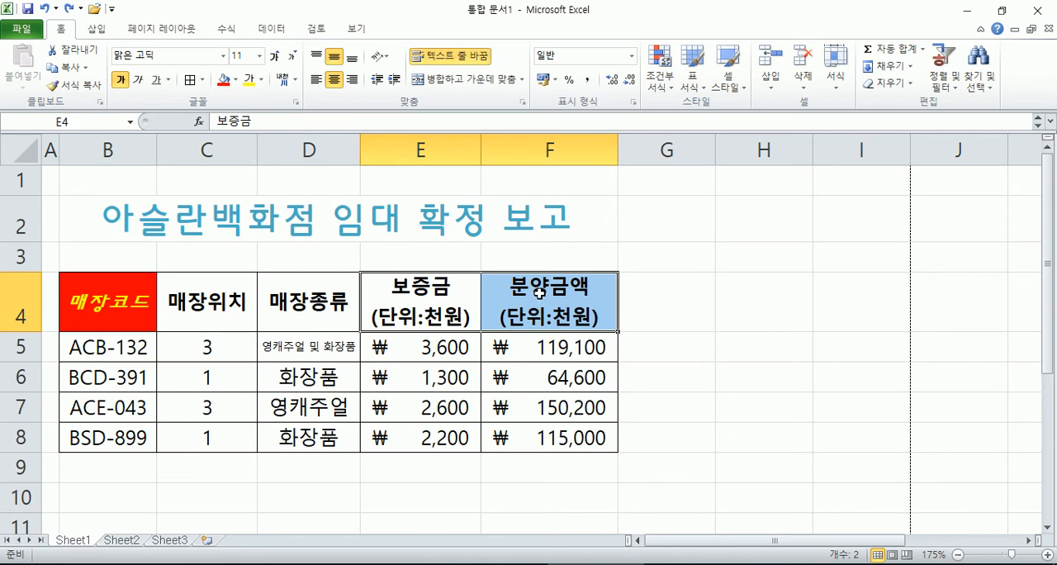
{"action": "left_click_drag", "start_coordinate": [207, 301], "coordinate": [304, 300]}
{"action": "left_click", "coordinate": [119, 302]}
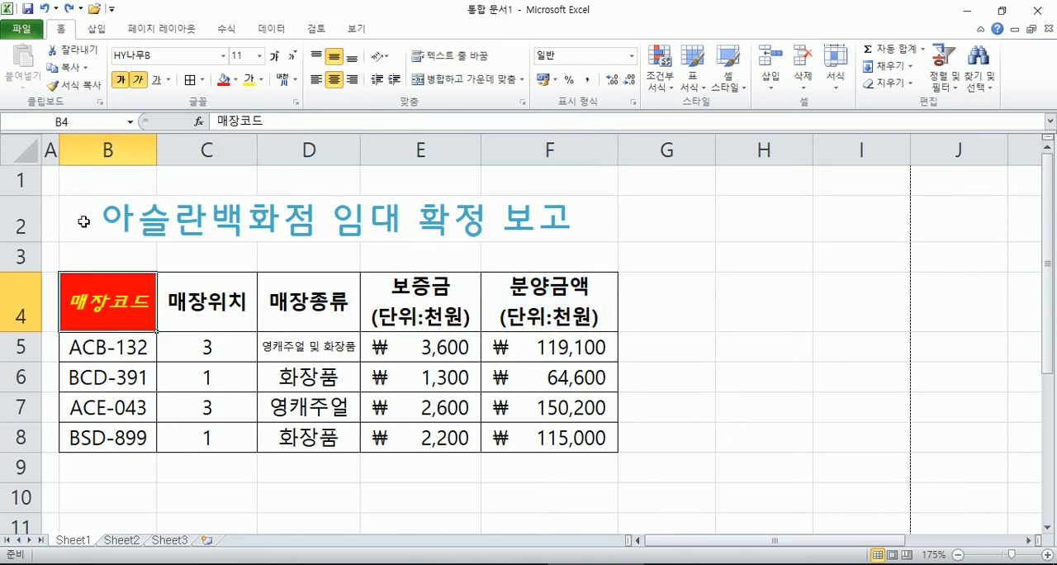
{"action": "left_click", "coordinate": [76, 86]}
{"action": "left_click_drag", "start_coordinate": [200, 294], "coordinate": [285, 295]}
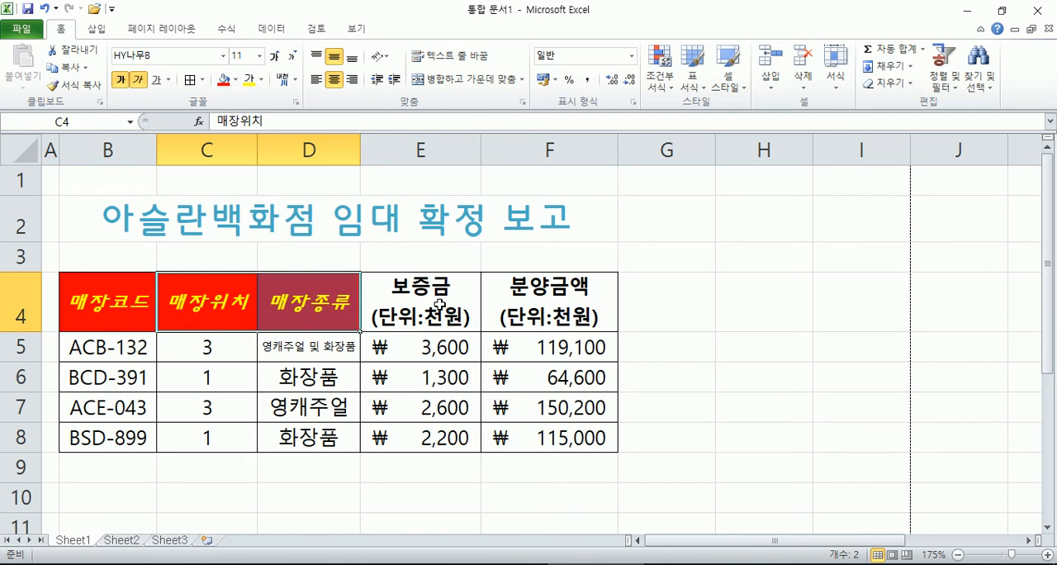
{"action": "left_click", "coordinate": [311, 294]}
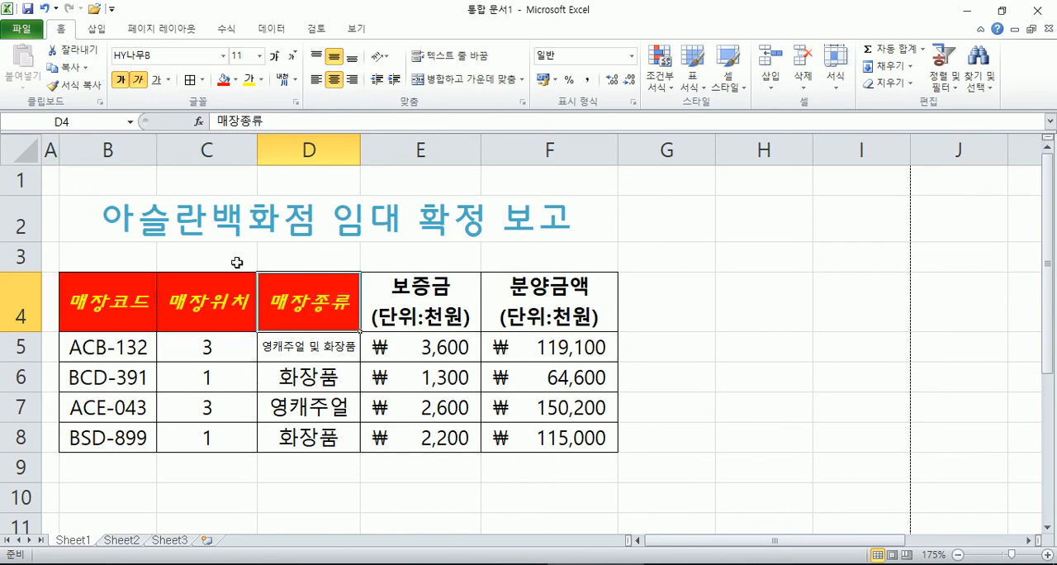
Step: Copy the 매장코드 header's format to the 보증금 and 분양금액 headers in E4:F4 with Format Painter
{"action": "left_click", "coordinate": [109, 290]}
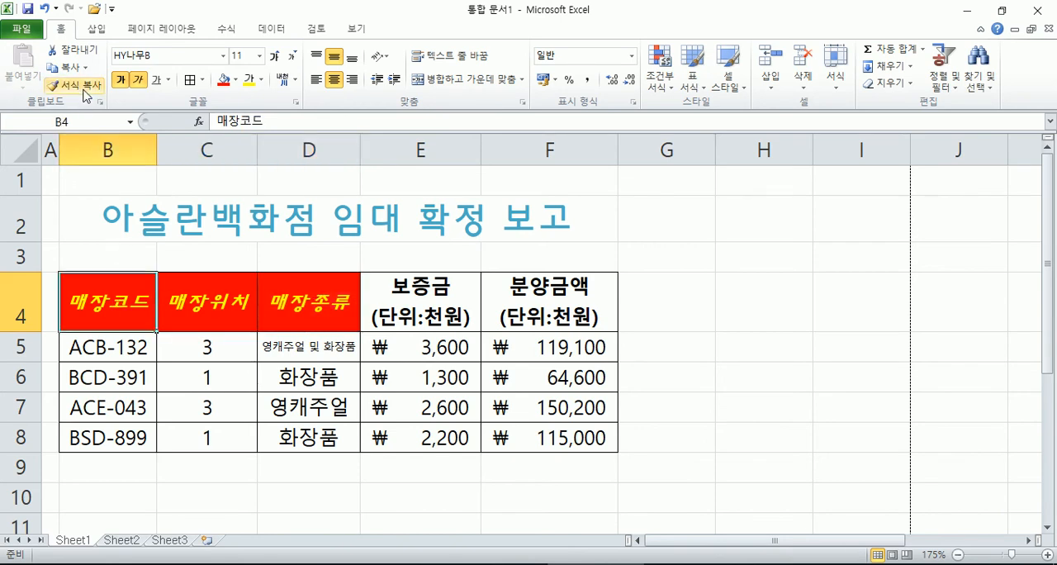
{"action": "left_click", "coordinate": [82, 85]}
{"action": "left_click_drag", "start_coordinate": [420, 287], "coordinate": [498, 292]}
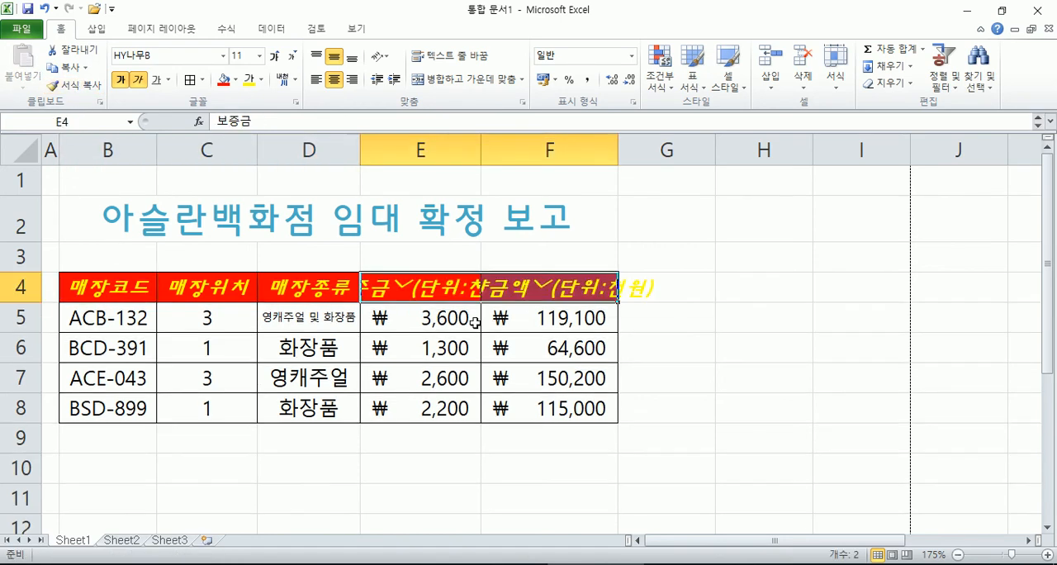
Step: Re-enter the 보증금 and 분양금액 headers in E4 and F4 to restore the line break before (단위:천원)
{"action": "left_click", "coordinate": [428, 289]}
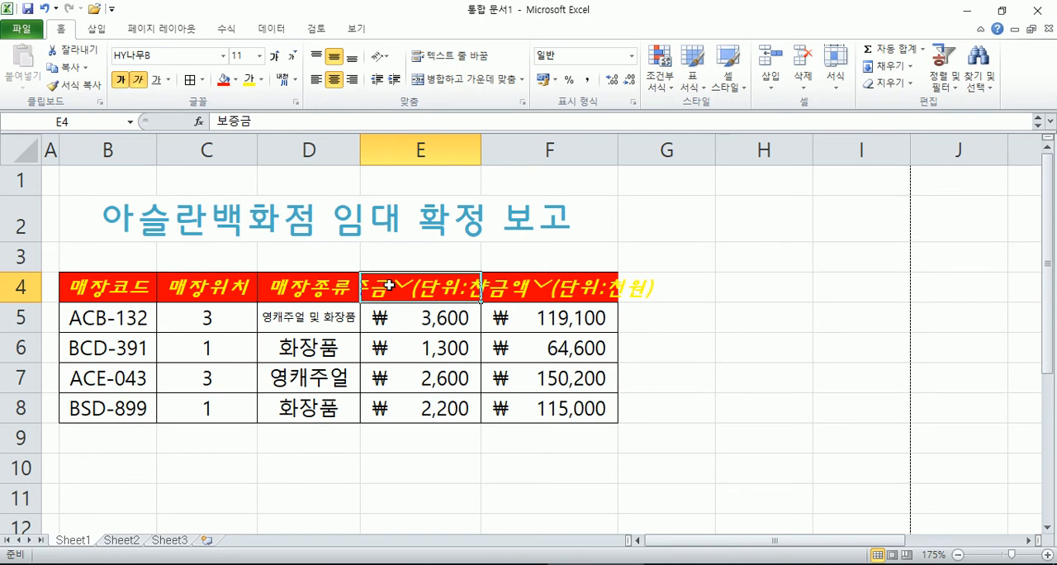
{"action": "double_click", "coordinate": [388, 287]}
{"action": "left_click", "coordinate": [447, 289]}
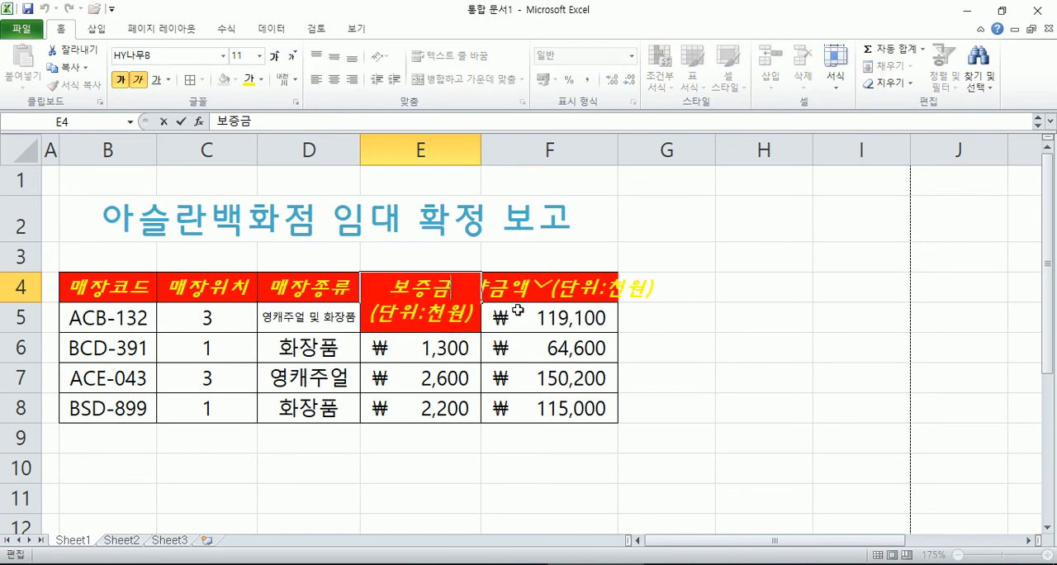
{"action": "key", "text": "alt+Return"}
{"action": "key", "text": "Return"}
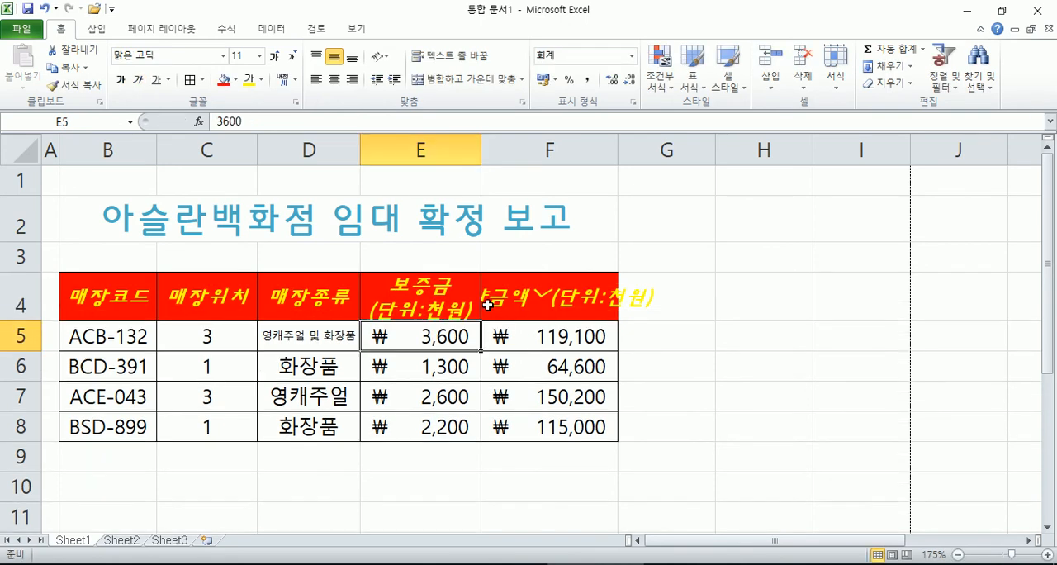
{"action": "left_click", "coordinate": [535, 299]}
{"action": "double_click", "coordinate": [536, 299]}
{"action": "key", "text": "Escape"}
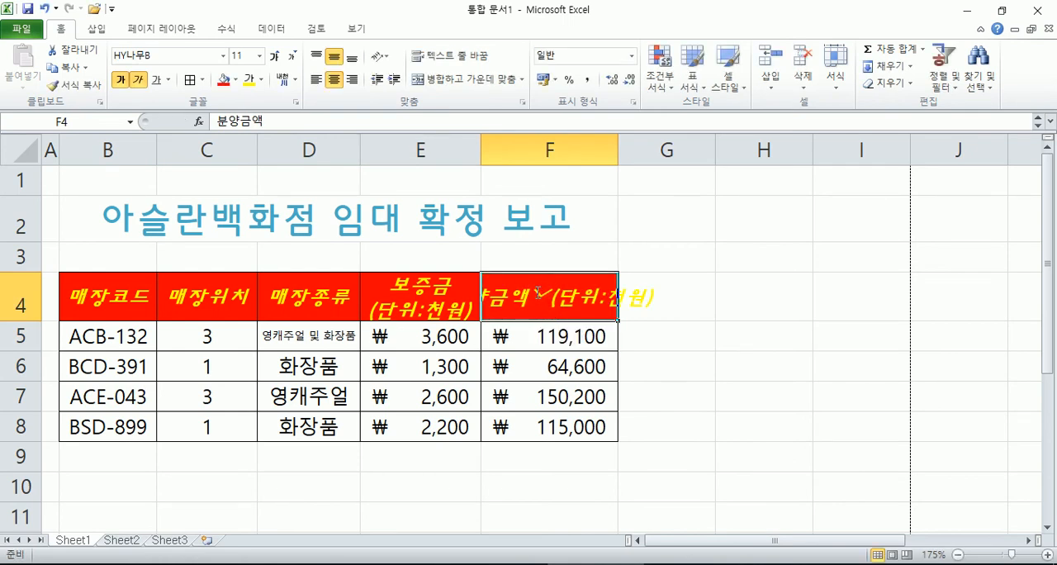
{"action": "double_click", "coordinate": [536, 292]}
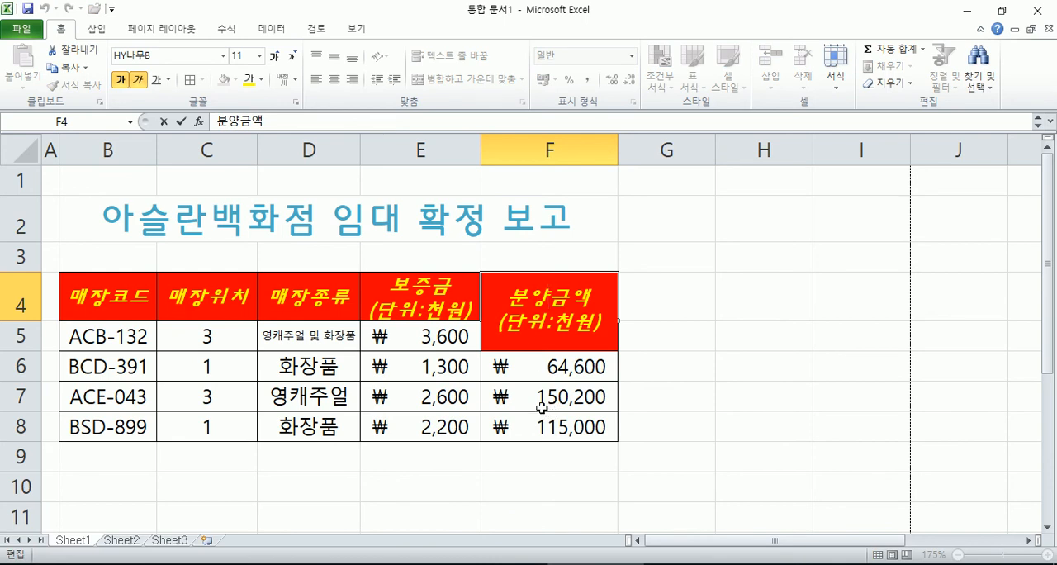
{"action": "key", "text": "Return"}
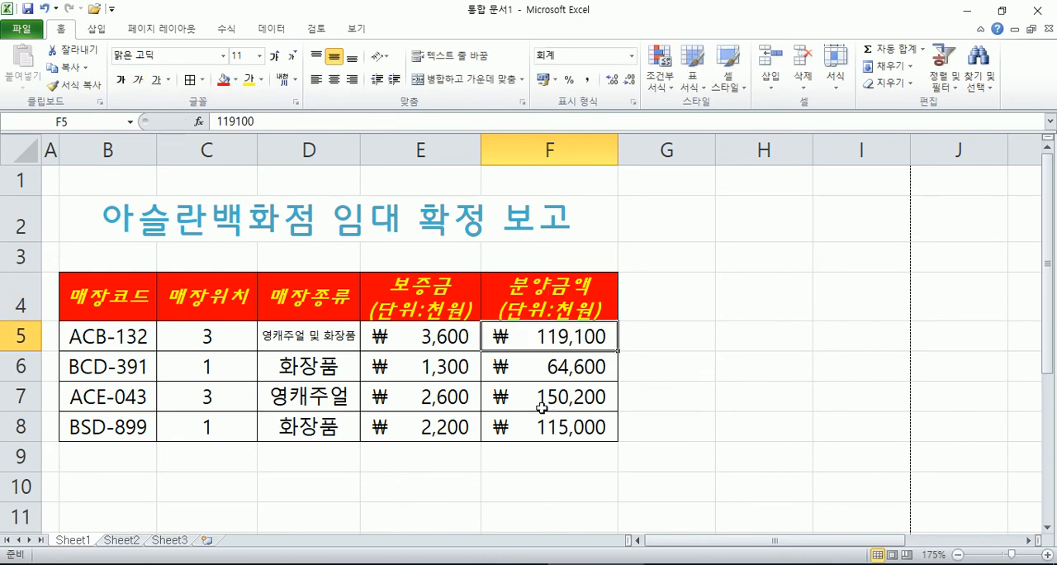
Step: Highlight the headers C4:D4 and E4:F4 in turn to review the copied formatting
{"action": "left_click", "coordinate": [688, 355]}
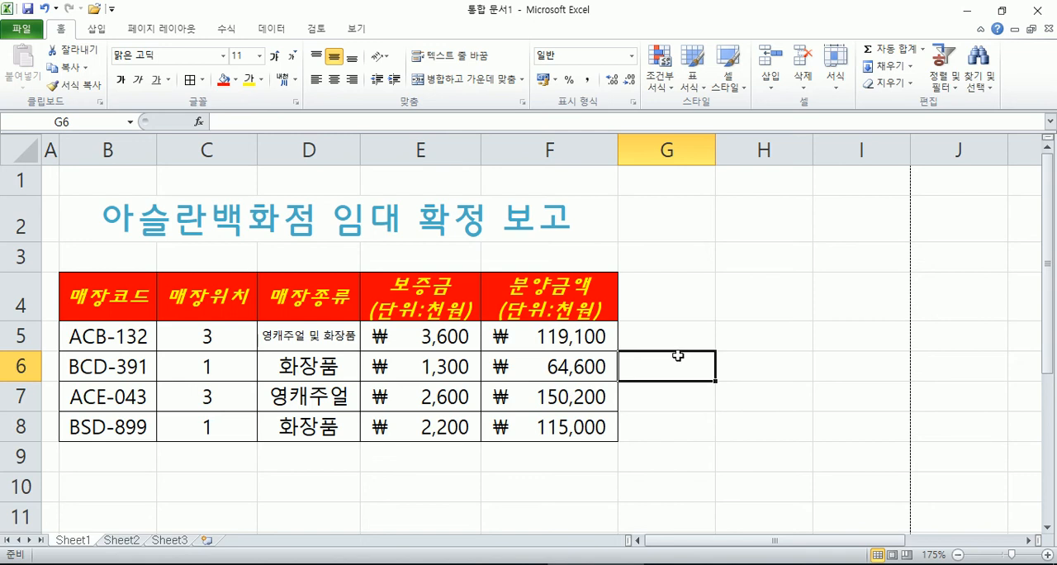
{"action": "left_click_drag", "start_coordinate": [220, 297], "coordinate": [297, 307]}
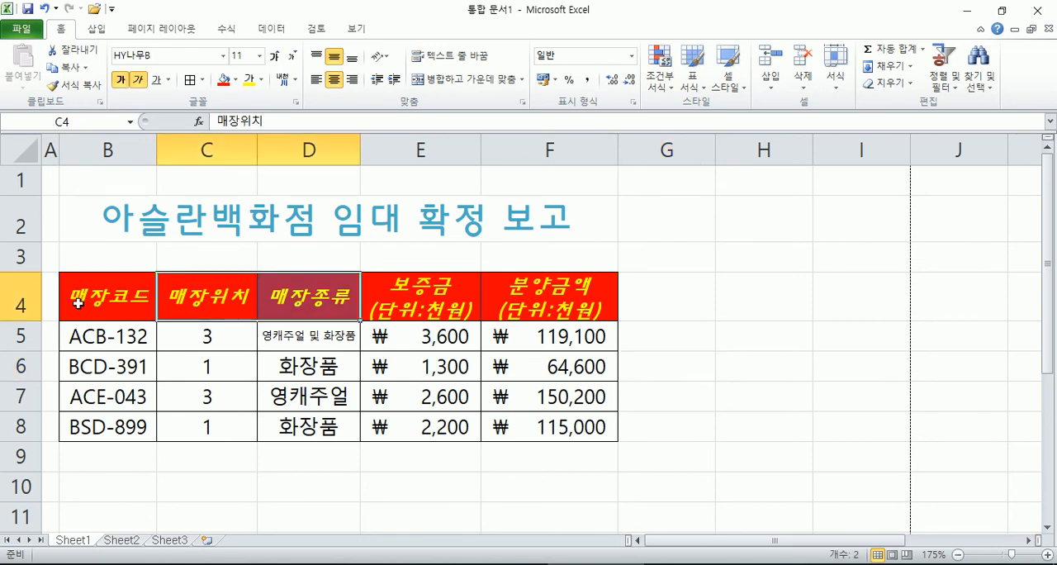
{"action": "left_click_drag", "start_coordinate": [423, 306], "coordinate": [555, 304]}
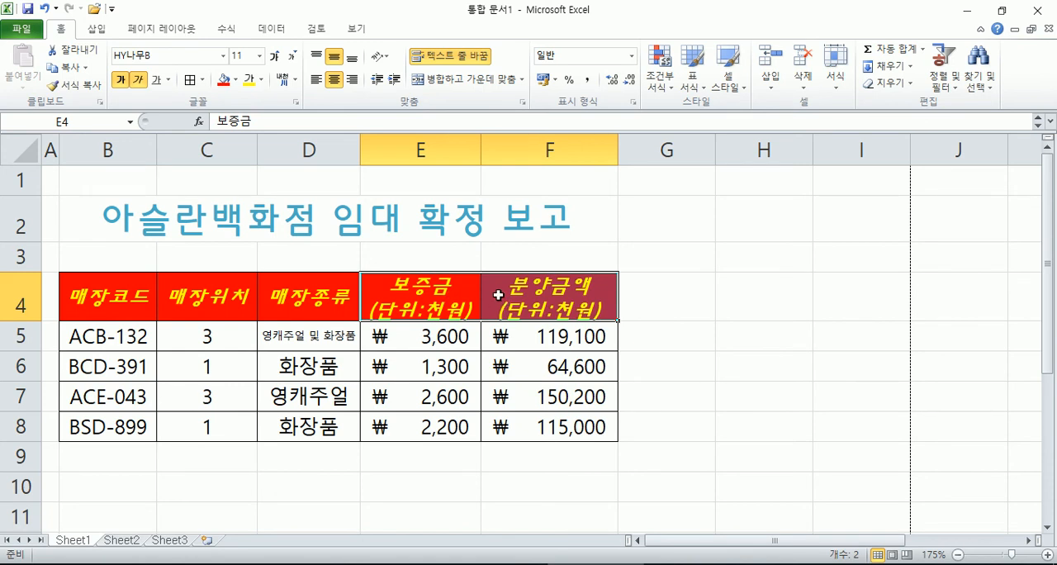
{"action": "left_click_drag", "start_coordinate": [426, 294], "coordinate": [504, 306]}
Step: Clear all formatting from the 보증금 and 분양금액 headers in E4:F4 while keeping their text
{"action": "left_click", "coordinate": [903, 85]}
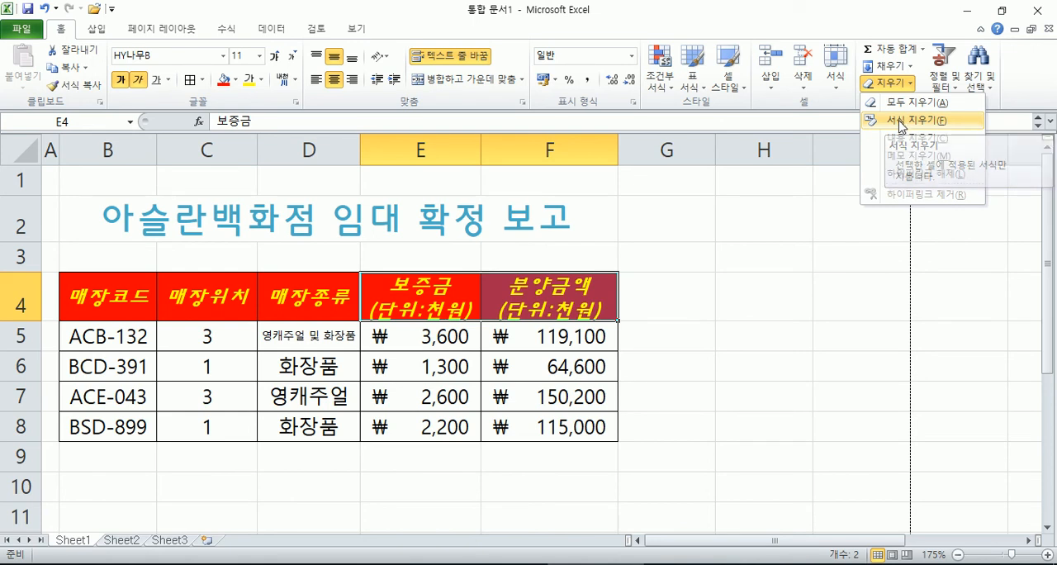
{"action": "left_click", "coordinate": [901, 125]}
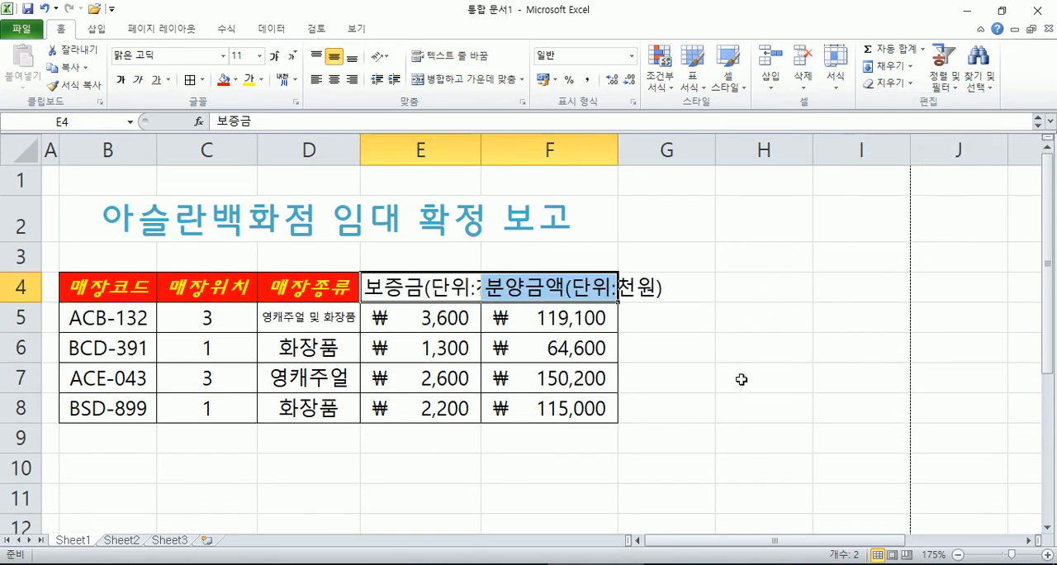
{"action": "left_click", "coordinate": [742, 379]}
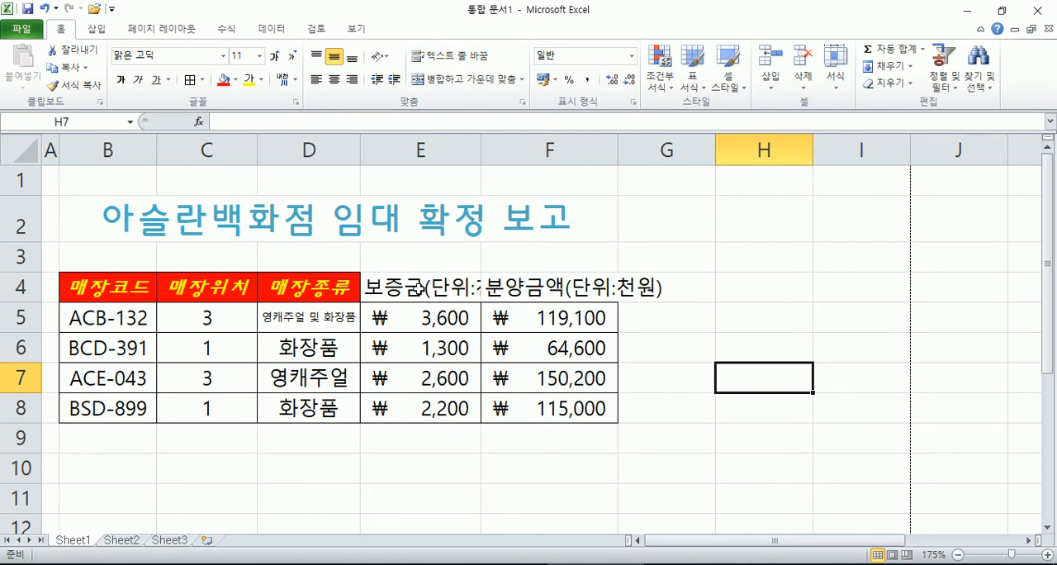
Step: Restore the line break before (단위:천원) in the unformatted headers in E4 and F4
{"action": "double_click", "coordinate": [422, 288]}
{"action": "key", "text": "alt+Return"}
{"action": "key", "text": "Return"}
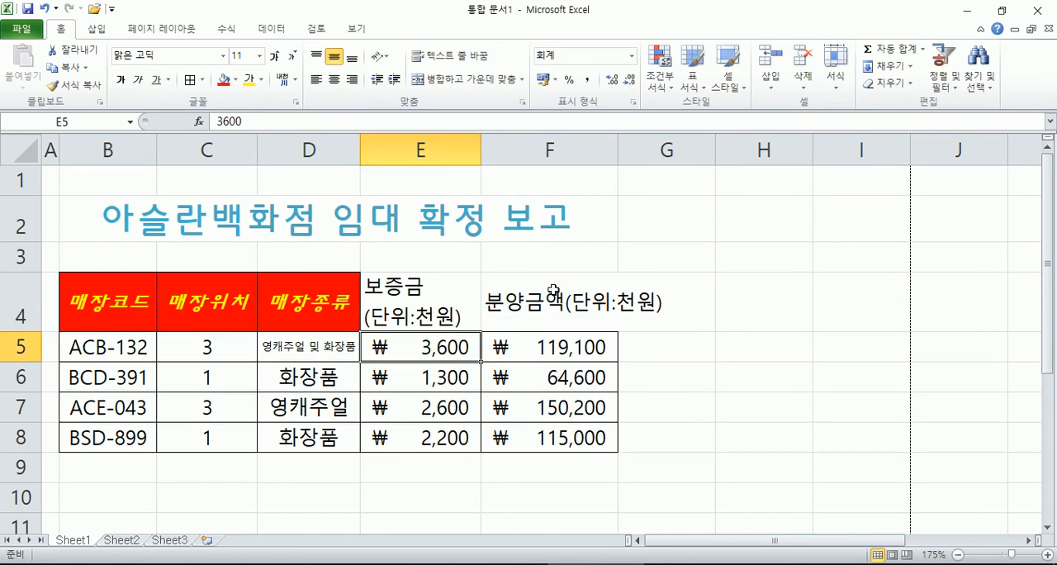
{"action": "double_click", "coordinate": [553, 291]}
{"action": "key", "text": "alt+Return"}
{"action": "key", "text": "Return"}
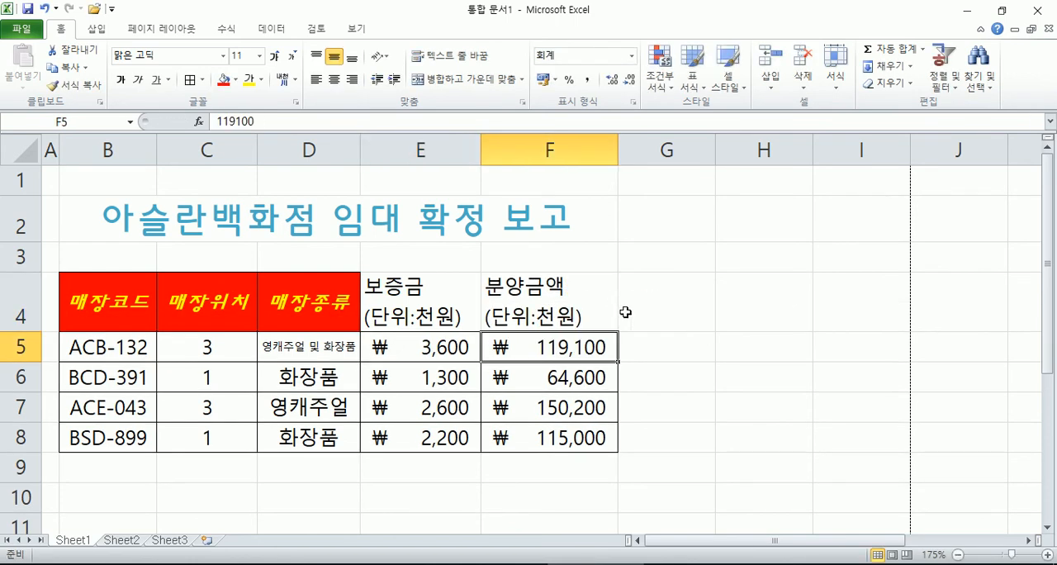
{"action": "left_click", "coordinate": [738, 396]}
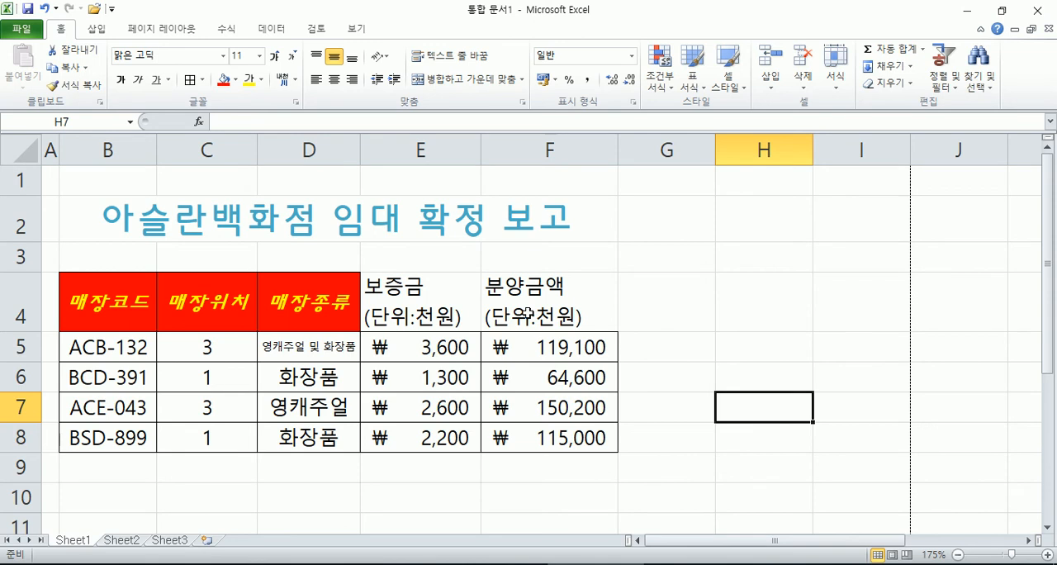
Step: Set the header row B4:F4 to the HY나무B font and centre its text horizontally
{"action": "left_click_drag", "start_coordinate": [451, 299], "coordinate": [523, 299]}
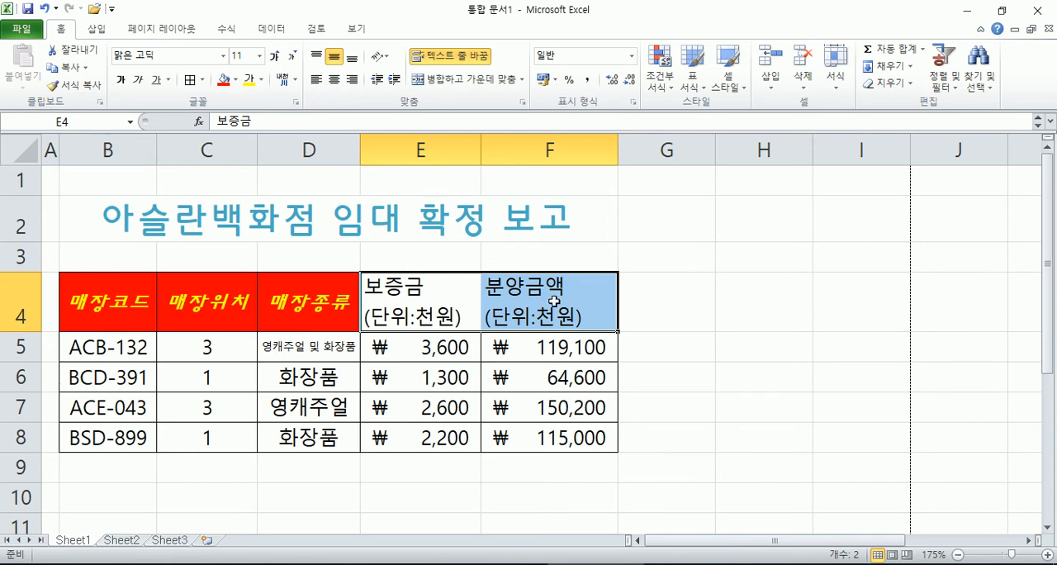
{"action": "left_click", "coordinate": [132, 307]}
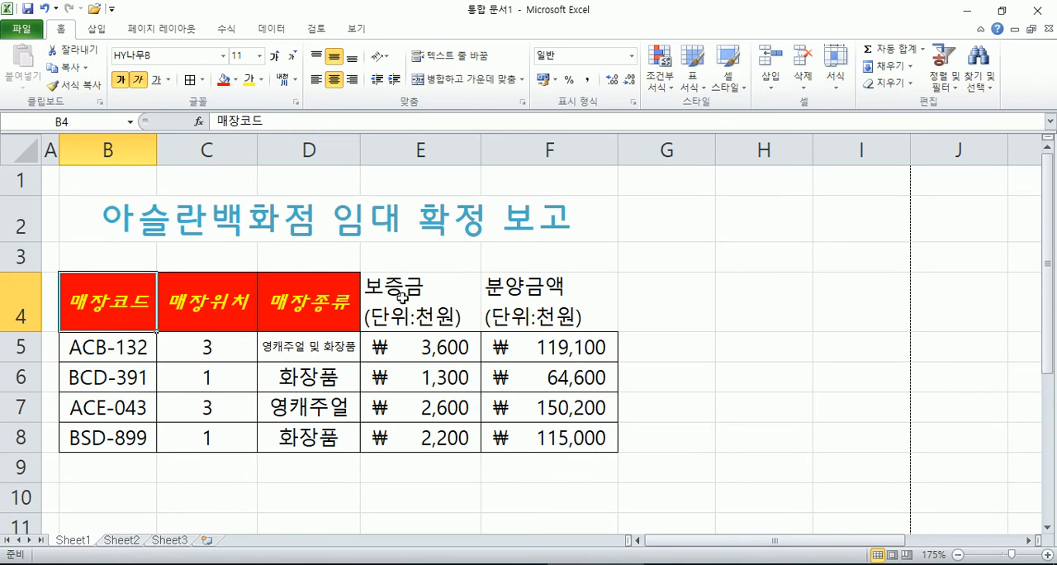
{"action": "left_click_drag", "start_coordinate": [110, 297], "coordinate": [502, 299]}
{"action": "left_click", "coordinate": [223, 55]}
{"action": "left_click", "coordinate": [177, 332]}
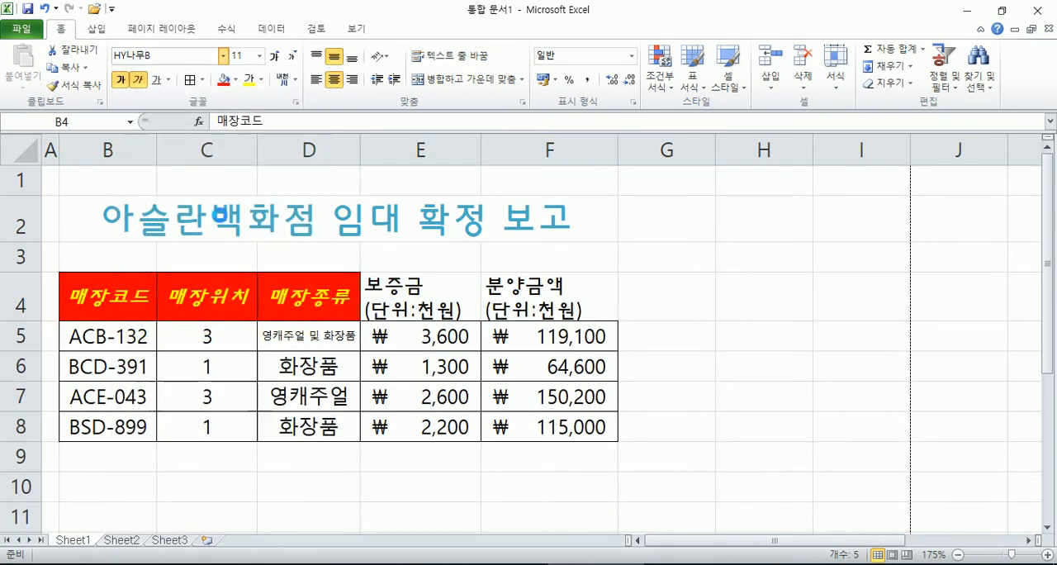
{"action": "left_click", "coordinate": [336, 80]}
{"action": "left_click", "coordinate": [336, 80]}
{"action": "left_click", "coordinate": [336, 80]}
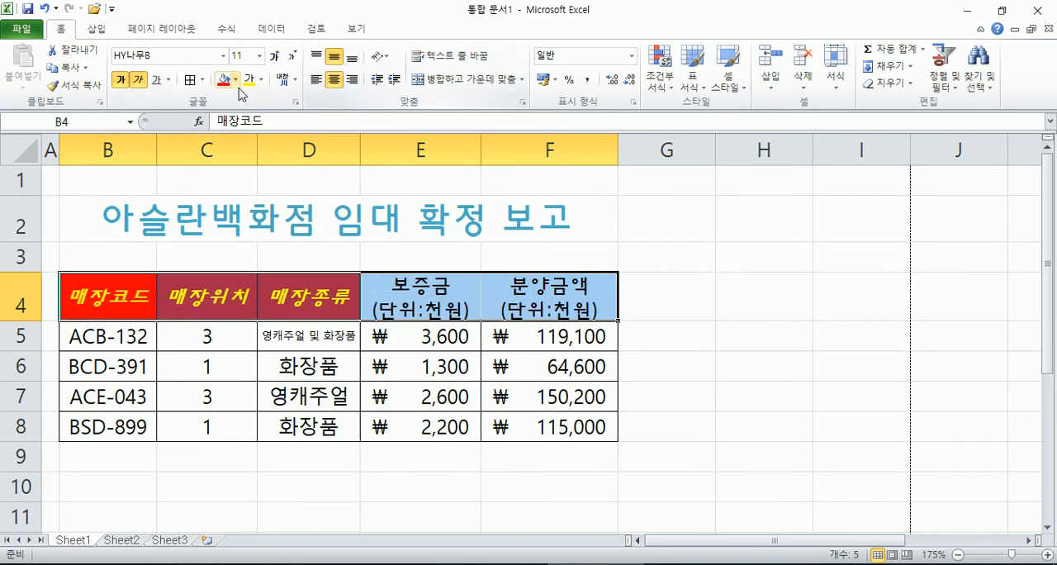
Step: Remove the fill colour from the headers B4:F4 and set their font colour to automatic
{"action": "left_click", "coordinate": [235, 79]}
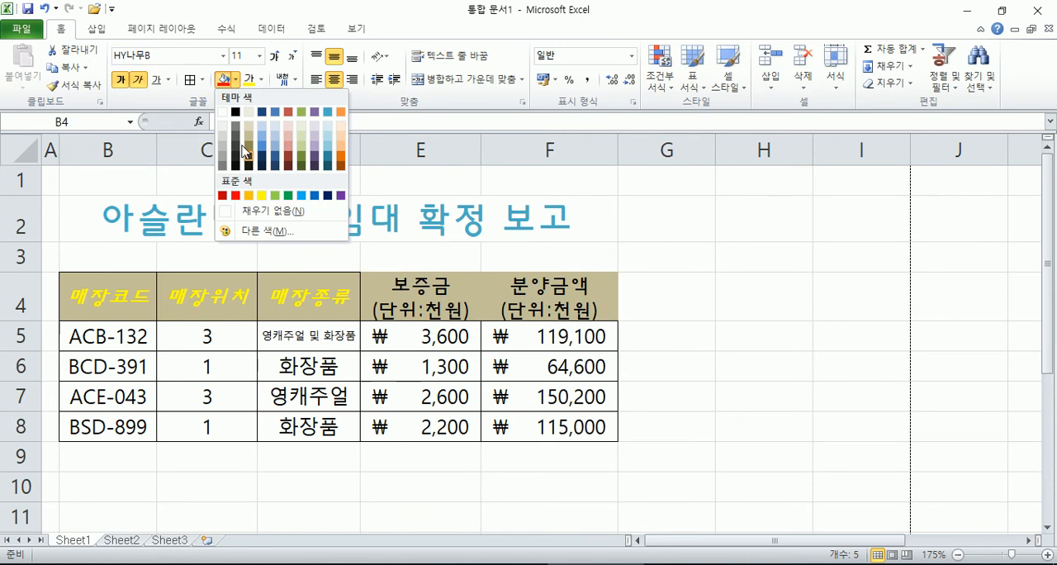
{"action": "left_click", "coordinate": [247, 211]}
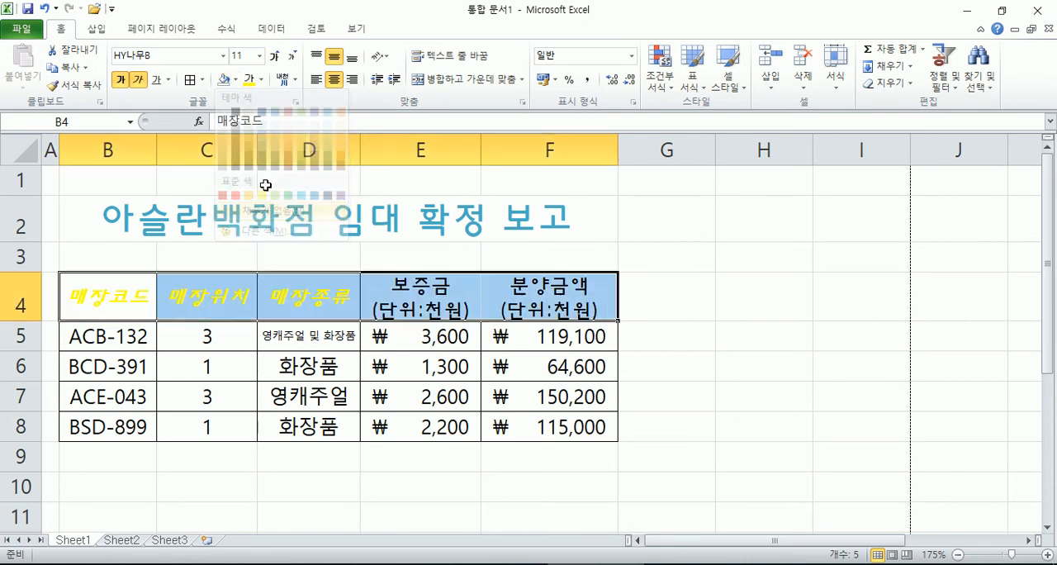
{"action": "left_click", "coordinate": [261, 79]}
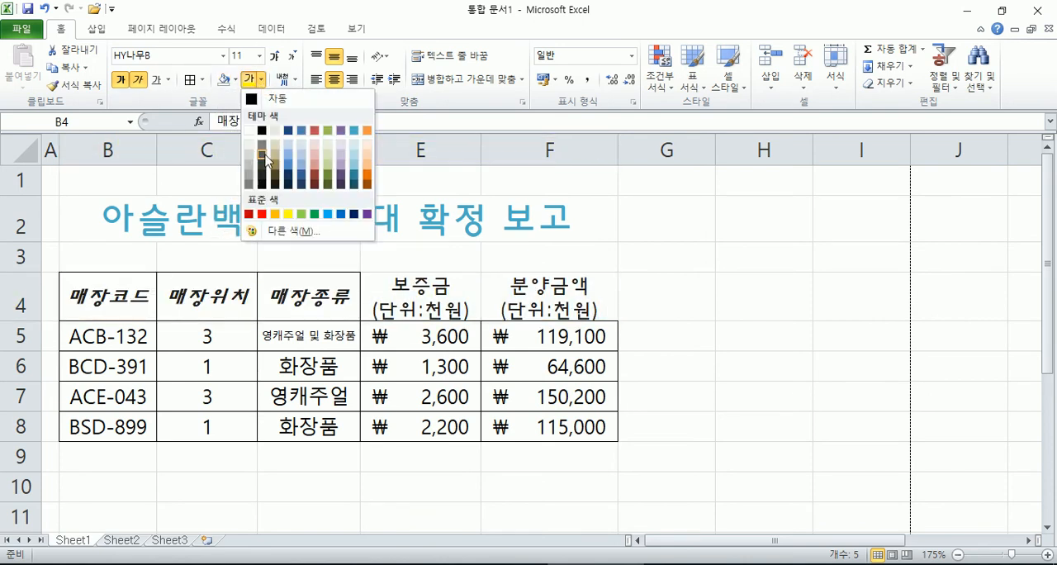
{"action": "left_click", "coordinate": [268, 106]}
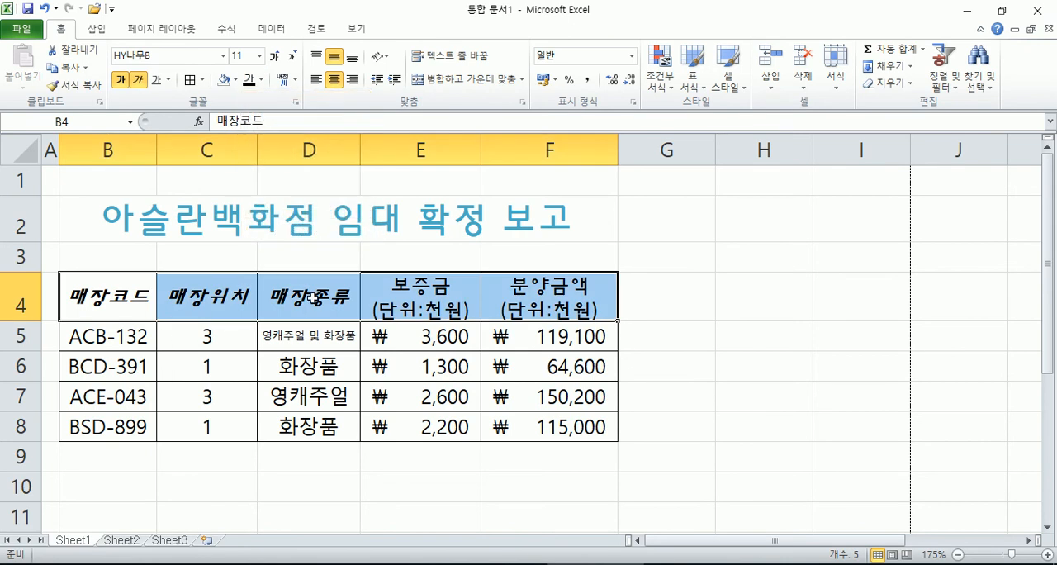
Step: Make the headers B4:F4 bold without italics and apply all borders to them
{"action": "left_click", "coordinate": [138, 80]}
{"action": "left_click", "coordinate": [139, 80]}
{"action": "left_click", "coordinate": [138, 80]}
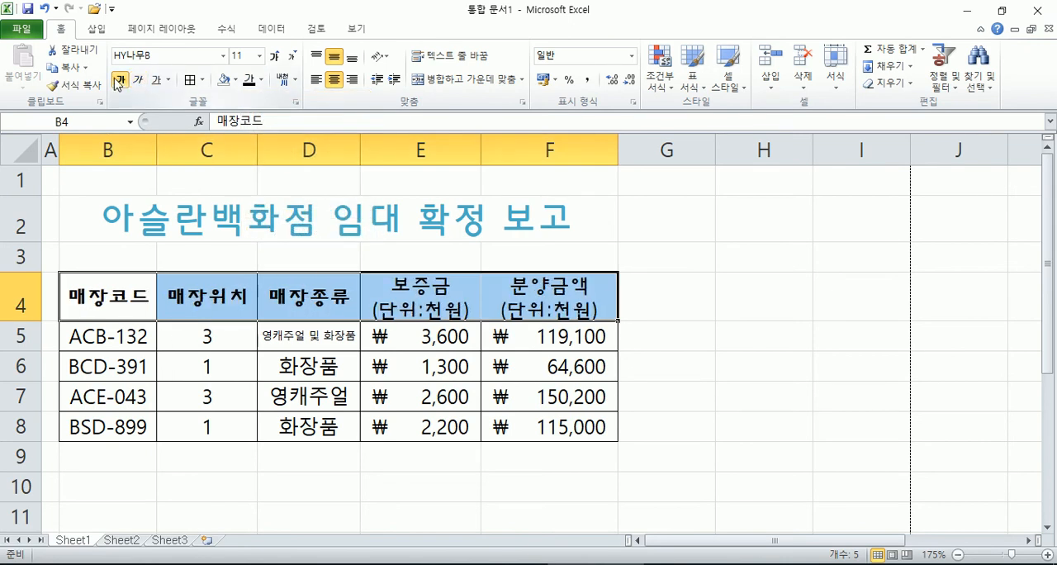
{"action": "left_click", "coordinate": [120, 80]}
{"action": "left_click", "coordinate": [120, 80]}
{"action": "left_click", "coordinate": [120, 80]}
{"action": "left_click", "coordinate": [120, 80]}
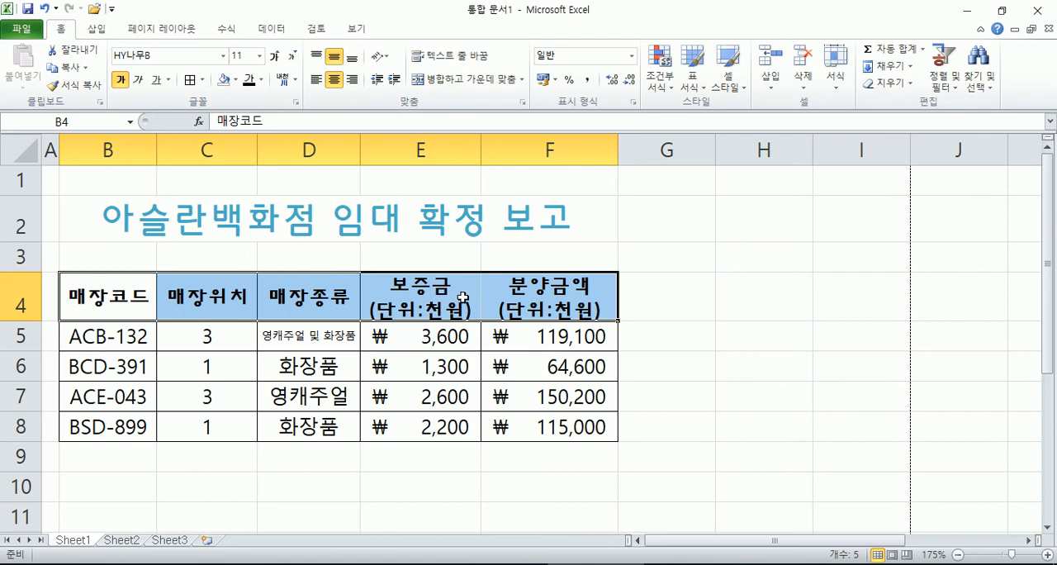
{"action": "left_click", "coordinate": [190, 80]}
{"action": "left_click", "coordinate": [761, 396]}
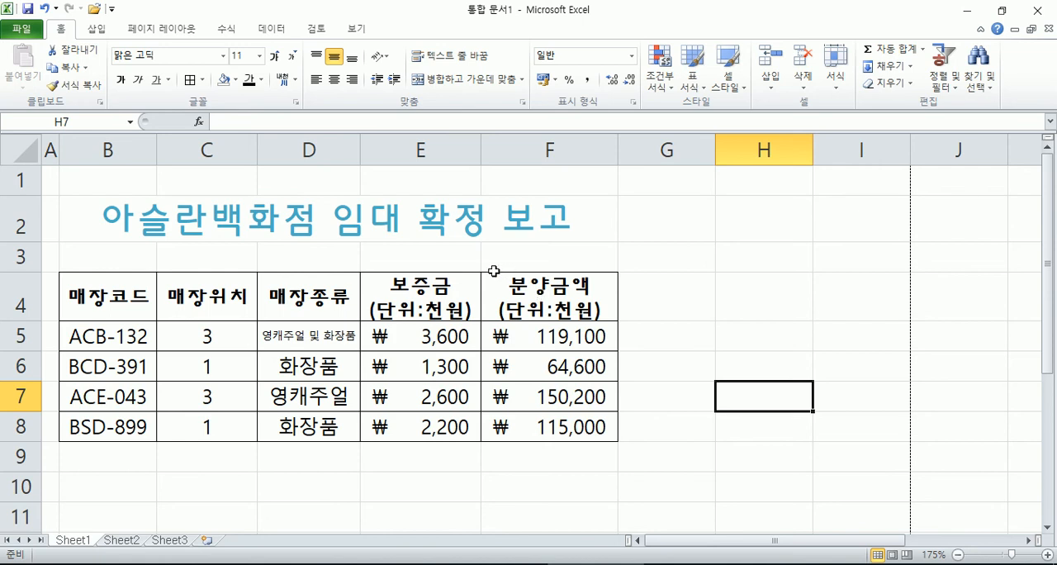
Step: Set the number format of the amounts in E6:F8 to 일반 (General)
{"action": "left_click", "coordinate": [433, 368]}
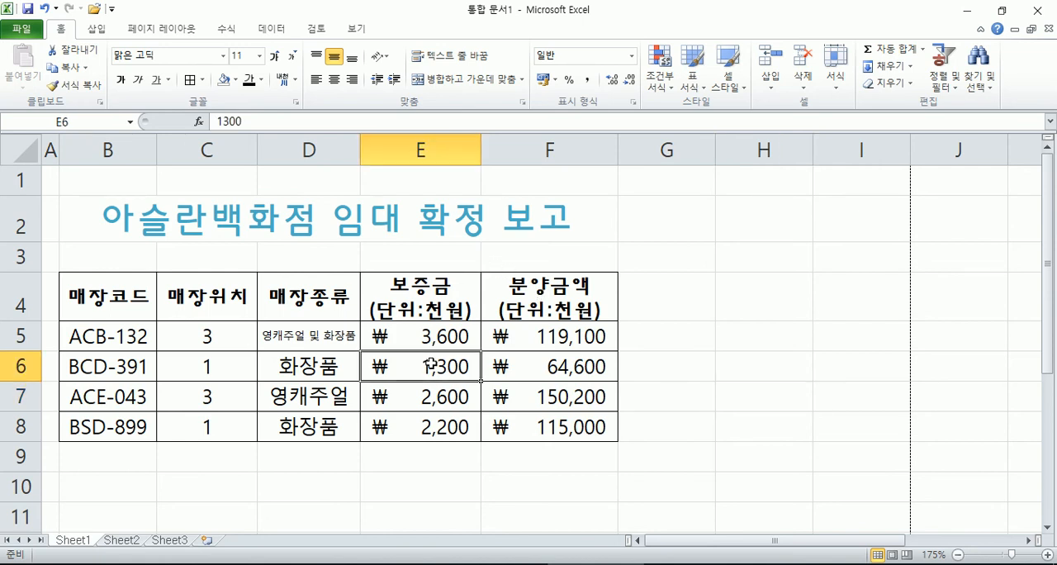
{"action": "left_click_drag", "start_coordinate": [431, 367], "coordinate": [549, 425]}
{"action": "left_click", "coordinate": [630, 59]}
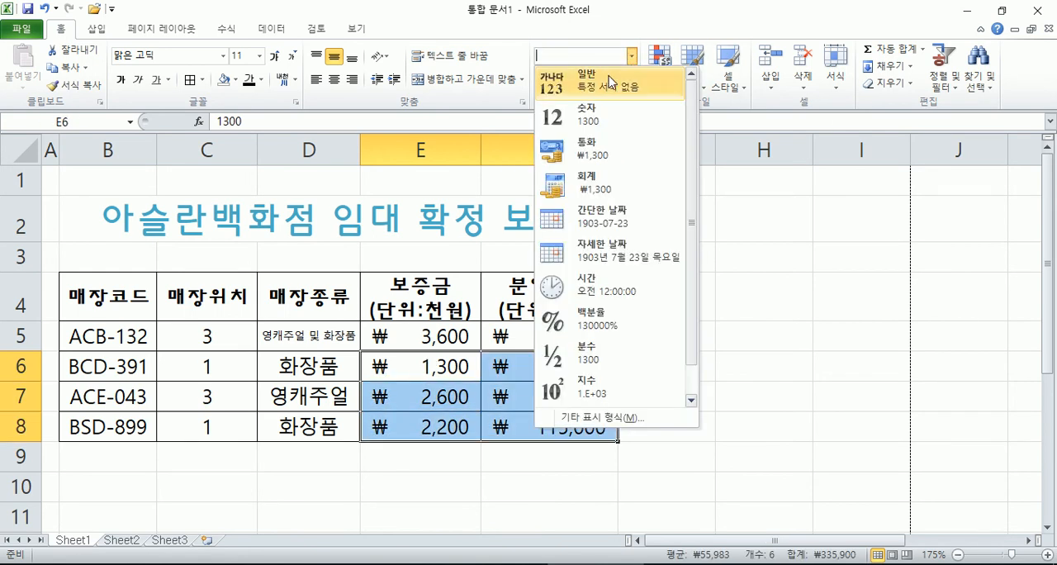
{"action": "left_click", "coordinate": [608, 76]}
{"action": "left_click", "coordinate": [757, 396]}
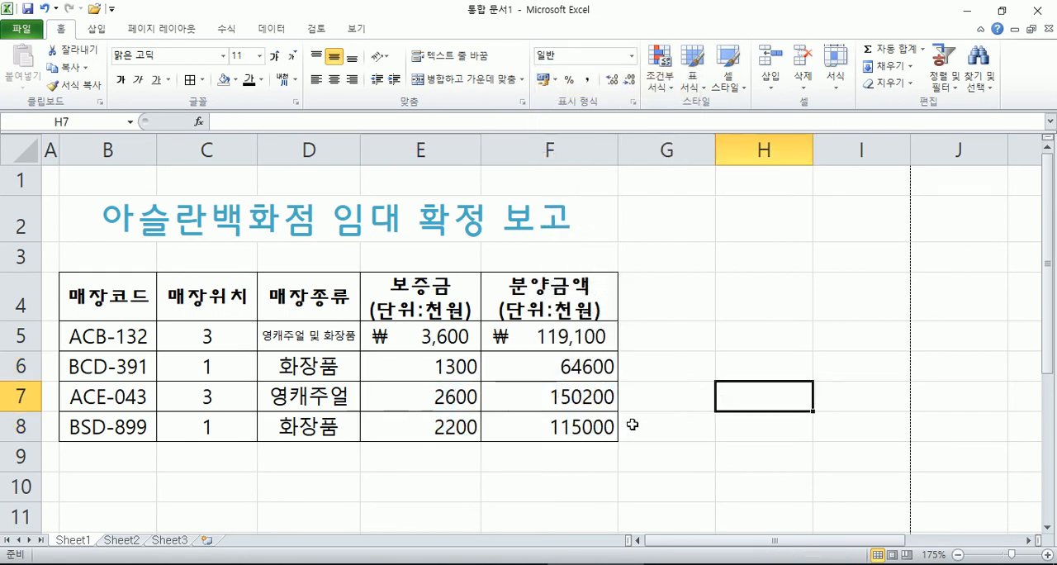
Step: Copy the accounting format of the 보증금 amount in E5 to E6:F8 with Format Painter
{"action": "left_click", "coordinate": [443, 338]}
{"action": "left_click_drag", "start_coordinate": [442, 338], "coordinate": [529, 429]}
{"action": "left_click", "coordinate": [432, 333]}
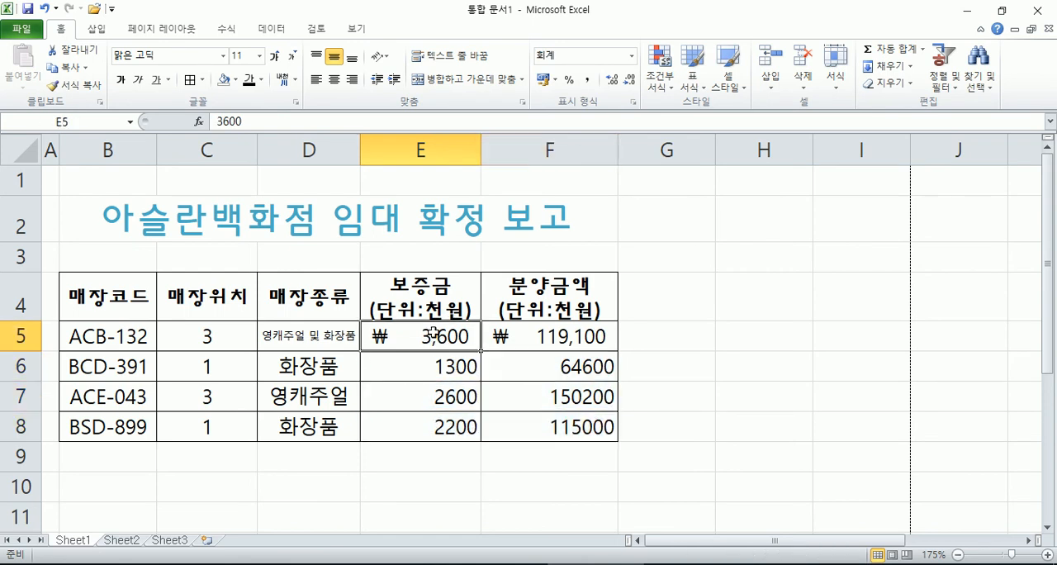
{"action": "left_click", "coordinate": [535, 340]}
{"action": "left_click", "coordinate": [433, 334]}
{"action": "left_click", "coordinate": [517, 333]}
{"action": "left_click", "coordinate": [426, 335]}
{"action": "left_click", "coordinate": [72, 86]}
{"action": "mouse_move", "coordinate": [408, 360]}
{"action": "left_mouse_down"}
{"action": "mouse_move", "coordinate": [541, 407]}
{"action": "mouse_move", "coordinate": [545, 427]}
{"action": "left_mouse_up"}
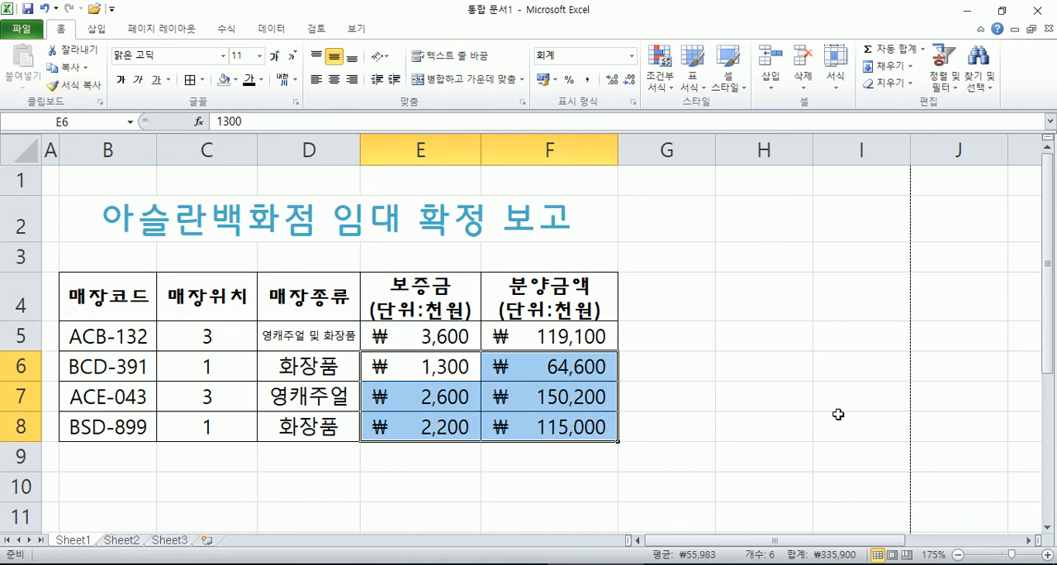
Step: Copy the format of E8 to the empty cells E11:E16 with Format Painter
{"action": "left_click", "coordinate": [447, 427]}
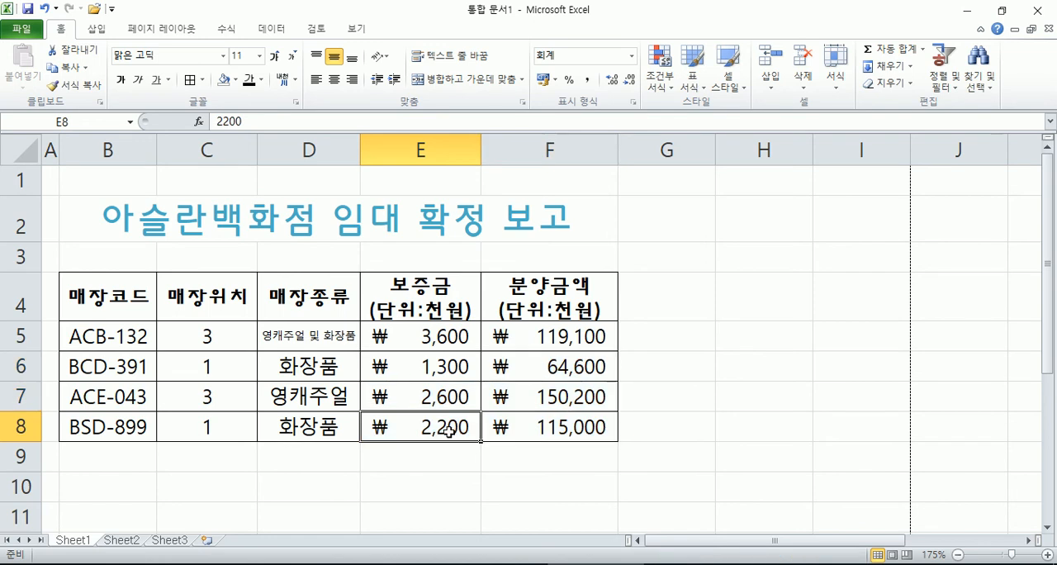
{"action": "scroll", "coordinate": [484, 377], "scroll_direction": "down", "scroll_amount": 2}
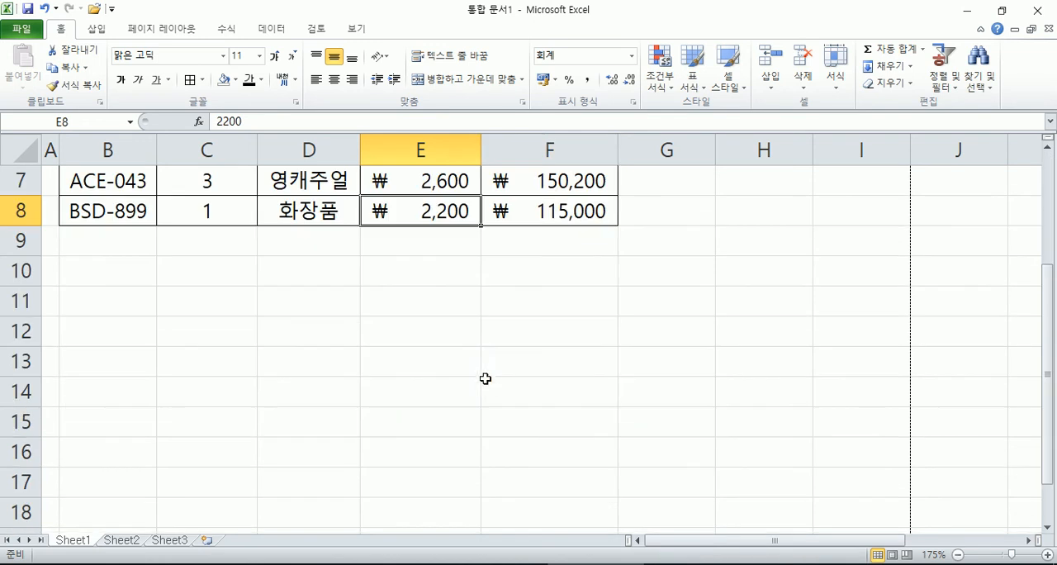
{"action": "left_click", "coordinate": [74, 85]}
{"action": "left_click_drag", "start_coordinate": [413, 285], "coordinate": [431, 460]}
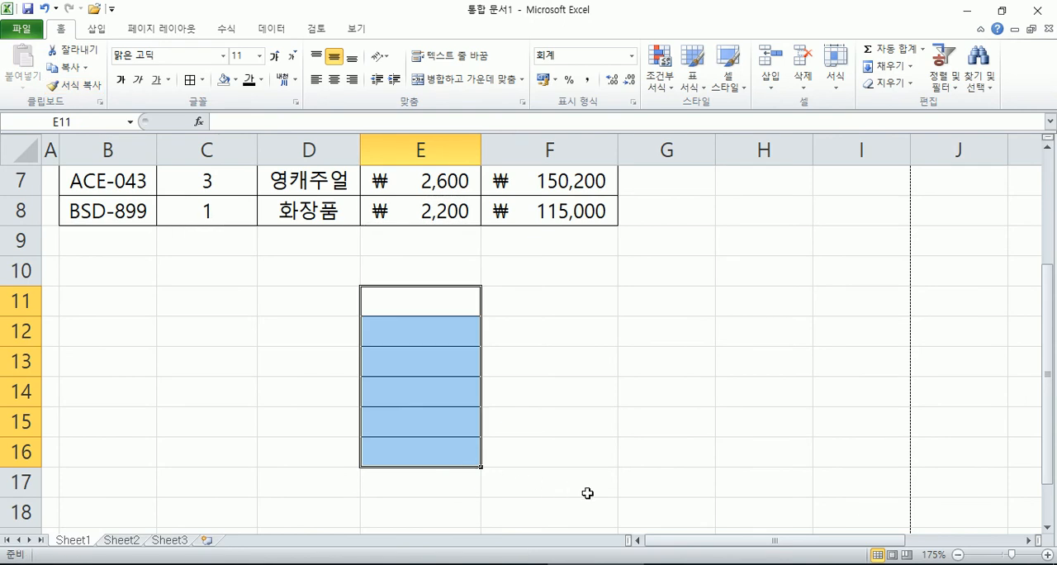
{"action": "left_click", "coordinate": [680, 388]}
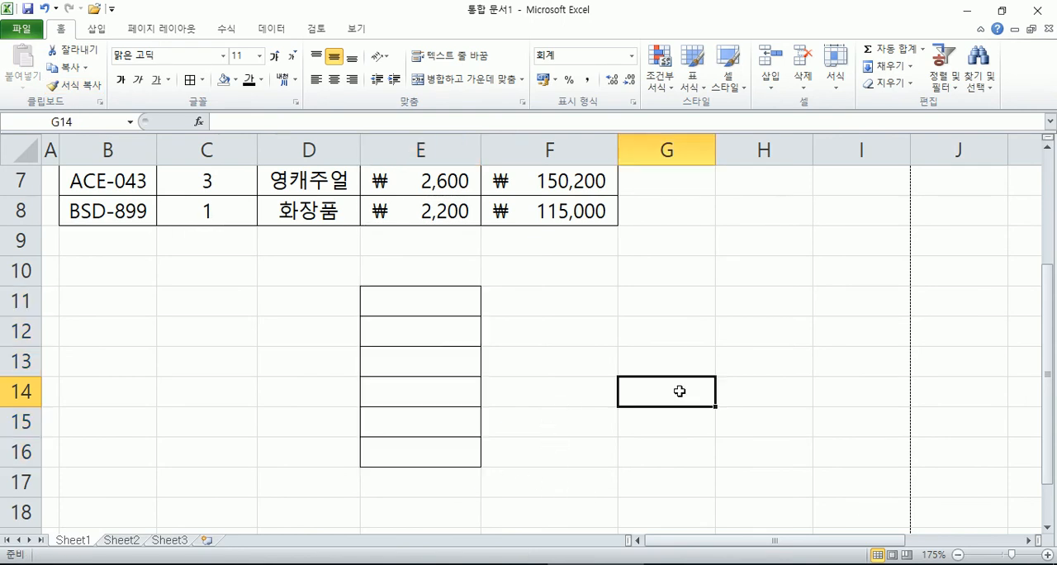
Step: Enter 15000 in E11 and 36000 in E12 to test the copied accounting format
{"action": "left_click", "coordinate": [448, 301]}
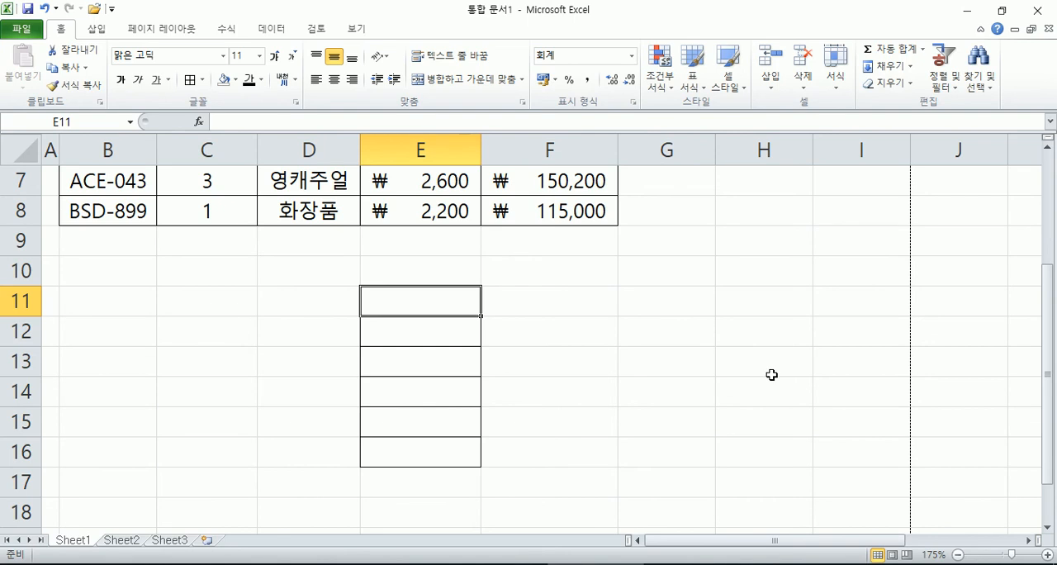
{"action": "type", "text": "15000"}
{"action": "key", "text": "Return"}
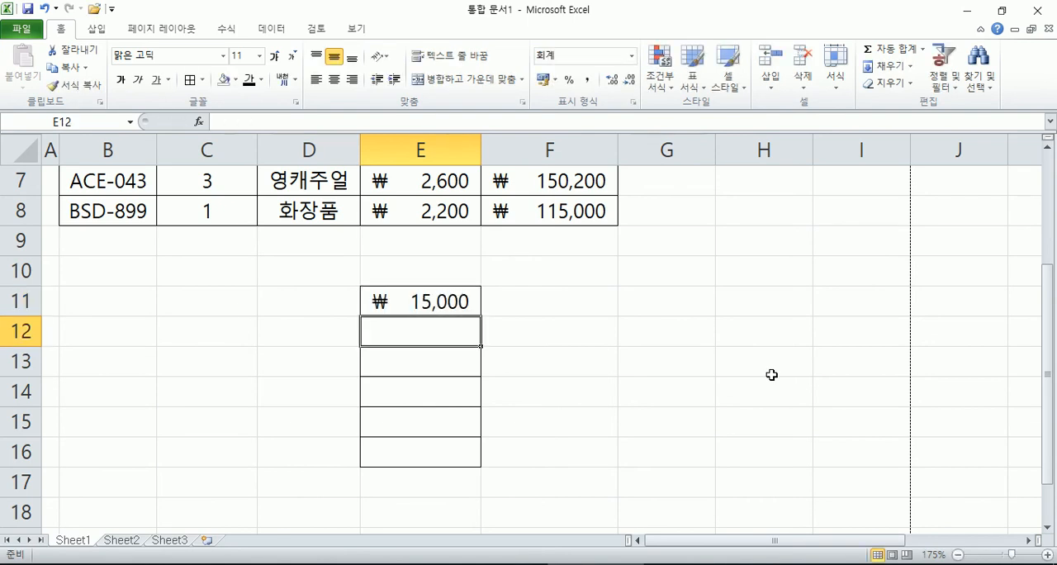
{"action": "type", "text": "36000"}
{"action": "key", "text": "Return"}
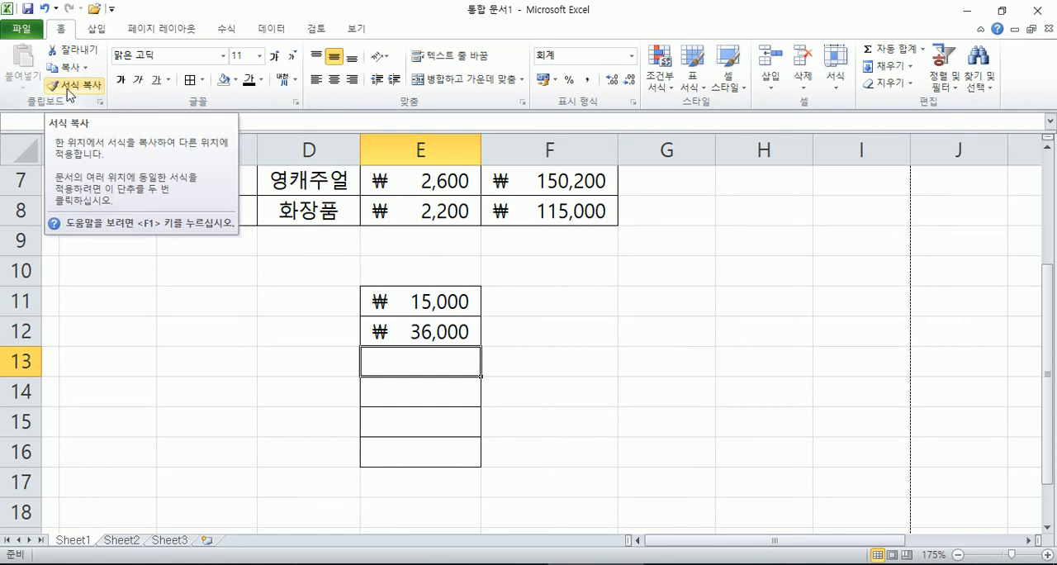
{"action": "left_click", "coordinate": [789, 563]}
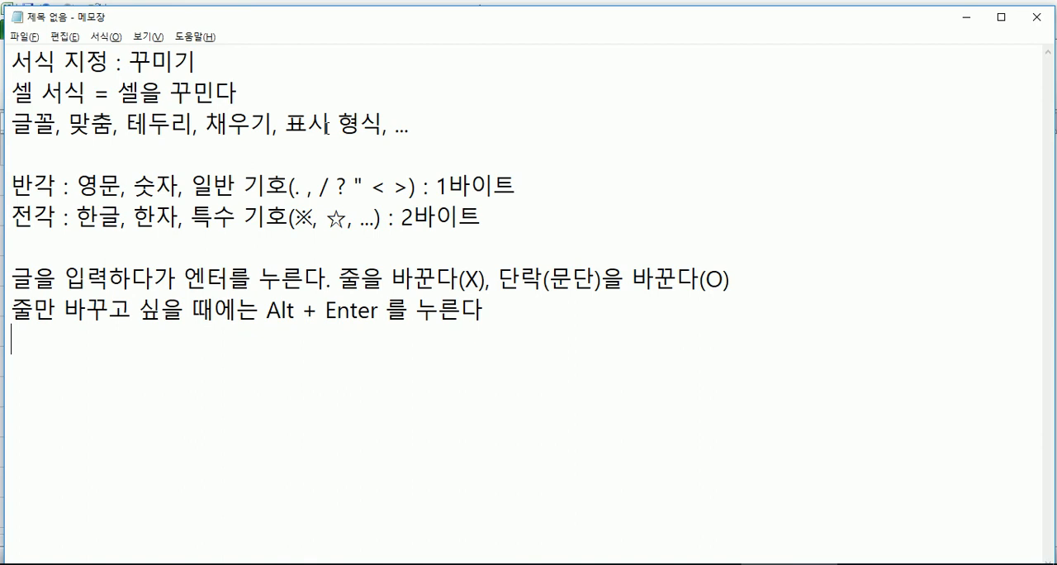
{"action": "key", "text": "alt+Tab"}
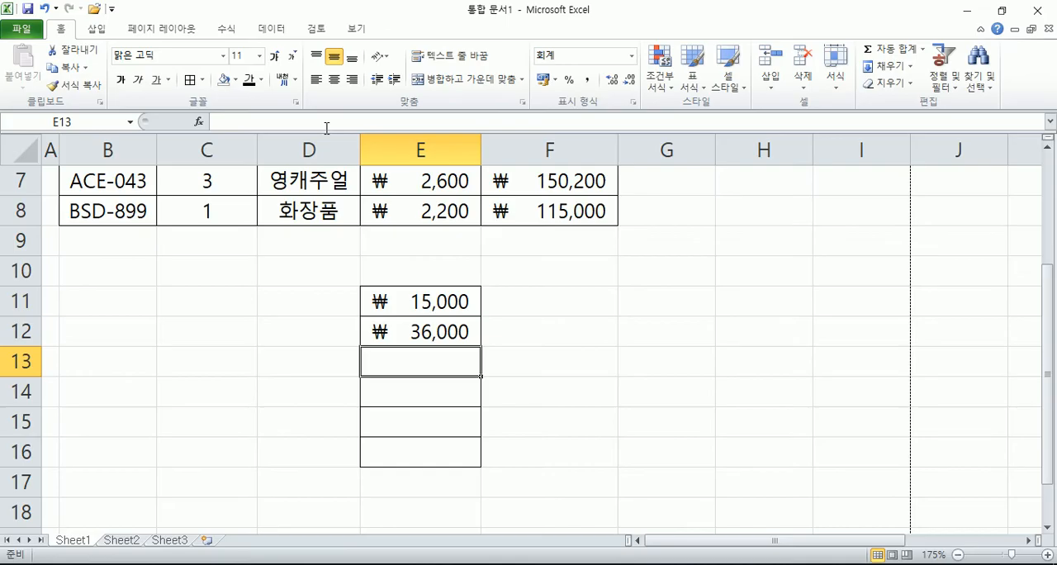
Step: Copy the format of the 화장품 cell D8 to the empty range G11:H15 with Format Painter
{"action": "scroll", "coordinate": [417, 264], "scroll_direction": "up", "scroll_amount": 2}
{"action": "left_click", "coordinate": [306, 398]}
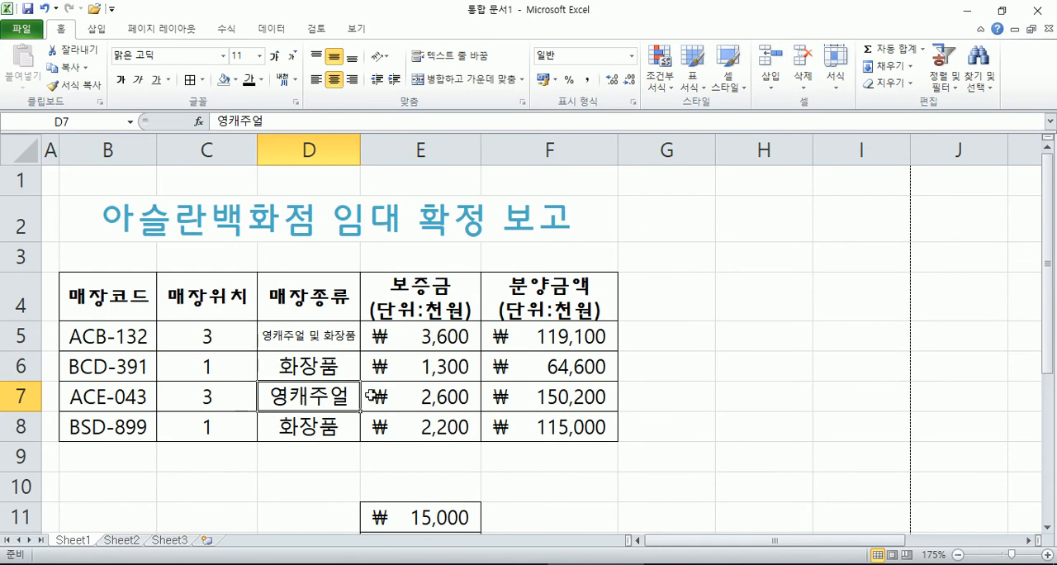
{"action": "scroll", "coordinate": [345, 376], "scroll_direction": "down", "scroll_amount": 2}
{"action": "left_click", "coordinate": [301, 216]}
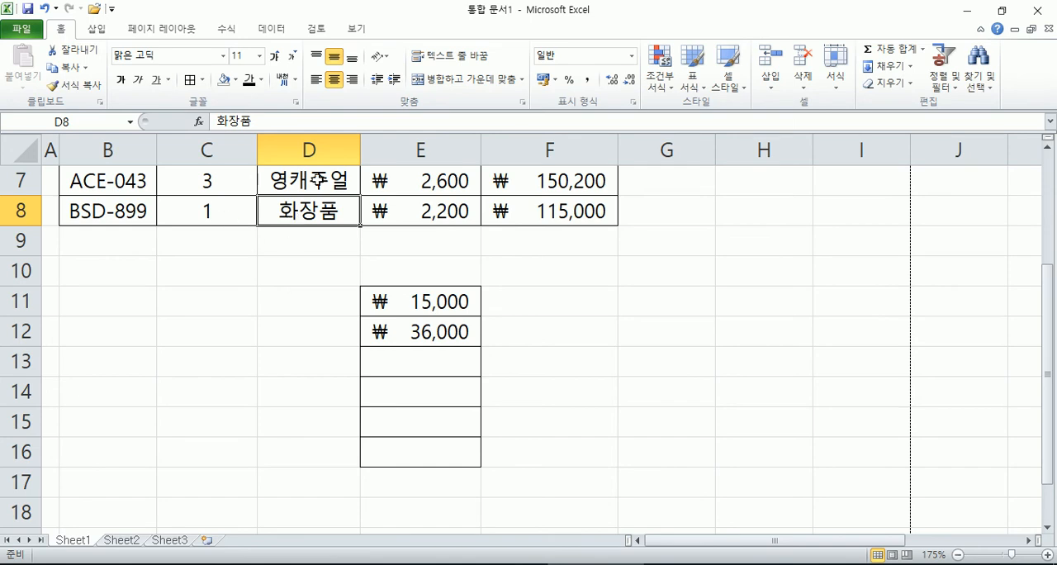
{"action": "left_click", "coordinate": [76, 85]}
{"action": "left_click", "coordinate": [700, 310]}
{"action": "left_click_drag", "start_coordinate": [700, 309], "coordinate": [767, 424]}
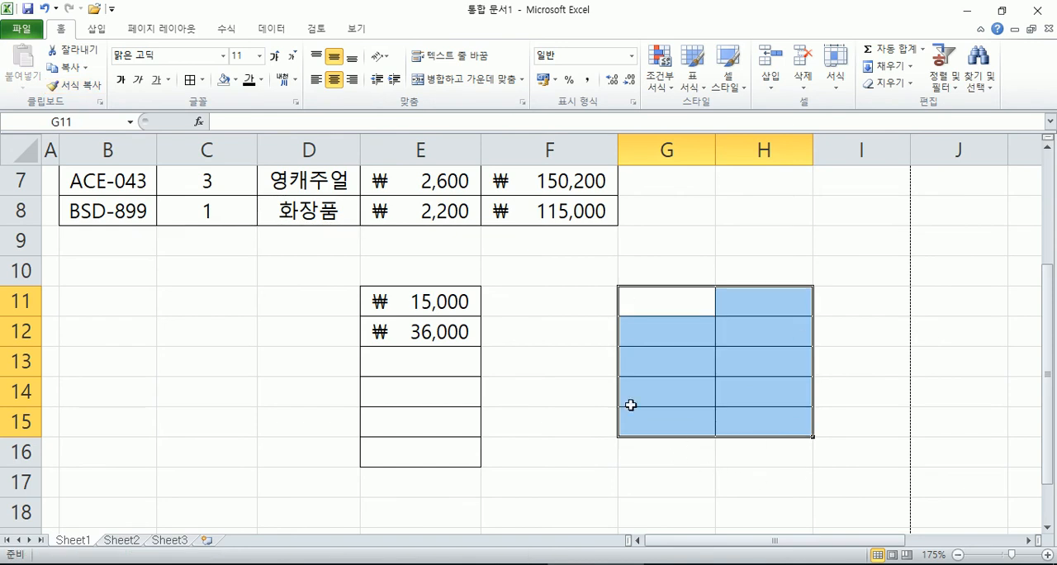
Step: Enter 3 in G11 to test the format copied from the 화장품 cell
{"action": "left_click", "coordinate": [677, 301]}
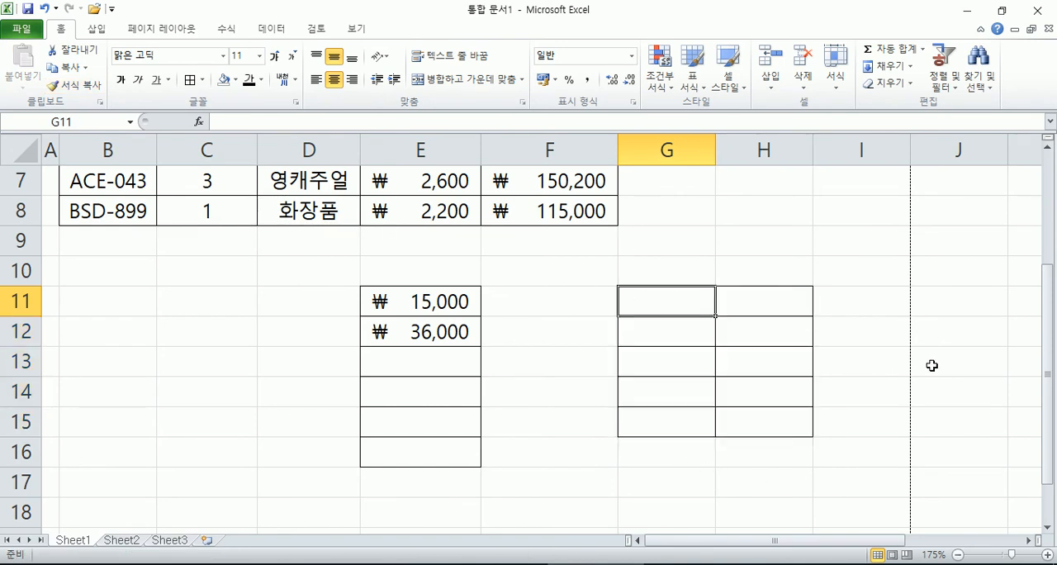
{"action": "type", "text": "3"}
{"action": "key", "text": "Return"}
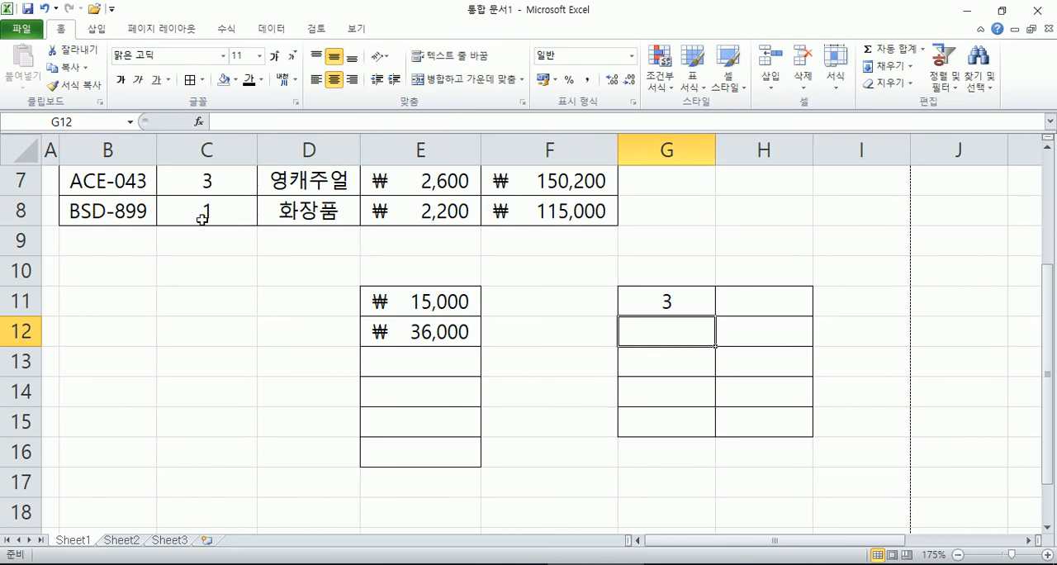
{"action": "left_click", "coordinate": [307, 210]}
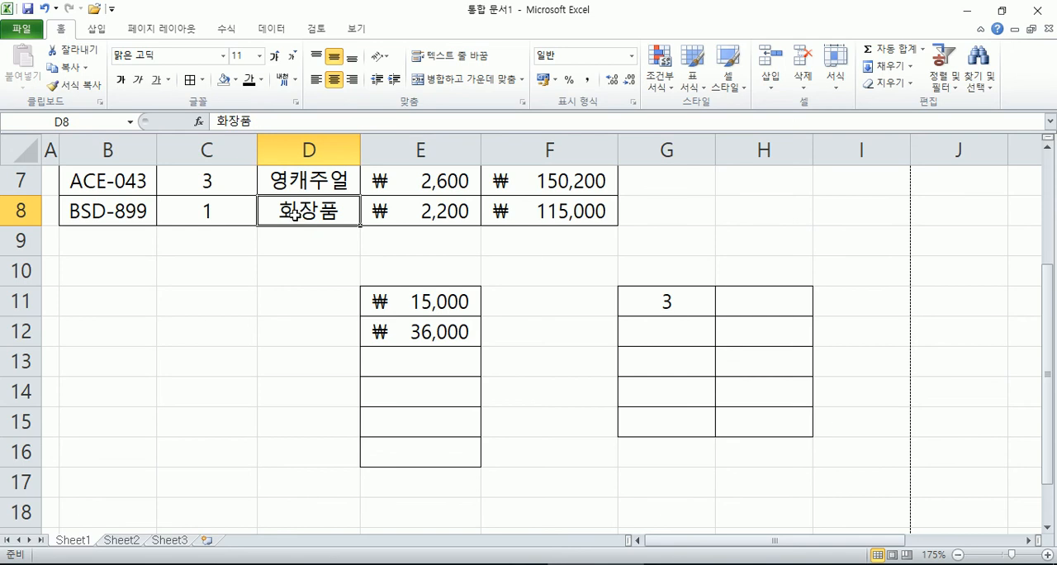
{"action": "type", "text": "1"}
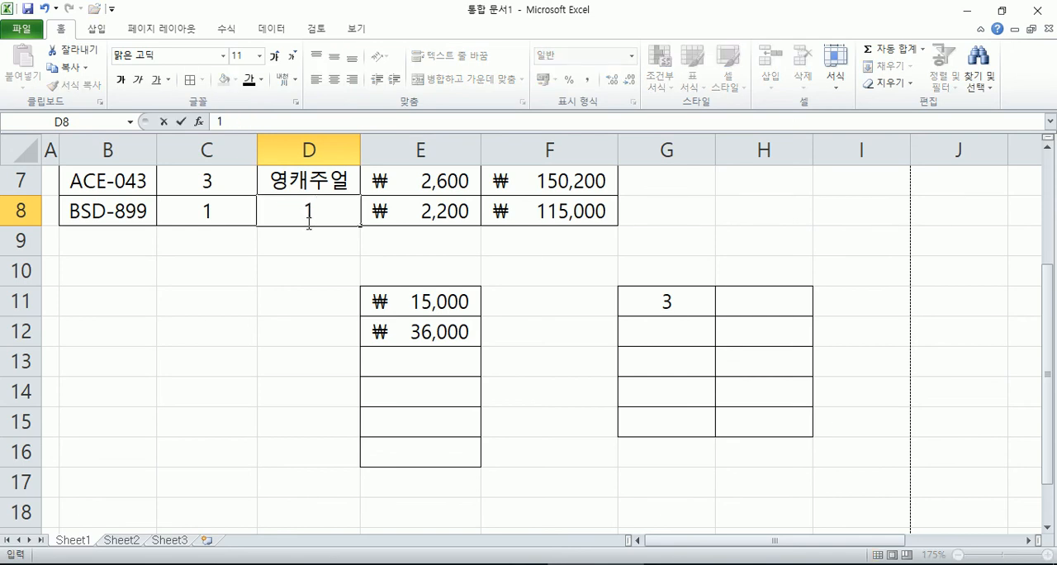
{"action": "key", "text": "Escape"}
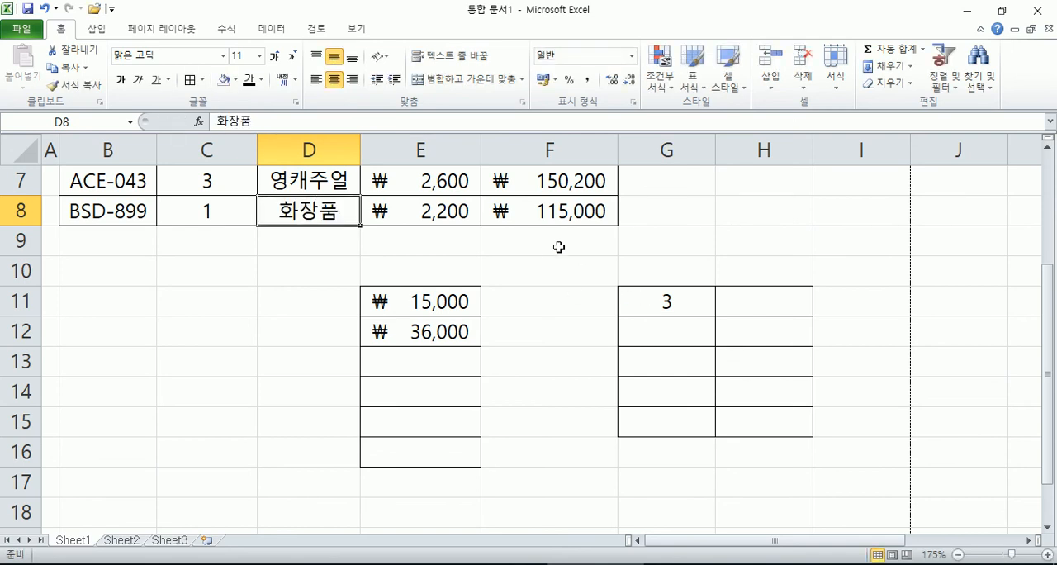
Step: Enter the text ㄴㅇㄹㄴㅇ in E11 to test how the accounting-formatted cell handles text
{"action": "left_click", "coordinate": [544, 213]}
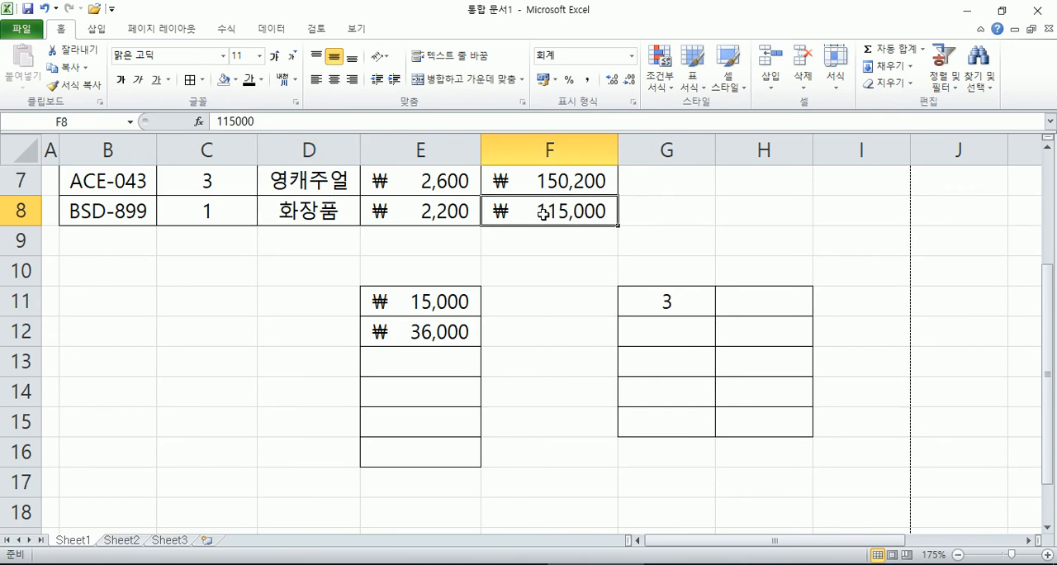
{"action": "left_click", "coordinate": [444, 297]}
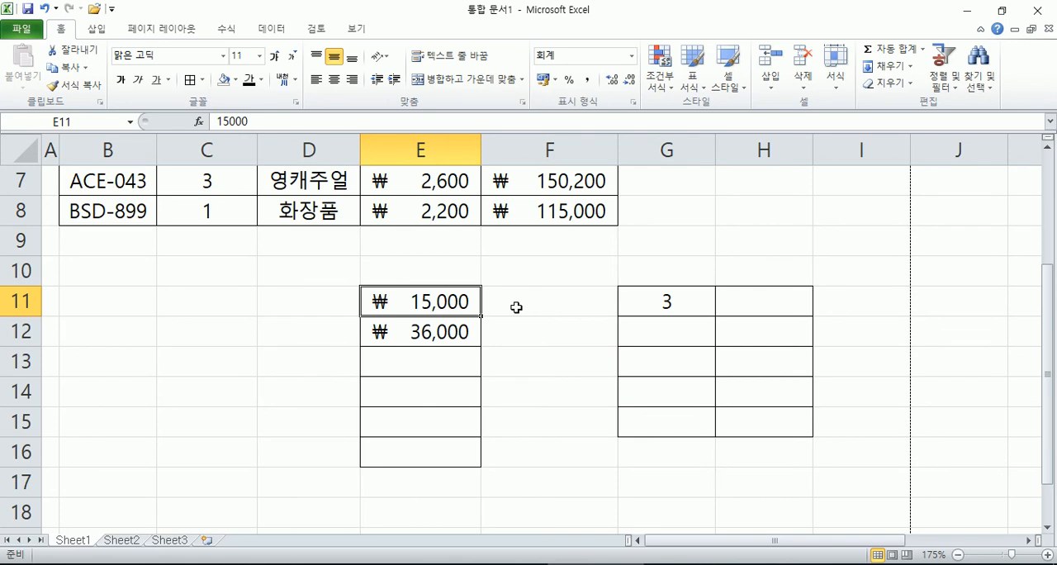
{"action": "type", "text": "ㄴㅇㄹㄴㅇㄹ"}
{"action": "key", "text": "BackSpace"}
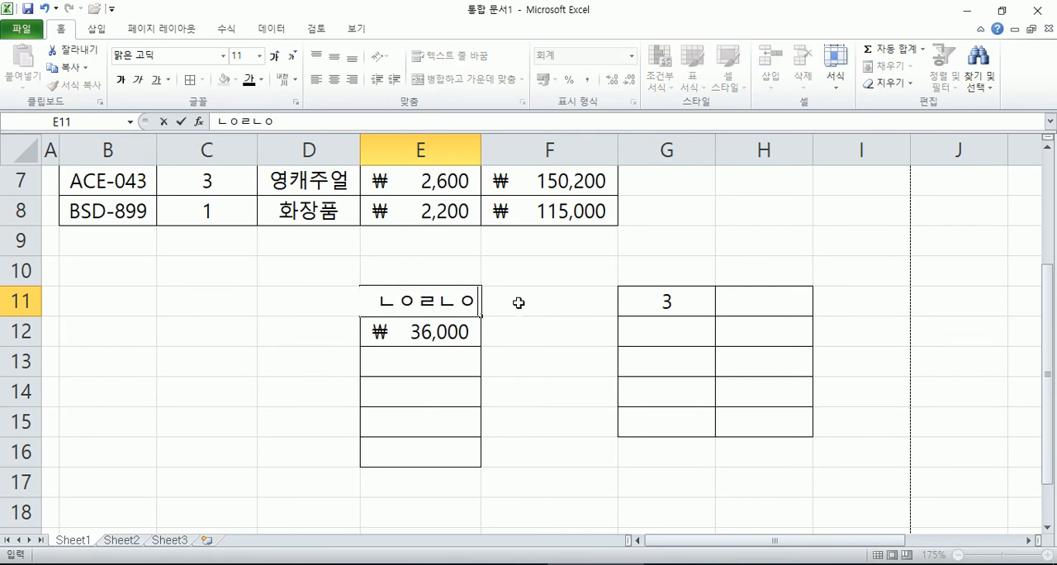
{"action": "key", "text": "Return"}
{"action": "key", "text": "Up"}
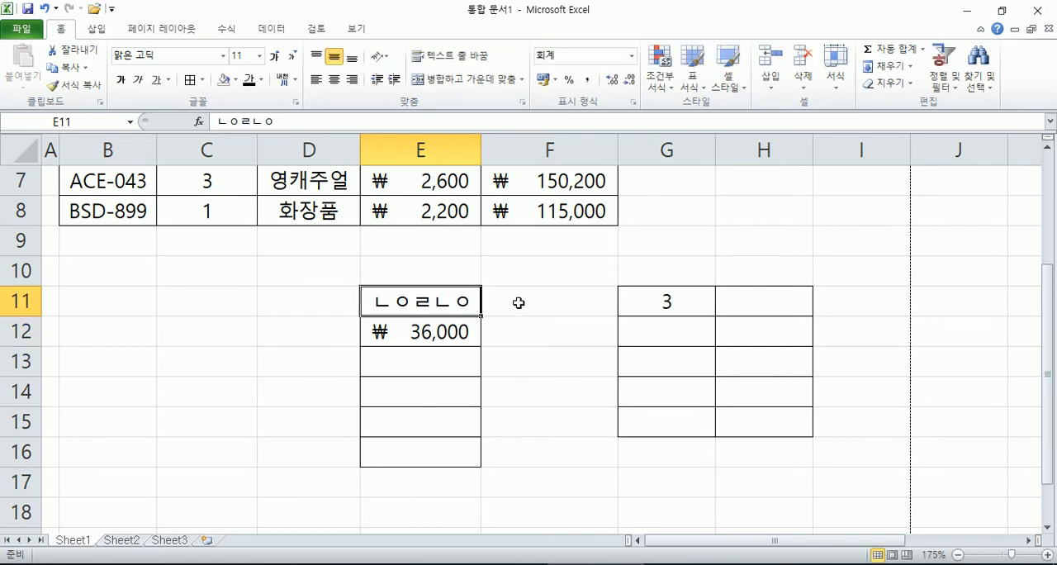
Step: Replace the text in E11 with the number 131131 to test the accounting format
{"action": "key", "text": "F2"}
{"action": "key", "text": "BackSpace"}
{"action": "key", "text": "BackSpace"}
{"action": "key", "text": "Return"}
{"action": "key", "text": "Up"}
{"action": "type", "text": "131131"}
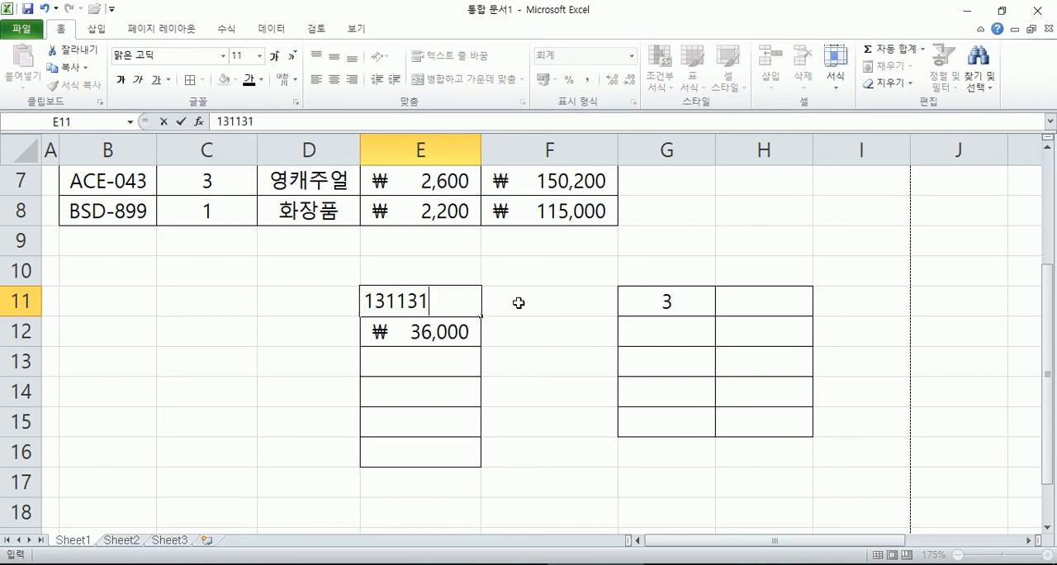
{"action": "key", "text": "Return"}
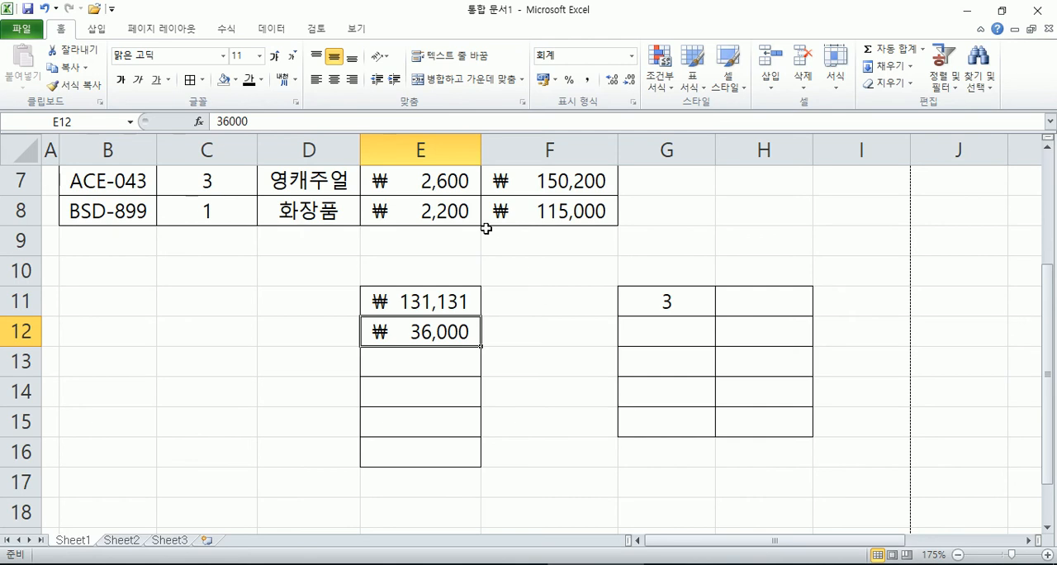
Step: Delete only the contents of E11:H17, keeping the copied borders and number formats
{"action": "left_click", "coordinate": [549, 211]}
{"action": "scroll", "coordinate": [552, 248], "scroll_direction": "up", "scroll_amount": 2}
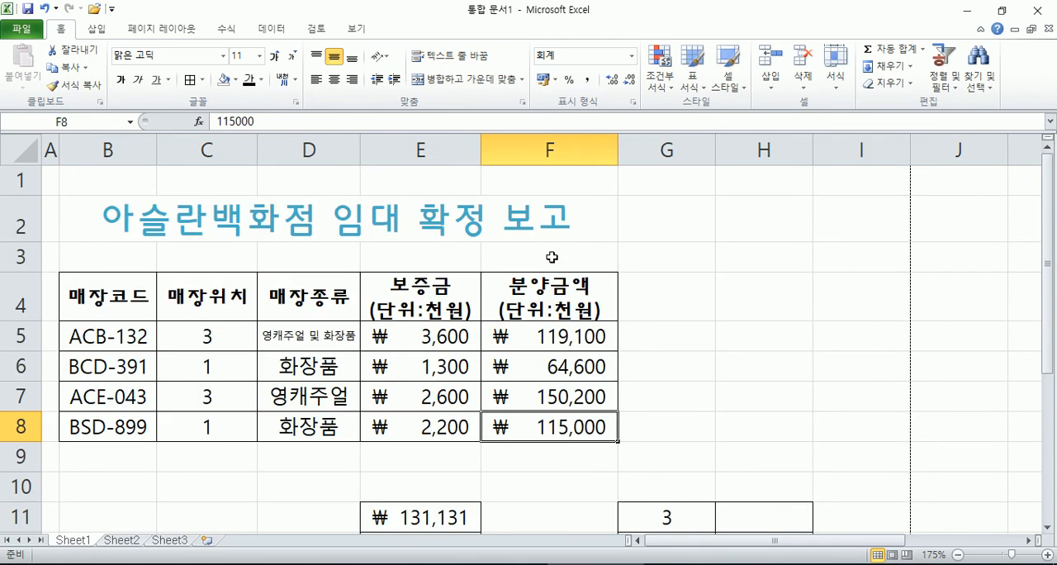
{"action": "scroll", "coordinate": [551, 257], "scroll_direction": "down", "scroll_amount": 1}
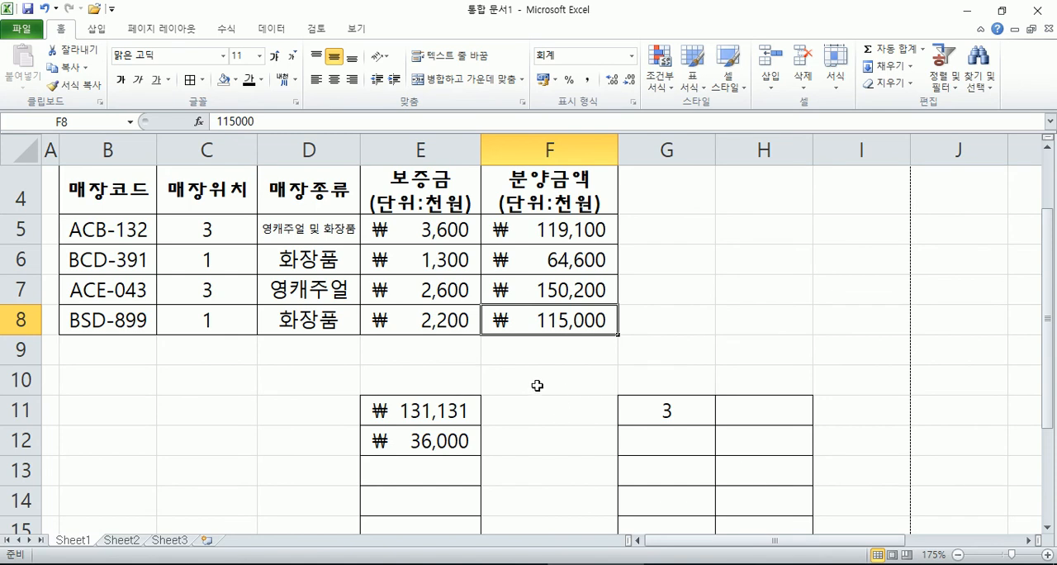
{"action": "left_click", "coordinate": [311, 379]}
{"action": "scroll", "coordinate": [346, 380], "scroll_direction": "down", "scroll_amount": 2}
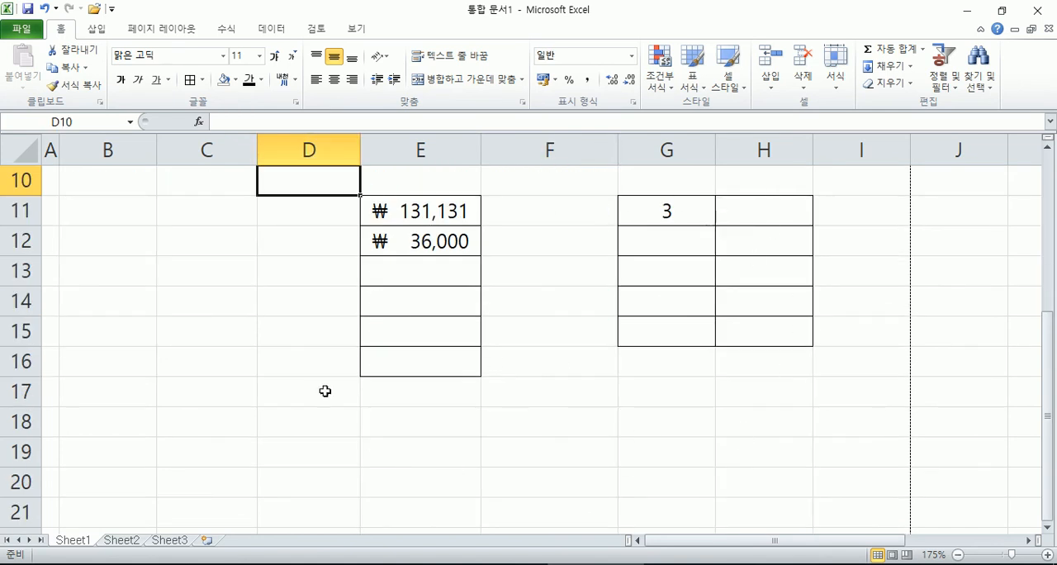
{"action": "left_click_drag", "start_coordinate": [405, 217], "coordinate": [767, 389]}
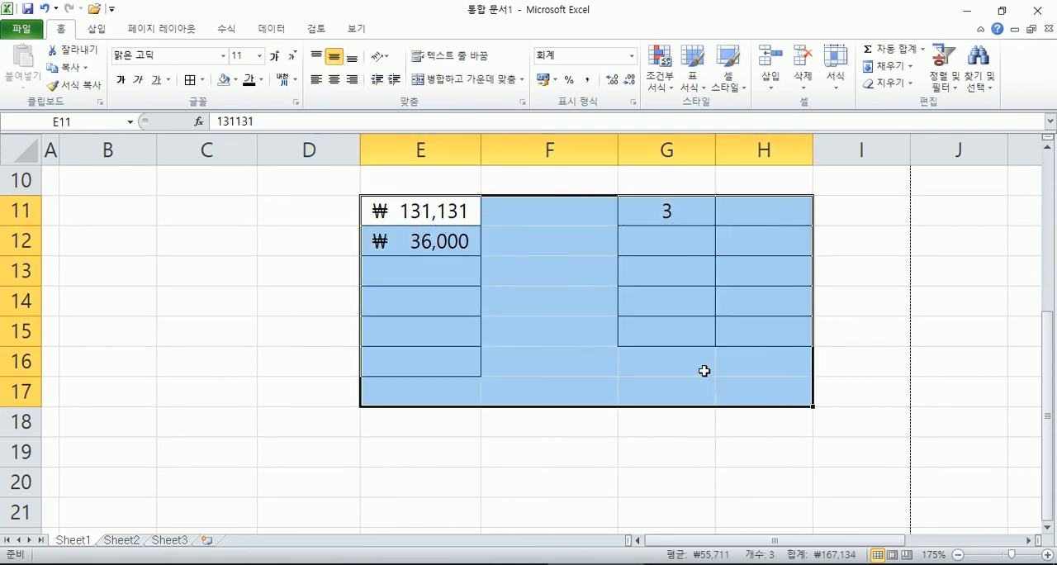
{"action": "key", "text": "Delete"}
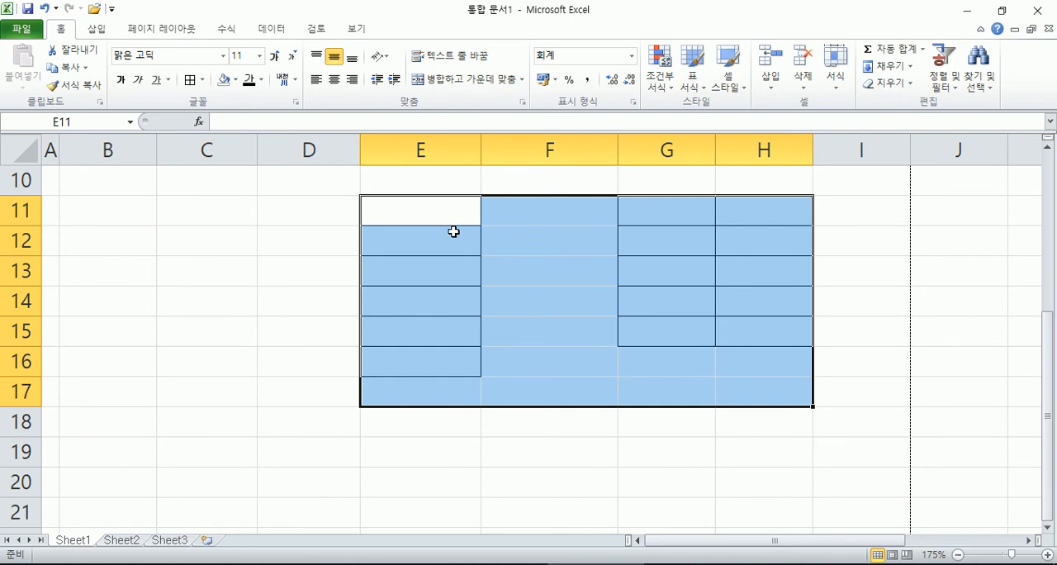
Step: Enter 111111 in the emptied cell E11 to check whether its accounting format remains
{"action": "left_click", "coordinate": [427, 211]}
{"action": "type", "text": "111111"}
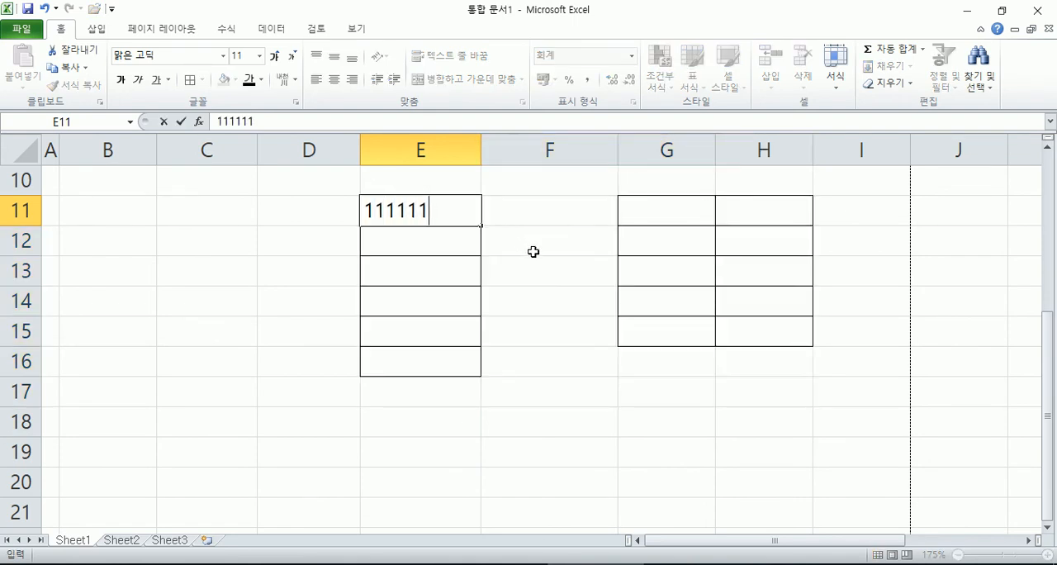
{"action": "key", "text": "Return"}
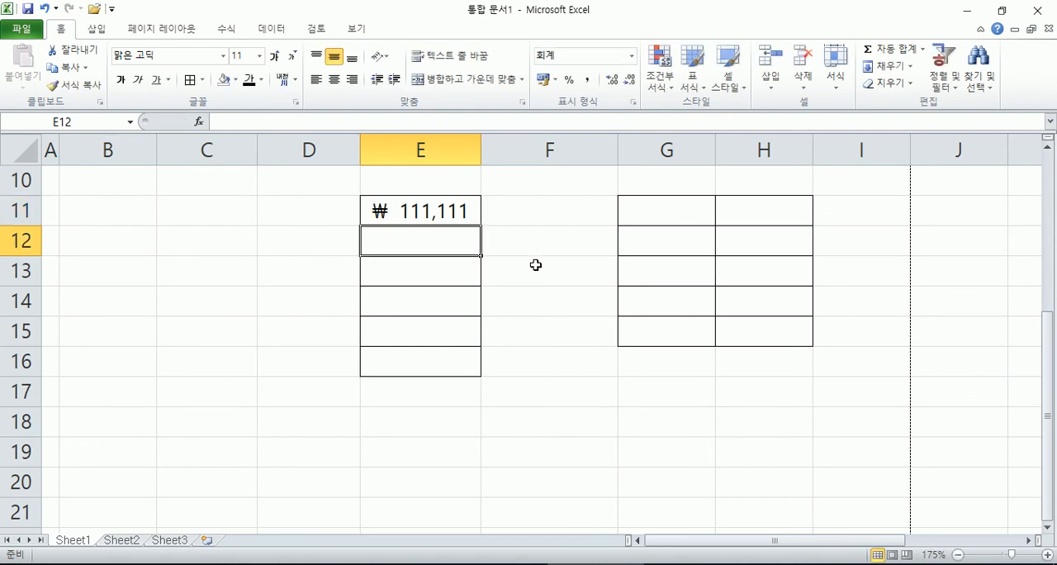
Step: Enter the sample text ㅂㅈㄷㅂㅈㄷ in the unformatted cell C11
{"action": "left_click", "coordinate": [20, 209]}
{"action": "left_click_drag", "start_coordinate": [20, 209], "coordinate": [27, 430]}
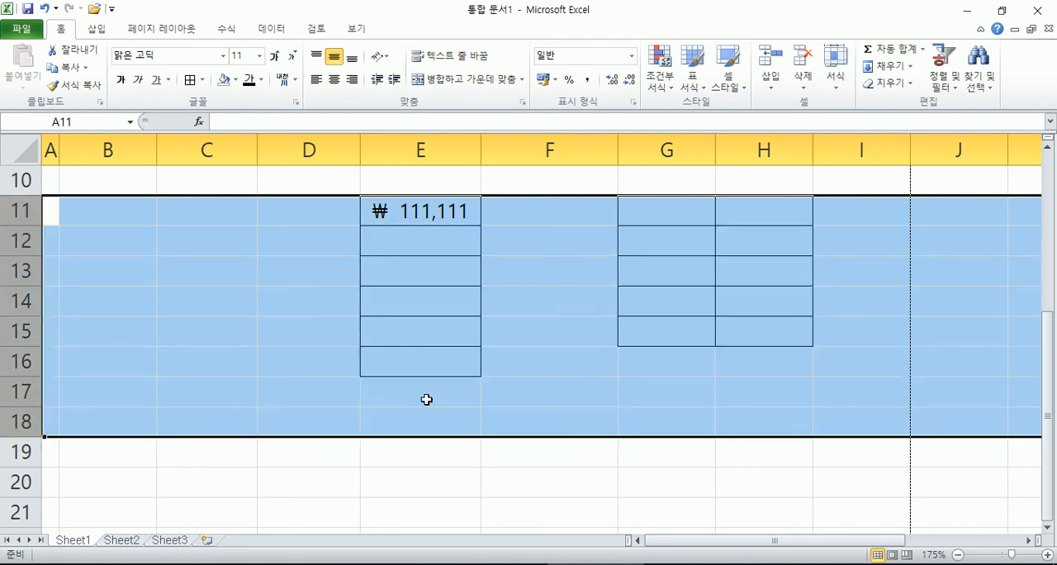
{"action": "left_click", "coordinate": [229, 207]}
{"action": "type", "text": "ㅂㅈㄷㅂㅈㄷ"}
{"action": "key", "text": "Return"}
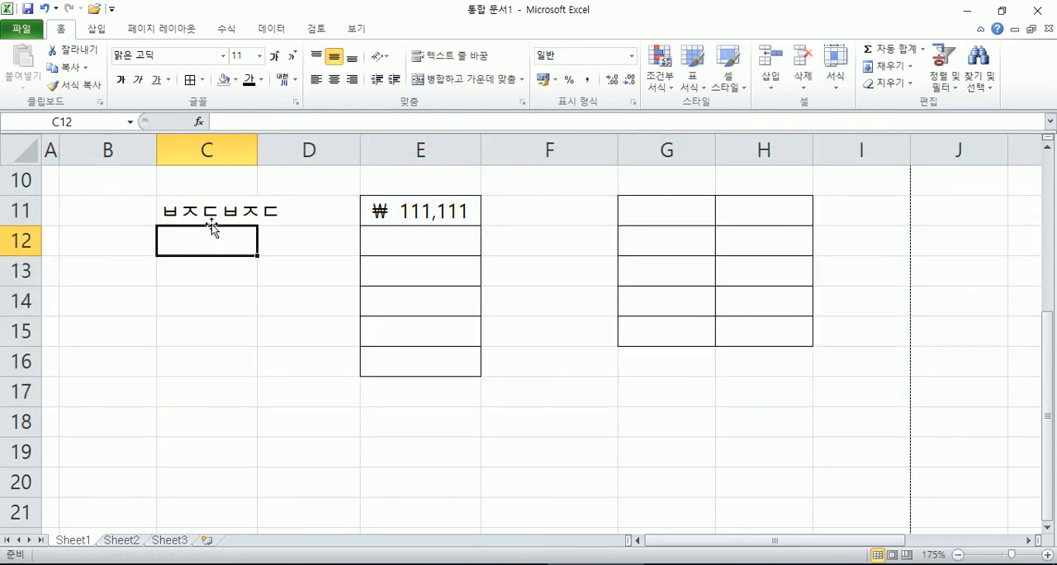
Step: Compare selecting entire rows 11 to 17 with selecting only the formatted ranges E11:E16 and G11:H15
{"action": "left_click", "coordinate": [211, 219]}
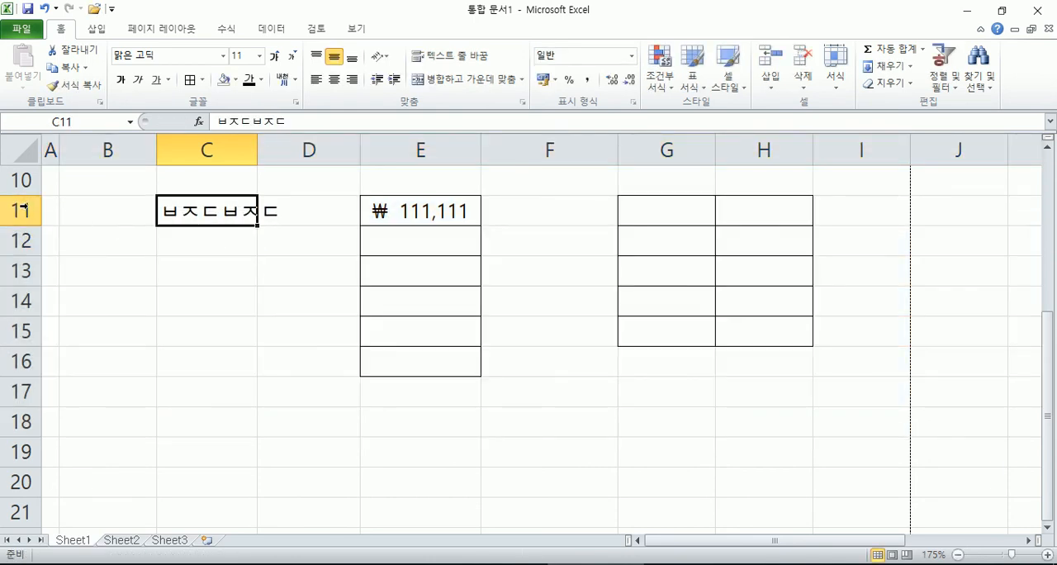
{"action": "left_click_drag", "start_coordinate": [25, 207], "coordinate": [20, 310]}
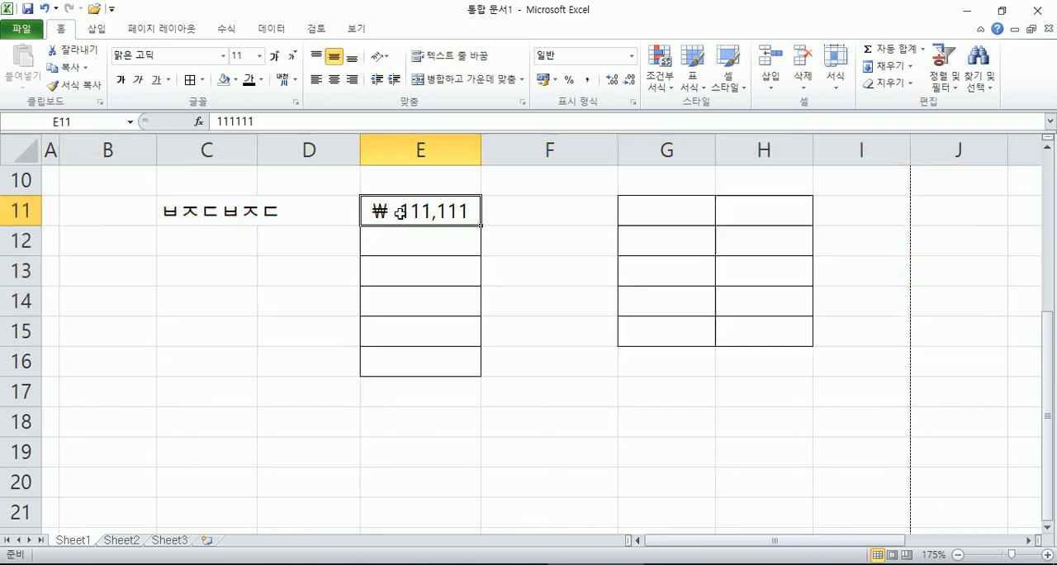
{"action": "left_click_drag", "start_coordinate": [412, 212], "coordinate": [438, 363]}
{"action": "left_click_drag", "start_coordinate": [702, 220], "coordinate": [749, 338]}
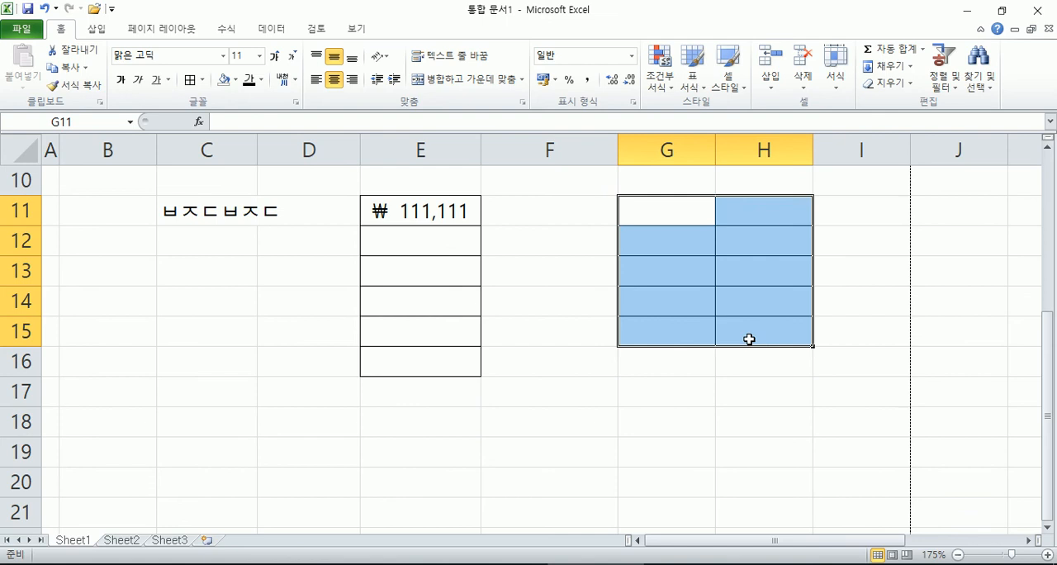
{"action": "left_click", "coordinate": [419, 216]}
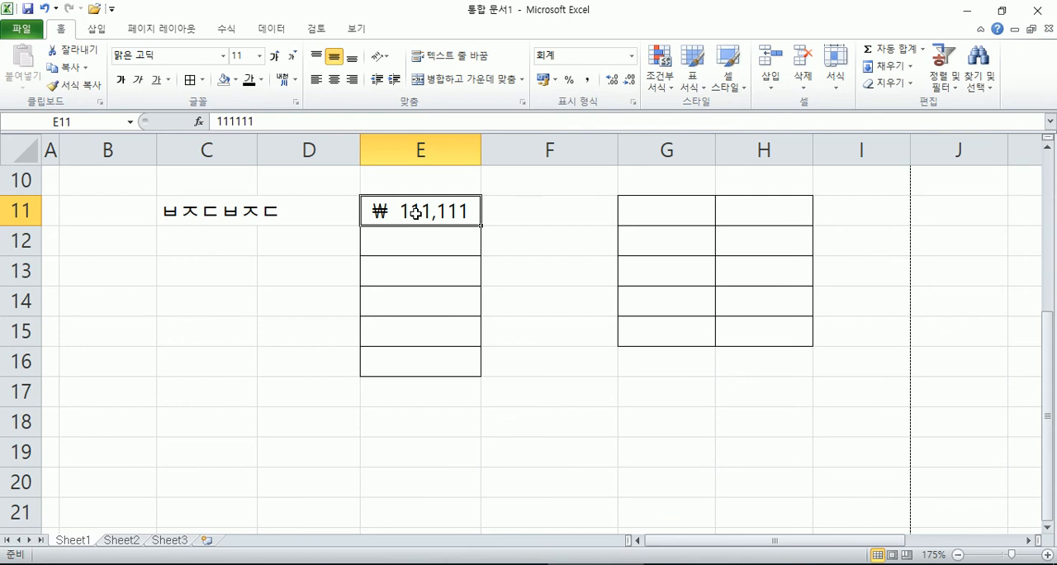
{"action": "left_click", "coordinate": [21, 211]}
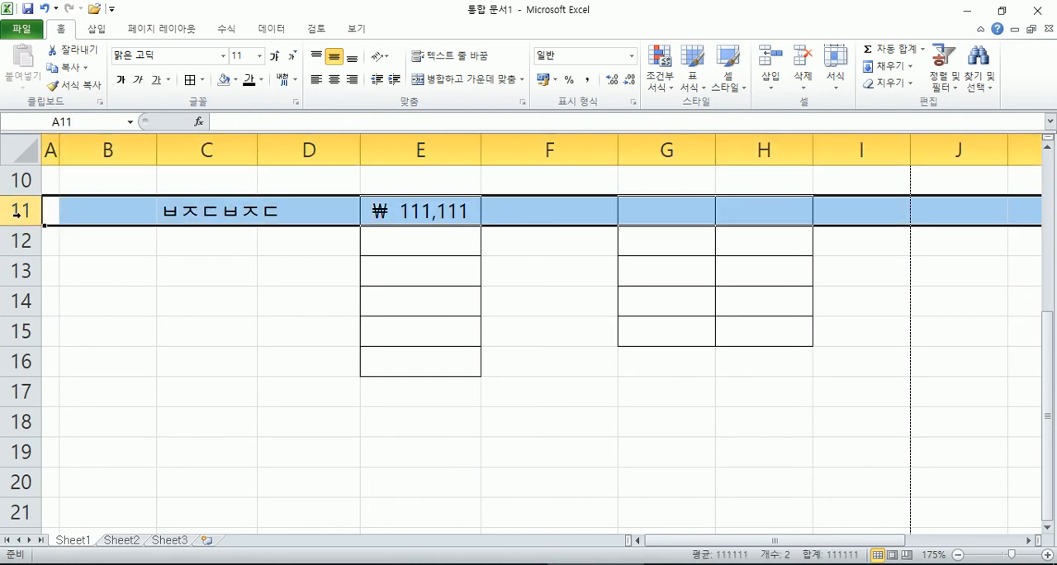
{"action": "left_click_drag", "start_coordinate": [15, 211], "coordinate": [10, 266]}
{"action": "left_click_drag", "start_coordinate": [15, 362], "coordinate": [15, 391]}
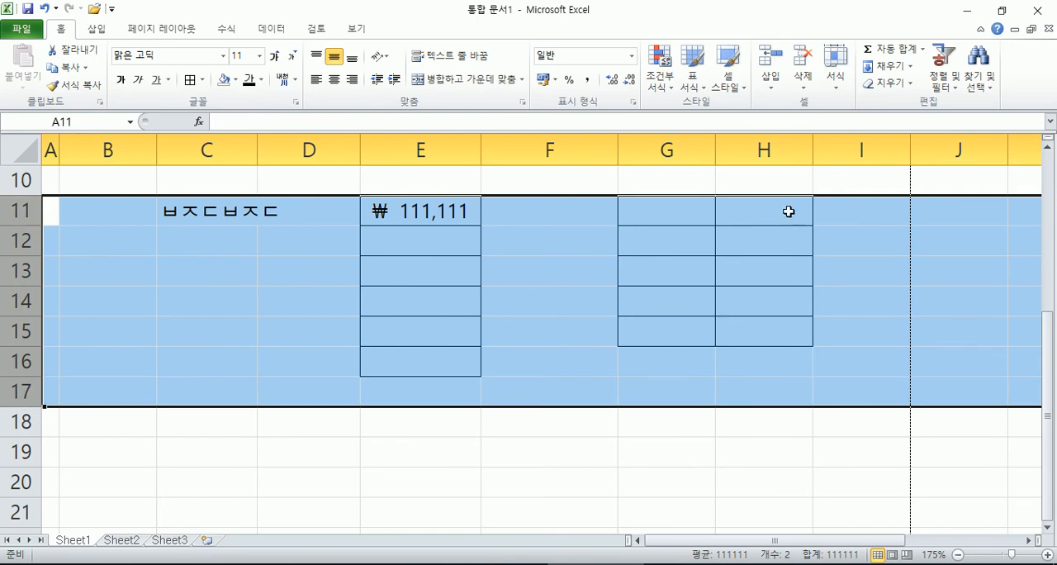
{"action": "left_click_drag", "start_coordinate": [418, 217], "coordinate": [742, 353]}
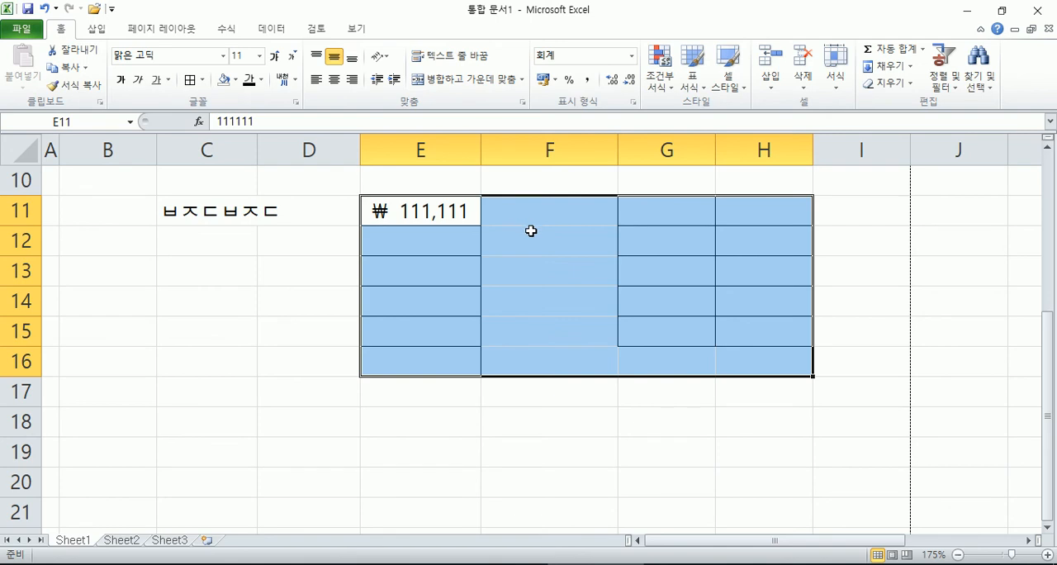
{"action": "left_click_drag", "start_coordinate": [22, 212], "coordinate": [19, 366]}
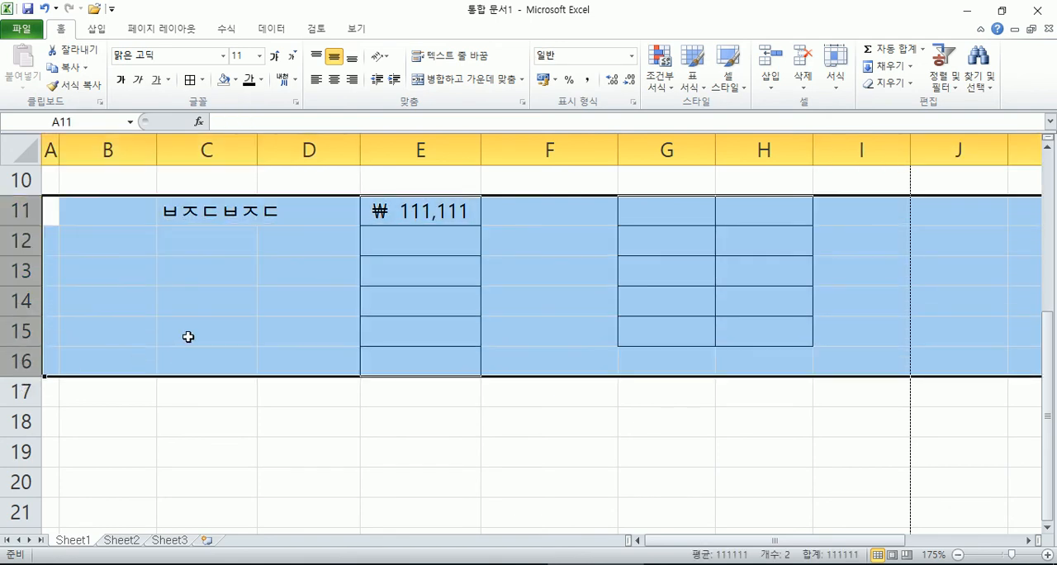
{"action": "left_click", "coordinate": [208, 216]}
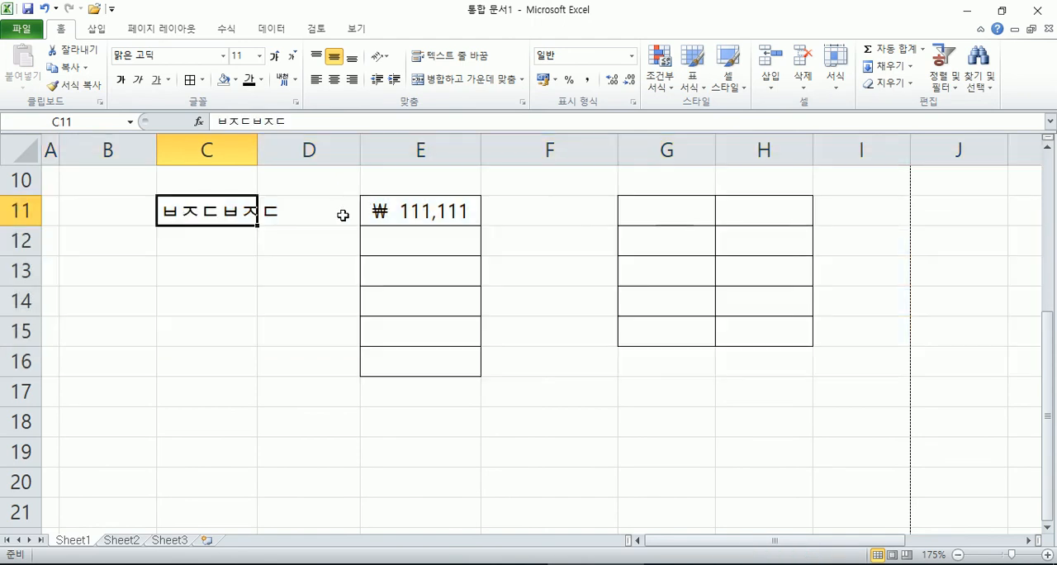
Step: Clear everything, both contents and formats, from E11:E16
{"action": "left_click_drag", "start_coordinate": [410, 212], "coordinate": [422, 361]}
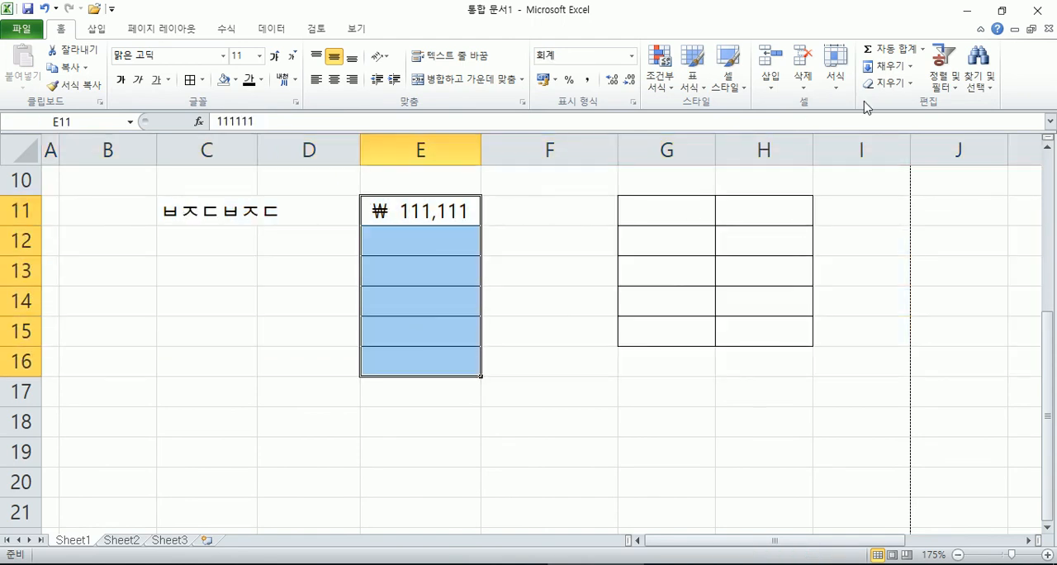
{"action": "left_click", "coordinate": [899, 86]}
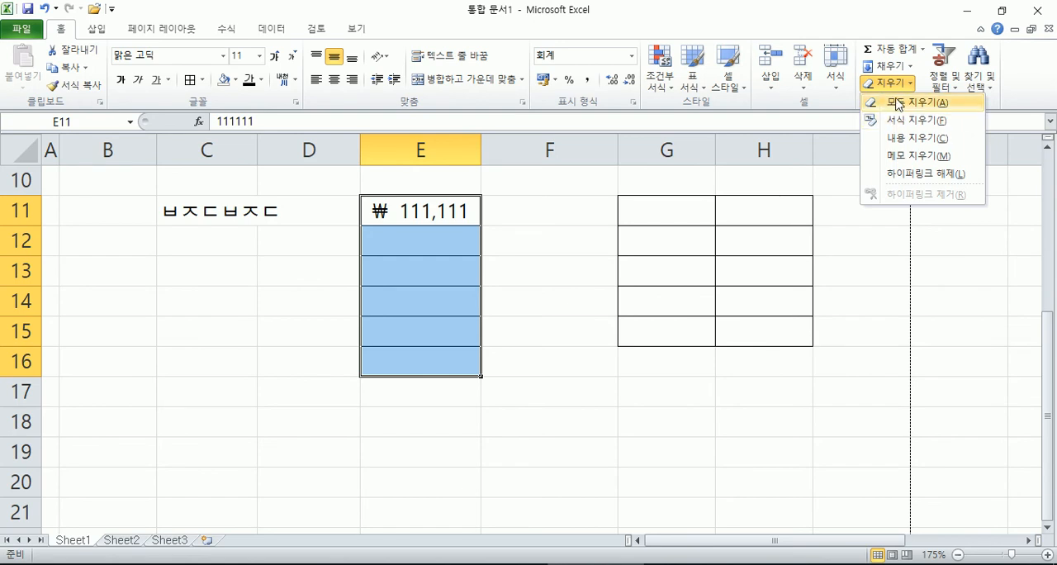
{"action": "left_click", "coordinate": [912, 101]}
{"action": "left_click", "coordinate": [686, 218]}
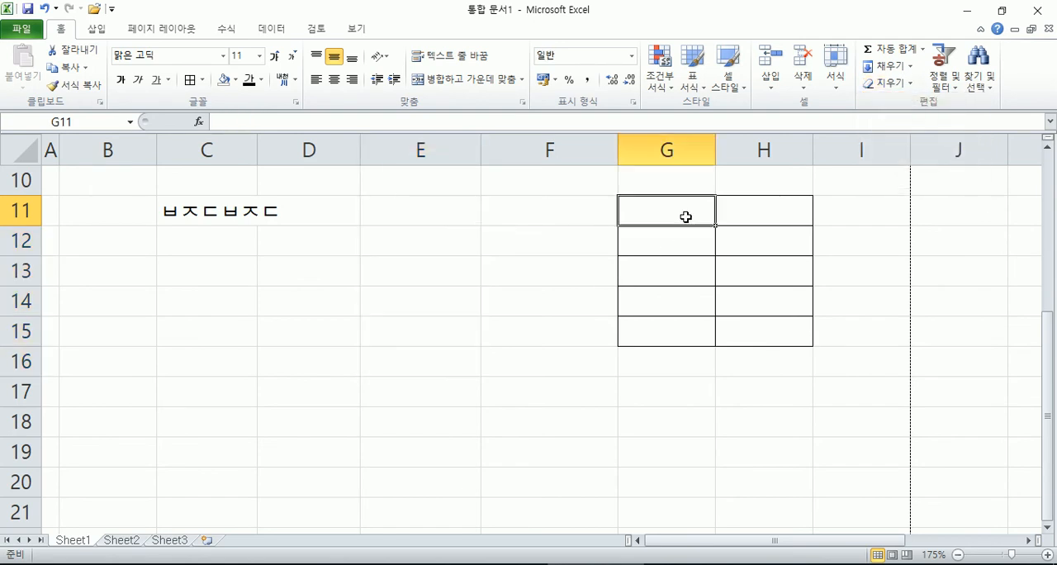
Step: Enter 1000 in E12 to check that the cleared cell no longer uses the accounting format
{"action": "left_click", "coordinate": [431, 244]}
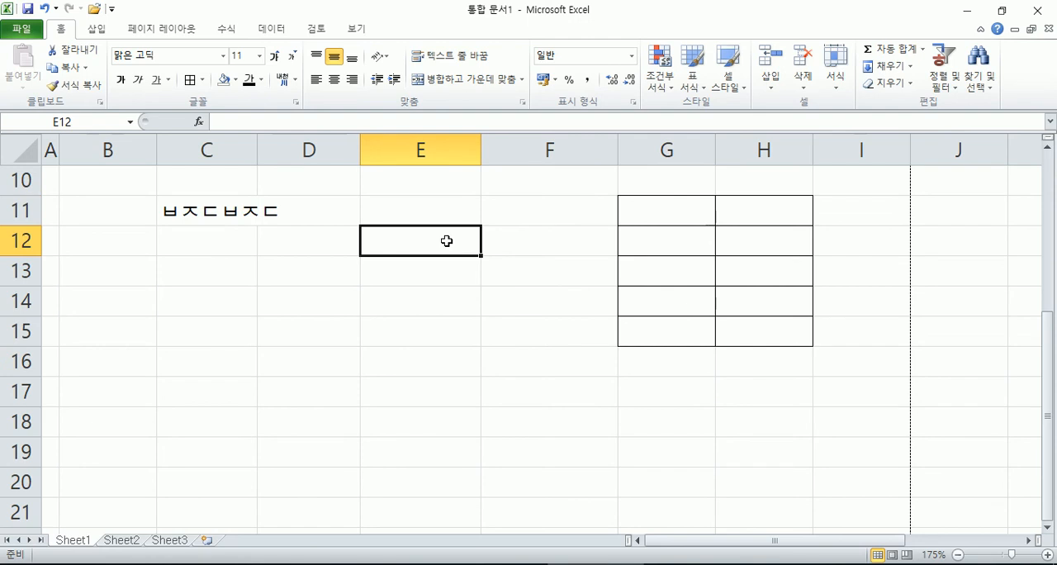
{"action": "type", "text": "1000"}
{"action": "key", "text": "Return"}
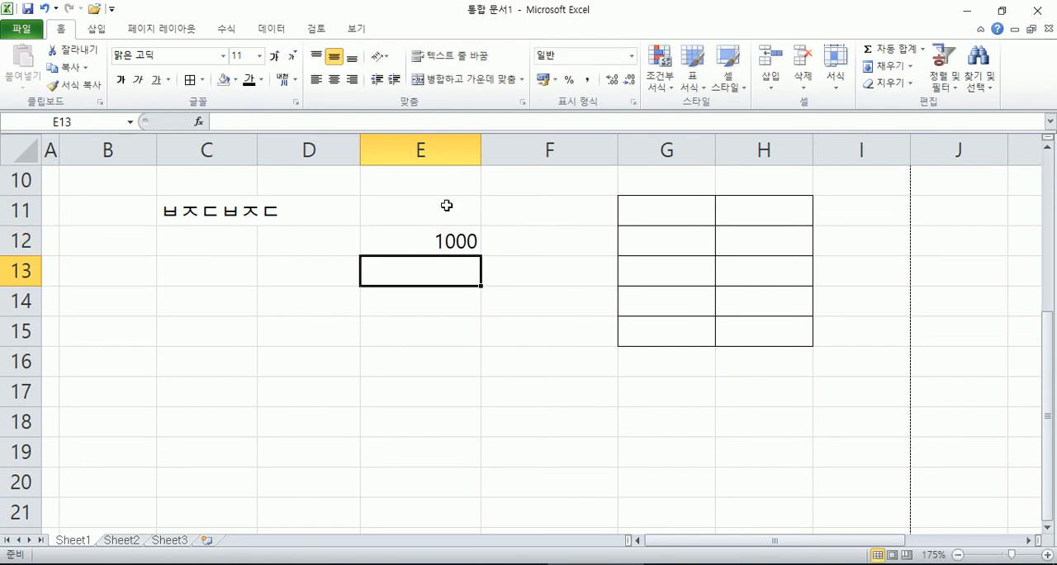
{"action": "scroll", "coordinate": [495, 246], "scroll_direction": "up", "scroll_amount": 3}
{"action": "scroll", "coordinate": [550, 382], "scroll_direction": "down", "scroll_amount": 1}
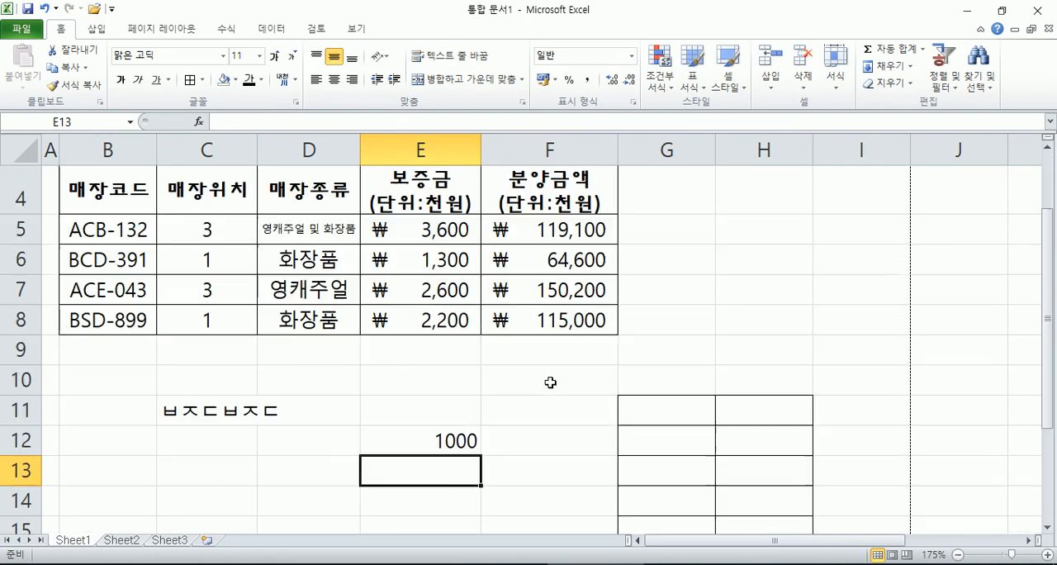
Step: Clear everything, both contents and formats, from the bordered range G11:H15
{"action": "scroll", "coordinate": [550, 425], "scroll_direction": "down", "scroll_amount": 2}
{"action": "left_click_drag", "start_coordinate": [646, 216], "coordinate": [786, 335]}
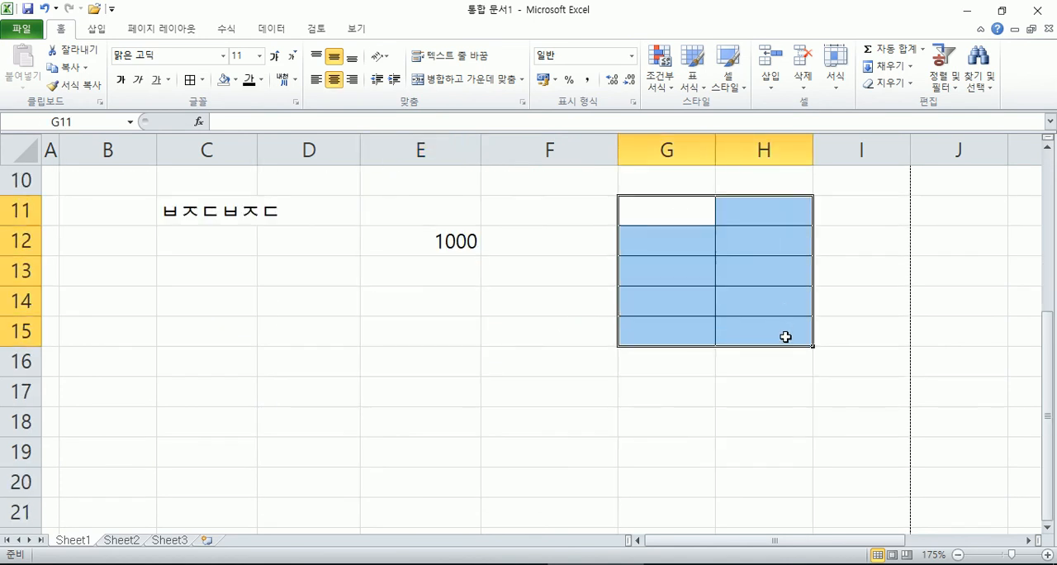
{"action": "left_click", "coordinate": [891, 86]}
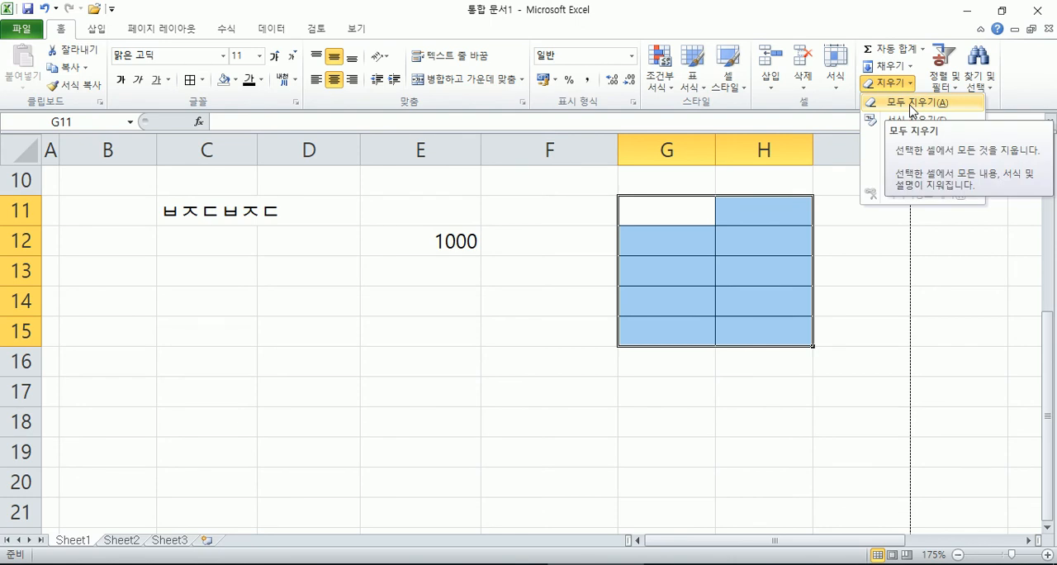
{"action": "left_click", "coordinate": [911, 104]}
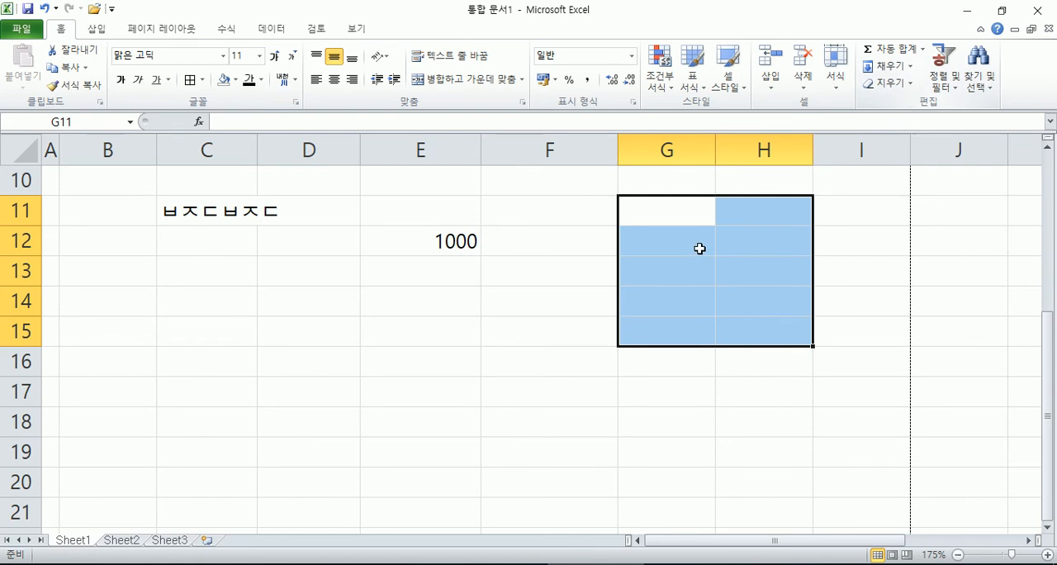
{"action": "left_click", "coordinate": [667, 243]}
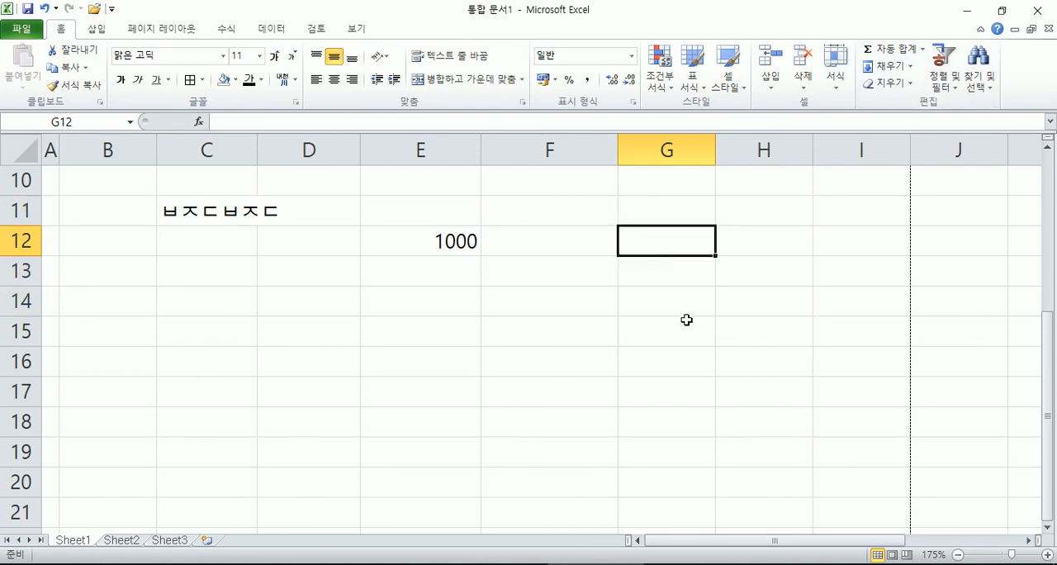
Step: Delete the contents of C11:E13, removing the sample text and the number 1000
{"action": "left_click_drag", "start_coordinate": [190, 213], "coordinate": [464, 282]}
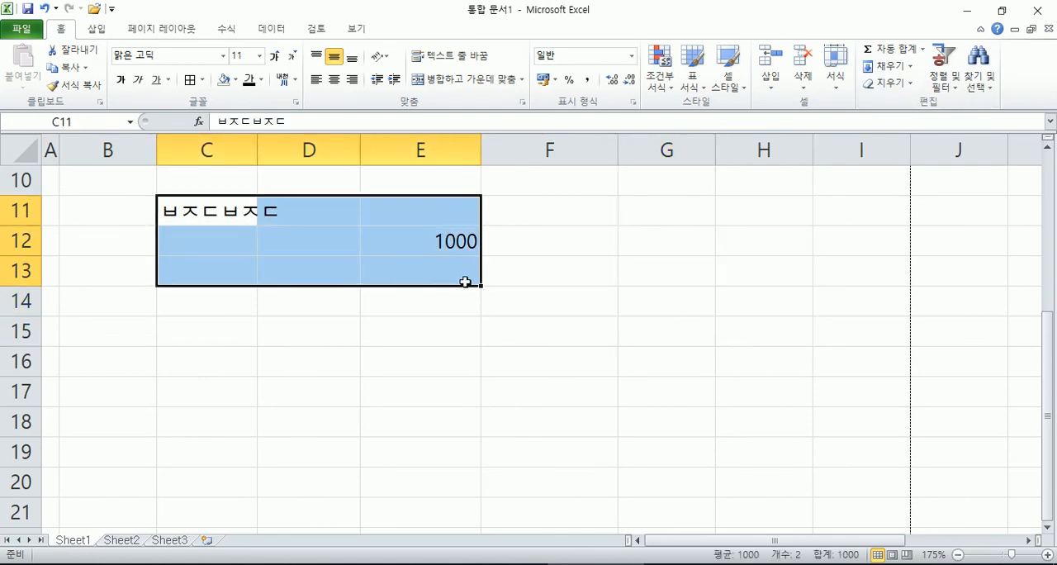
{"action": "key", "text": "Delete"}
{"action": "scroll", "coordinate": [401, 273], "scroll_direction": "up", "scroll_amount": 3}
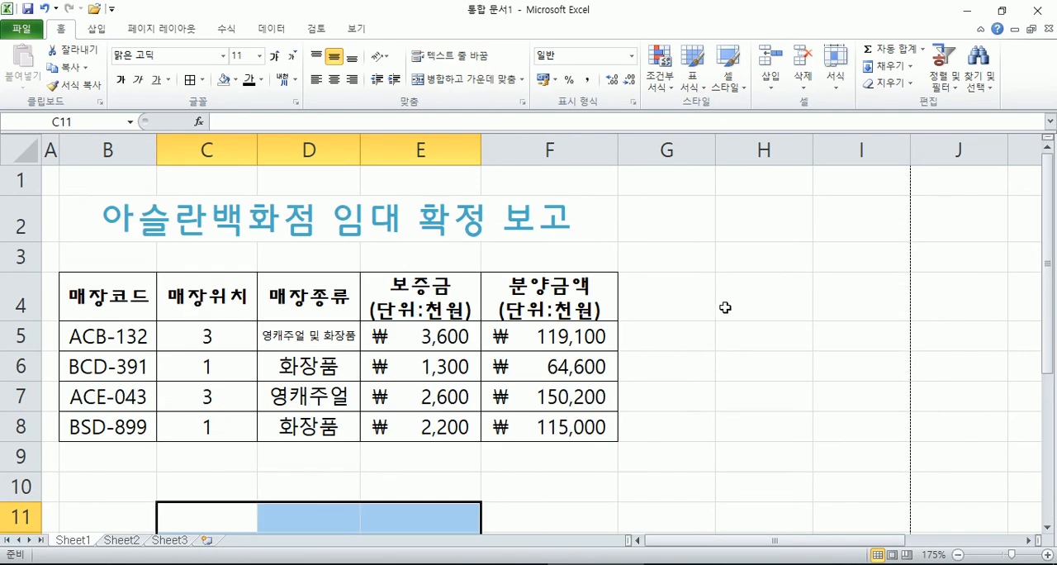
{"action": "left_click", "coordinate": [762, 305]}
Step: Enter the date 2018-07-05 in the empty cell E12
{"action": "scroll", "coordinate": [752, 306], "scroll_direction": "down", "scroll_amount": 2}
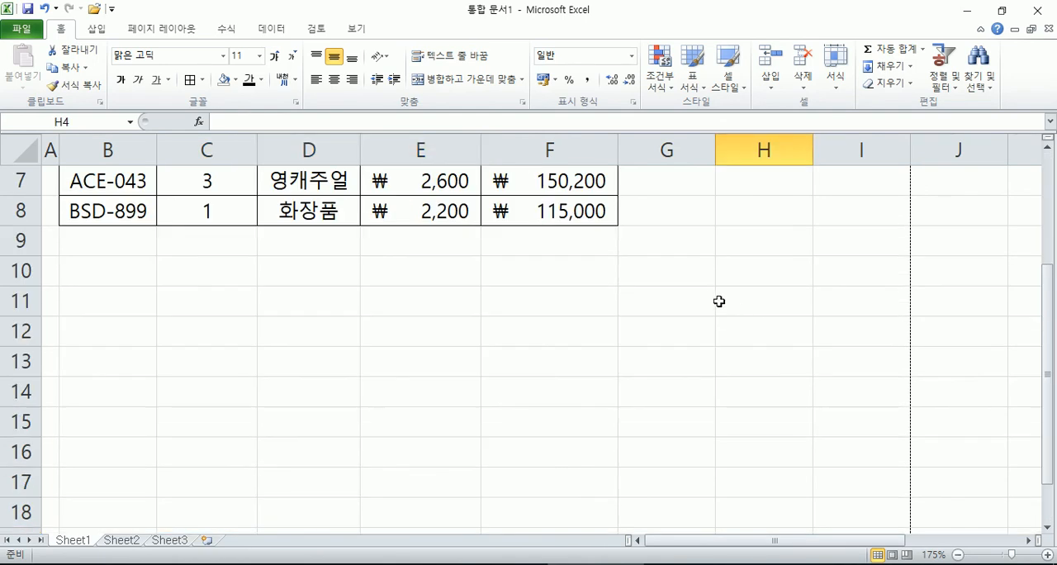
{"action": "left_click", "coordinate": [429, 327]}
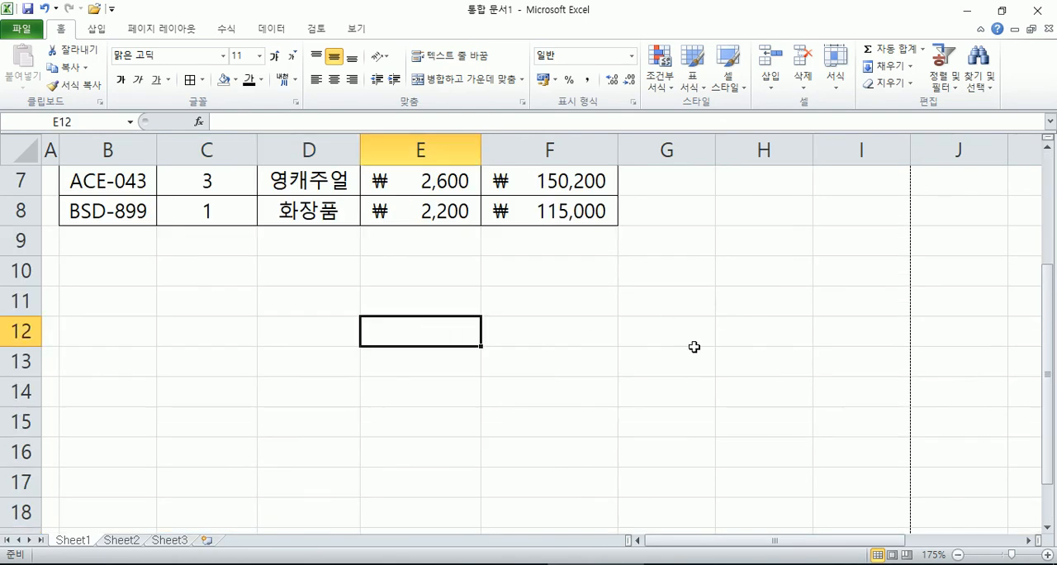
{"action": "type", "text": "2018-"}
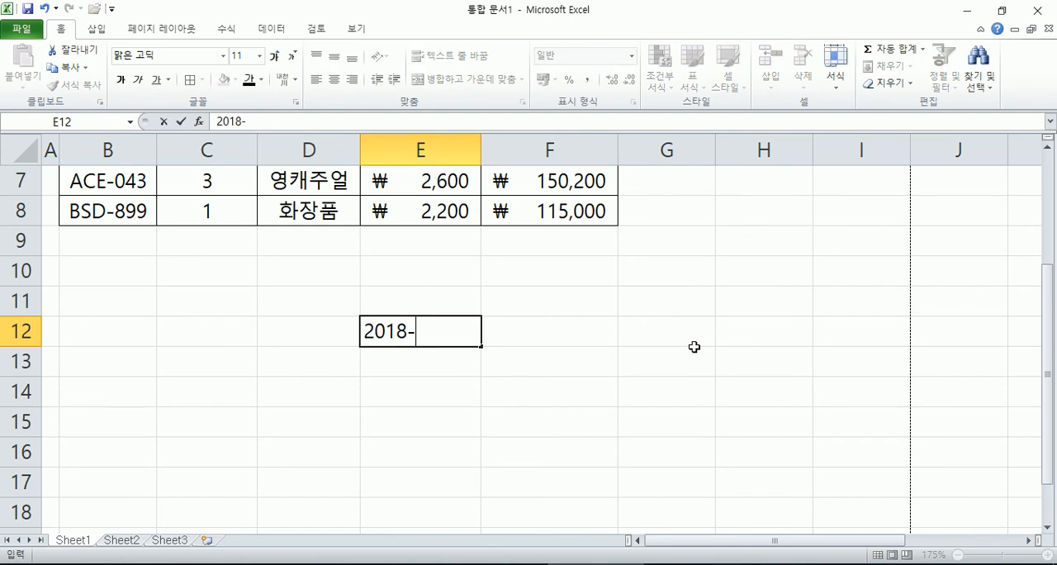
{"action": "type", "text": "07-05"}
{"action": "key", "text": "Return"}
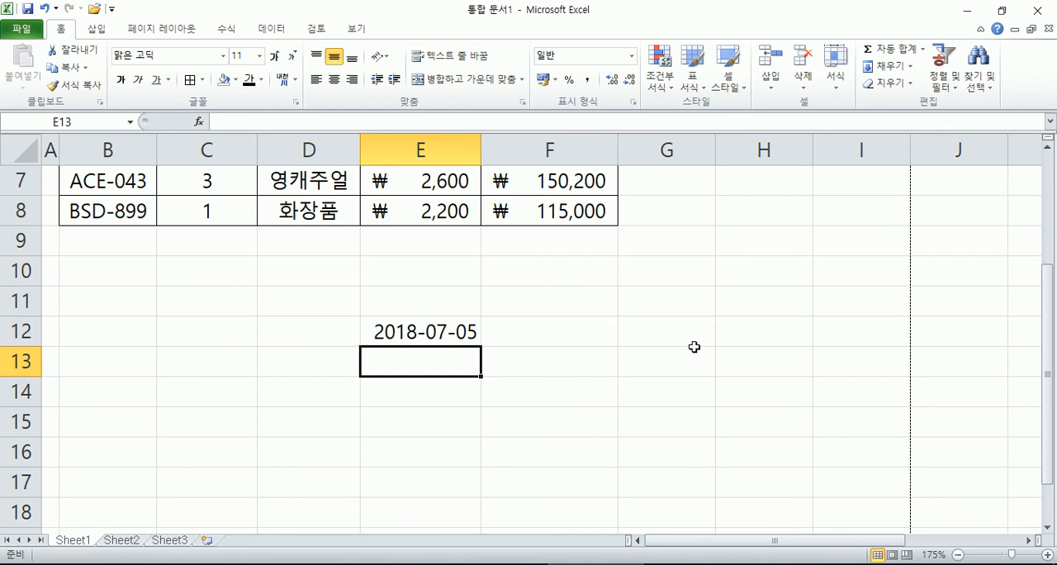
Step: Delete only the contents of E12 and enter 10 to test whether the date format persists
{"action": "key", "text": "Up"}
{"action": "key", "text": "Delete"}
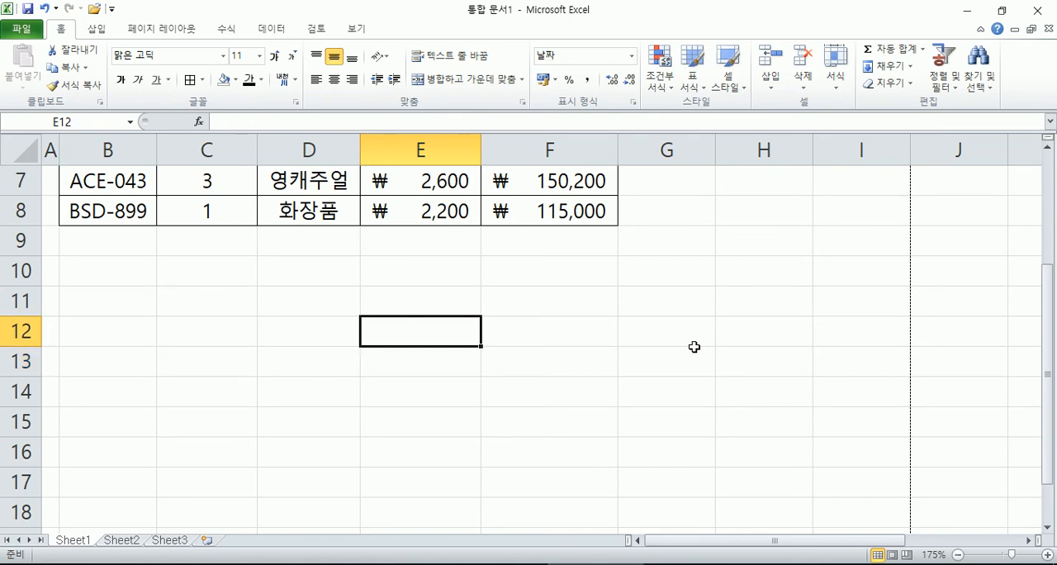
{"action": "type", "text": "10"}
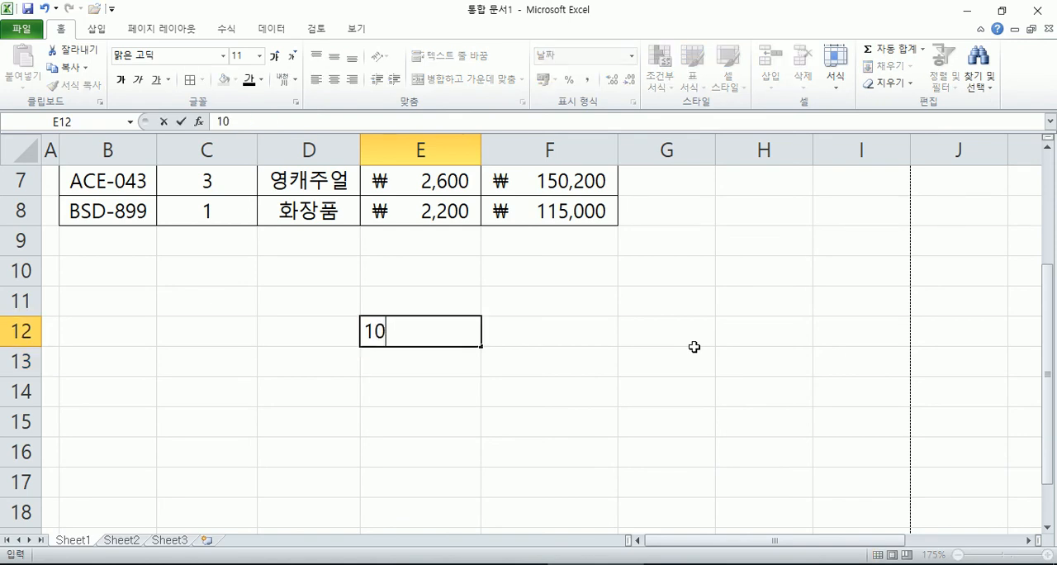
{"action": "key", "text": "Return"}
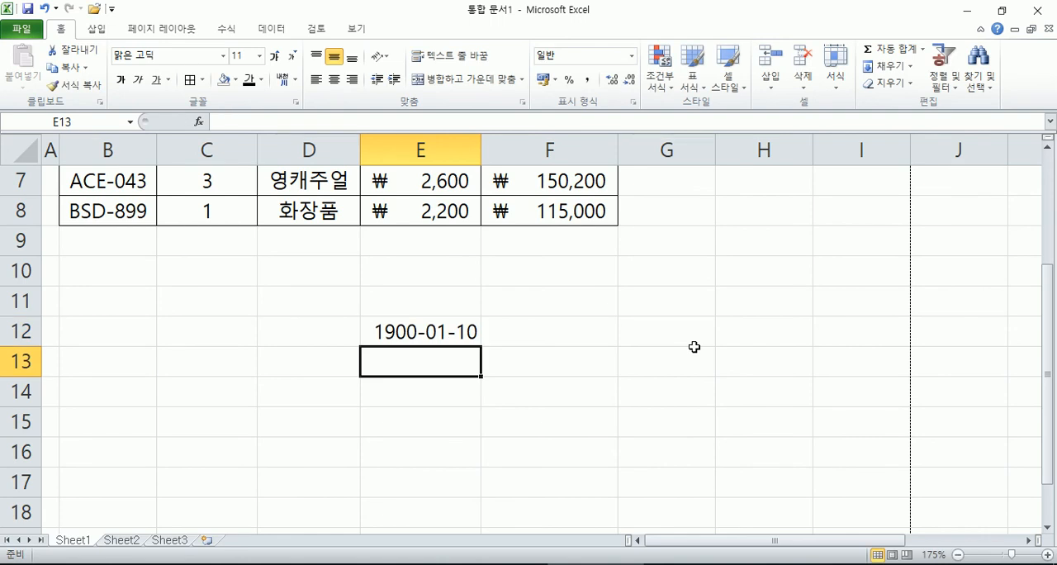
Step: Delete the contents of E12 again and enter the number 6546
{"action": "key", "text": "Up"}
{"action": "key", "text": "Delete"}
{"action": "type", "text": "6546"}
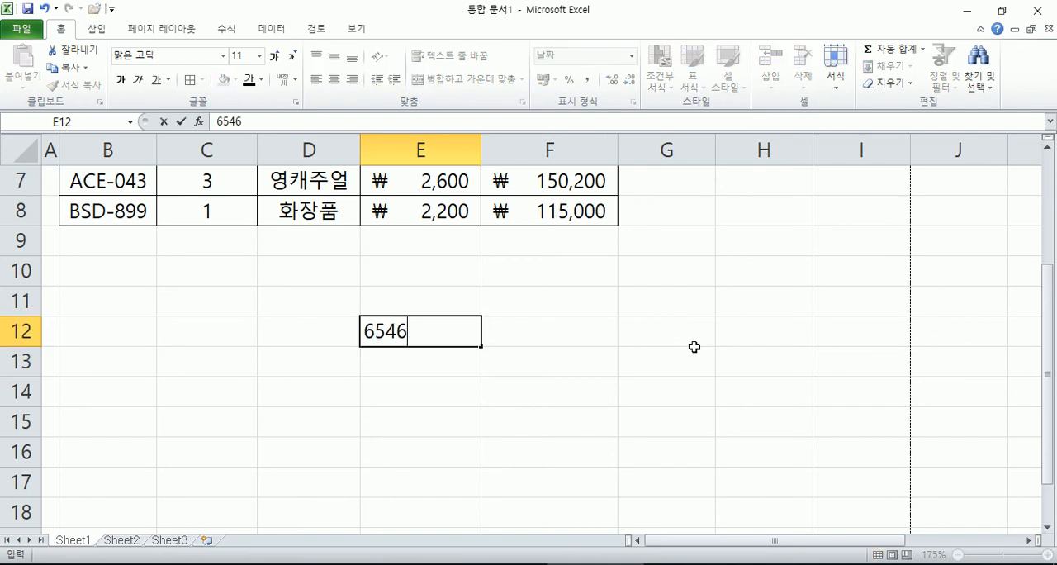
{"action": "key", "text": "Return"}
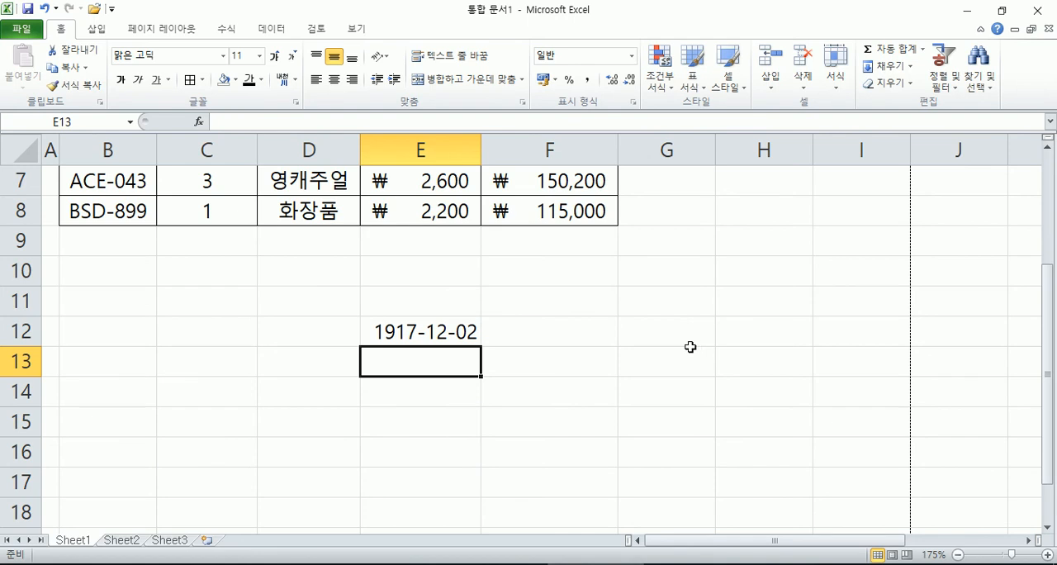
Step: Clear only the formats from E12, leaving its number in place
{"action": "left_click", "coordinate": [462, 336]}
{"action": "left_click", "coordinate": [890, 83]}
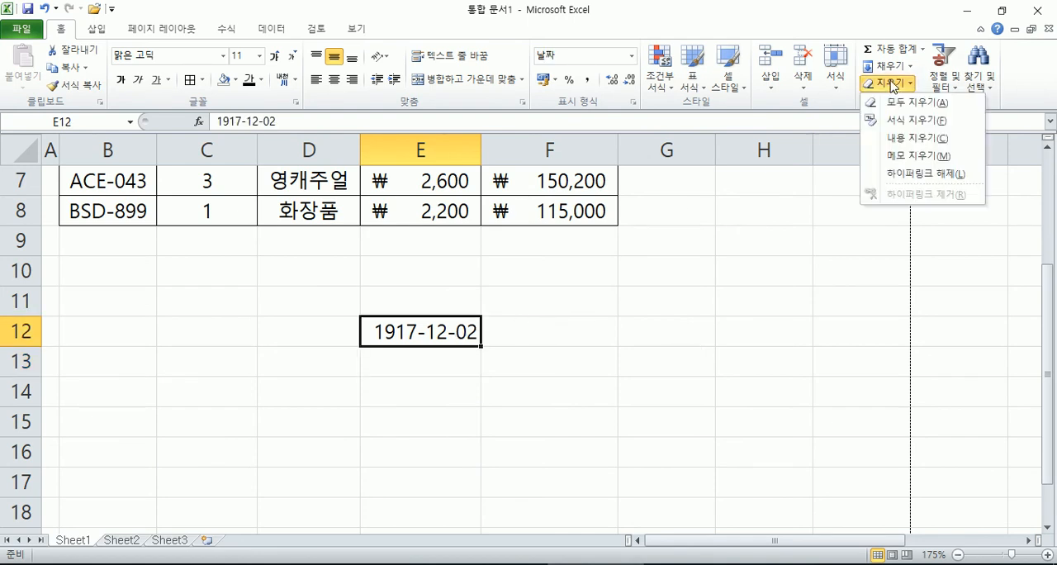
{"action": "left_click", "coordinate": [909, 121]}
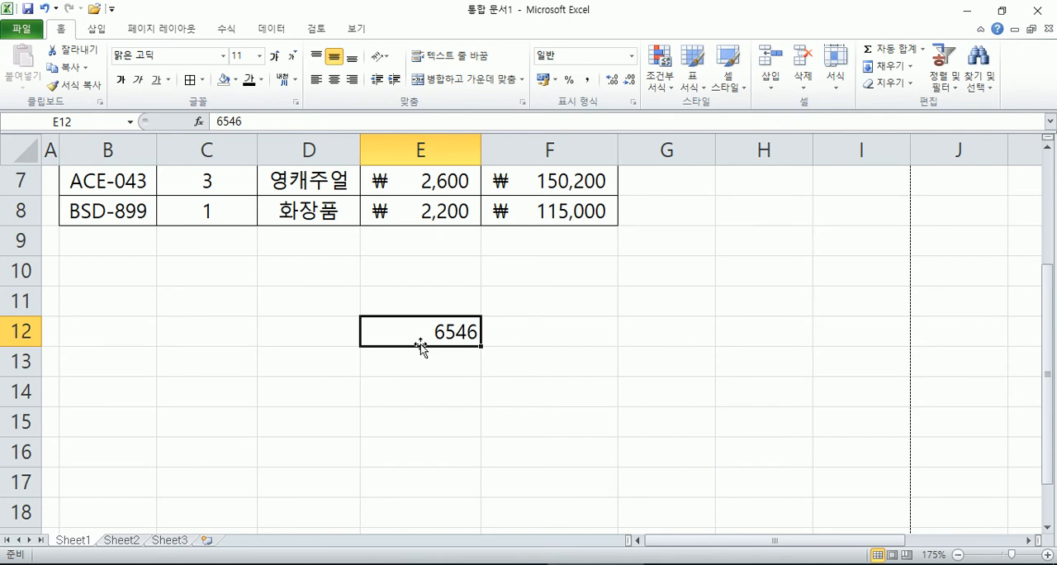
Step: Enter the date 7-5 without a year in G12
{"action": "scroll", "coordinate": [589, 300], "scroll_direction": "up", "scroll_amount": 2}
{"action": "left_click", "coordinate": [663, 302]}
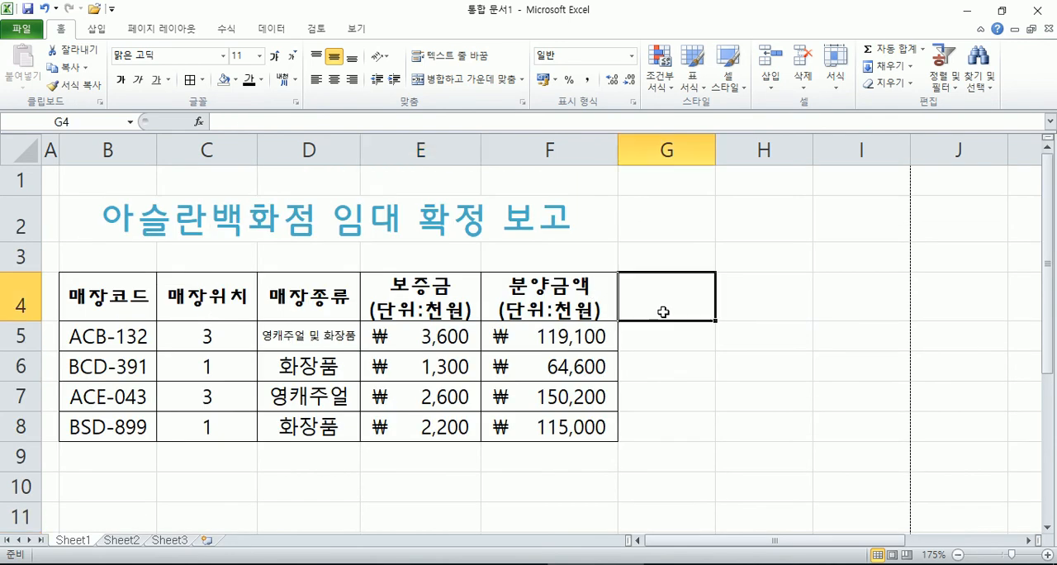
{"action": "scroll", "coordinate": [663, 305], "scroll_direction": "down", "scroll_amount": 2}
{"action": "left_click", "coordinate": [641, 339]}
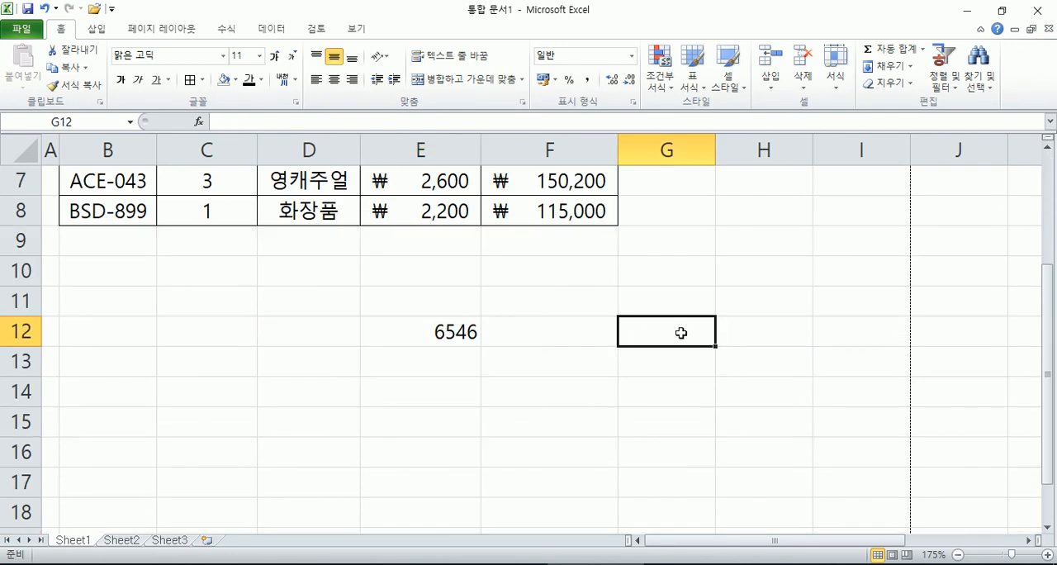
{"action": "type", "text": "7-5"}
{"action": "key", "text": "Return"}
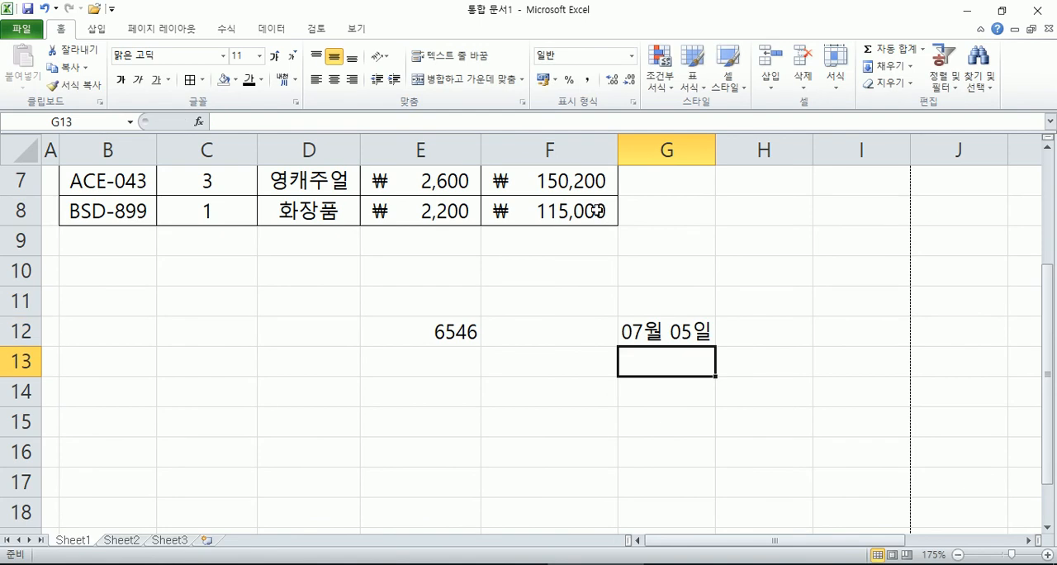
Step: Enter the full date 2018-7-5 in F12 and replace the number in E12 with 10000
{"action": "left_click", "coordinate": [682, 338]}
{"action": "left_click", "coordinate": [607, 339]}
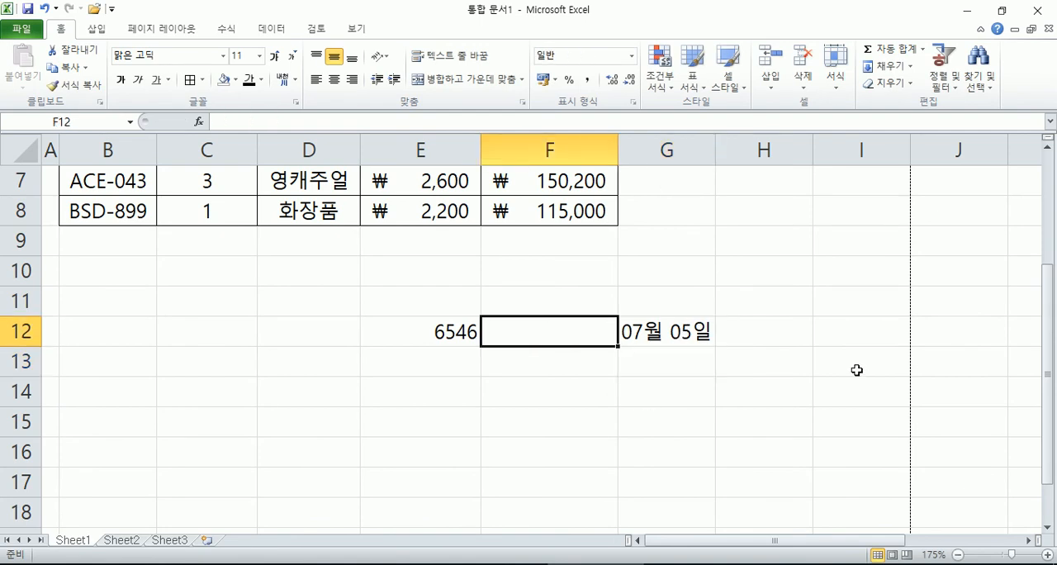
{"action": "type", "text": "2018-7-5"}
{"action": "key", "text": "Return"}
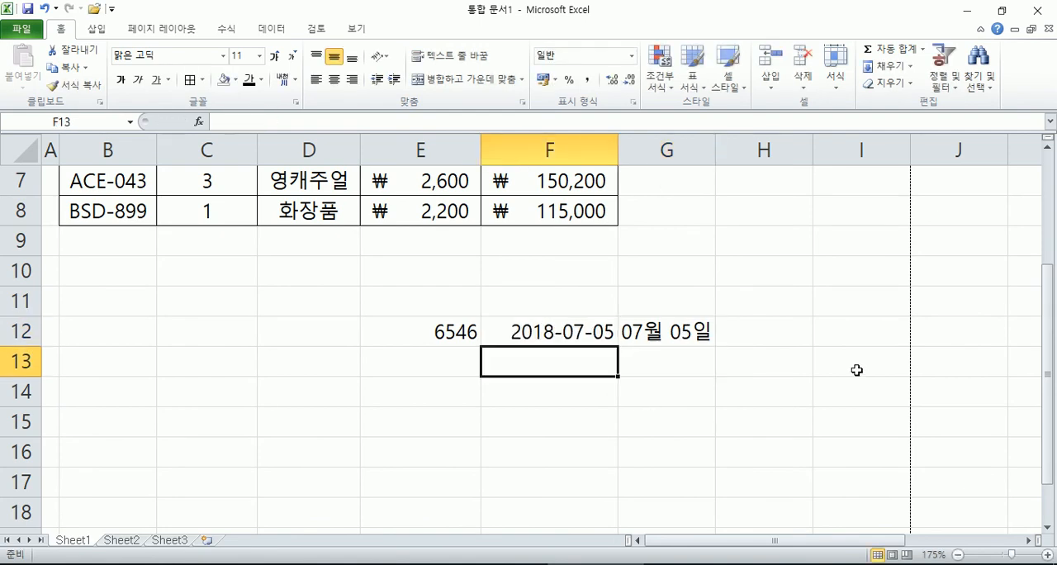
{"action": "left_click", "coordinate": [424, 332]}
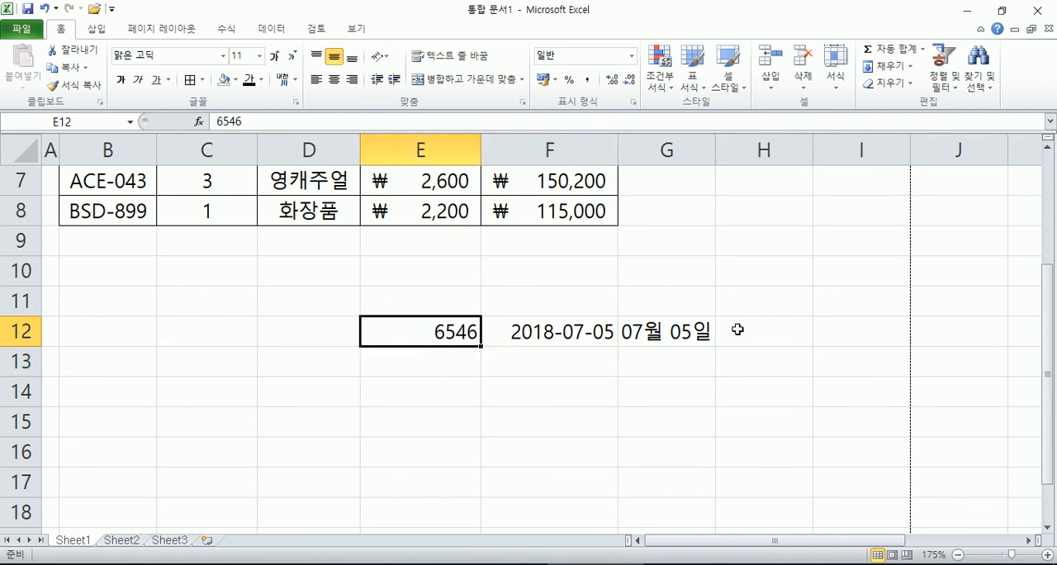
{"action": "type", "text": "10000"}
{"action": "key", "text": "Return"}
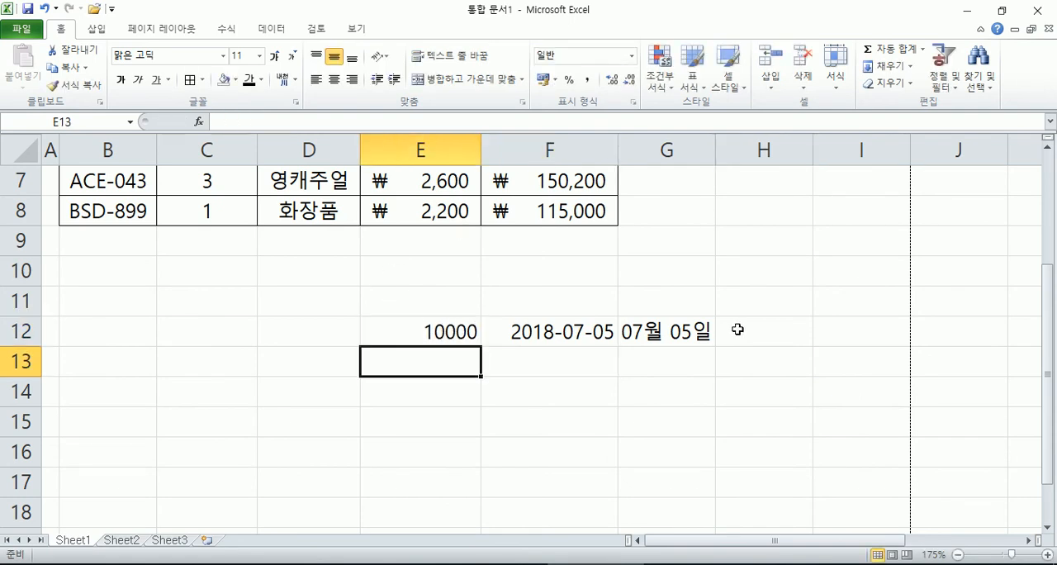
Step: Enter 1 in G12 to test its month-and-day format, and replace it with 2018-7-5
{"action": "left_click", "coordinate": [695, 331]}
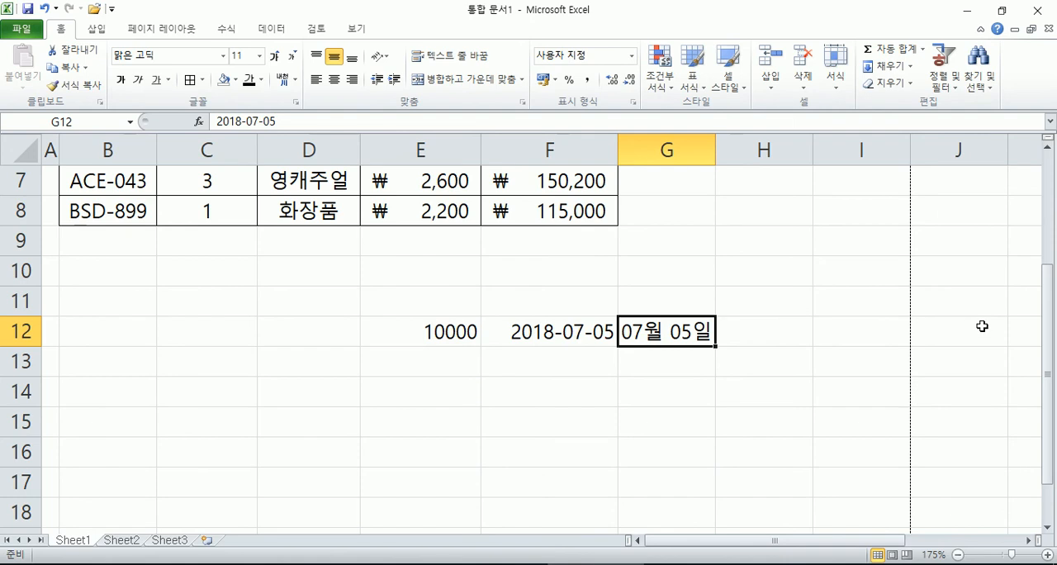
{"action": "type", "text": "1"}
{"action": "key", "text": "Return"}
{"action": "key", "text": "Up"}
{"action": "type", "text": "2018-7-5"}
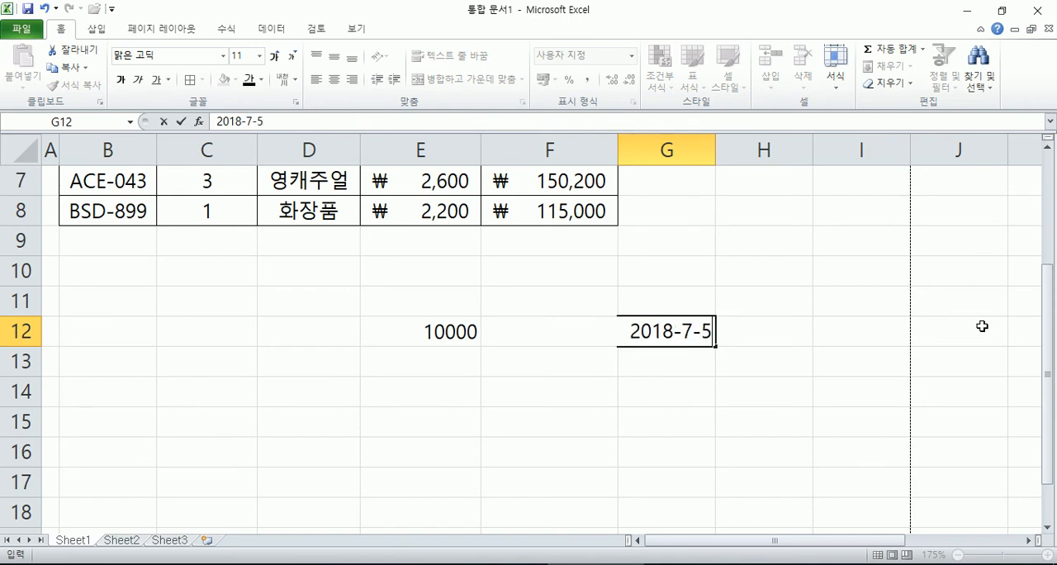
{"action": "key", "text": "Return"}
{"action": "key", "text": "Up"}
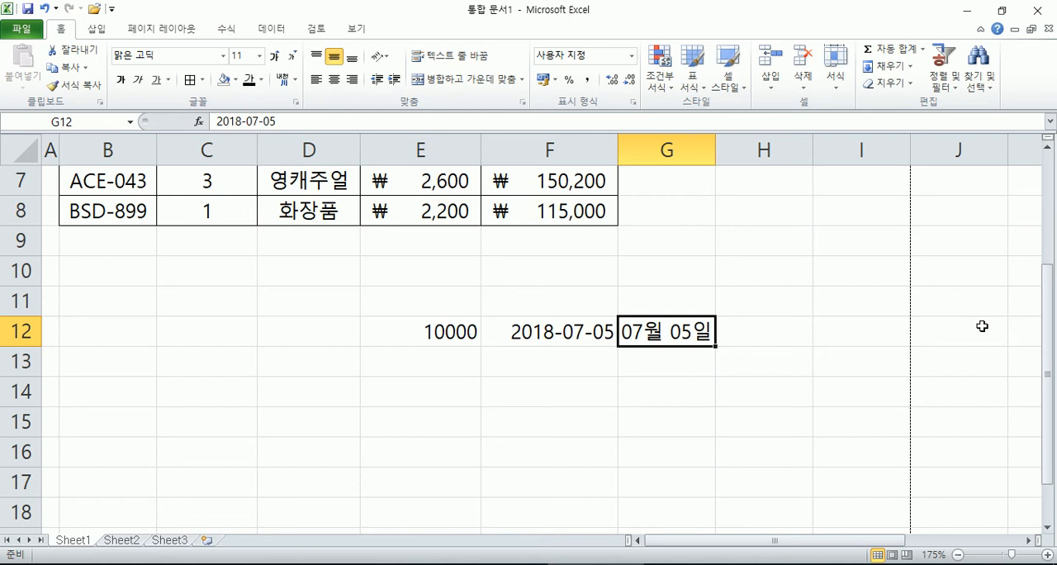
Step: Enter 1 in F12 to test its date format, and undo that entry
{"action": "key", "text": "Left"}
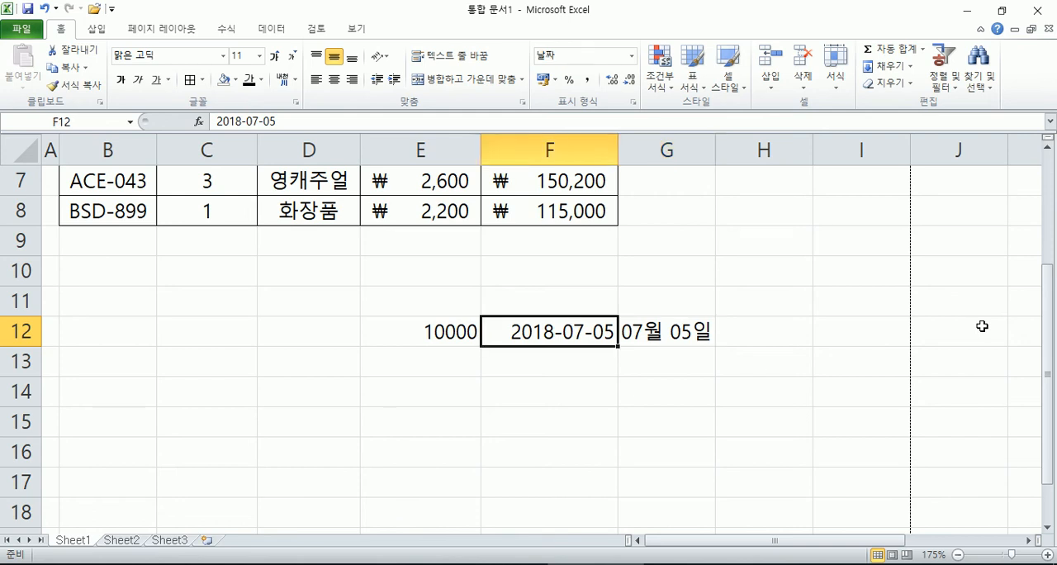
{"action": "type", "text": "1"}
{"action": "key", "text": "Return"}
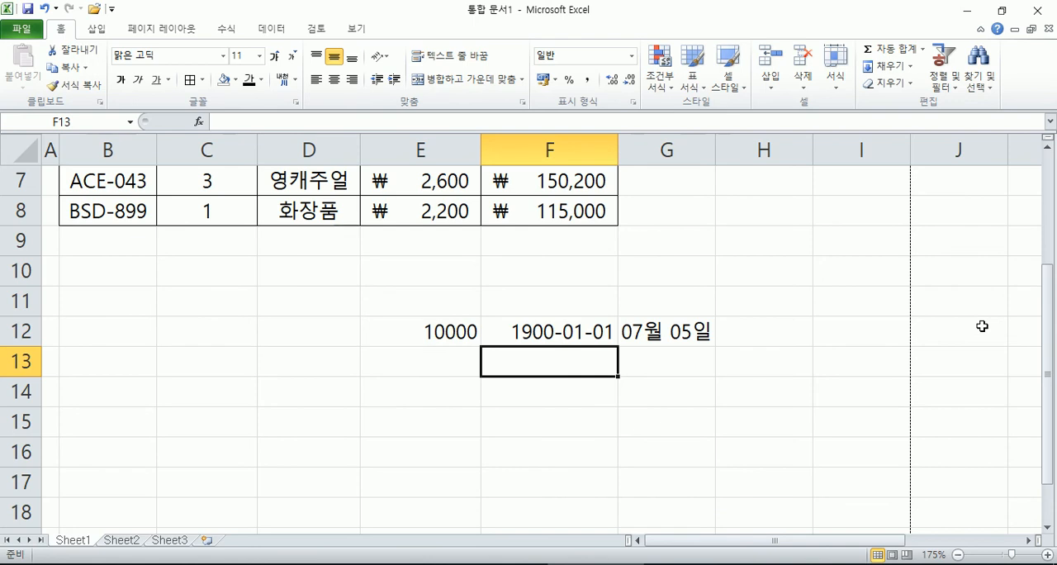
{"action": "key", "text": "ctrl+z"}
{"action": "key", "text": "Up"}
{"action": "key", "text": "Down"}
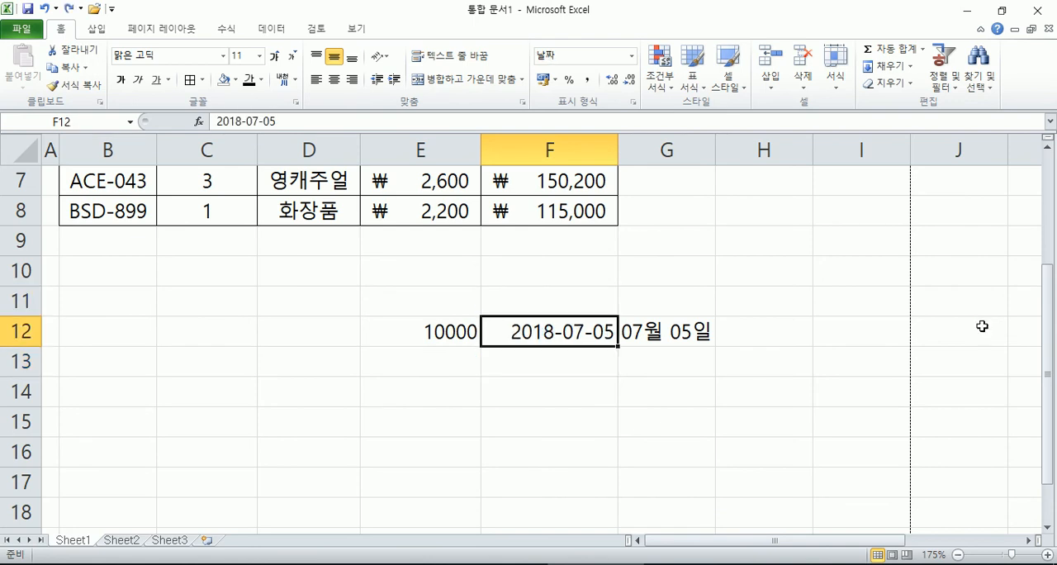
Step: Enter 7-5 in the date-formatted cell F12 and compare the values and number formats of E12, F12 and G12
{"action": "type", "text": "7-5"}
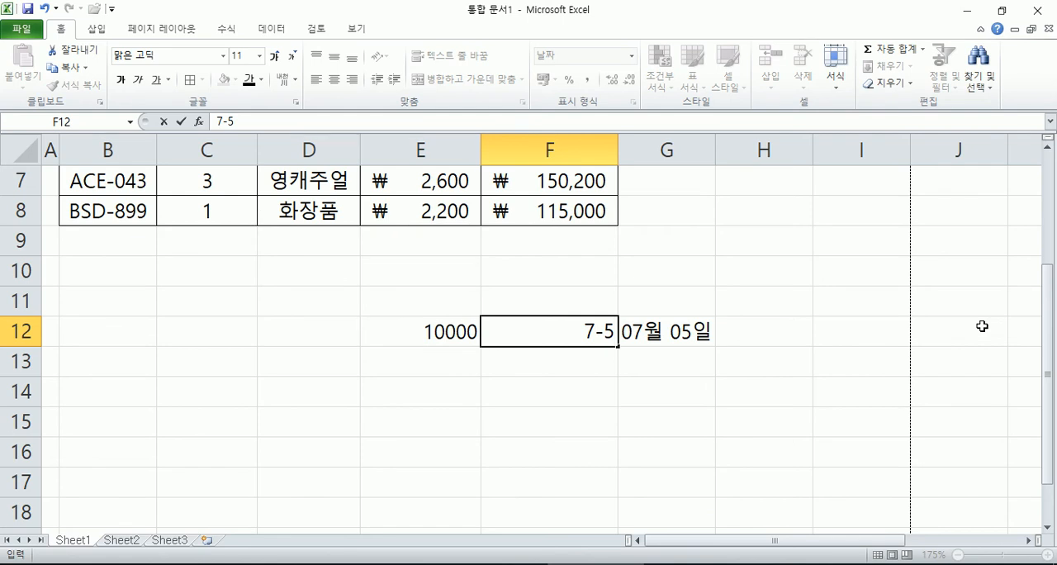
{"action": "key", "text": "Return"}
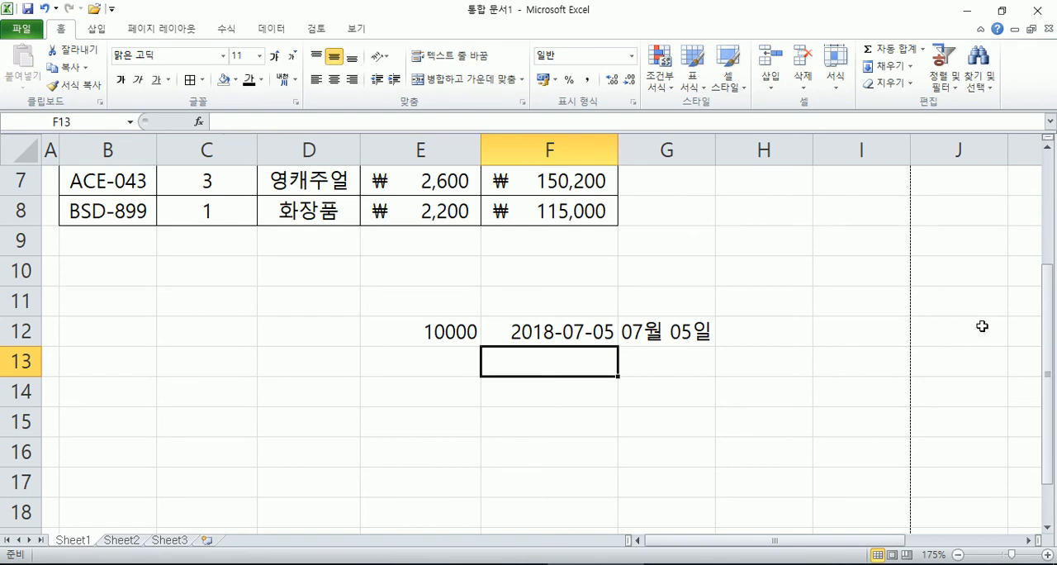
{"action": "left_click", "coordinate": [436, 328]}
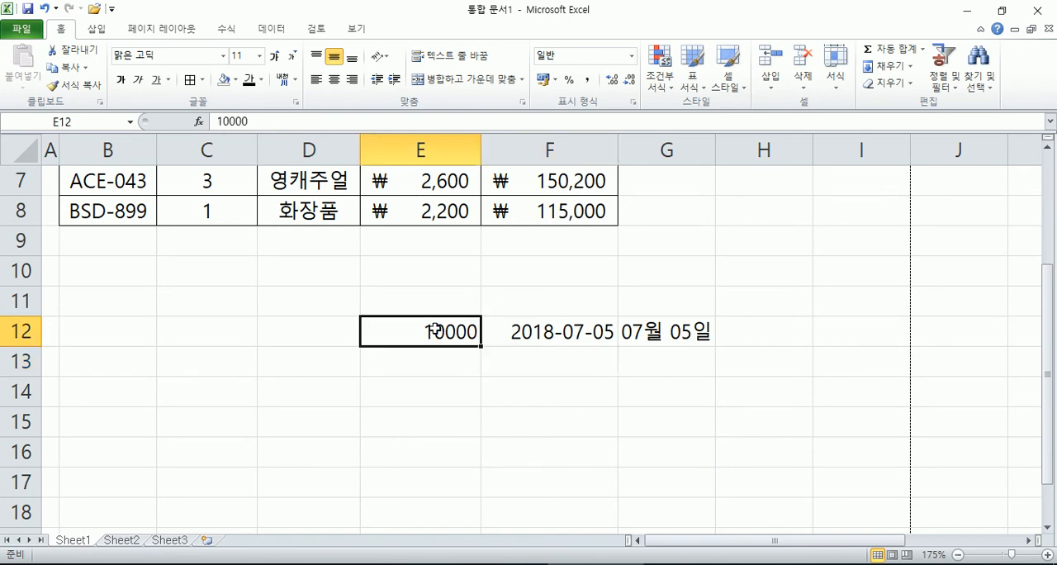
{"action": "mouse_move", "coordinate": [573, 335]}
{"action": "left_mouse_down"}
{"action": "mouse_move", "coordinate": [625, 342]}
{"action": "mouse_move", "coordinate": [574, 338]}
{"action": "left_mouse_up"}
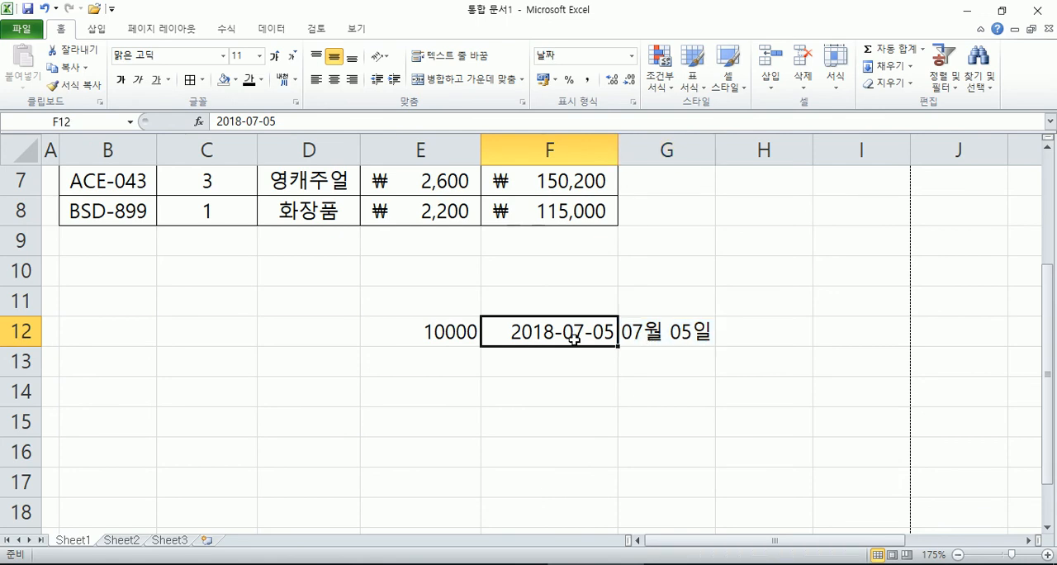
{"action": "left_click", "coordinate": [679, 332]}
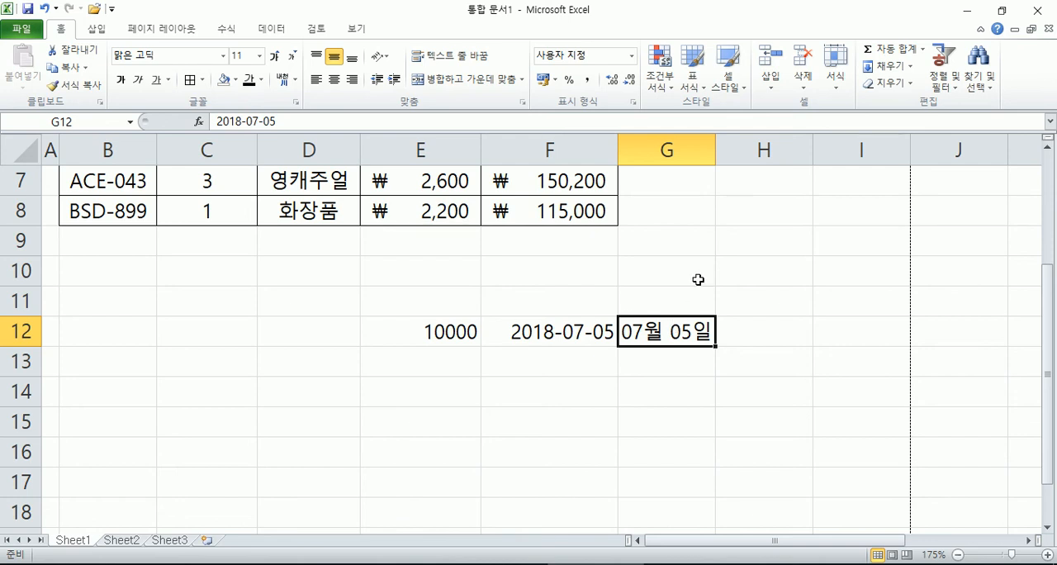
Step: Open the cell formatting options for G12 and examine the number, alignment, font, border, fill and protection settings
{"action": "left_click", "coordinate": [836, 90]}
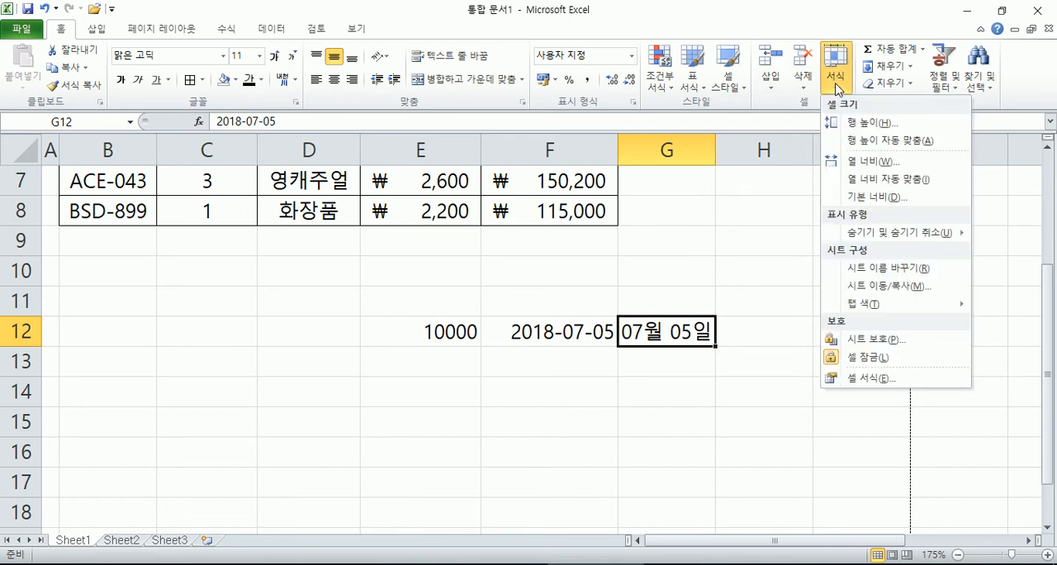
{"action": "left_click", "coordinate": [565, 104]}
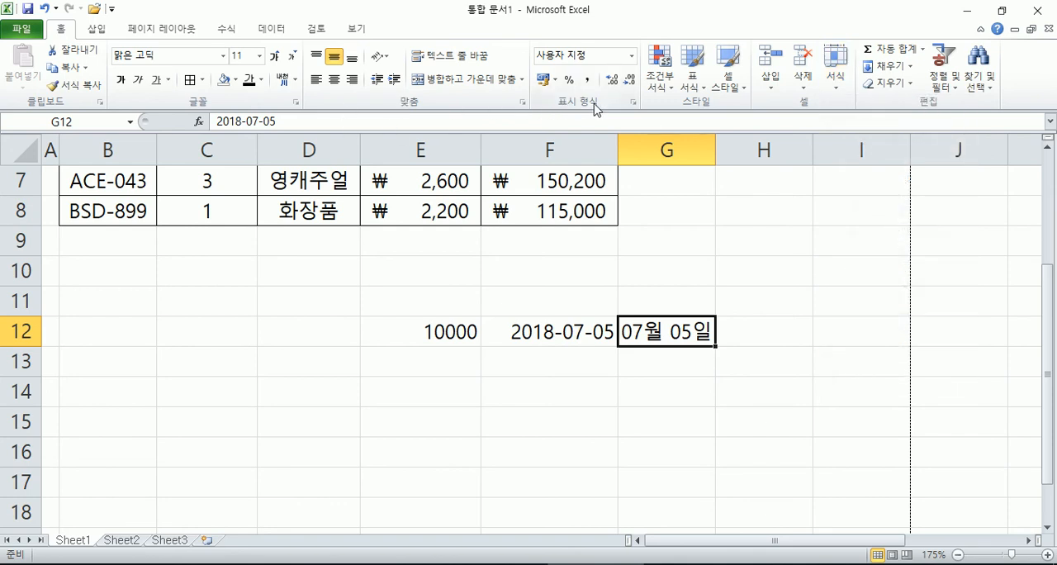
{"action": "left_click", "coordinate": [836, 79]}
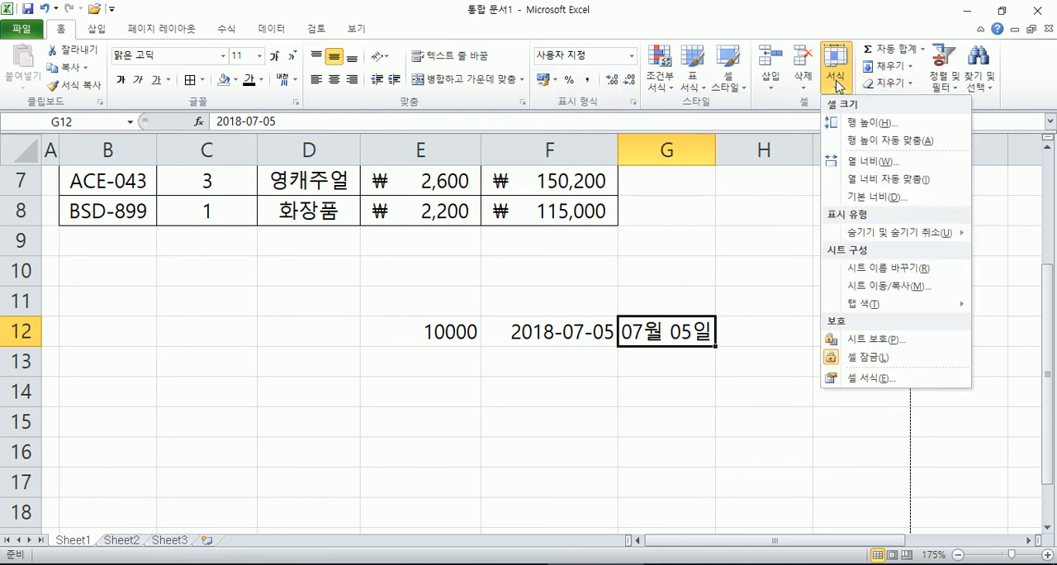
{"action": "left_click", "coordinate": [868, 382]}
{"action": "left_click", "coordinate": [550, 53]}
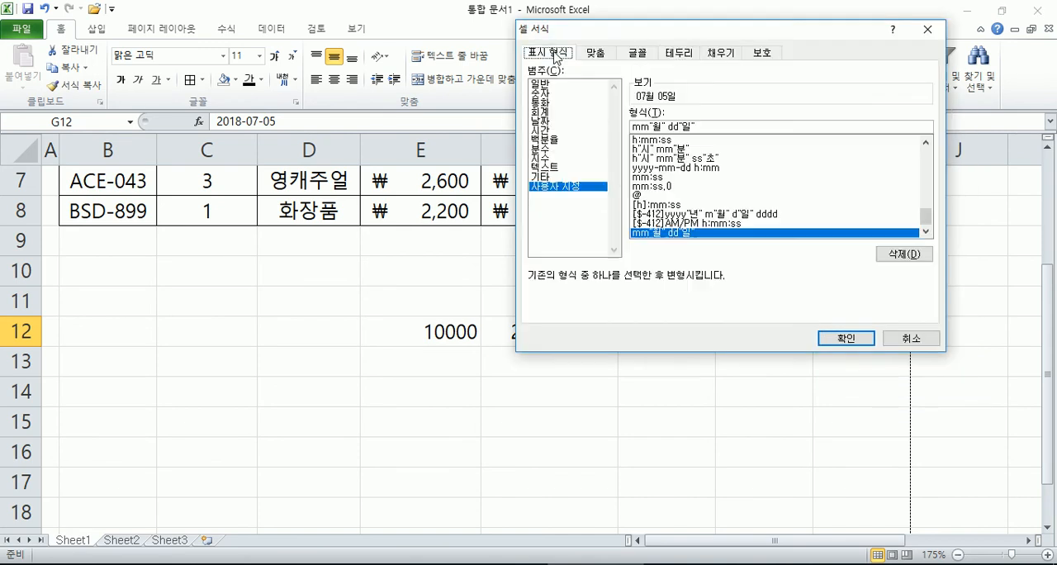
{"action": "left_click", "coordinate": [597, 54]}
{"action": "left_click", "coordinate": [638, 53]}
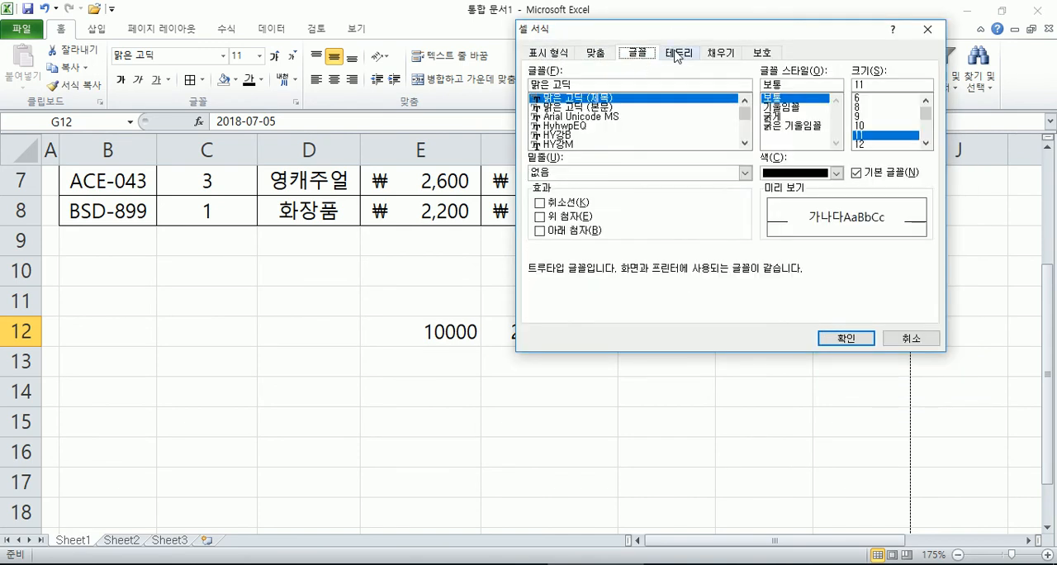
{"action": "left_click", "coordinate": [679, 53]}
{"action": "left_click", "coordinate": [721, 53]}
{"action": "left_click", "coordinate": [767, 55]}
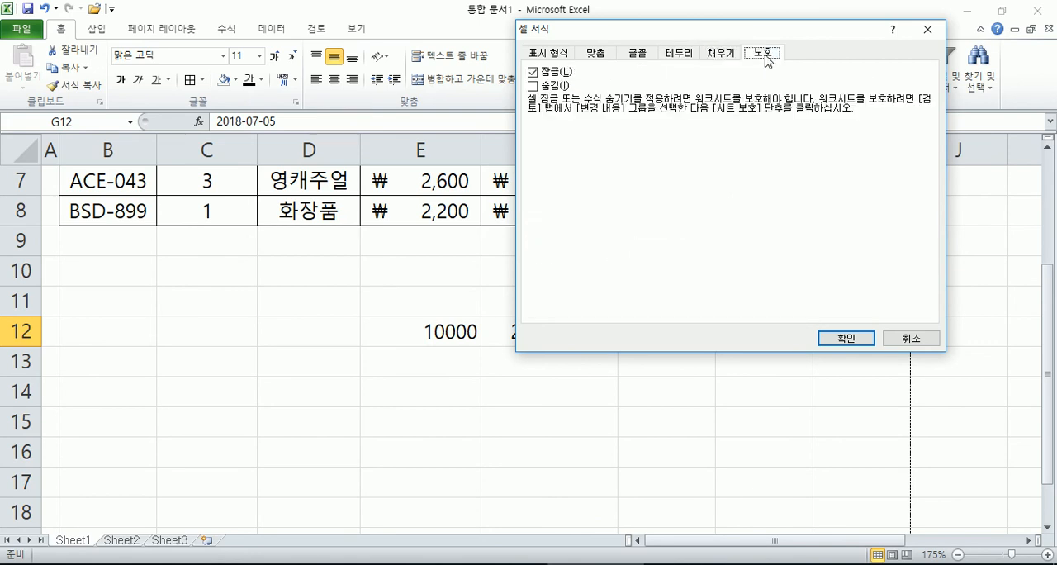
{"action": "key", "text": "Escape"}
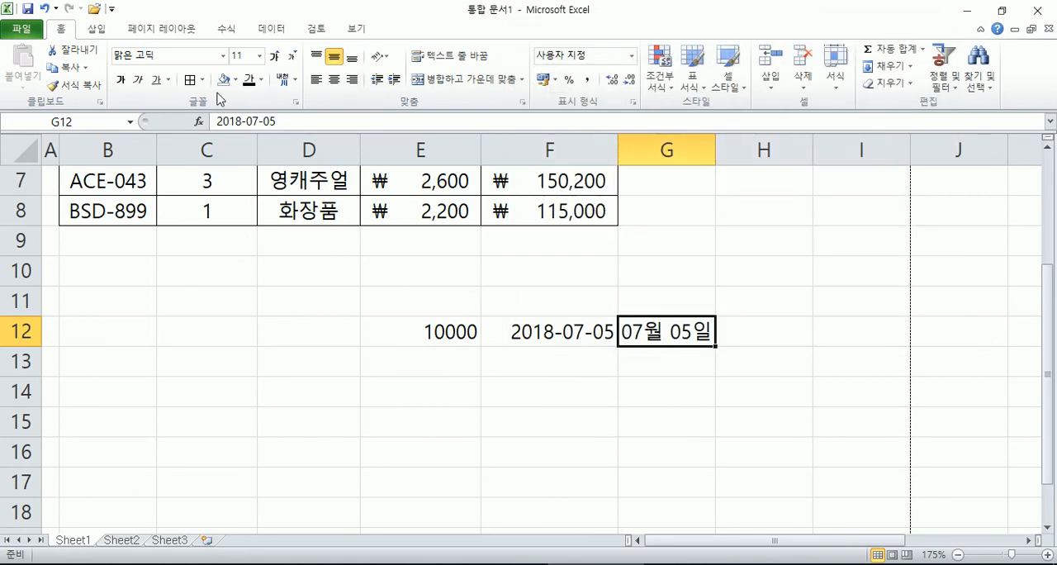
Step: Open cell formatting for G12 through the font settings and the alignment settings, and examine its border and number format options
{"action": "left_click", "coordinate": [294, 102]}
{"action": "left_click", "coordinate": [673, 55]}
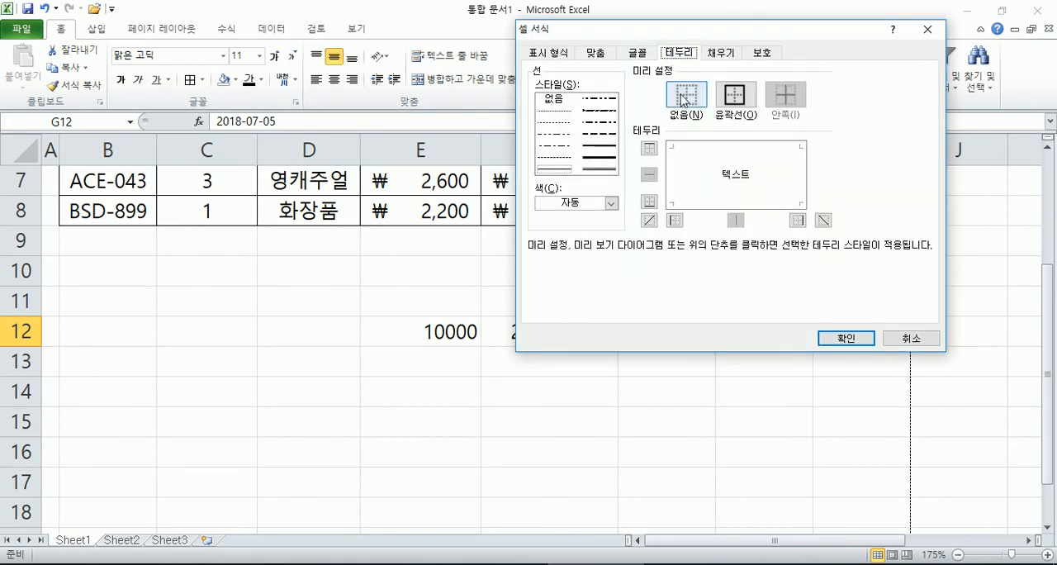
{"action": "key", "text": "Escape"}
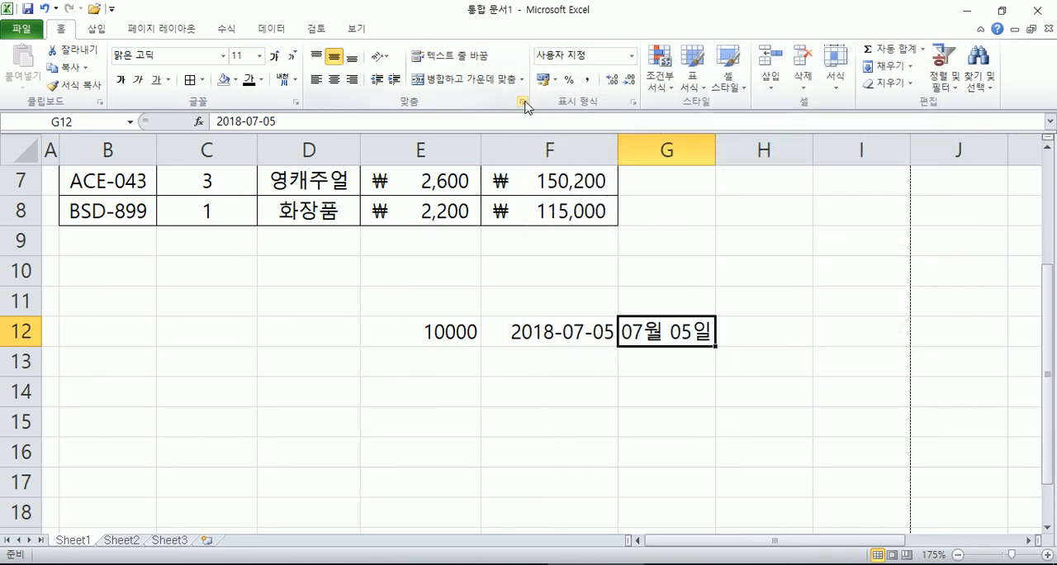
{"action": "left_click", "coordinate": [522, 102]}
{"action": "left_click", "coordinate": [546, 52]}
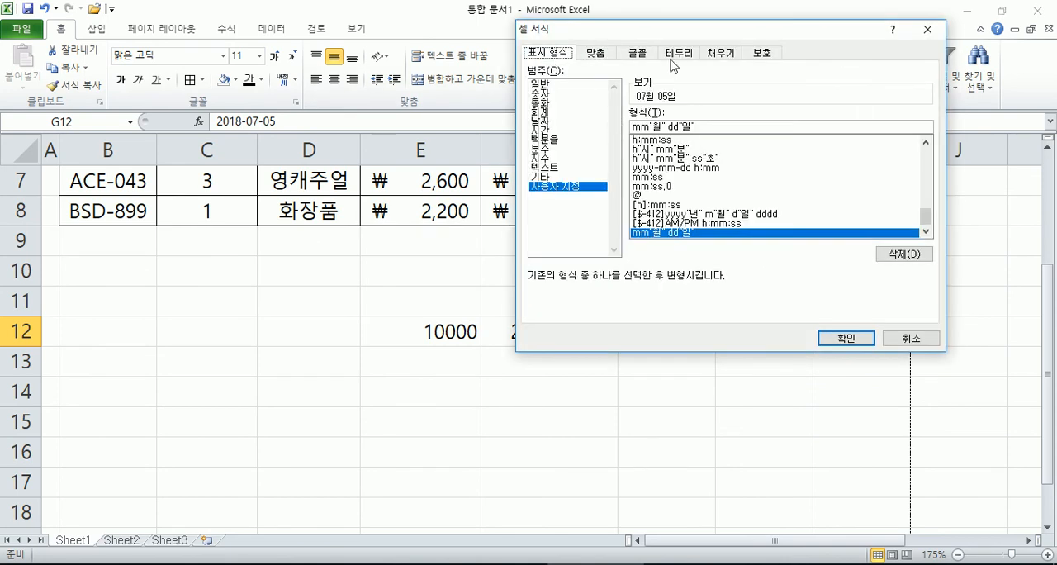
{"action": "left_click", "coordinate": [677, 53]}
{"action": "key", "text": "Escape"}
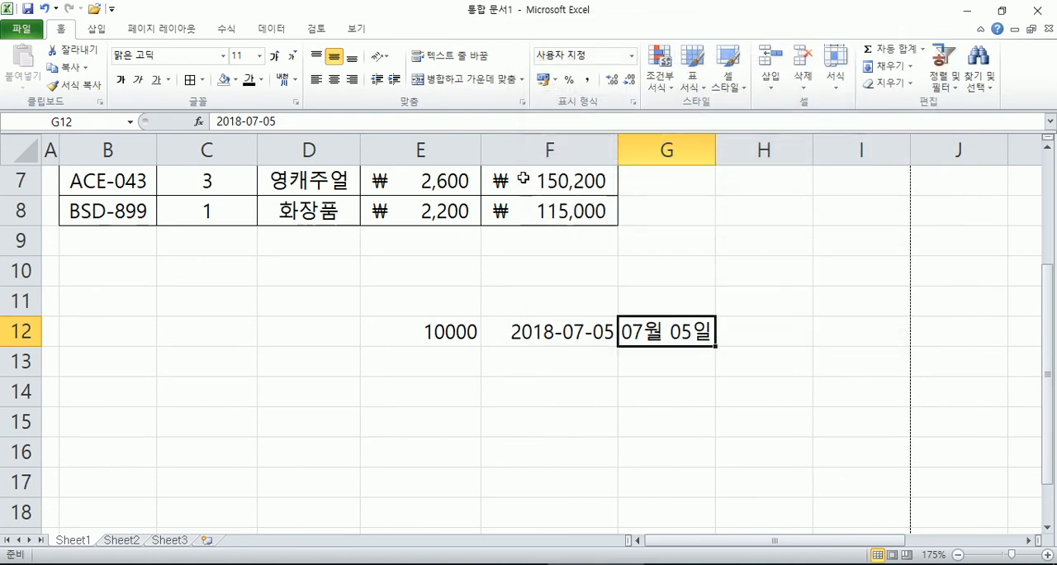
Step: Apply the custom date format yyyy"年" mm"月" dd"日" to G12 and fit the width of column G to its content
{"action": "right_click", "coordinate": [673, 333]}
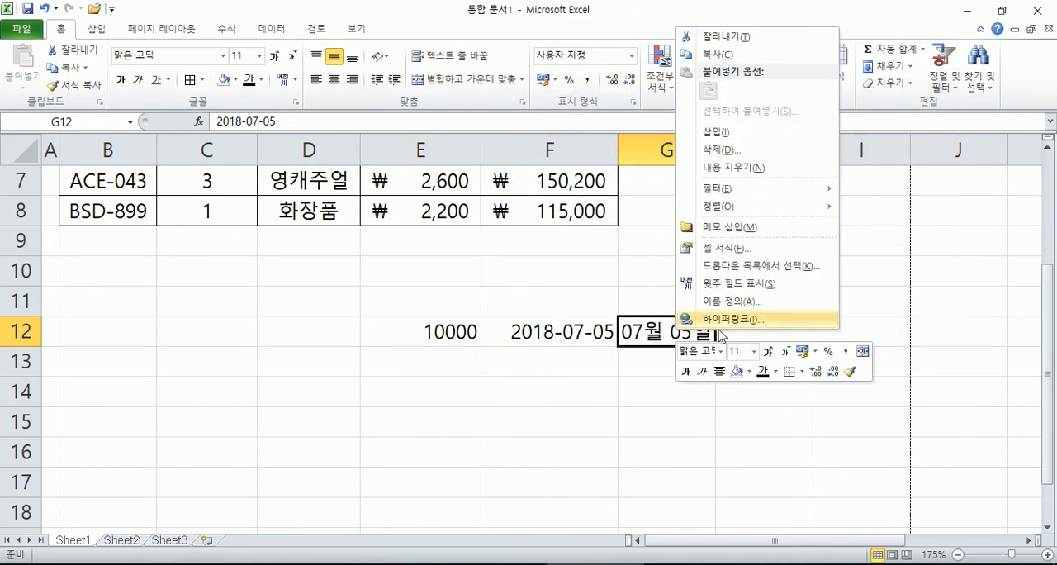
{"action": "left_click", "coordinate": [746, 248]}
{"action": "left_click_drag", "start_coordinate": [693, 93], "coordinate": [783, 37]}
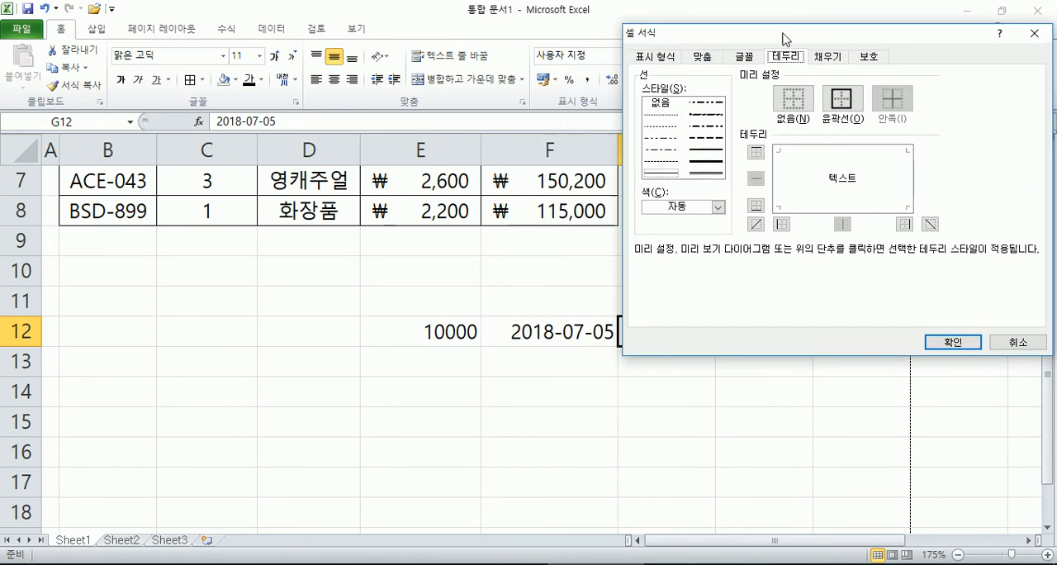
{"action": "left_click", "coordinate": [666, 56]}
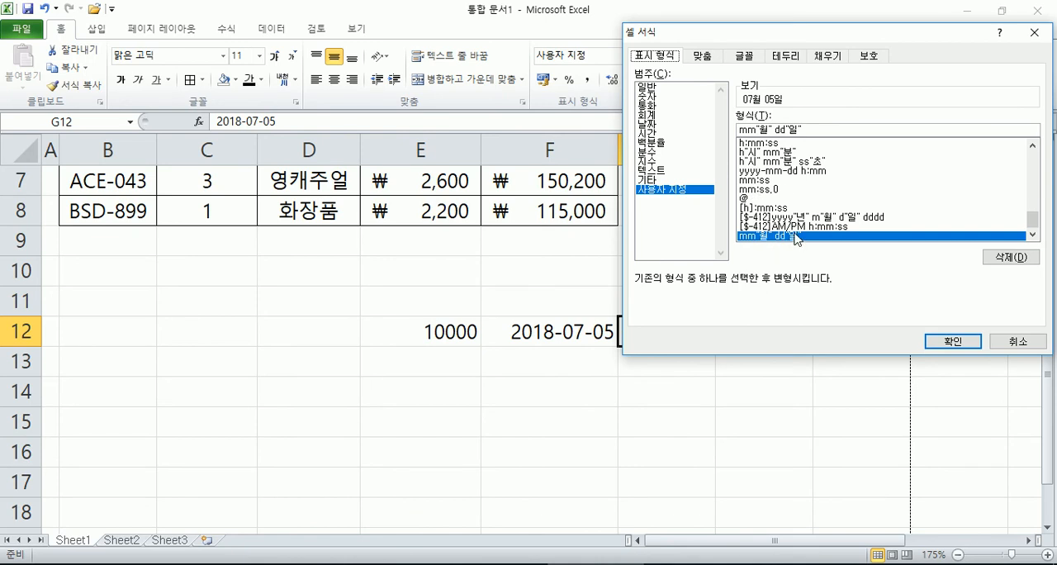
{"action": "left_click_drag", "start_coordinate": [1035, 223], "coordinate": [1037, 208]}
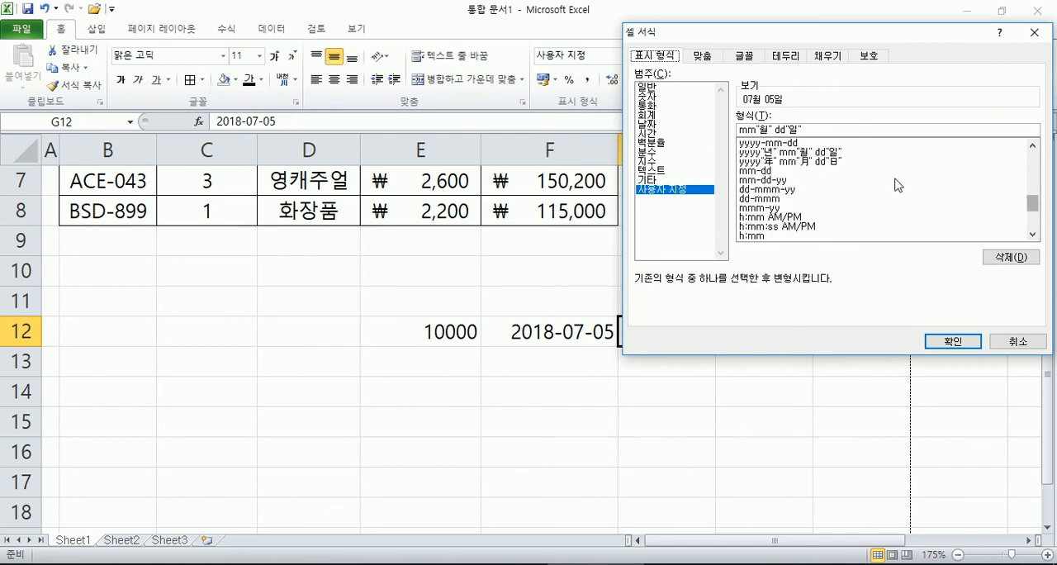
{"action": "left_click", "coordinate": [822, 152]}
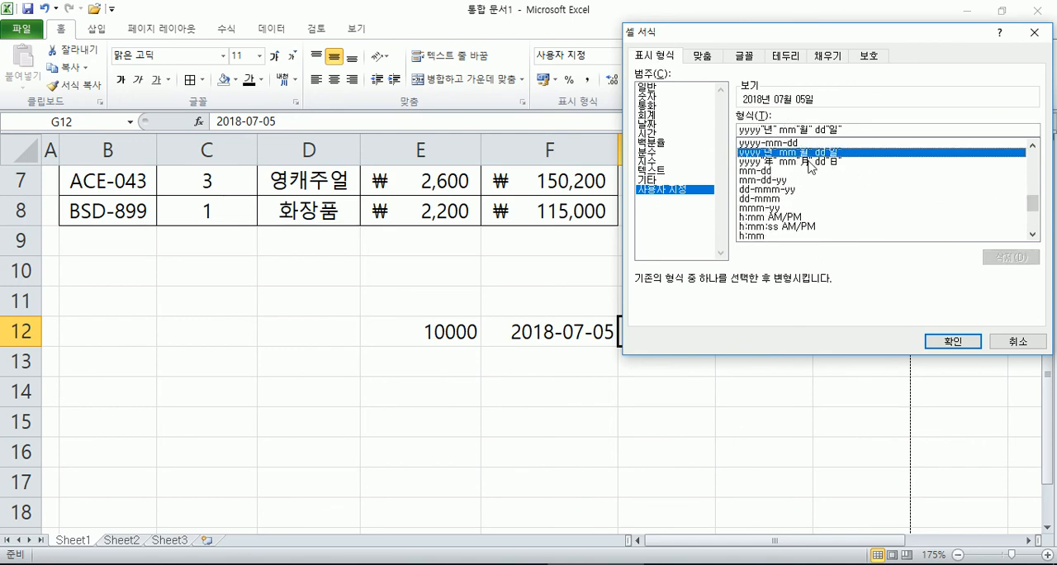
{"action": "left_click", "coordinate": [812, 162]}
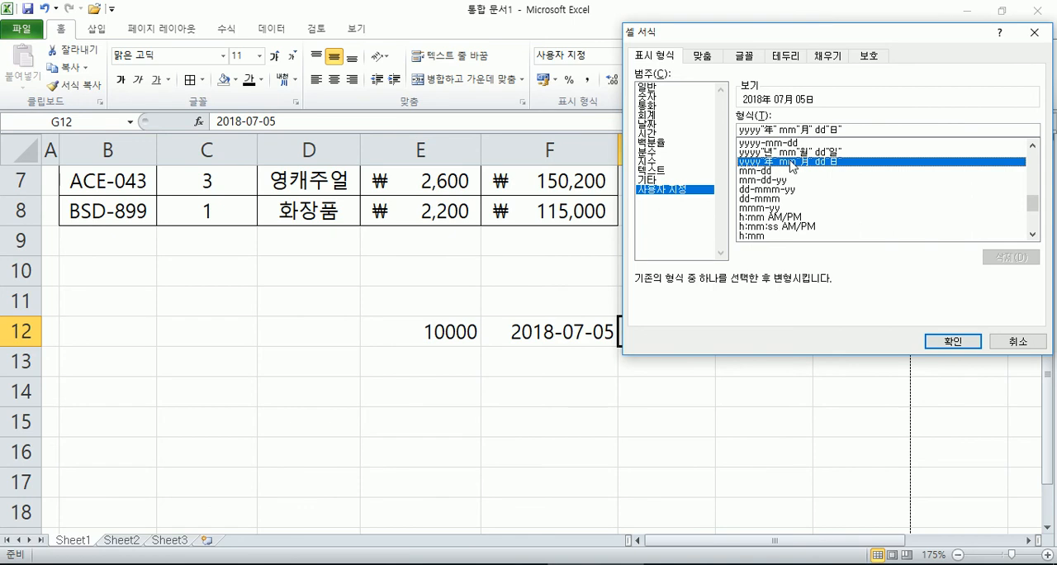
{"action": "left_click", "coordinate": [929, 336]}
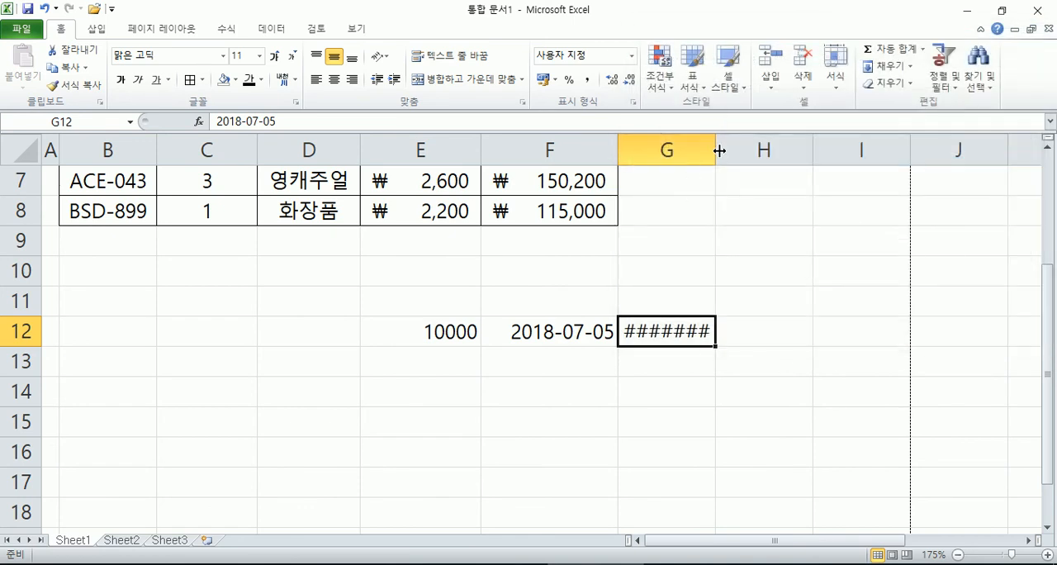
{"action": "double_click", "coordinate": [716, 150]}
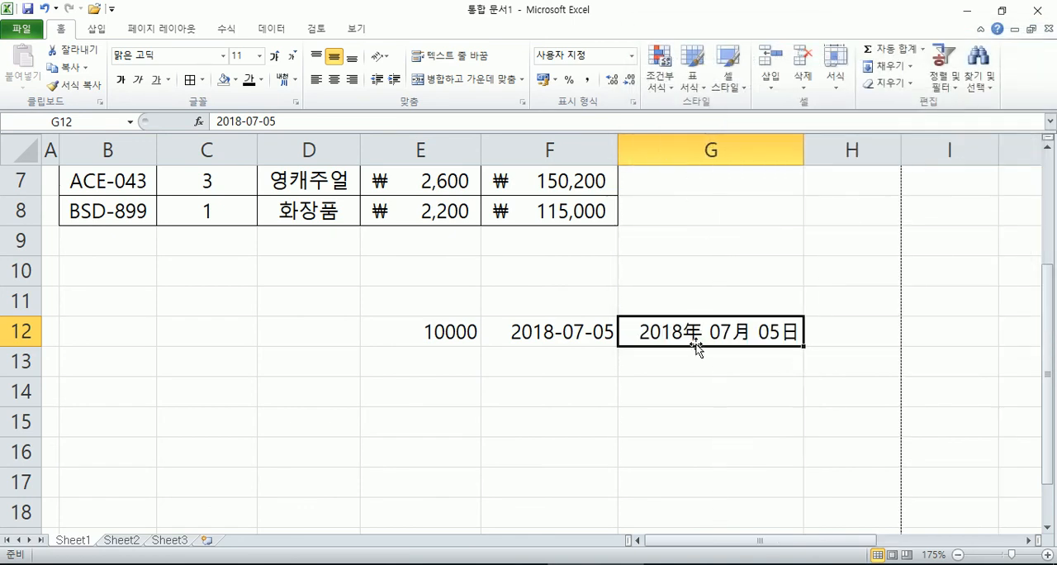
Step: Apply the date format *2001년 3월 14일 수요일 to F12 and fit the width of column F to its content
{"action": "left_click", "coordinate": [571, 333]}
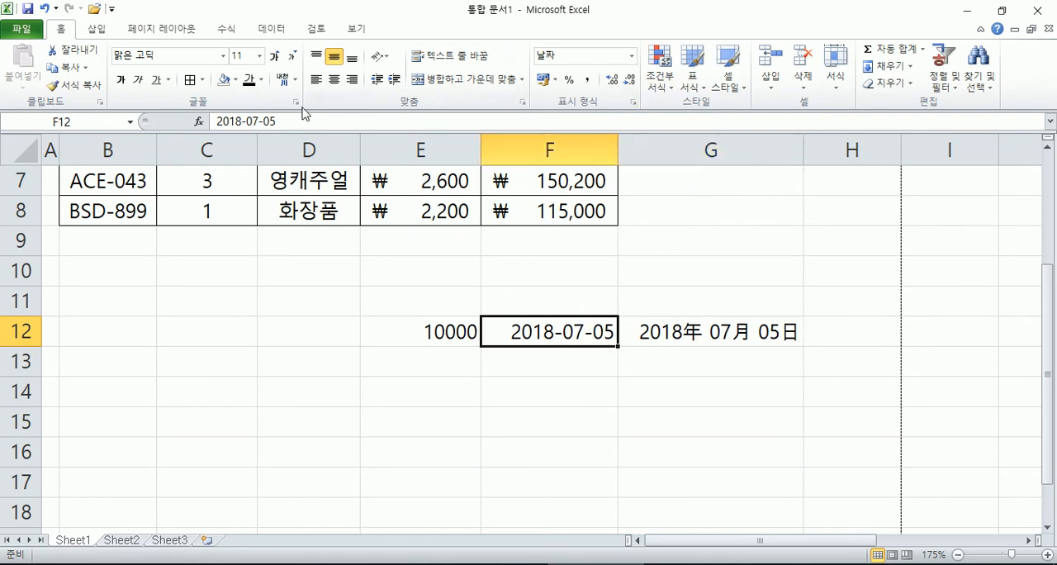
{"action": "left_click", "coordinate": [632, 102]}
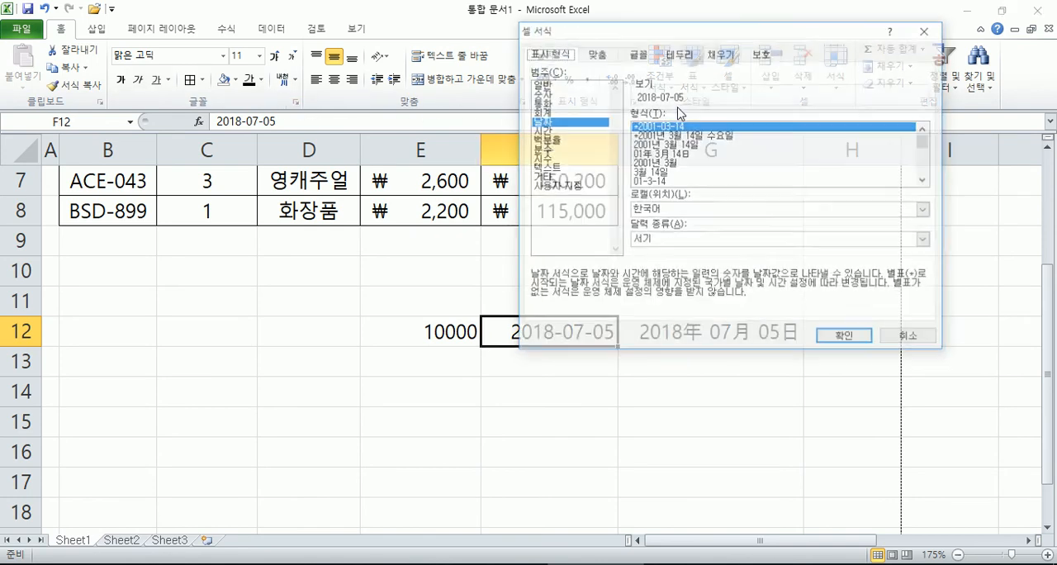
{"action": "left_click", "coordinate": [672, 135]}
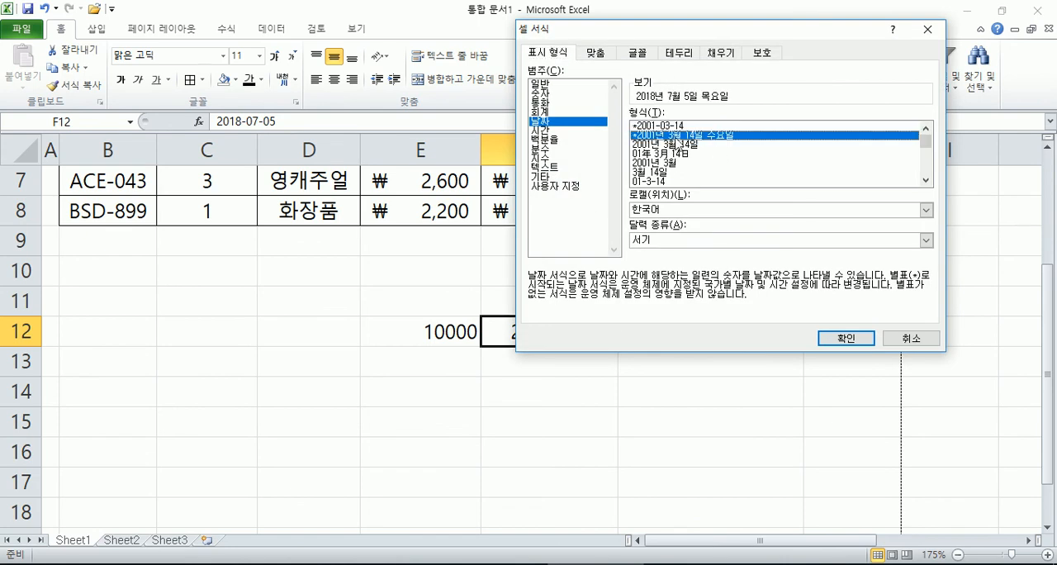
{"action": "left_click", "coordinate": [842, 341]}
{"action": "double_click", "coordinate": [616, 151]}
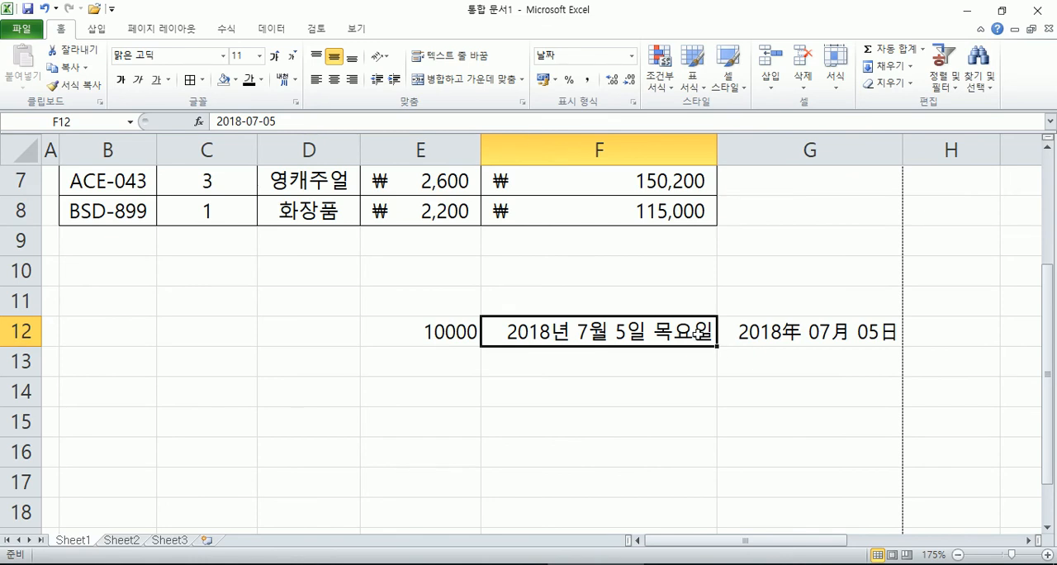
{"action": "left_click", "coordinate": [634, 102]}
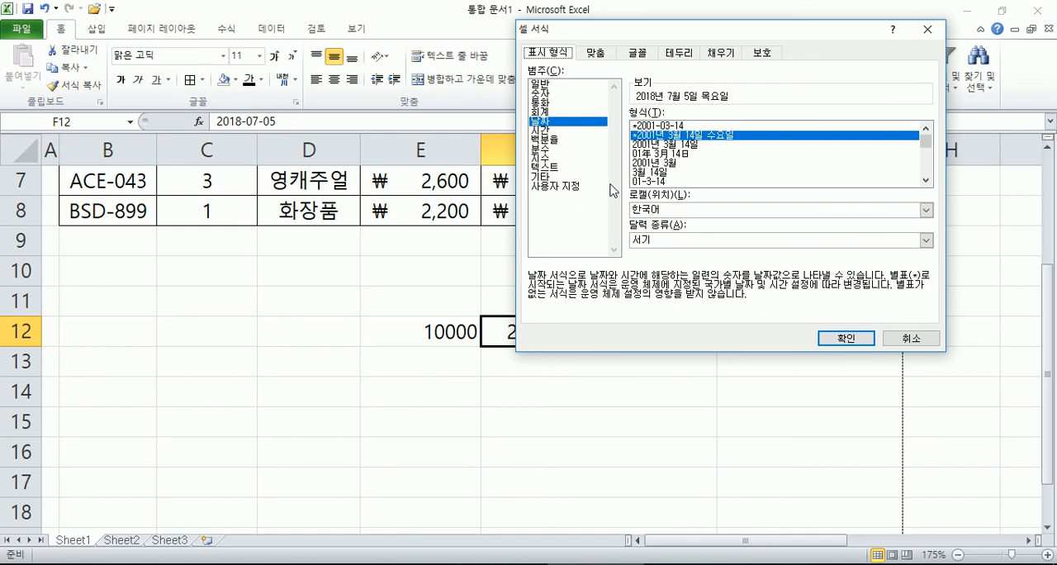
{"action": "key", "text": "Return"}
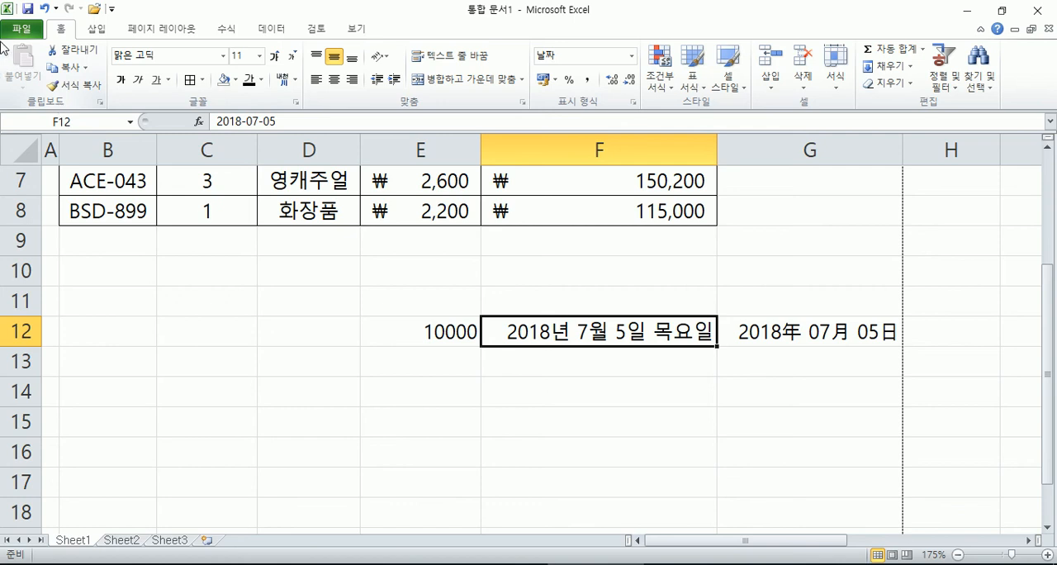
Step: Copy the formatting of E8 onto B11:D15 with Format Painter, and clear everything from that range
{"action": "left_click", "coordinate": [73, 85]}
{"action": "left_click", "coordinate": [379, 213]}
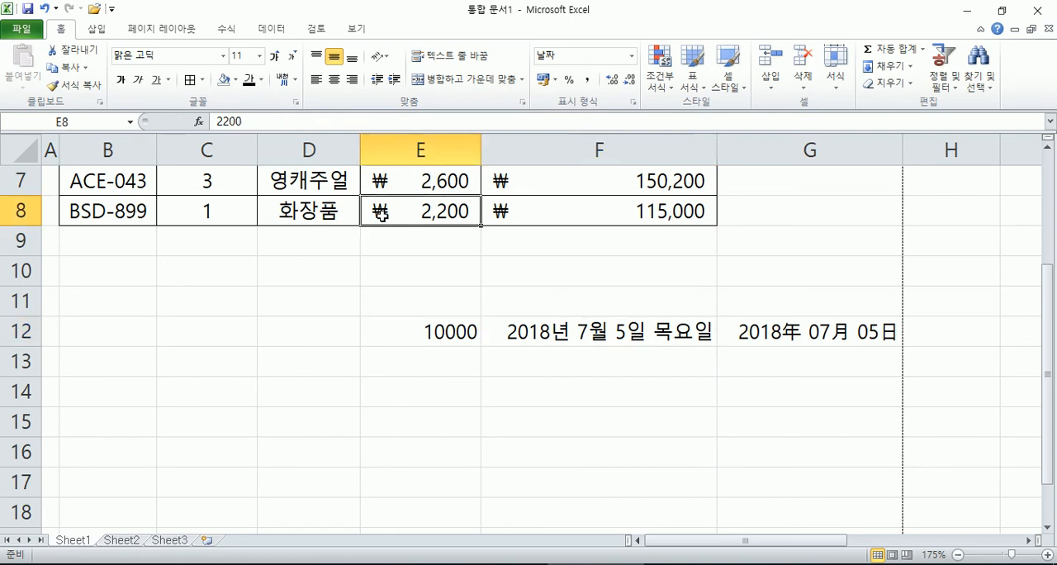
{"action": "left_click", "coordinate": [75, 85]}
{"action": "left_click_drag", "start_coordinate": [120, 294], "coordinate": [268, 427]}
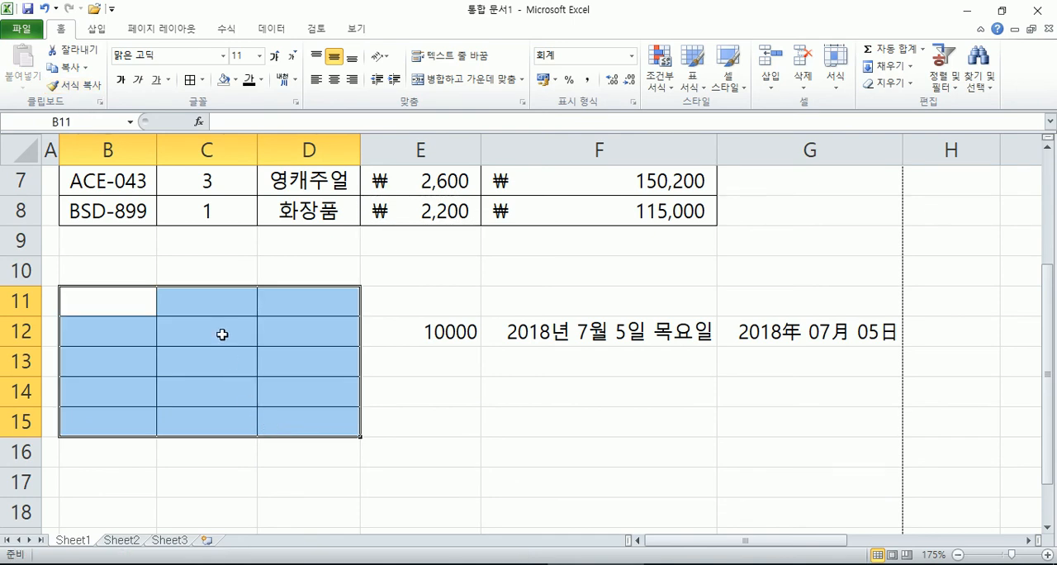
{"action": "left_click", "coordinate": [898, 85]}
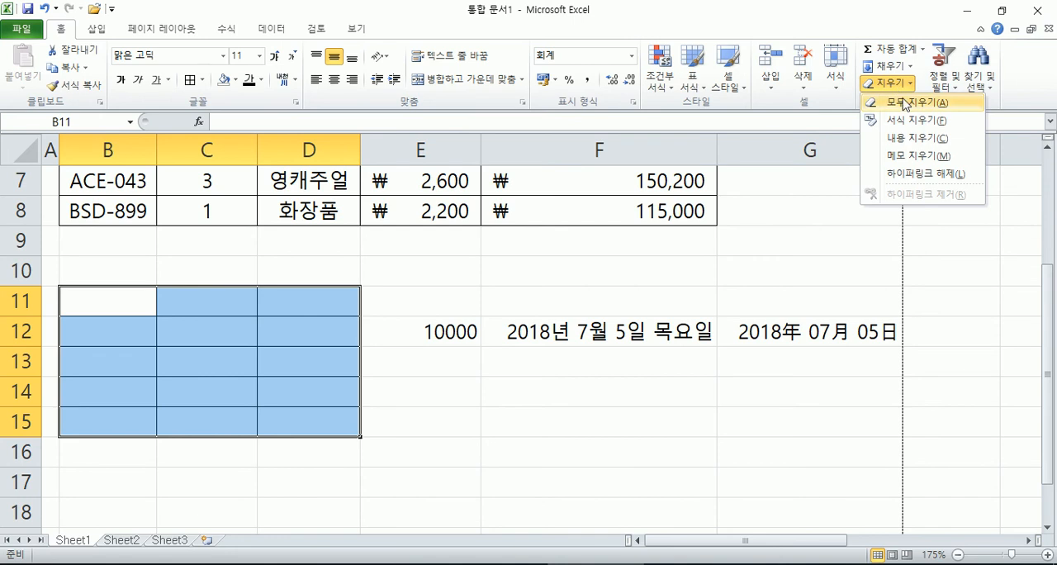
{"action": "left_click", "coordinate": [887, 104]}
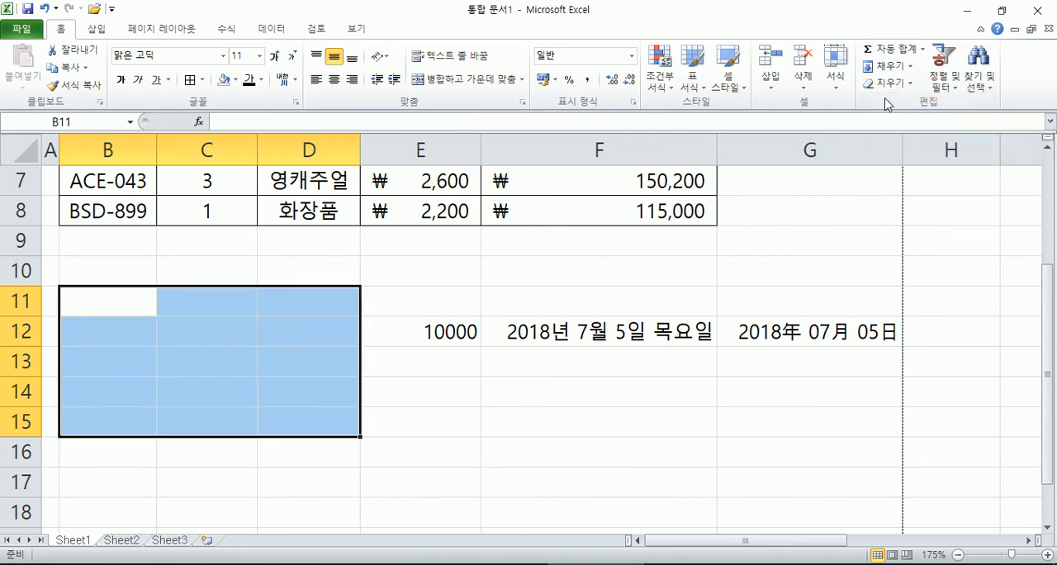
Step: Clear only the formats of the table data in B5:F8, and undo the clearing
{"action": "scroll", "coordinate": [240, 339], "scroll_direction": "up", "scroll_amount": 2}
{"action": "left_click_drag", "start_coordinate": [116, 337], "coordinate": [702, 427]}
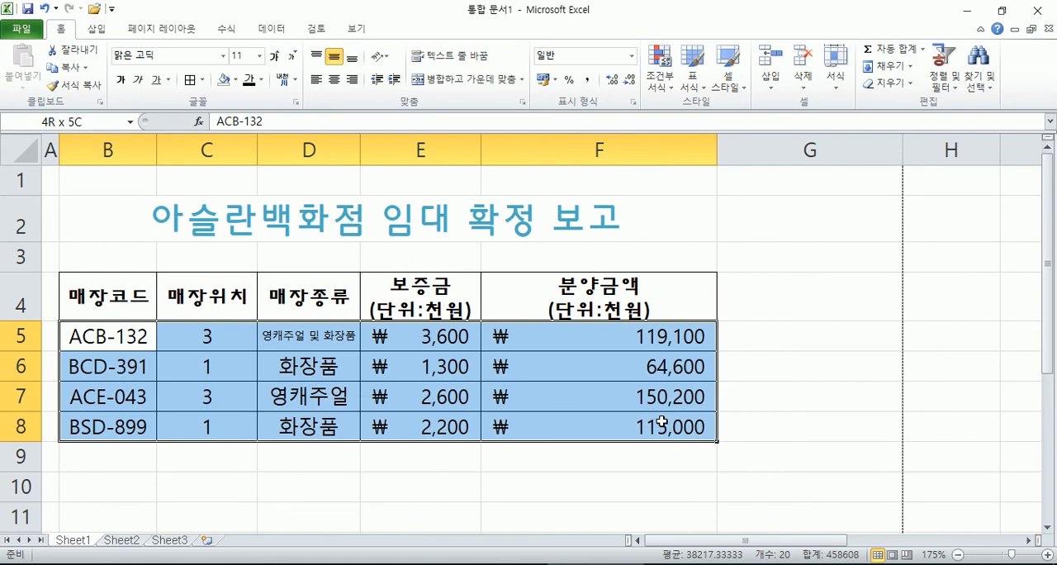
{"action": "left_click", "coordinate": [885, 82]}
{"action": "left_click", "coordinate": [902, 124]}
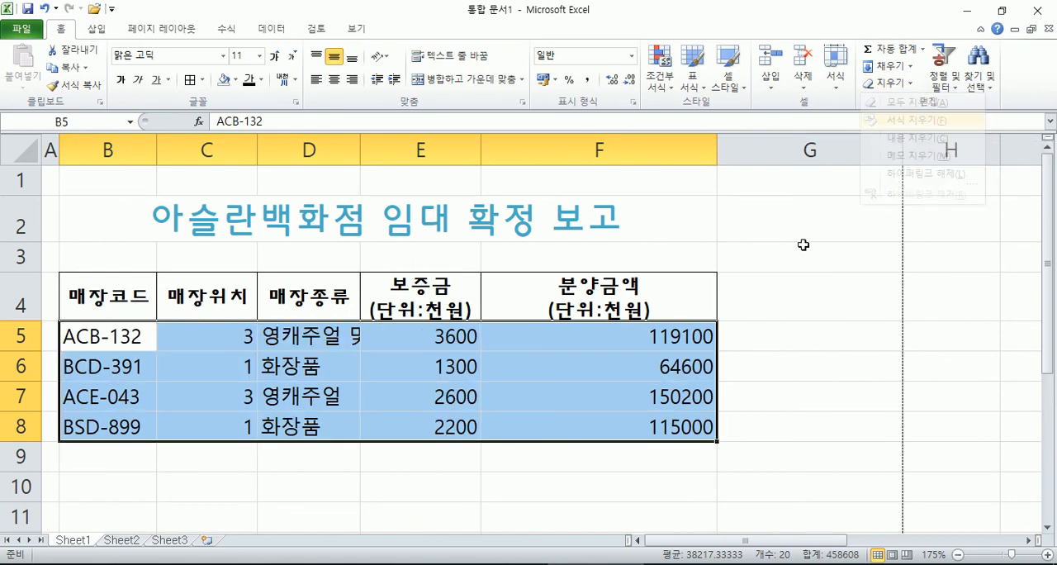
{"action": "left_click", "coordinate": [641, 462]}
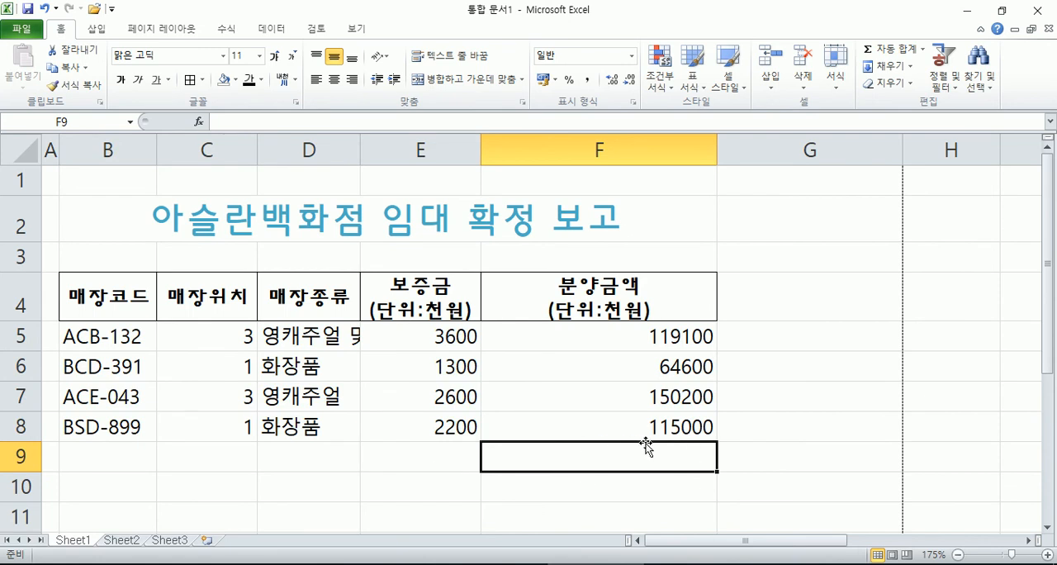
{"action": "key", "text": "ctrl+z"}
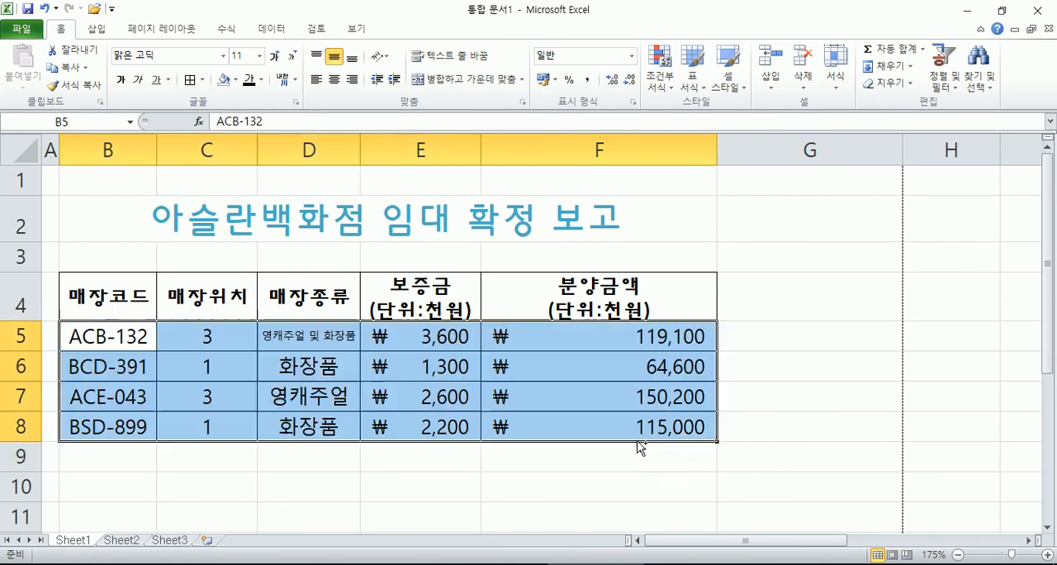
Step: Apply the comma style to the amounts in E5:F8
{"action": "left_click", "coordinate": [525, 396]}
{"action": "scroll", "coordinate": [514, 378], "scroll_direction": "down", "scroll_amount": 3}
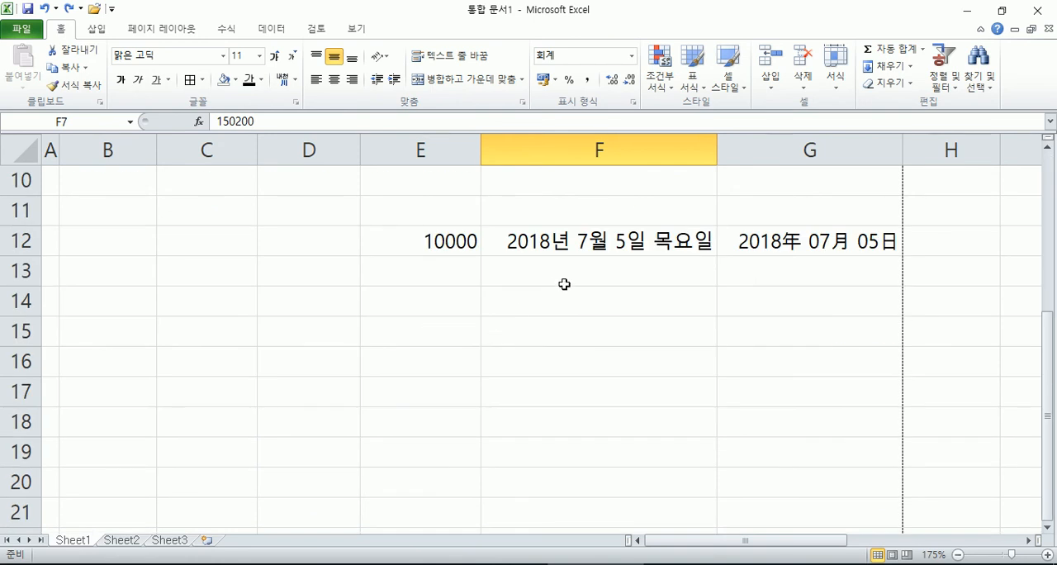
{"action": "scroll", "coordinate": [481, 211], "scroll_direction": "up", "scroll_amount": 2}
{"action": "left_click_drag", "start_coordinate": [413, 233], "coordinate": [628, 322]}
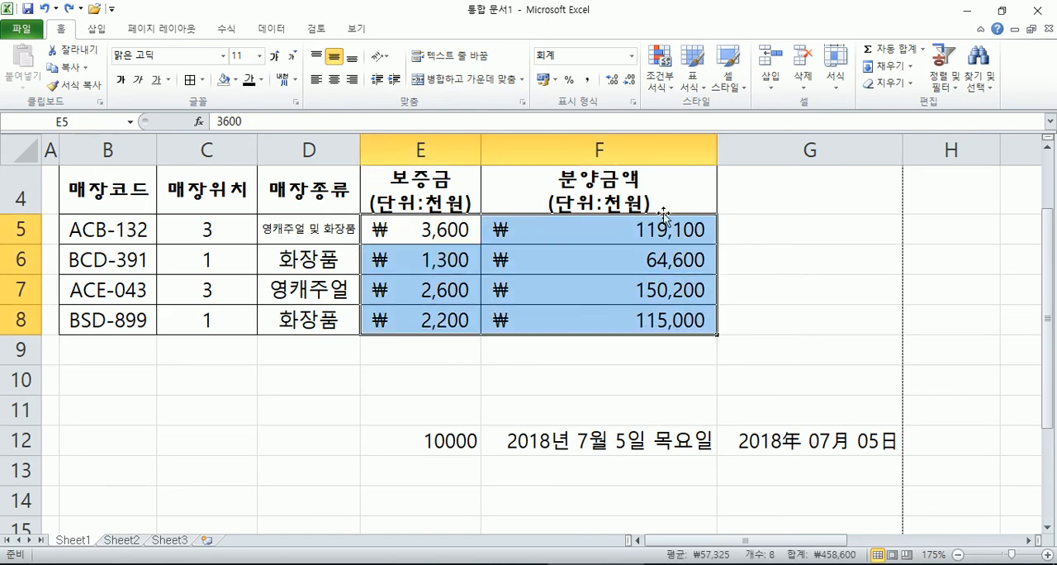
{"action": "left_click", "coordinate": [587, 80]}
{"action": "left_click", "coordinate": [585, 261]}
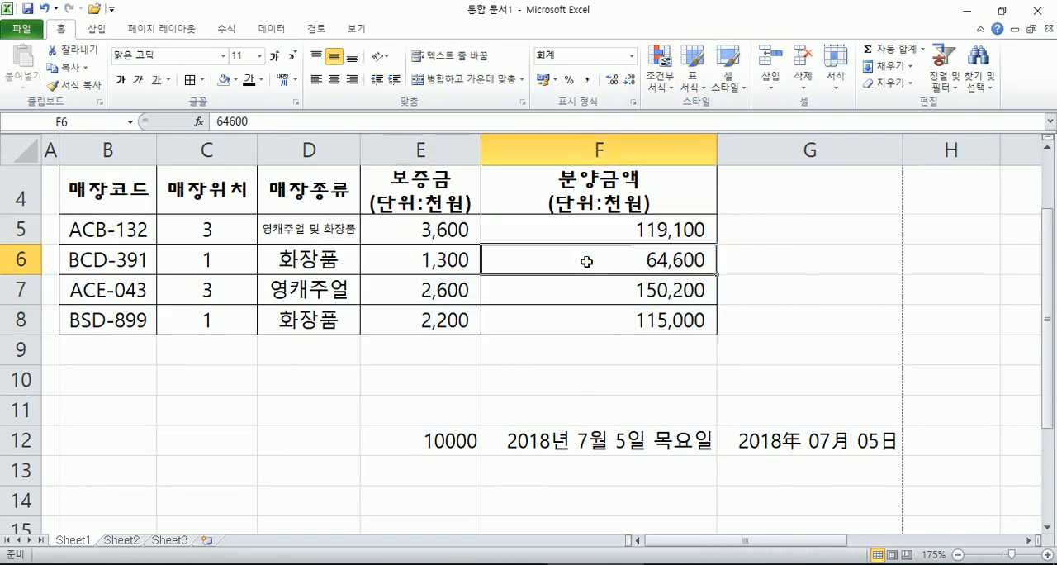
Step: Apply the won accounting format to E5:F8 and switch the range back to the comma style
{"action": "left_click_drag", "start_coordinate": [438, 221], "coordinate": [555, 323]}
{"action": "left_click", "coordinate": [544, 79]}
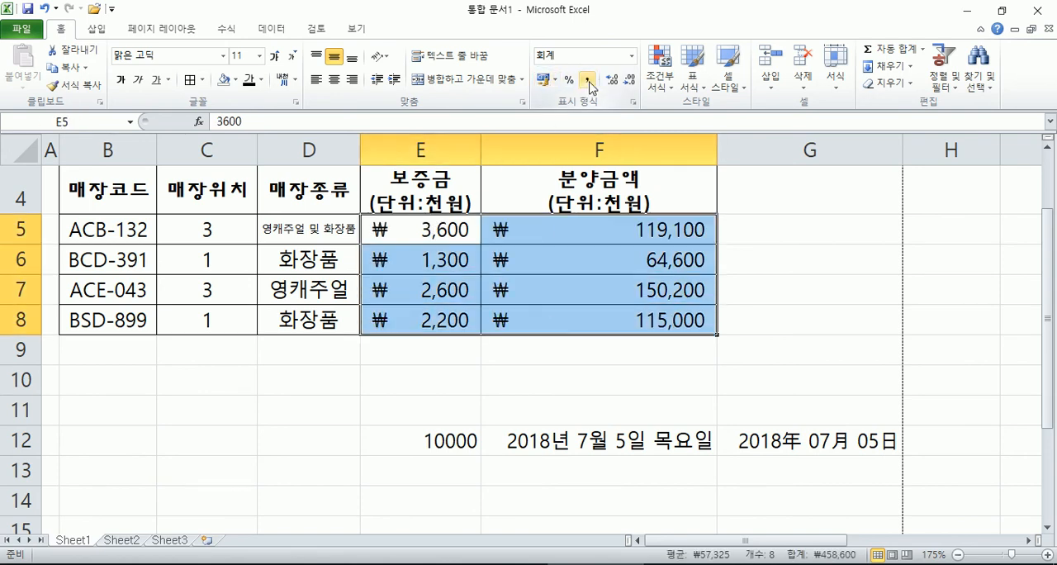
{"action": "left_click", "coordinate": [587, 80]}
{"action": "left_click", "coordinate": [444, 229]}
{"action": "left_click", "coordinate": [446, 254]}
{"action": "left_click", "coordinate": [446, 288]}
{"action": "left_click", "coordinate": [520, 322]}
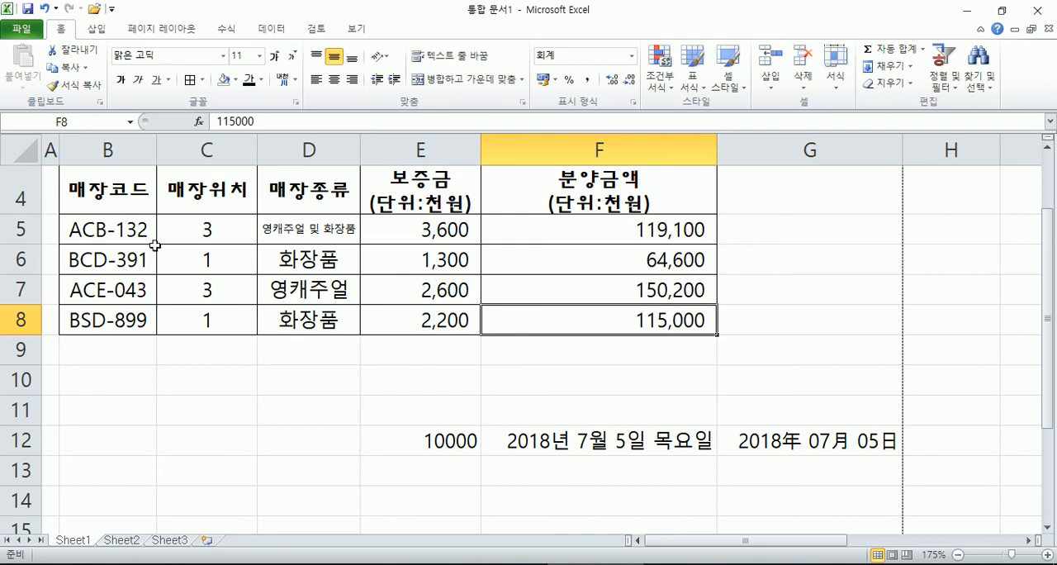
Step: Try appending the unit 층 directly to the number in C5
{"action": "left_click_drag", "start_coordinate": [208, 234], "coordinate": [217, 323]}
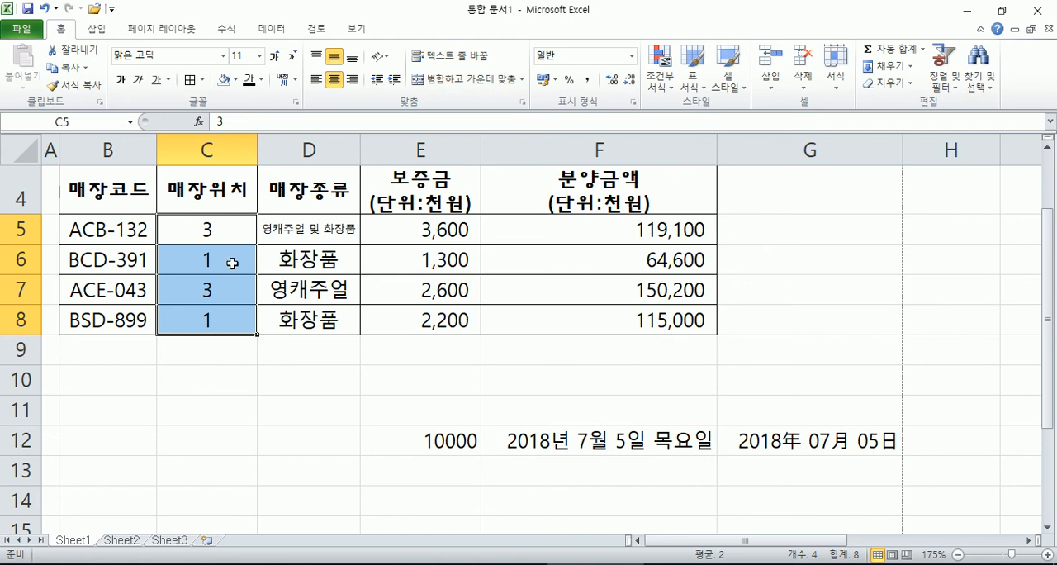
{"action": "left_click", "coordinate": [231, 260]}
{"action": "left_click", "coordinate": [234, 232]}
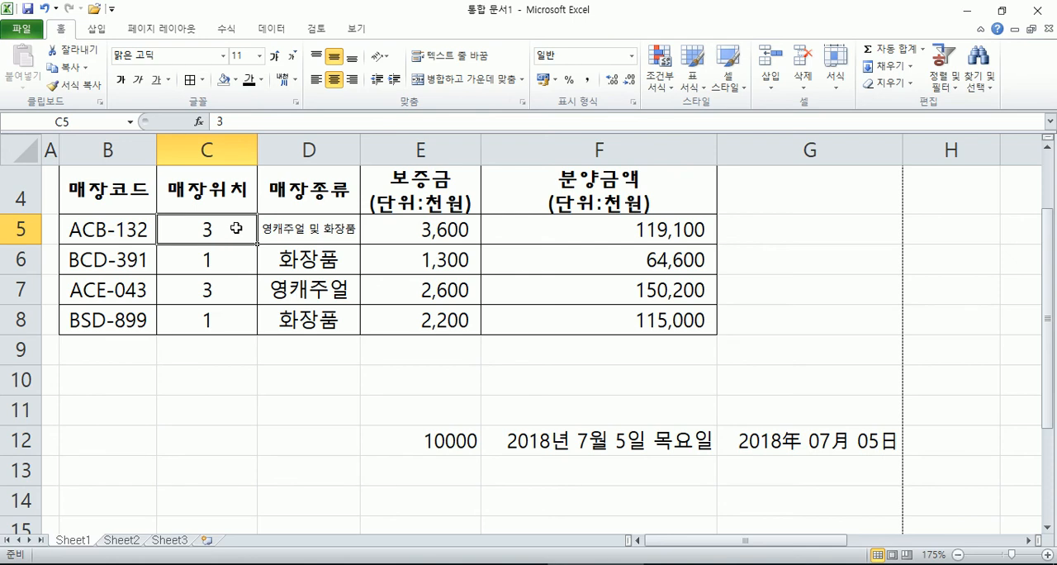
{"action": "double_click", "coordinate": [236, 229]}
{"action": "type", "text": "층"}
{"action": "key", "text": "Return"}
Step: Apply the custom number format G/표준층 to the store locations in C5:C8
{"action": "left_click_drag", "start_coordinate": [240, 229], "coordinate": [243, 313]}
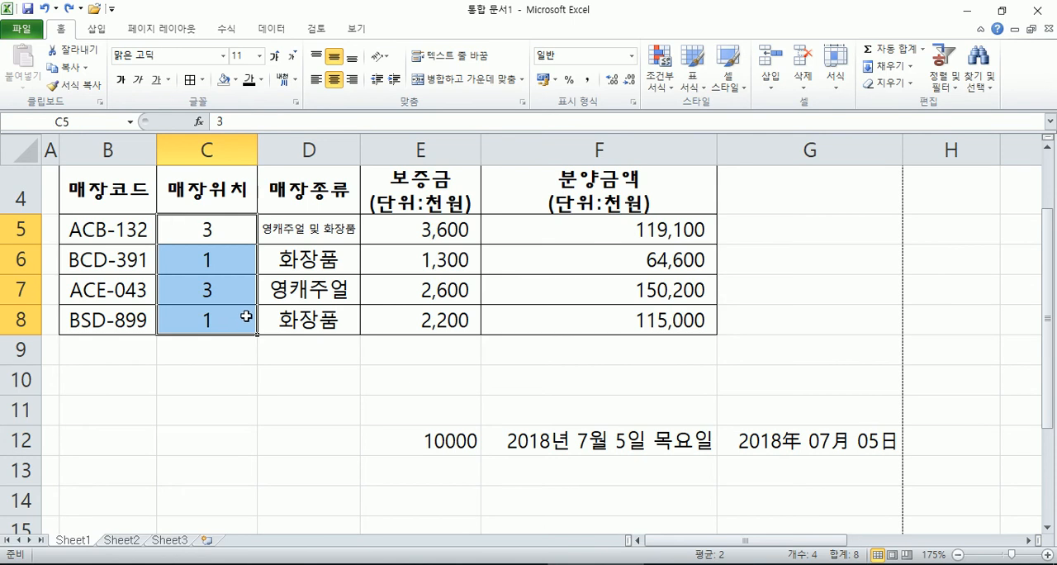
{"action": "right_click", "coordinate": [228, 230]}
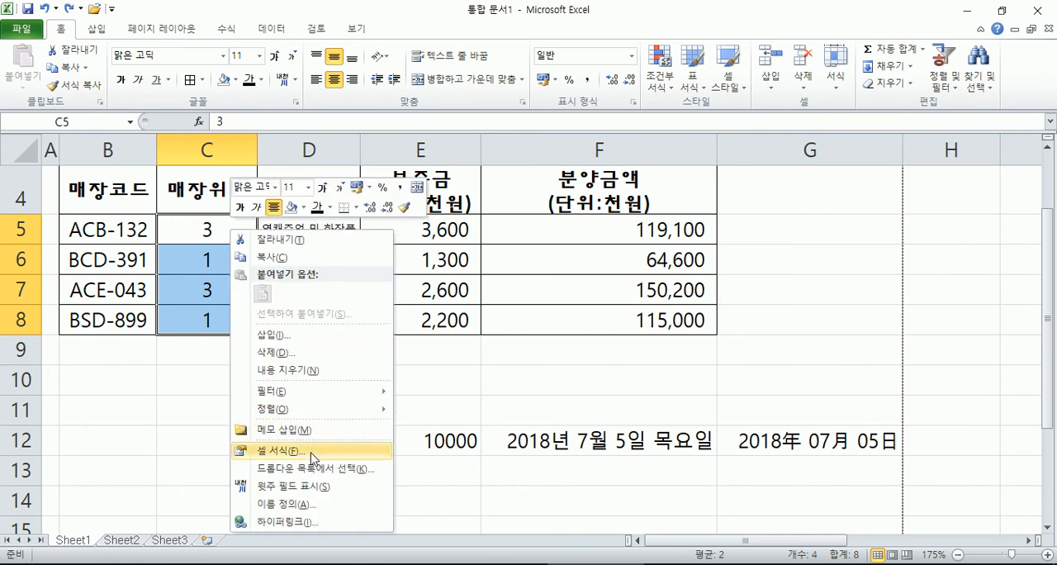
{"action": "left_click", "coordinate": [633, 102]}
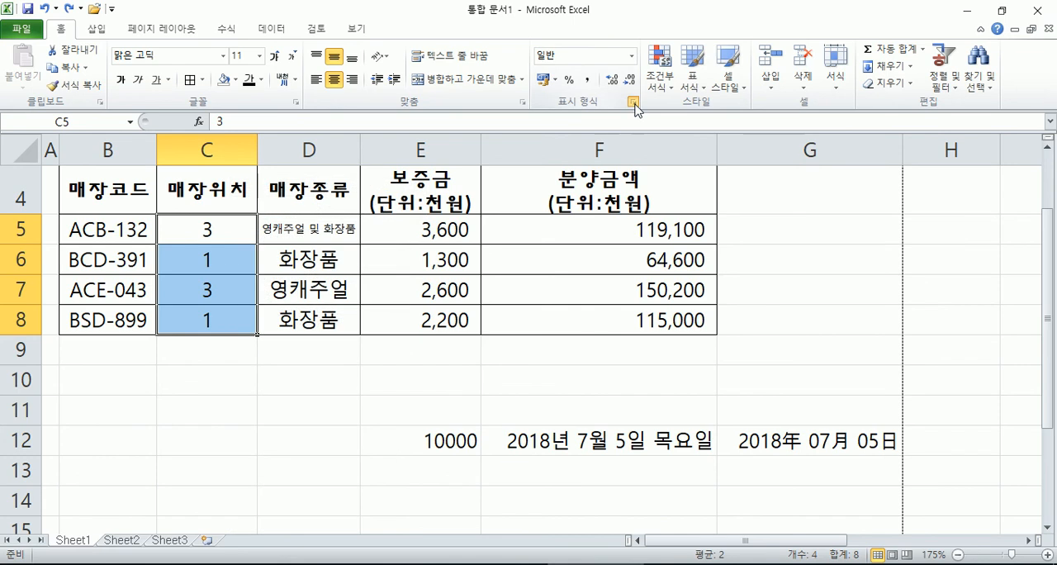
{"action": "right_click", "coordinate": [211, 225]}
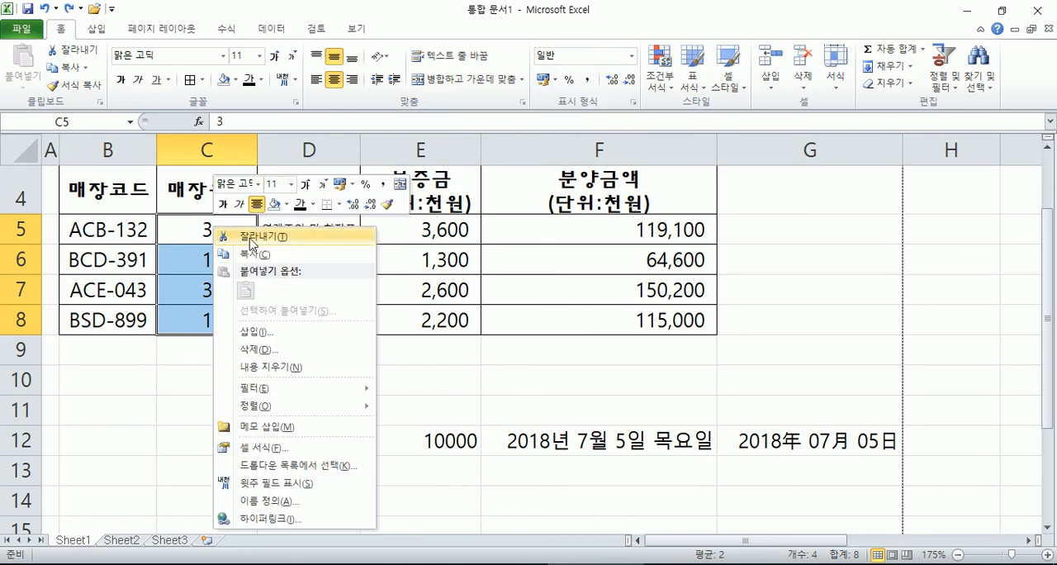
{"action": "left_click", "coordinate": [261, 452]}
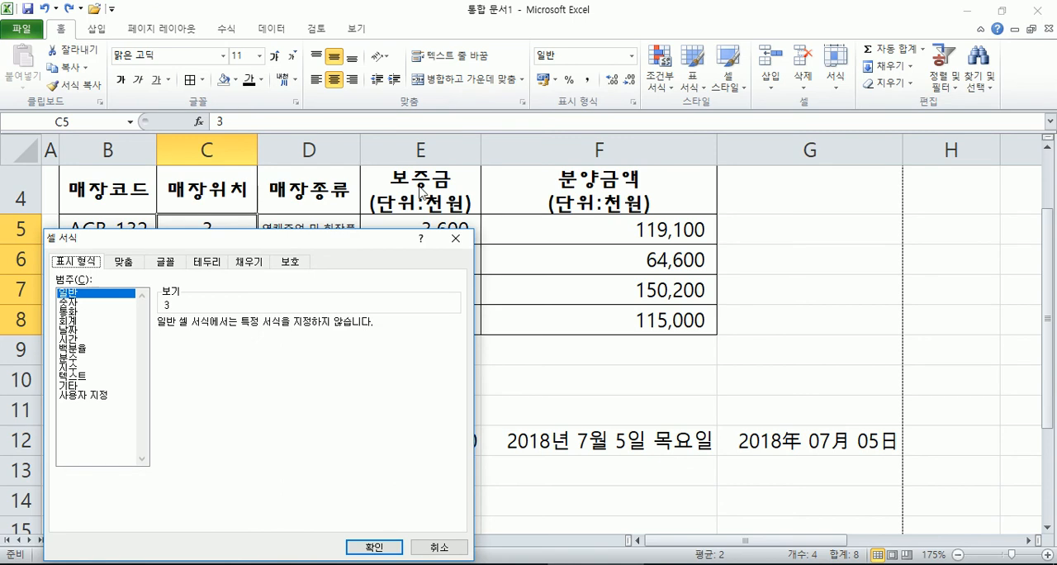
{"action": "left_click_drag", "start_coordinate": [368, 238], "coordinate": [744, 9]}
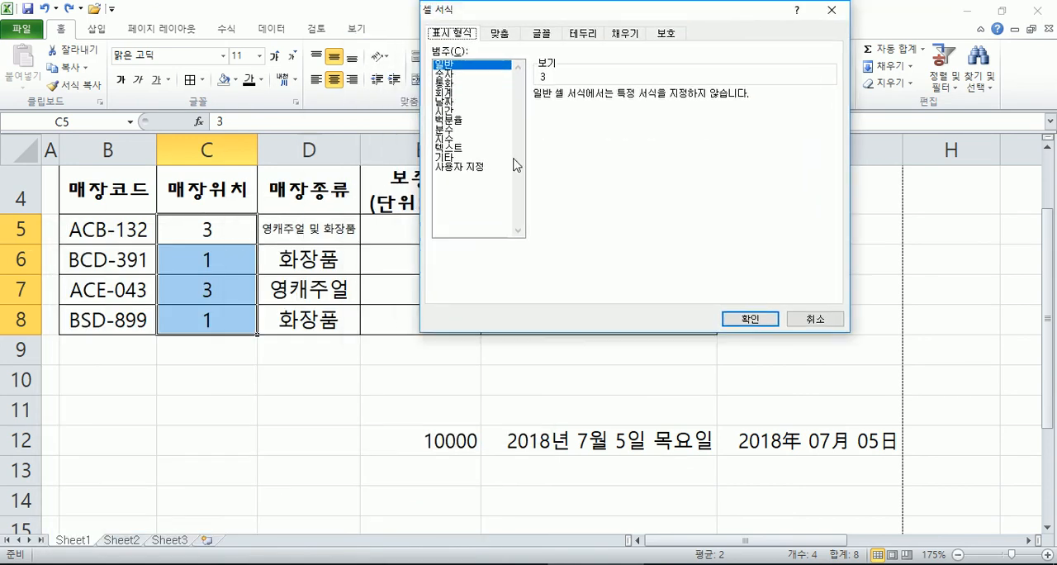
{"action": "left_click", "coordinate": [467, 168]}
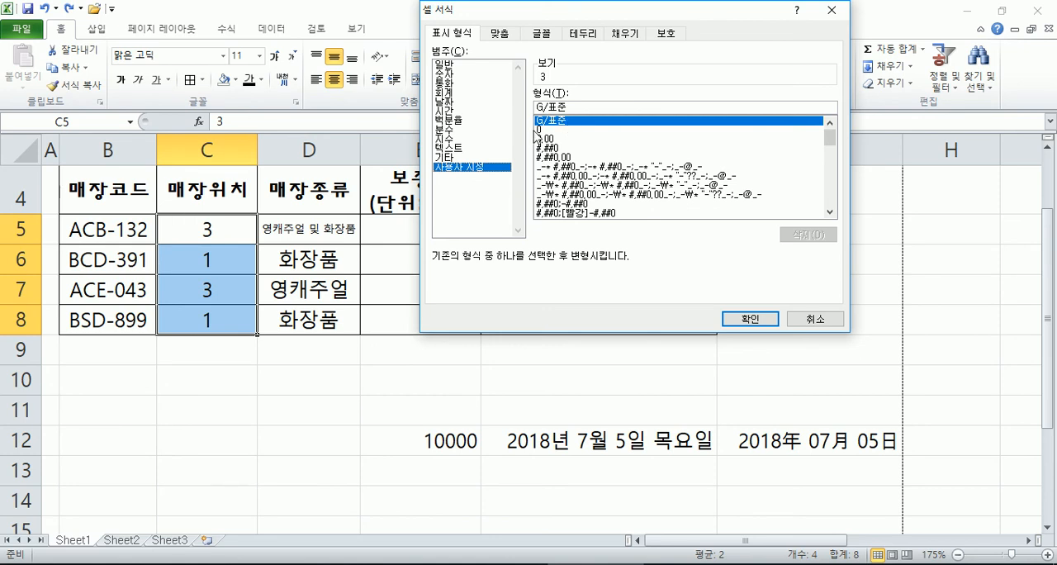
{"action": "left_click", "coordinate": [579, 108]}
{"action": "type", "text": "층"}
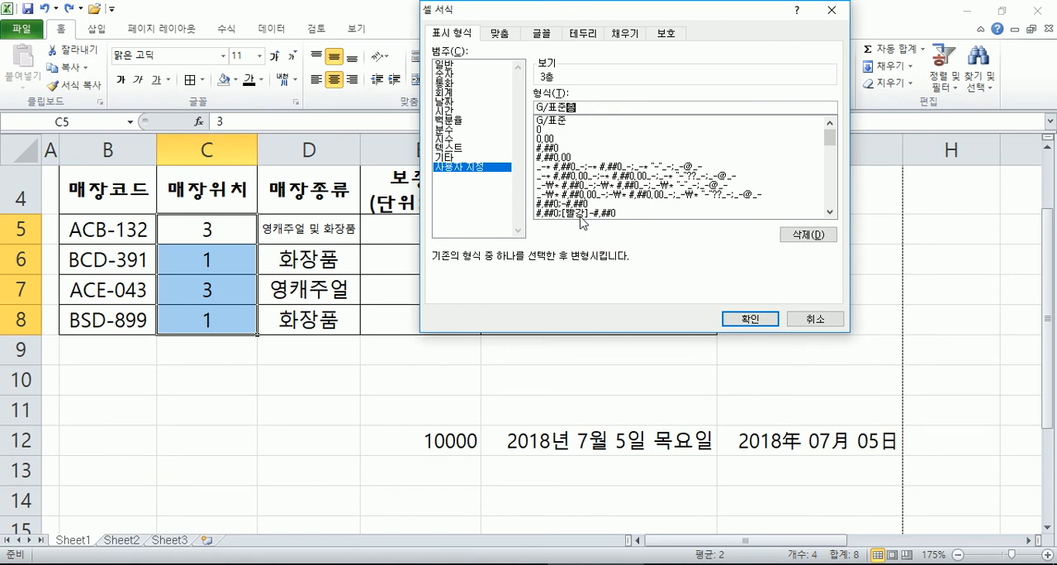
{"action": "left_click_drag", "start_coordinate": [568, 107], "coordinate": [536, 105]}
{"action": "left_click", "coordinate": [611, 107]}
{"action": "left_click", "coordinate": [767, 318]}
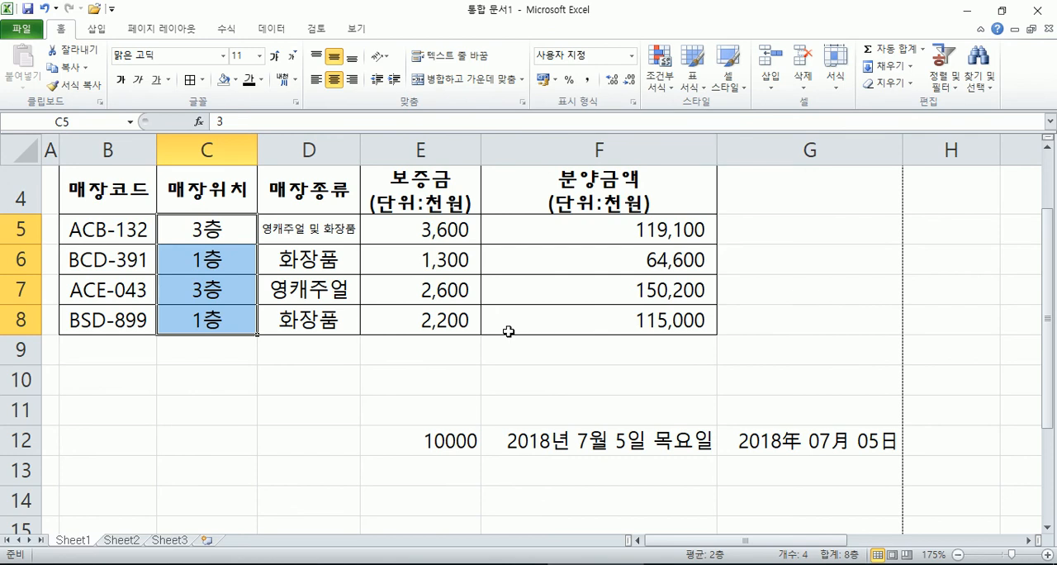
Step: Change the store location in C5 to 5 and the one in C6 to 2
{"action": "left_click", "coordinate": [213, 241]}
{"action": "type", "text": "5"}
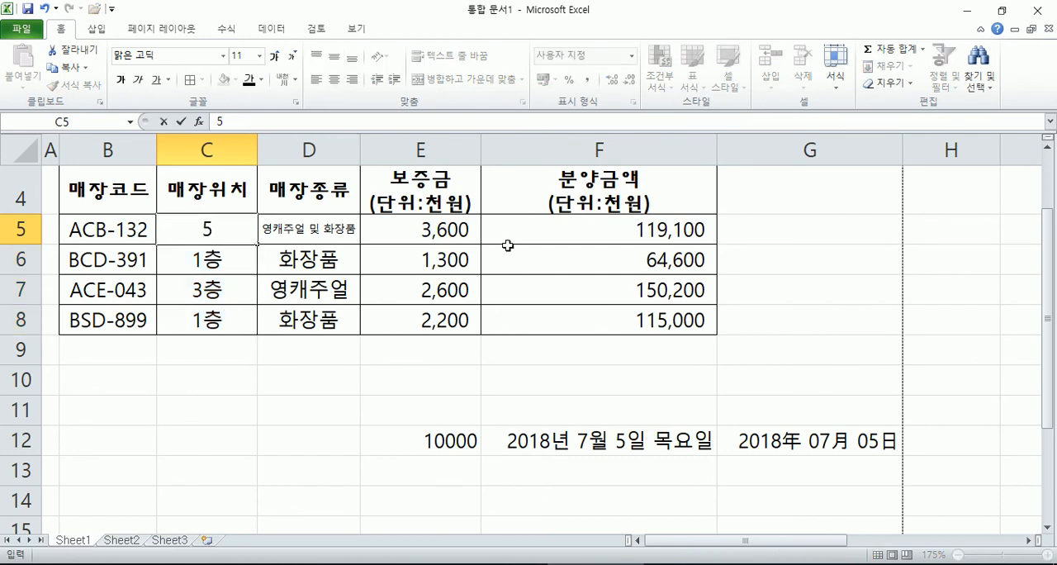
{"action": "key", "text": "Return"}
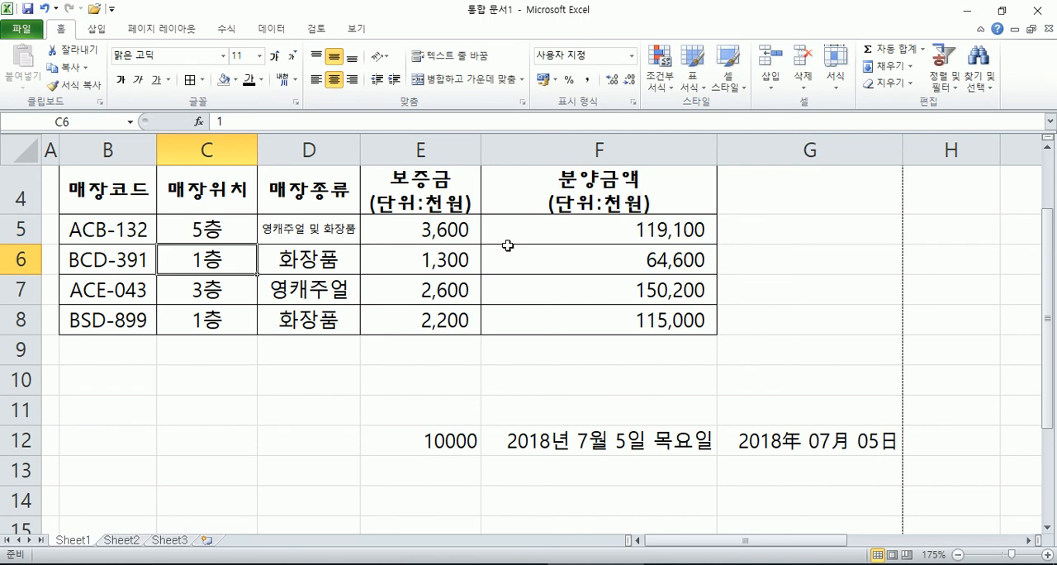
{"action": "type", "text": "2"}
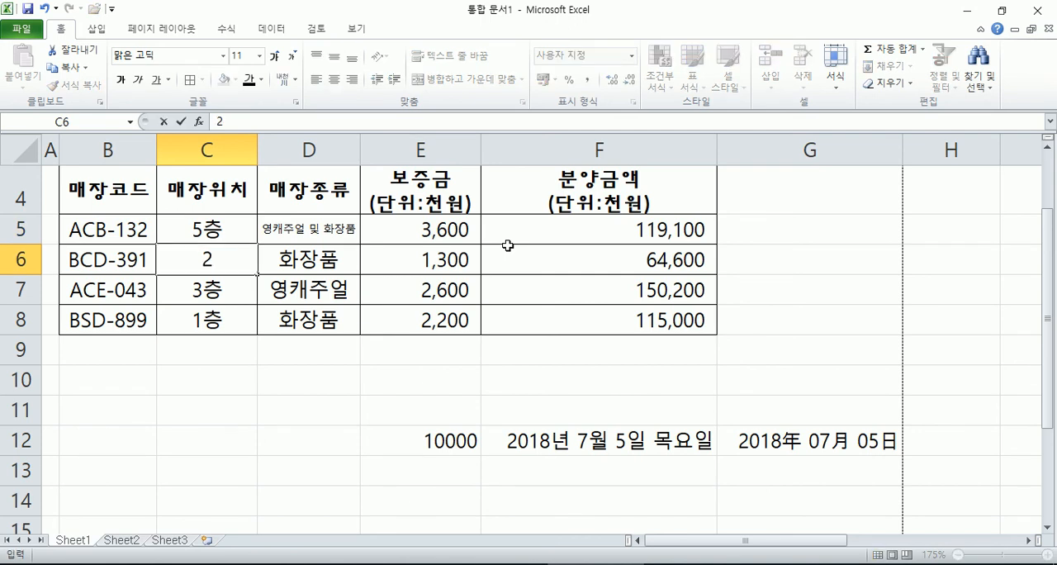
{"action": "key", "text": "Return"}
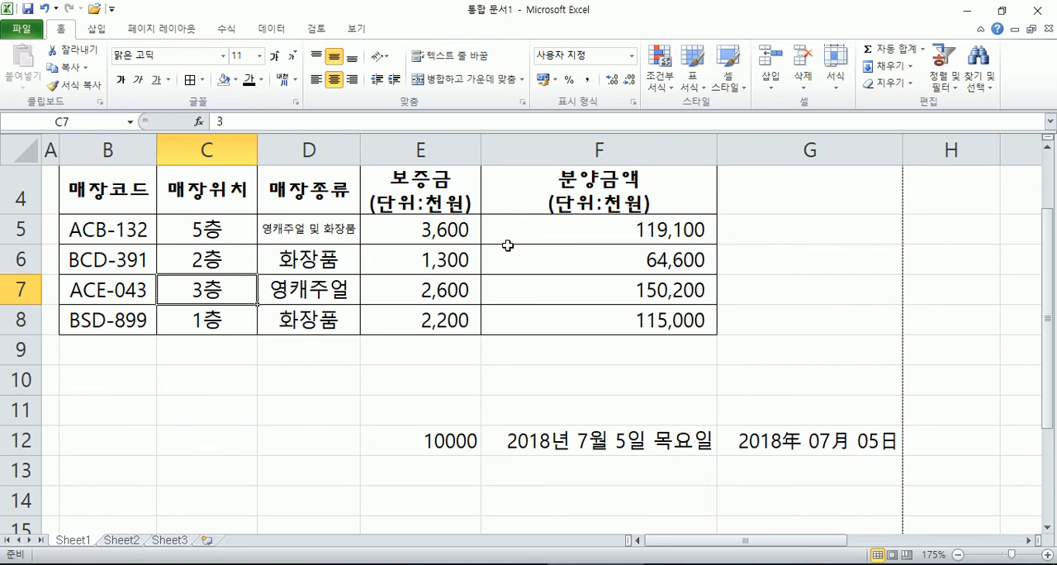
Step: Change the custom number format of C5:C8 to G/표준"호실"
{"action": "left_click_drag", "start_coordinate": [233, 227], "coordinate": [223, 315]}
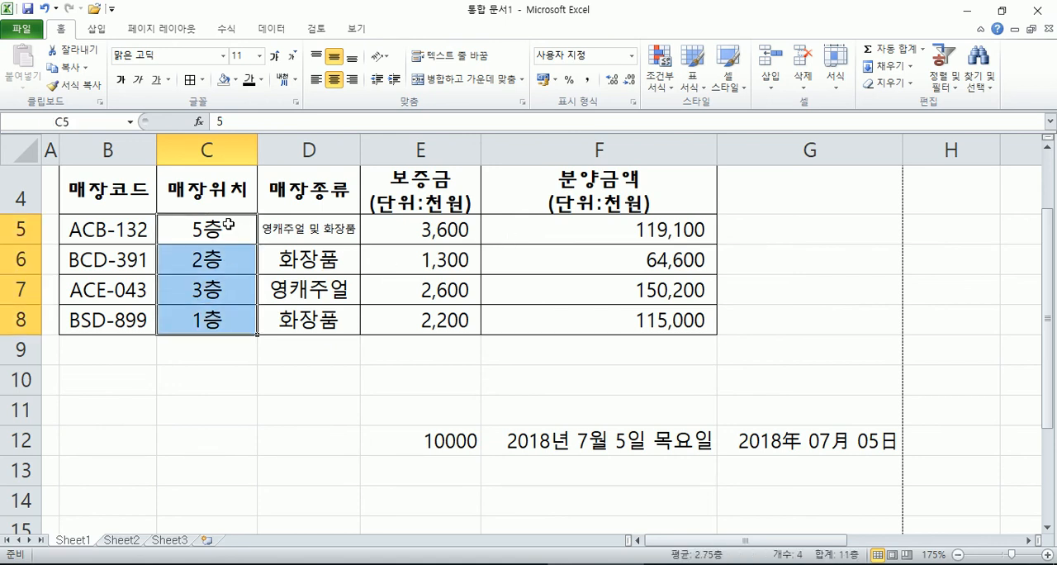
{"action": "right_click", "coordinate": [228, 225]}
{"action": "left_click", "coordinate": [282, 444]}
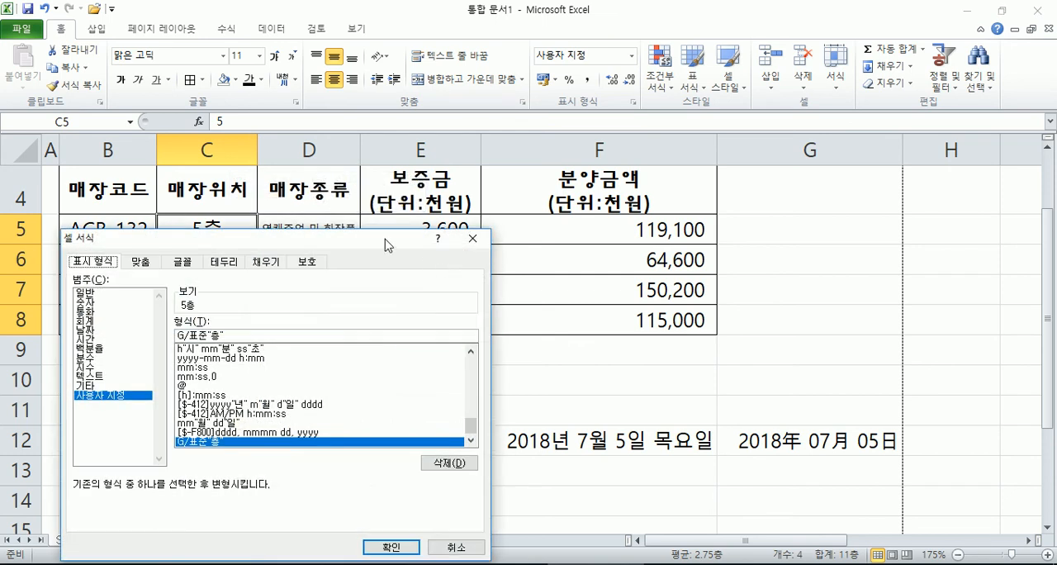
{"action": "left_click_drag", "start_coordinate": [397, 246], "coordinate": [753, 94]}
{"action": "left_click", "coordinate": [603, 181]}
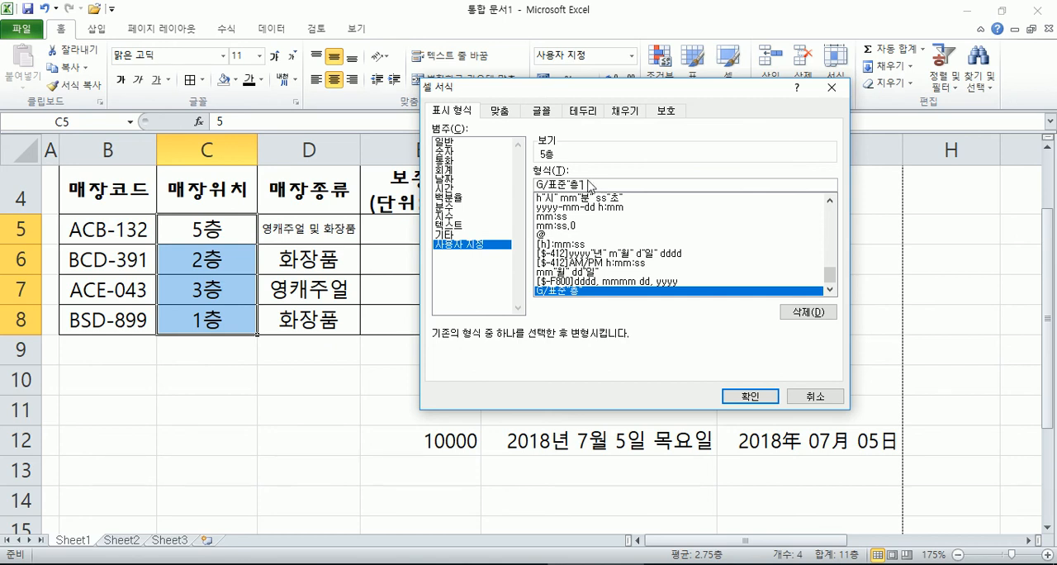
{"action": "key", "text": "BackSpace"}
{"action": "type", "text": "호실"}
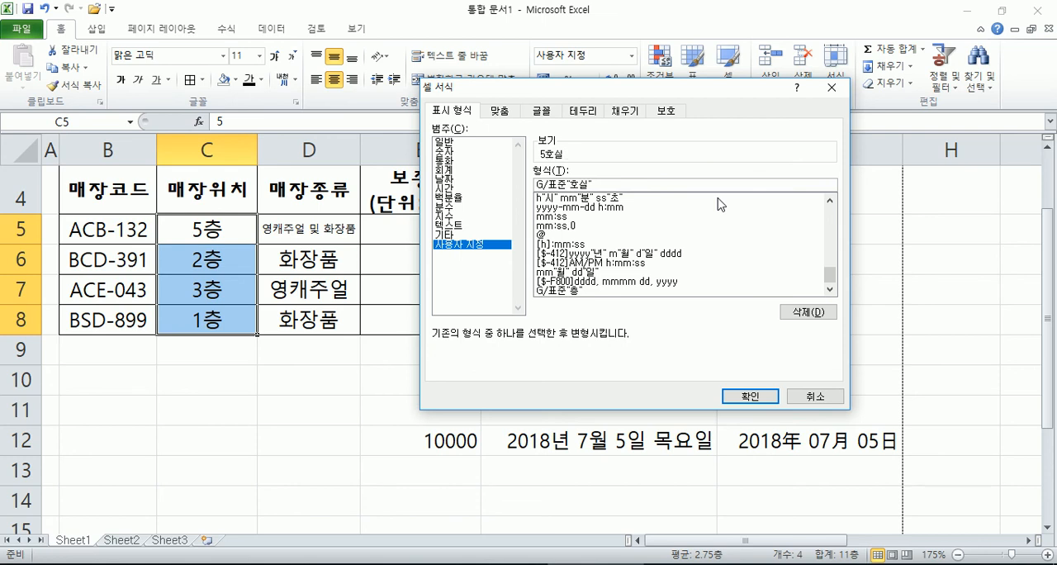
{"action": "key", "text": "Return"}
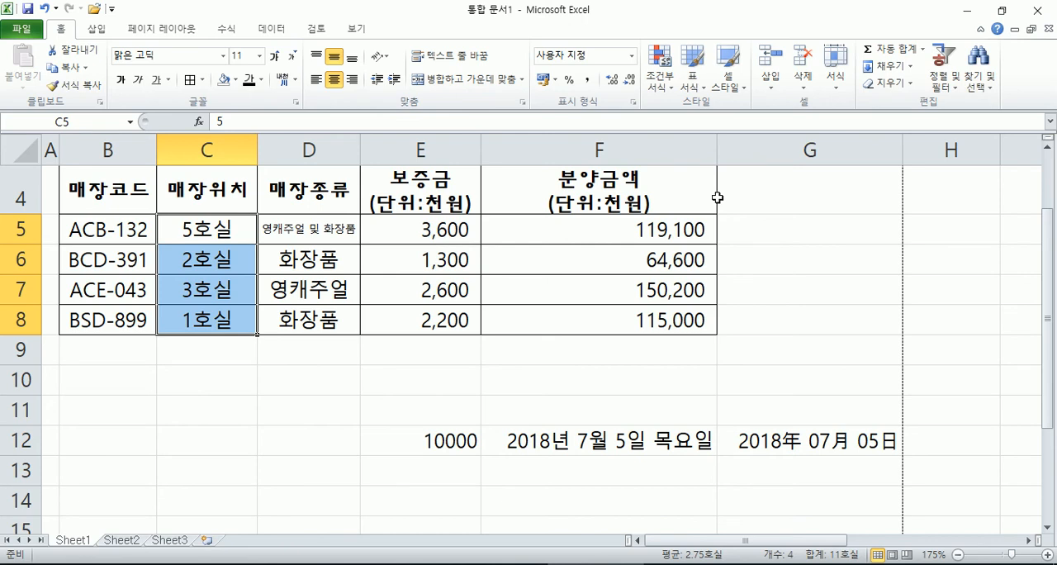
Step: Replace 호실 with 층 in the custom number format of C5:C8
{"action": "key", "text": "ctrl+1"}
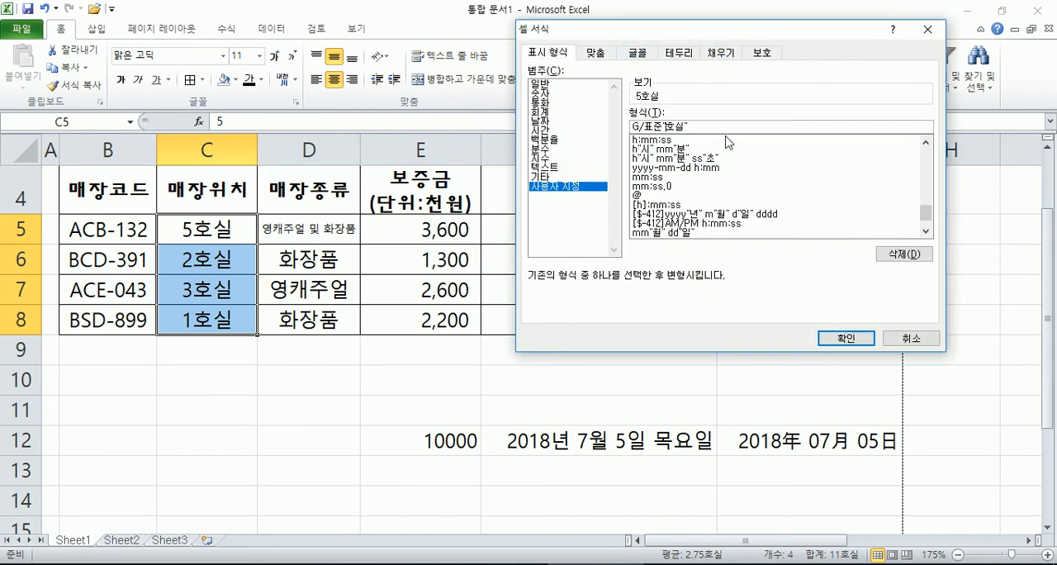
{"action": "type", "text": "층"}
{"action": "key", "text": "Delete"}
{"action": "key", "text": "Delete"}
{"action": "key", "text": "Return"}
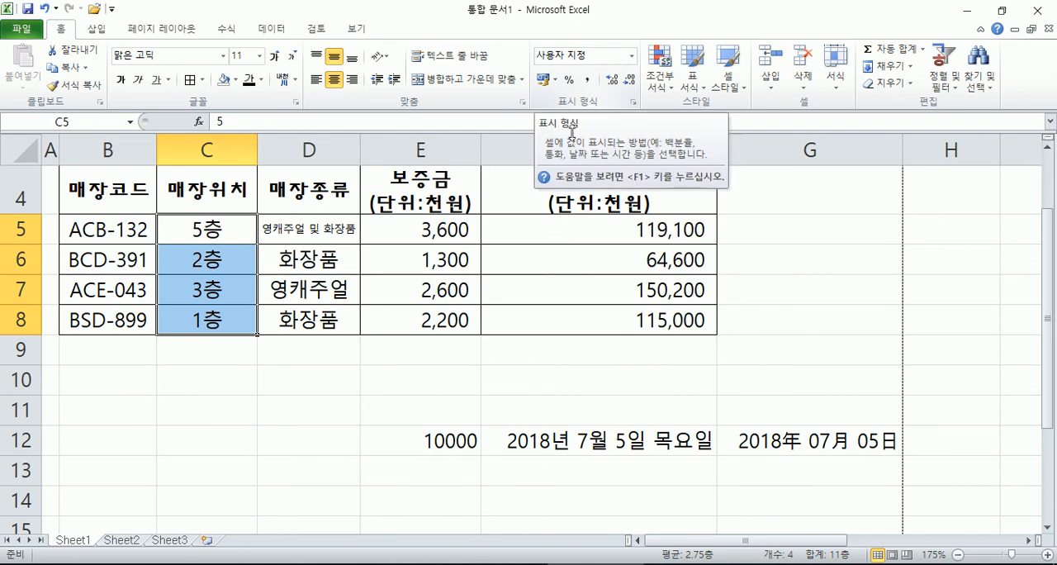
{"action": "left_click", "coordinate": [496, 386]}
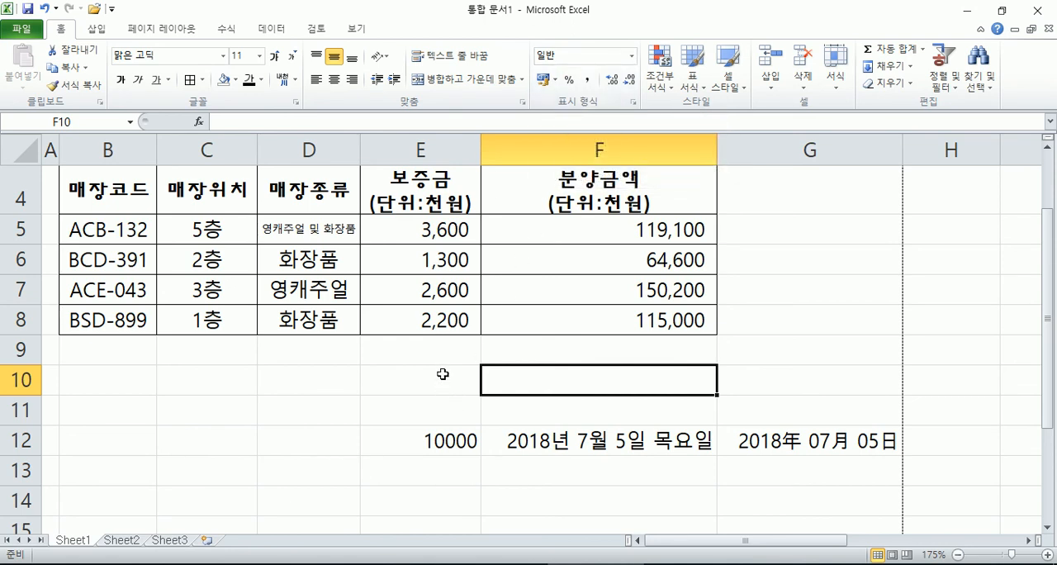
Step: Check which number format is assigned to F6, F4, C5 and E5
{"action": "left_click", "coordinate": [580, 264]}
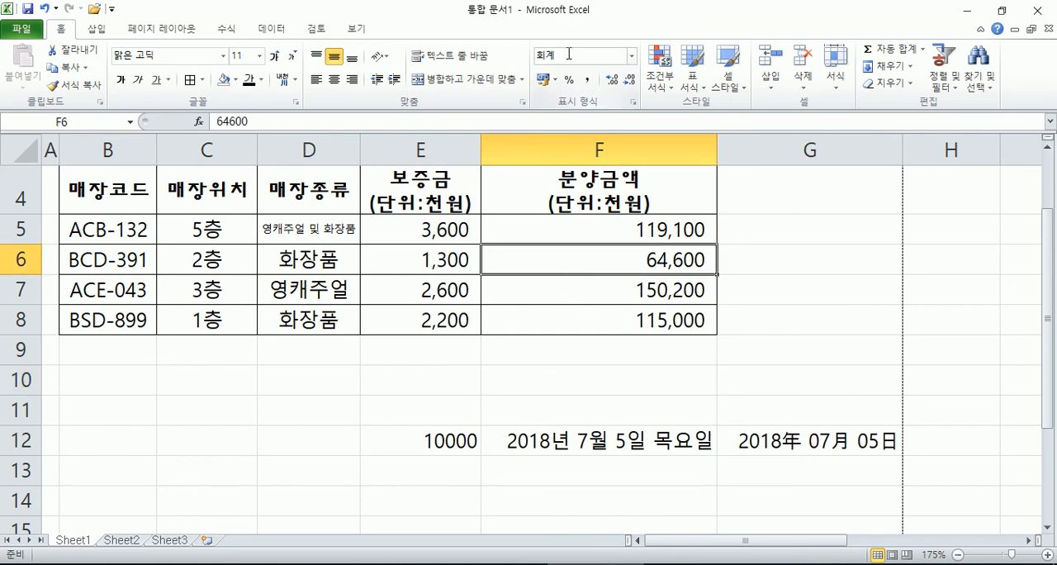
{"action": "left_click", "coordinate": [559, 192]}
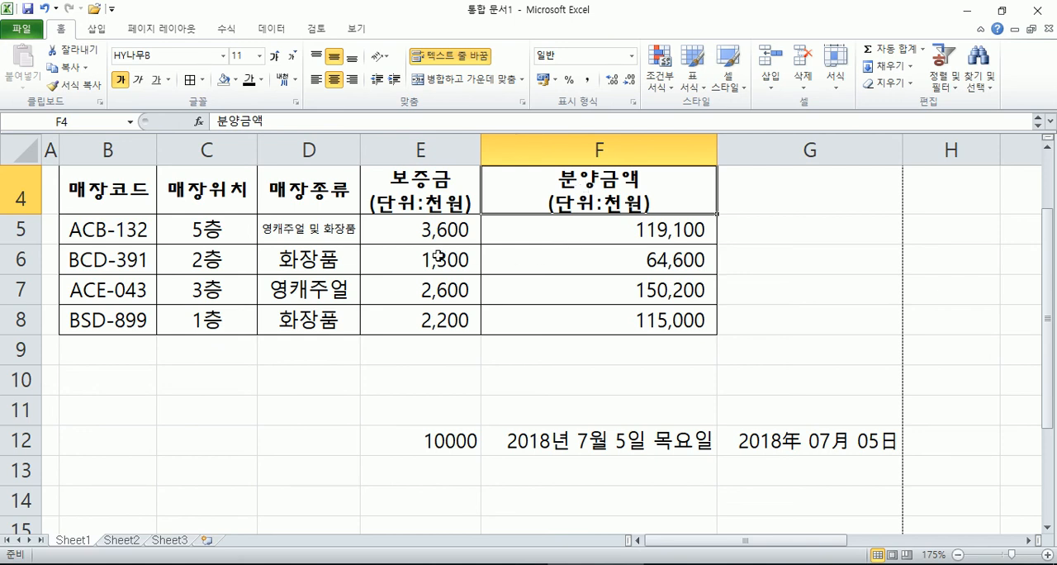
{"action": "left_click", "coordinate": [225, 231]}
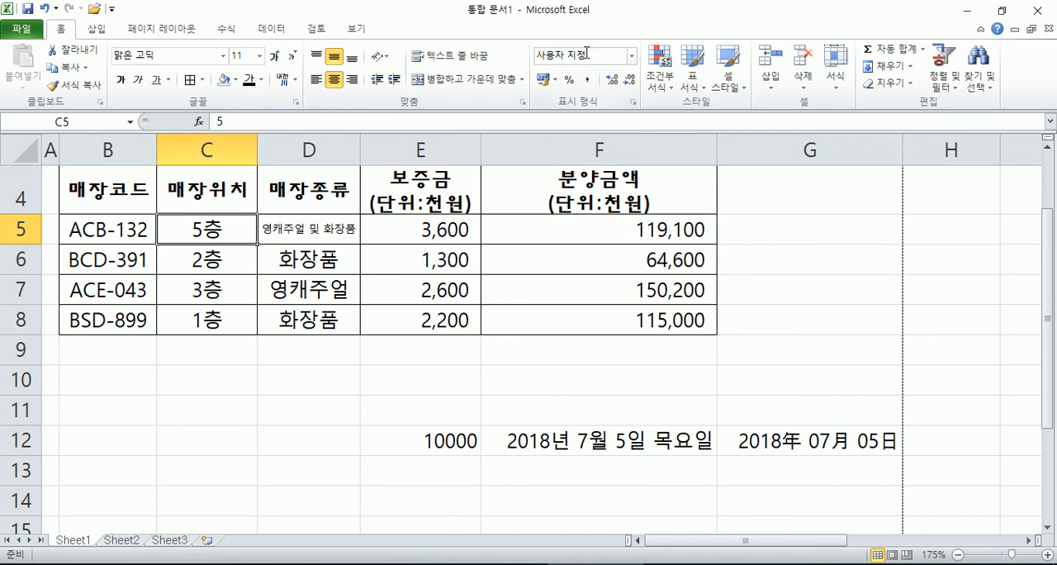
{"action": "key", "text": "Right"}
{"action": "key", "text": "Right"}
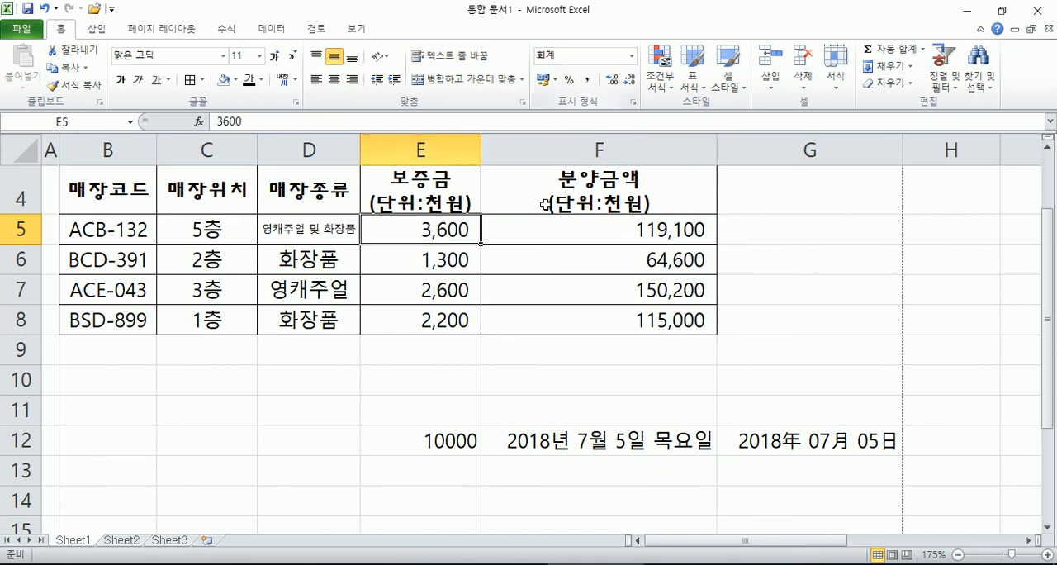
Step: Apply the won accounting format to the sale amounts in F5:F8
{"action": "left_click_drag", "start_coordinate": [548, 226], "coordinate": [548, 313]}
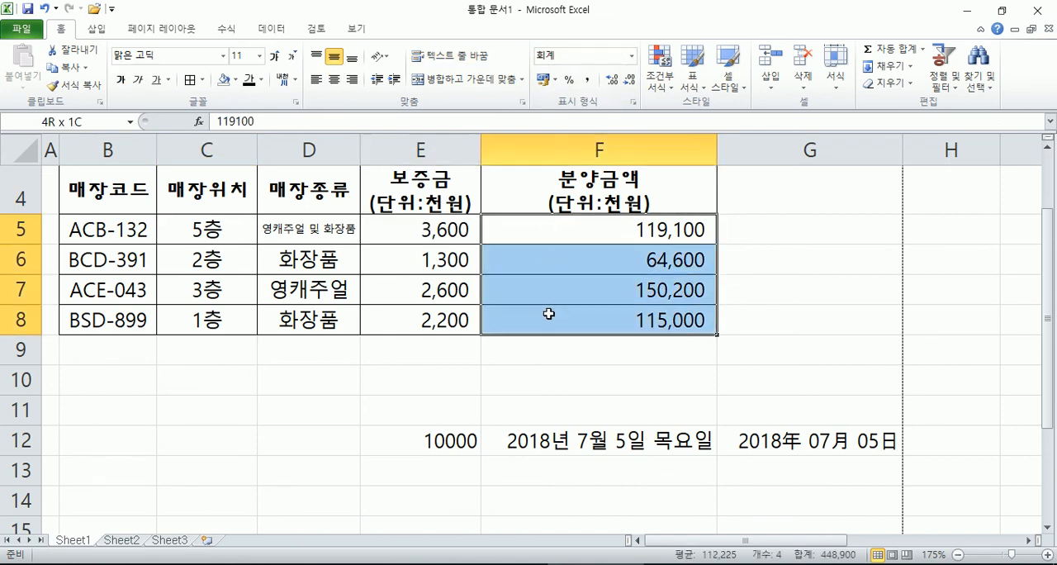
{"action": "left_click", "coordinate": [543, 79]}
{"action": "left_click", "coordinate": [546, 230]}
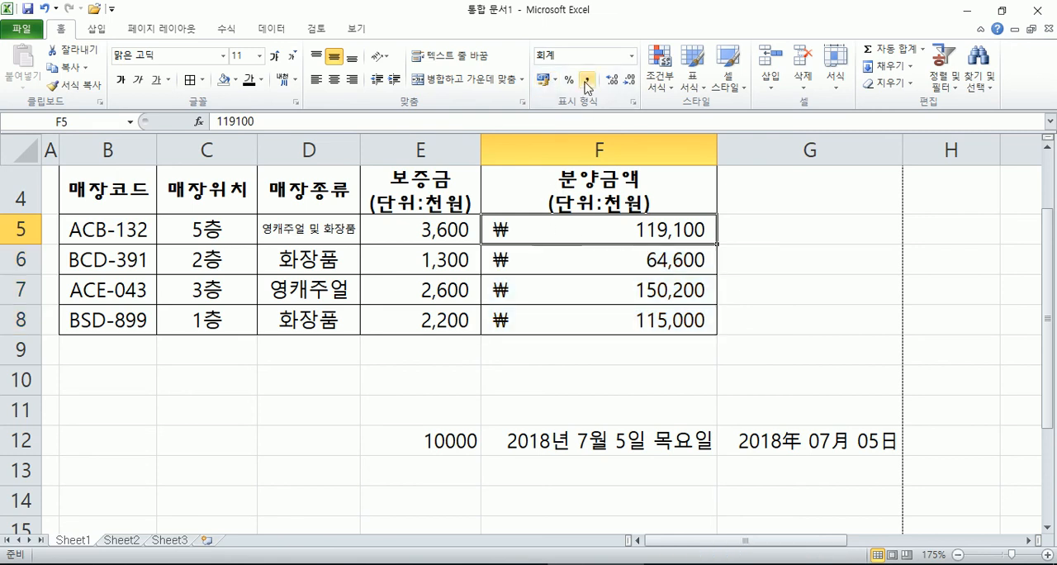
Step: Try the percent style on the sale amounts in F5:F8, replacing it with the comma style
{"action": "left_click", "coordinate": [450, 235]}
{"action": "left_click_drag", "start_coordinate": [413, 230], "coordinate": [406, 322]}
{"action": "left_click_drag", "start_coordinate": [542, 228], "coordinate": [542, 314]}
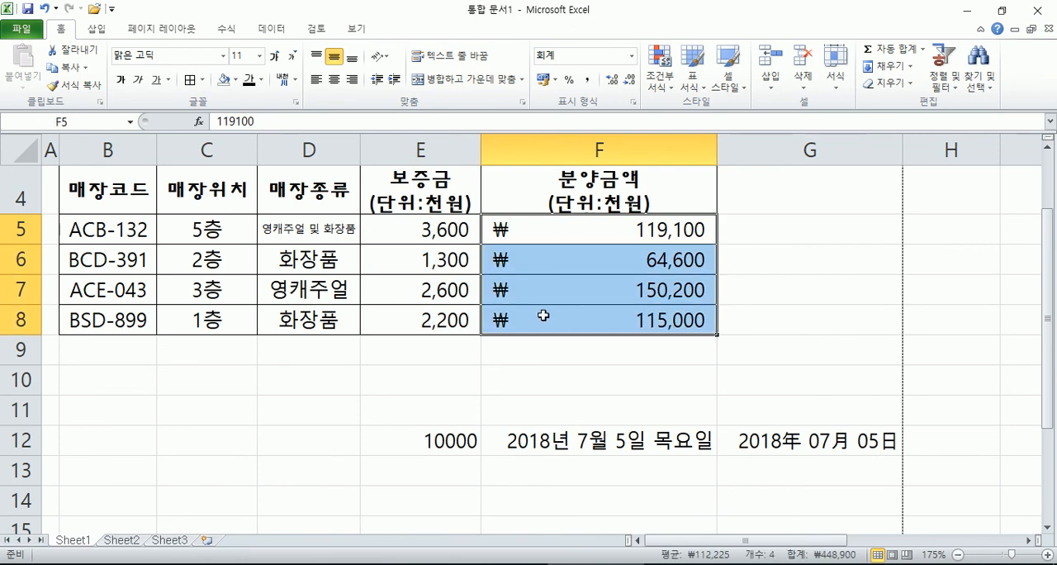
{"action": "left_click", "coordinate": [568, 79]}
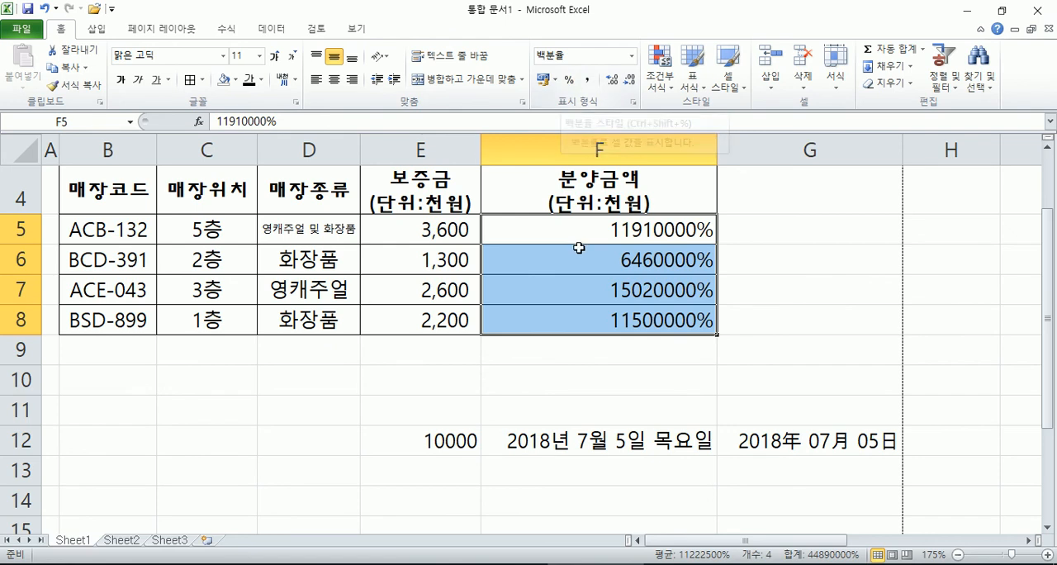
{"action": "left_click", "coordinate": [586, 79]}
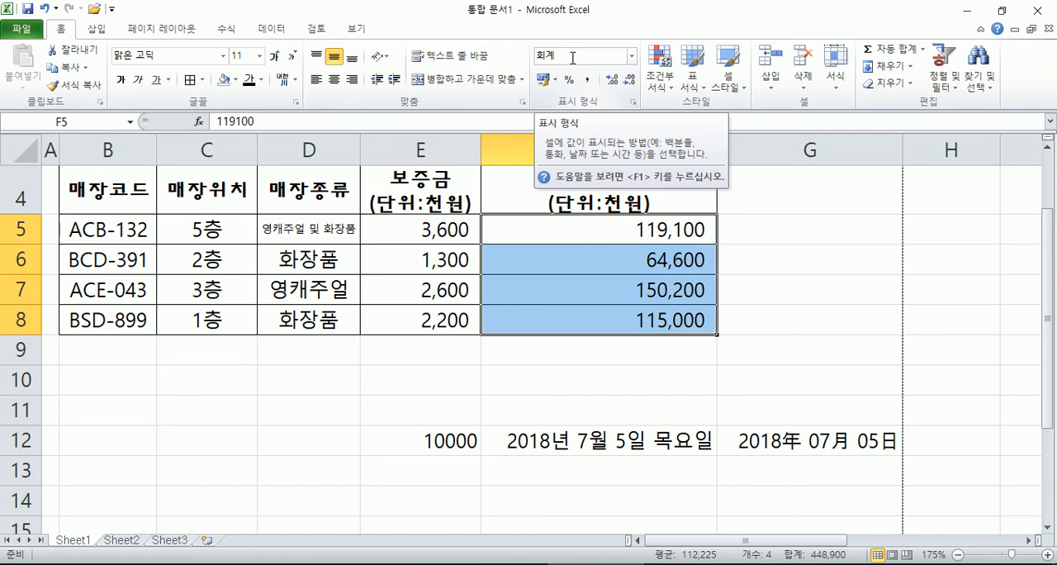
Step: Check which number format category is assigned to F12, E12 and G12
{"action": "scroll", "coordinate": [572, 57], "scroll_direction": "down", "scroll_amount": 3}
{"action": "scroll", "coordinate": [531, 349], "scroll_direction": "up", "scroll_amount": 1}
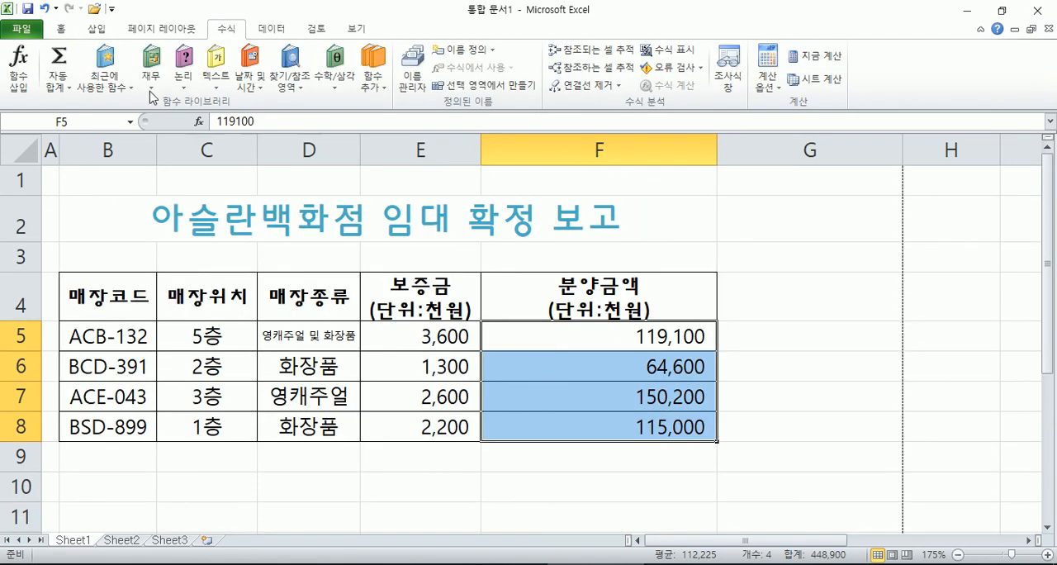
{"action": "scroll", "coordinate": [66, 41], "scroll_direction": "up", "scroll_amount": 3}
{"action": "scroll", "coordinate": [750, 286], "scroll_direction": "down", "scroll_amount": 2}
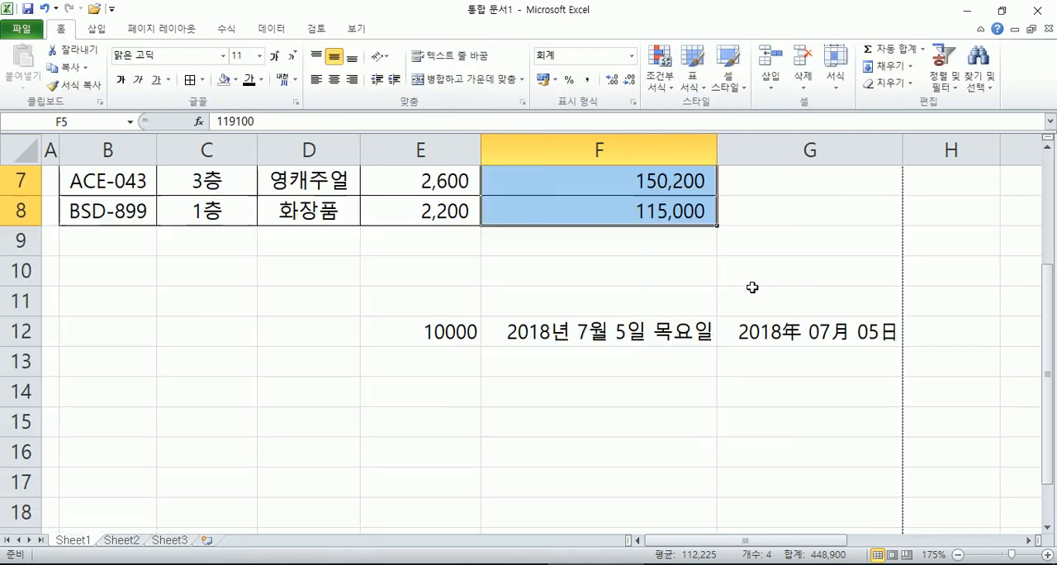
{"action": "left_click", "coordinate": [621, 331]}
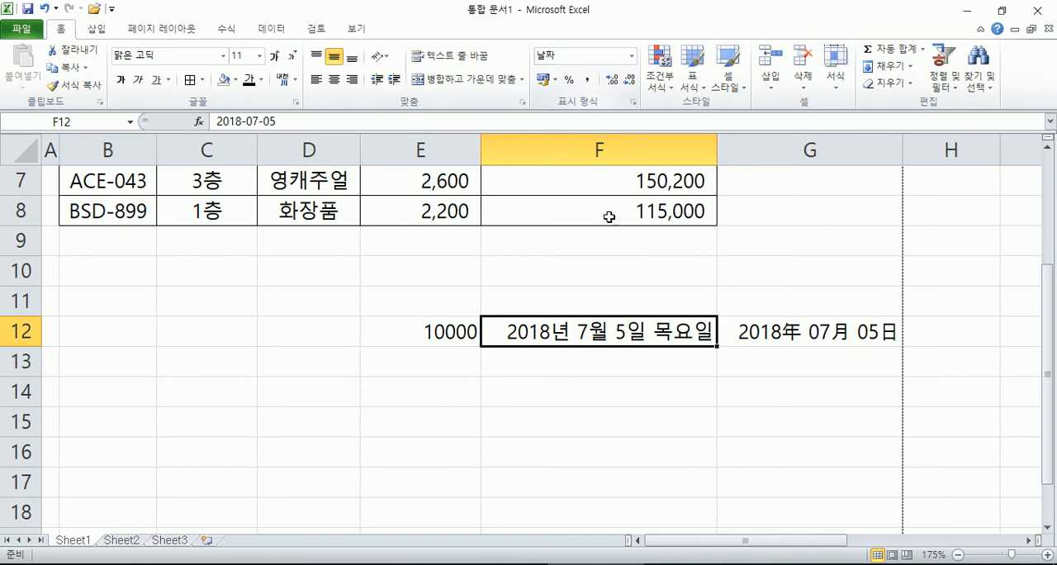
{"action": "left_click", "coordinate": [447, 330]}
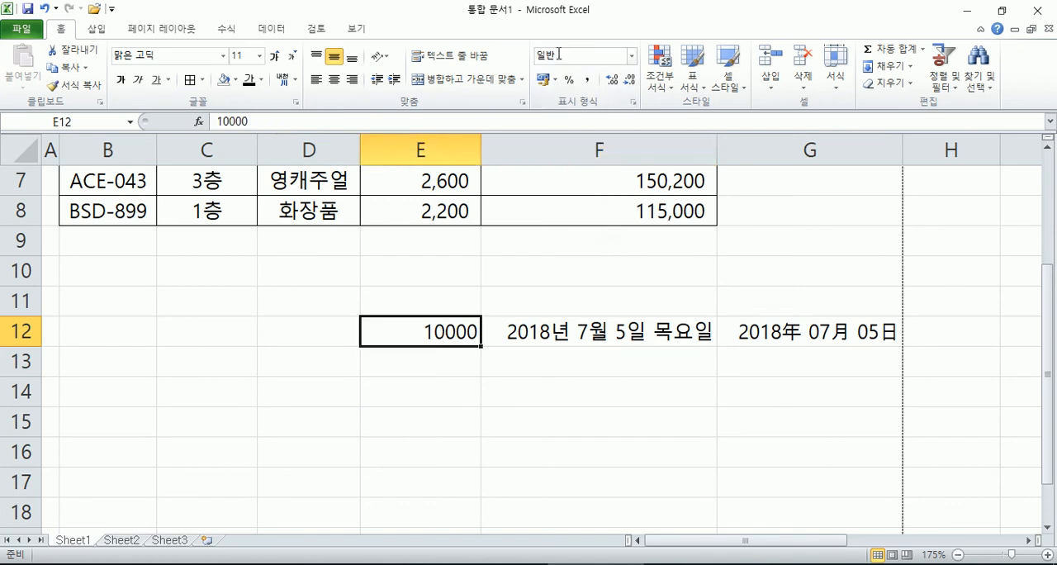
{"action": "left_click", "coordinate": [761, 325]}
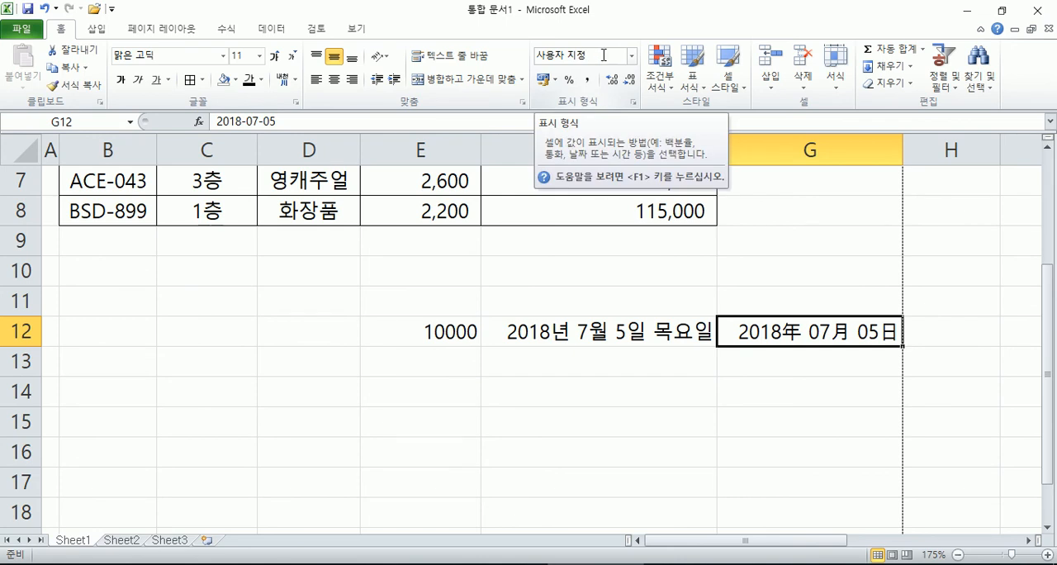
Step: Apply the long date format (자세한 날짜) to the date in F12
{"action": "left_click", "coordinate": [602, 331]}
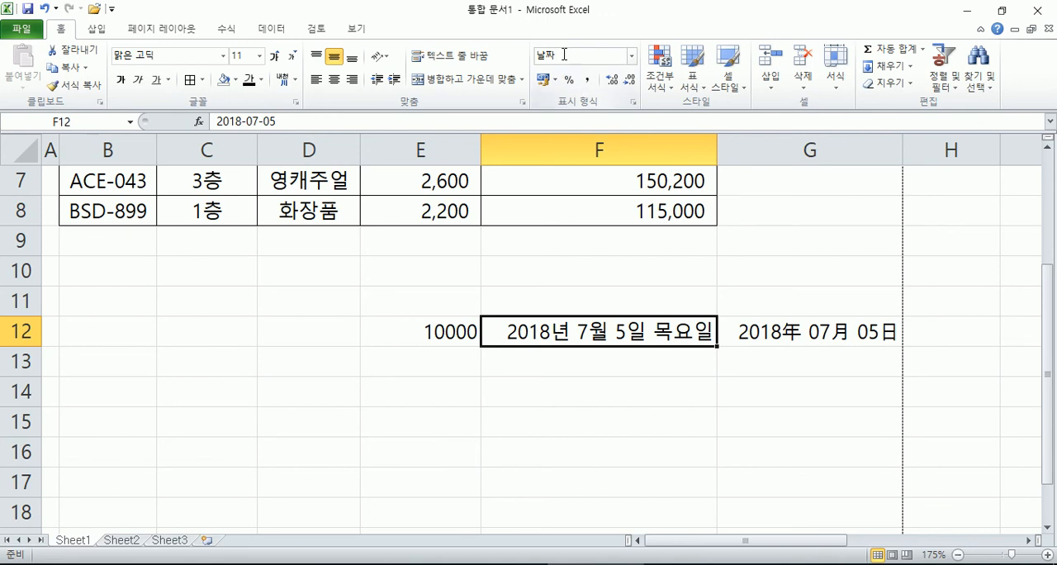
{"action": "left_click", "coordinate": [632, 56]}
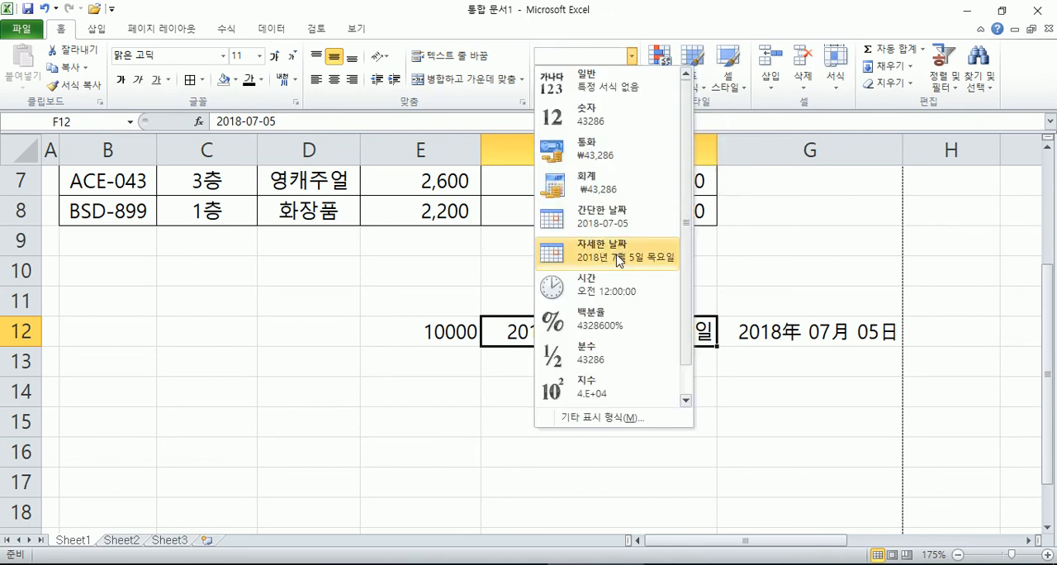
{"action": "left_click", "coordinate": [565, 261]}
Step: Examine the number format settings of F12, G12 and E12 in the Format Cells dialog
{"action": "key", "text": "ctrl+1"}
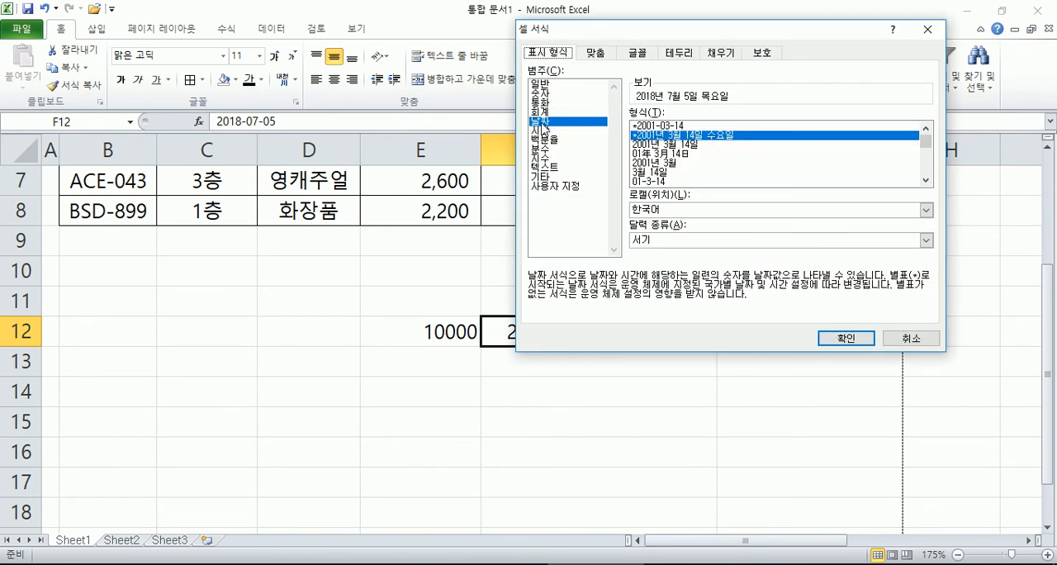
{"action": "key", "text": "Return"}
{"action": "left_click", "coordinate": [805, 333]}
{"action": "key", "text": "ctrl+1"}
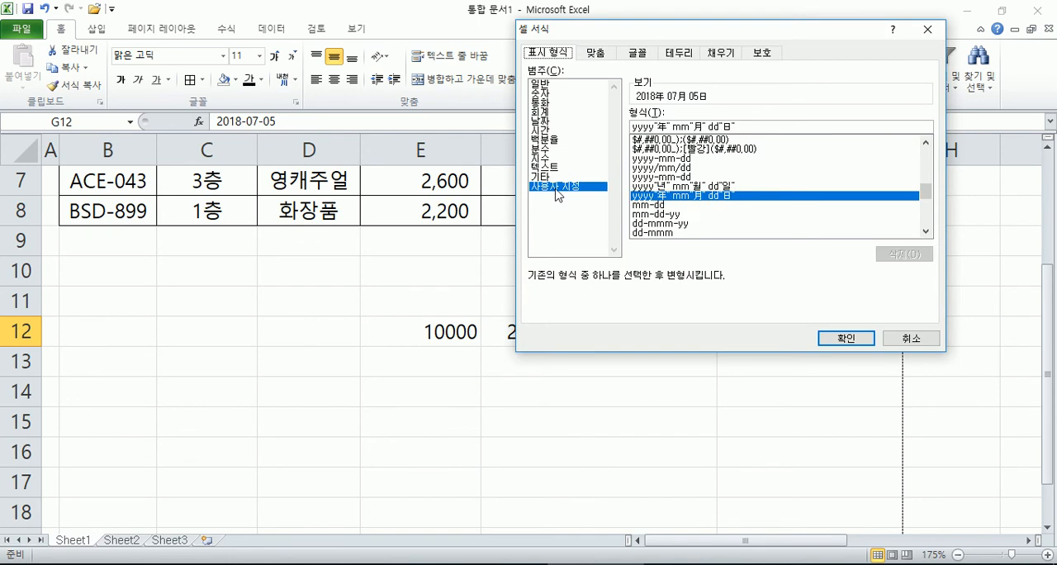
{"action": "key", "text": "Return"}
{"action": "left_click", "coordinate": [451, 330]}
{"action": "key", "text": "ctrl+1"}
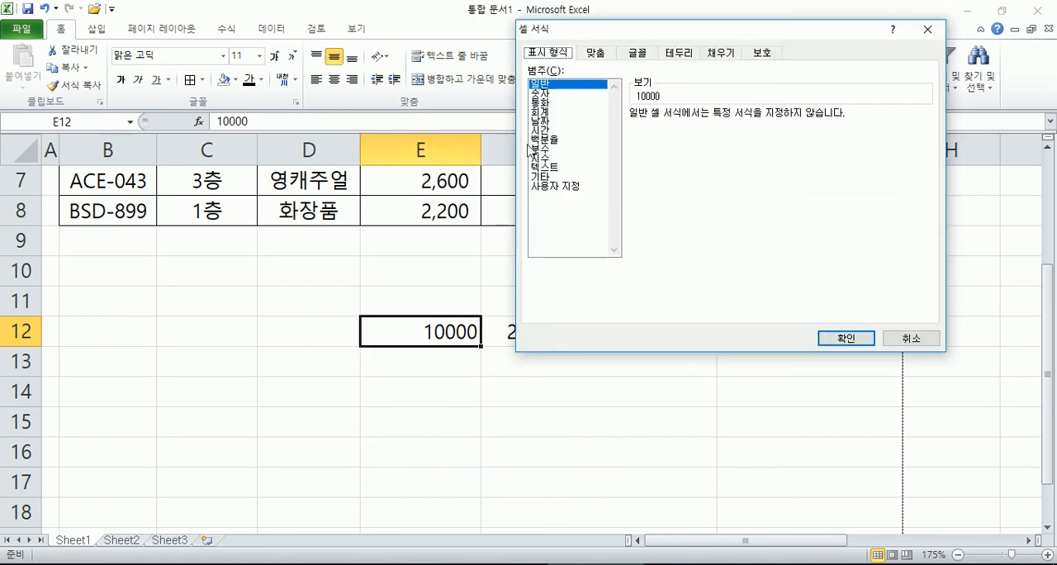
{"action": "key", "text": "Escape"}
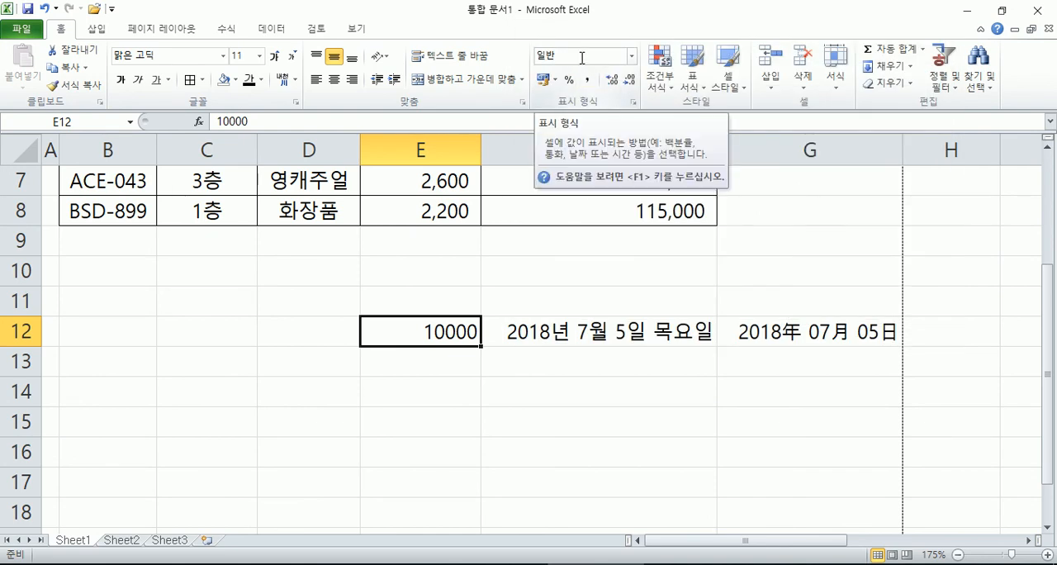
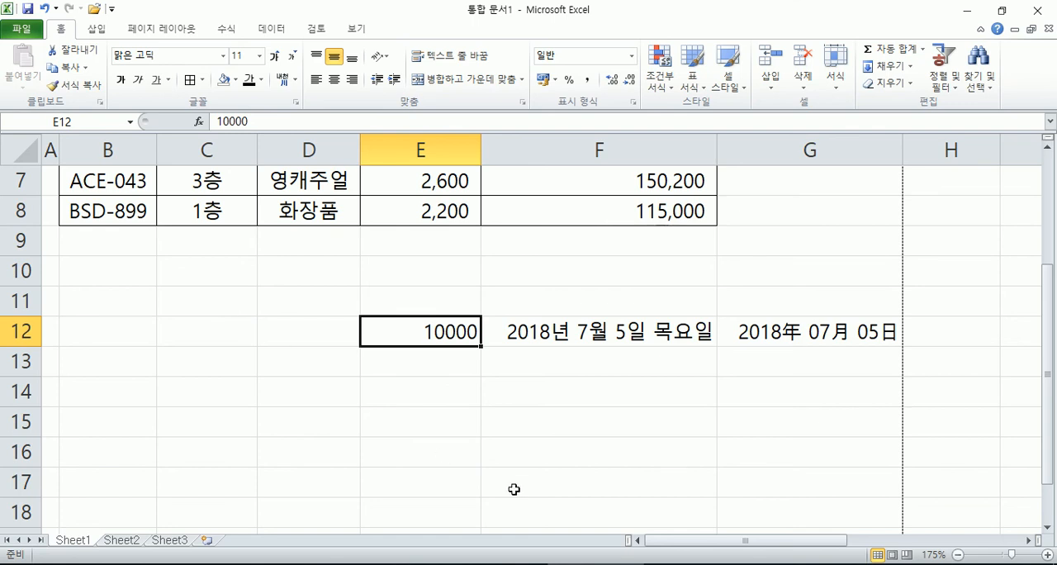
Step: Switch to the Notepad notes and add blank lines below the last line about Alt + Enter
{"action": "left_click", "coordinate": [789, 563]}
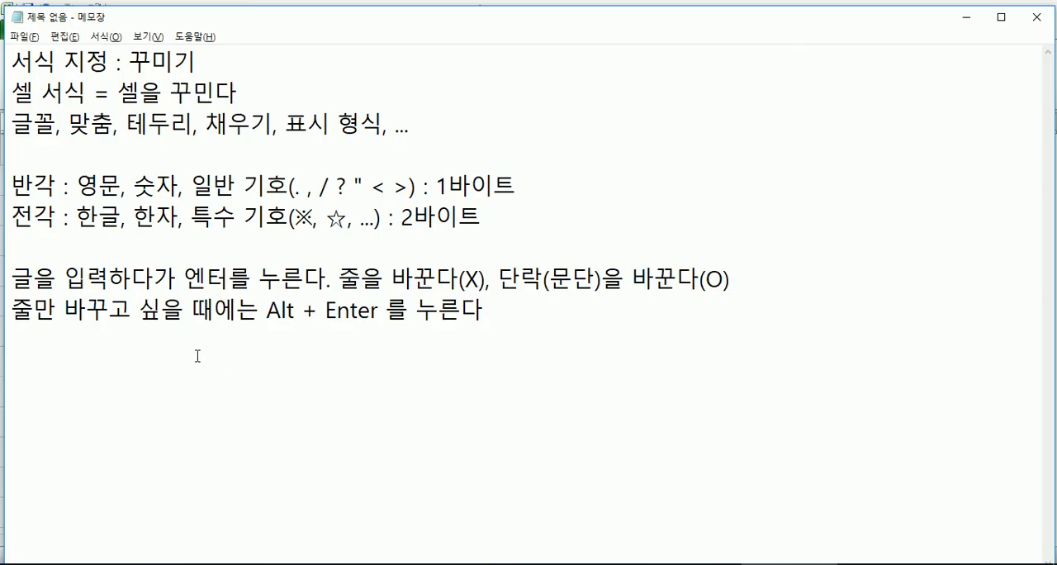
{"action": "key", "text": "Return"}
{"action": "key", "text": "Return"}
{"action": "key", "text": "Return"}
{"action": "key", "text": "Return"}
{"action": "key", "text": "Return"}
{"action": "key", "text": "Return"}
{"action": "key", "text": "Return"}
{"action": "key", "text": "Return"}
{"action": "key", "text": "Return"}
{"action": "key", "text": "Return"}
{"action": "key", "text": "Return"}
{"action": "key", "text": "Return"}
{"action": "key", "text": "Return"}
{"action": "left_click", "coordinate": [21, 124]}
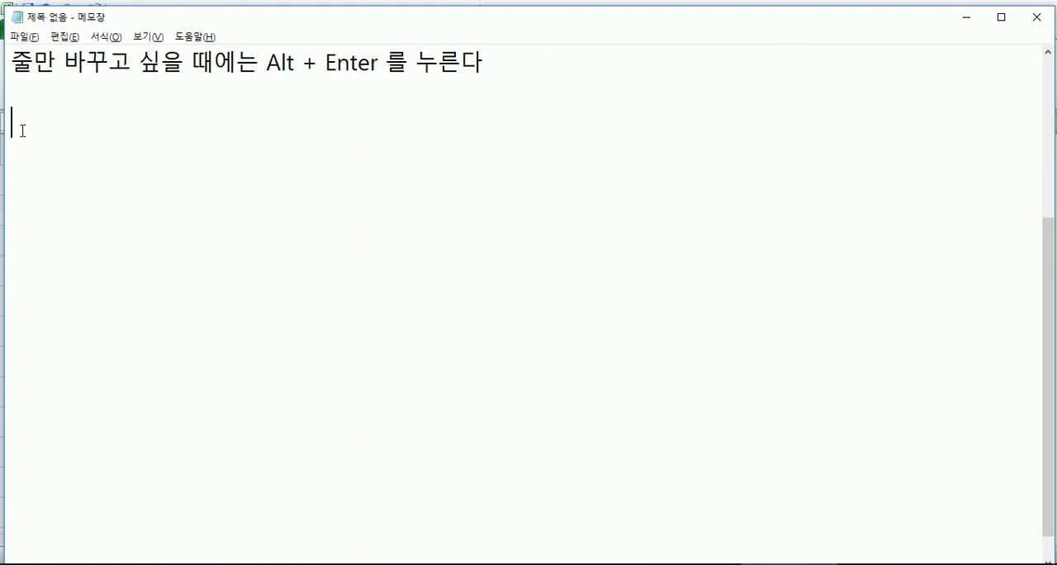
Step: Write the new note line "셀 서식 : 양수, 음수, 0, 문자일 경우" and finish it with a line break
{"action": "type", "text": "셀 서"}
{"action": "type", "text": "식 "}
{"action": "type", "text": ": 숫"}
{"action": "key", "text": "BackSpace"}
{"action": "key", "text": "BackSpace"}
{"action": "key", "text": "BackSpace"}
{"action": "type", "text": "앵"}
{"action": "key", "text": "BackSpace"}
{"action": "type", "text": "양수, 음"}
{"action": "type", "text": "수, ㅇ"}
{"action": "key", "text": "BackSpace"}
{"action": "type", "text": "0, "}
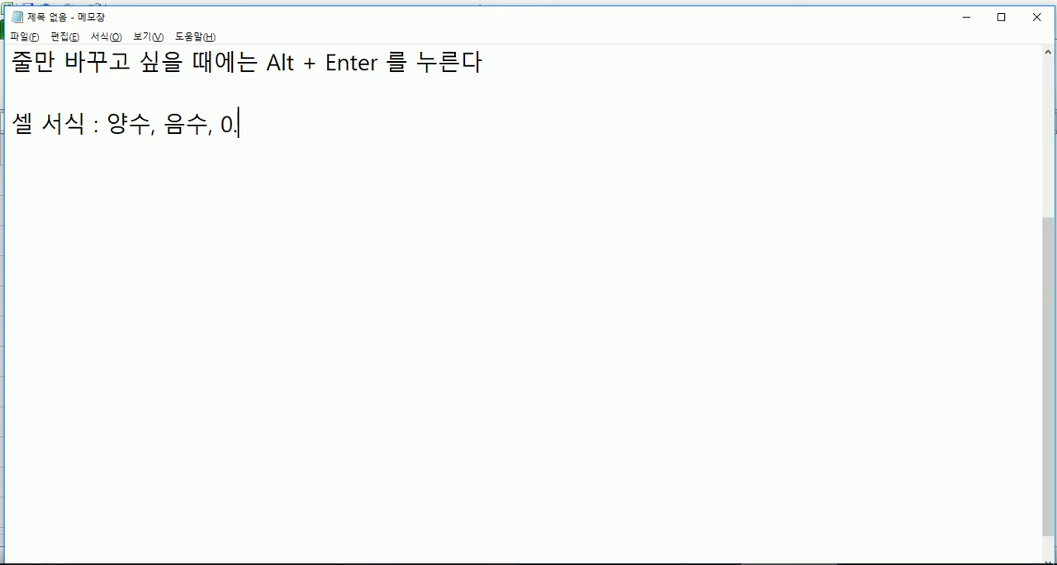
{"action": "type", "text": "문"}
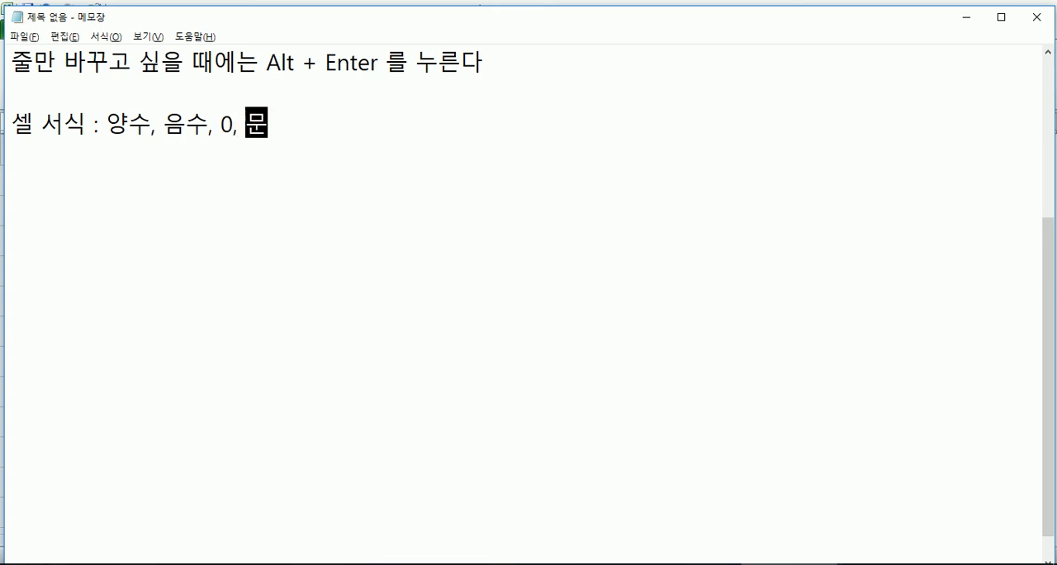
{"action": "type", "text": "자일 경우"}
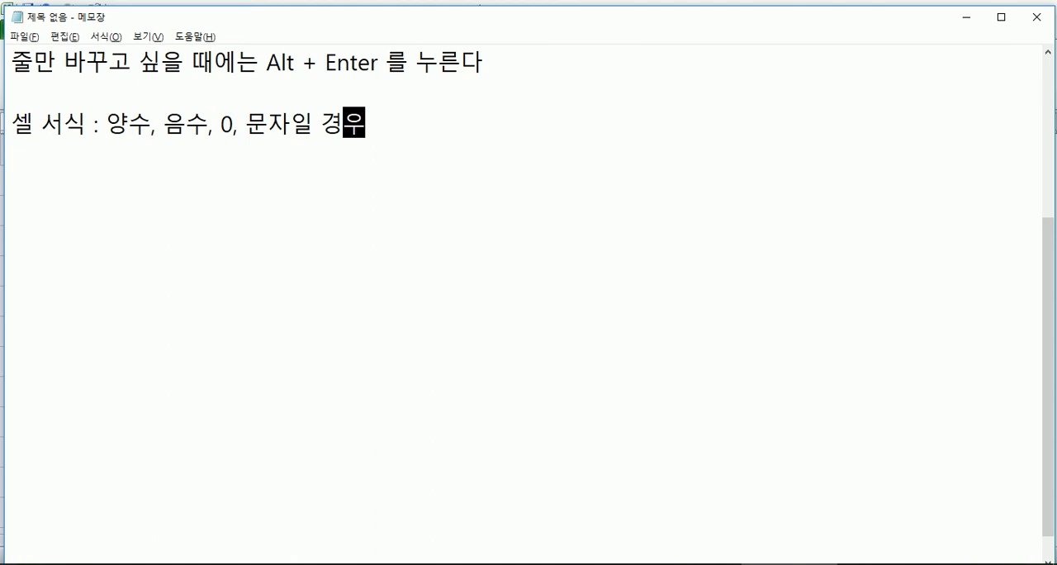
{"action": "key", "text": "Return"}
Step: Switch to Excel, go to Sheet3 and enter 007 in cell A1
{"action": "key", "text": "alt+Tab"}
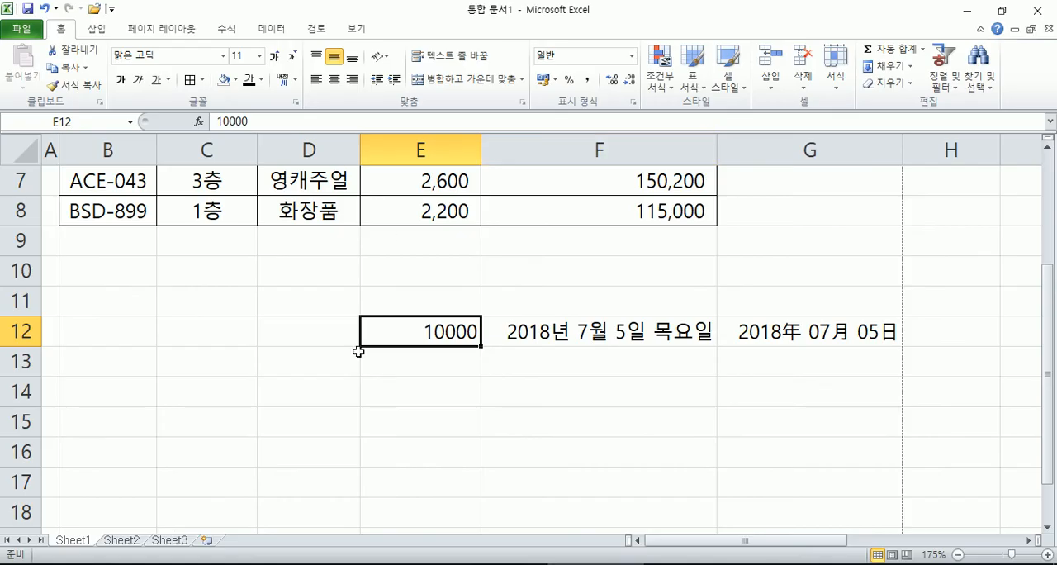
{"action": "left_click", "coordinate": [174, 542]}
{"action": "scroll", "coordinate": [99, 256], "scroll_direction": "up", "scroll_amount": 11}
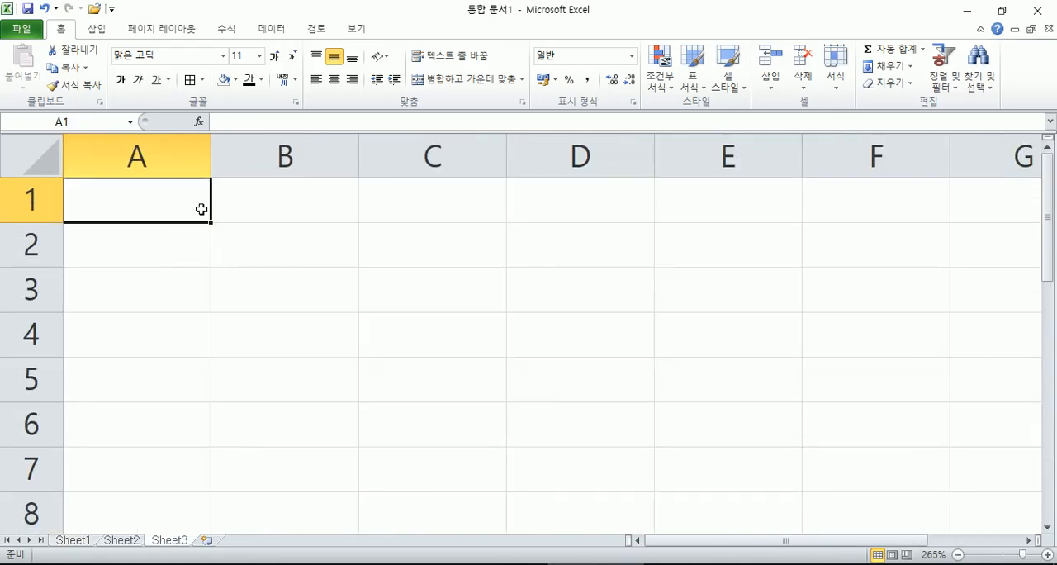
{"action": "type", "text": "007"}
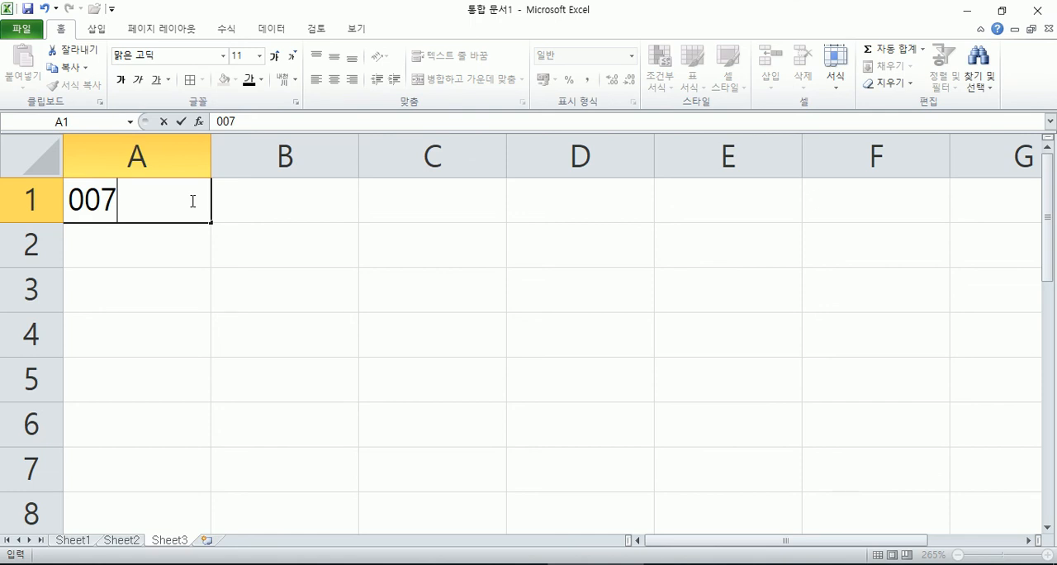
{"action": "key", "text": "Return"}
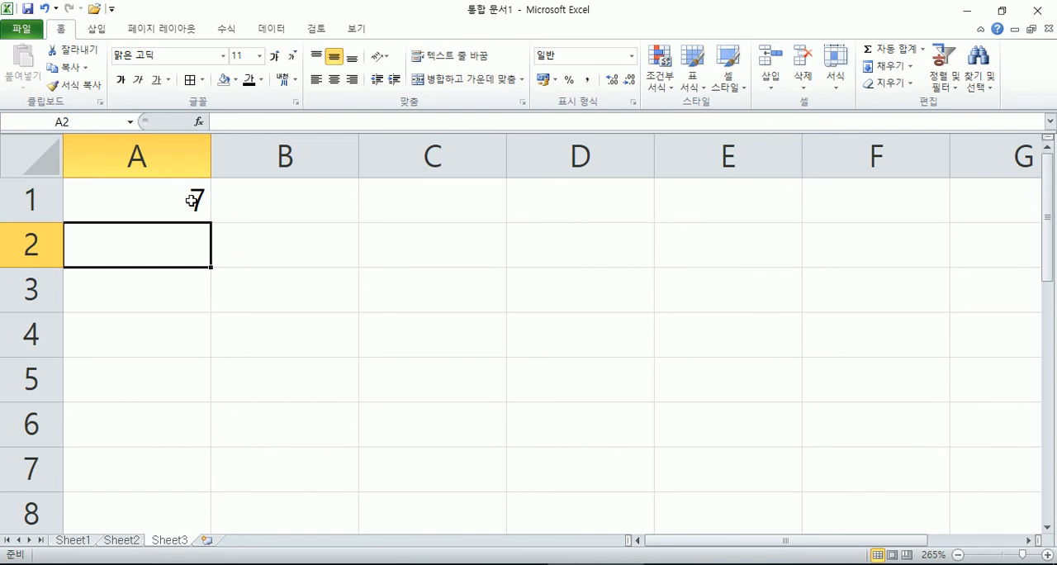
Step: Replace the content of A1 with a phone-style number, once as plain digits and once with a hyphen after the prefix
{"action": "left_click", "coordinate": [191, 201]}
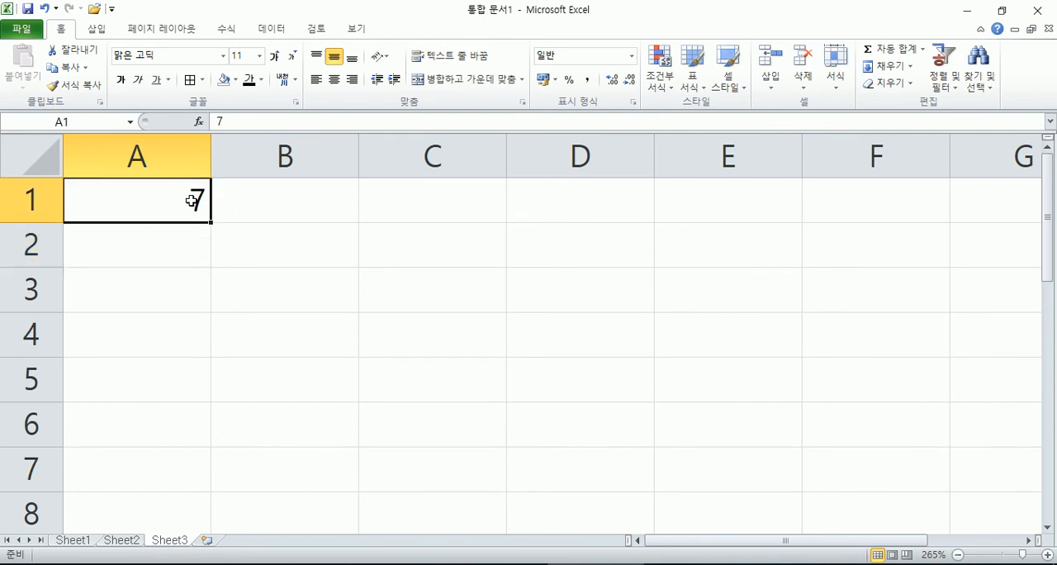
{"action": "type", "text": "0101234"}
{"action": "key", "text": "Return"}
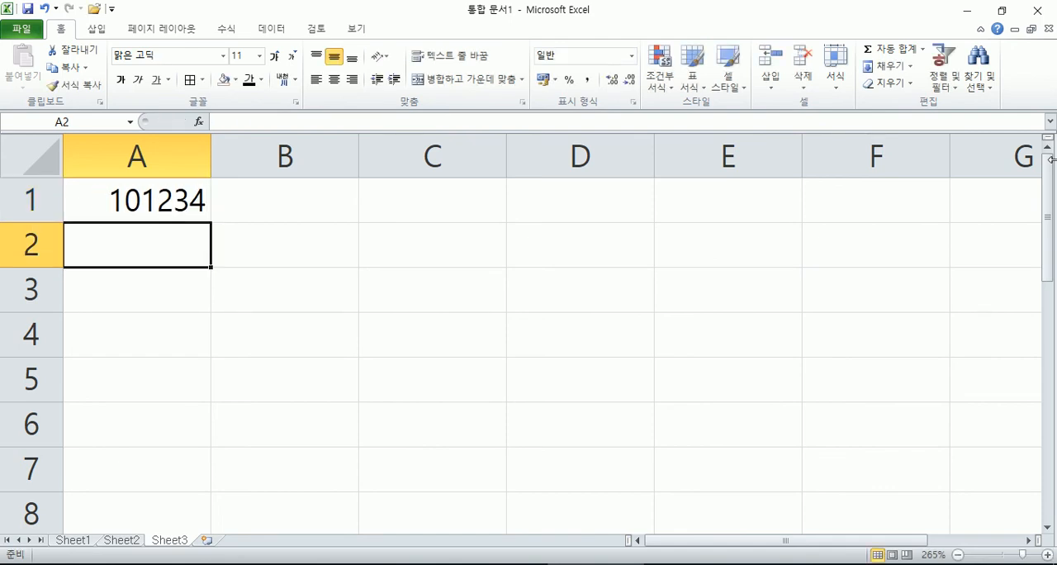
{"action": "key", "text": "Up"}
{"action": "type", "text": "010-"}
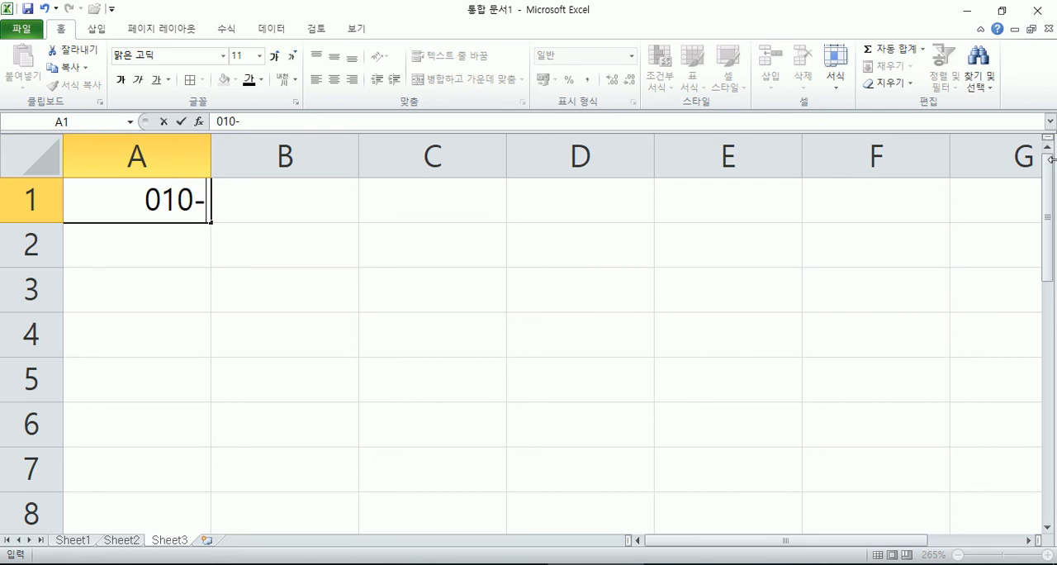
{"action": "type", "text": "1234"}
{"action": "key", "text": "Return"}
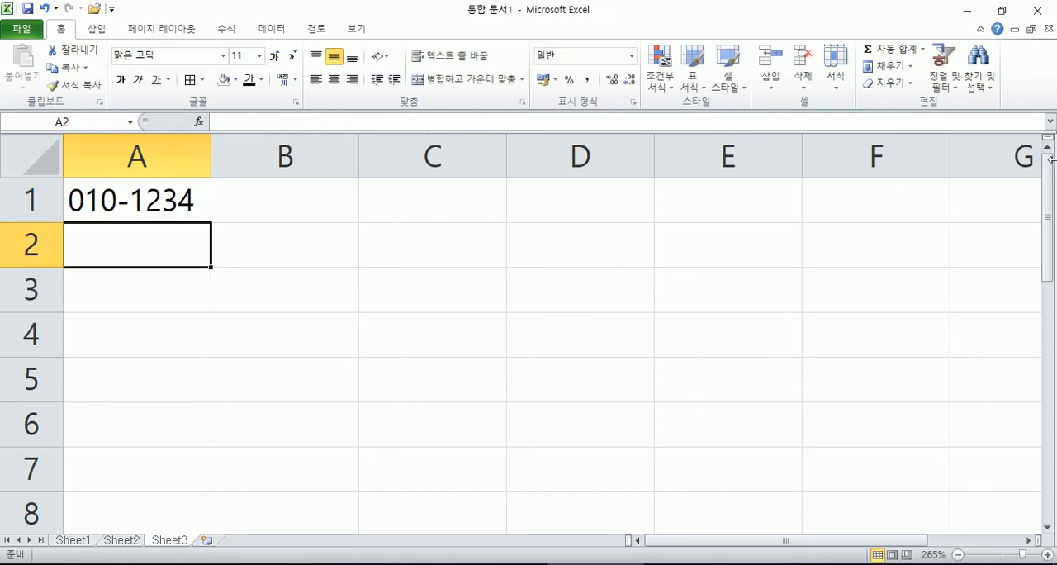
Step: Try editing the hyphenated entry inside cell A1 to remove a character
{"action": "key", "text": "Up"}
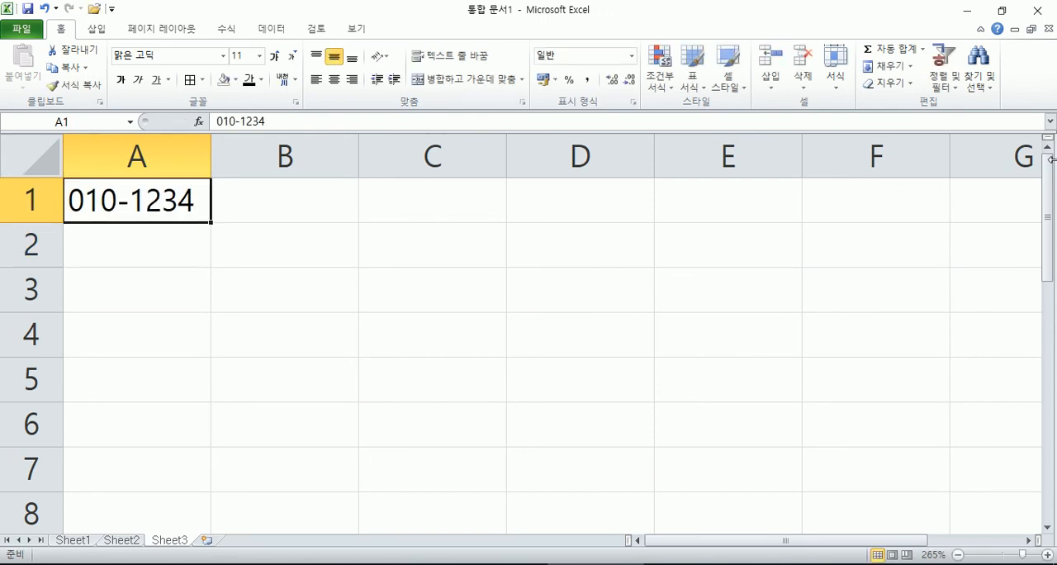
{"action": "key", "text": "F2"}
{"action": "key", "text": "Left"}
{"action": "key", "text": "Left"}
{"action": "key", "text": "Left"}
{"action": "key", "text": "Left"}
{"action": "key", "text": "Left"}
{"action": "key", "text": "Delete"}
{"action": "key", "text": "Left"}
{"action": "key", "text": "Left"}
{"action": "key", "text": "Return"}
Step: Replace the entry in A1 with 007 as a plain number
{"action": "key", "text": "Up"}
{"action": "type", "text": "007"}
{"action": "key", "text": "Return"}
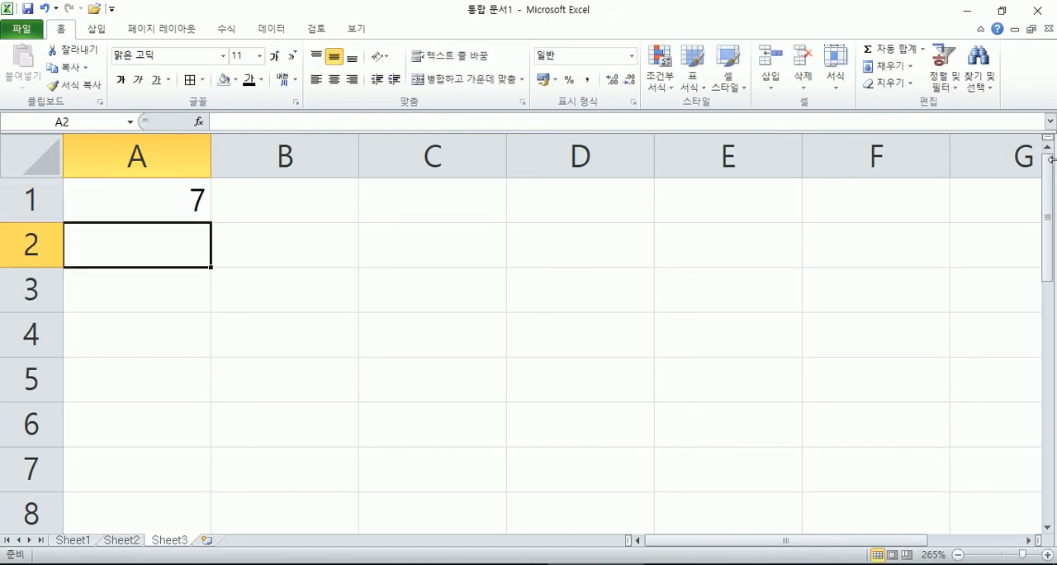
Step: Enter '007 as text in A1 and plain 007 in A2
{"action": "key", "text": "Up"}
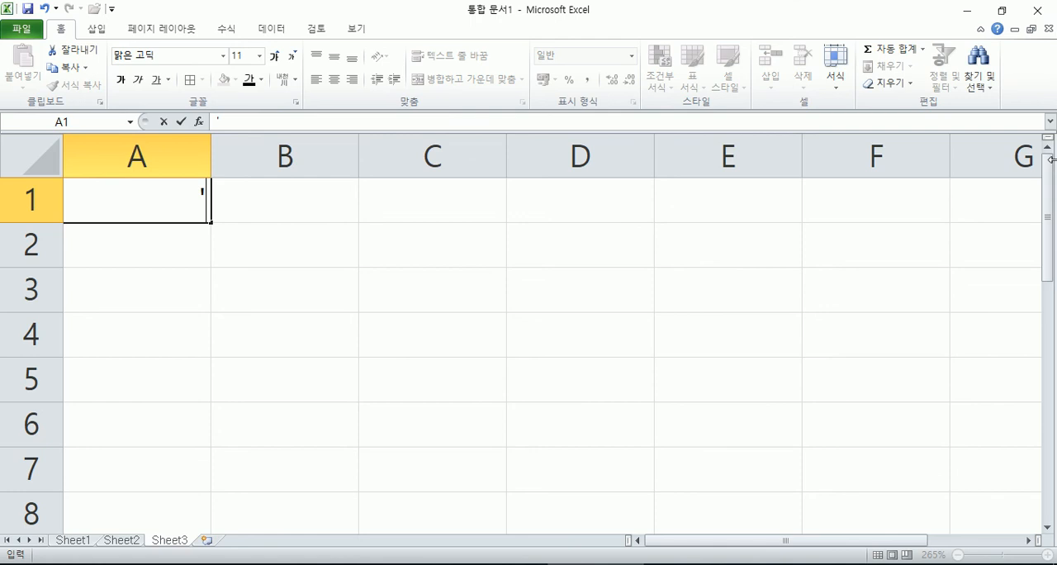
{"action": "type", "text": "007"}
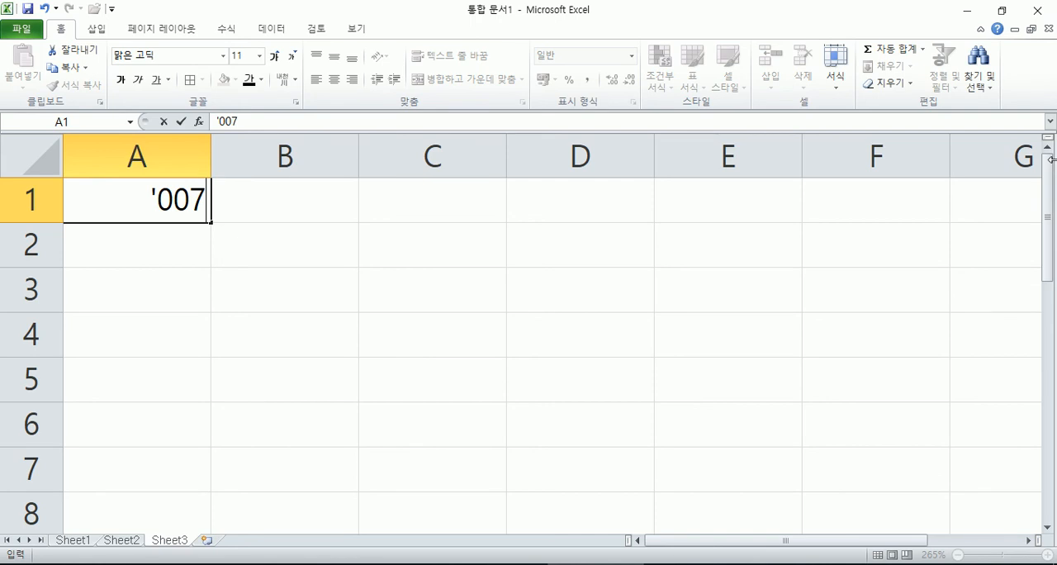
{"action": "key", "text": "Return"}
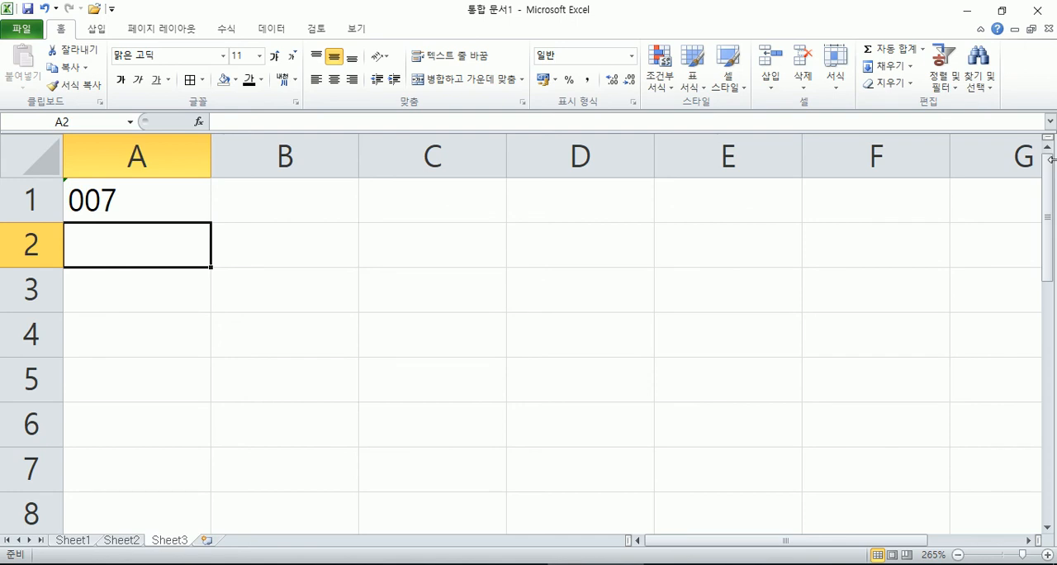
{"action": "type", "text": "007"}
{"action": "key", "text": "Return"}
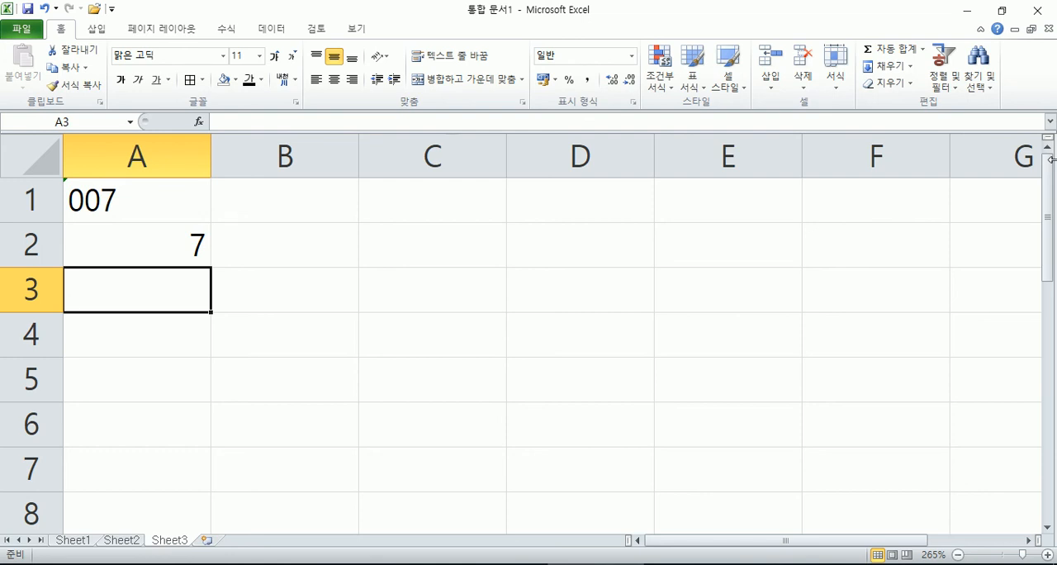
Step: Insert an empty column to the left of column A
{"action": "left_click", "coordinate": [71, 187]}
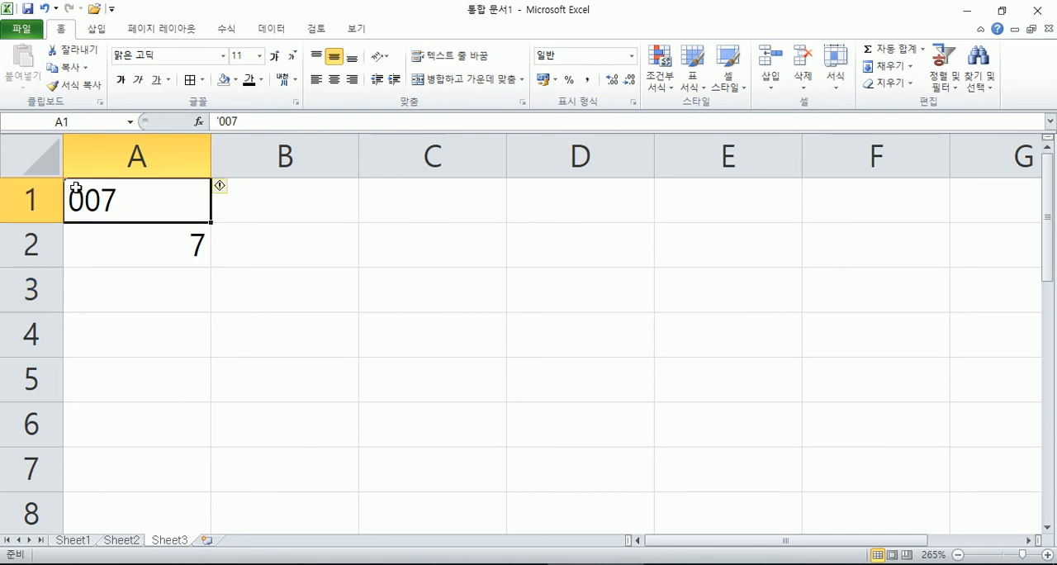
{"action": "left_click", "coordinate": [196, 282]}
{"action": "right_click", "coordinate": [123, 155]}
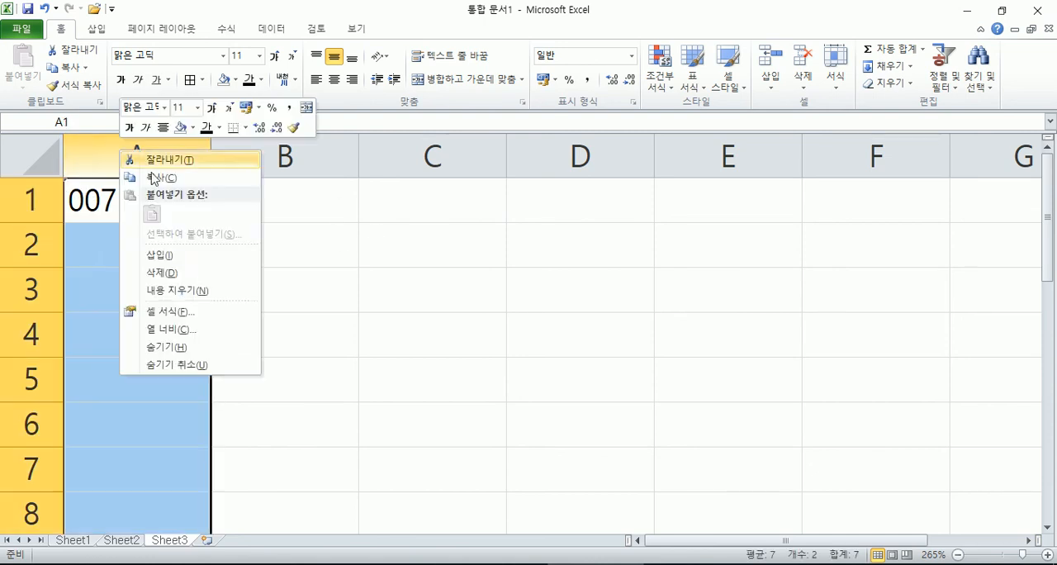
{"action": "left_click", "coordinate": [158, 255]}
{"action": "left_click", "coordinate": [129, 246]}
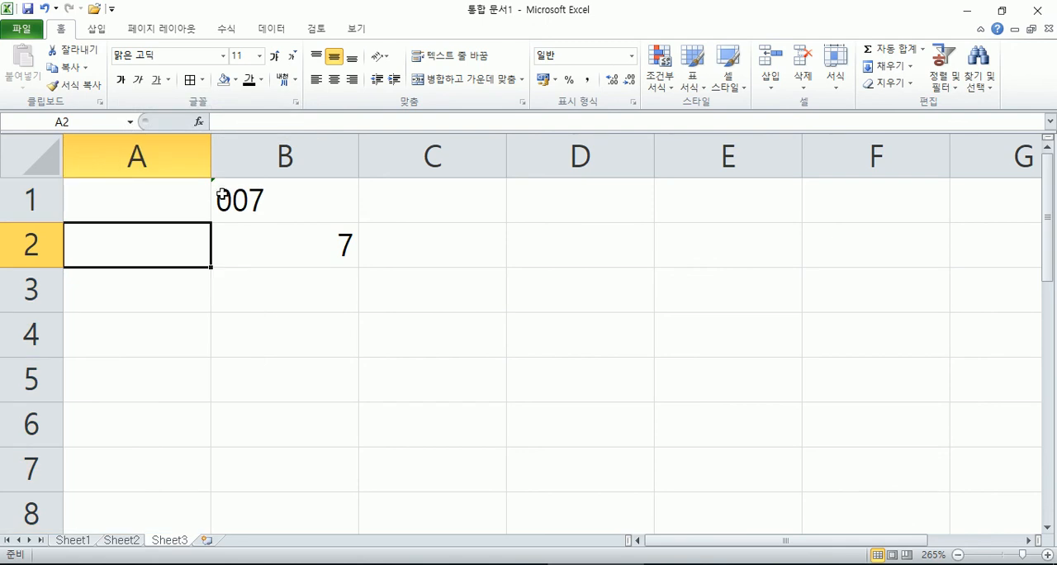
Step: Ignore the number-stored-as-text error on cell B1
{"action": "left_click", "coordinate": [245, 202]}
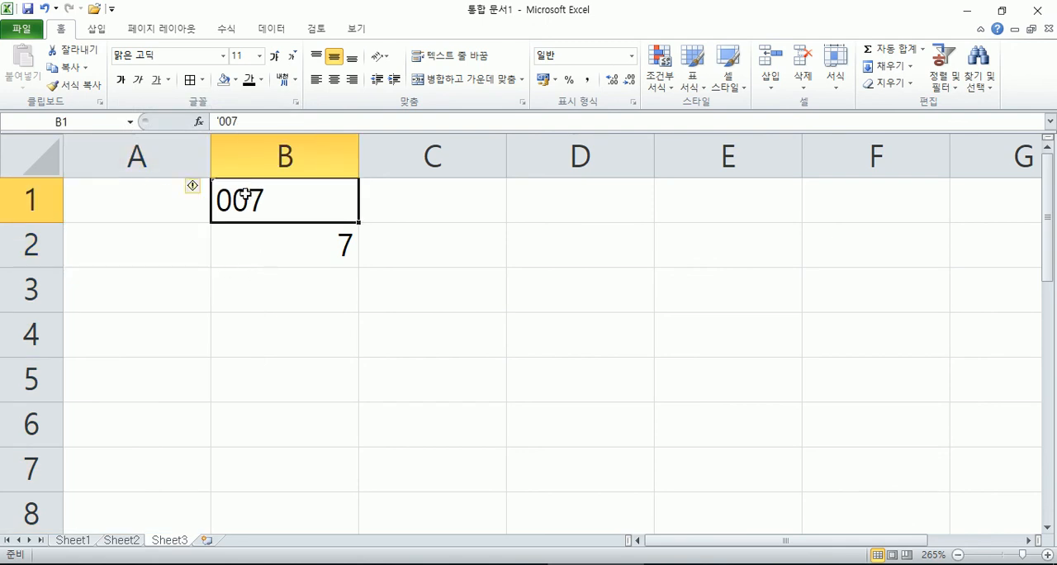
{"action": "left_click", "coordinate": [195, 188]}
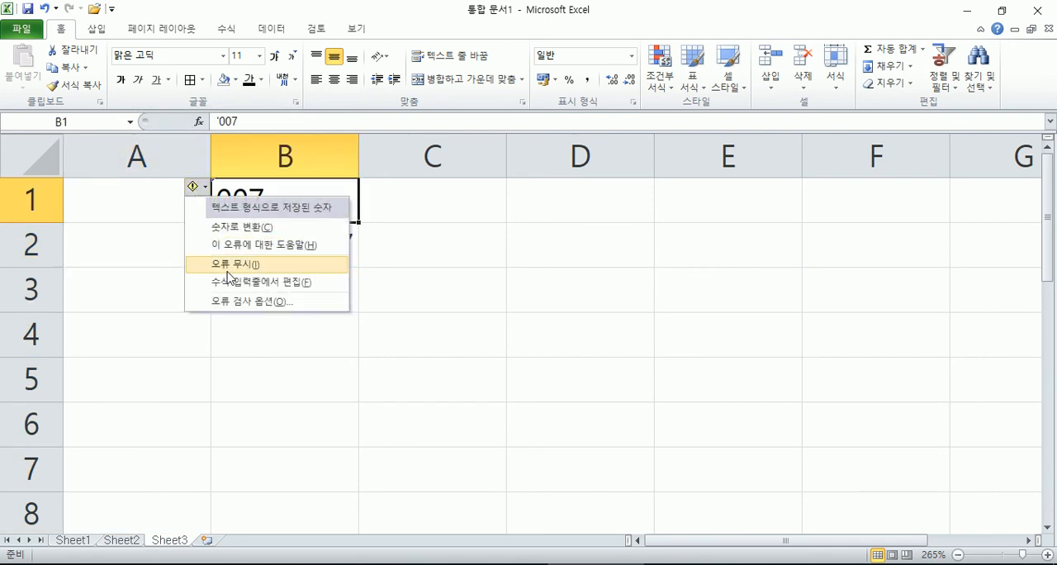
{"action": "left_click", "coordinate": [228, 266]}
{"action": "left_click", "coordinate": [270, 398]}
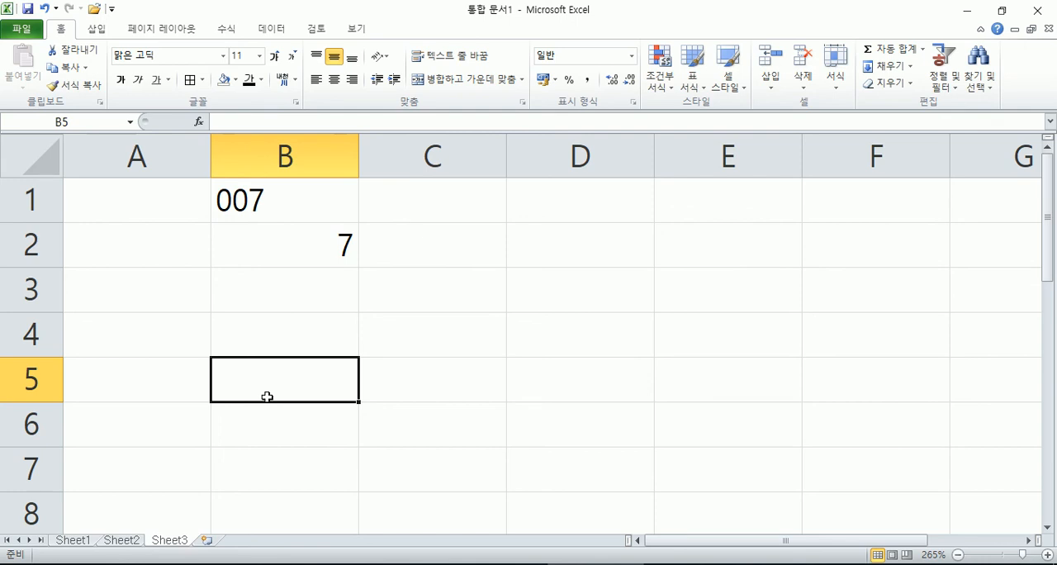
Step: Re-enter '007 as text in B1 and set its number-stored-as-text error to be ignored
{"action": "left_click", "coordinate": [309, 199]}
{"action": "type", "text": "'007"}
{"action": "key", "text": "Return"}
{"action": "left_click", "coordinate": [218, 198]}
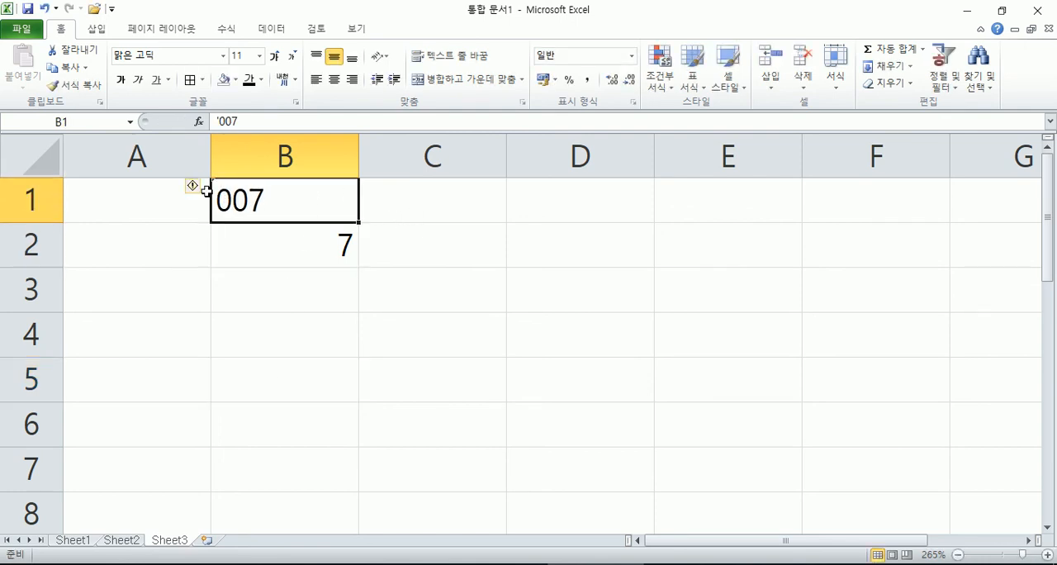
{"action": "left_click", "coordinate": [248, 270]}
{"action": "left_click", "coordinate": [250, 198]}
{"action": "left_click", "coordinate": [193, 189]}
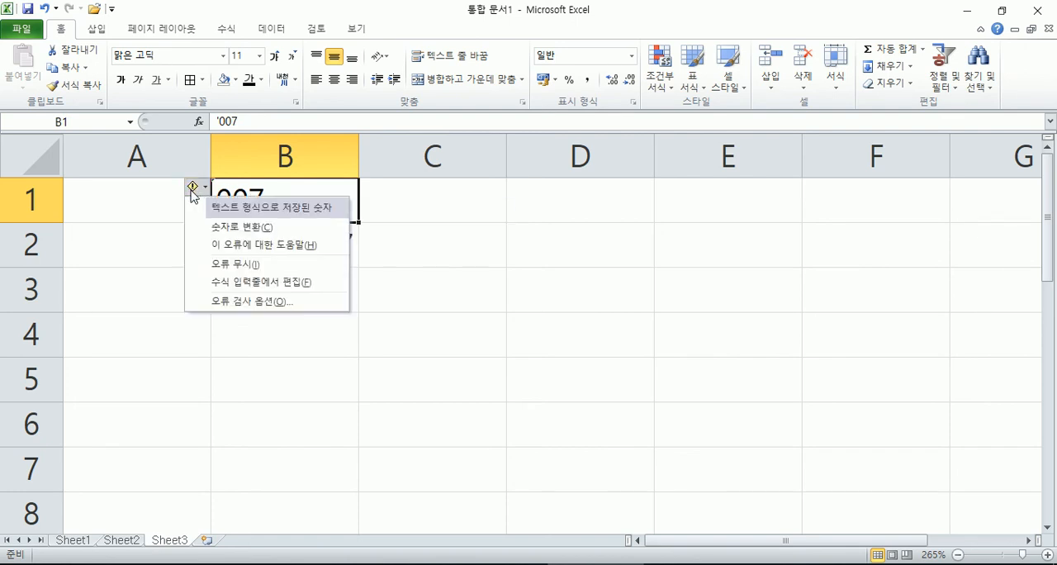
{"action": "left_click", "coordinate": [225, 266]}
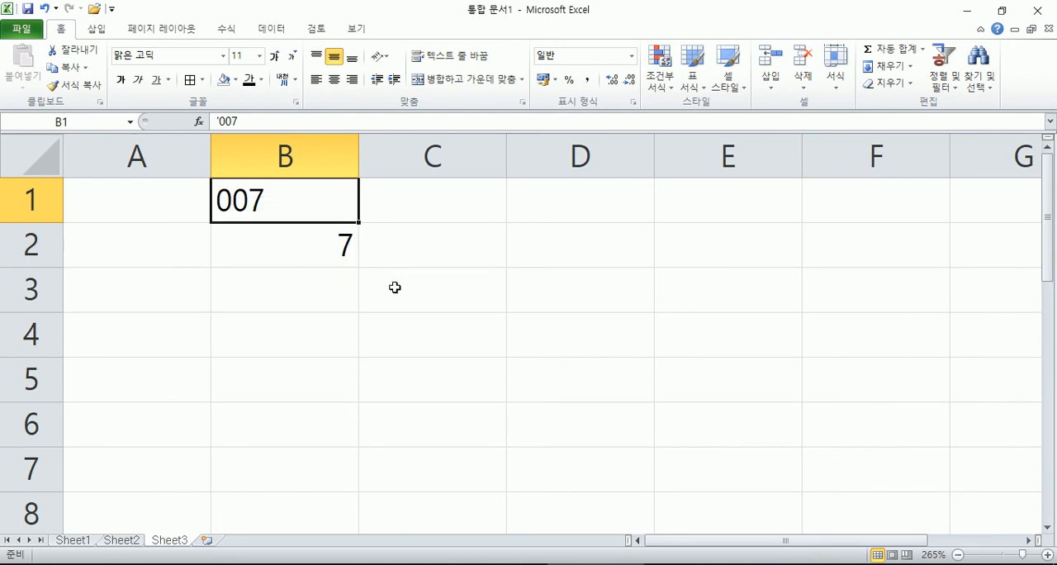
Step: Right-align the text in cell B1 and remove that alignment again
{"action": "left_click", "coordinate": [301, 258]}
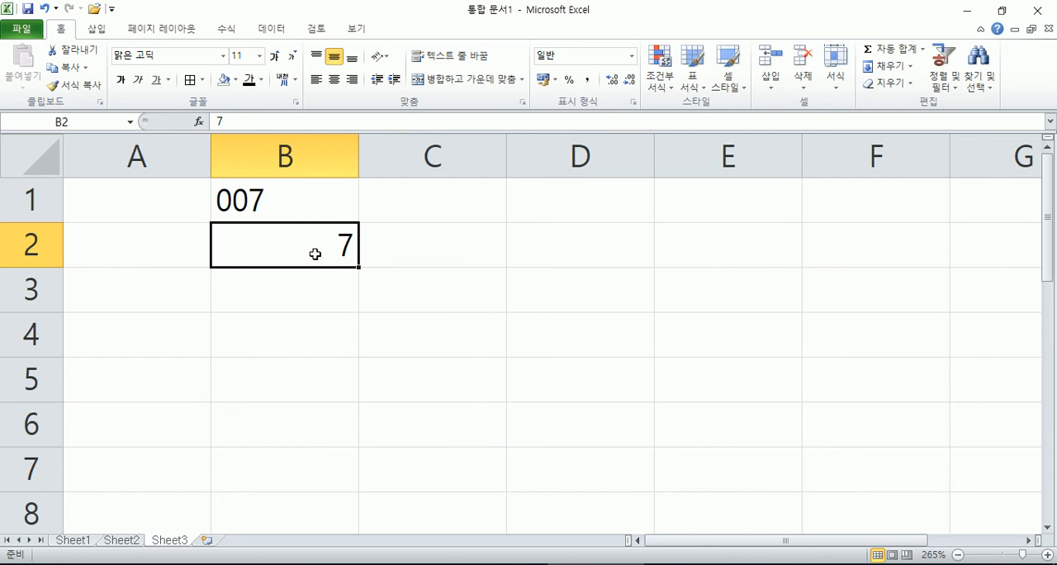
{"action": "left_click", "coordinate": [291, 193]}
{"action": "left_click", "coordinate": [352, 80]}
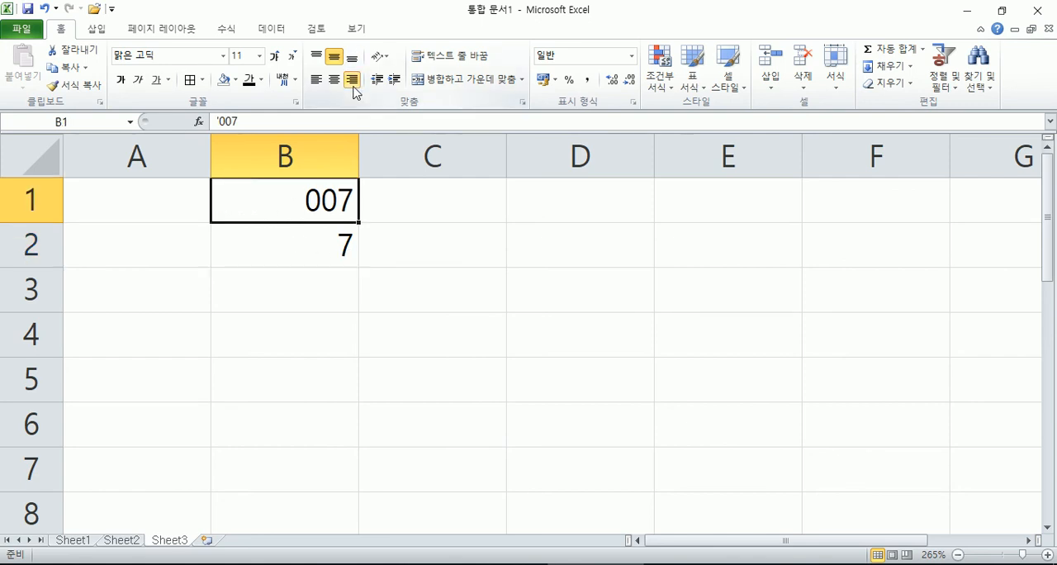
{"action": "left_click", "coordinate": [352, 80]}
{"action": "left_click", "coordinate": [297, 258]}
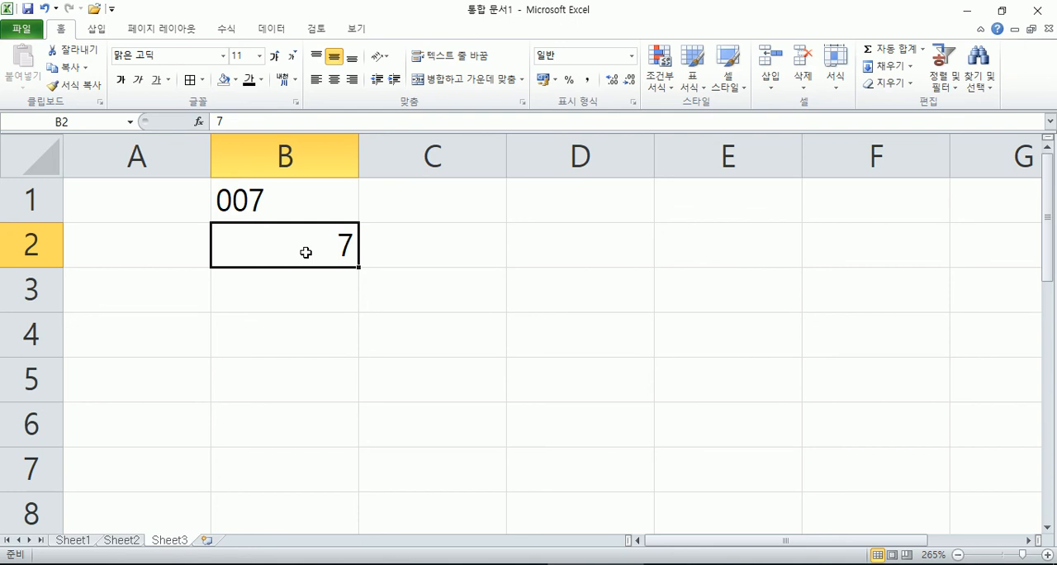
Step: Open the Format Cells dialog for B2 by its different access routes, ending with its font settings open
{"action": "right_click", "coordinate": [305, 252]}
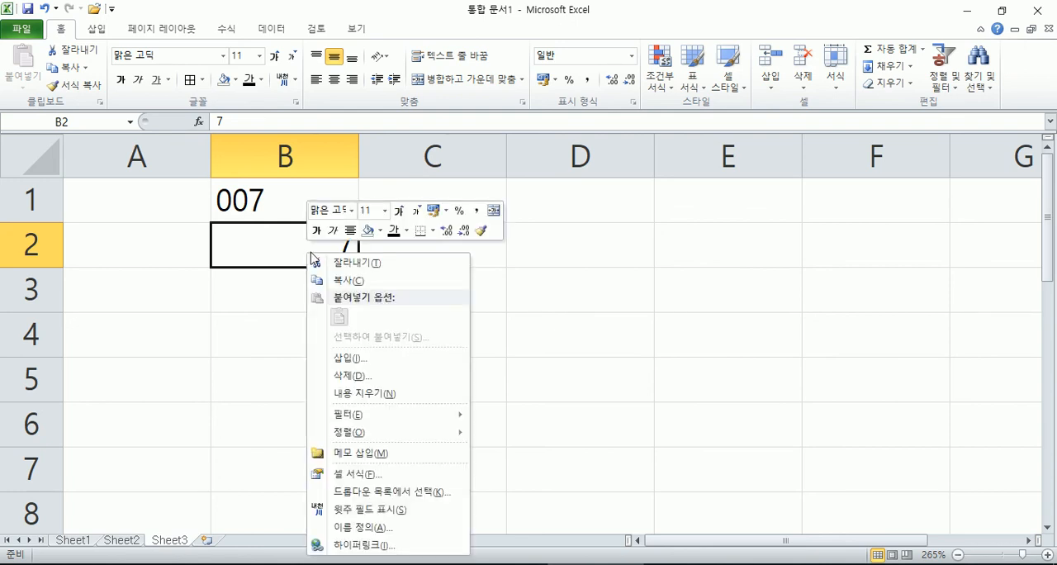
{"action": "left_click", "coordinate": [373, 473]}
{"action": "key", "text": "Escape"}
{"action": "left_click", "coordinate": [836, 83]}
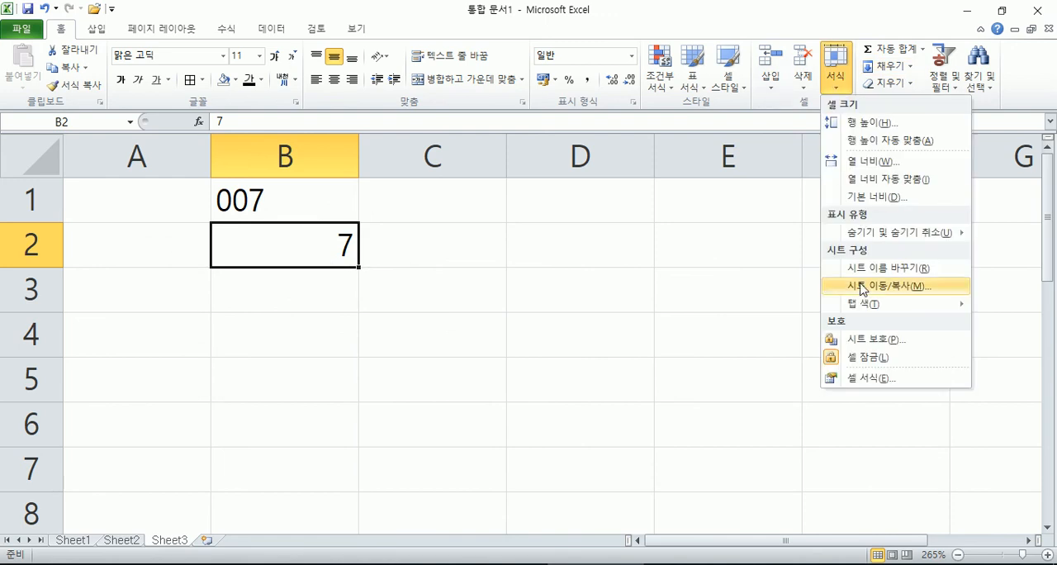
{"action": "left_click", "coordinate": [412, 109]}
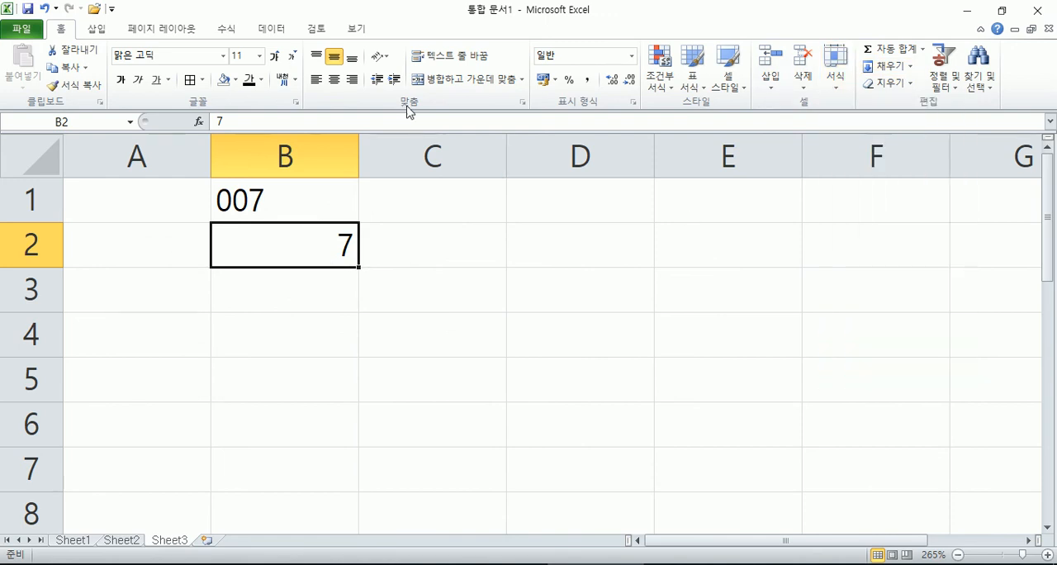
{"action": "left_click", "coordinate": [522, 102]}
{"action": "key", "text": "Escape"}
{"action": "left_click", "coordinate": [633, 102]}
{"action": "key", "text": "Escape"}
{"action": "left_click", "coordinate": [295, 102]}
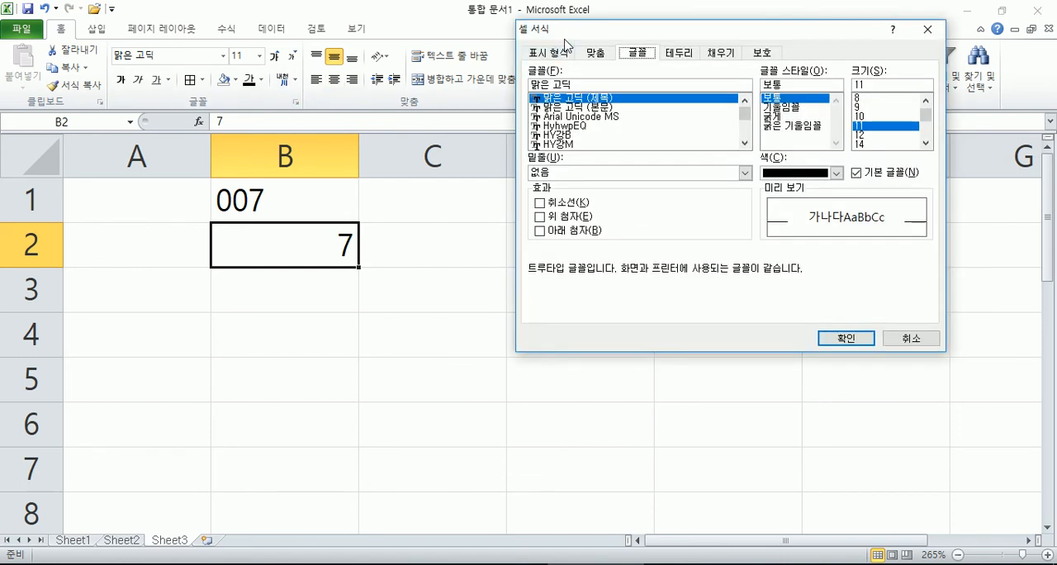
Step: Reopen the Format Cells dialog for B2 and go through its number format categories, ending on the custom category (사용자 지정)
{"action": "key", "text": "Escape"}
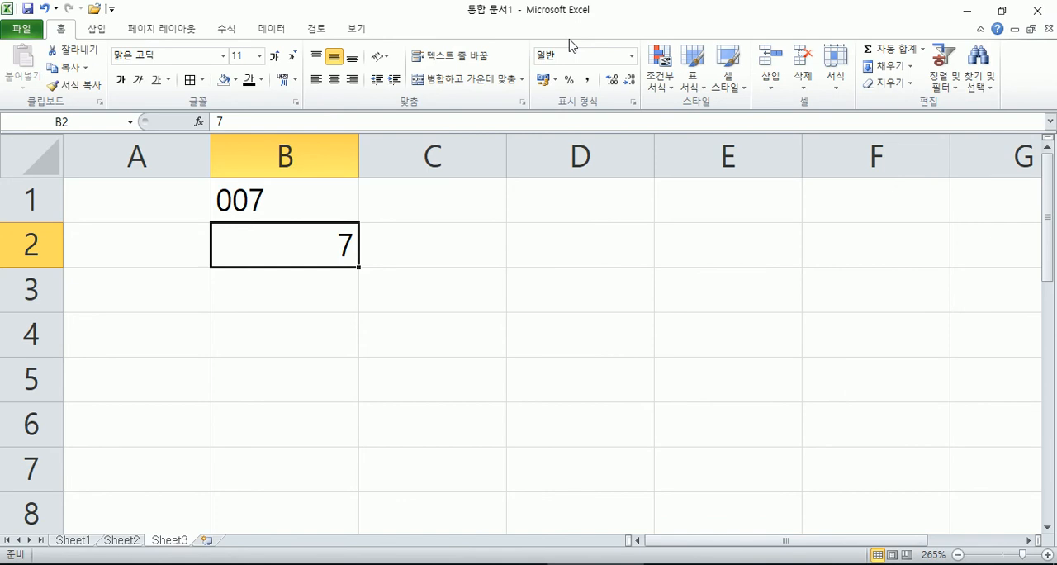
{"action": "key", "text": "ctrl+1"}
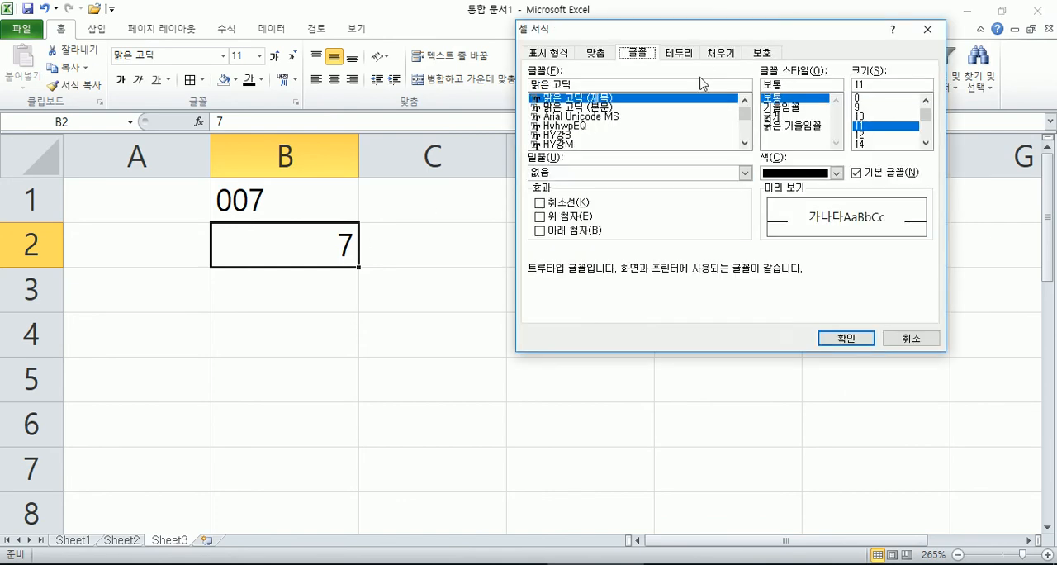
{"action": "left_click", "coordinate": [561, 52]}
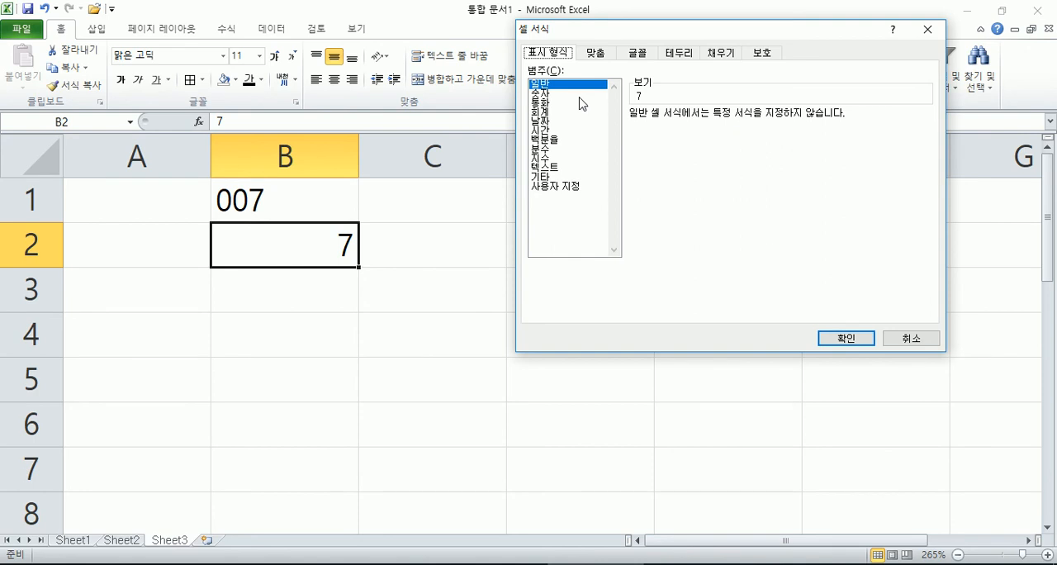
{"action": "left_click", "coordinate": [553, 102]}
{"action": "left_click", "coordinate": [551, 121]}
{"action": "left_click", "coordinate": [549, 83]}
{"action": "left_click", "coordinate": [555, 187]}
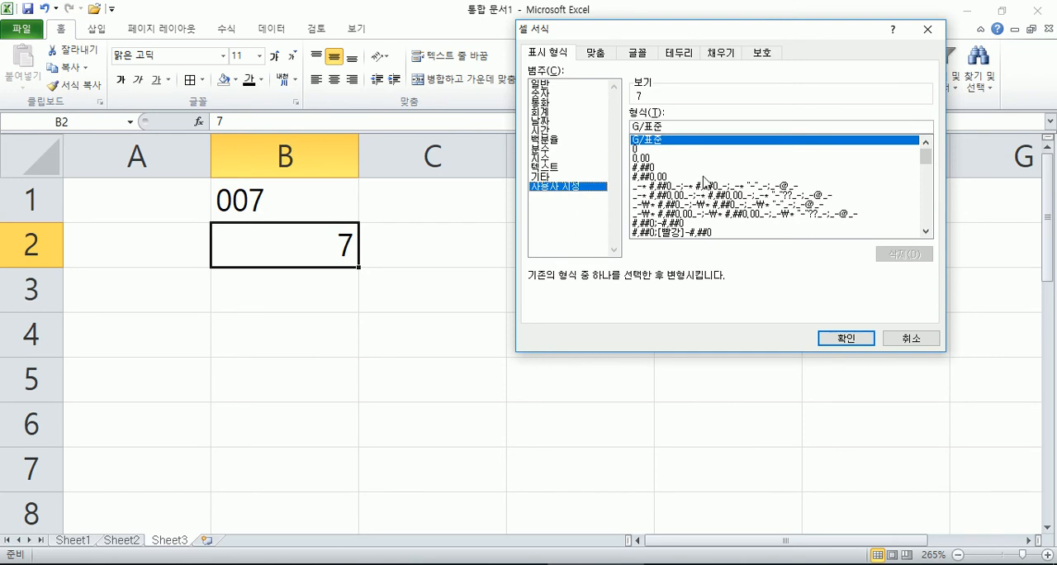
Step: Enter the custom format code 000 for B2, extend it to 0000 and apply it
{"action": "left_click_drag", "start_coordinate": [669, 125], "coordinate": [593, 128]}
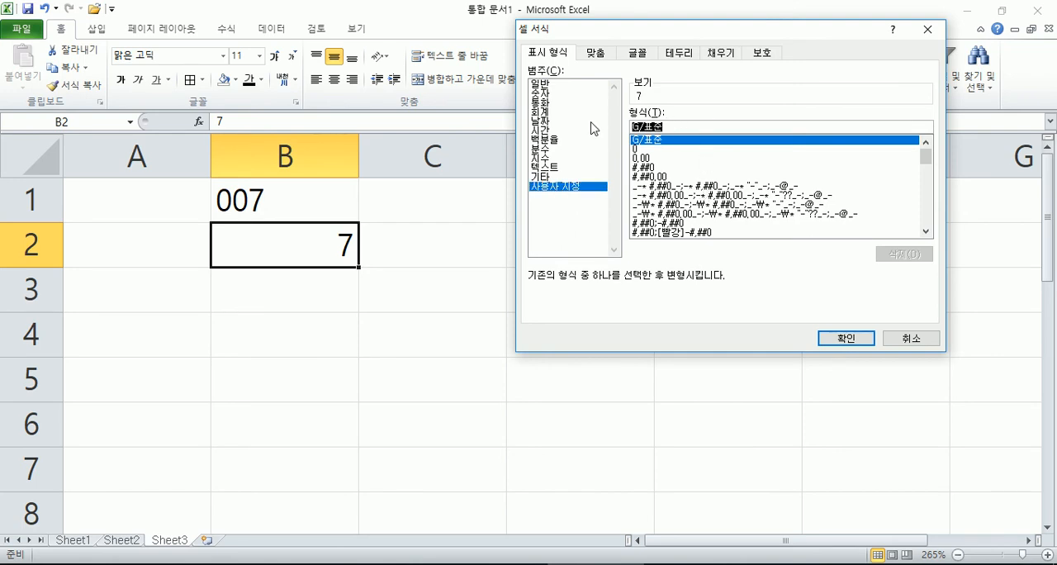
{"action": "type", "text": "000"}
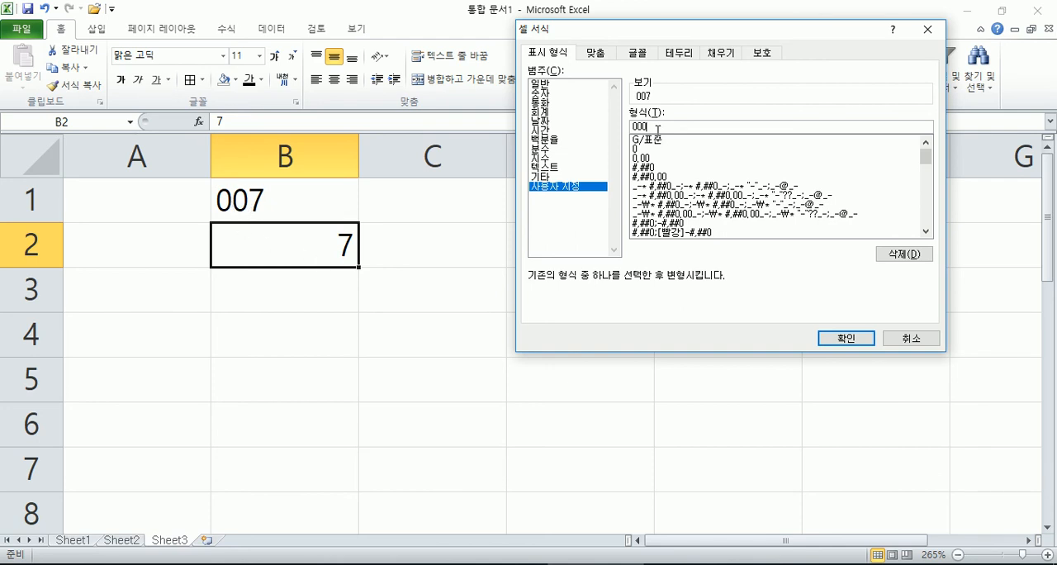
{"action": "left_click_drag", "start_coordinate": [654, 126], "coordinate": [608, 128]}
{"action": "key", "text": "Left"}
{"action": "type", "text": "0"}
{"action": "key", "text": "Return"}
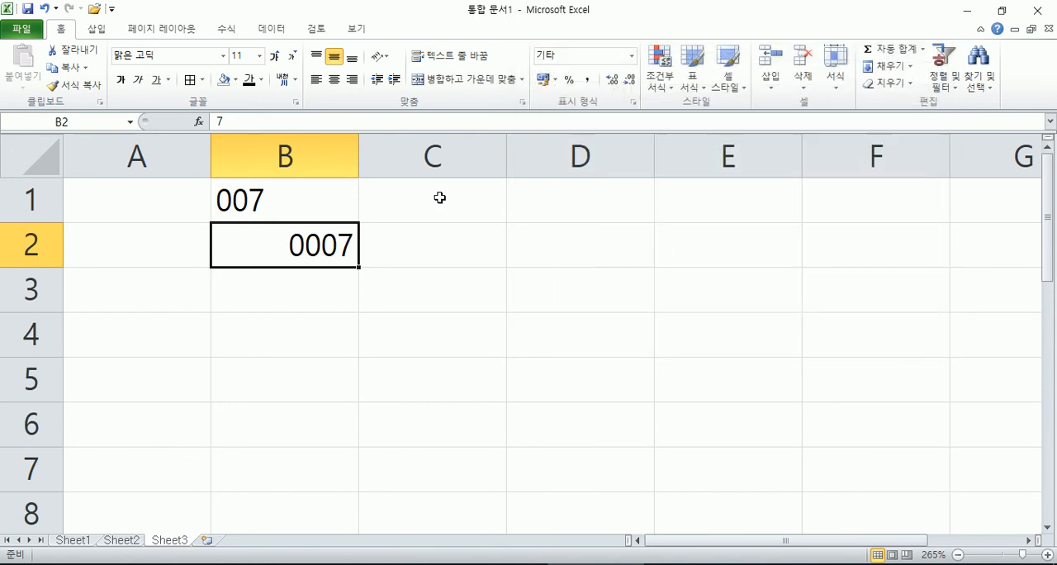
Step: Shorten B2's custom number format to 000 in the Format Cells dialog
{"action": "key", "text": "ctrl+1"}
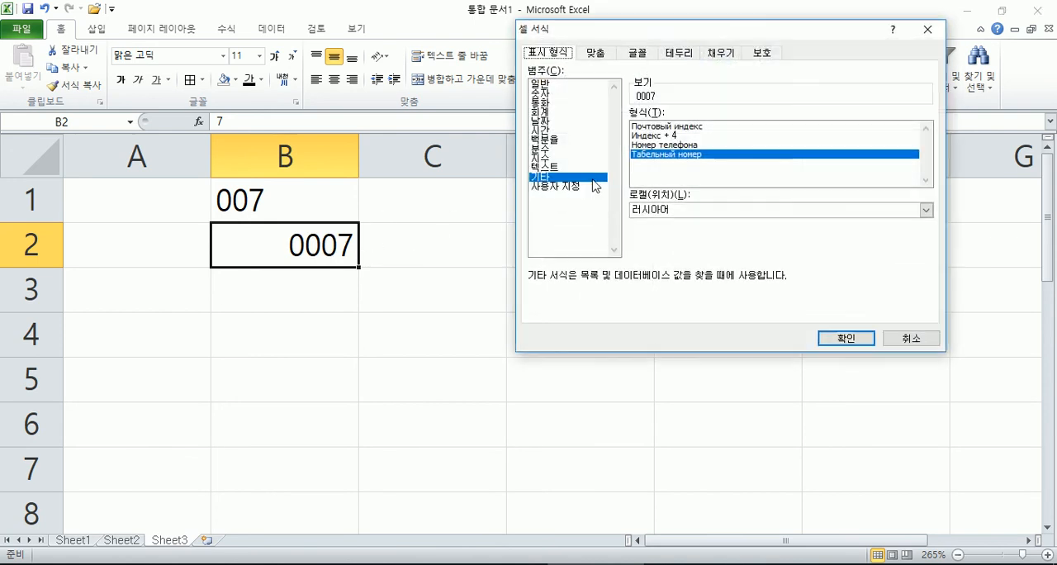
{"action": "left_click", "coordinate": [555, 187]}
{"action": "left_click", "coordinate": [649, 126]}
{"action": "key", "text": "BackSpace"}
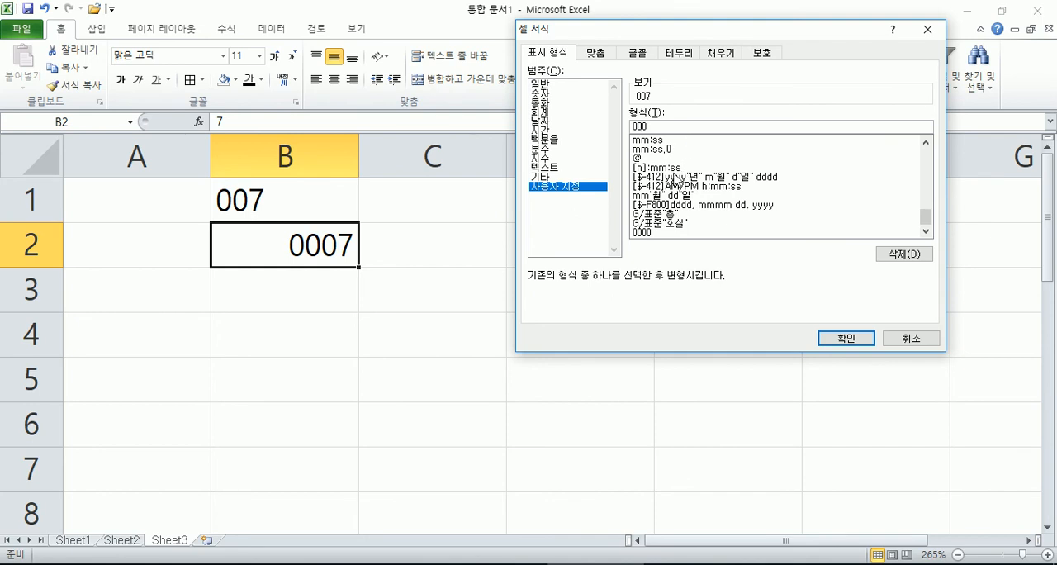
{"action": "key", "text": "Return"}
Step: Test the three-digit format by entering 1 and 2 in turn in B2
{"action": "type", "text": "1"}
{"action": "key", "text": "Return"}
{"action": "key", "text": "Up"}
{"action": "type", "text": "2"}
{"action": "key", "text": "Return"}
{"action": "key", "text": "Up"}
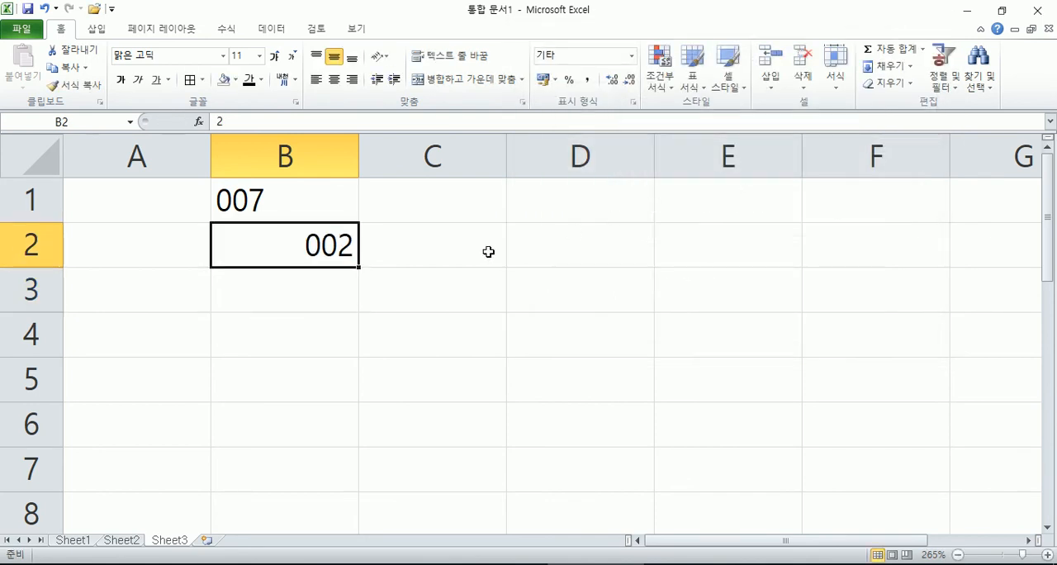
Step: Enter 50 in B2 and replace it with 70 to test the format on two-digit numbers
{"action": "type", "text": "50"}
{"action": "key", "text": "Return"}
{"action": "key", "text": "Up"}
{"action": "type", "text": "70"}
{"action": "key", "text": "Return"}
{"action": "key", "text": "Up"}
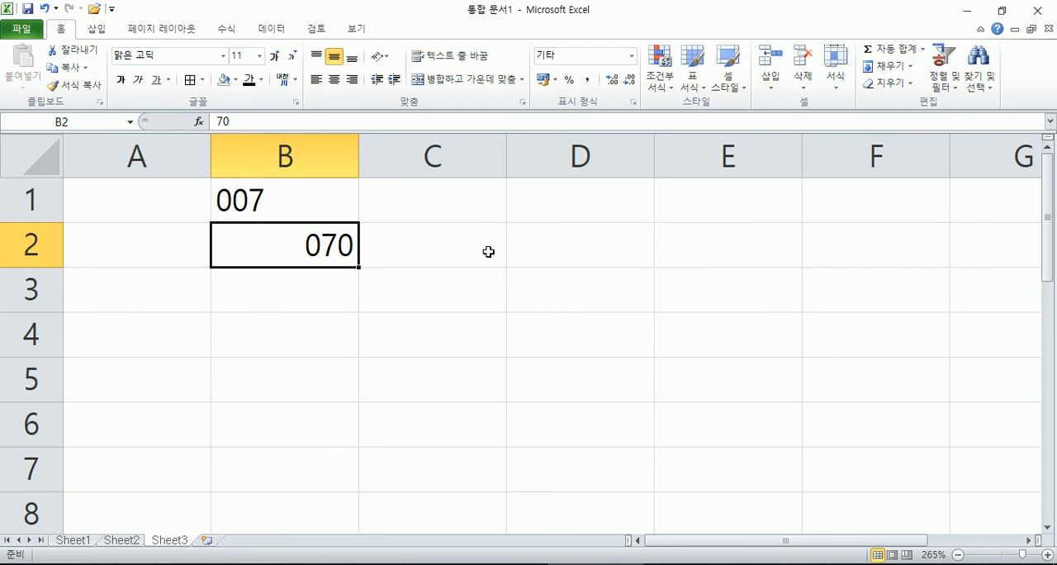
Step: Write the apostrophe note ' 무조건 문자로 처리 in cell C1
{"action": "key", "text": "Up"}
{"action": "key", "text": "Right"}
{"action": "key", "text": "Down"}
{"action": "key", "text": "Up"}
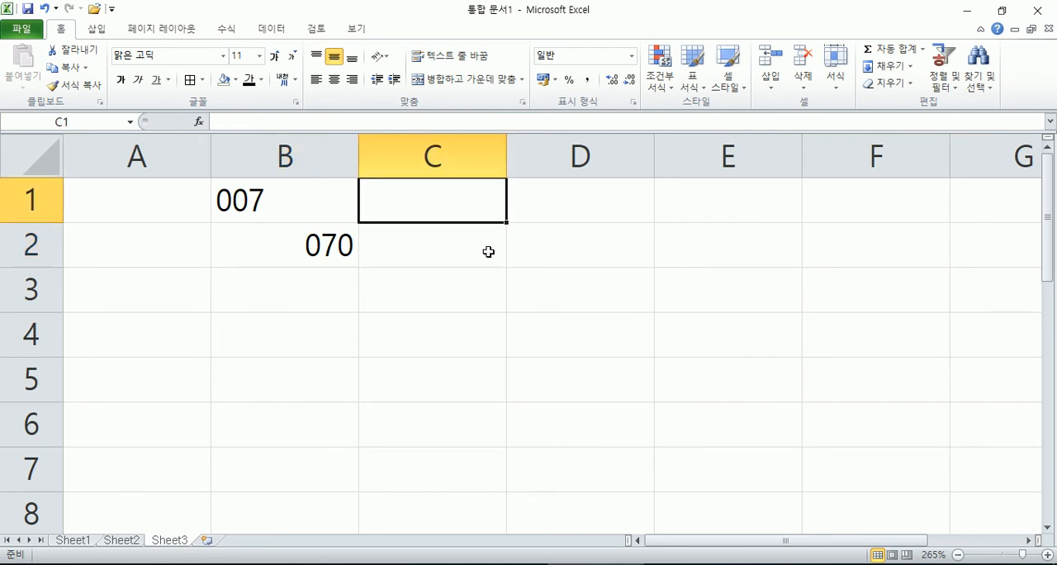
{"action": "type", "text": "'"}
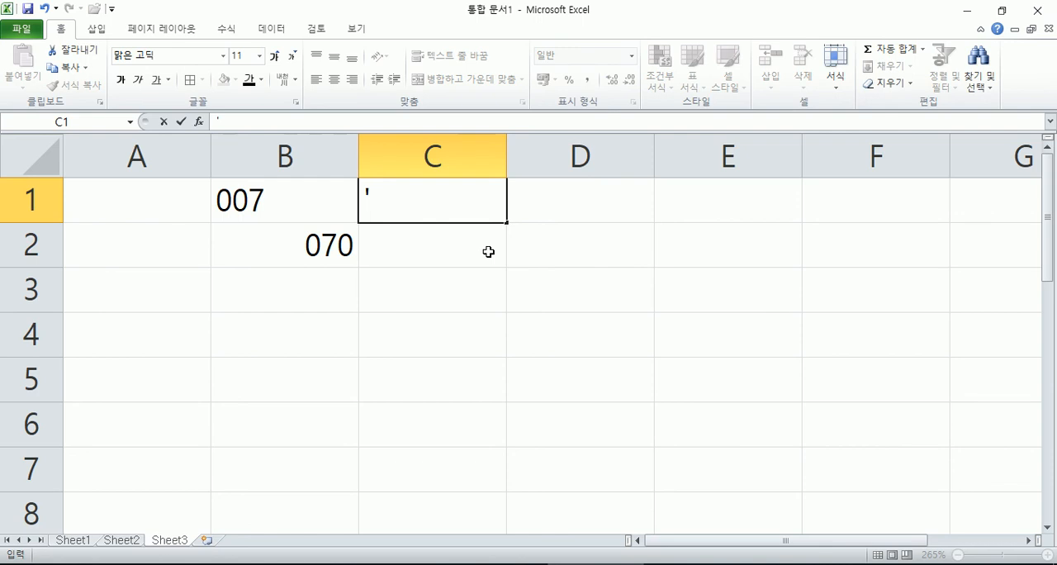
{"action": "type", "text": " anwhrj"}
{"action": "key", "text": "BackSpace"}
{"action": "key", "text": "BackSpace"}
{"action": "key", "text": "BackSpace"}
{"action": "key", "text": "BackSpace"}
{"action": "key", "text": "BackSpace"}
{"action": "key", "text": "BackSpace"}
{"action": "key", "text": "Hangul"}
{"action": "type", "text": "ㅁㅜ조건 문자로 ㅊ"}
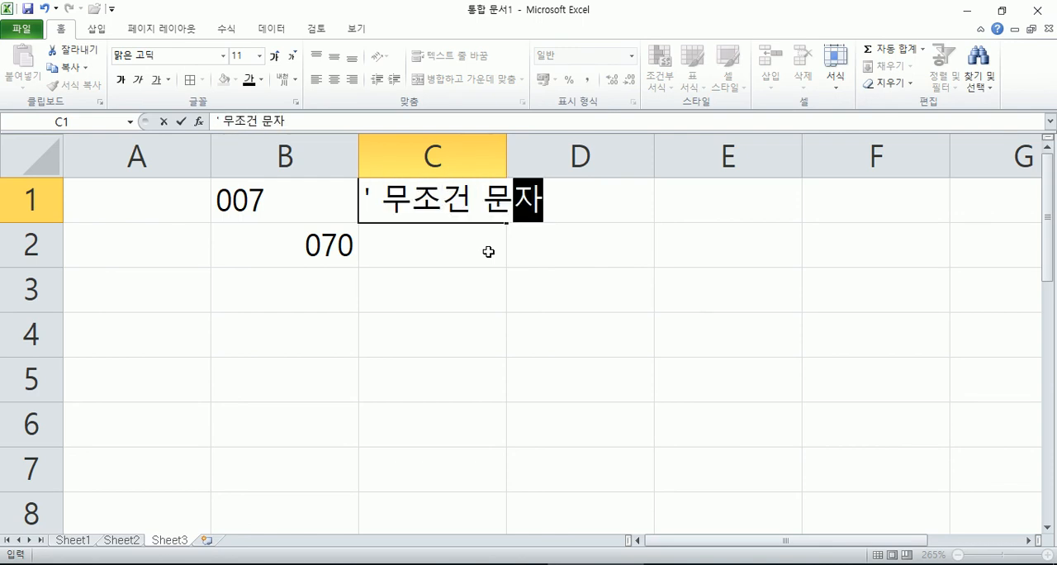
{"action": "type", "text": "ㅓ리"}
{"action": "key", "text": "Return"}
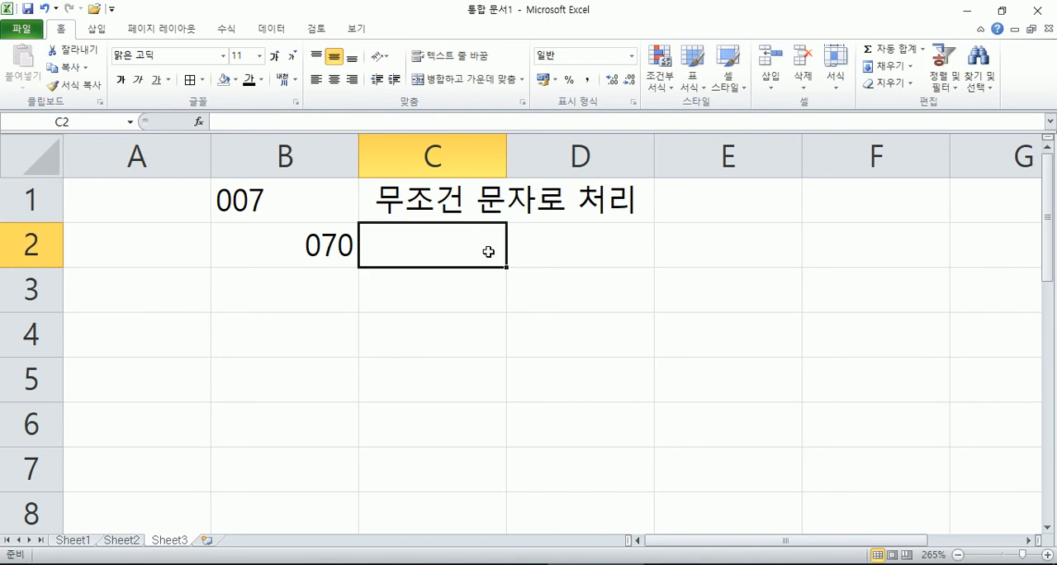
Step: Add a second apostrophe at the start of the C1 note to display the apostrophe itself
{"action": "key", "text": "Up"}
{"action": "key", "text": "F2"}
{"action": "key", "text": "Home"}
{"action": "type", "text": "'"}
{"action": "key", "text": "Return"}
{"action": "key", "text": "Up"}
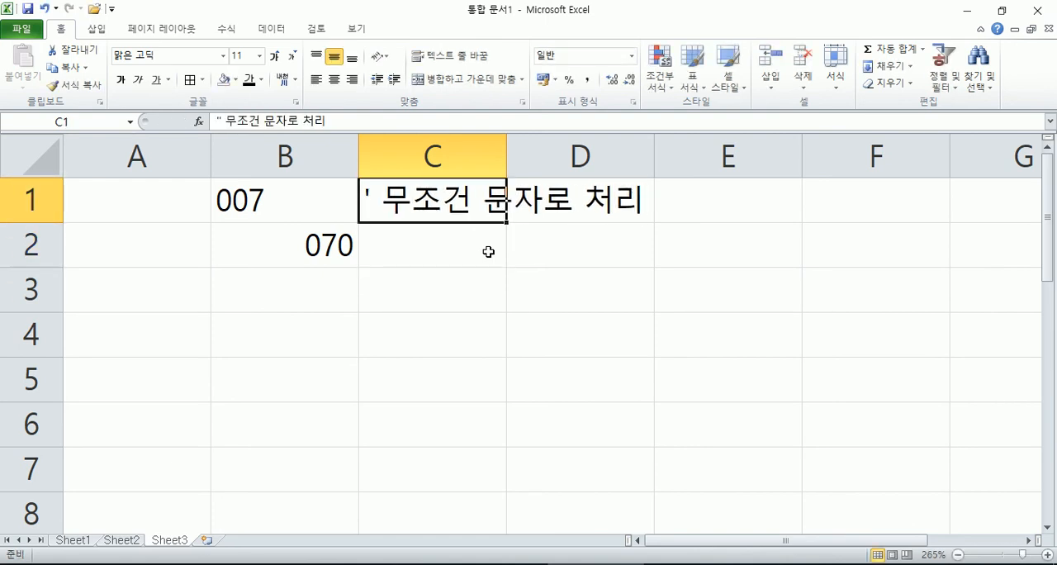
Step: Write the note 0 0의 개수만큼 자리를 확보 in cell C2
{"action": "left_click", "coordinate": [488, 252]}
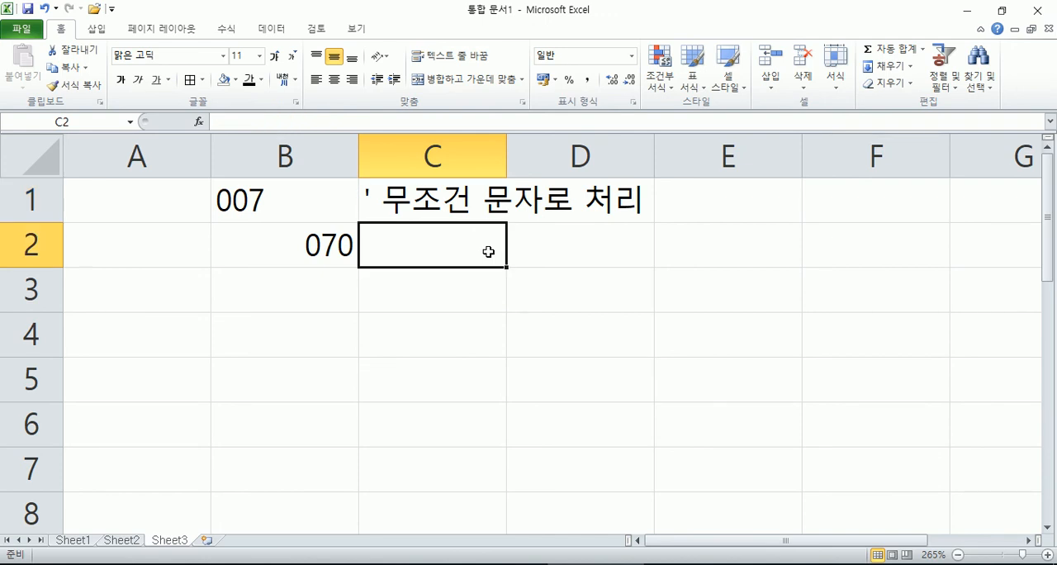
{"action": "type", "text": "0"}
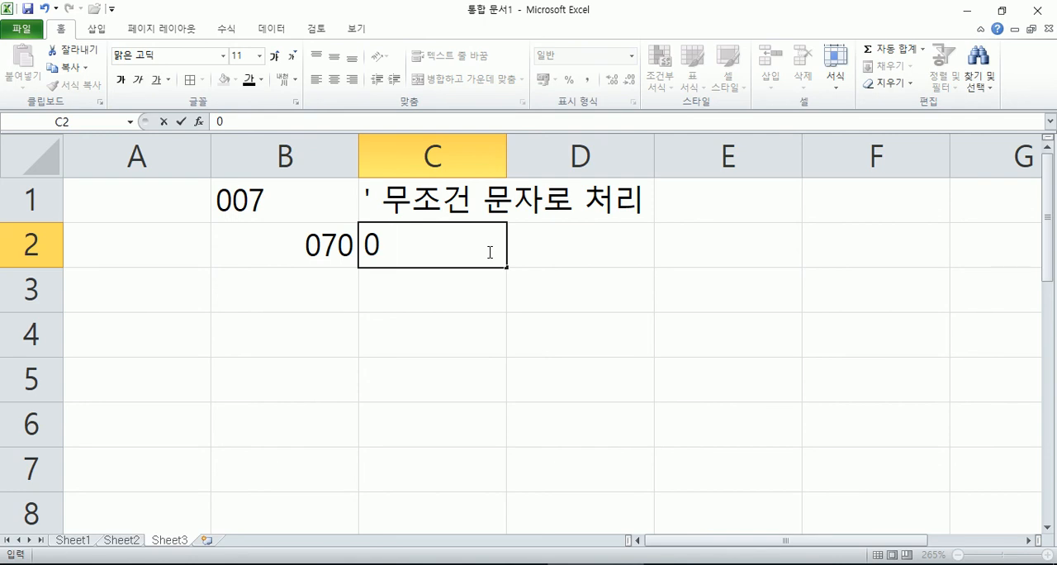
{"action": "type", "text": " 0의 개수만"}
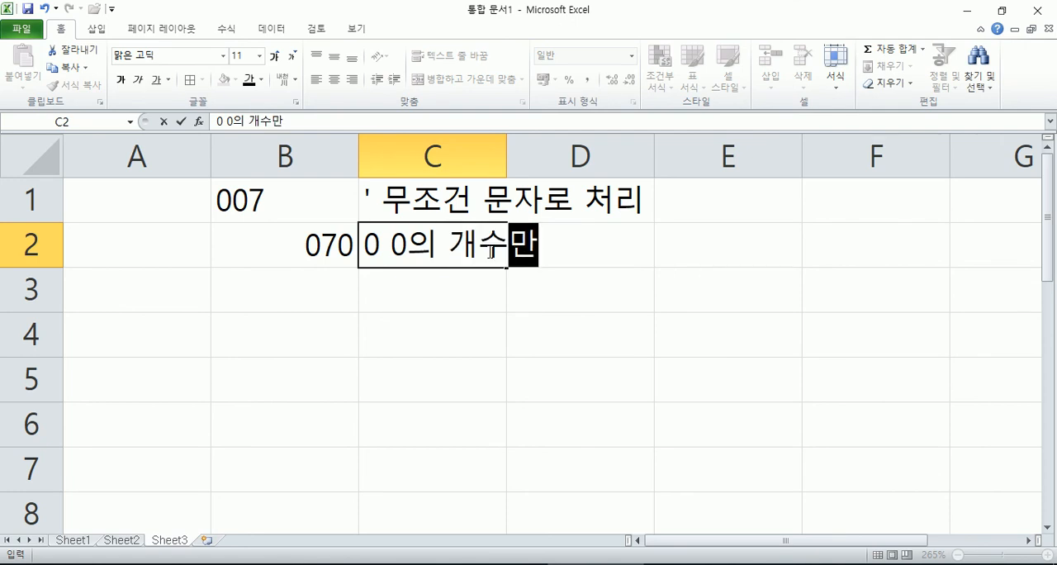
{"action": "type", "text": "크ㅁ"}
{"action": "type", "text": "리수"}
{"action": "key", "text": "BackSpace"}
{"action": "type", "text": "ㄹ를 호가"}
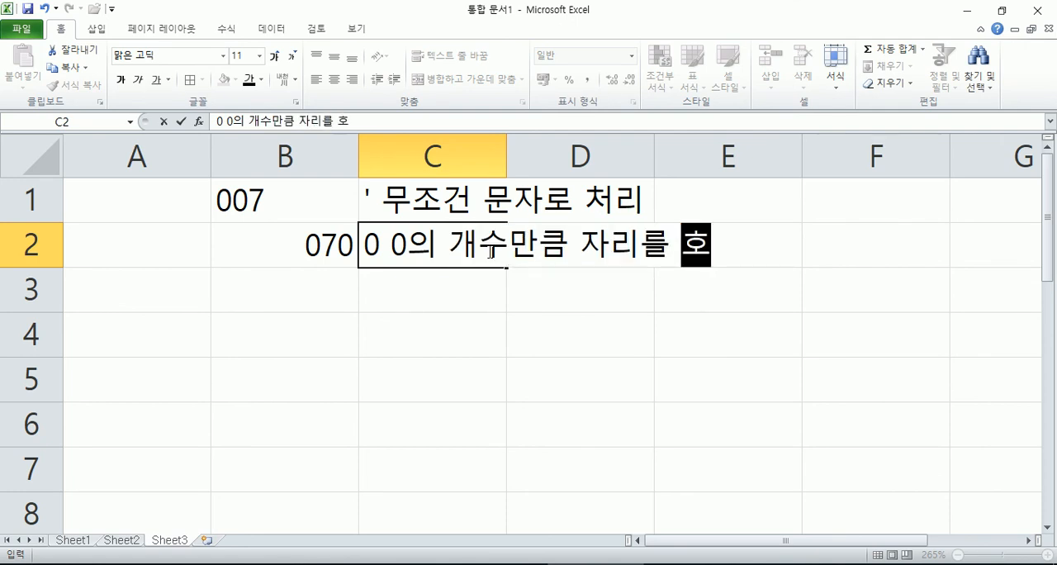
{"action": "key", "text": "BackSpace"}
{"action": "key", "text": "BackSpace"}
{"action": "type", "text": "ㅏㄱ보"}
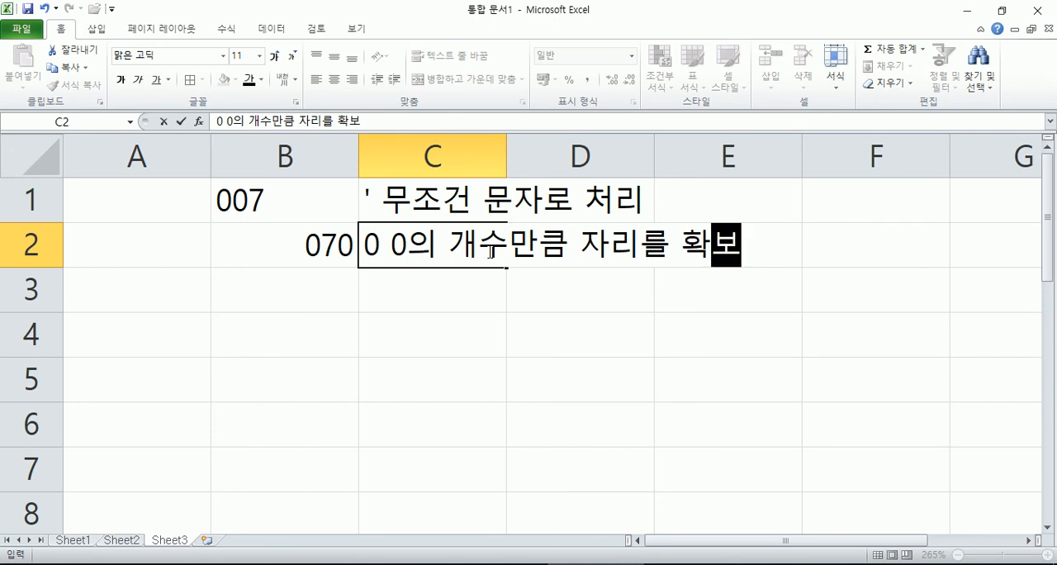
{"action": "key", "text": "Return"}
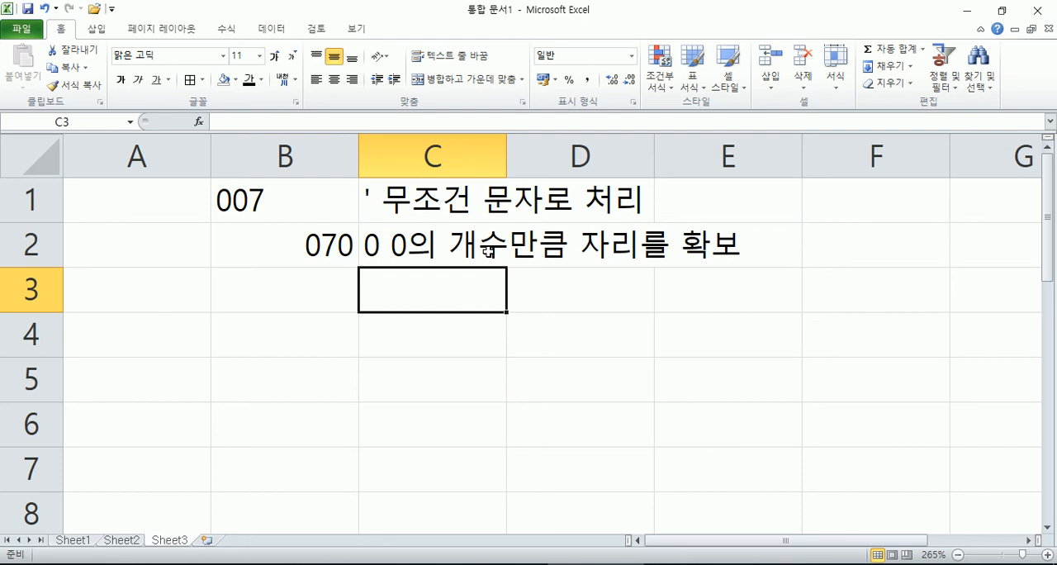
Step: Give the empty cell B3 the custom number format 000.00 and copy its format code
{"action": "key", "text": "Left"}
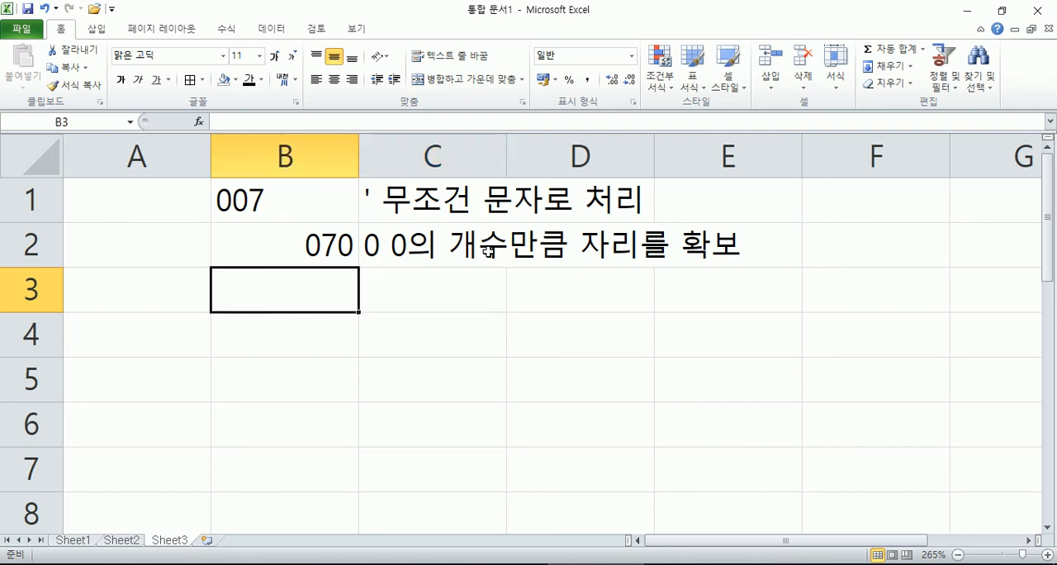
{"action": "key", "text": "Down"}
{"action": "key", "text": "Up"}
{"action": "key", "text": "ctrl+1"}
{"action": "left_click", "coordinate": [578, 187]}
{"action": "left_click", "coordinate": [646, 142]}
{"action": "type", "text": "000.."}
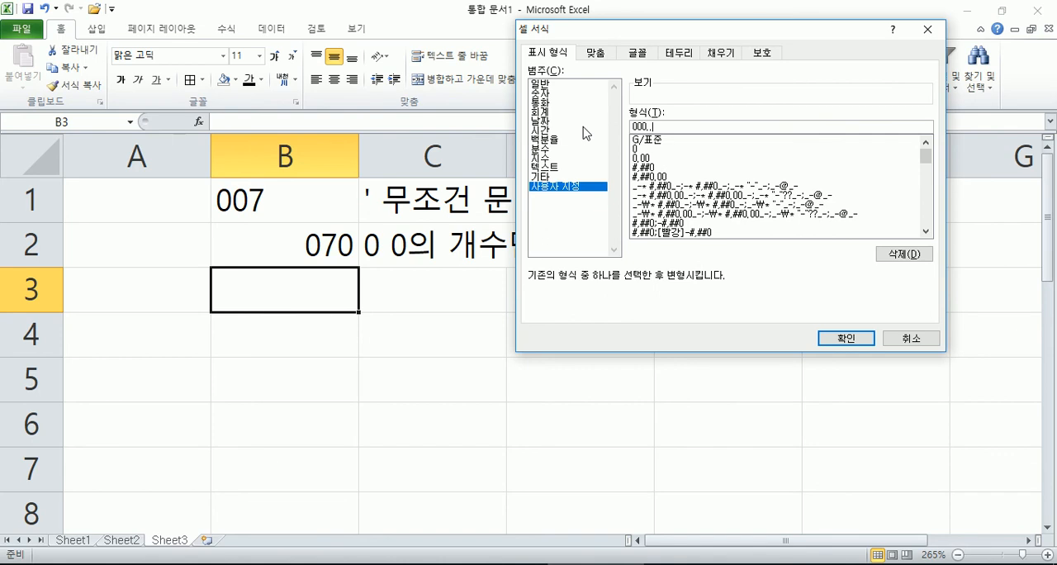
{"action": "type", "text": "00"}
{"action": "key", "text": "shift+Home"}
{"action": "key", "text": "ctrl+c"}
{"action": "key", "text": "Return"}
Step: Try to paste the format code 000.00 into C3 without a leading apostrophe
{"action": "key", "text": "Right"}
{"action": "key", "text": "F2"}
{"action": "key", "text": "ctrl+v"}
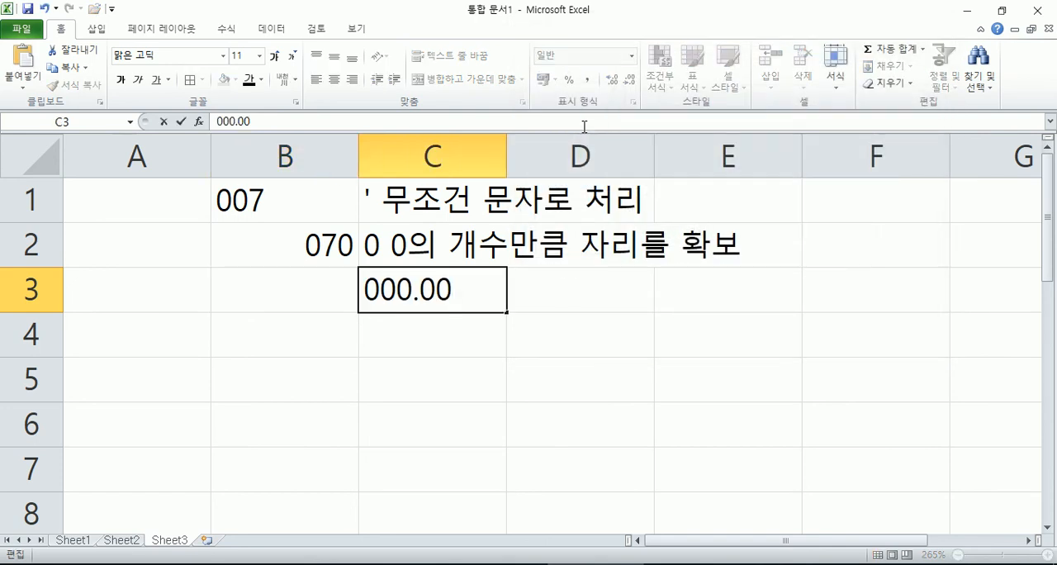
{"action": "key", "text": "shift+Tab"}
{"action": "key", "text": "shift+Tab"}
{"action": "key", "text": "Right"}
{"action": "key", "text": "Right"}
Step: Replace the content of C3 with the format code entered as text, '000.00
{"action": "key", "text": "F2"}
{"action": "key", "text": "Home"}
{"action": "key", "text": "Delete"}
{"action": "type", "text": "'"}
{"action": "key", "text": "ctrl+v"}
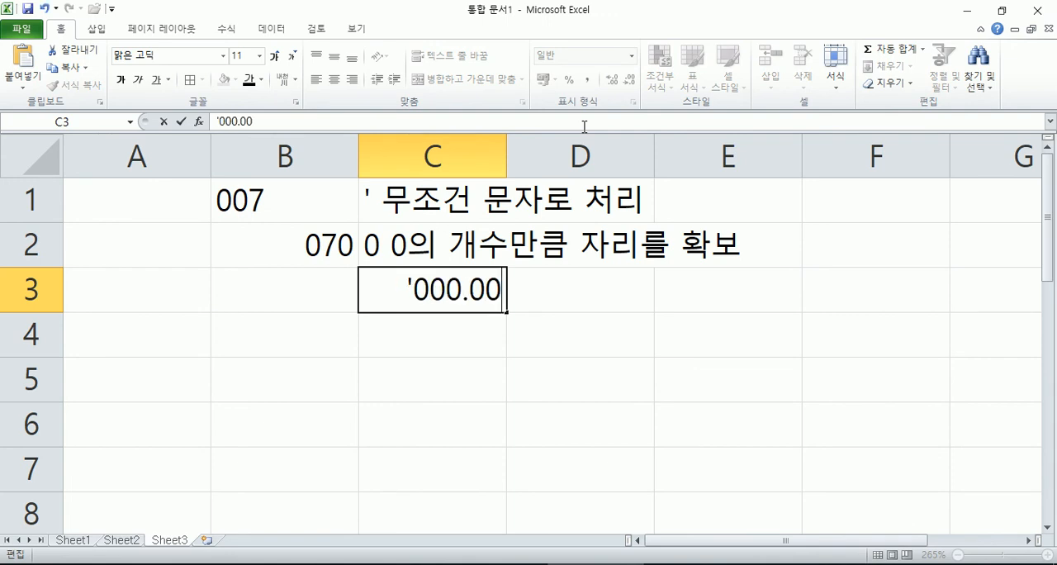
{"action": "left_click", "coordinate": [404, 290]}
{"action": "type", "text": "'"}
{"action": "key", "text": "BackSpace"}
{"action": "key", "text": "Return"}
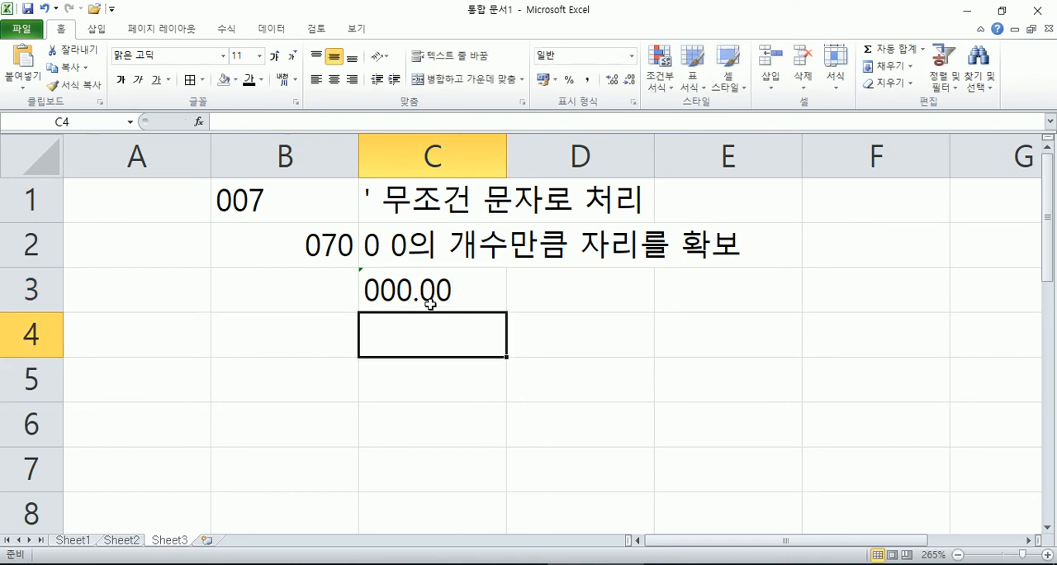
Step: Write the explanation 소수 이상 3자리, 소수 이하 2자리 in cell D3
{"action": "left_click", "coordinate": [547, 288]}
{"action": "type", "text": "소수 이상"}
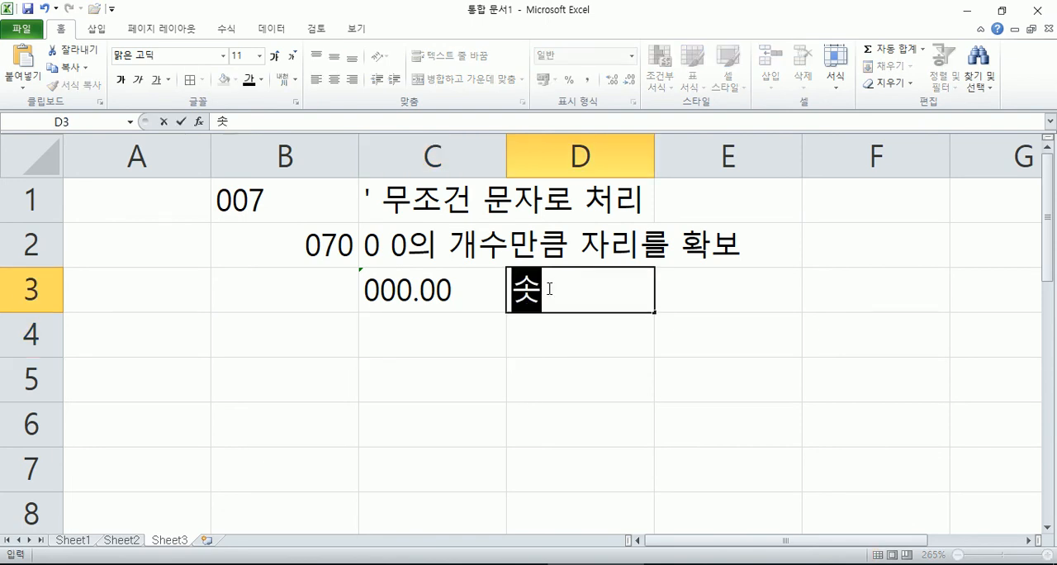
{"action": "type", "text": " 2"}
{"action": "key", "text": "BackSpace"}
{"action": "type", "text": "2"}
{"action": "key", "text": "BackSpace"}
{"action": "type", "text": "3자리"}
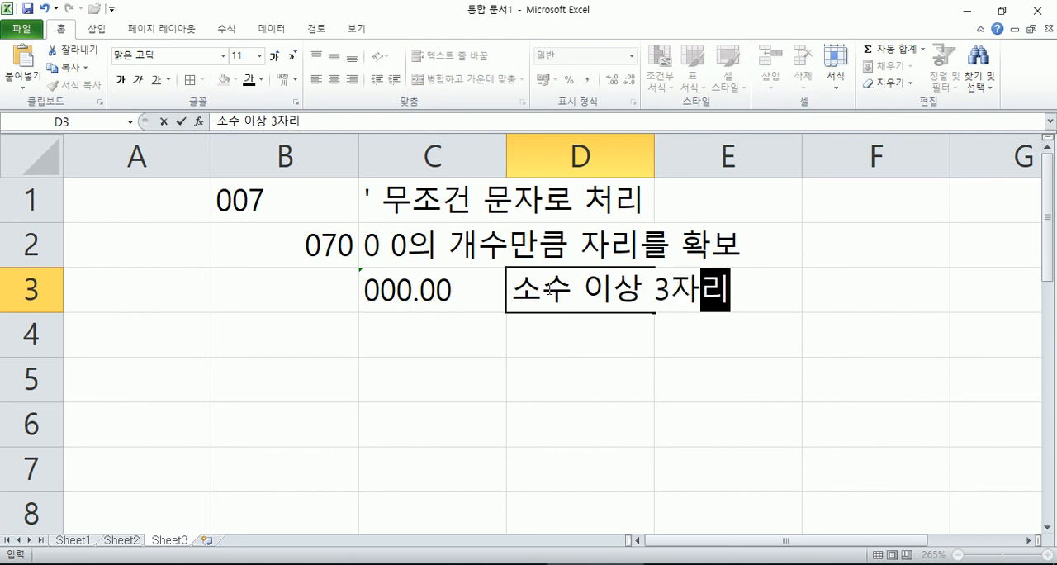
{"action": "type", "text": ", 소수 ㅇㅣ하 2자리"}
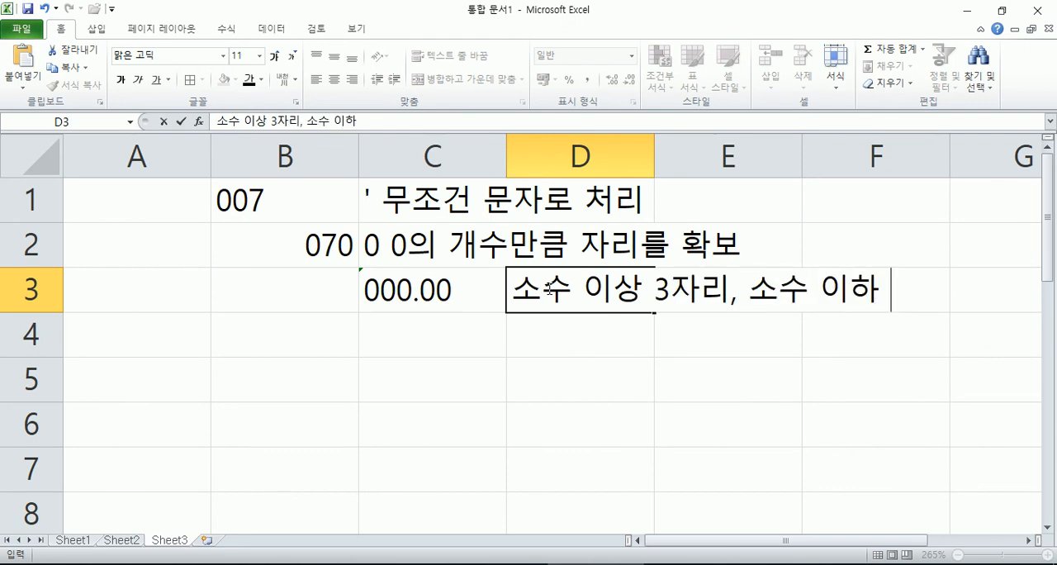
{"action": "key", "text": "Return"}
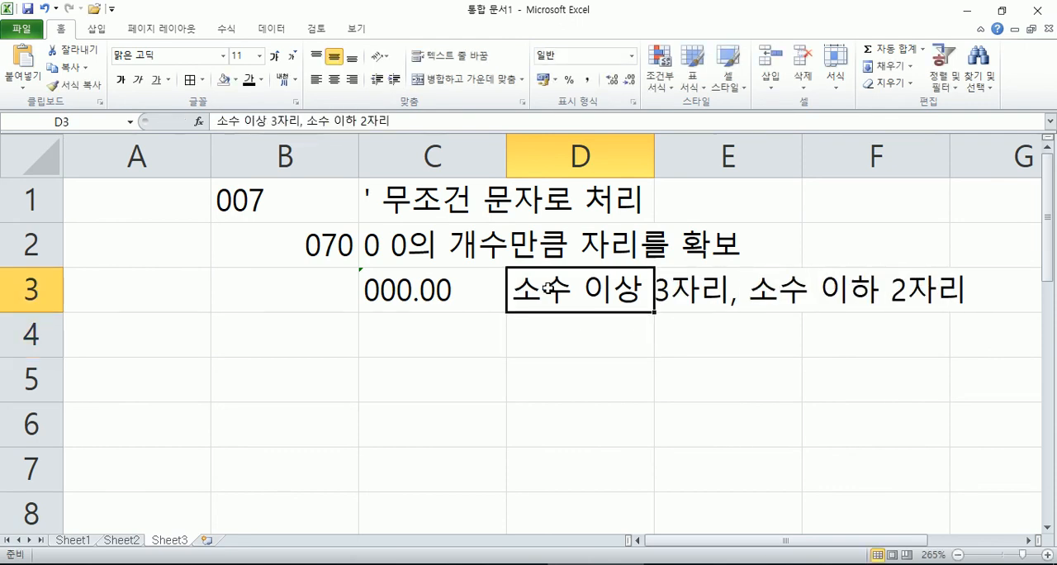
Step: Check the custom number format of B3 in the Format Cells dialog and accept it as it is
{"action": "key", "text": "Up"}
{"action": "key", "text": "Left"}
{"action": "key", "text": "Left"}
{"action": "key", "text": "ctrl+1"}
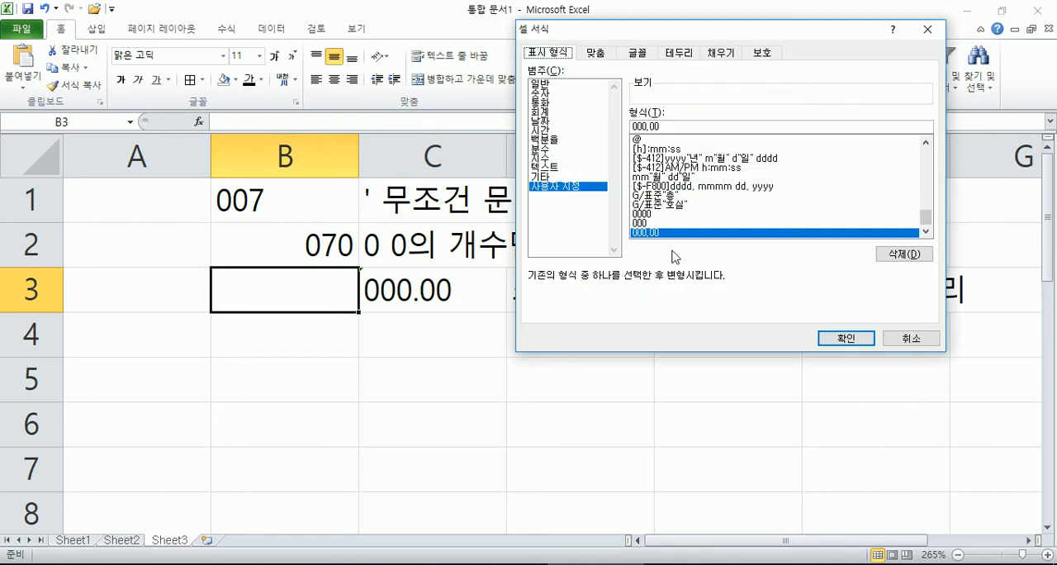
{"action": "left_click", "coordinate": [846, 339]}
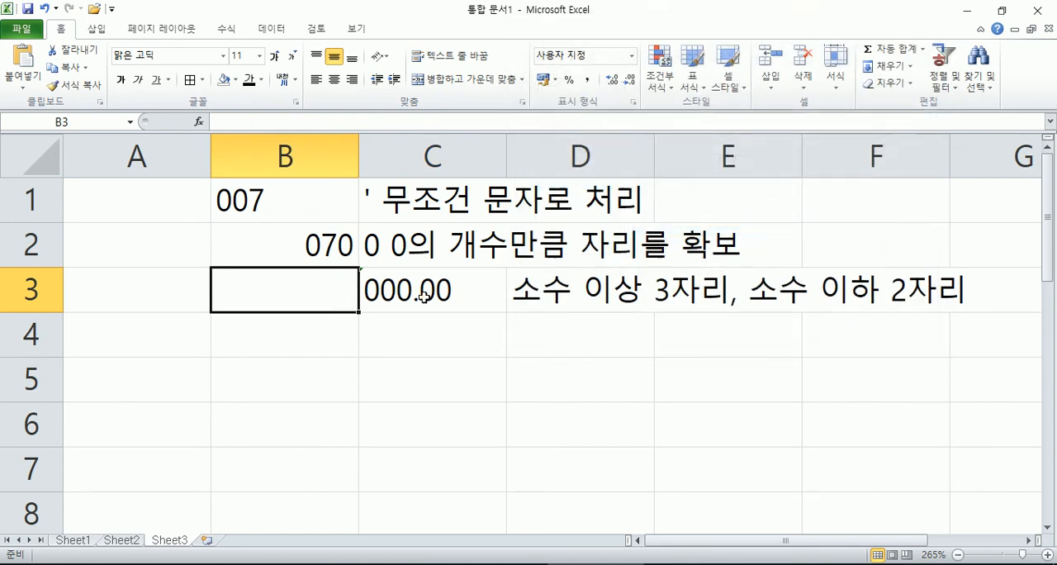
Step: Enter 5 in B3 to test its custom number format
{"action": "type", "text": "5"}
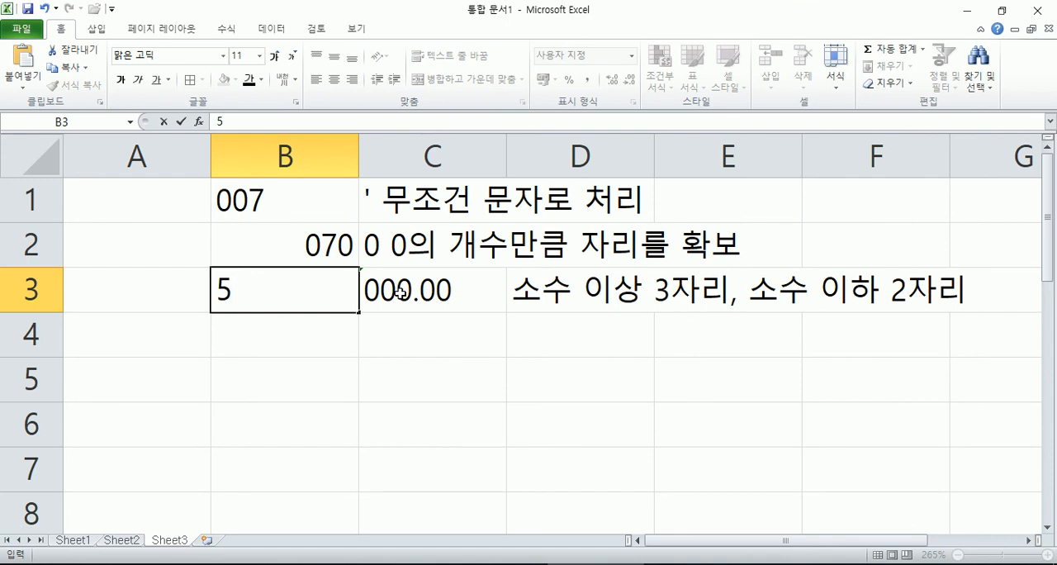
{"action": "key", "text": "Return"}
{"action": "key", "text": "Up"}
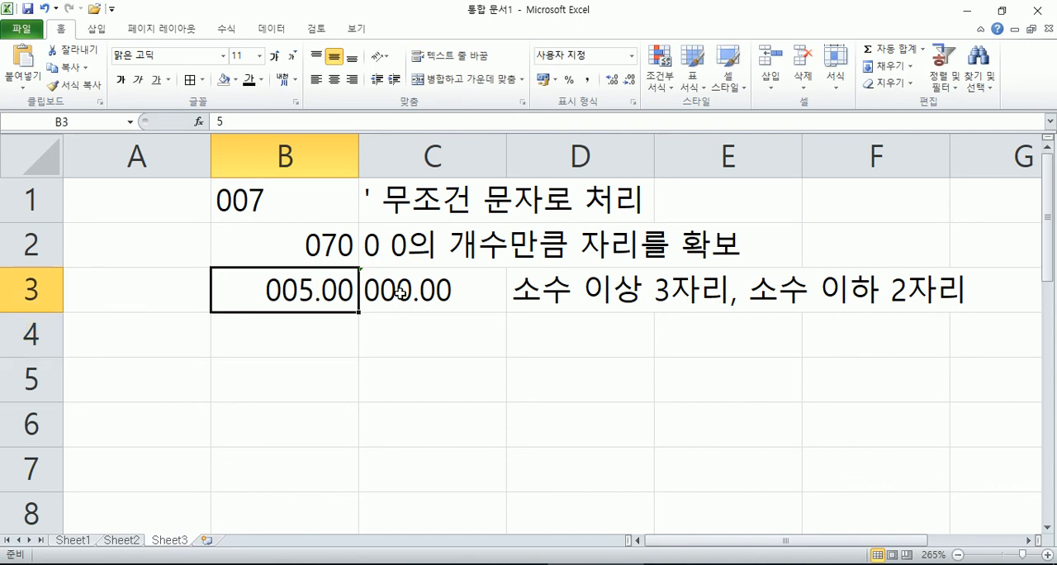
Step: Enter 2.8 in B3 to test its 000.00 number format with a decimal value
{"action": "type", "text": "2.8"}
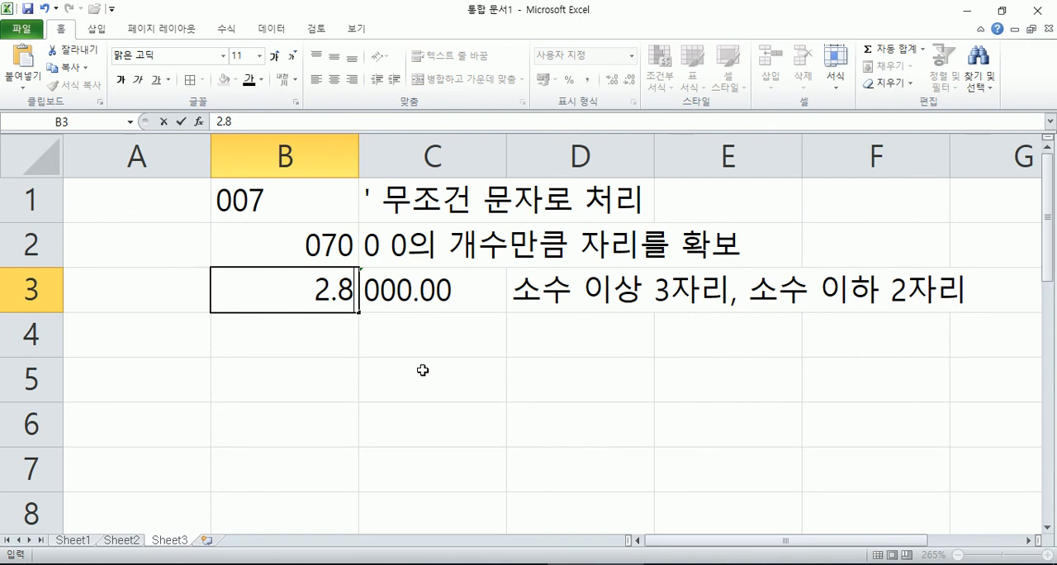
{"action": "key", "text": "Return"}
{"action": "key", "text": "Up"}
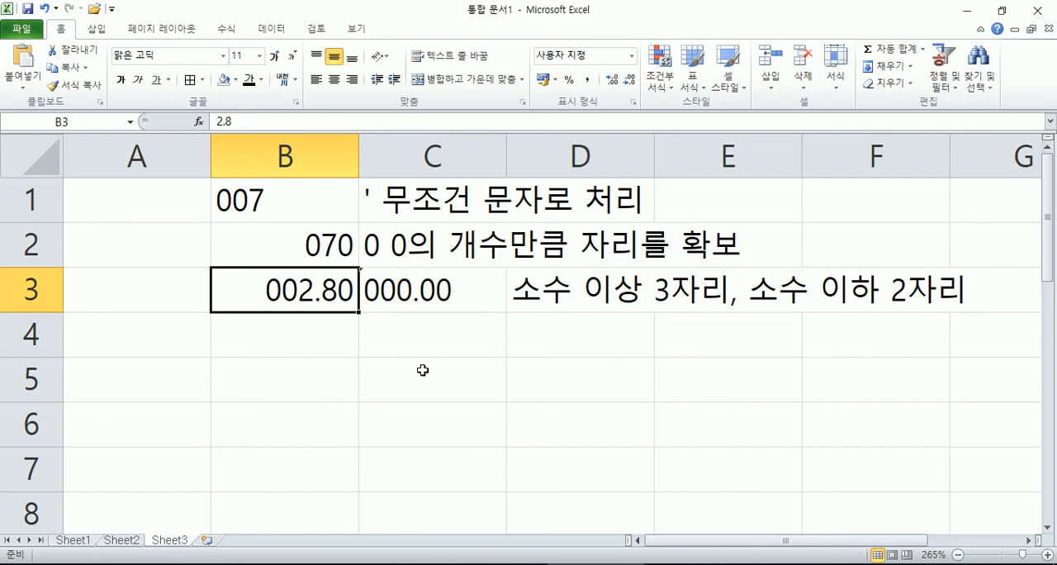
Step: Review the list of custom number formats for B3 in the Format Cells dialog, keeping the format 000.00
{"action": "key", "text": "ctrl+1"}
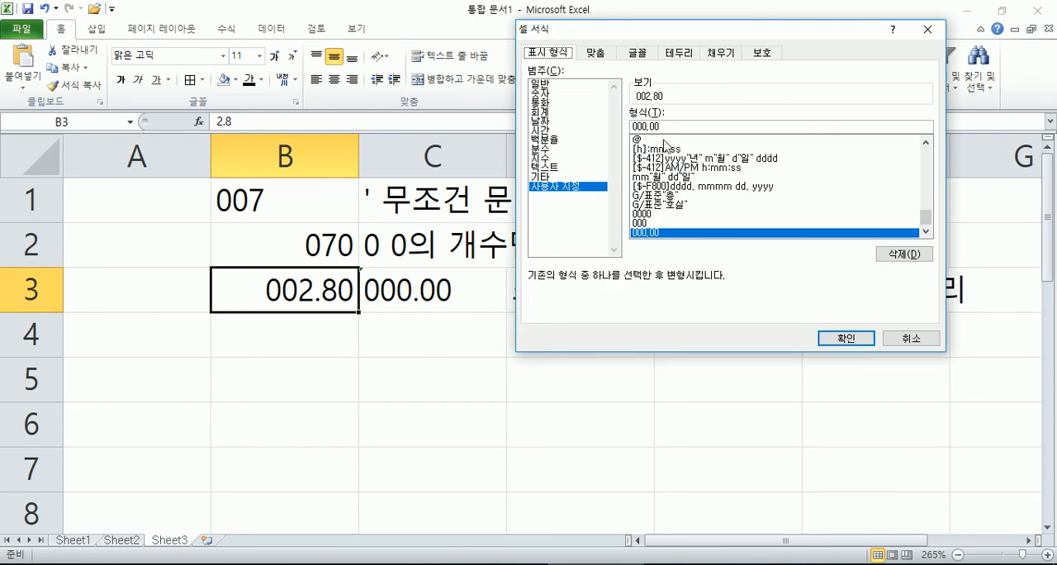
{"action": "left_click", "coordinate": [666, 126]}
{"action": "left_click_drag", "start_coordinate": [926, 218], "coordinate": [921, 142]}
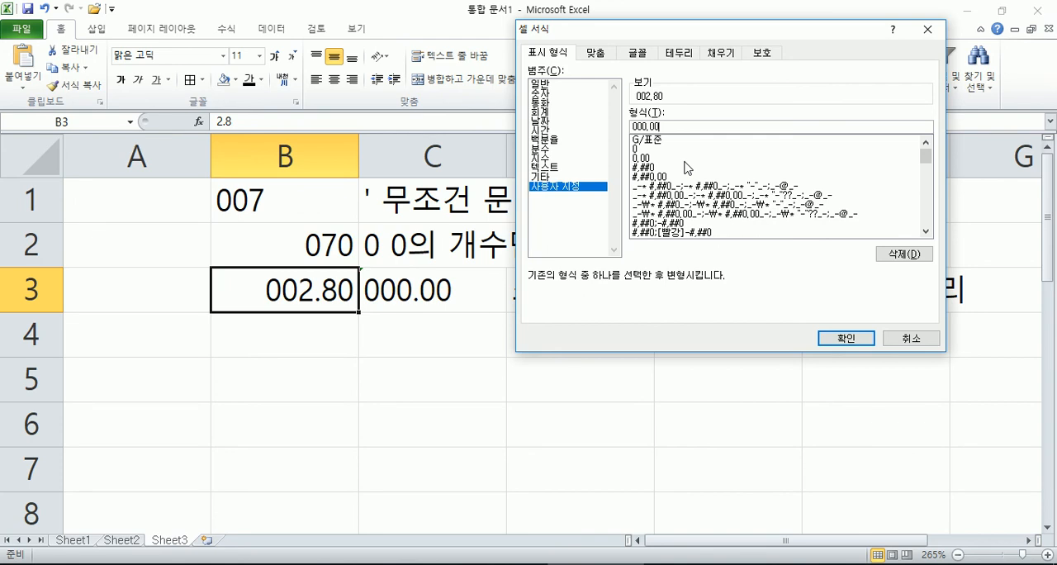
{"action": "key", "text": "Return"}
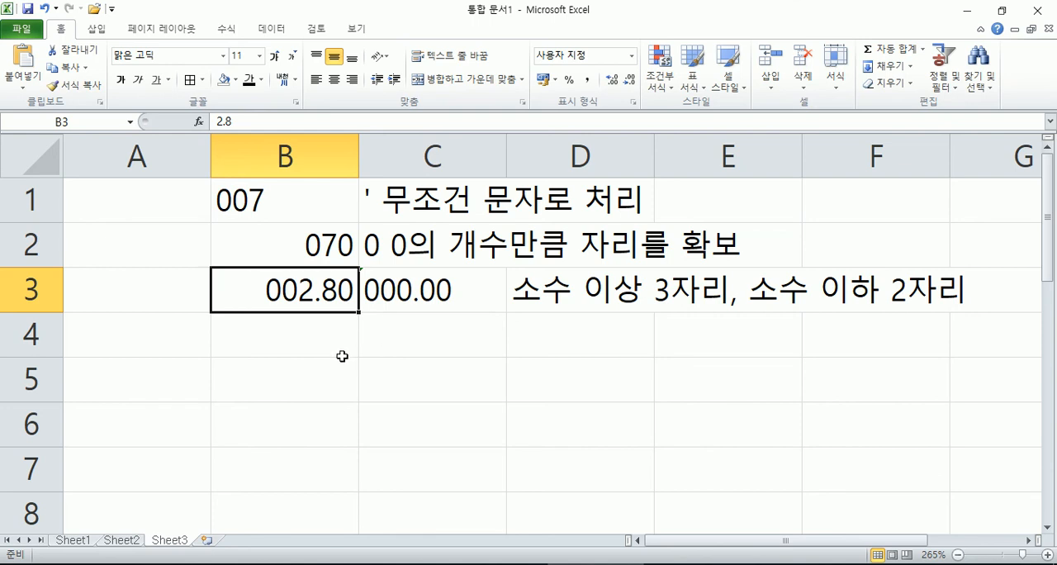
Step: Write the note # : 유효숫자만 확보 in cell C4
{"action": "left_click", "coordinate": [404, 336]}
{"action": "type", "text": "#"}
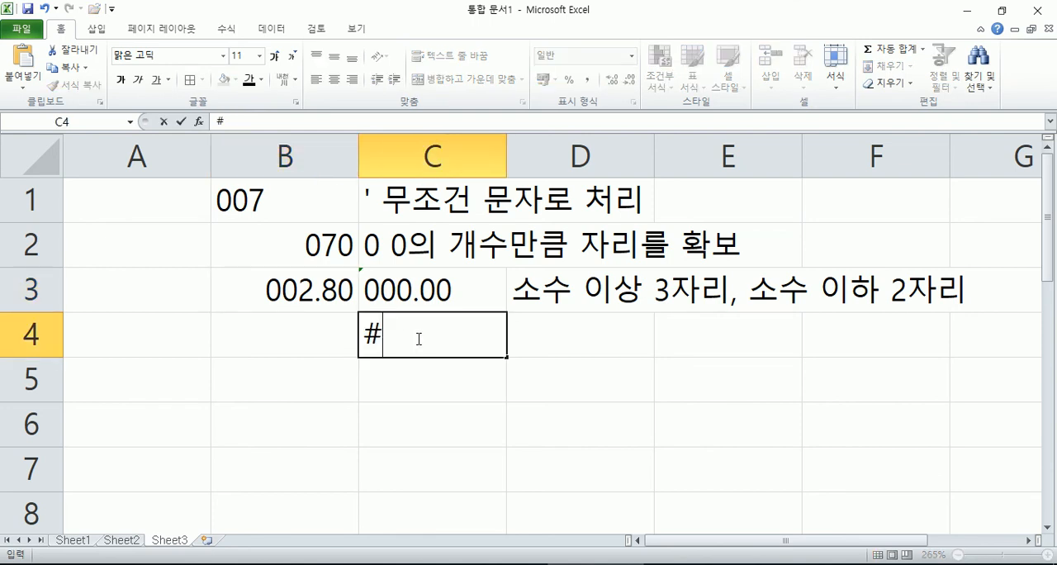
{"action": "type", "text": ","}
{"action": "key", "text": "BackSpace"}
{"action": "type", "text": ": 유ㅎ"}
{"action": "type", "text": "효숫자만 "}
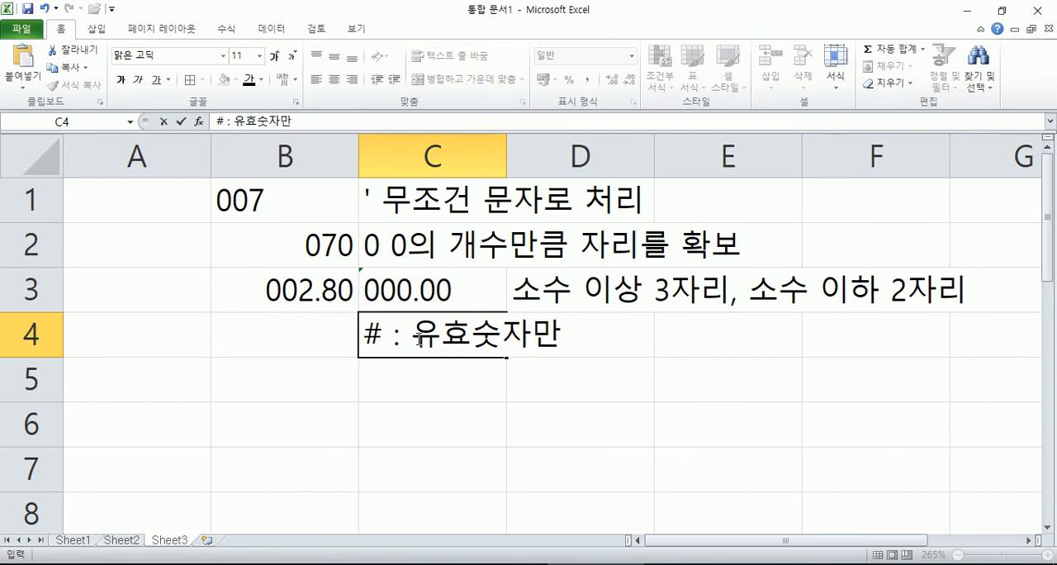
{"action": "type", "text": "확보"}
{"action": "key", "text": "Return"}
Step: Apply the custom number format # to the empty cell B4
{"action": "key", "text": "Up"}
{"action": "key", "text": "Left"}
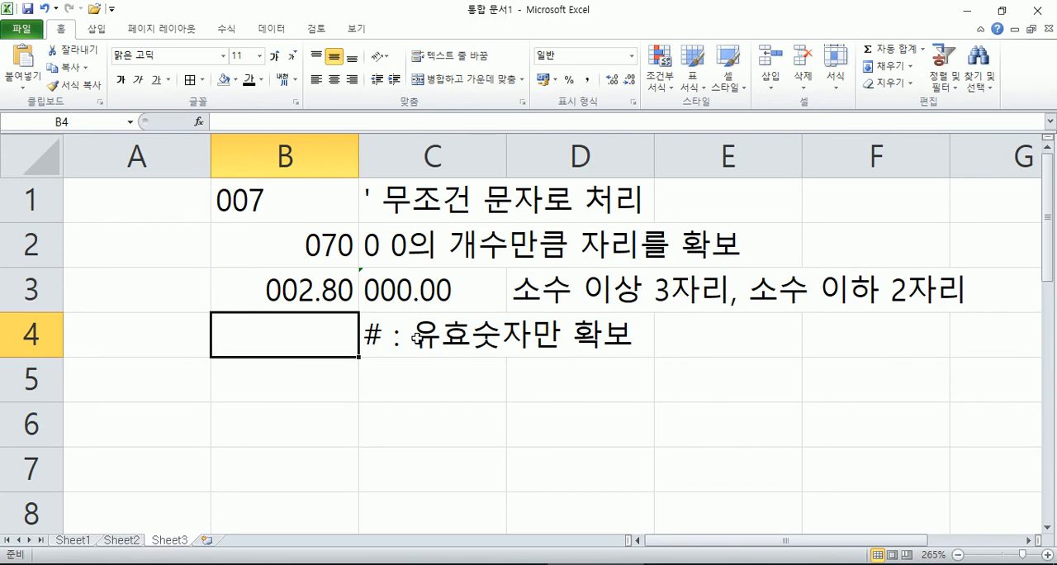
{"action": "key", "text": "ctrl+1"}
{"action": "left_click", "coordinate": [559, 187]}
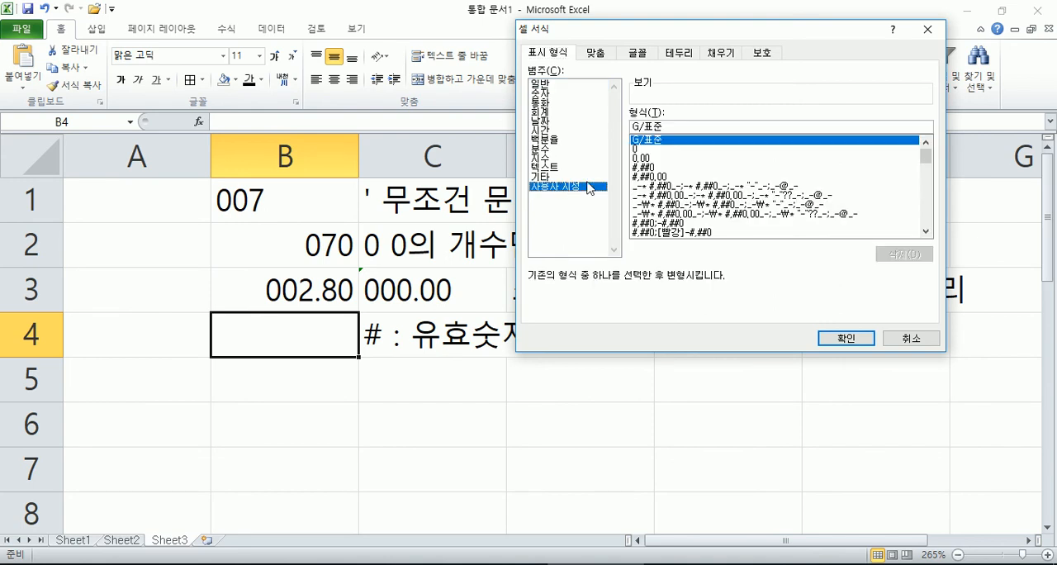
{"action": "left_click_drag", "start_coordinate": [671, 127], "coordinate": [593, 137]}
{"action": "type", "text": "#"}
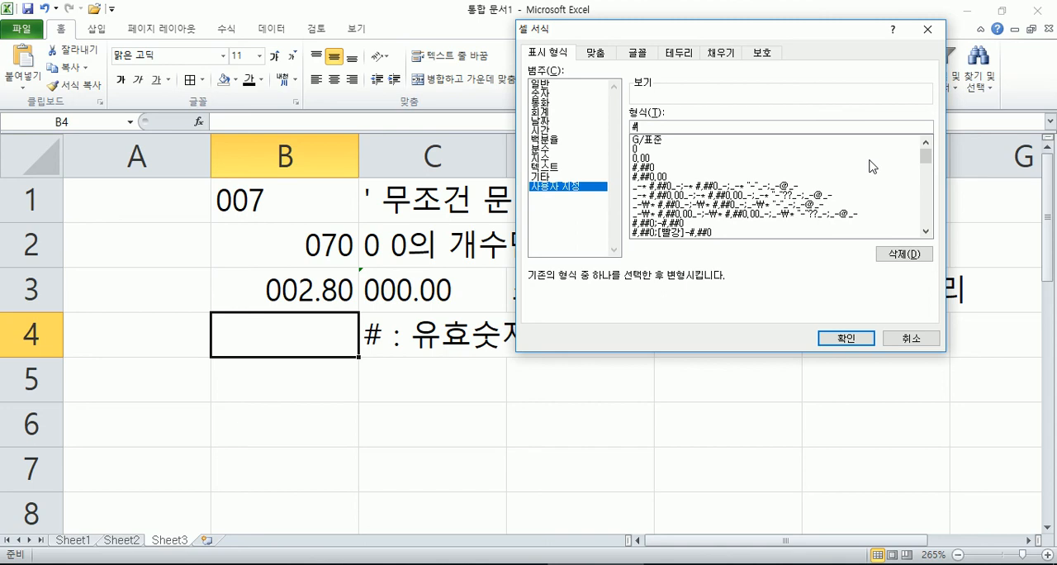
{"action": "left_click", "coordinate": [678, 147]}
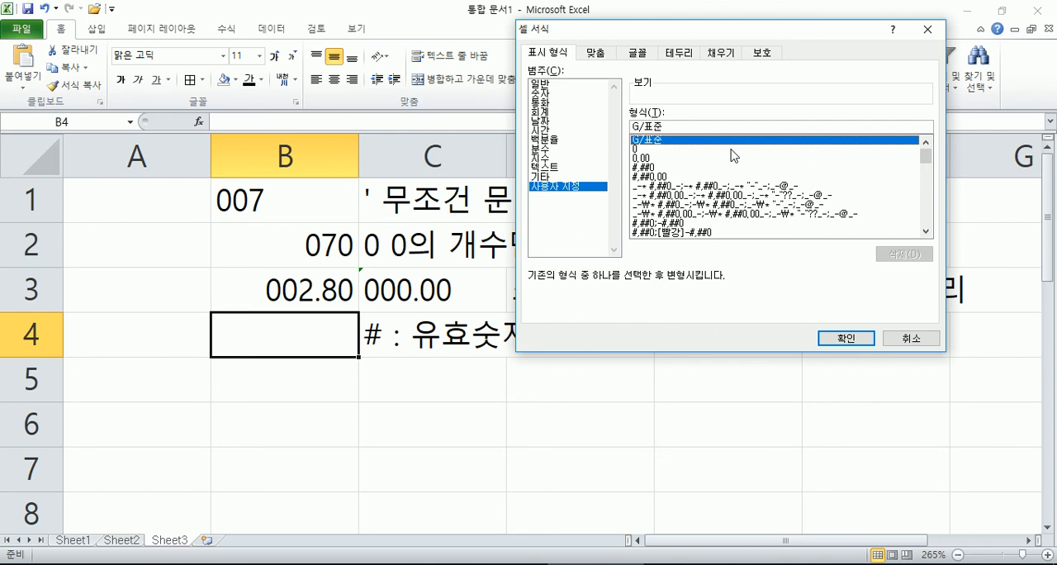
{"action": "left_click_drag", "start_coordinate": [675, 127], "coordinate": [583, 130]}
{"action": "type", "text": "#"}
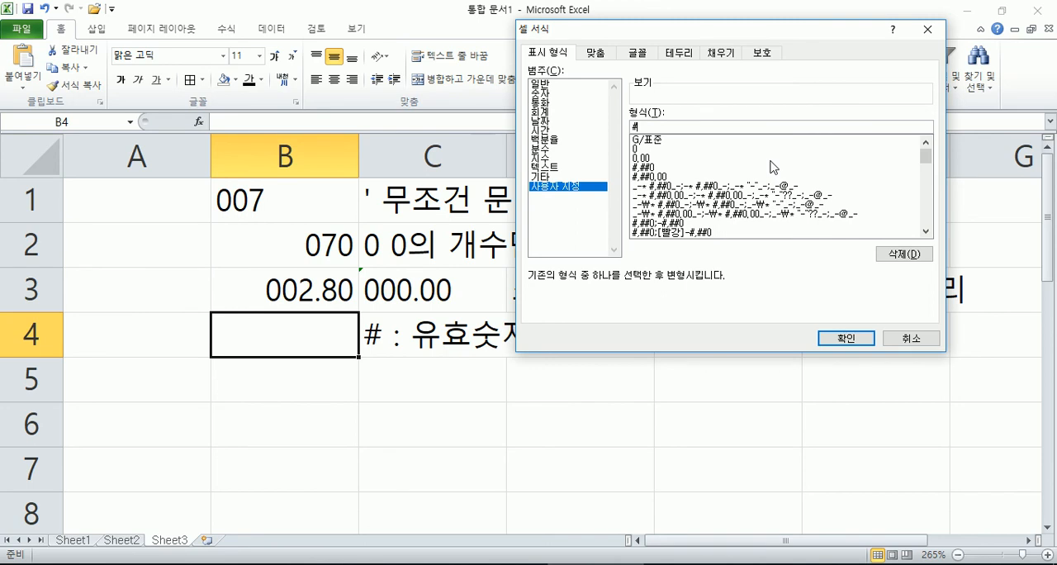
{"action": "key", "text": "Return"}
Step: Enter 5.8 in B4 to test the # format, and check the cell's stored value
{"action": "type", "text": "5.8"}
{"action": "key", "text": "Return"}
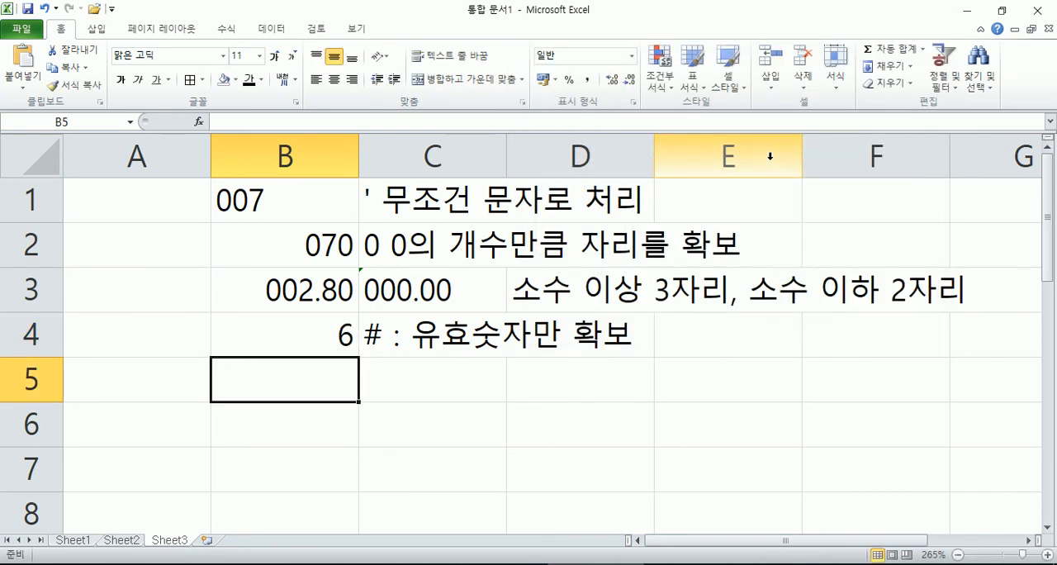
{"action": "key", "text": "Up"}
{"action": "key", "text": "F2"}
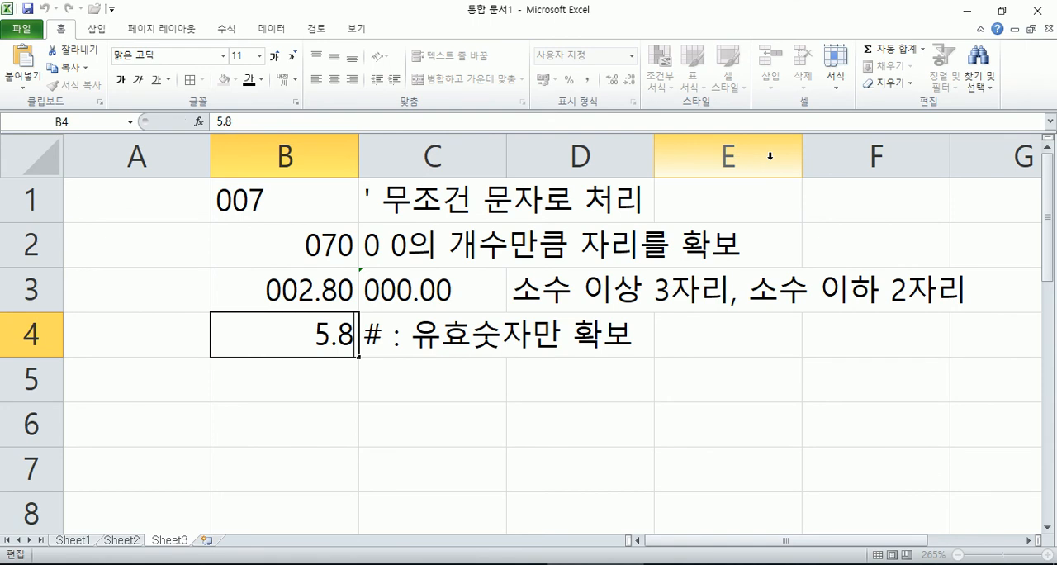
{"action": "key", "text": "ctrl+Return"}
Step: Extend the custom number format of B4 to #.# to allow one decimal digit
{"action": "key", "text": "ctrl+1"}
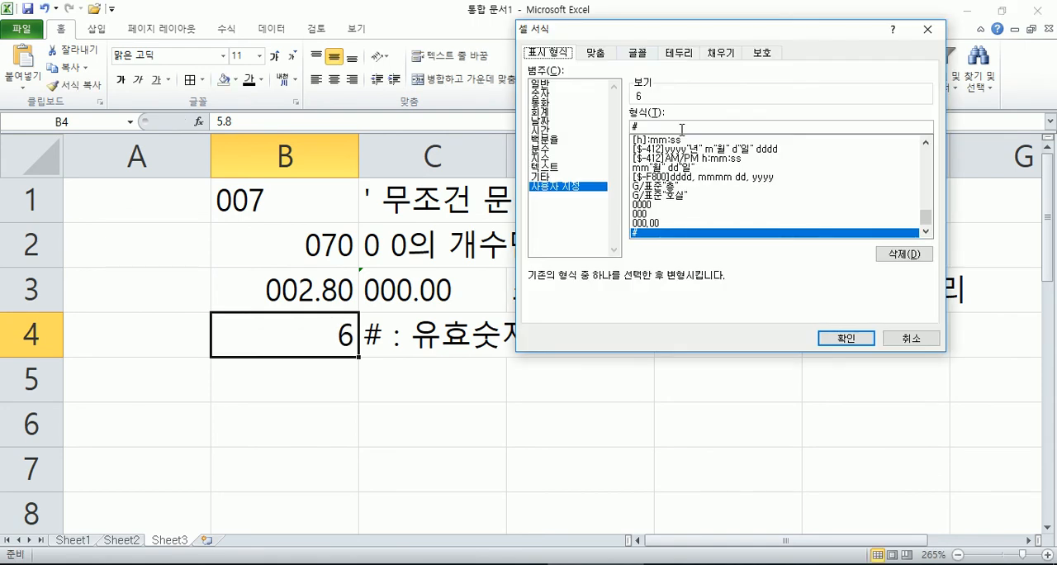
{"action": "left_click", "coordinate": [655, 125]}
{"action": "type", "text": ".#"}
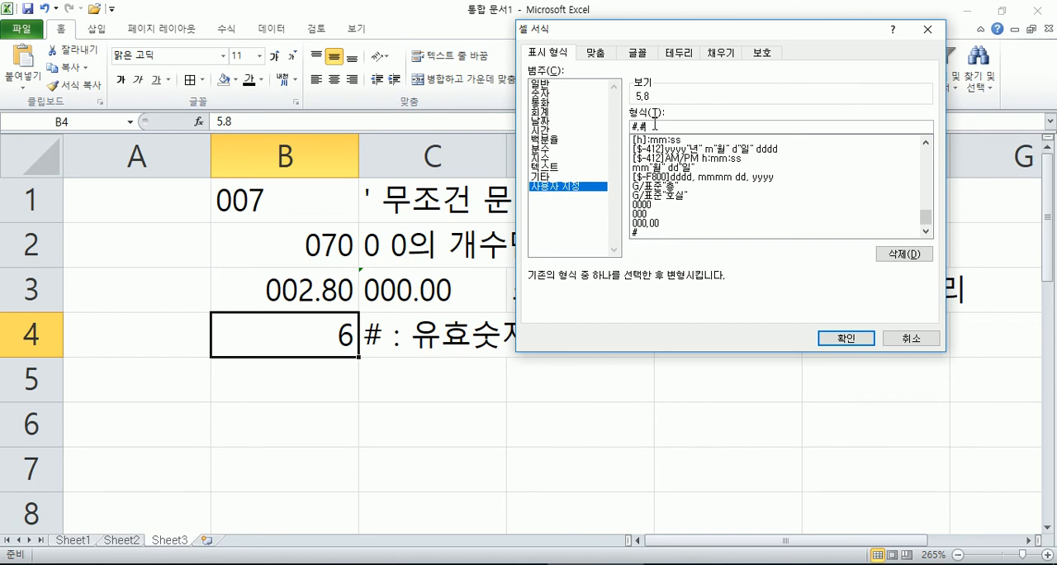
{"action": "key", "text": "Return"}
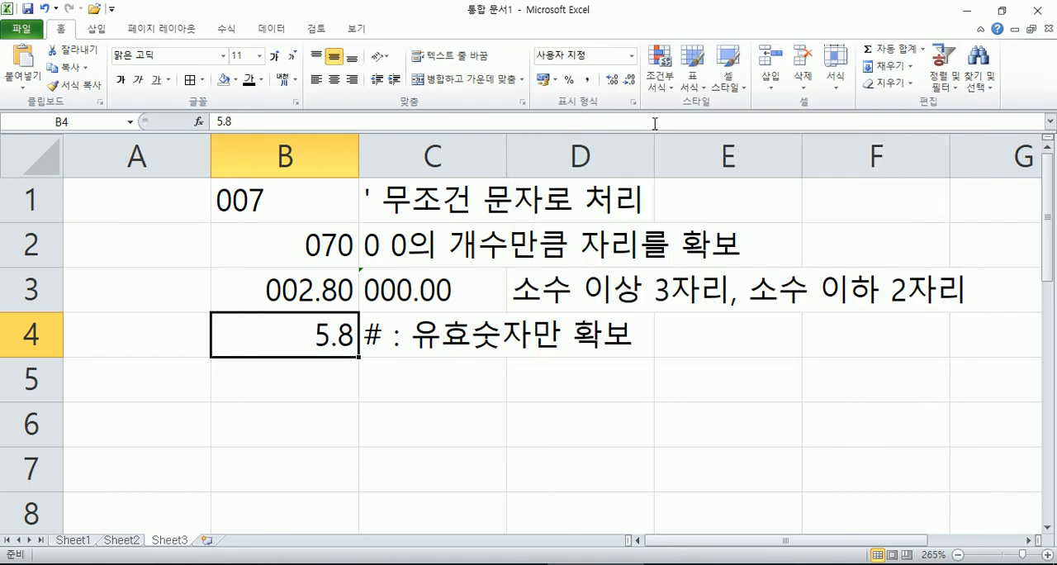
Step: Test the #.# format in B4 by entering 5 and replacing it with 5.88
{"action": "type", "text": "5"}
{"action": "key", "text": "Return"}
{"action": "type", "text": "."}
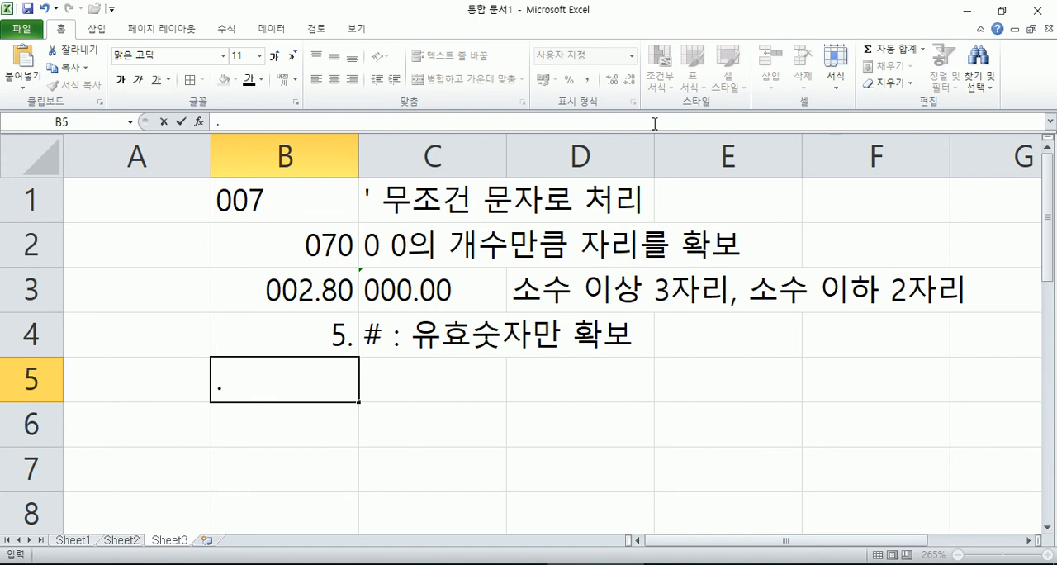
{"action": "key", "text": "Escape"}
{"action": "key", "text": "Up"}
{"action": "key", "text": "F2"}
{"action": "type", "text": "88"}
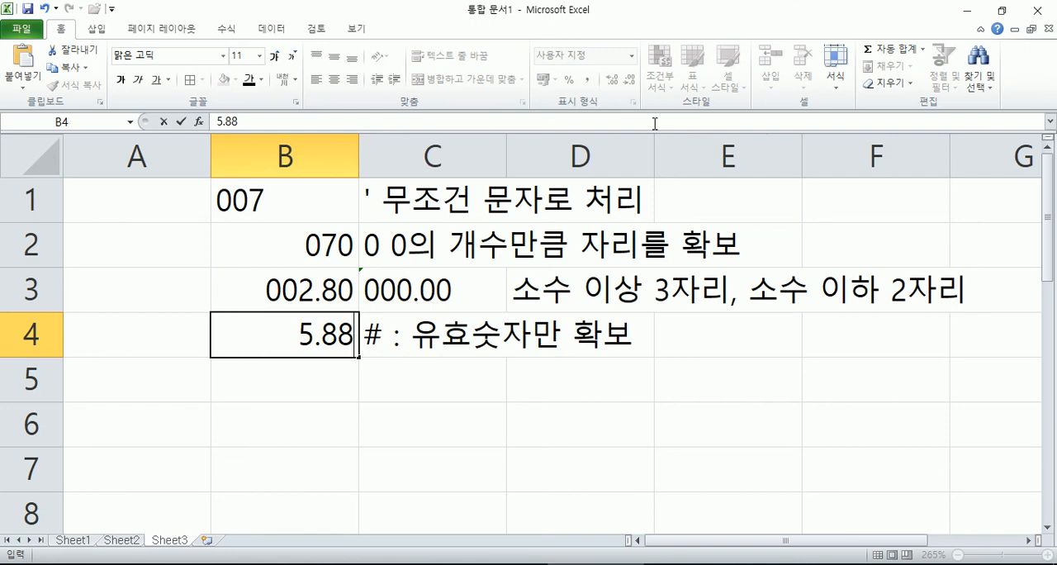
{"action": "key", "text": "Return"}
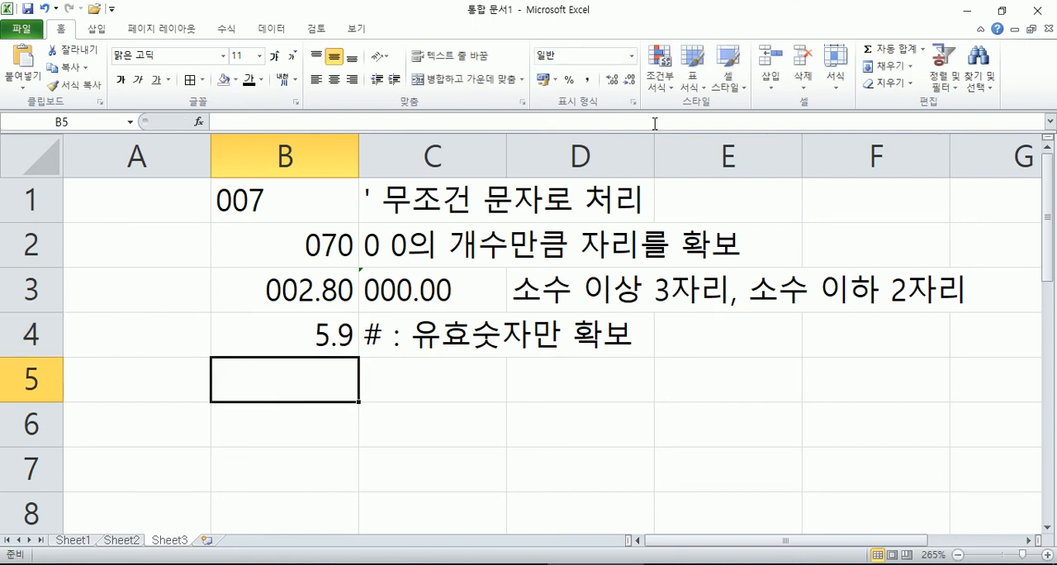
Step: Compare the stored value of B4 with its displayed value, leaving the content as it is
{"action": "key", "text": "Up"}
{"action": "key", "text": "F2"}
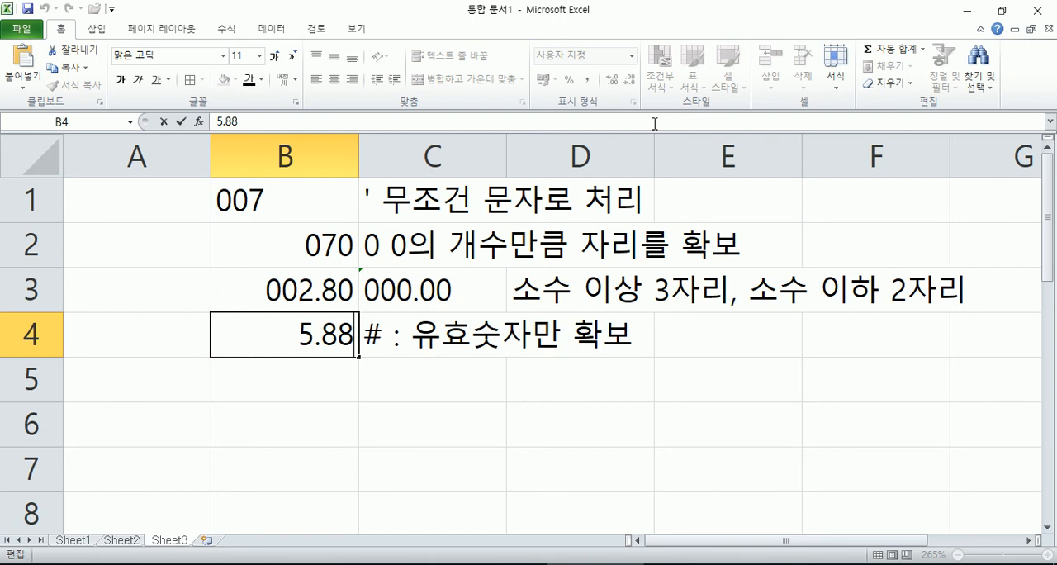
{"action": "key", "text": "Return"}
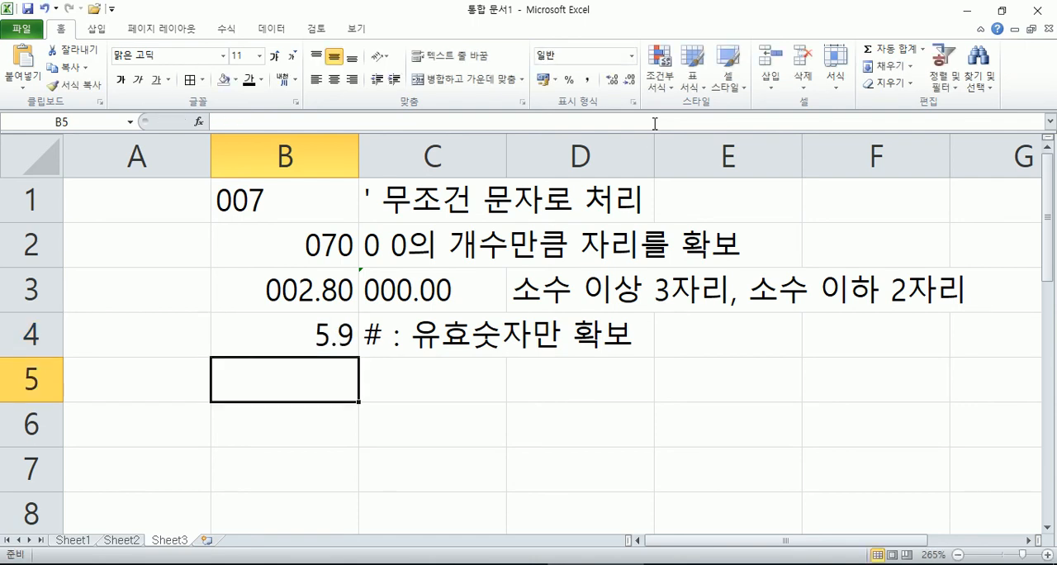
{"action": "key", "text": "Up"}
{"action": "key", "text": "Up"}
{"action": "key", "text": "Down"}
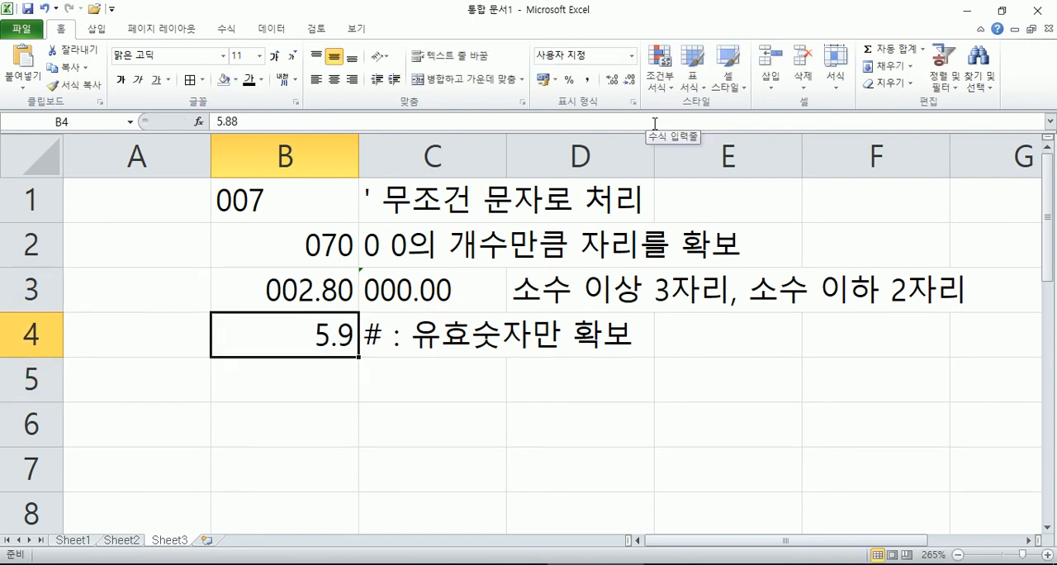
Step: Reset the number format of B4 to General (일반)
{"action": "key", "text": "ctrl+1"}
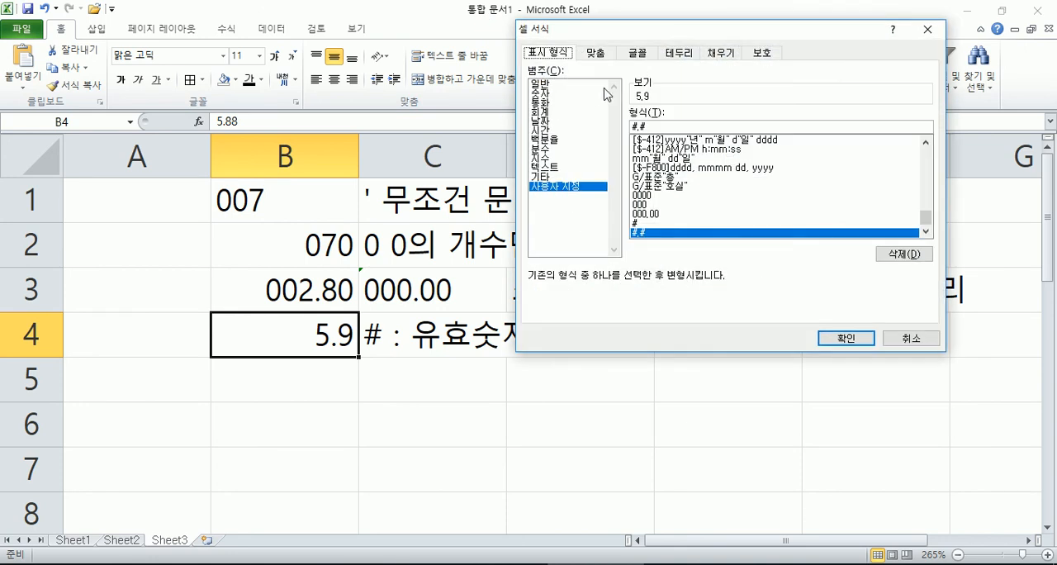
{"action": "left_click", "coordinate": [549, 85]}
{"action": "left_click", "coordinate": [827, 338]}
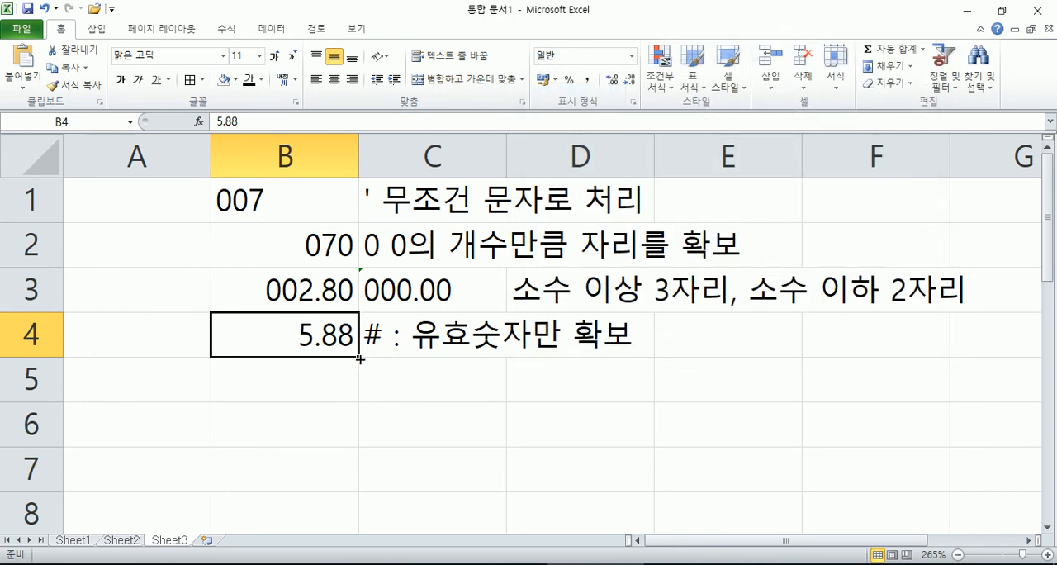
Step: Test the General format in B4 by entering 5.8888 and replacing it with 666.66
{"action": "type", "text": "5.8888"}
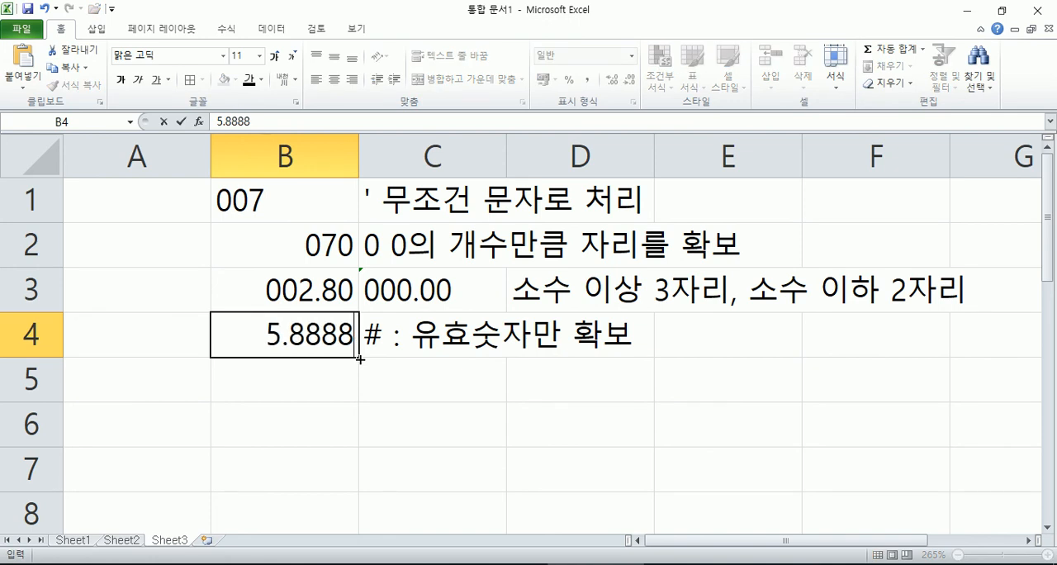
{"action": "key", "text": "Return"}
{"action": "key", "text": "Up"}
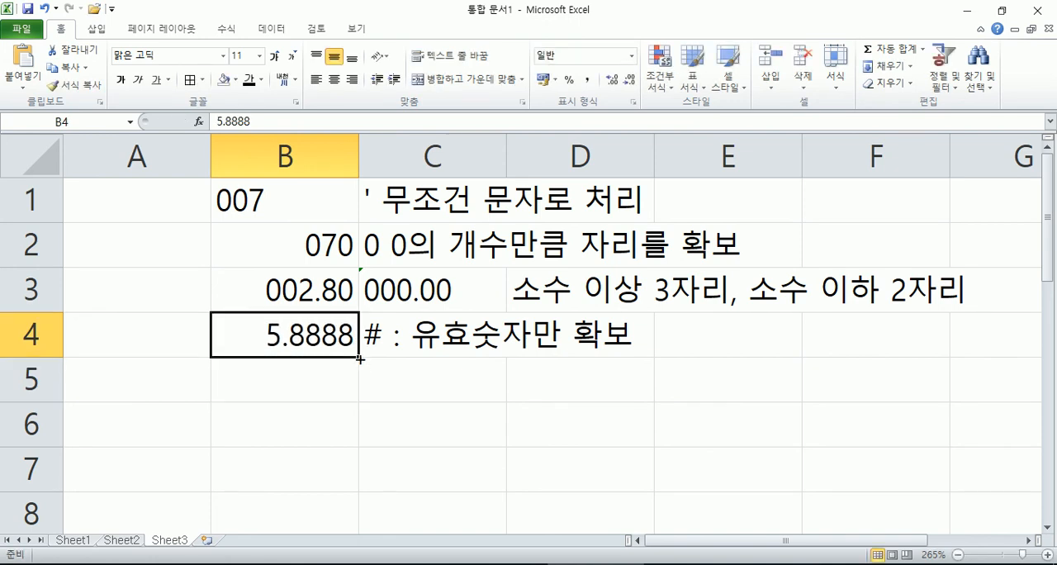
{"action": "type", "text": "666.66"}
{"action": "key", "text": "Return"}
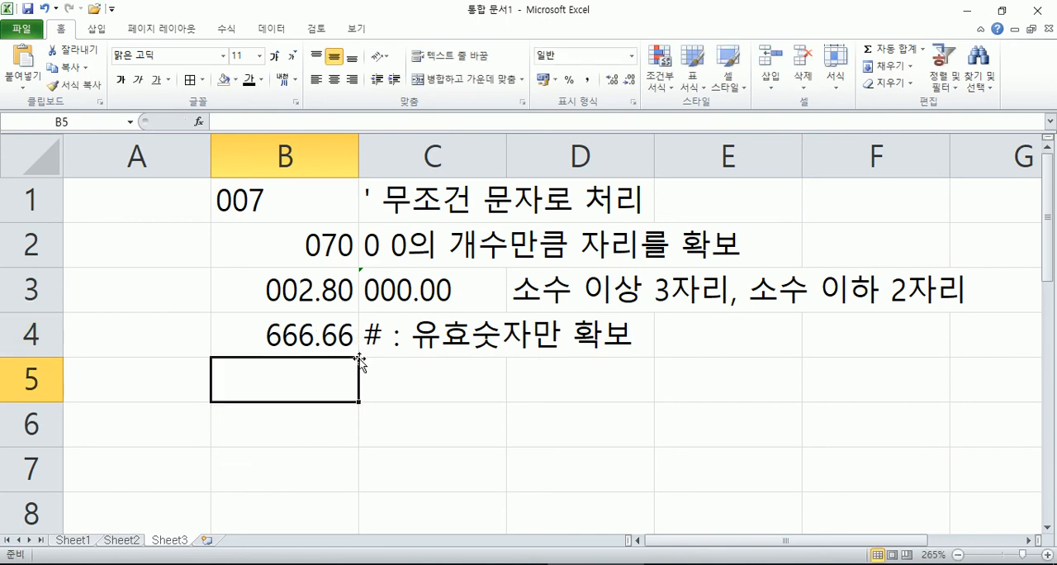
Step: Enter 0 in B4 and clear the stray 0 from B5
{"action": "type", "text": "0"}
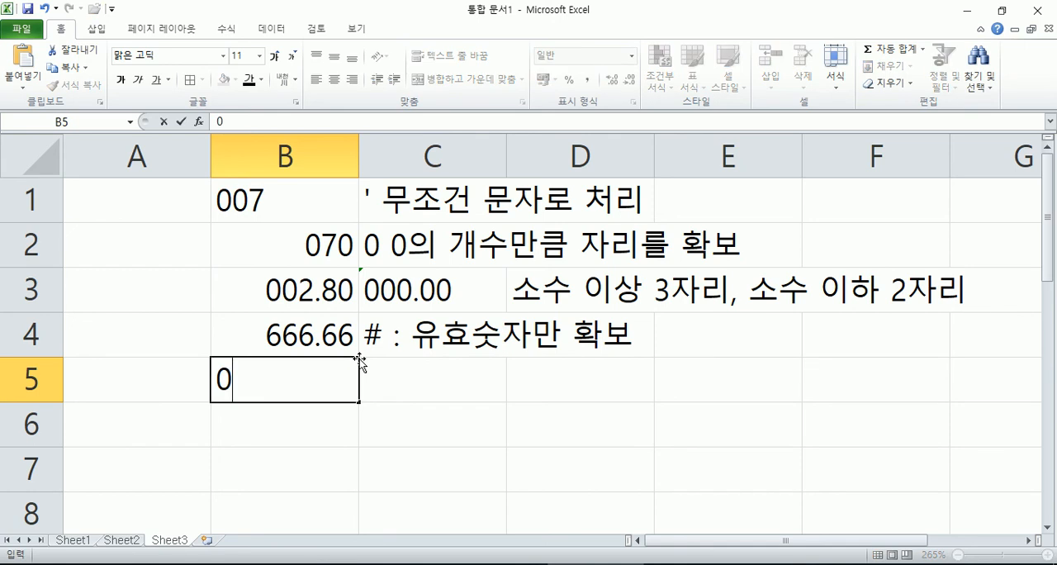
{"action": "key", "text": "Up"}
{"action": "type", "text": "0"}
{"action": "key", "text": "Return"}
{"action": "key", "text": "Delete"}
{"action": "key", "text": "Up"}
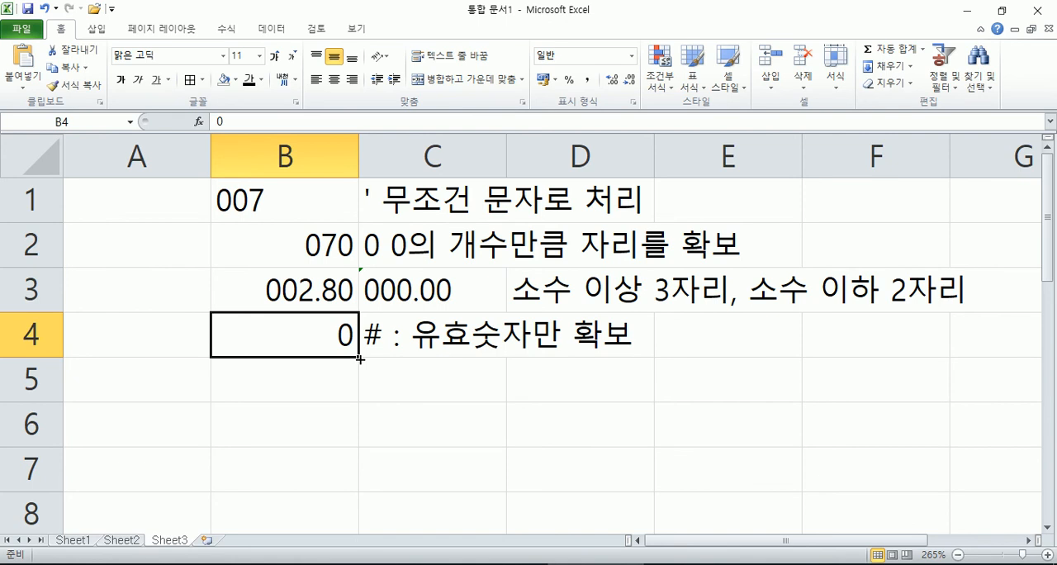
Step: Apply the custom number format # to B4, which holds the value 0
{"action": "key", "text": "ctrl+1"}
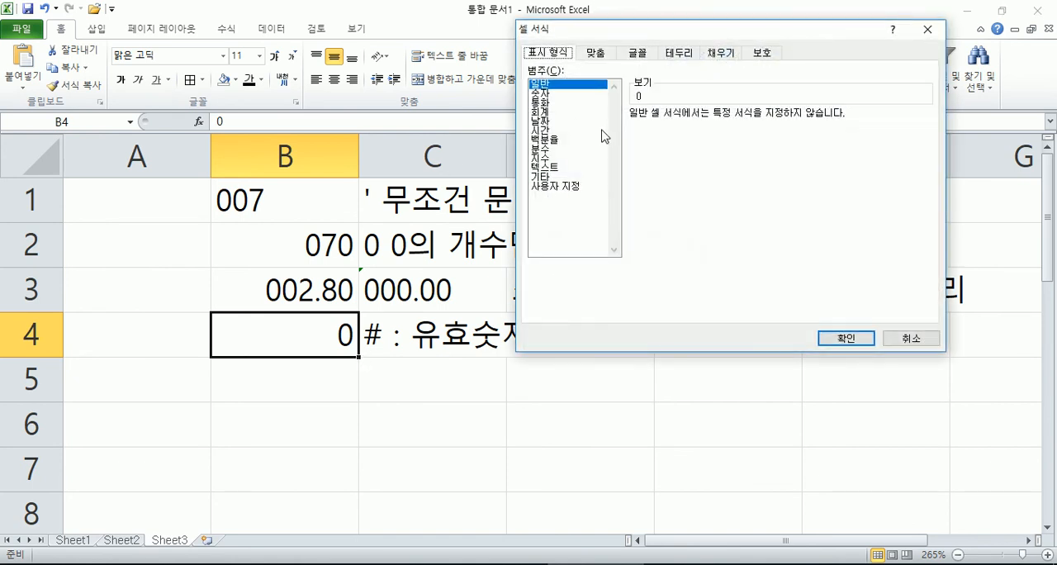
{"action": "left_click", "coordinate": [535, 189]}
{"action": "left_click_drag", "start_coordinate": [664, 127], "coordinate": [544, 132]}
{"action": "type", "text": "#"}
{"action": "key", "text": "Return"}
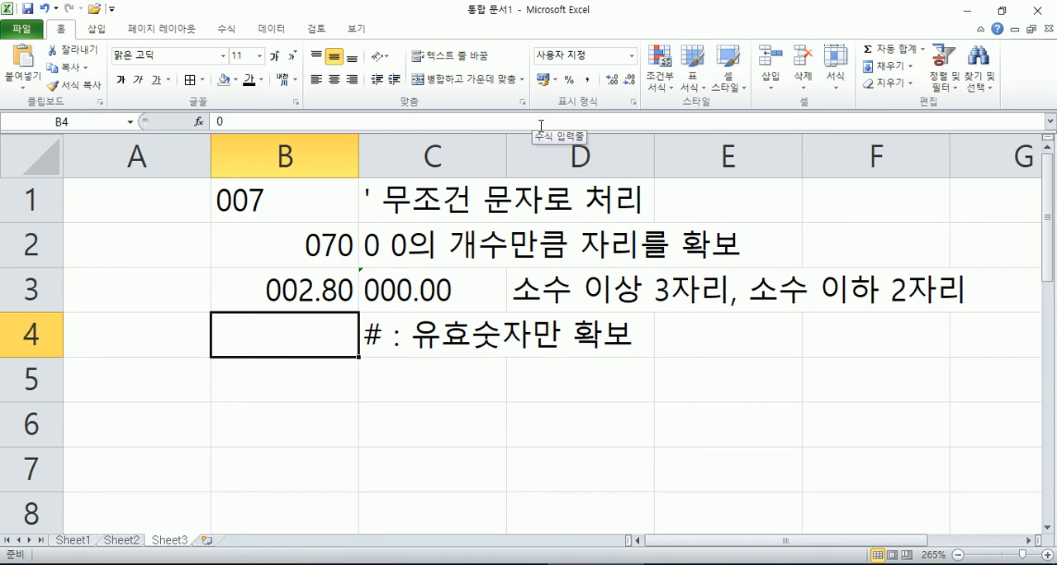
Step: Enter 0 in B4 again to test how the # format treats zero
{"action": "type", "text": "0"}
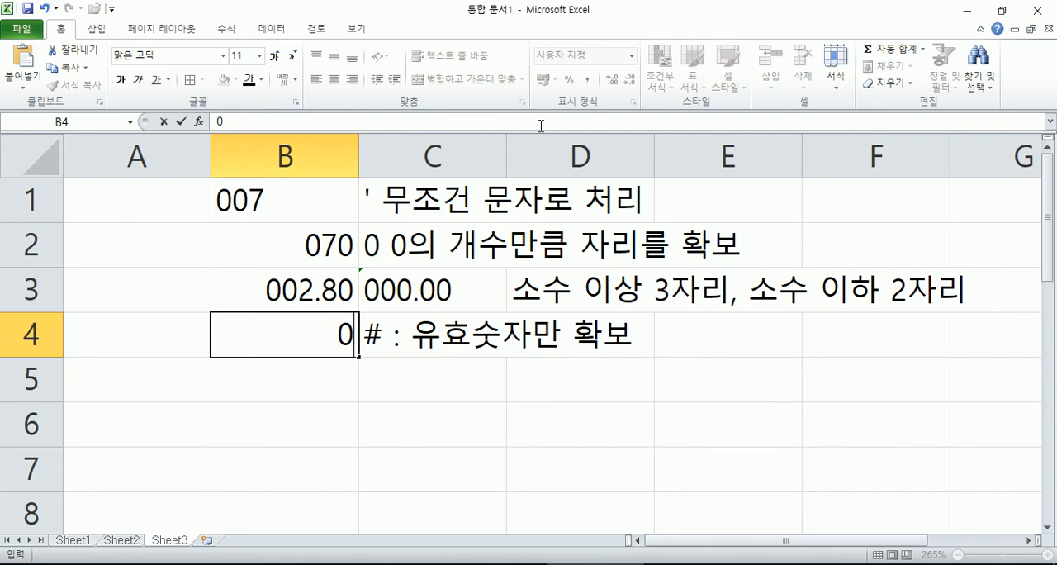
{"action": "key", "text": "Return"}
{"action": "key", "text": "Up"}
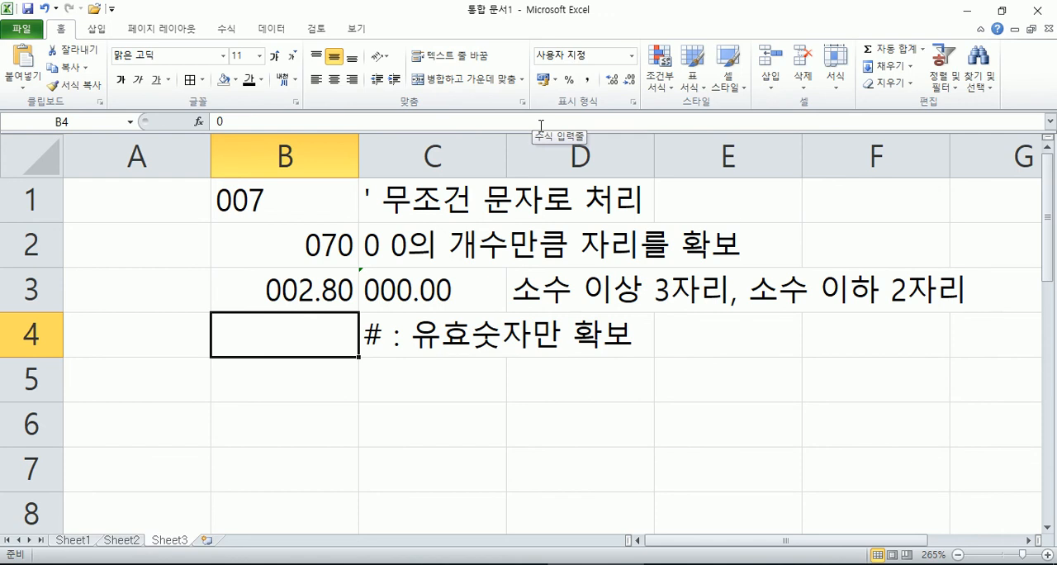
Step: Inspect the stored content of B4 in edit mode without changing it, and select C5
{"action": "key", "text": "F2"}
{"action": "key", "text": "Escape"}
{"action": "key", "text": "F2"}
{"action": "key", "text": "Escape"}
{"action": "key", "text": "Down"}
{"action": "key", "text": "Right"}
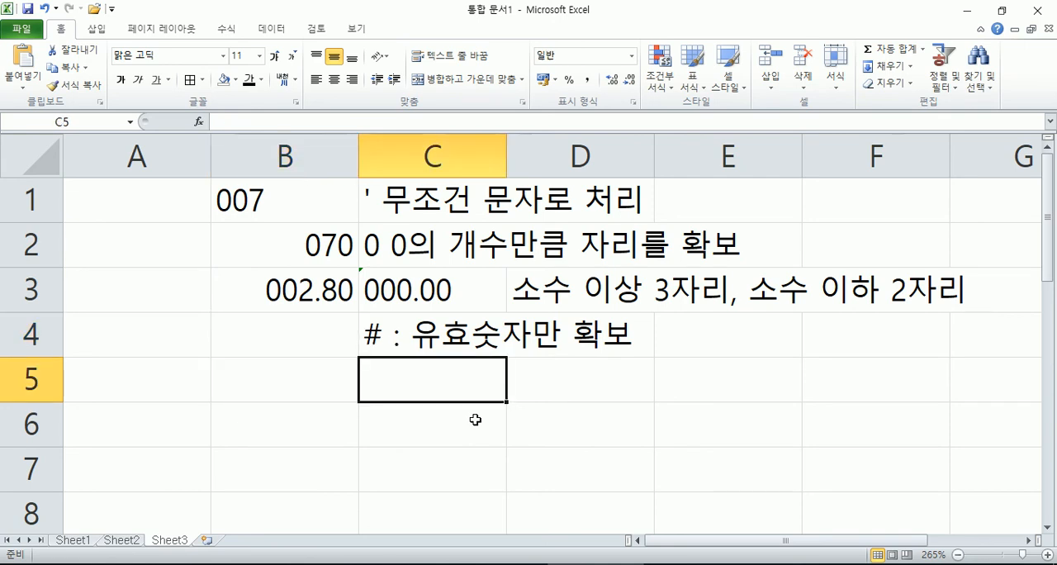
Step: Enter the format code #,##0 as a note in C5
{"action": "type", "text": "#,##0"}
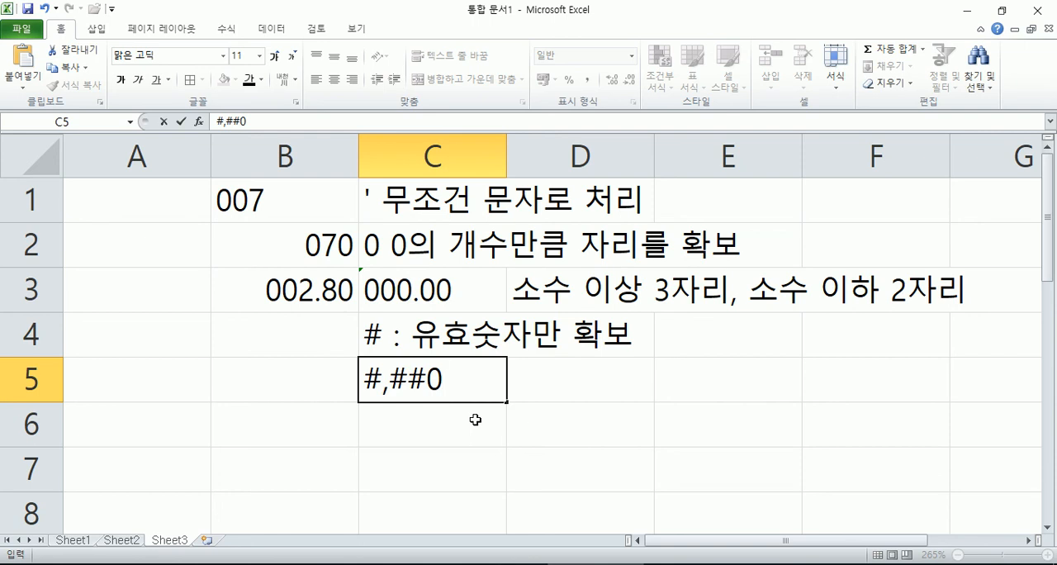
{"action": "key", "text": "Return"}
{"action": "key", "text": "Up"}
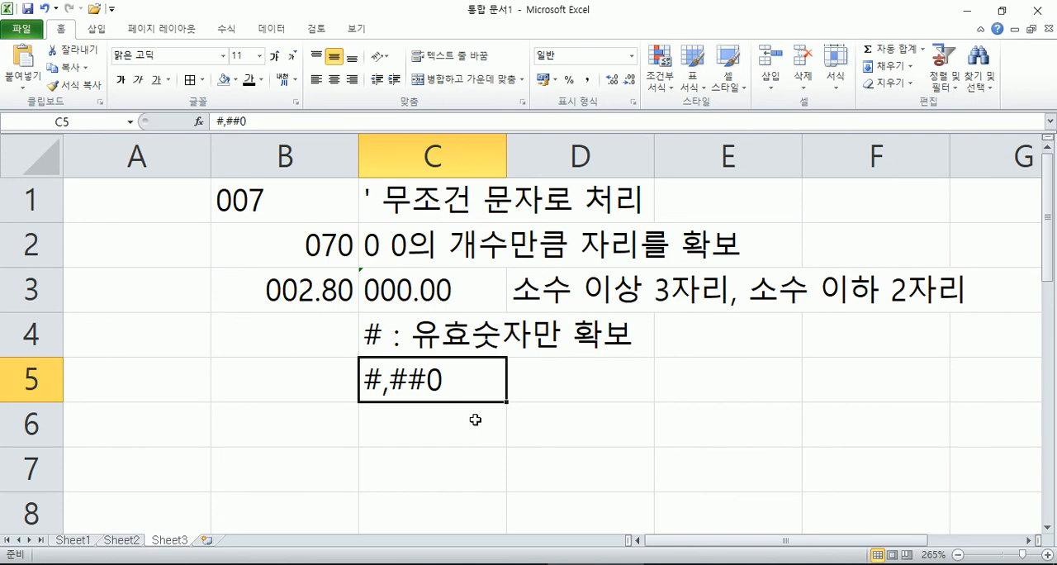
Step: Examine the final 0 and the comma of the format code in C5 in edit mode without changing it
{"action": "key", "text": "F2"}
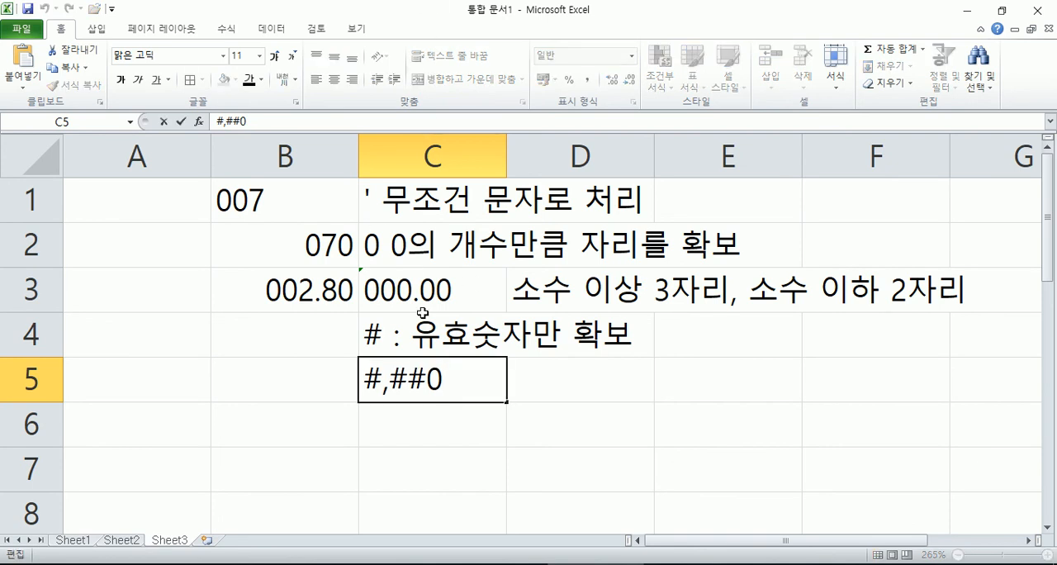
{"action": "left_click_drag", "start_coordinate": [426, 378], "coordinate": [452, 378]}
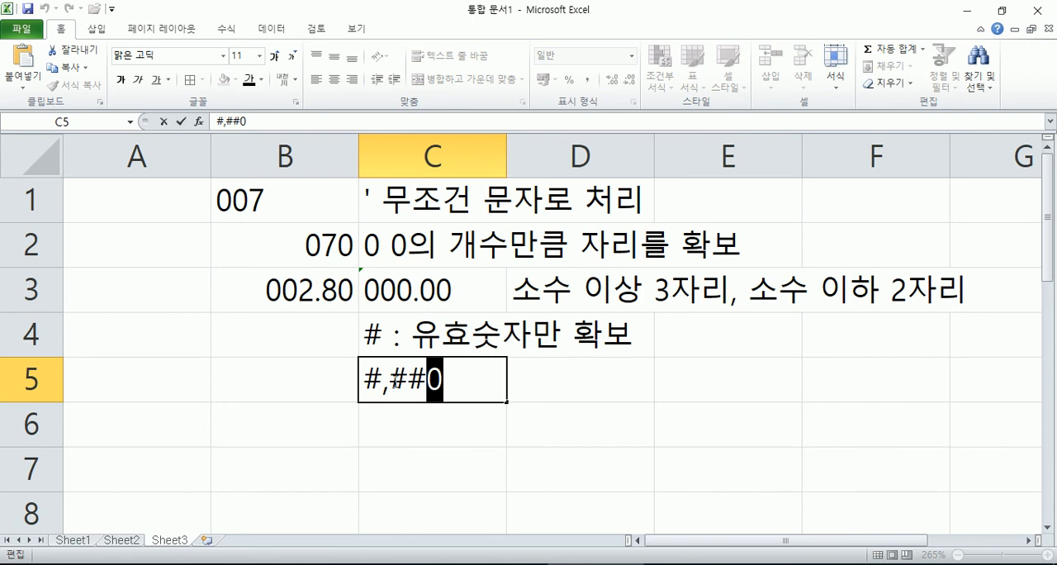
{"action": "left_click", "coordinate": [393, 383]}
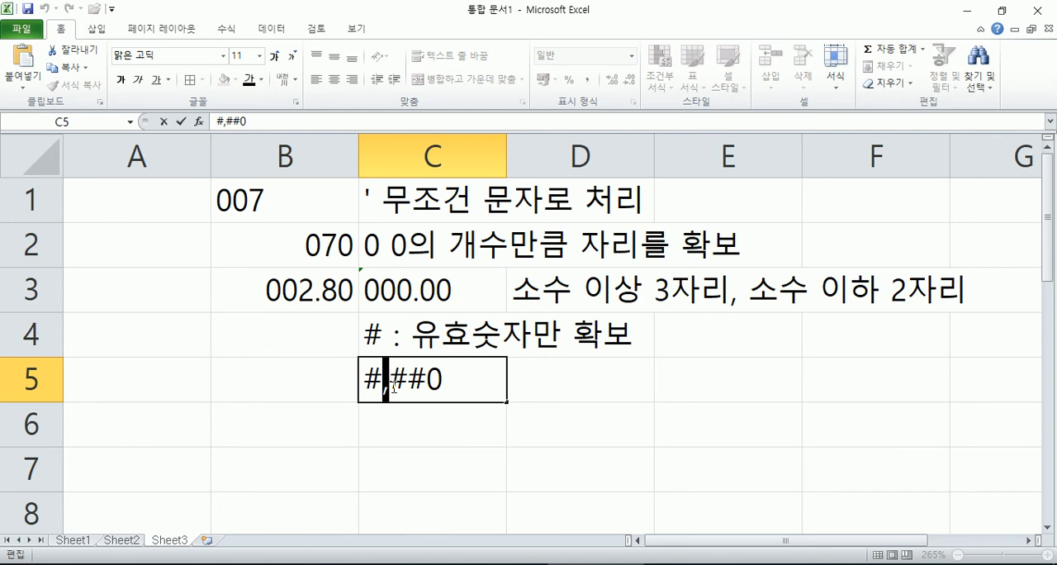
{"action": "key", "text": "Escape"}
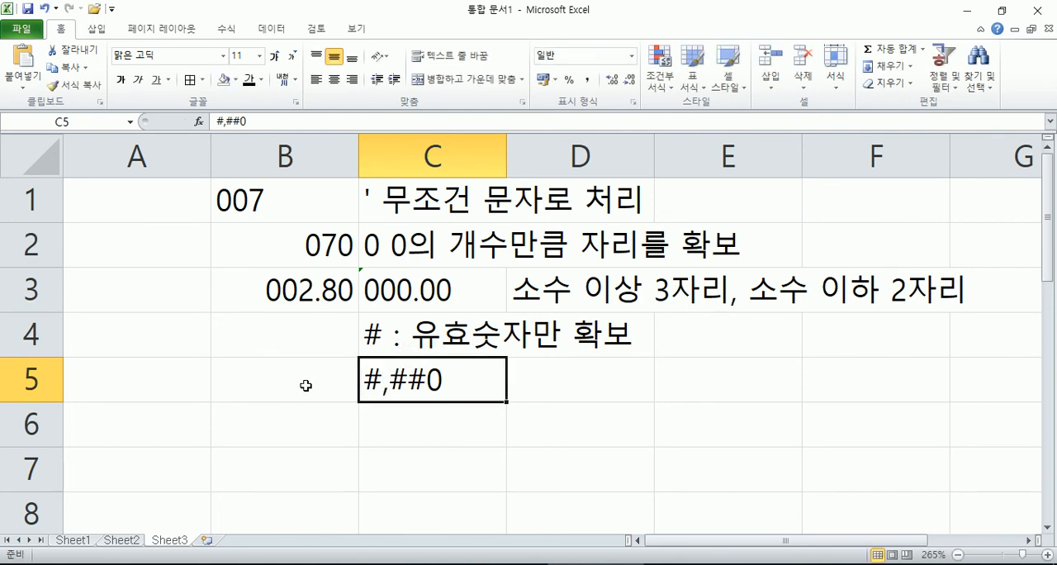
Step: Enter 1000000 in B5 and apply the custom number format #,##0 to it
{"action": "left_click", "coordinate": [307, 389]}
{"action": "type", "text": "1000000"}
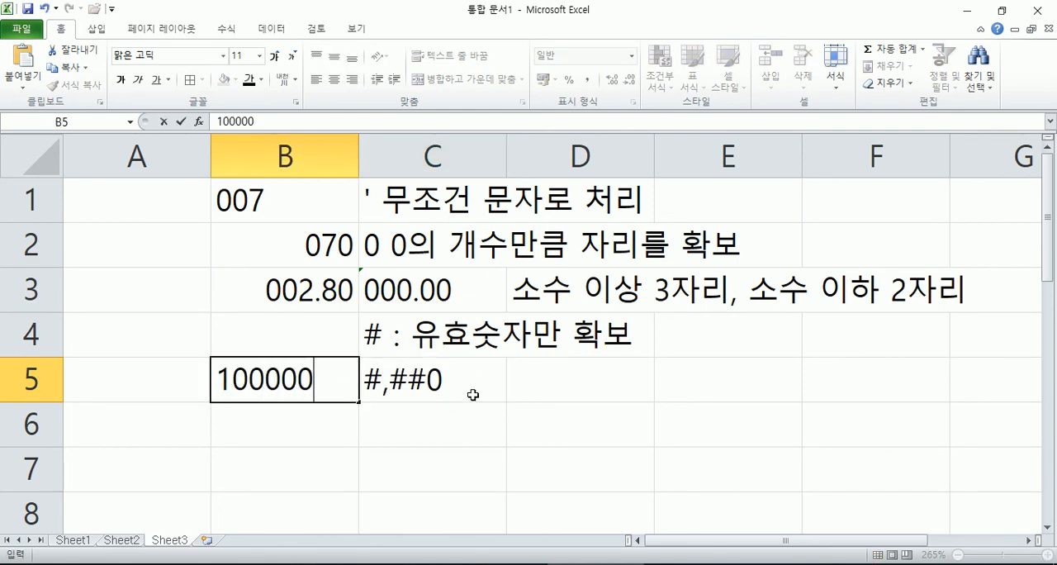
{"action": "key", "text": "Return"}
{"action": "key", "text": "Up"}
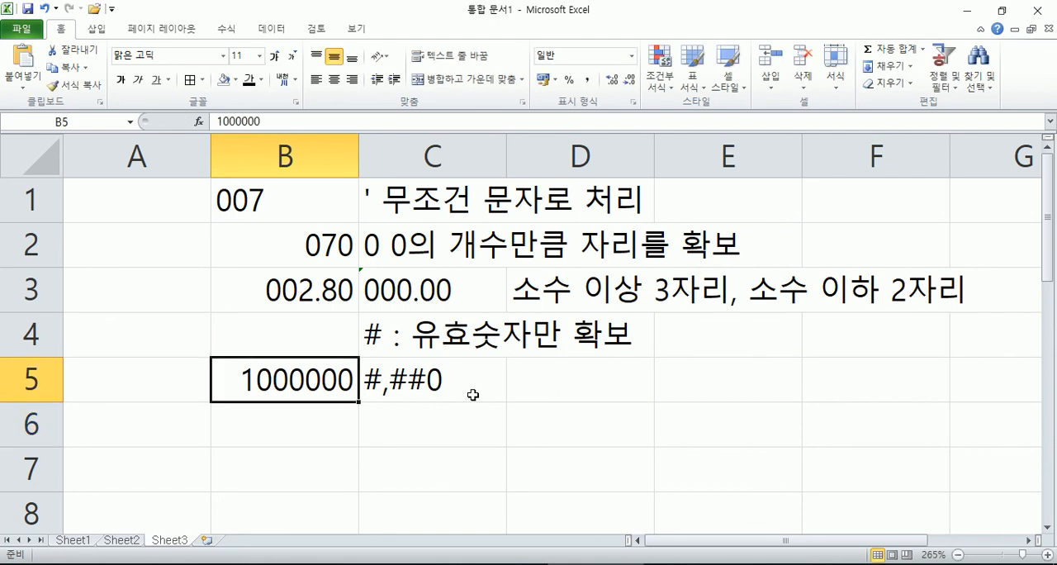
{"action": "key", "text": "ctrl+1"}
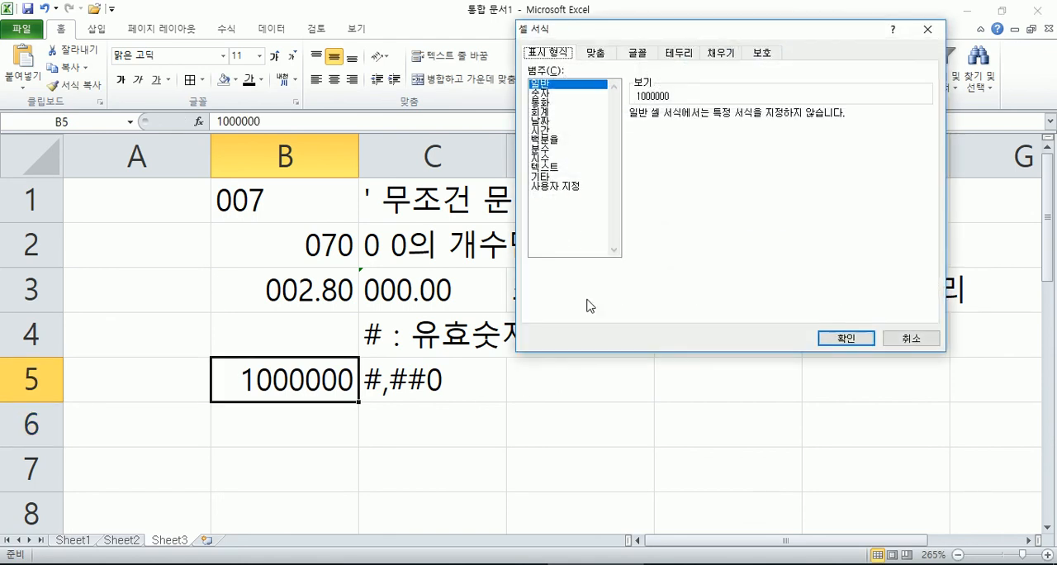
{"action": "left_click", "coordinate": [577, 187]}
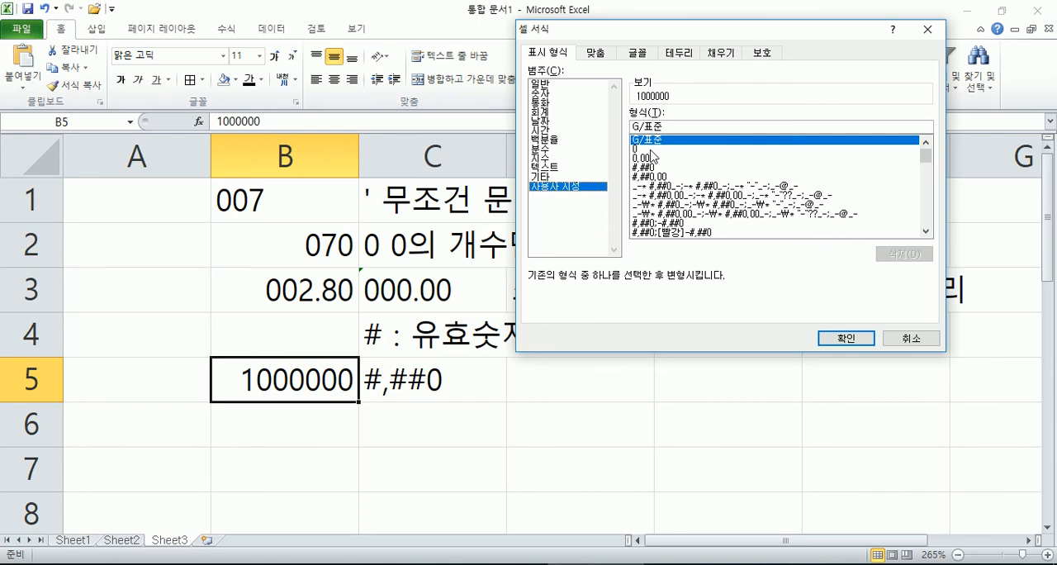
{"action": "left_click", "coordinate": [653, 168]}
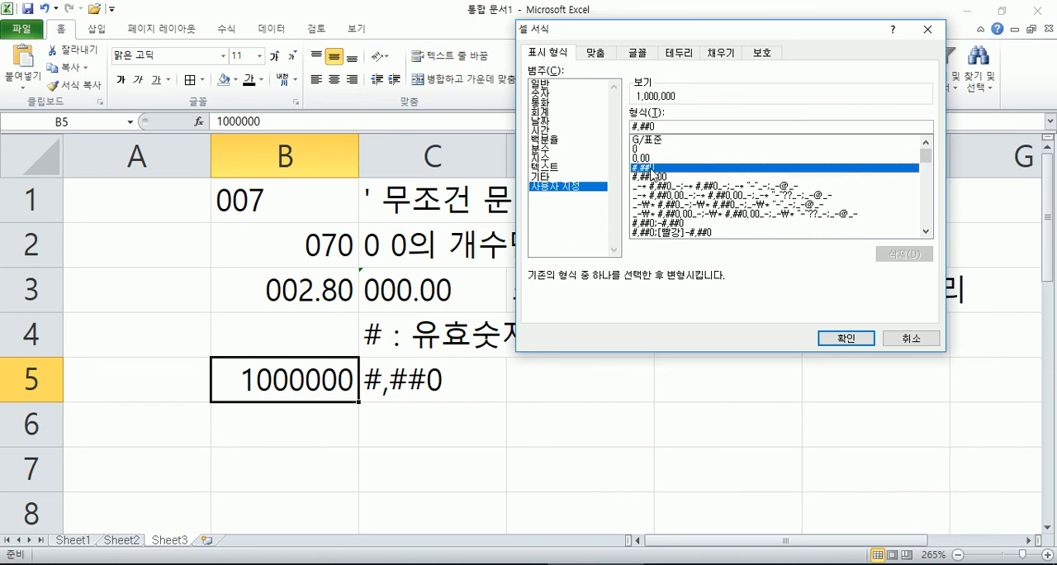
{"action": "left_click", "coordinate": [845, 337]}
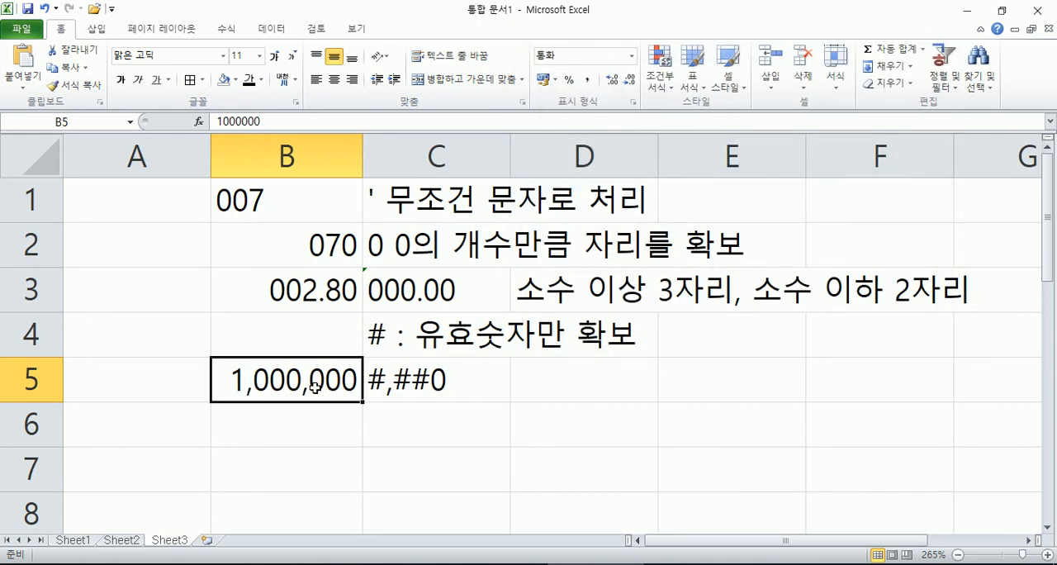
Step: Replace the value in B5 with 31316313 to test the thousands separator format
{"action": "type", "text": "313"}
{"action": "key", "text": "Return"}
{"action": "key", "text": "Up"}
{"action": "type", "text": "31,316,313"}
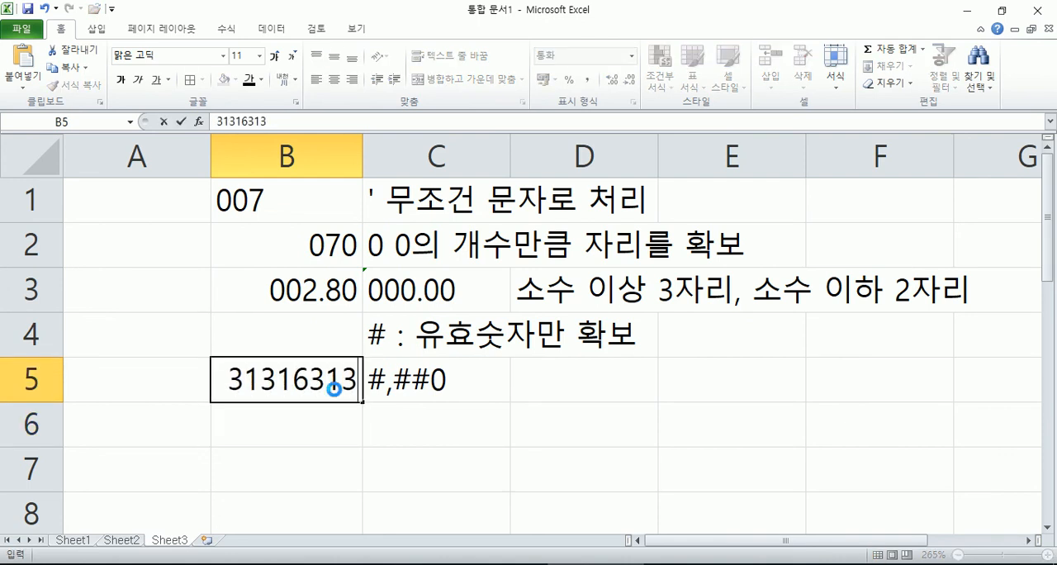
{"action": "key", "text": "Return"}
{"action": "key", "text": "Up"}
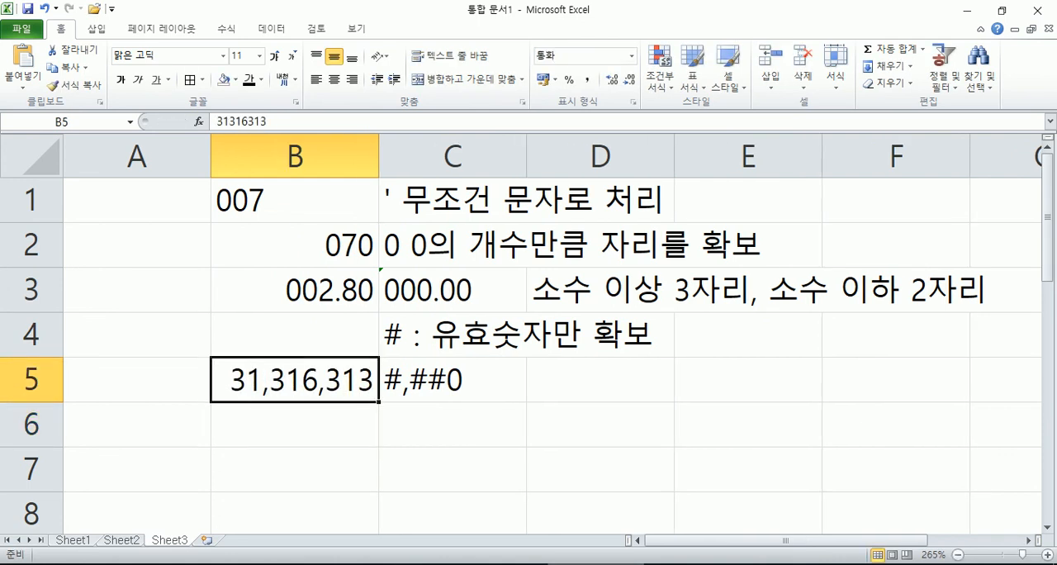
{"action": "mouse_move", "coordinate": [594, 563]}
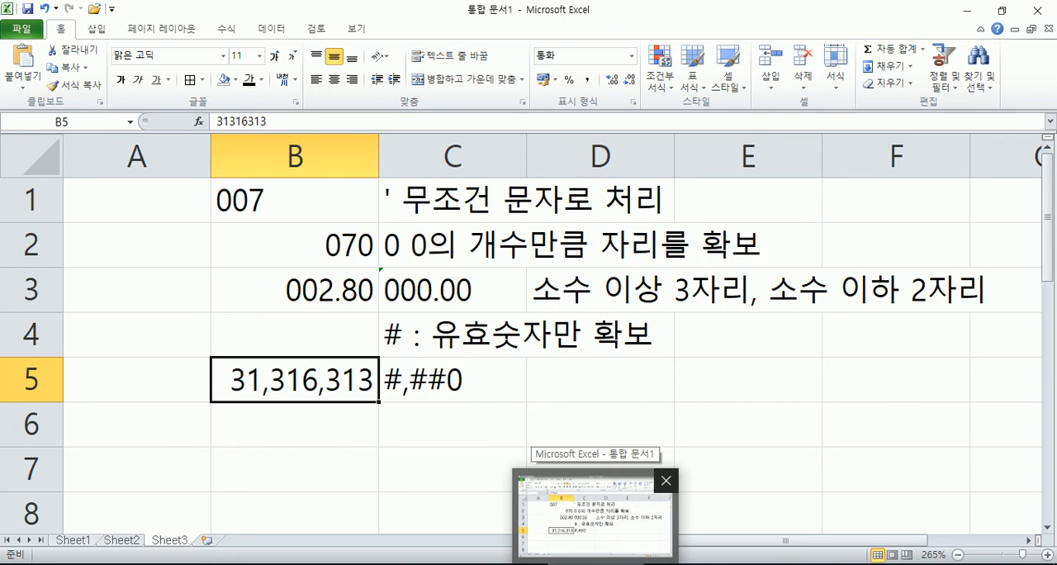
{"action": "left_click", "coordinate": [452, 387]}
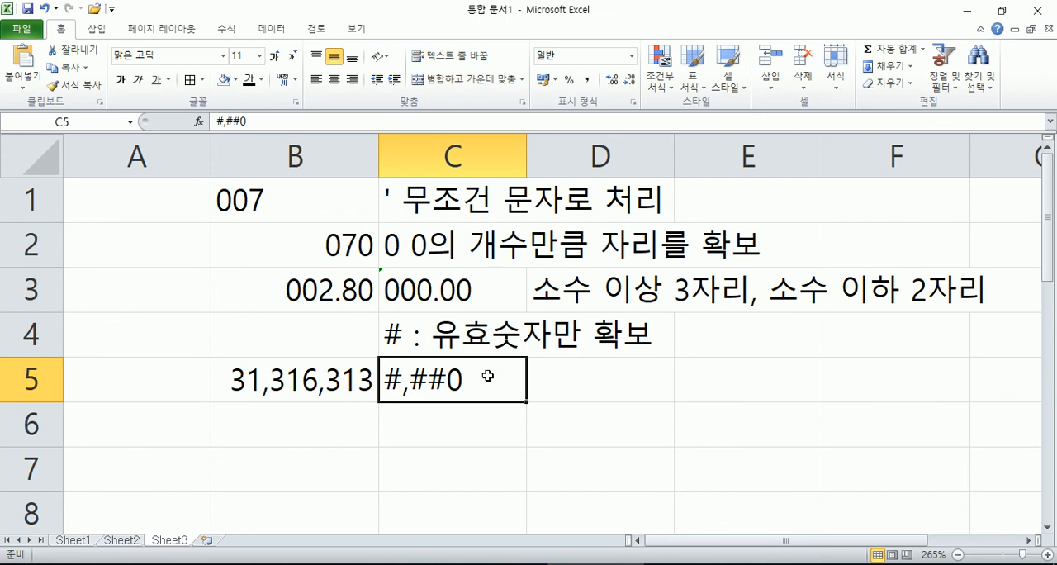
{"action": "left_click", "coordinate": [336, 383]}
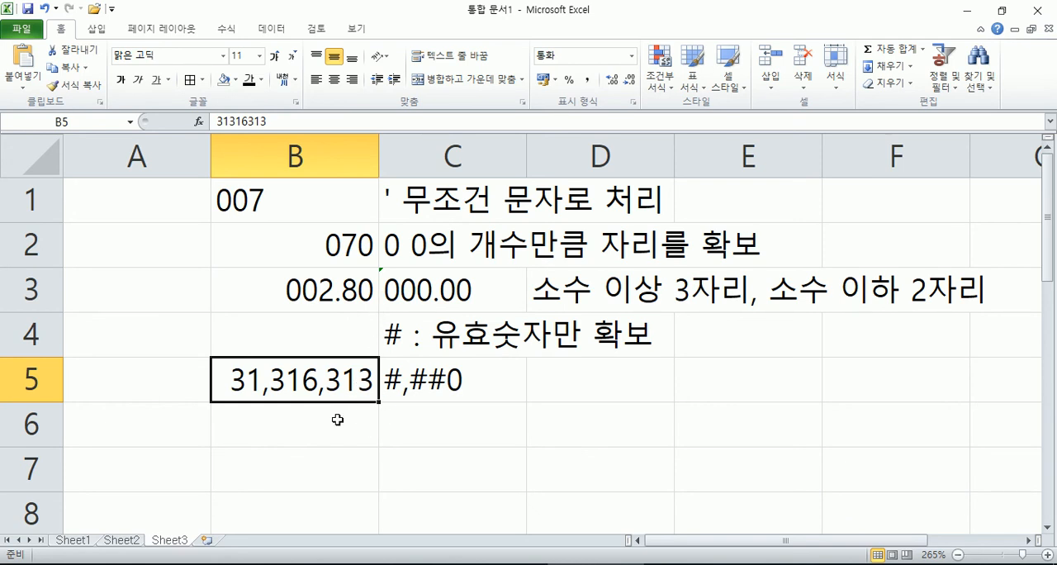
Step: Apply the custom number format #,##0 to the deposit amounts in E5:E8 on Sheet1
{"action": "left_click", "coordinate": [81, 545]}
{"action": "scroll", "coordinate": [672, 281], "scroll_direction": "up", "scroll_amount": 2}
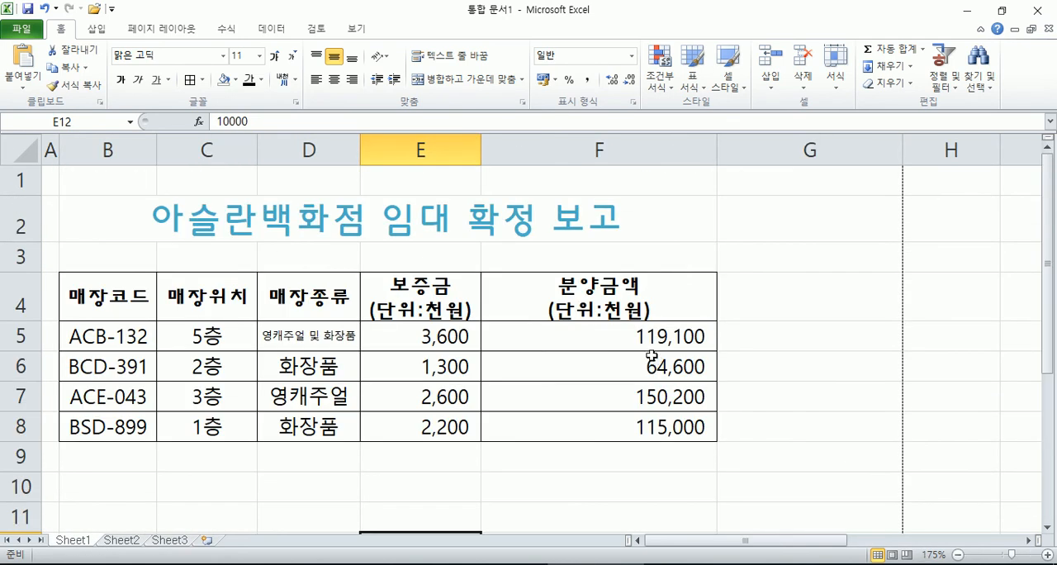
{"action": "left_click_drag", "start_coordinate": [443, 336], "coordinate": [450, 425]}
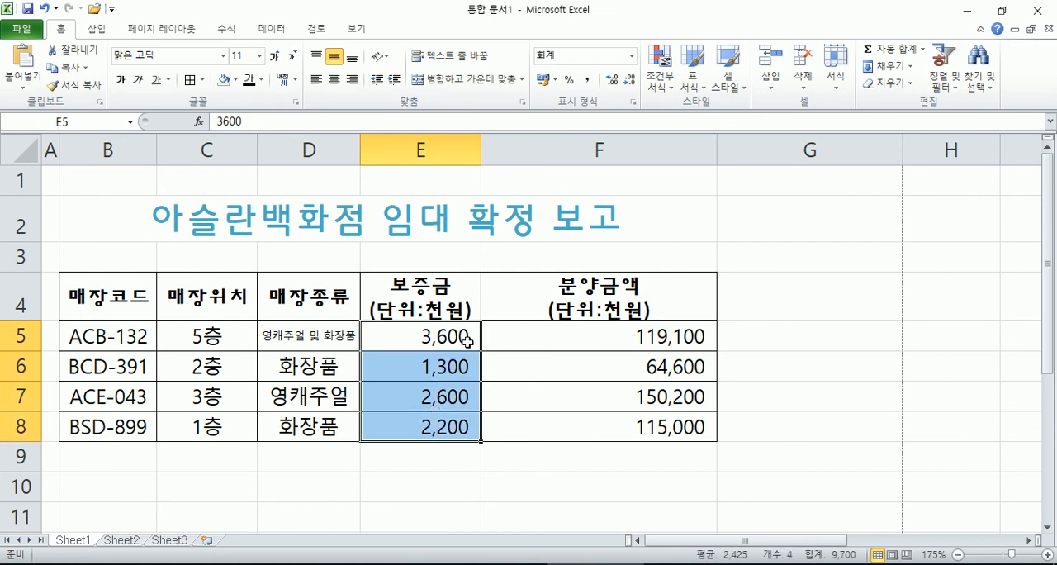
{"action": "key", "text": "ctrl+1"}
{"action": "left_click", "coordinate": [568, 186]}
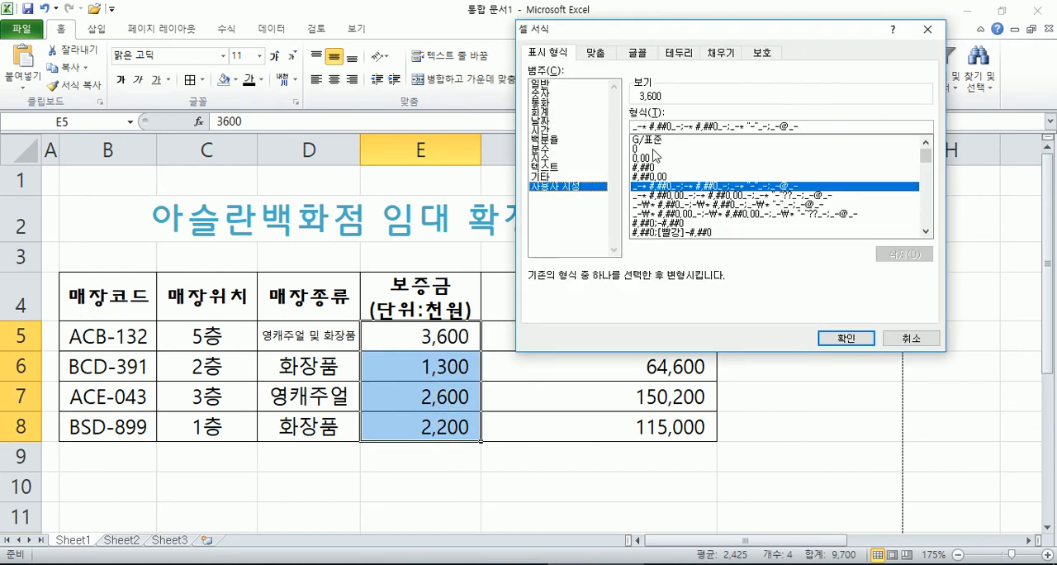
{"action": "left_click", "coordinate": [657, 168]}
{"action": "key", "text": "Return"}
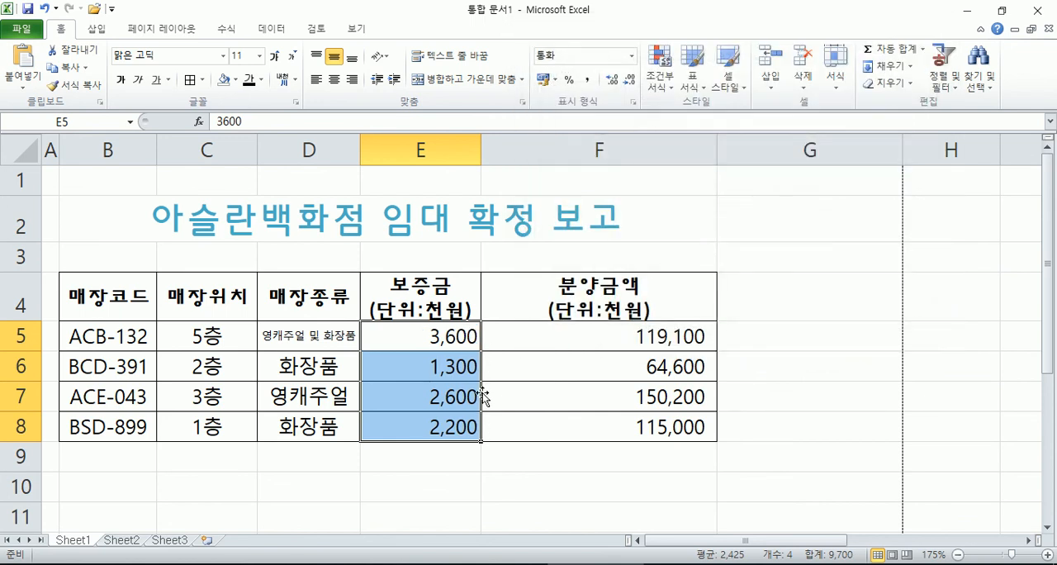
Step: Apply the Comma Style to the deposit amounts in E5:E8
{"action": "left_click", "coordinate": [589, 80]}
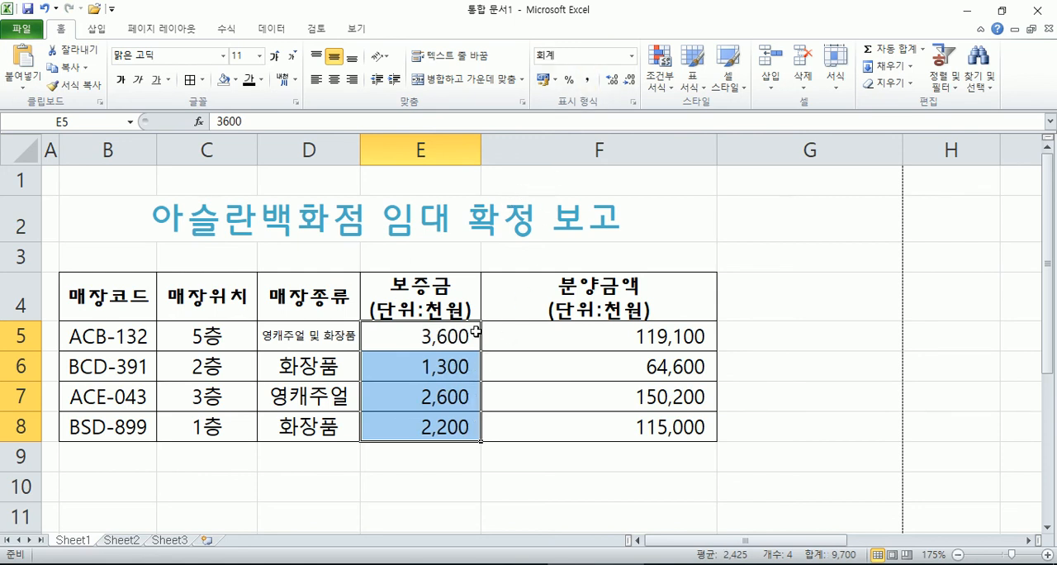
{"action": "left_click", "coordinate": [589, 80]}
Step: Copy the custom format code of E5:E8 and paste it below the cell format note in Notepad
{"action": "key", "text": "ctrl+1"}
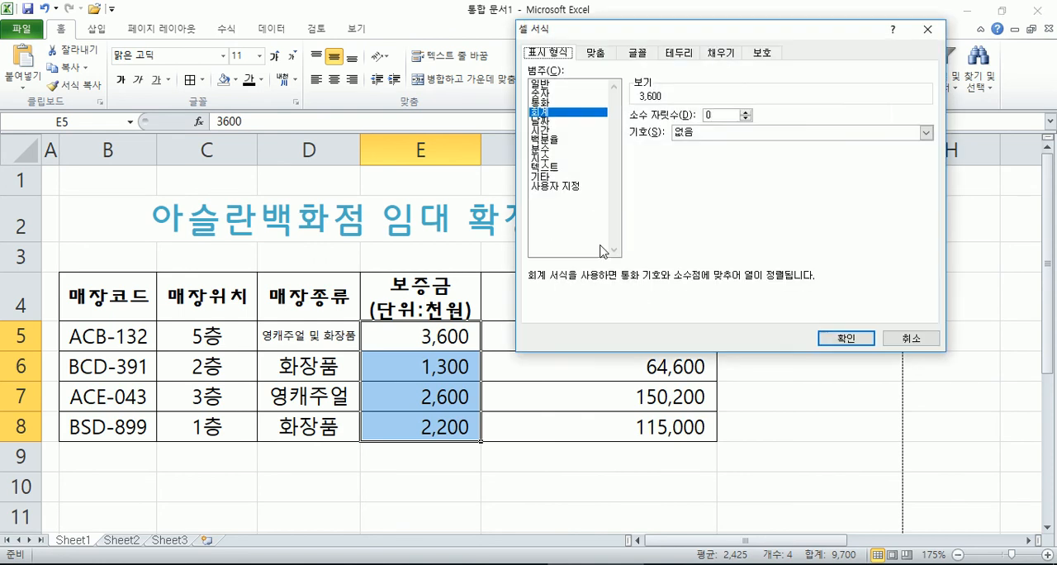
{"action": "left_click", "coordinate": [569, 186]}
{"action": "left_click_drag", "start_coordinate": [821, 128], "coordinate": [605, 132]}
{"action": "key", "text": "ctrl+c"}
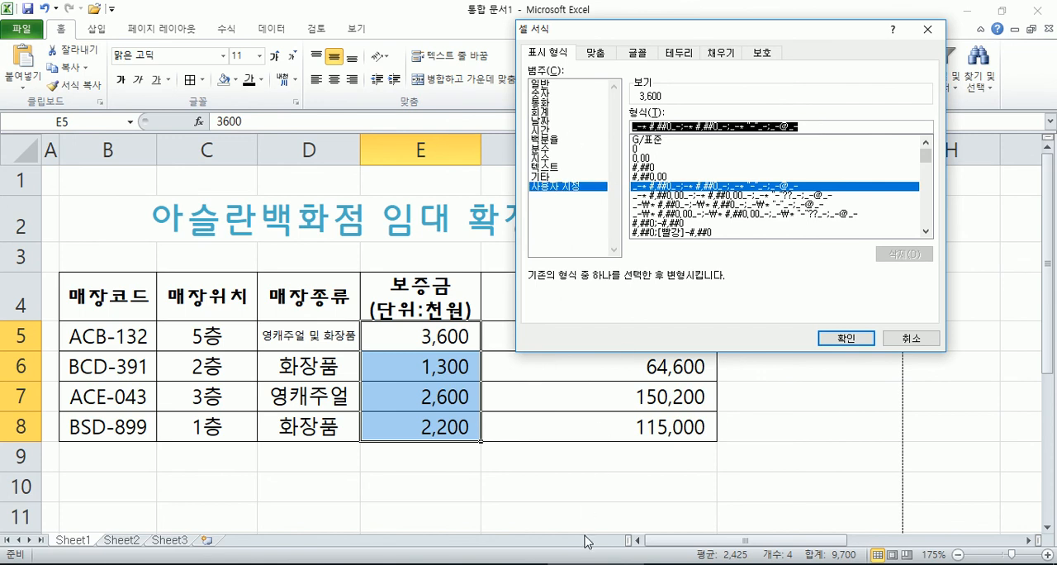
{"action": "key", "text": "Escape"}
{"action": "key", "text": "alt+Tab"}
{"action": "key", "text": "ctrl+v"}
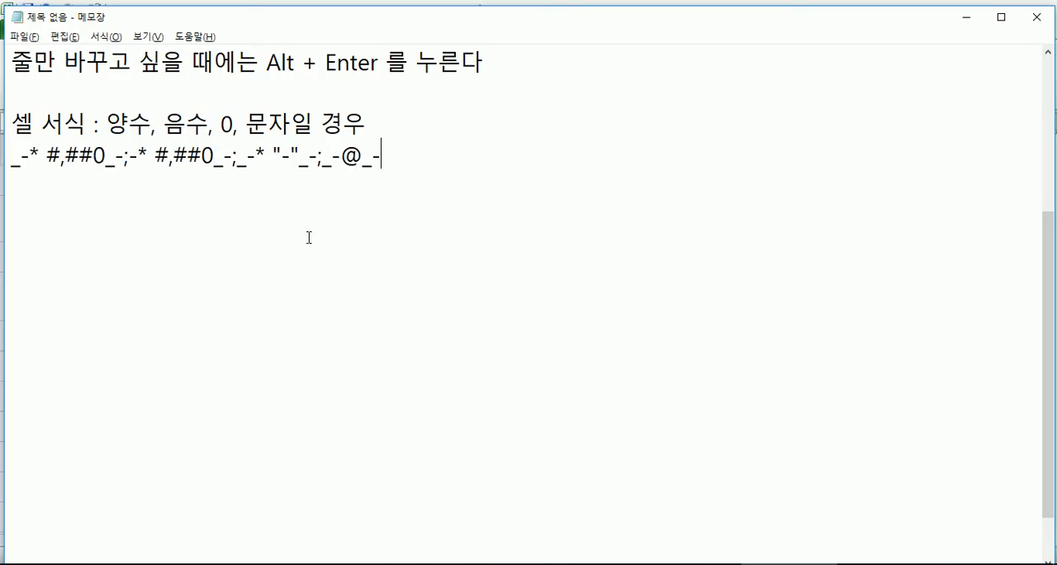
Step: Change the comma separators in the cell format note to semicolons so it reads 양수;음수;0;문자일 경우
{"action": "left_click_drag", "start_coordinate": [47, 156], "coordinate": [3, 159]}
{"action": "left_click_drag", "start_coordinate": [128, 157], "coordinate": [392, 160]}
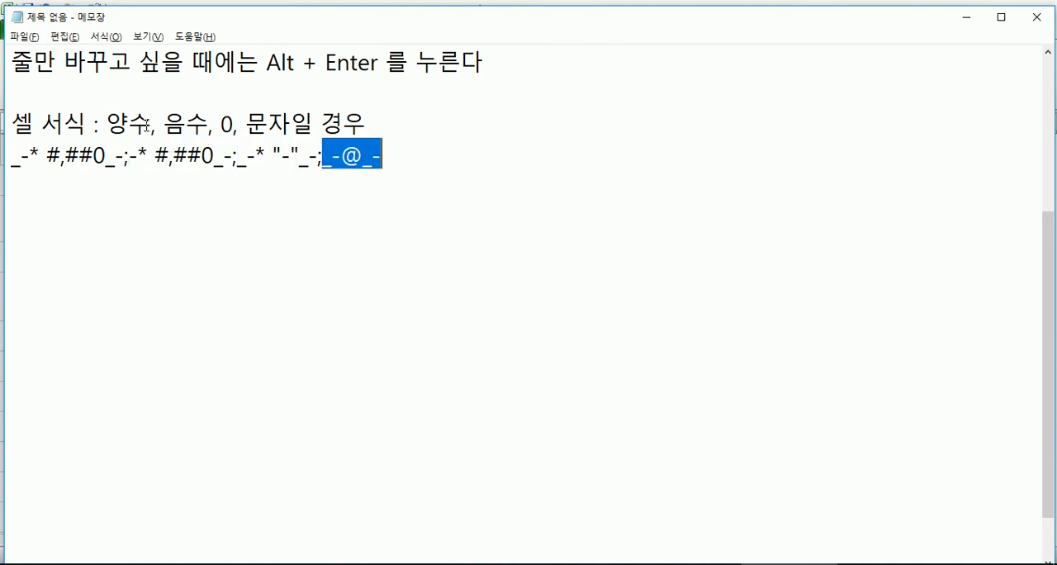
{"action": "left_click_drag", "start_coordinate": [152, 125], "coordinate": [167, 126]}
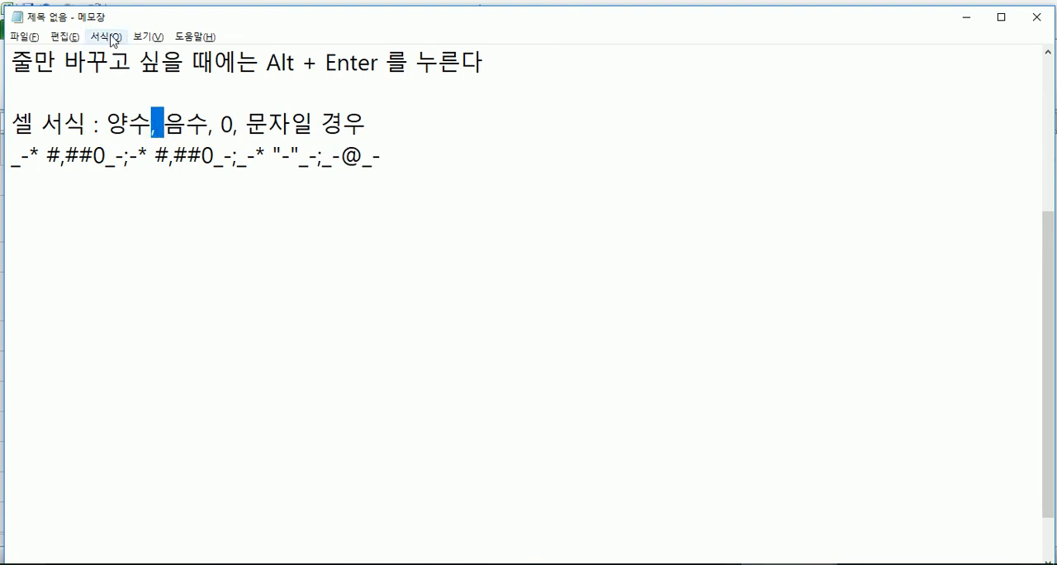
{"action": "type", "text": ";"}
{"action": "left_click_drag", "start_coordinate": [200, 125], "coordinate": [221, 125]}
{"action": "type", "text": ";0;"}
{"action": "key", "text": "Delete"}
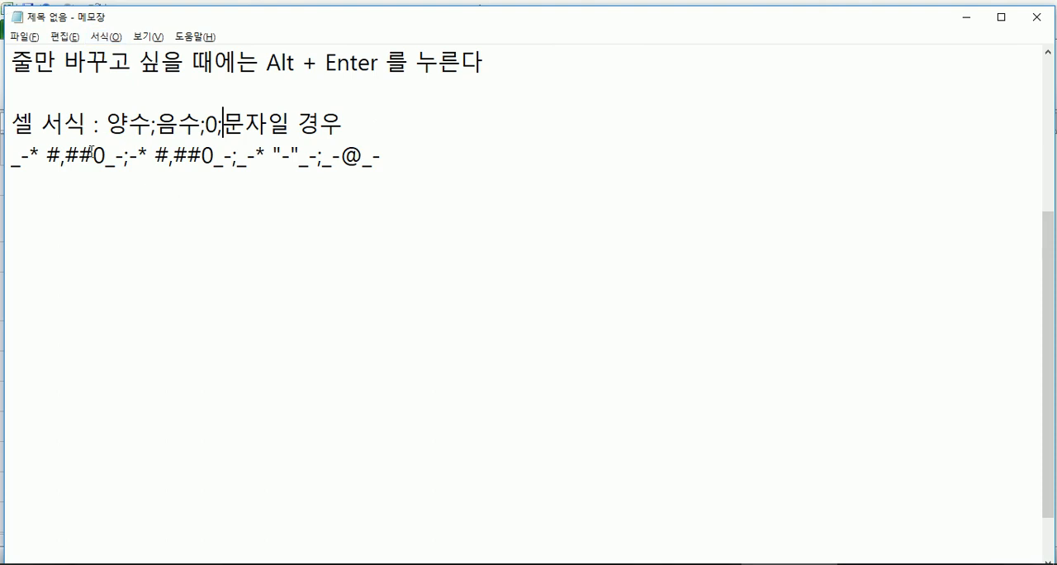
Step: Examine the sections of the pasted format code, including #,##0, the _-* padding and the text part with @
{"action": "left_click_drag", "start_coordinate": [106, 157], "coordinate": [61, 156]}
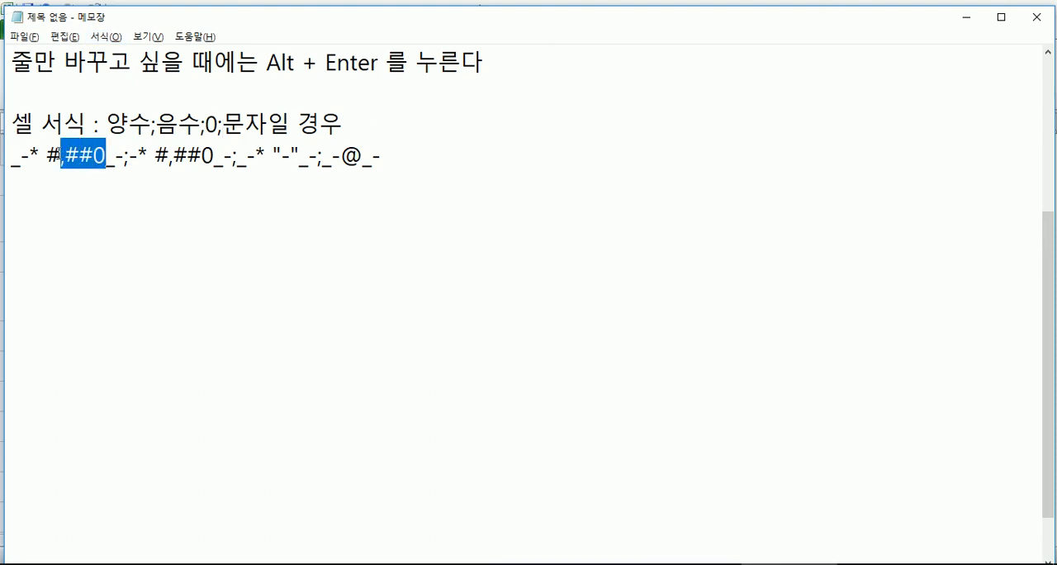
{"action": "left_click", "coordinate": [79, 202]}
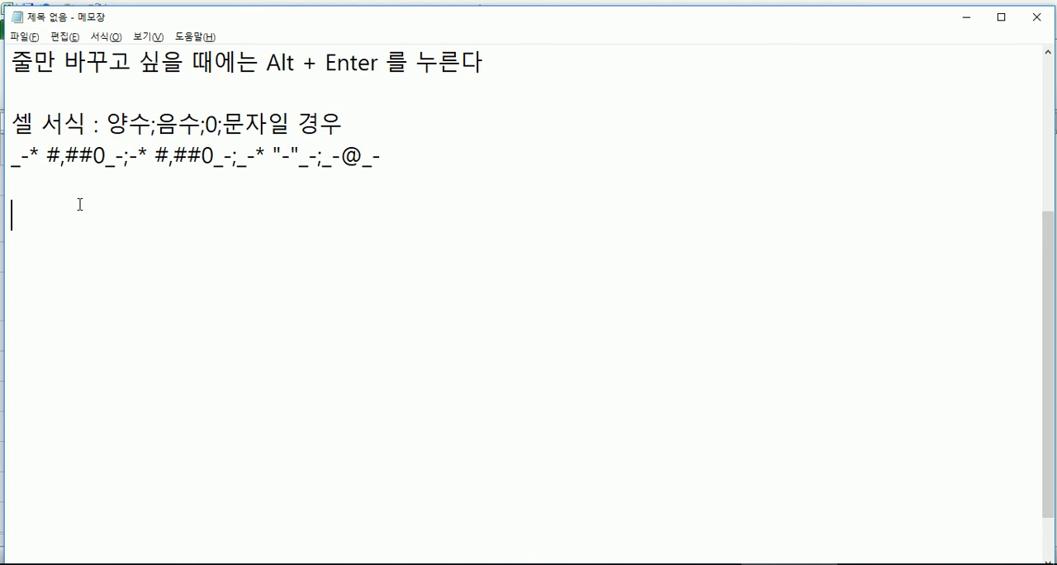
{"action": "left_click_drag", "start_coordinate": [13, 159], "coordinate": [48, 156]}
{"action": "left_click", "coordinate": [39, 158]}
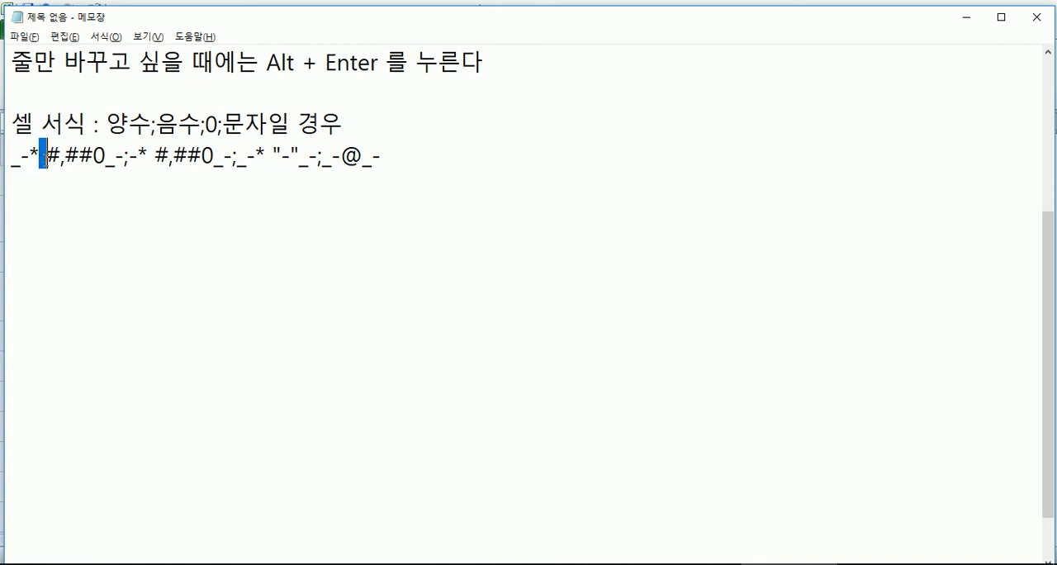
{"action": "left_click", "coordinate": [93, 177]}
{"action": "left_click", "coordinate": [107, 159]}
{"action": "mouse_move", "coordinate": [108, 160]}
{"action": "left_mouse_down"}
{"action": "mouse_move", "coordinate": [124, 159]}
{"action": "mouse_move", "coordinate": [108, 158]}
{"action": "left_mouse_up"}
{"action": "mouse_move", "coordinate": [232, 158]}
{"action": "left_mouse_down"}
{"action": "mouse_move", "coordinate": [257, 160]}
{"action": "mouse_move", "coordinate": [237, 159]}
{"action": "left_mouse_up"}
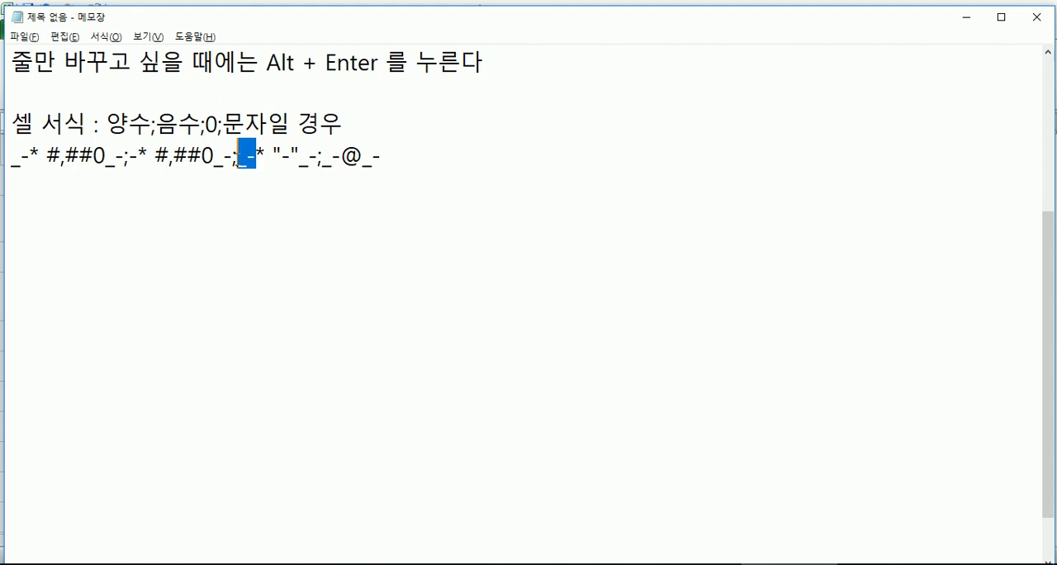
{"action": "left_click_drag", "start_coordinate": [362, 159], "coordinate": [322, 159]}
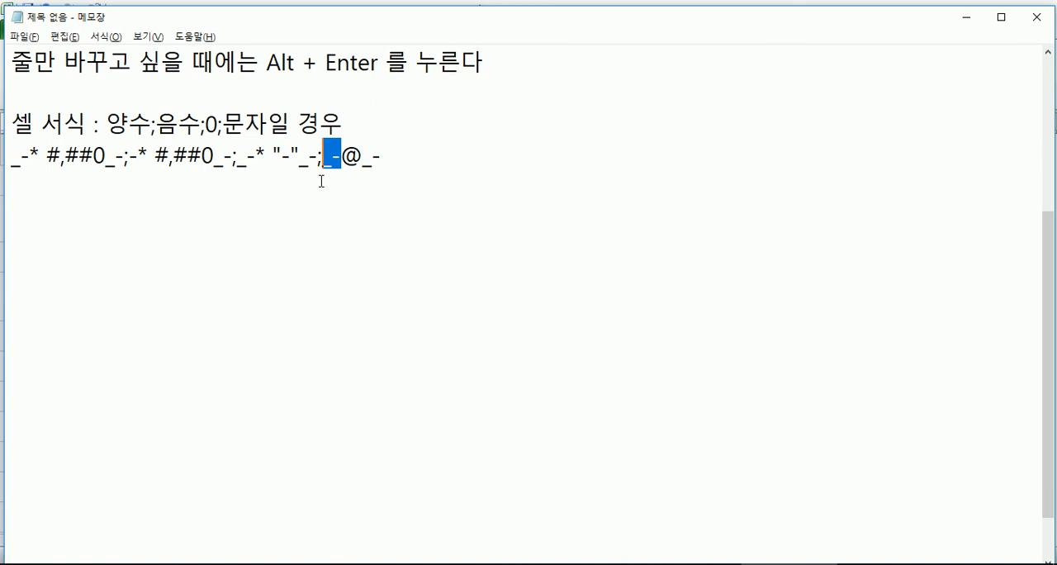
{"action": "left_click", "coordinate": [320, 183]}
Step: Switch back to the Excel workbook and show the number format examples on Sheet3
{"action": "key", "text": "alt+Tab"}
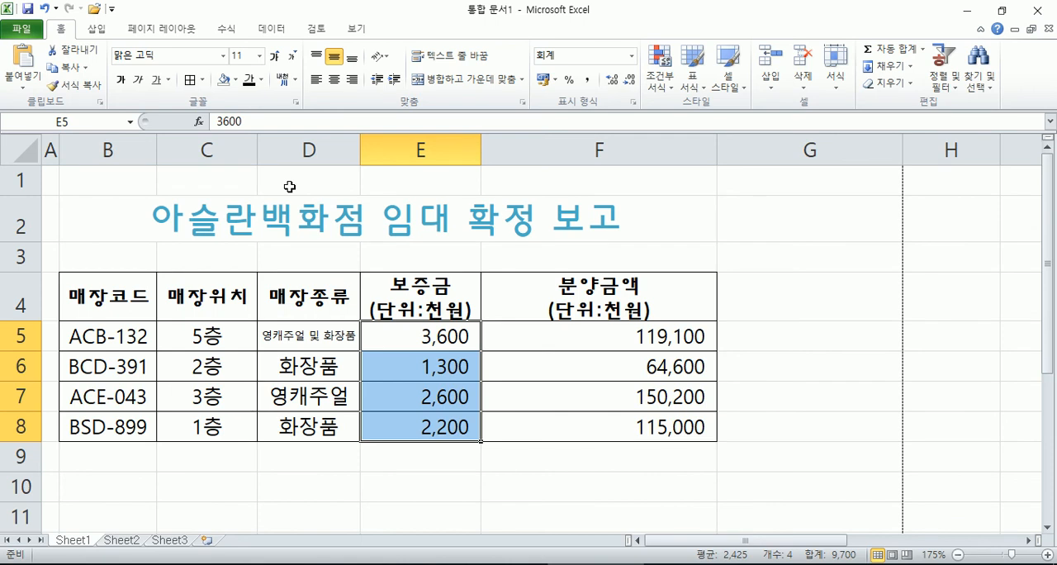
{"action": "left_click", "coordinate": [169, 539]}
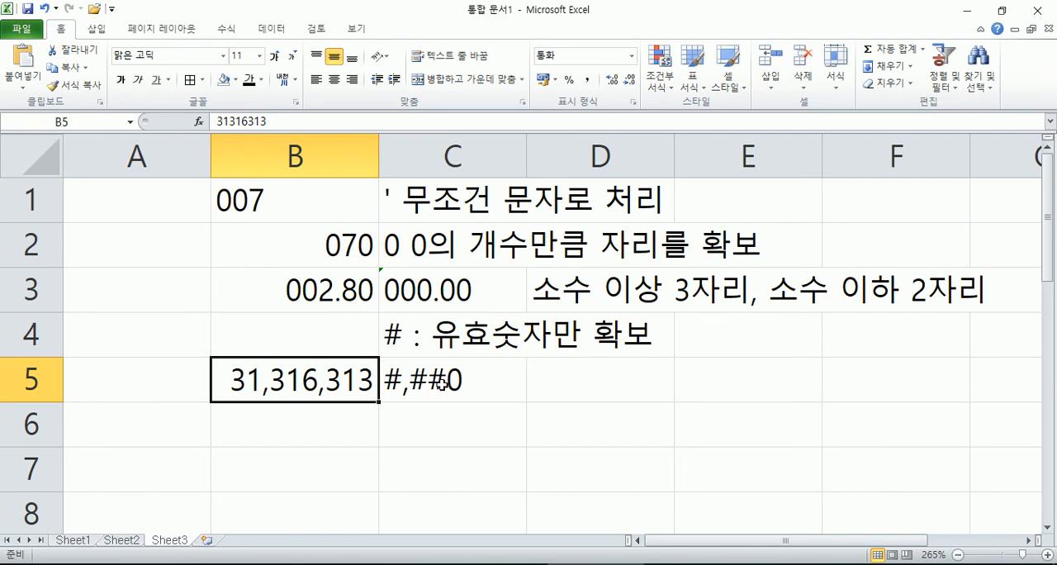
Step: On Sheet3, enter the headers 고객명 in B10 and 등급 in C10
{"action": "left_click", "coordinate": [73, 540]}
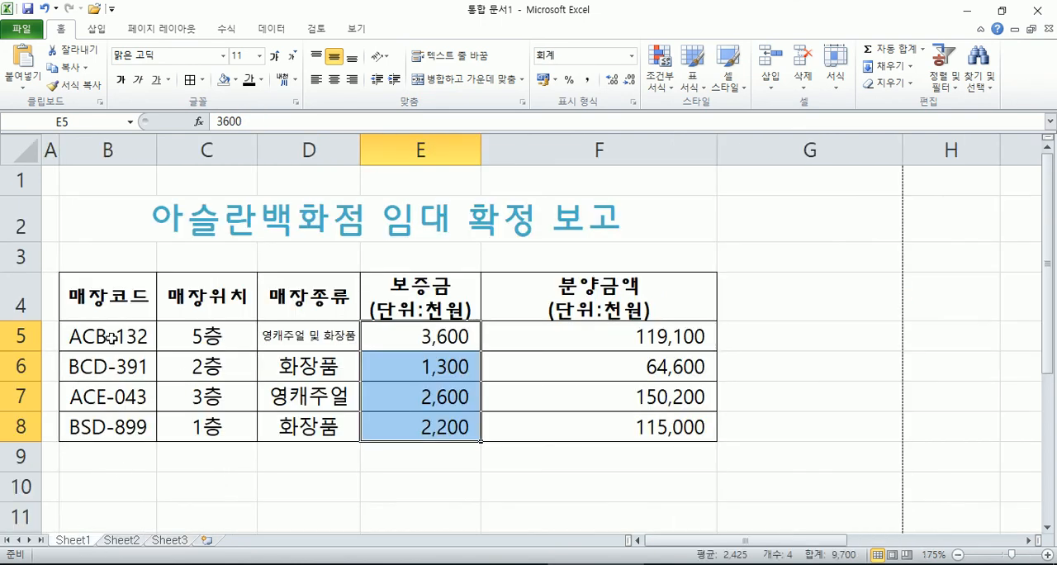
{"action": "scroll", "coordinate": [133, 359], "scroll_direction": "down", "scroll_amount": 1}
{"action": "scroll", "coordinate": [132, 358], "scroll_direction": "down", "scroll_amount": 1}
{"action": "left_click", "coordinate": [169, 540]}
{"action": "scroll", "coordinate": [281, 431], "scroll_direction": "down", "scroll_amount": 2}
{"action": "left_click", "coordinate": [316, 331]}
{"action": "type", "text": "고"}
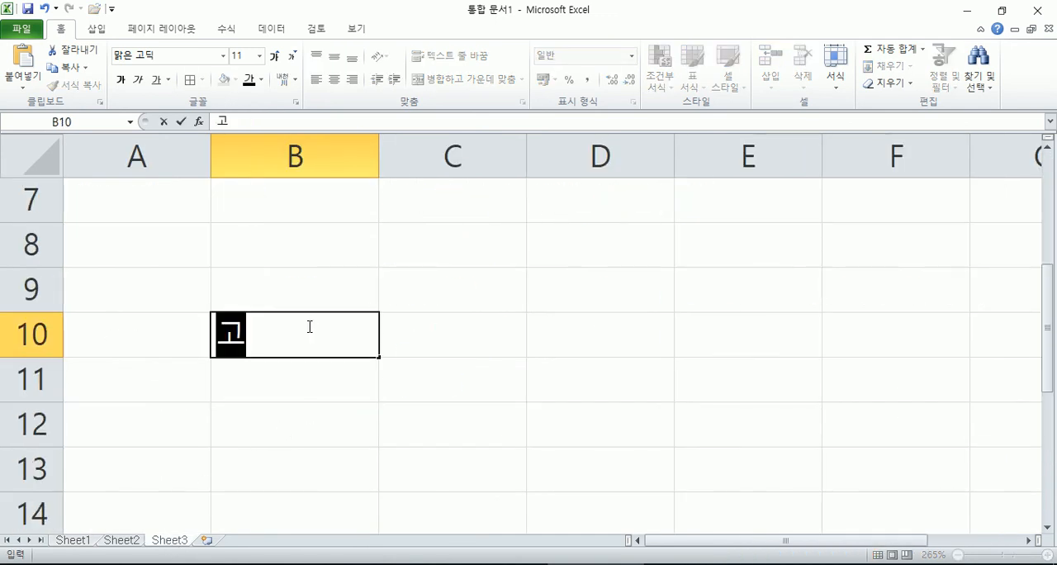
{"action": "type", "text": "객명"}
{"action": "key", "text": "Tab"}
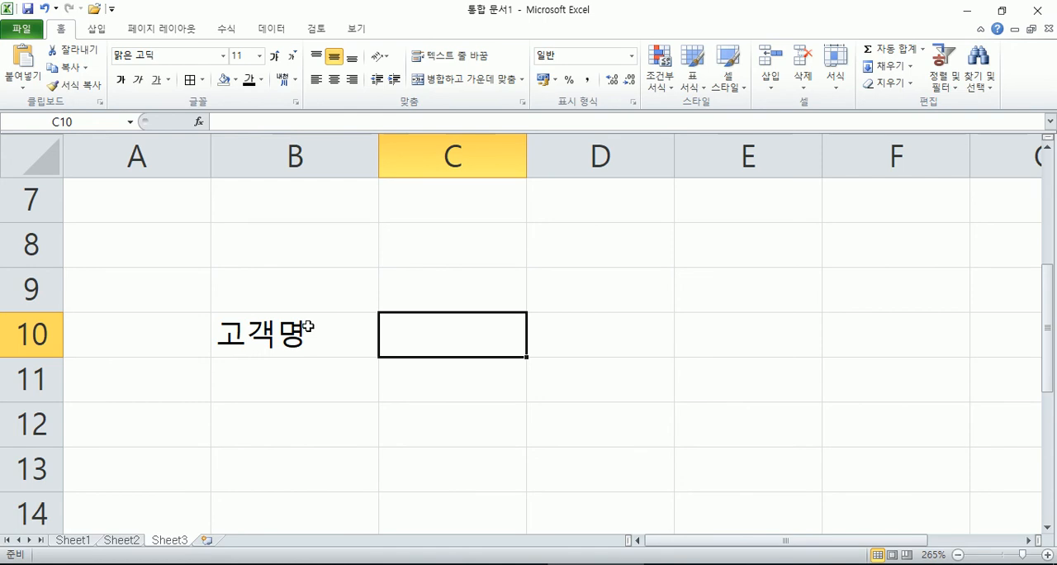
{"action": "type", "text": "등급"}
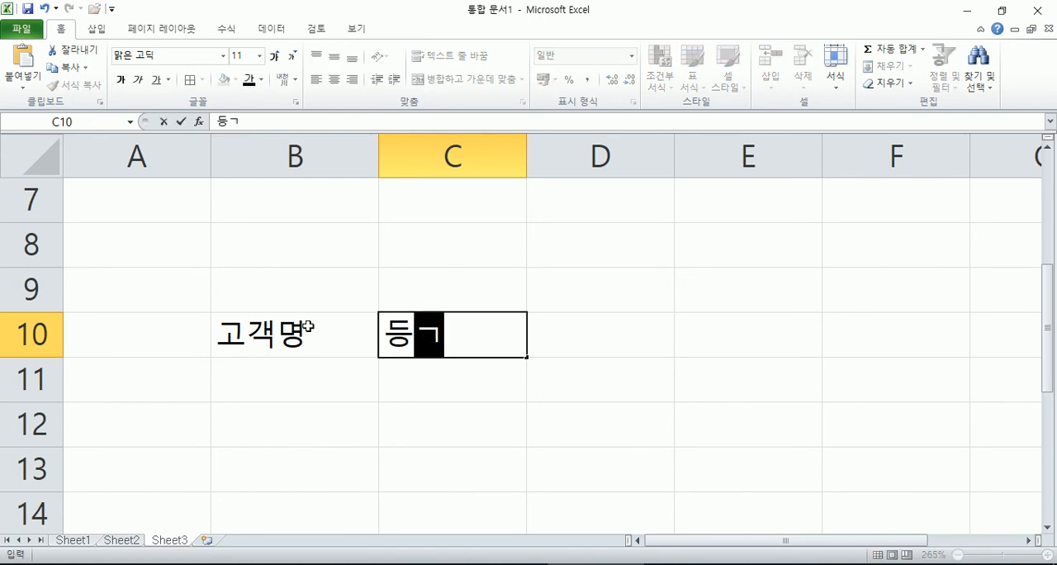
{"action": "key", "text": "Return"}
Step: Enter a sample customer name in B11 and another in B12 under the 고객명 header
{"action": "type", "text": "홍길동"}
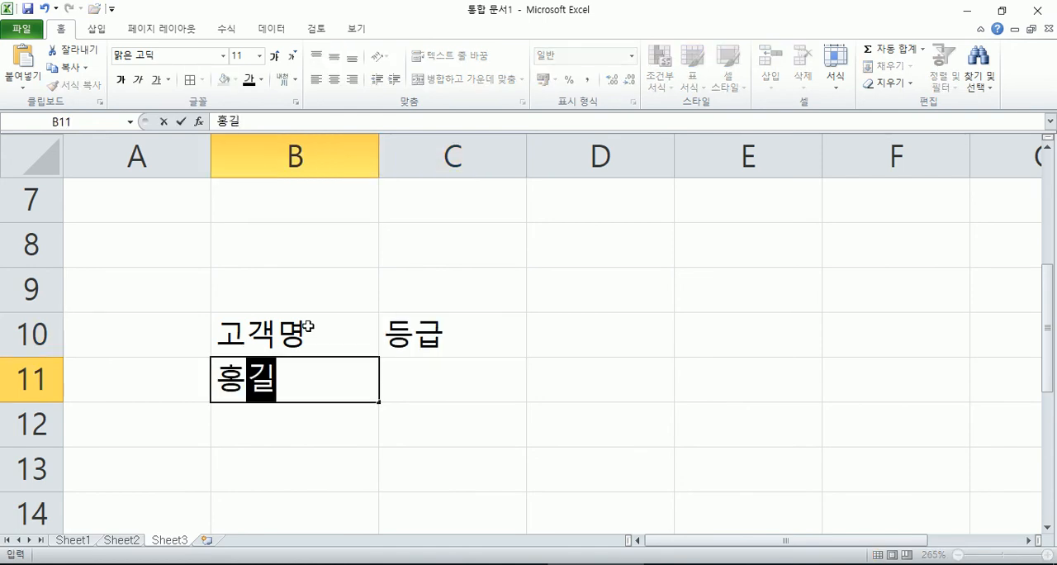
{"action": "key", "text": "Return"}
{"action": "type", "text": "일지매"}
{"action": "key", "text": "Return"}
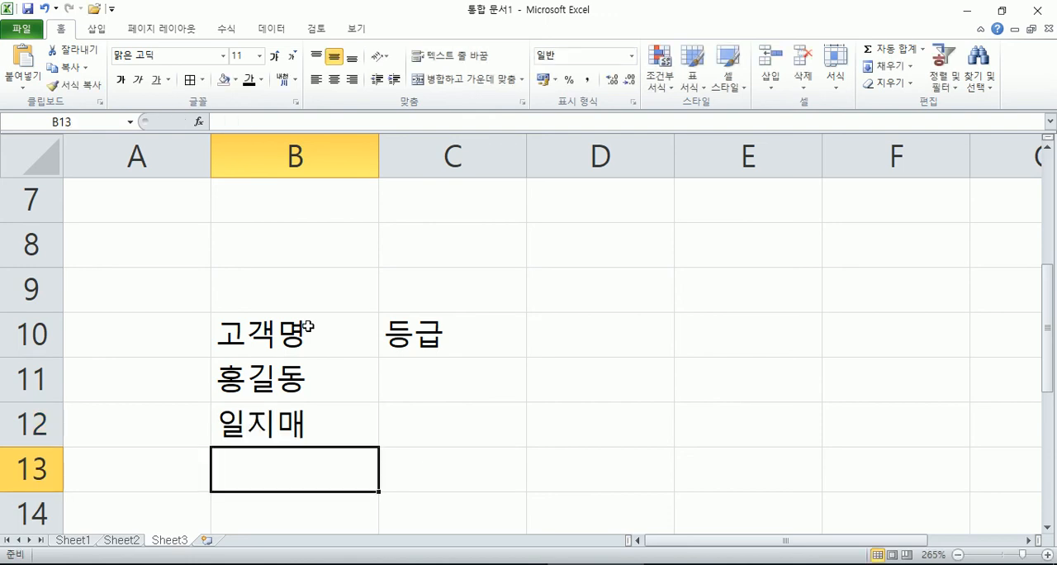
{"action": "scroll", "coordinate": [223, 297], "scroll_direction": "down", "scroll_amount": 1}
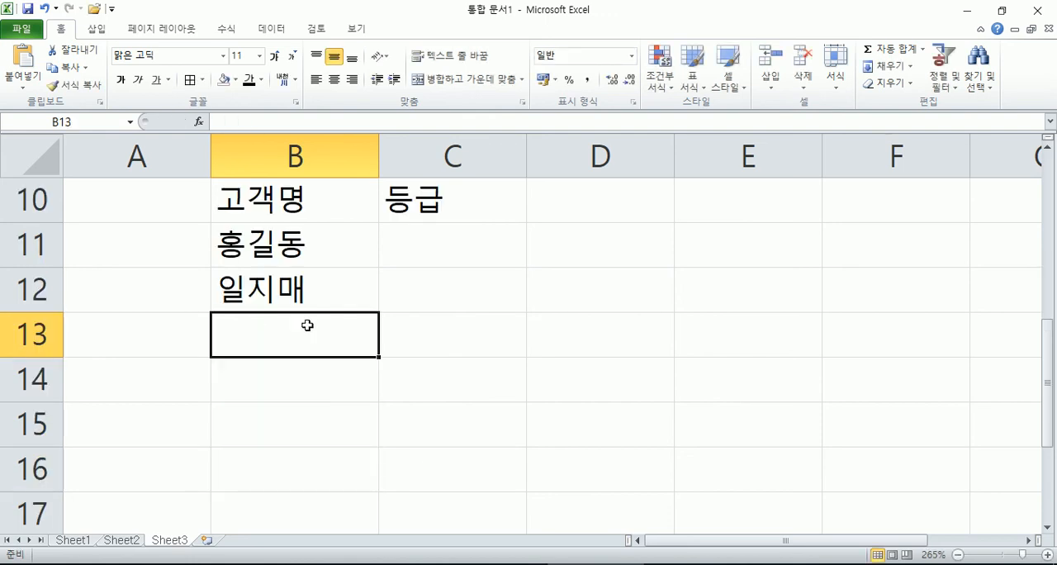
{"action": "left_click", "coordinate": [1049, 142]}
{"action": "left_click_drag", "start_coordinate": [304, 290], "coordinate": [289, 324]}
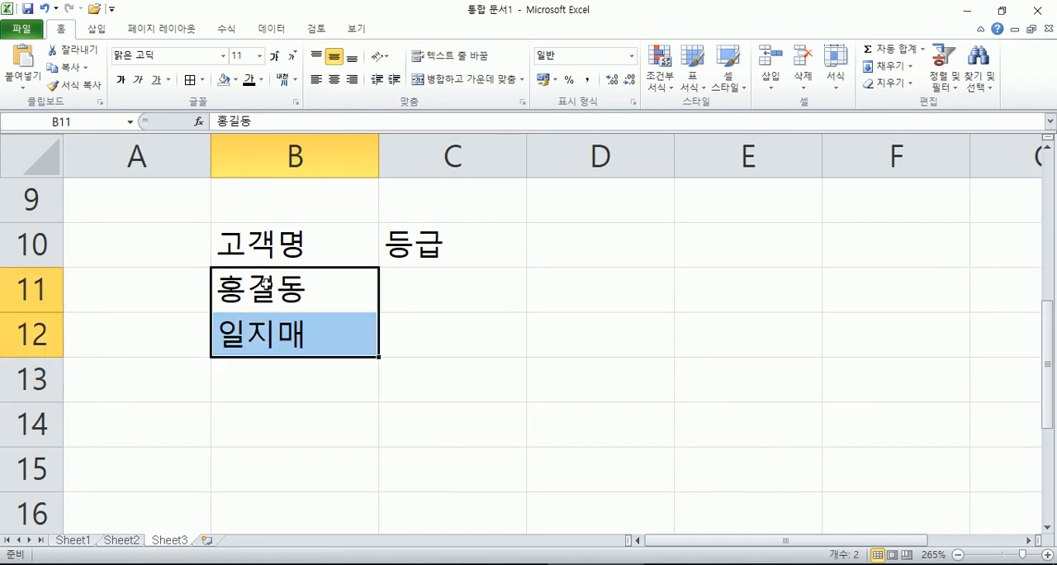
{"action": "left_click", "coordinate": [266, 283]}
{"action": "left_click", "coordinate": [293, 334]}
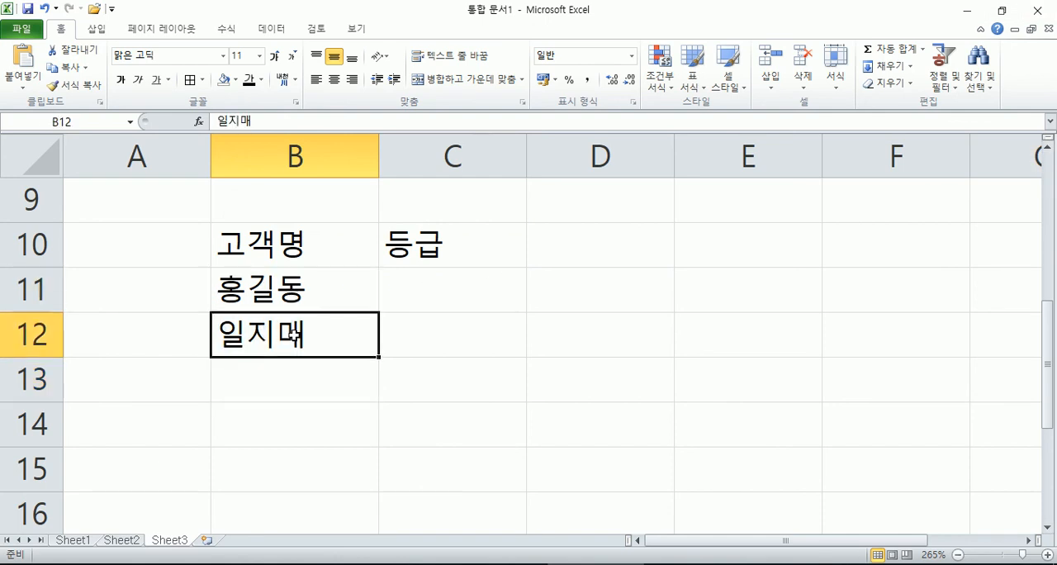
Step: Append the honorific 님 directly to the customer name in B11
{"action": "double_click", "coordinate": [349, 289]}
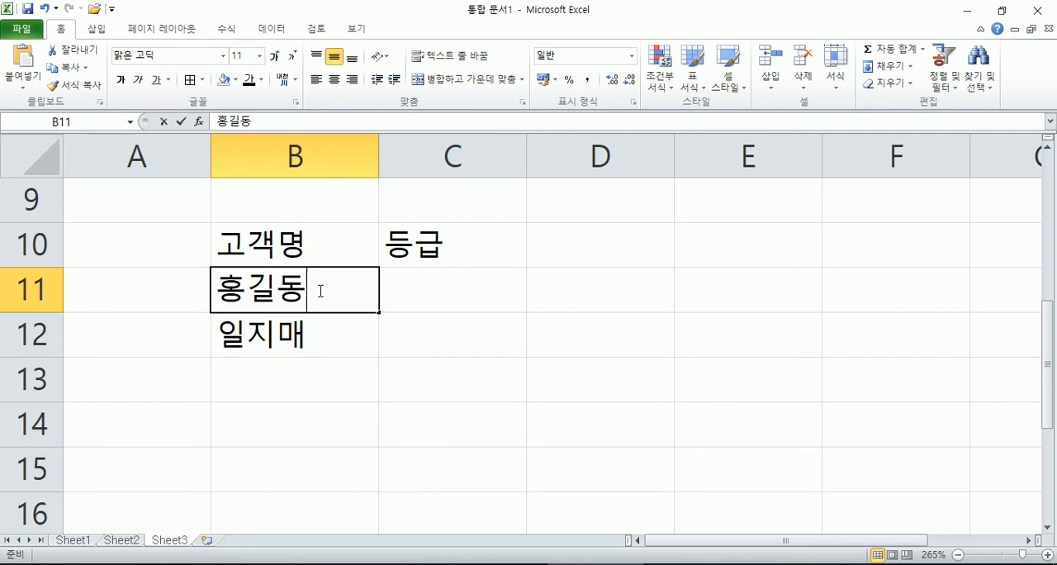
{"action": "type", "text": "니ㅁ"}
{"action": "key", "text": "Return"}
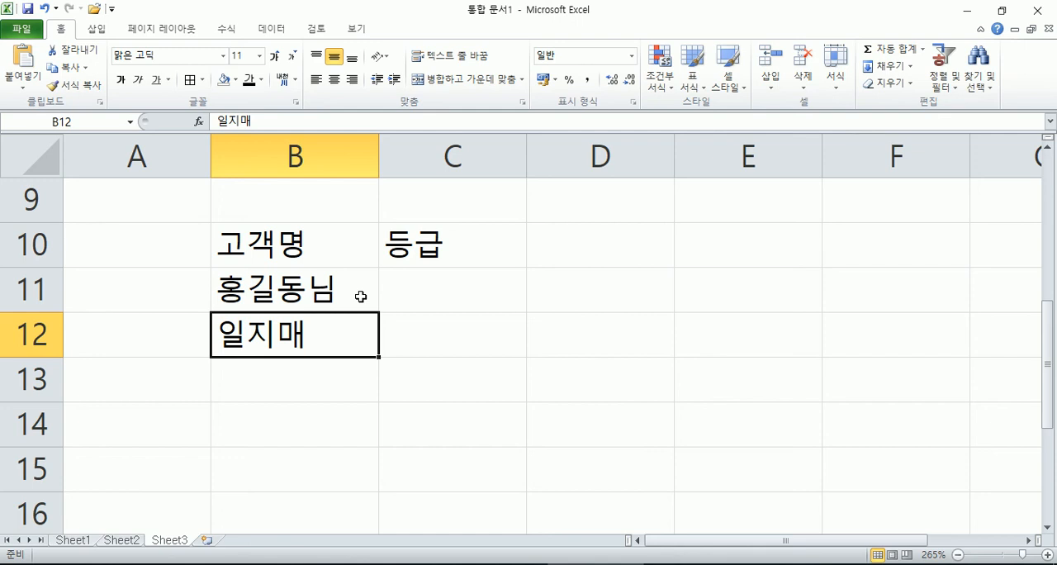
Step: Try replacing the 님 suffix in B11 with 놈 and cancel the edit
{"action": "left_click", "coordinate": [361, 296]}
{"action": "double_click", "coordinate": [360, 296]}
{"action": "key", "text": "BackSpace"}
{"action": "type", "text": "놈"}
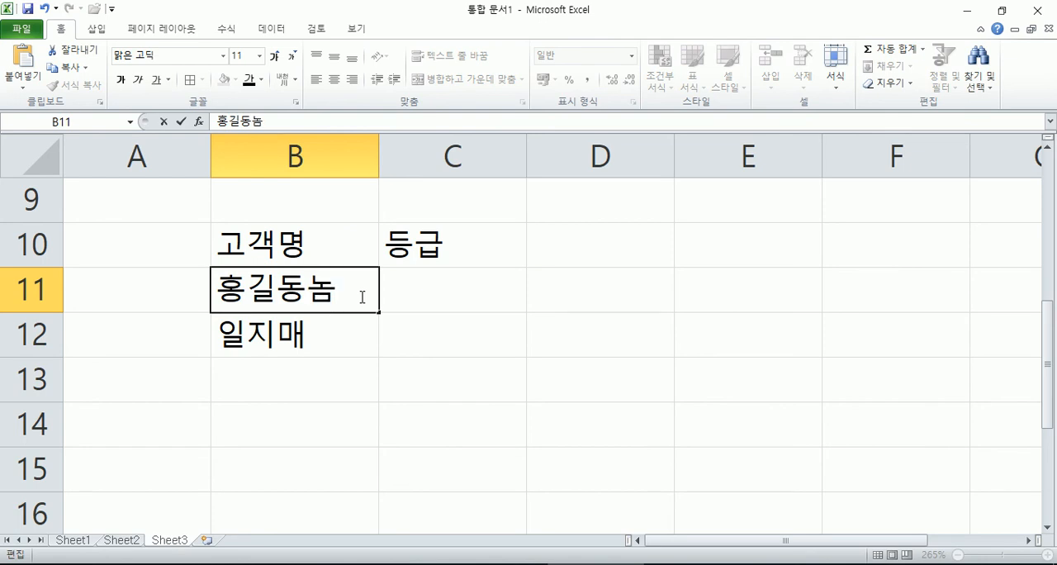
{"action": "key", "text": "Escape"}
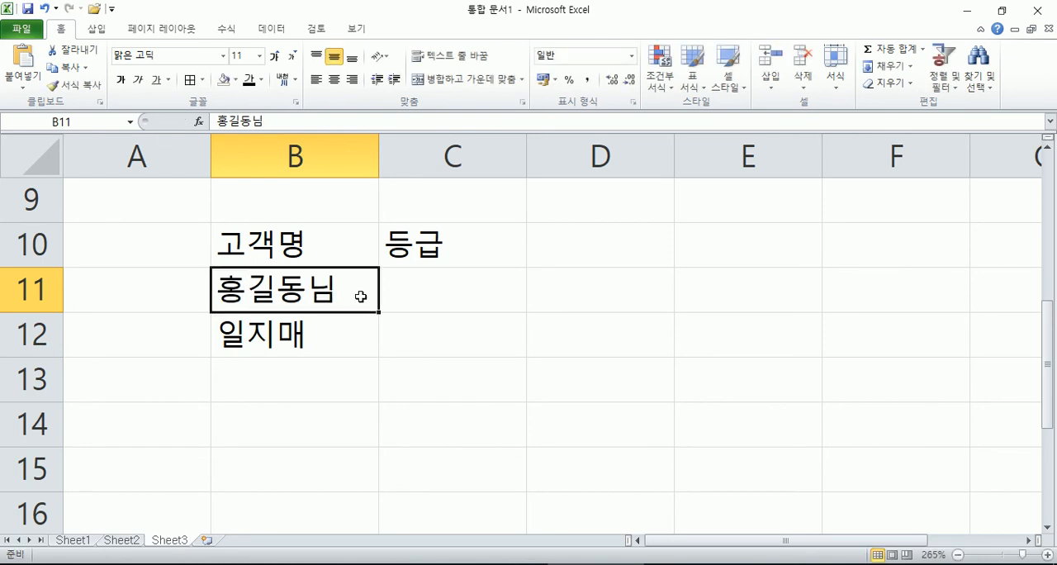
Step: Try appending 귀하 to the customer name in B12 and cancel the edit
{"action": "key", "text": "Down"}
{"action": "key", "text": "F2"}
{"action": "type", "text": "귀하"}
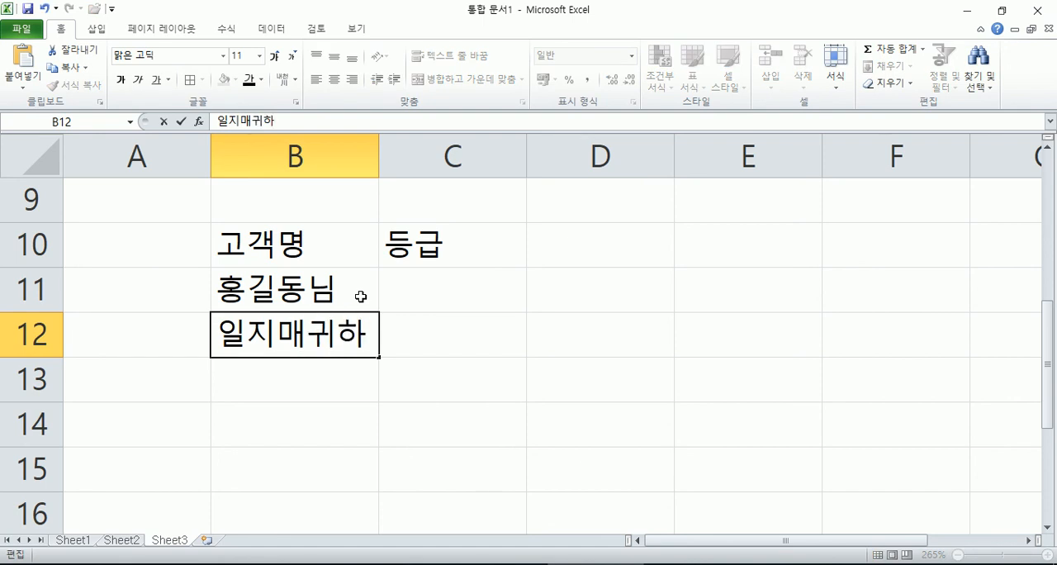
{"action": "key", "text": "Escape"}
Step: Remove the manually added 님 from the customer name in B11
{"action": "key", "text": "Up"}
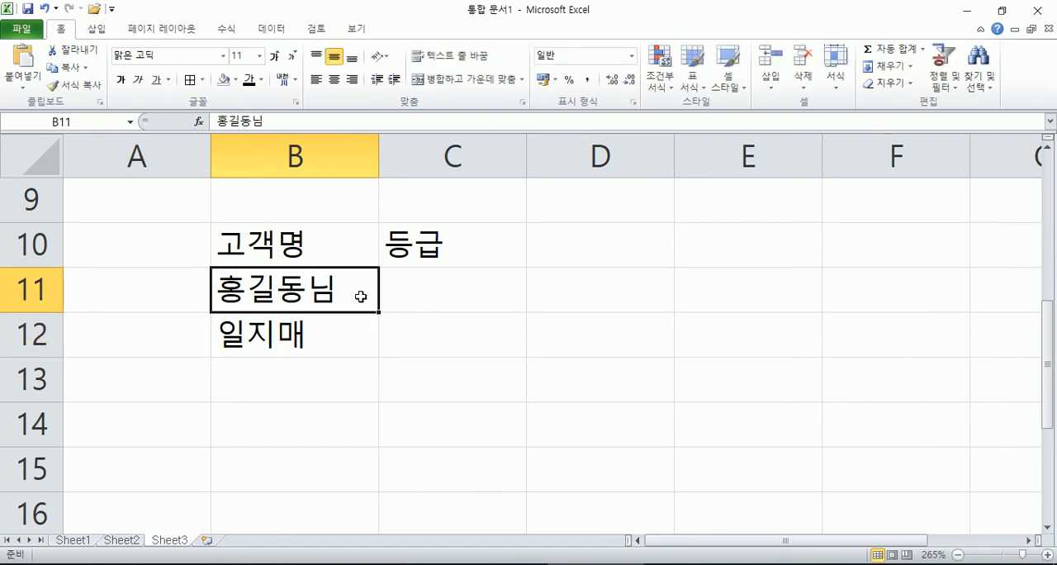
{"action": "key", "text": "F2"}
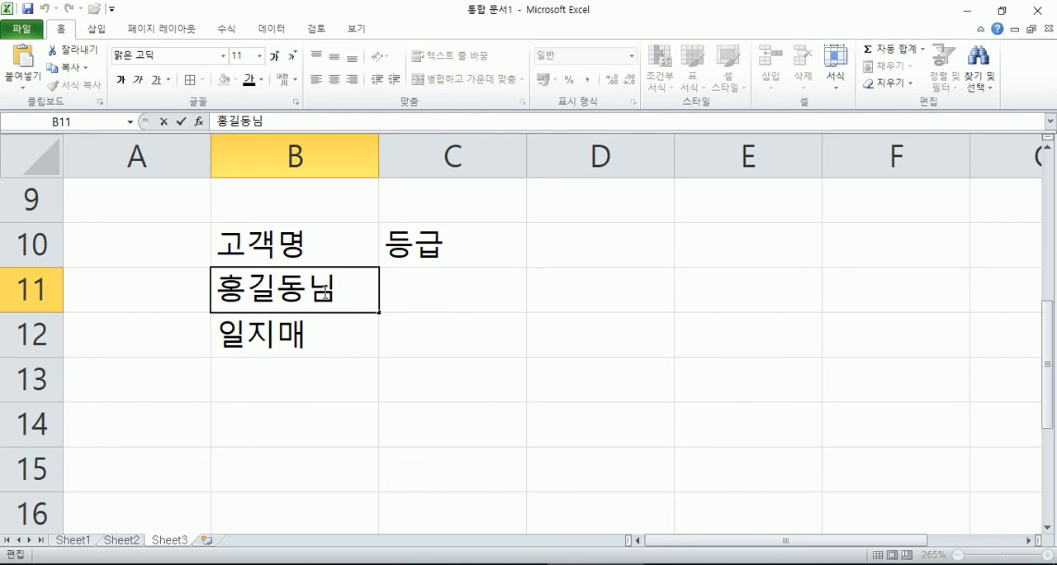
{"action": "key", "text": "BackSpace"}
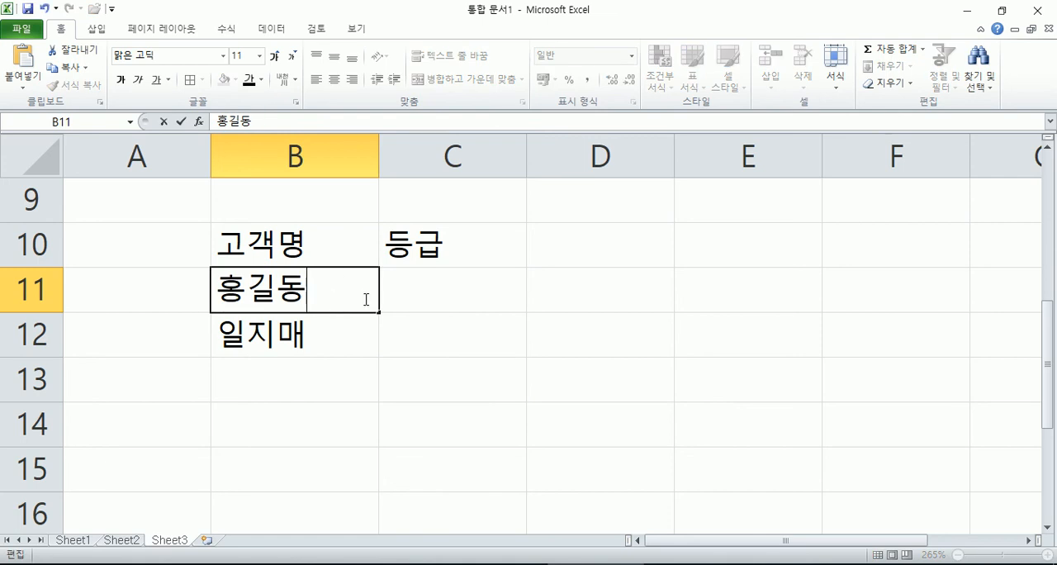
{"action": "key", "text": "Return"}
Step: Open the cell formatting for B11:B12 and enter @ as the custom number format code
{"action": "left_click_drag", "start_coordinate": [302, 288], "coordinate": [293, 330]}
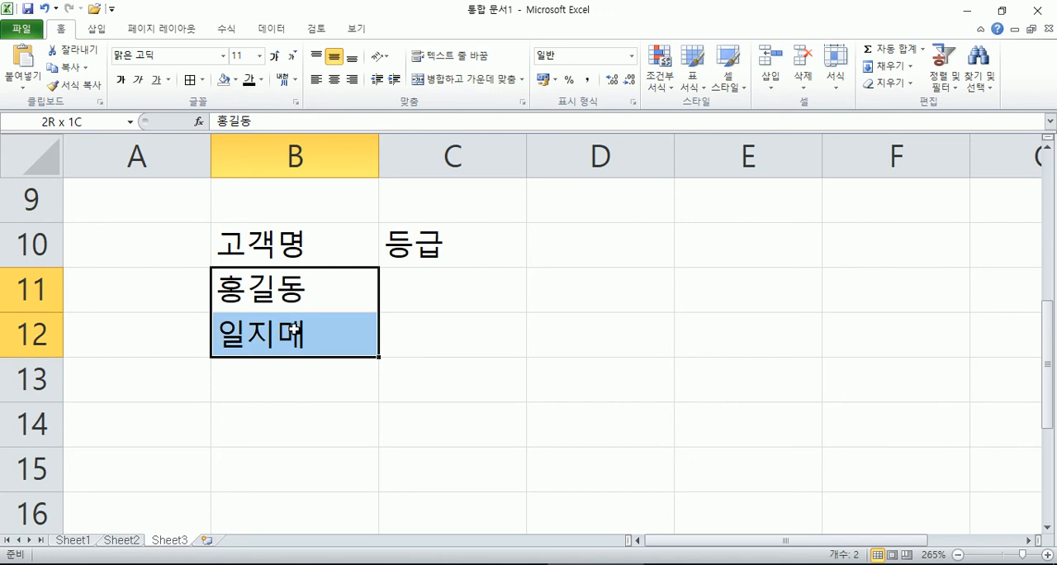
{"action": "right_click", "coordinate": [319, 266]}
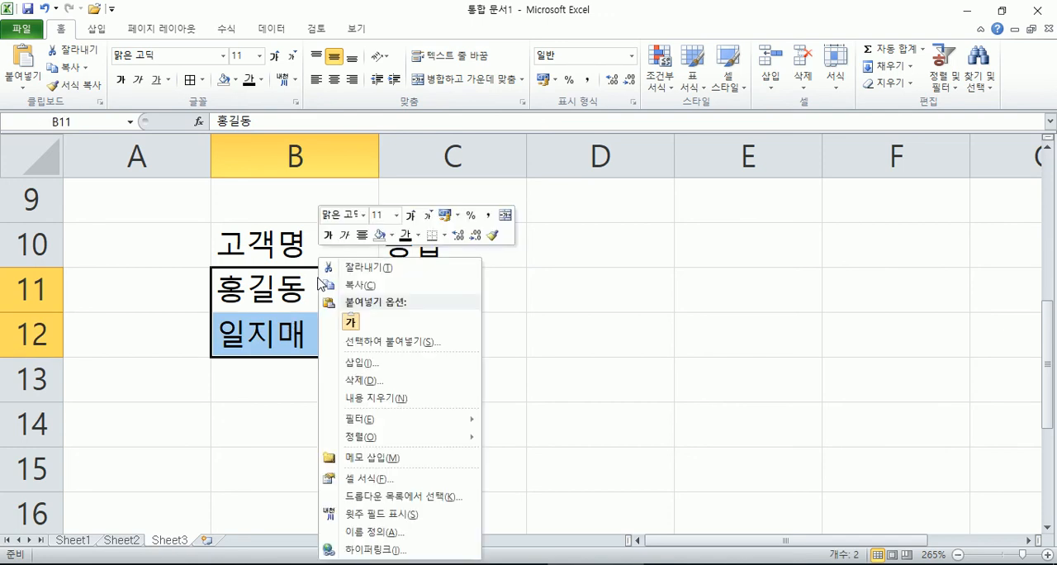
{"action": "left_click", "coordinate": [380, 481]}
{"action": "left_click_drag", "start_coordinate": [393, 255], "coordinate": [726, 134]}
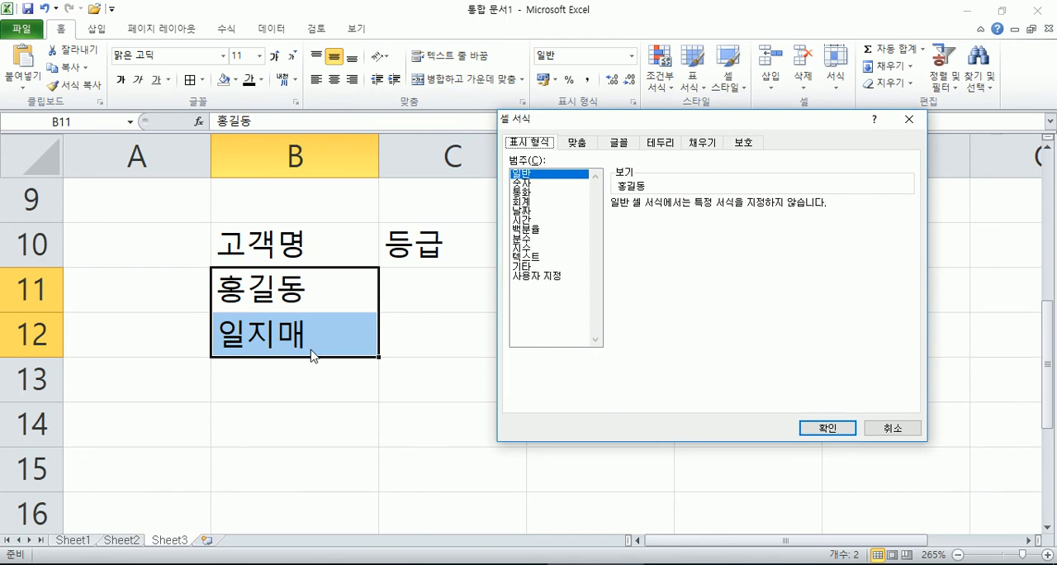
{"action": "left_click", "coordinate": [543, 277]}
{"action": "left_click_drag", "start_coordinate": [652, 217], "coordinate": [583, 229]}
{"action": "type", "text": "@"}
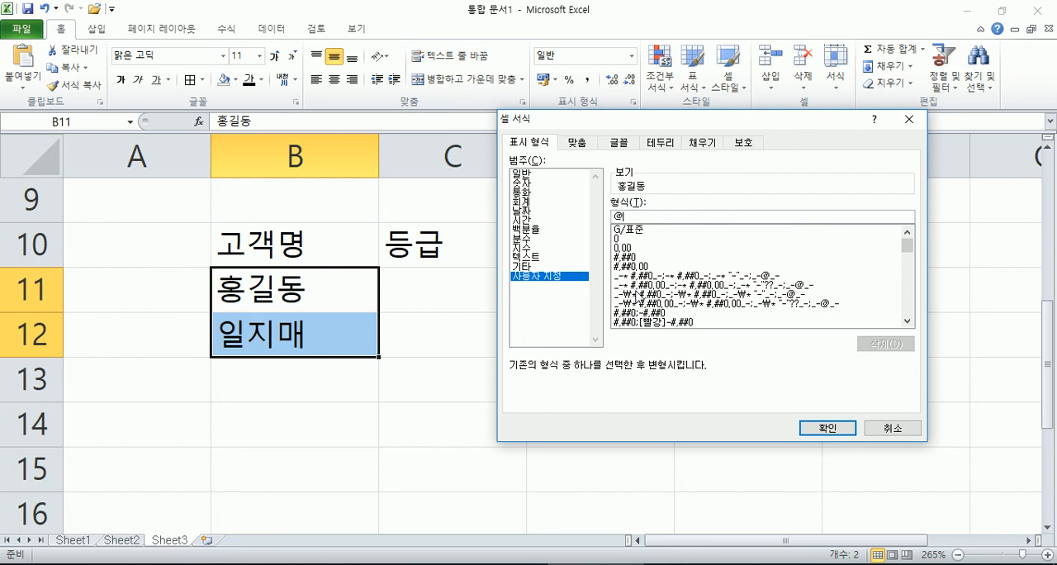
Step: Try a second @ in the code, replace it with the text 바보, and apply the format to B11:B12
{"action": "type", "text": "@"}
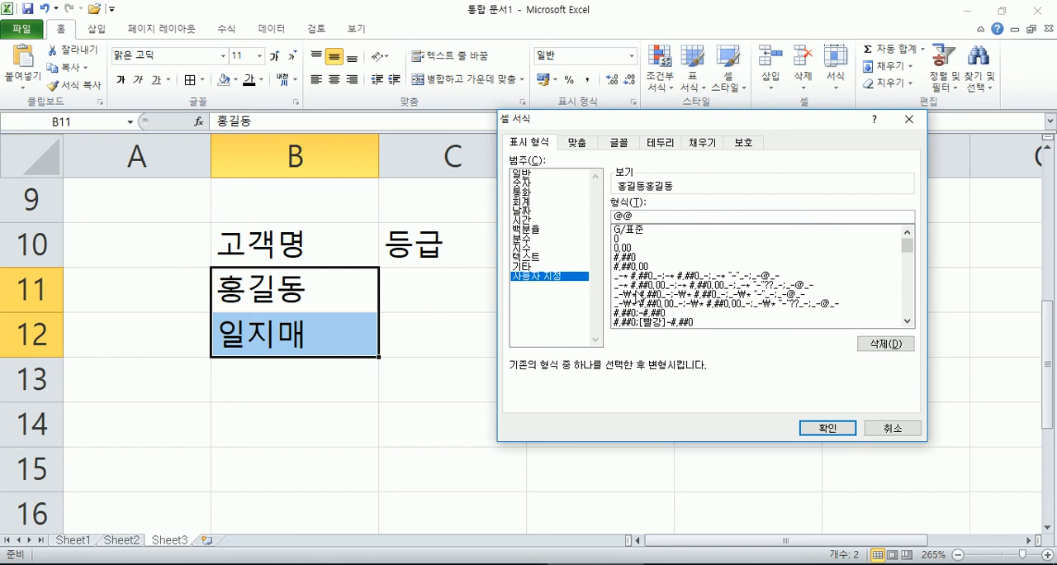
{"action": "key", "text": "BackSpace"}
{"action": "type", "text": "배ㅏ"}
{"action": "key", "text": "BackSpace"}
{"action": "key", "text": "BackSpace"}
{"action": "type", "text": "바보"}
{"action": "key", "text": "Return"}
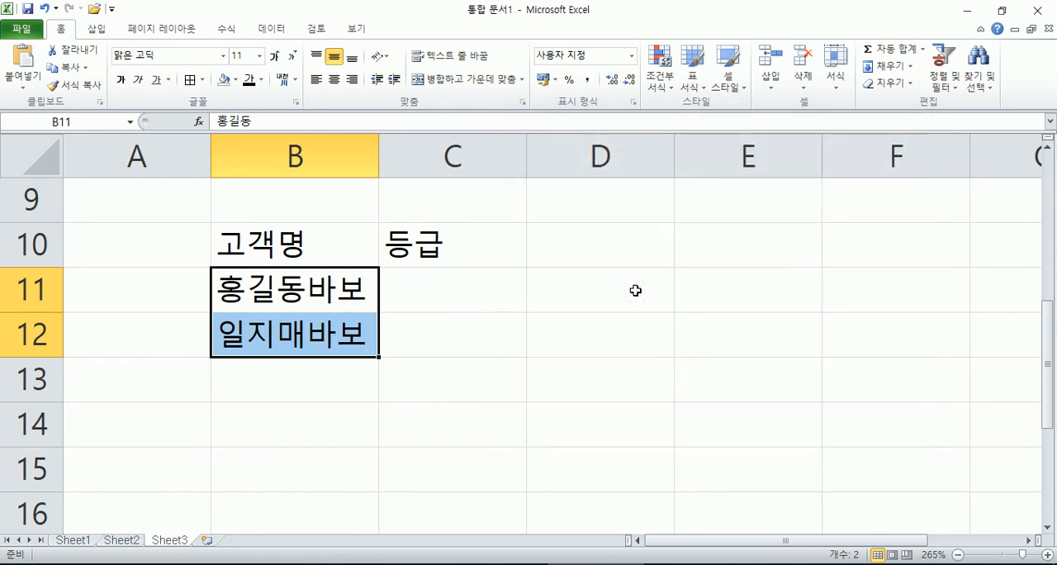
Step: Change the custom format of B11:B12 so that @ is followed by the suffix 님
{"action": "key", "text": "ctrl+1"}
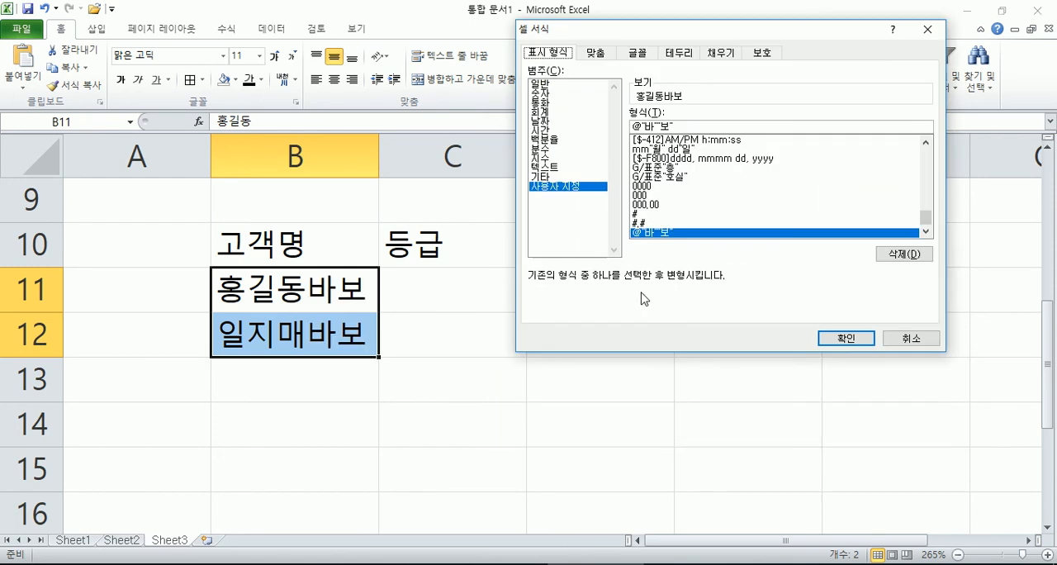
{"action": "left_click_drag", "start_coordinate": [643, 126], "coordinate": [714, 128]}
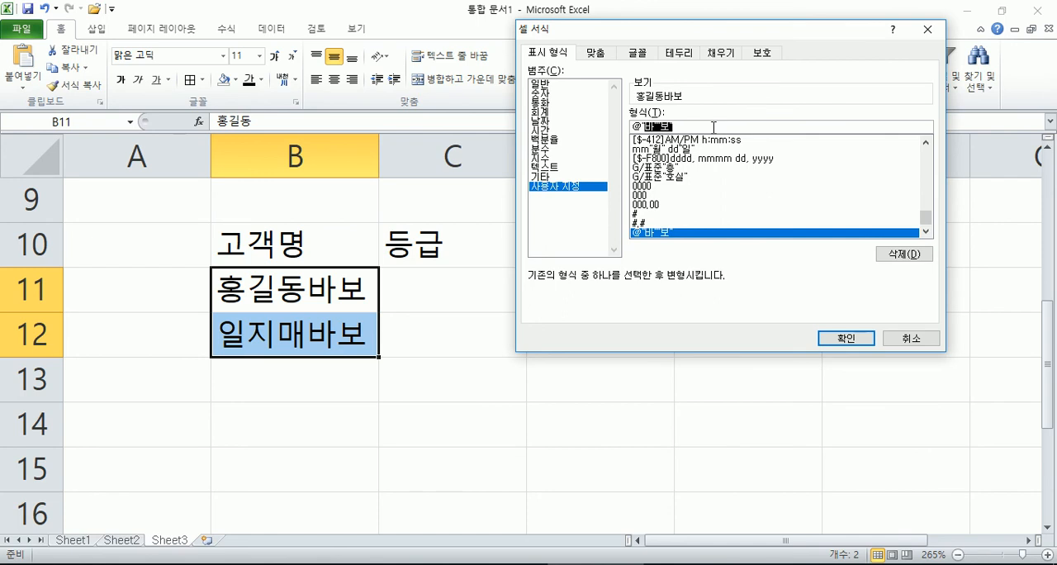
{"action": "key", "text": "BackSpace"}
{"action": "type", "text": "님"}
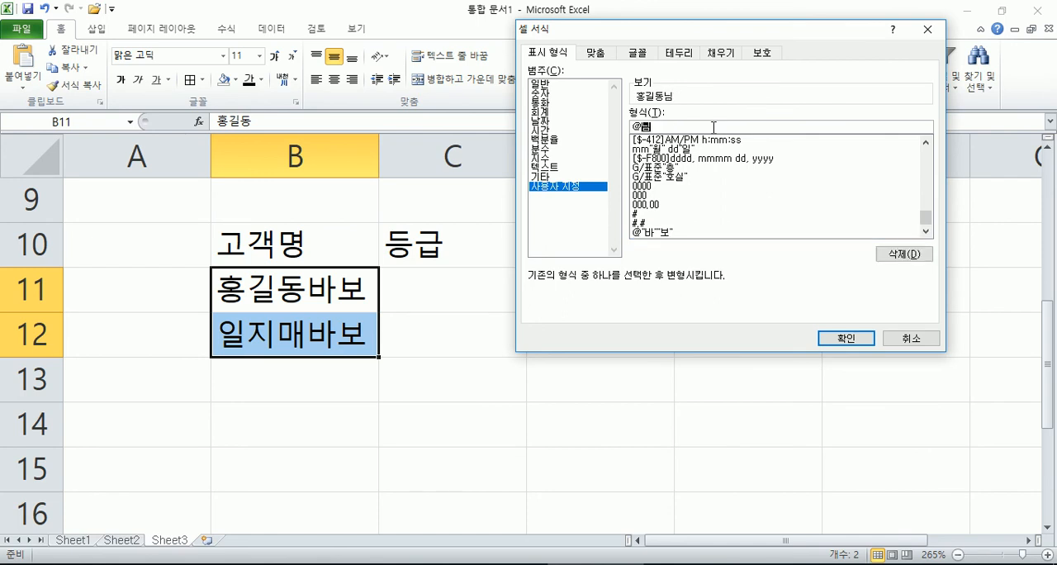
{"action": "key", "text": "Return"}
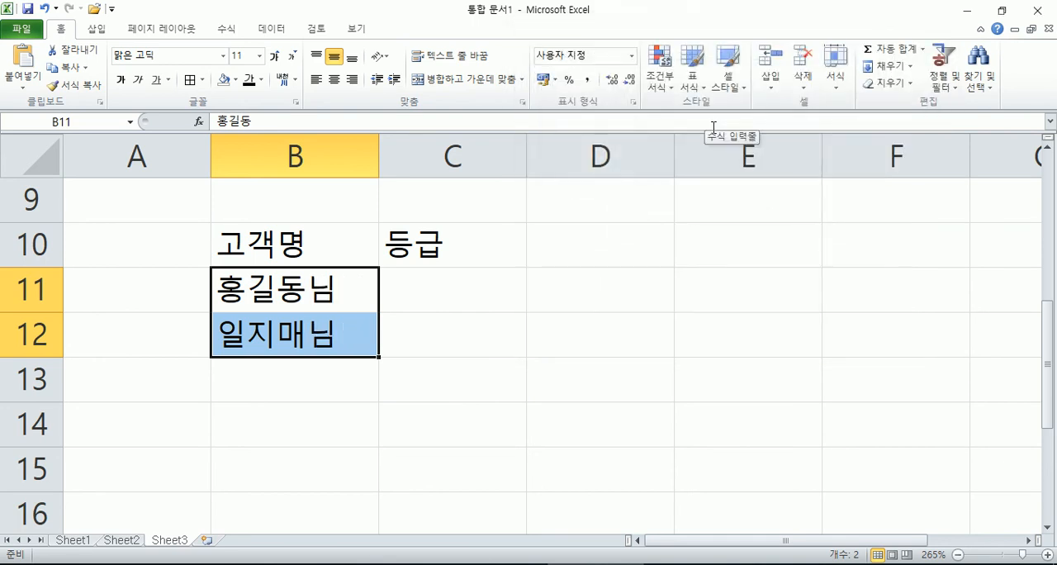
Step: Replace the customer name in B11 with a different name, without adding the suffix
{"action": "key", "text": "shift+Up"}
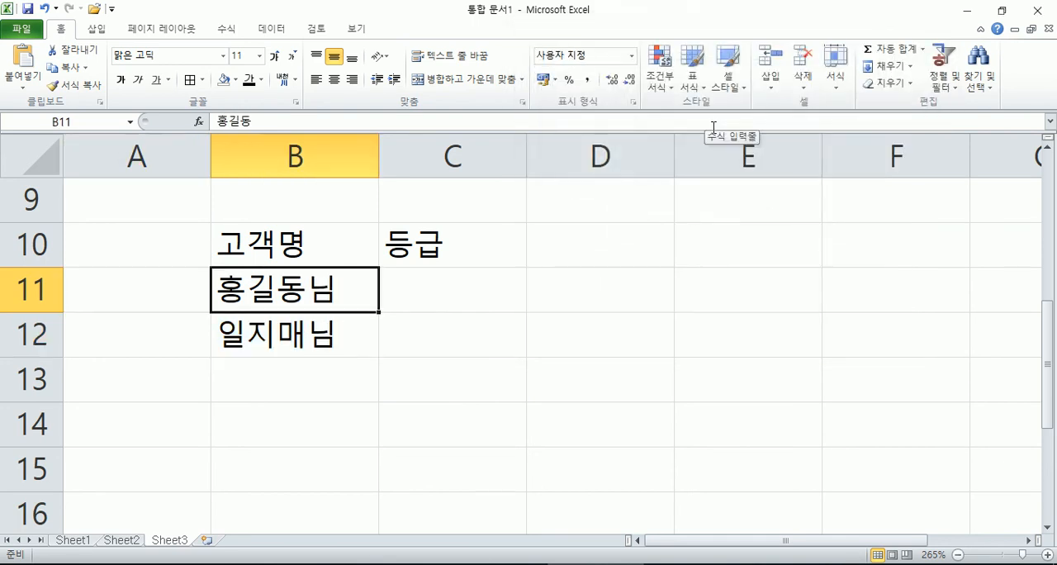
{"action": "type", "text": "임ㄲㄱ"}
{"action": "key", "text": "BackSpace"}
{"action": "type", "text": "꺽정"}
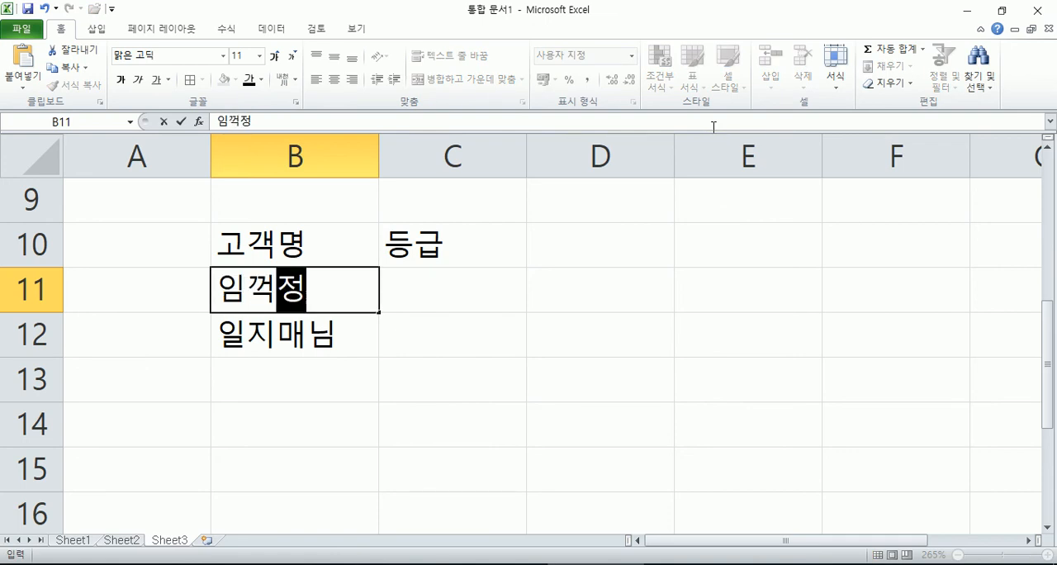
{"action": "key", "text": "Return"}
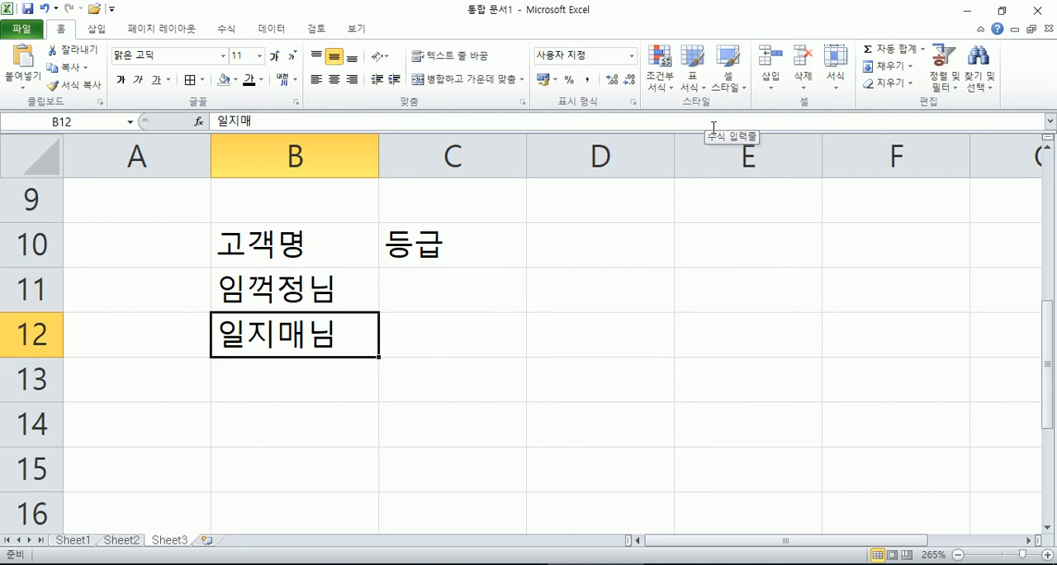
Step: Replace the customer name in B12 with a different name, without adding the suffix
{"action": "type", "text": "이순신"}
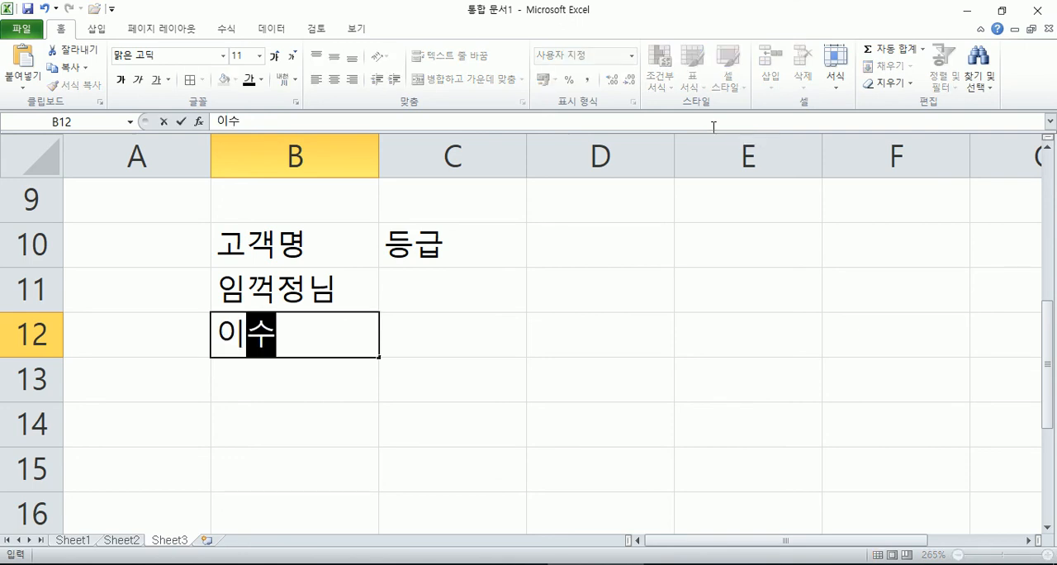
{"action": "type", "text": "님"}
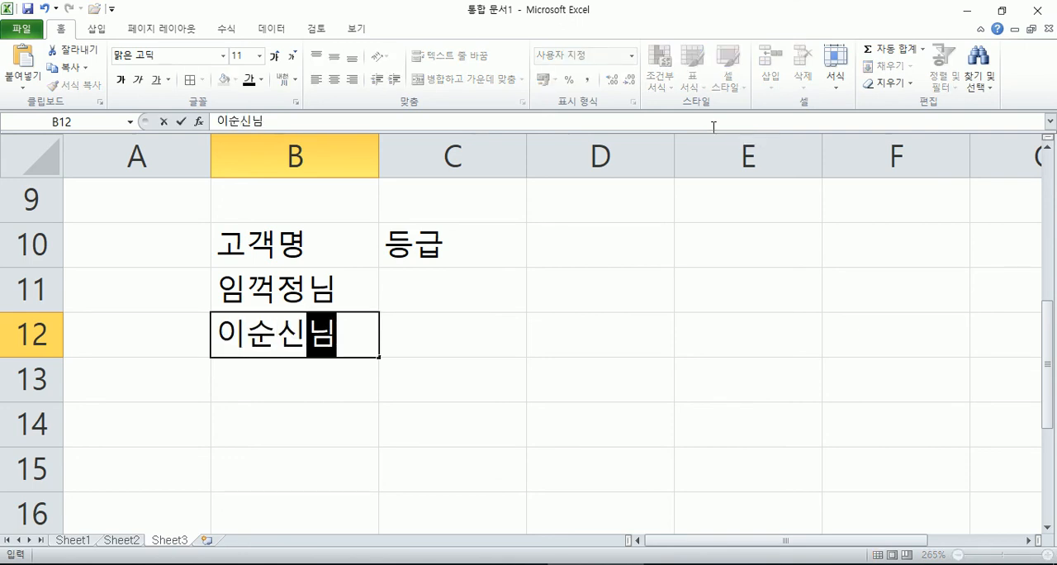
{"action": "key", "text": "BackSpace"}
{"action": "key", "text": "BackSpace"}
{"action": "key", "text": "BackSpace"}
{"action": "type", "text": "님"}
{"action": "key", "text": "Return"}
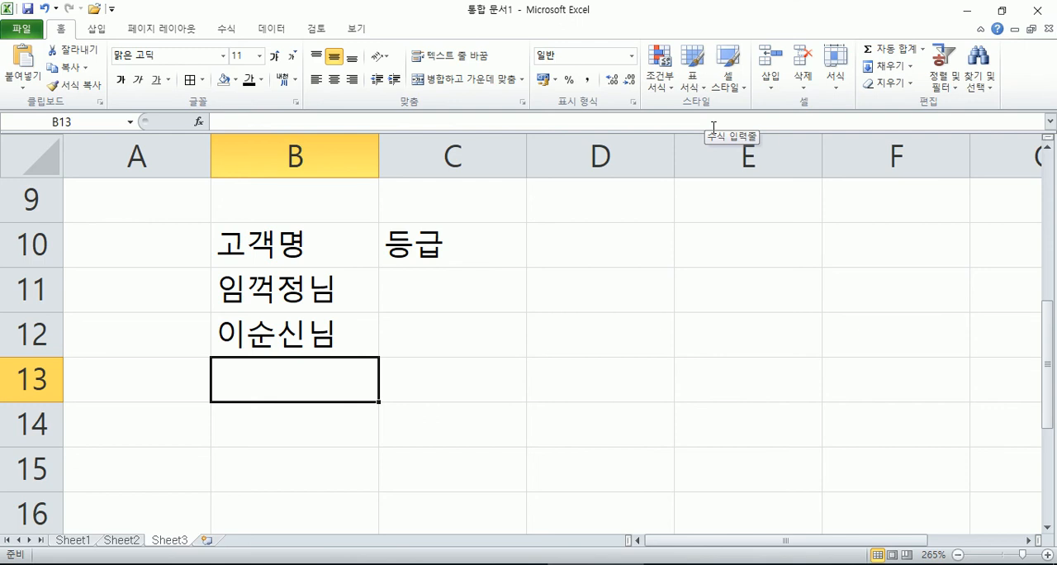
Step: Try adding the prefix 멋진 and a space before @ in the custom format of B11:B12
{"action": "key", "text": "Up"}
{"action": "key", "text": "Up"}
{"action": "key", "text": "shift+Down"}
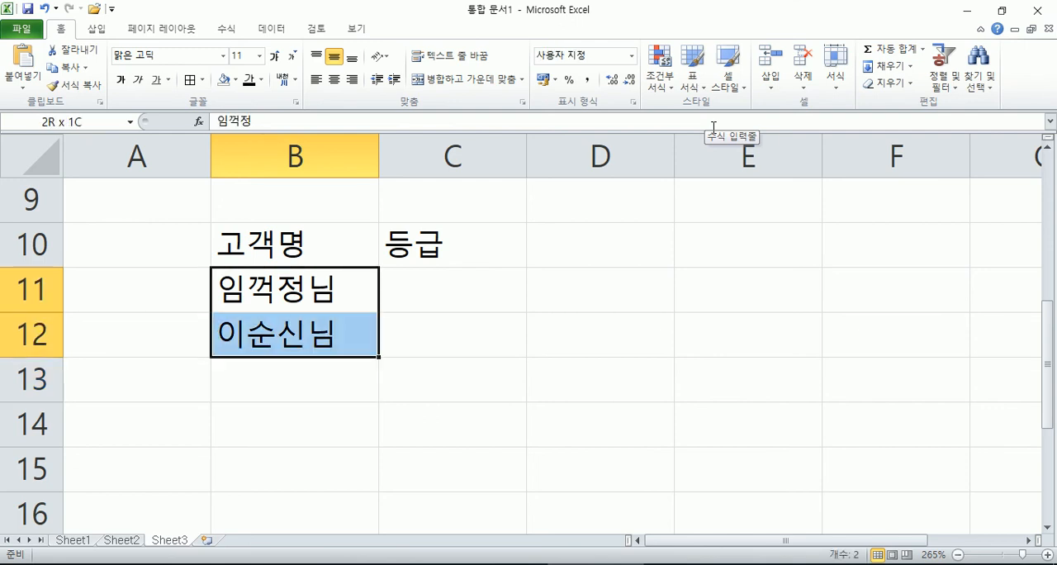
{"action": "key", "text": "ctrl+1"}
{"action": "key", "text": "Home"}
{"action": "type", "text": "멋진"}
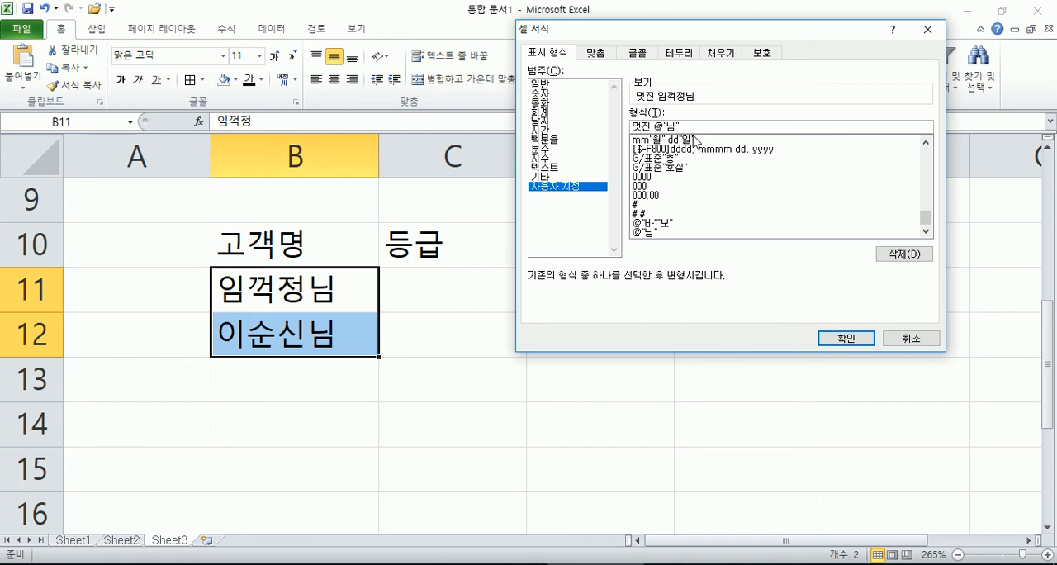
{"action": "key", "text": "Return"}
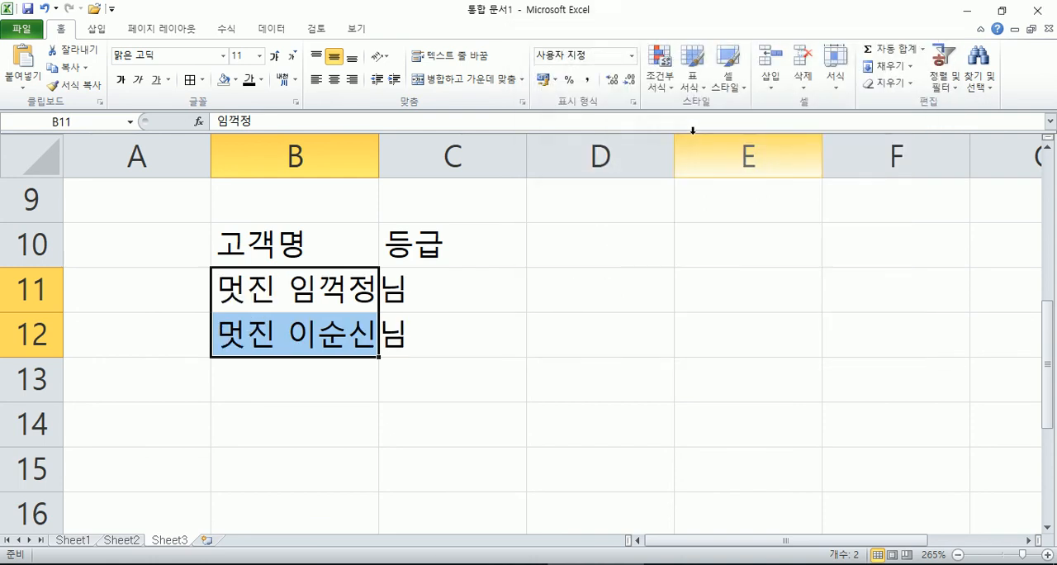
Step: Remove the 멋진 prefix from the custom format of B11:B12, keeping only @ followed by 님
{"action": "key", "text": "ctrl+1"}
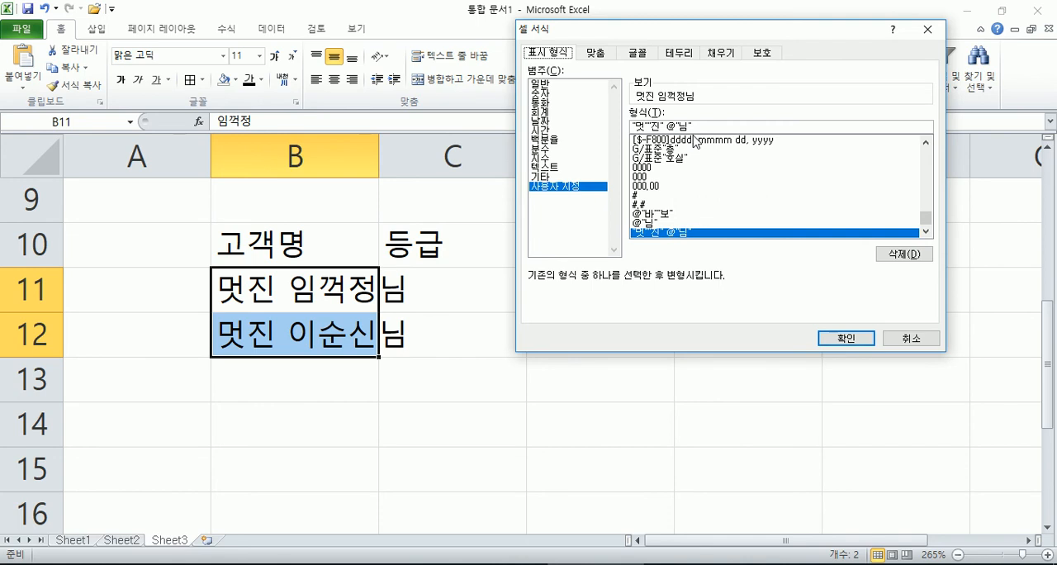
{"action": "left_click_drag", "start_coordinate": [670, 128], "coordinate": [600, 132]}
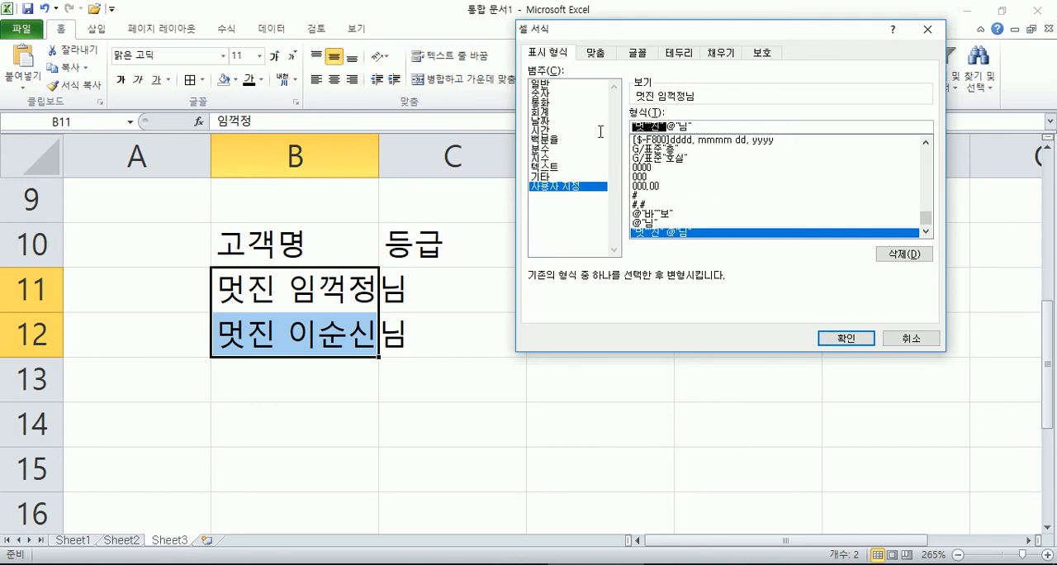
{"action": "key", "text": "BackSpace"}
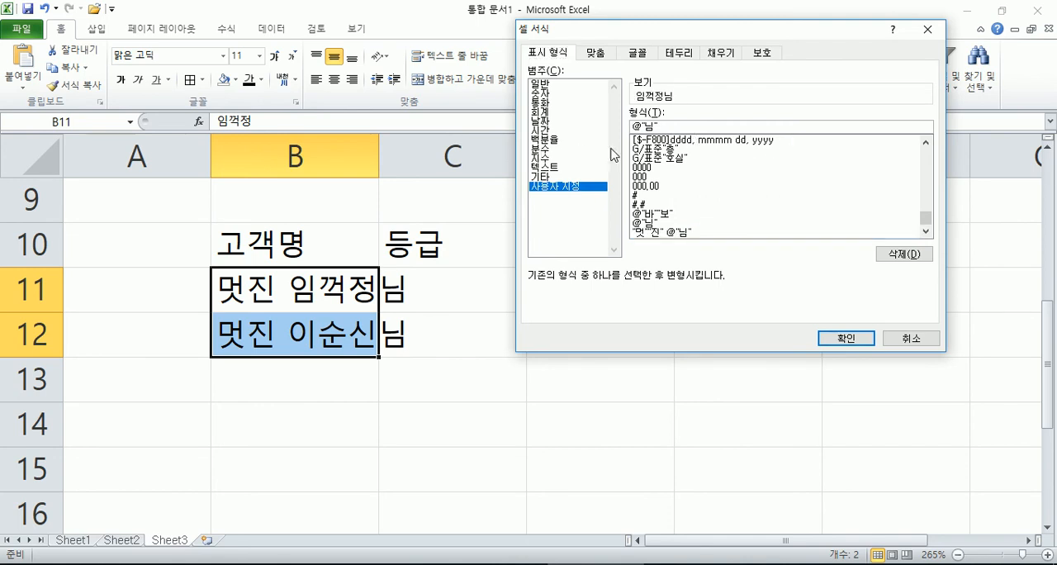
{"action": "key", "text": "Return"}
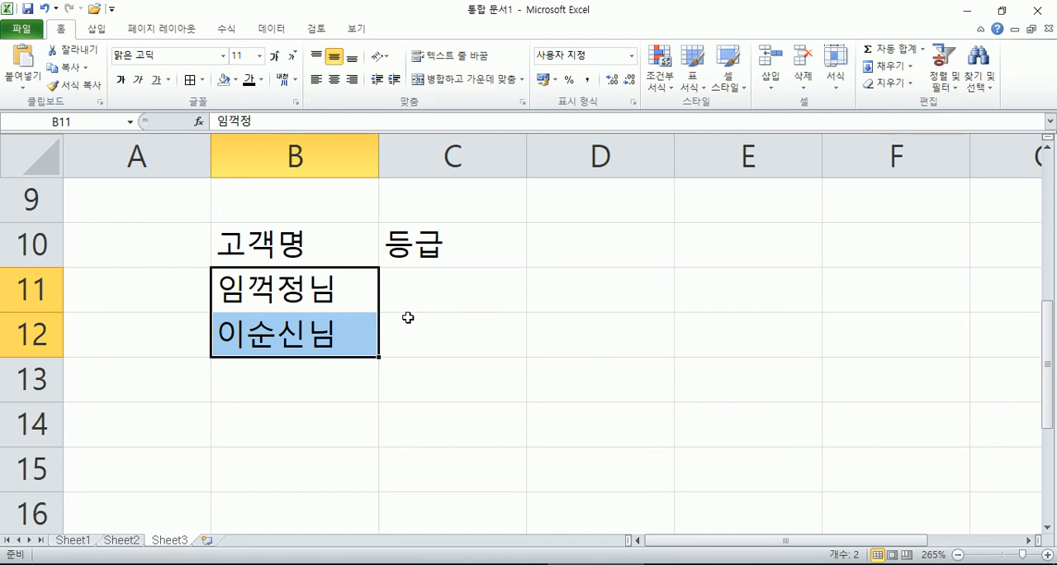
Step: On Sheet2, fill the product names in C5:C8 with the theme color 빨강, 강조 2, 60% 더 밝게
{"action": "left_click", "coordinate": [124, 540]}
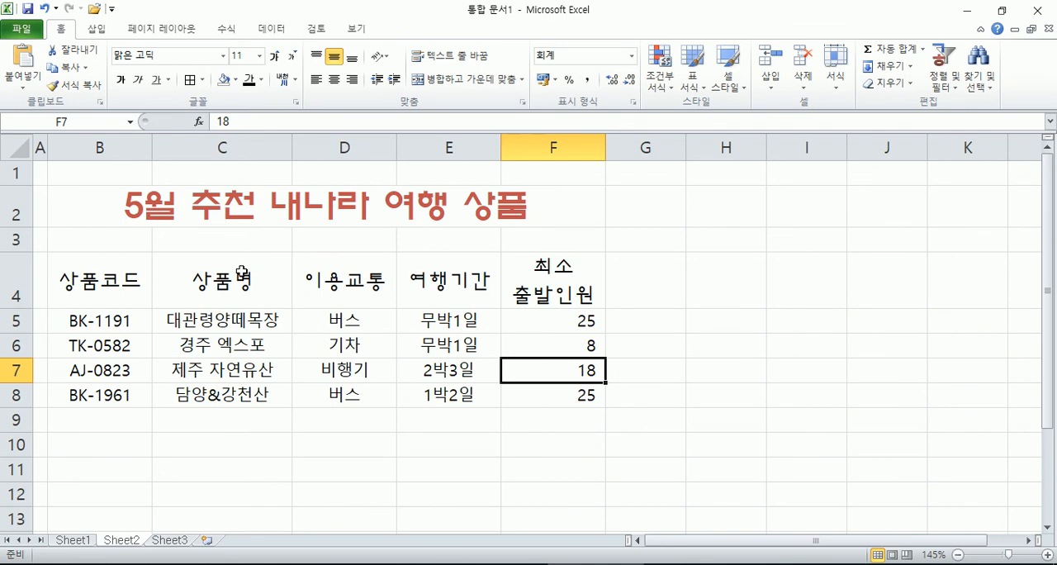
{"action": "left_click_drag", "start_coordinate": [222, 317], "coordinate": [222, 389]}
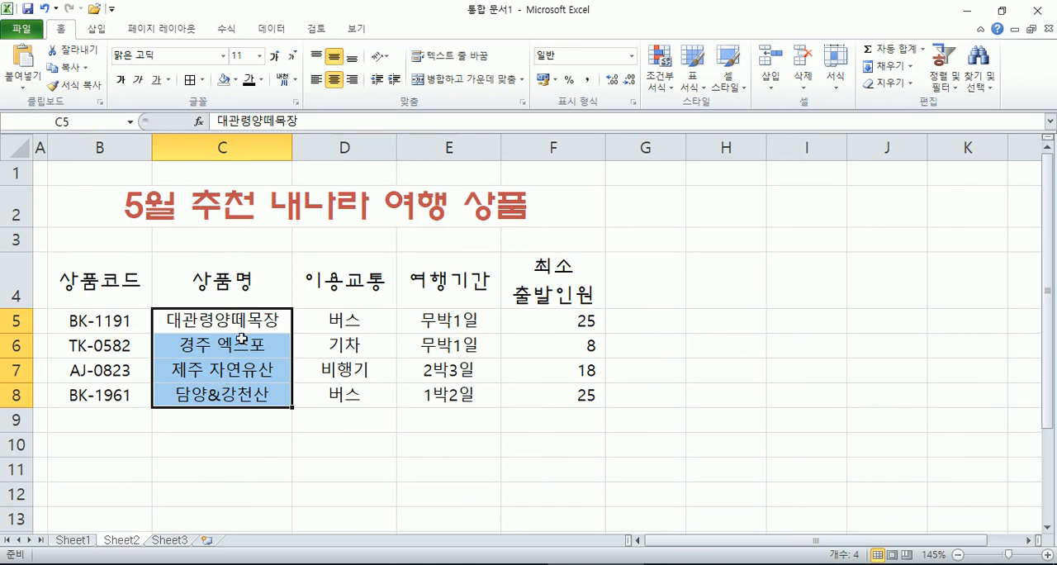
{"action": "left_click", "coordinate": [236, 80]}
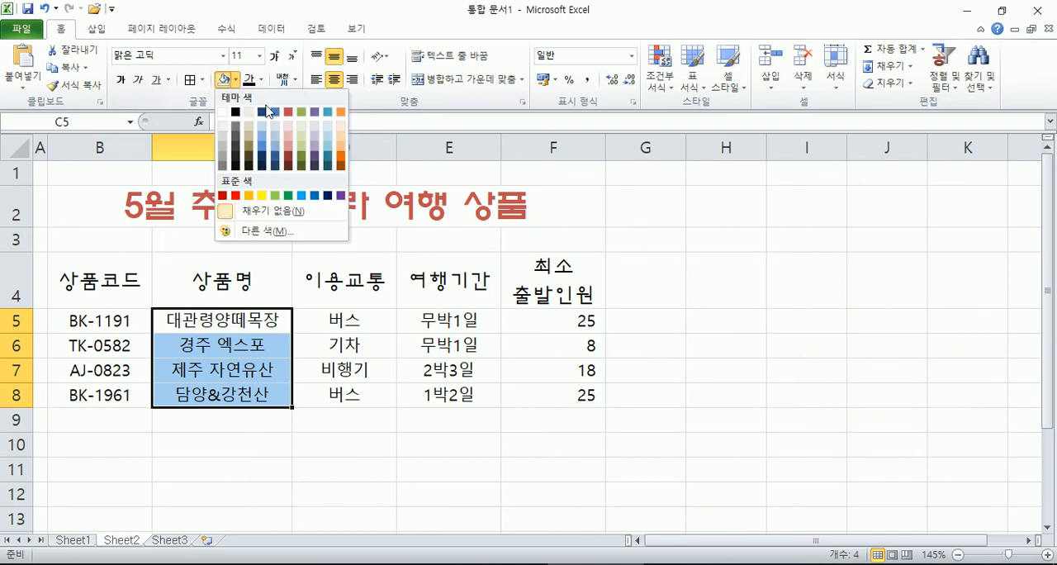
{"action": "left_click", "coordinate": [290, 145]}
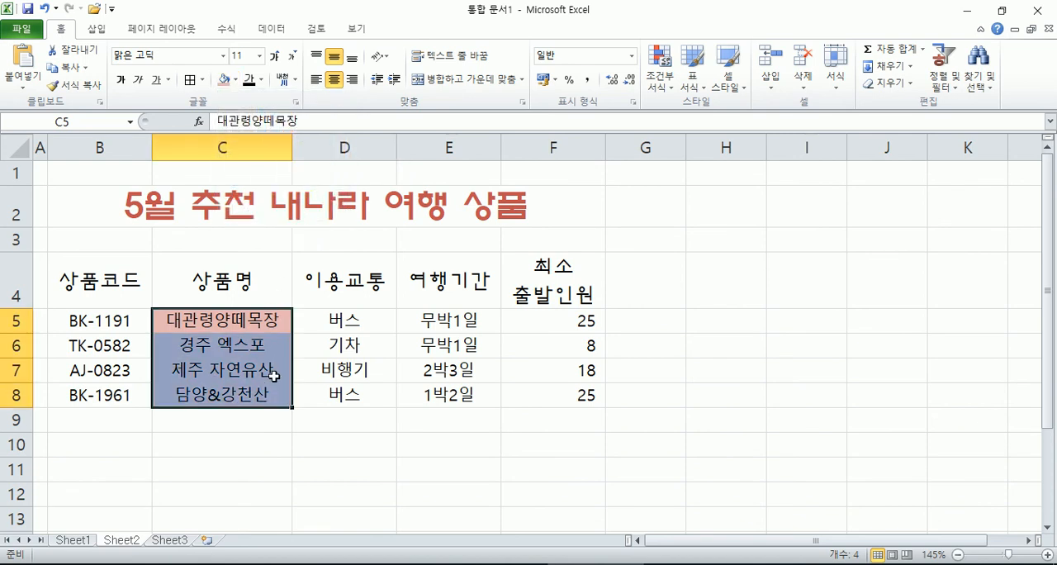
{"action": "left_click", "coordinate": [299, 396]}
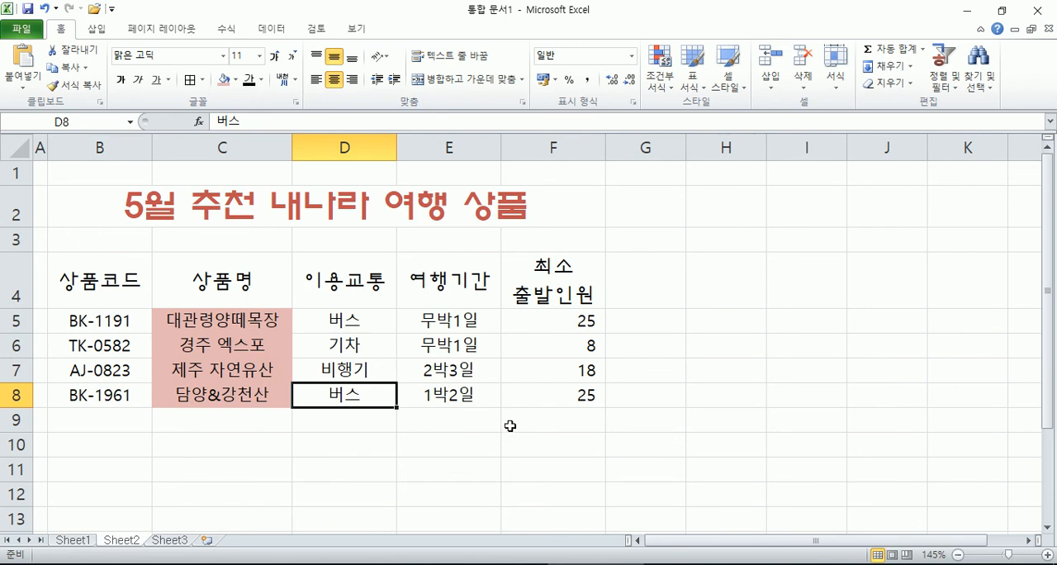
Step: Apply the custom number format G/표준명 to the minimum departure numbers in F5:F8
{"action": "left_click", "coordinate": [547, 320]}
{"action": "left_click_drag", "start_coordinate": [547, 320], "coordinate": [545, 391]}
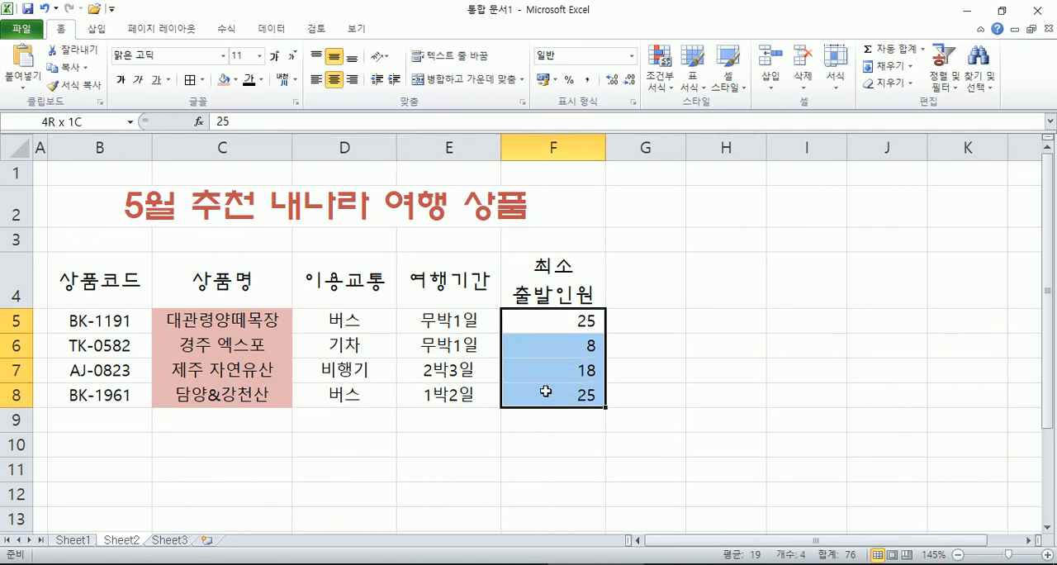
{"action": "left_click_drag", "start_coordinate": [546, 391], "coordinate": [546, 391]}
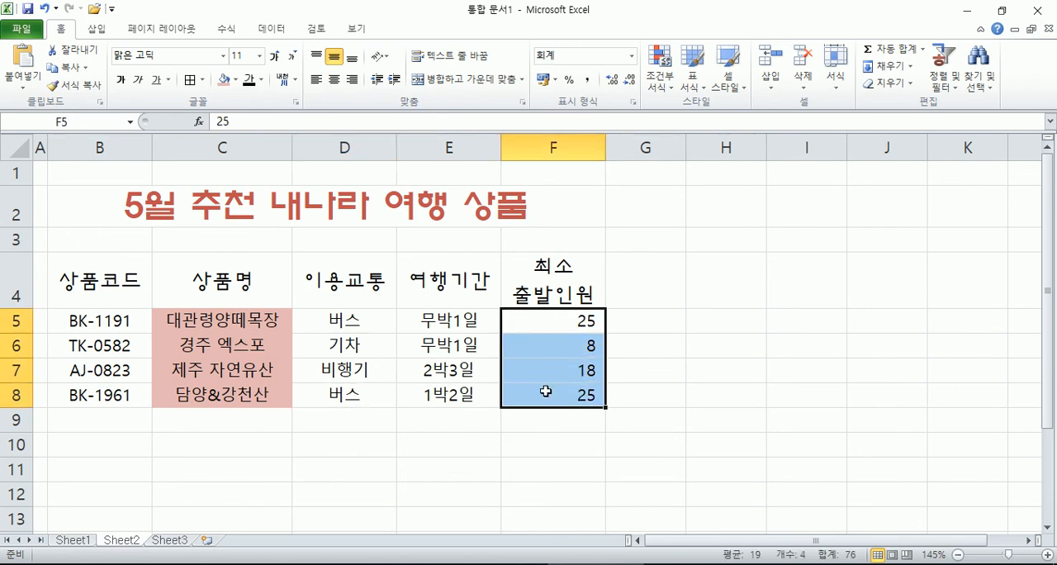
{"action": "key", "text": "ctrl+1"}
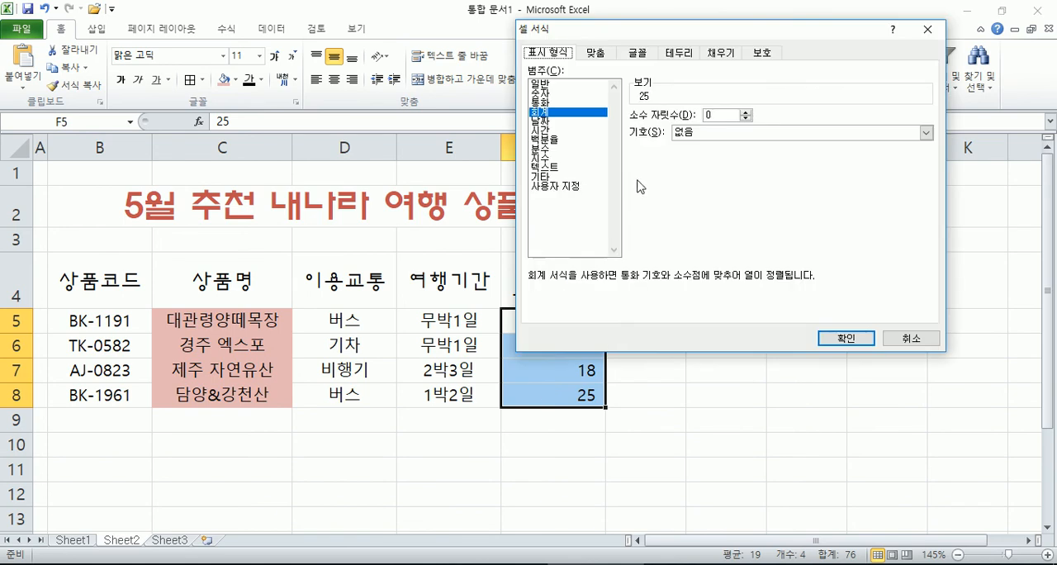
{"action": "left_click", "coordinate": [566, 186]}
{"action": "left_click", "coordinate": [656, 140]}
{"action": "left_click", "coordinate": [658, 125]}
{"action": "type", "text": "명"}
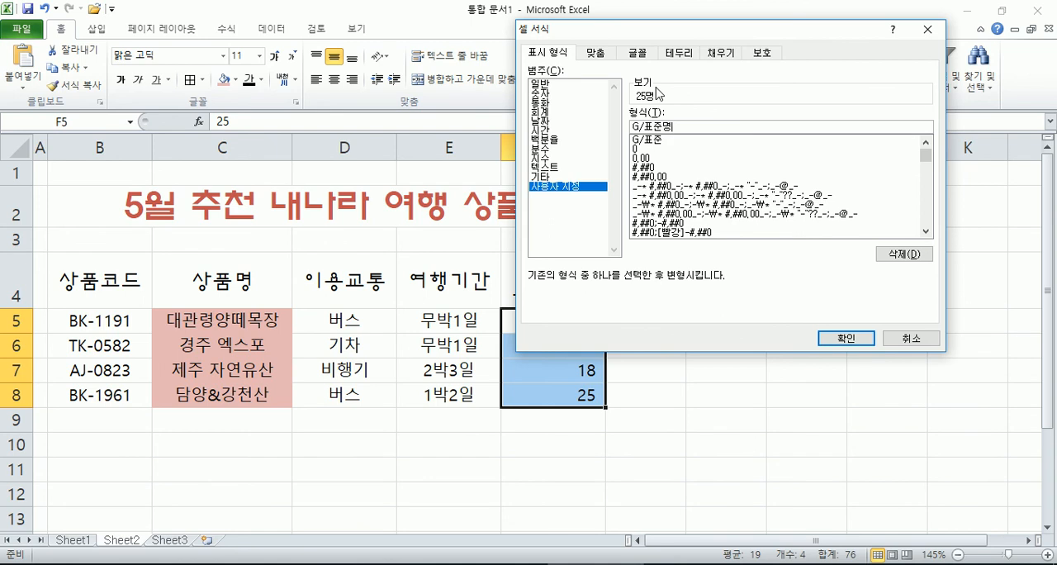
{"action": "key", "text": "Return"}
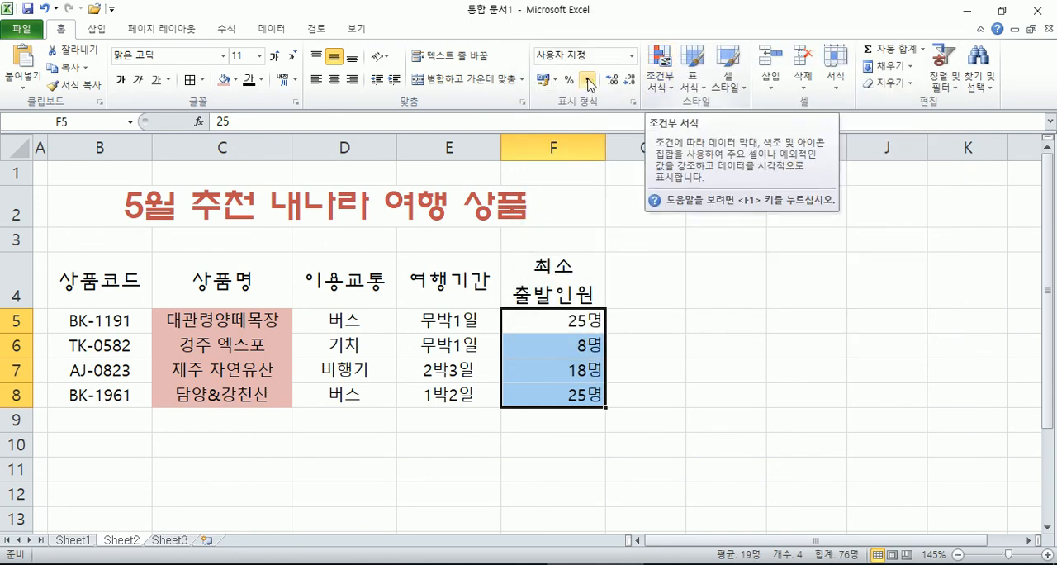
Step: Apply a double bottom border to the header row B4:F4 and to the last data row B8:F8
{"action": "left_click_drag", "start_coordinate": [135, 269], "coordinate": [543, 281]}
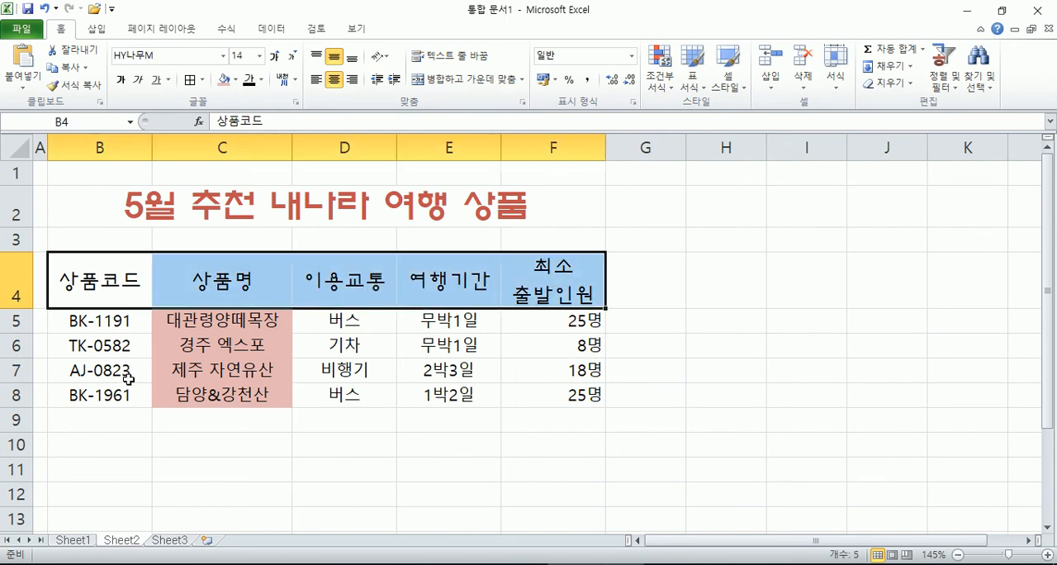
{"action": "left_click", "coordinate": [203, 80]}
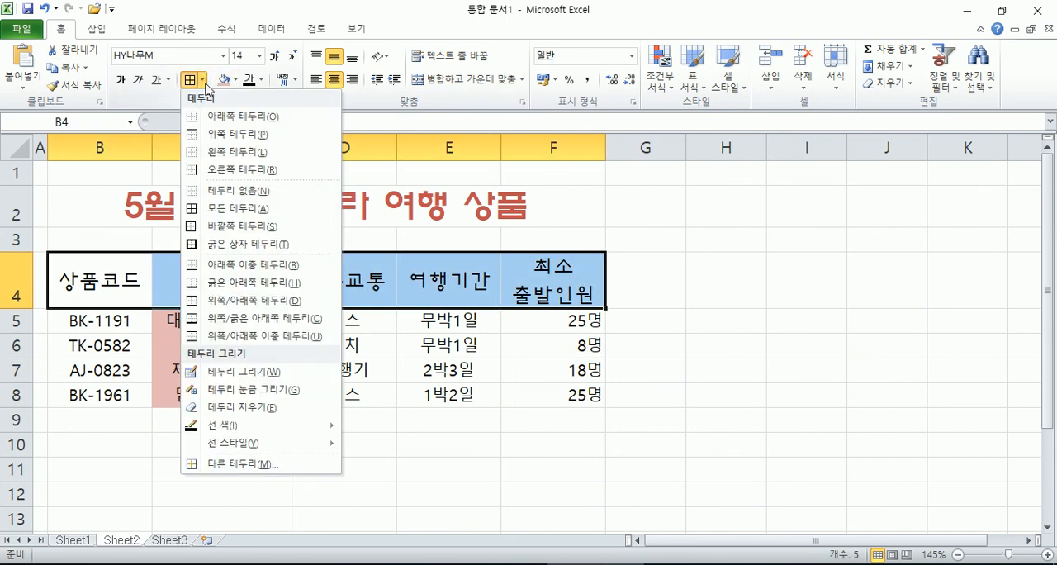
{"action": "left_click", "coordinate": [248, 264]}
{"action": "left_click_drag", "start_coordinate": [122, 395], "coordinate": [551, 397]}
{"action": "left_click", "coordinate": [196, 83]}
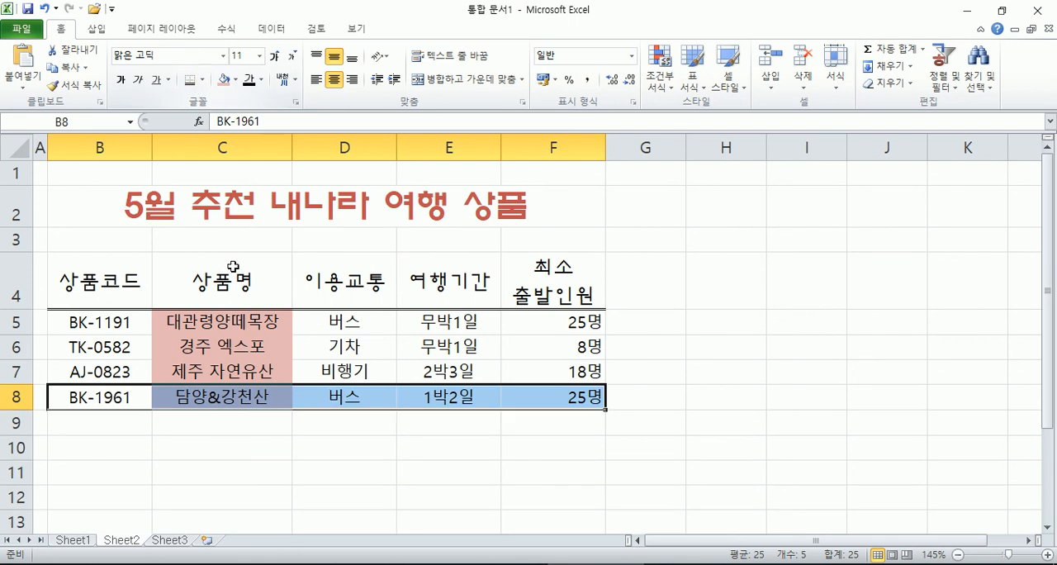
{"action": "left_click", "coordinate": [731, 305]}
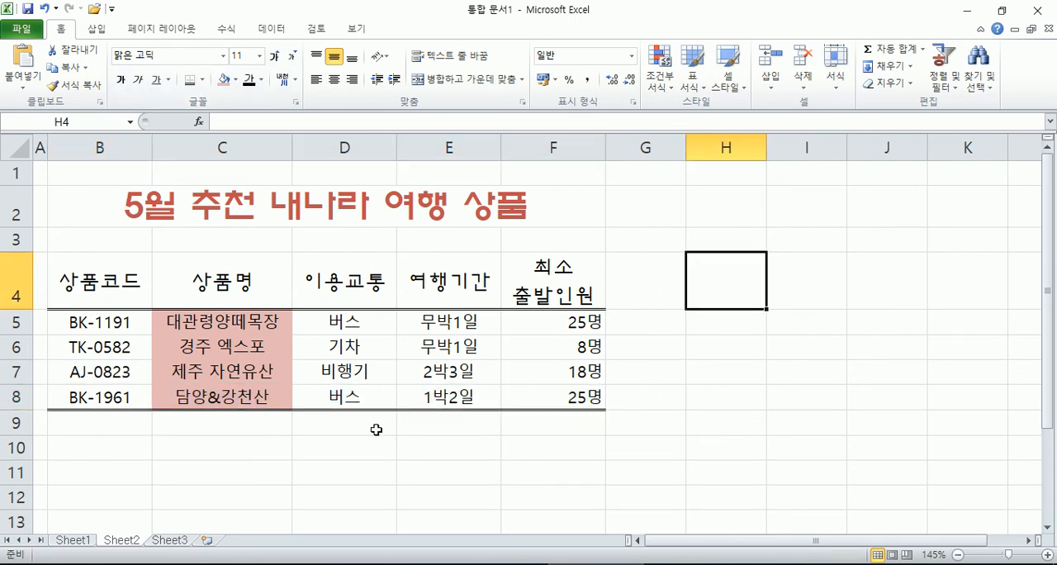
Step: Change the bottom border of the last data row B8:F8 to a thick bottom border
{"action": "left_click_drag", "start_coordinate": [81, 395], "coordinate": [525, 394]}
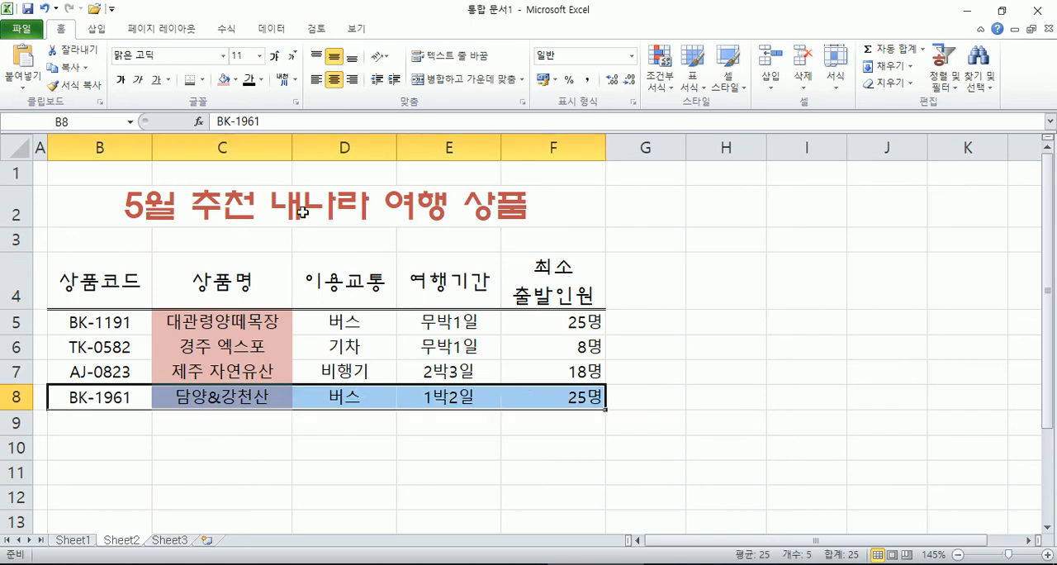
{"action": "left_click", "coordinate": [202, 79]}
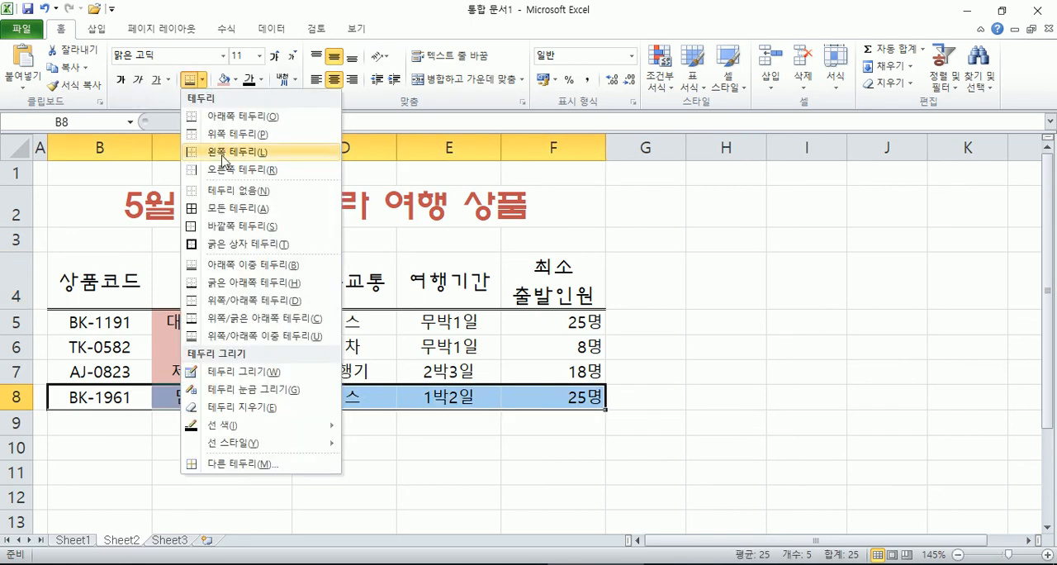
{"action": "left_click", "coordinate": [235, 283]}
{"action": "left_click", "coordinate": [427, 487]}
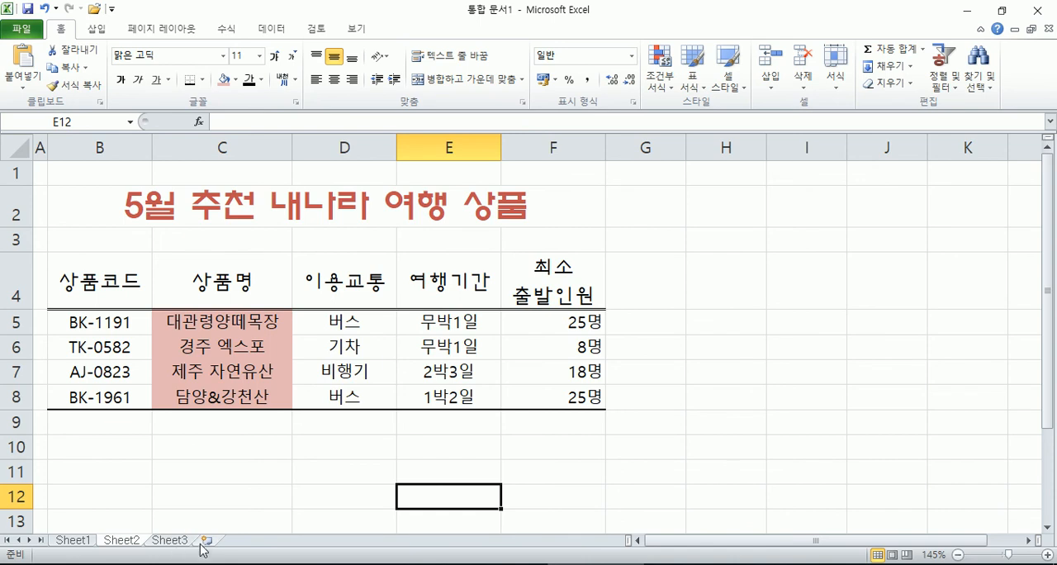
Step: Insert a new worksheet after Sheet3 and return to Sheet2 in a maximized window
{"action": "left_click", "coordinate": [1001, 10]}
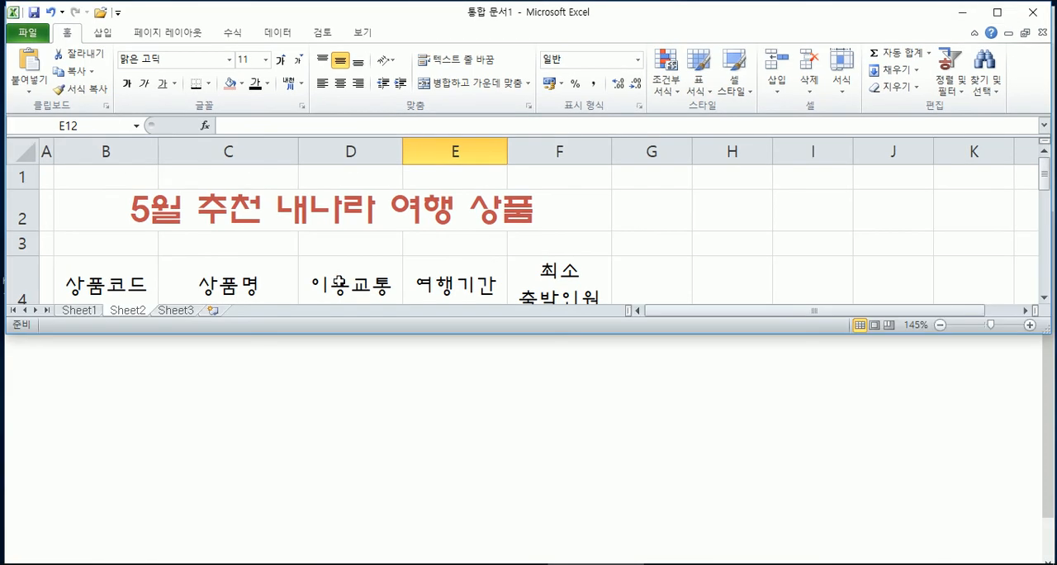
{"action": "left_click", "coordinate": [176, 310]}
{"action": "scroll", "coordinate": [256, 248], "scroll_direction": "down", "scroll_amount": 2}
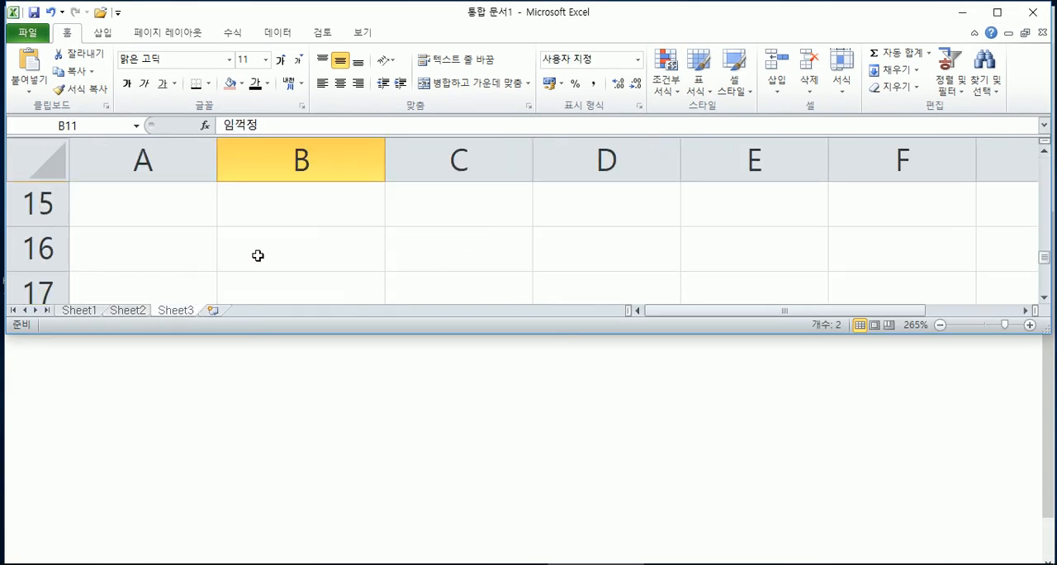
{"action": "left_click", "coordinate": [211, 311]}
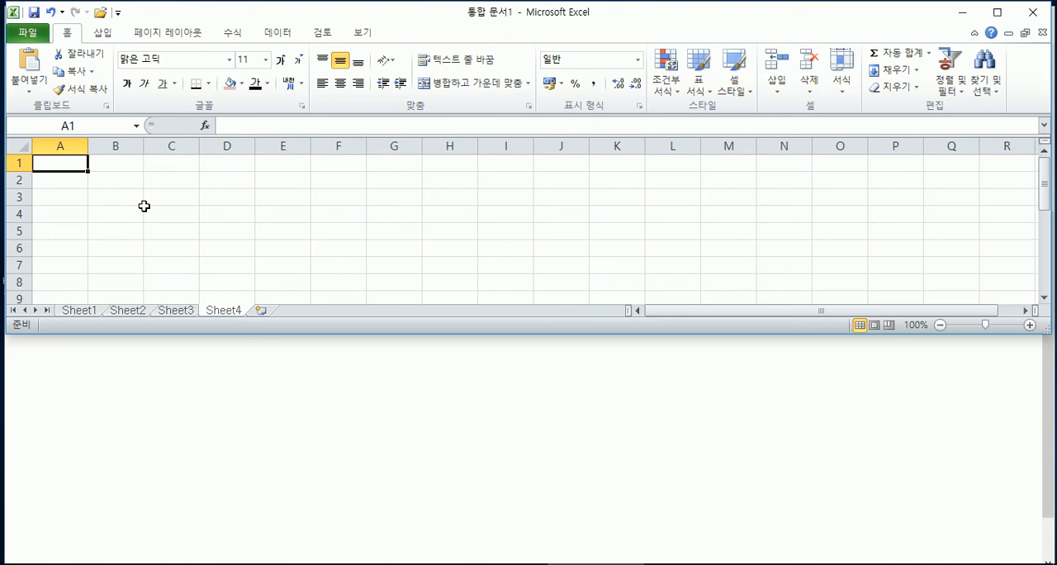
{"action": "left_click", "coordinate": [130, 310]}
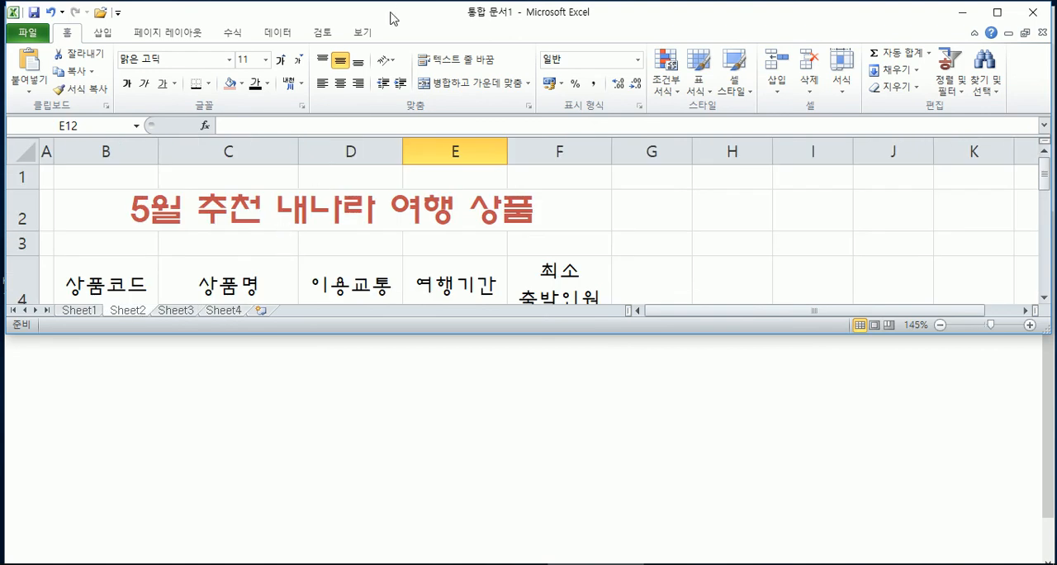
{"action": "double_click", "coordinate": [390, 16]}
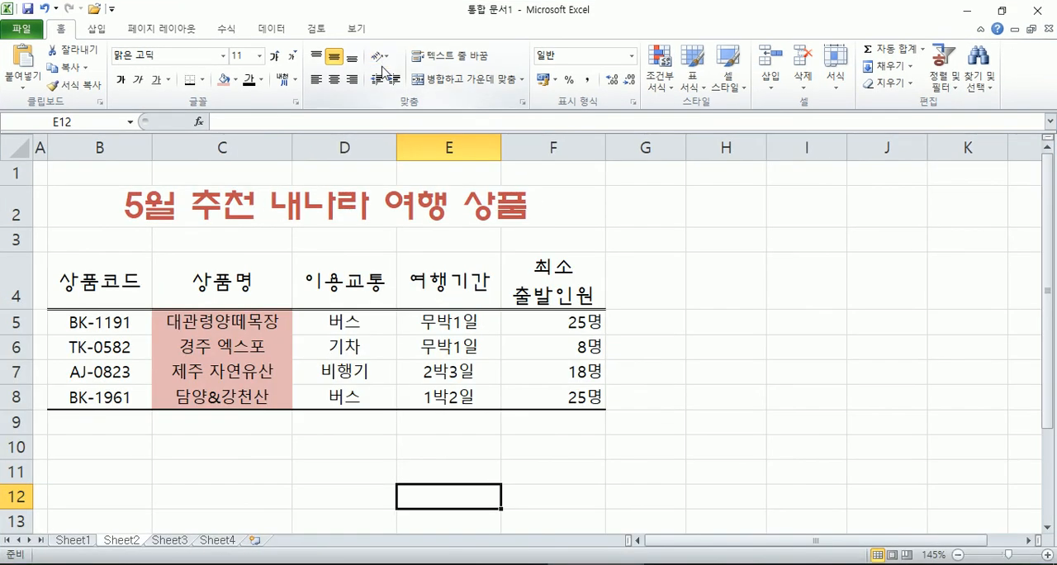
Step: Enter the title 홈쇼핑 베스트상품 판매현황 in cell B2 of Sheet4
{"action": "type", "text": "홈쇼핑"}
{"action": "type", "text": " 베스트상품 ㅍ판매현황"}
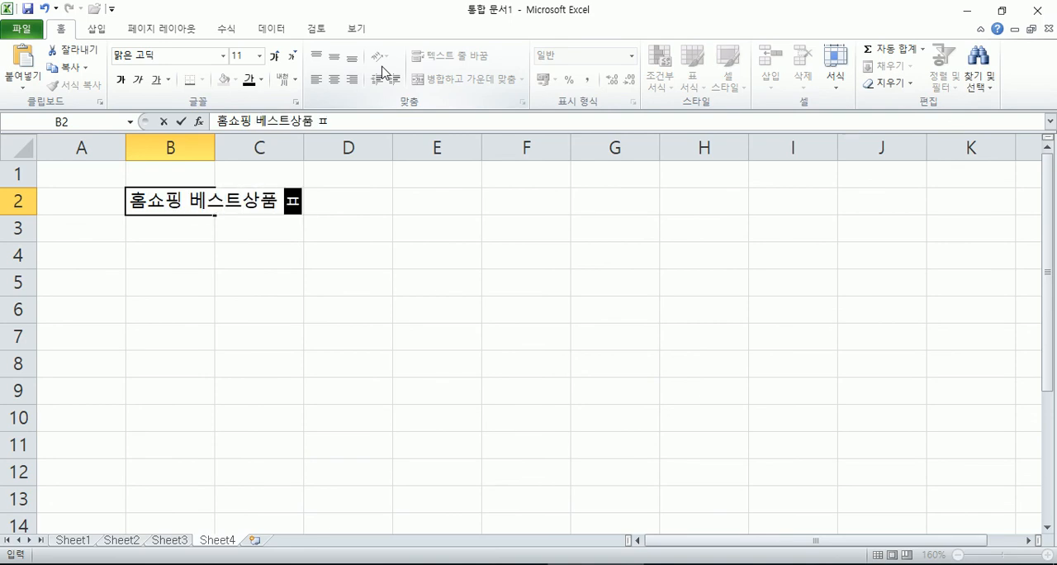
{"action": "key", "text": "Return"}
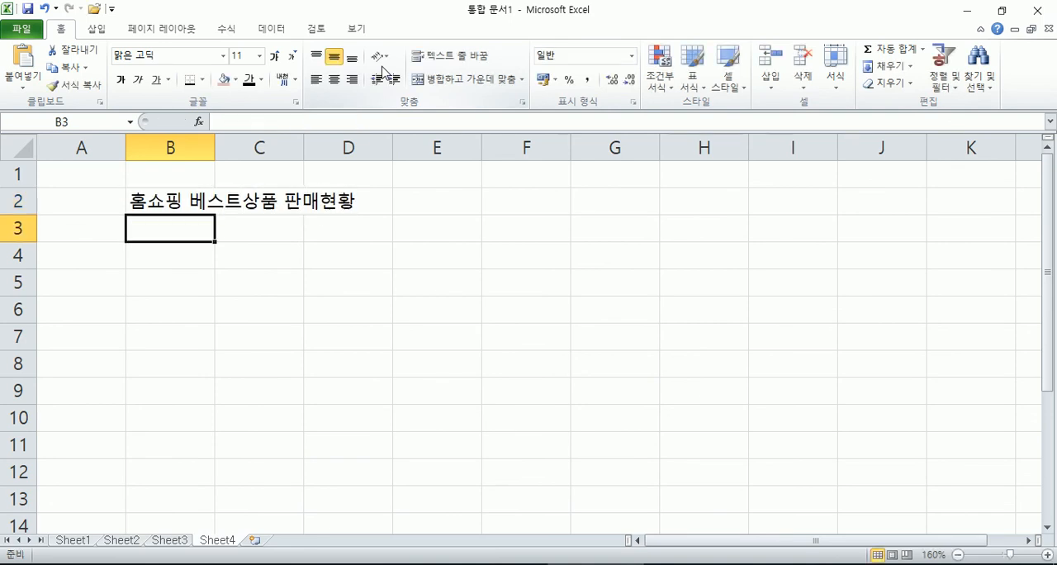
Step: Enter the headers 상품명, 분류 and 쇼핑가 with (단위:원) on a second line in B4:D4
{"action": "key", "text": "Return"}
{"action": "type", "text": "상푸"}
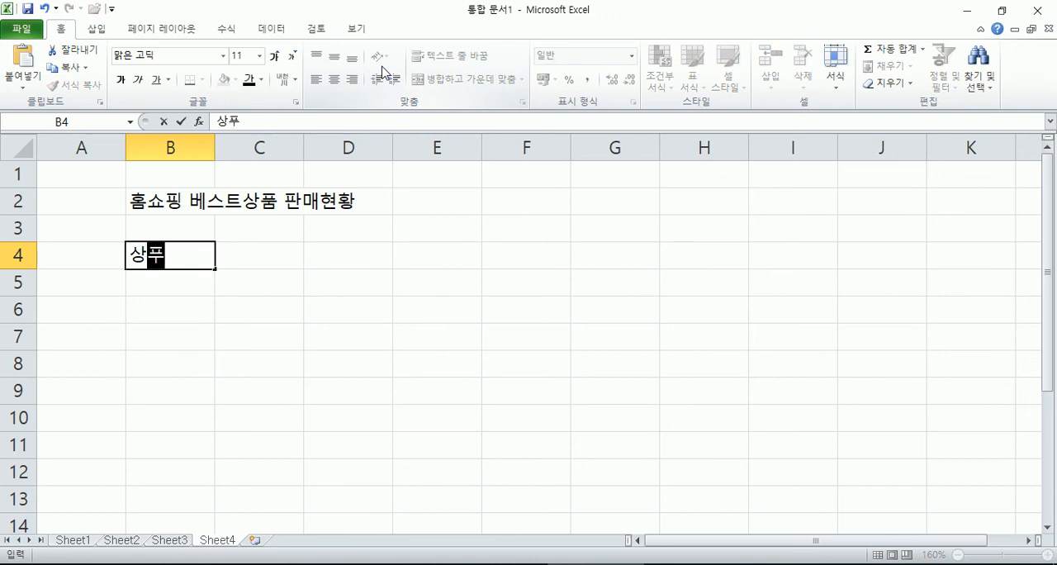
{"action": "type", "text": "품명"}
{"action": "key", "text": "BackSpace"}
{"action": "type", "text": "분류"}
{"action": "key", "text": "Tab"}
{"action": "type", "text": "쇼핑가"}
{"action": "key", "text": "alt+Return"}
{"action": "type", "text": "(단우:원)"}
{"action": "key", "text": "Tab"}
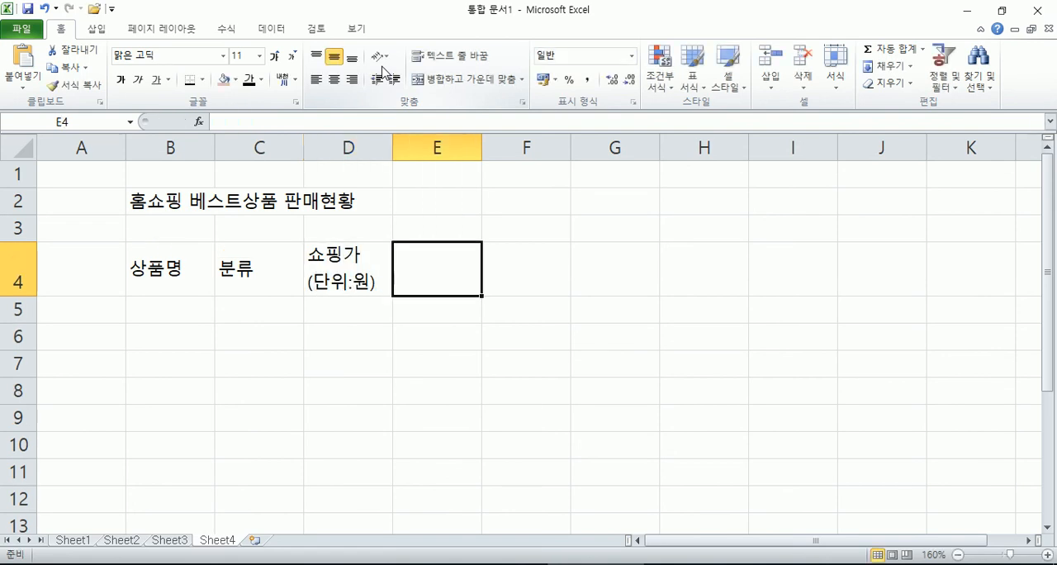
Step: Enter the headers 주문량 in E4 and 구분 in F4
{"action": "type", "text": "부무"}
{"action": "key", "text": "BackSpace"}
{"action": "key", "text": "BackSpace"}
{"action": "type", "text": "주문량"}
{"action": "key", "text": "Tab"}
{"action": "type", "text": "구분"}
{"action": "key", "text": "Return"}
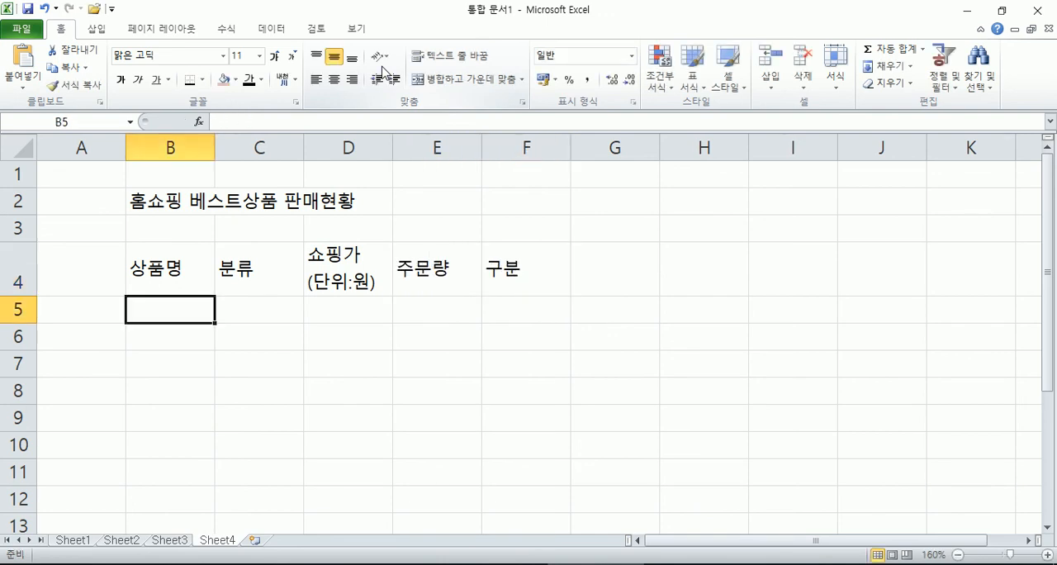
Step: Select B5:F9 and enter the product names 버블 세탁기, 핸드로션 and 러블리 원피스 in B5:B7
{"action": "key", "text": "shift+Down"}
{"action": "key", "text": "shift+Down"}
{"action": "key", "text": "shift+Down"}
{"action": "key", "text": "shift+Down"}
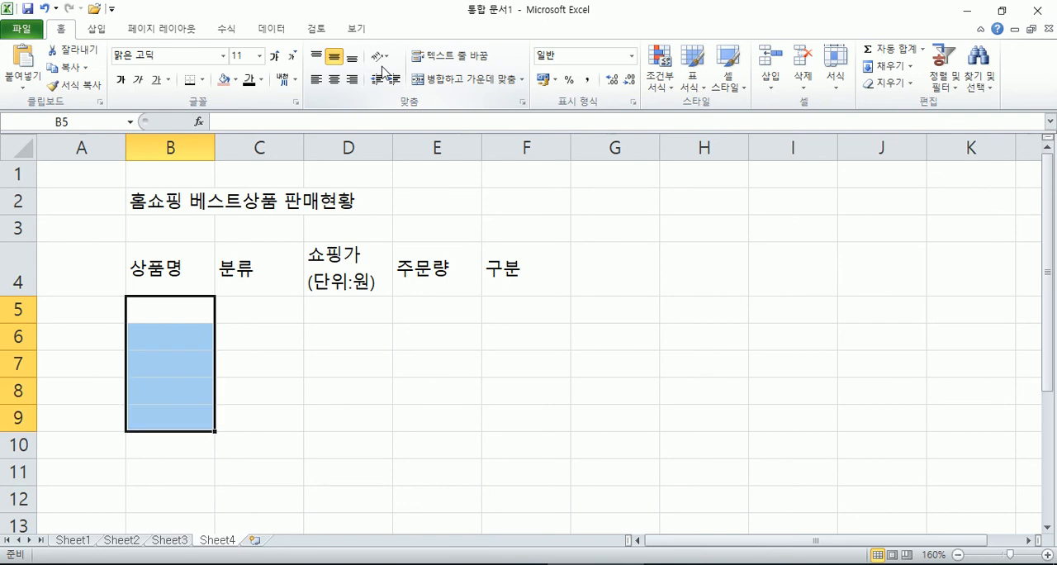
{"action": "key", "text": "shift+Right"}
{"action": "key", "text": "shift+Right"}
{"action": "key", "text": "shift+Right"}
{"action": "key", "text": "shift+Right"}
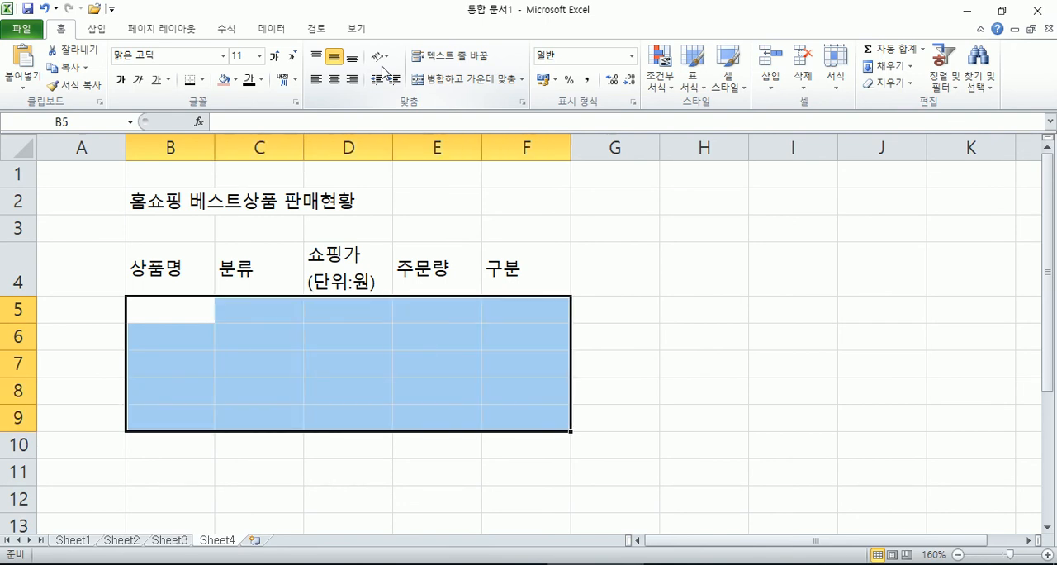
{"action": "type", "text": "버블 세탁기"}
{"action": "key", "text": "Return"}
{"action": "type", "text": "핸드로"}
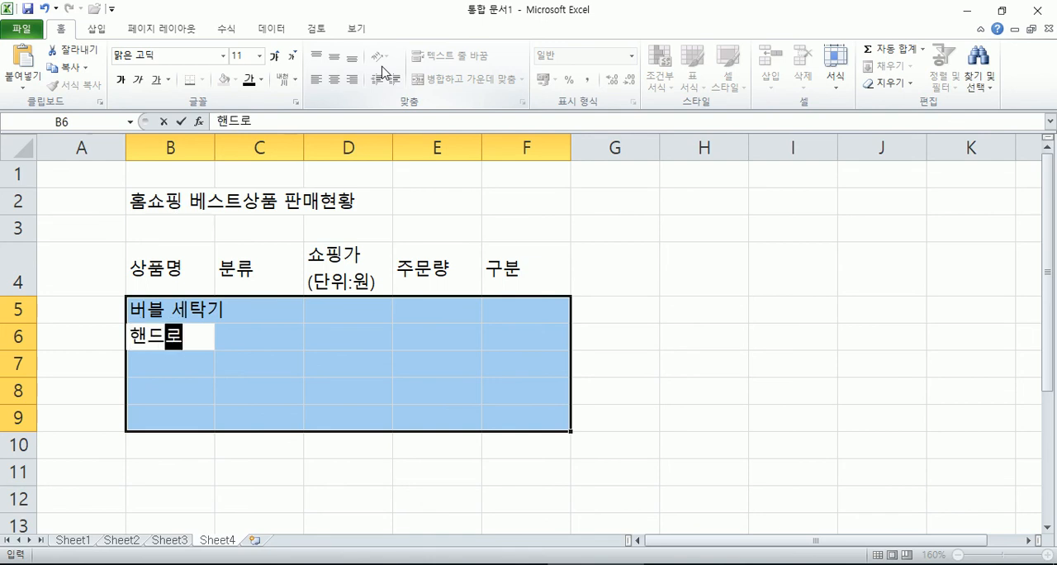
{"action": "type", "text": "션"}
{"action": "key", "text": "Return"}
{"action": "type", "text": "러블리 원피스"}
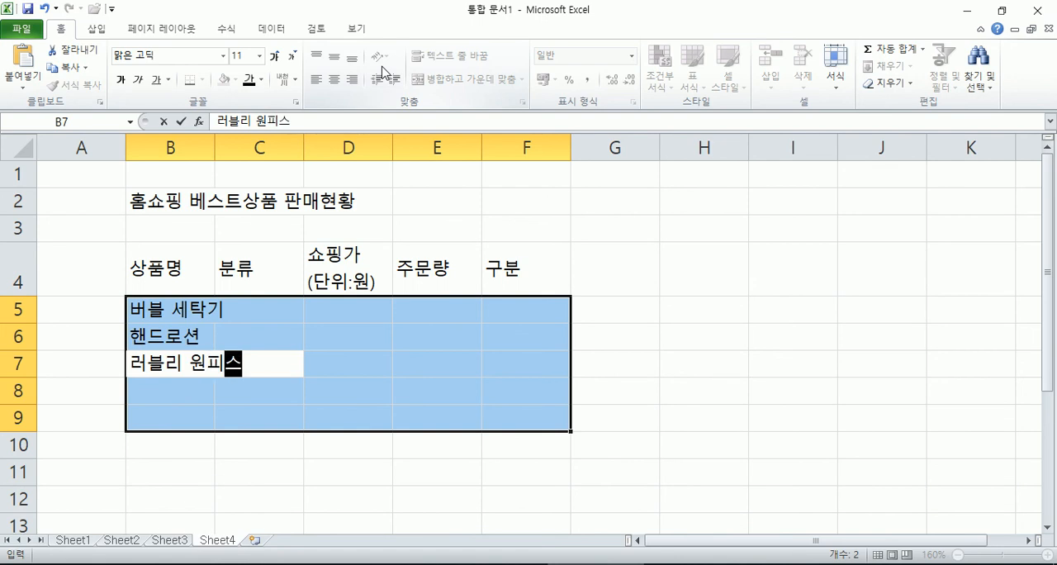
{"action": "key", "text": "Return"}
Step: Enter the product names 싹싹 청소기 in B8 and 고운 한복 in B9
{"action": "type", "text": "쌋씩"}
{"action": "key", "text": "BackSpace"}
{"action": "key", "text": "BackSpace"}
{"action": "key", "text": "BackSpace"}
{"action": "key", "text": "BackSpace"}
{"action": "type", "text": "싹ㅆㅏㄹ 청소기"}
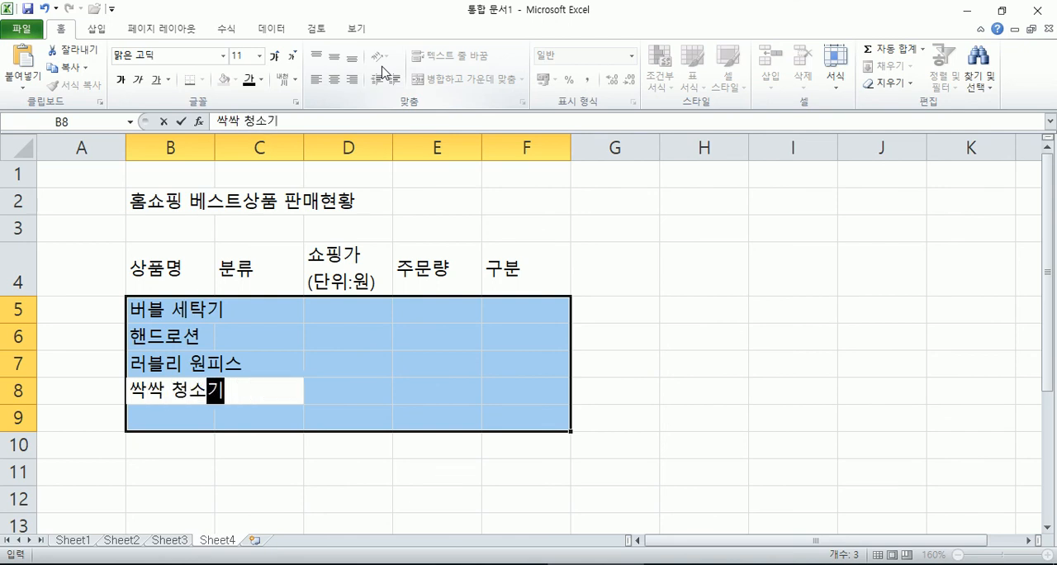
{"action": "key", "text": "Return"}
{"action": "type", "text": "고운 한복"}
{"action": "key", "text": "Return"}
Step: Enter the categories 생화가전, 화장품, 의류, 생화가전 and 의류 in C5:C9
{"action": "type", "text": "생화가전"}
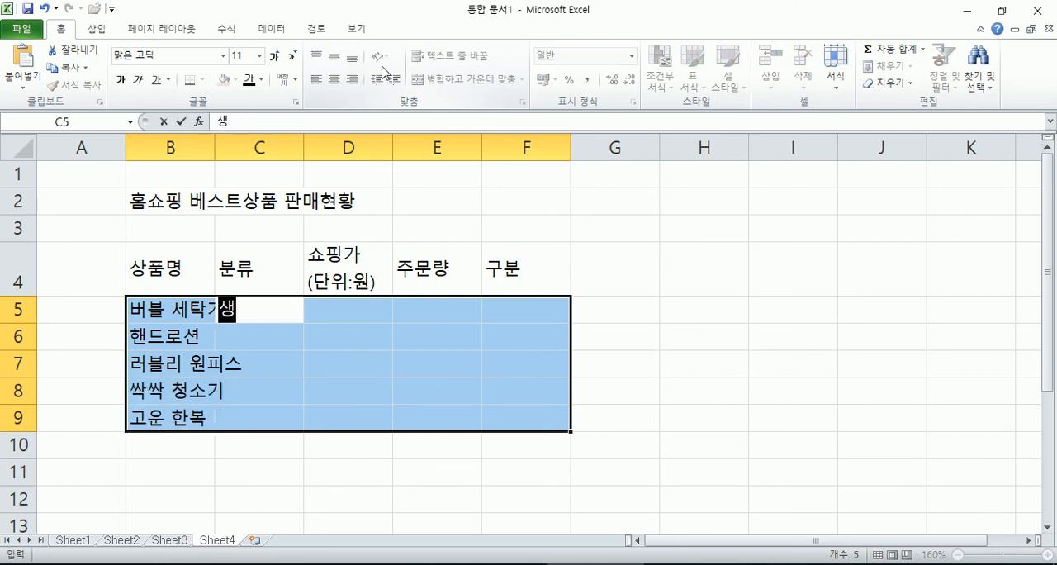
{"action": "key", "text": "Return"}
{"action": "type", "text": "화장품"}
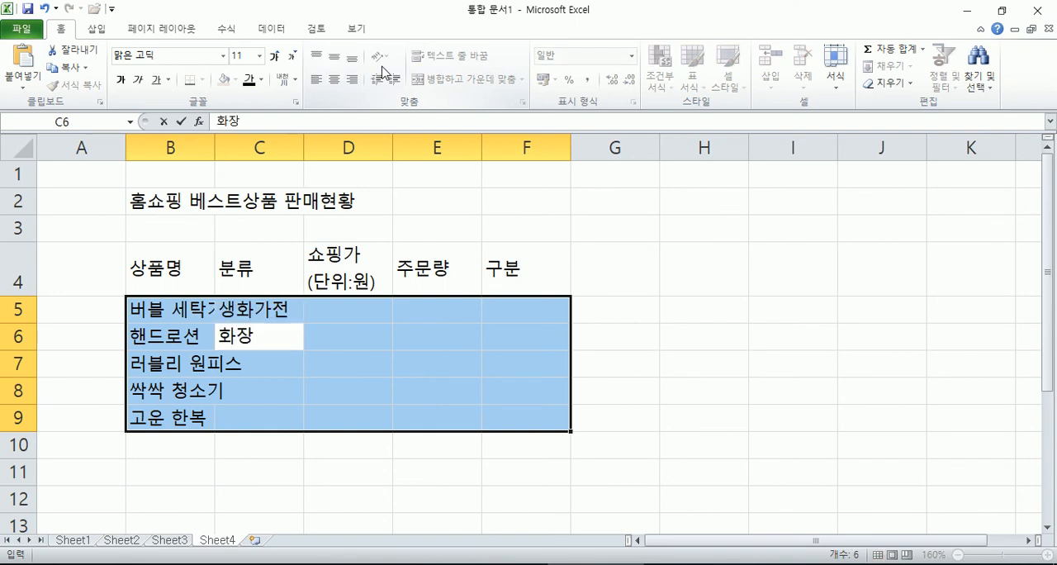
{"action": "key", "text": "Return"}
{"action": "type", "text": "의류"}
{"action": "key", "text": "Return"}
{"action": "type", "text": "ㅅ생화가전"}
{"action": "key", "text": "Return"}
{"action": "type", "text": "의"}
Step: Correct the misspelled category in C5 and C8 to 생활가전
{"action": "key", "text": "shift+Return"}
{"action": "key", "text": "shift+Return"}
{"action": "key", "text": "shift+Return"}
{"action": "key", "text": "shift+Return"}
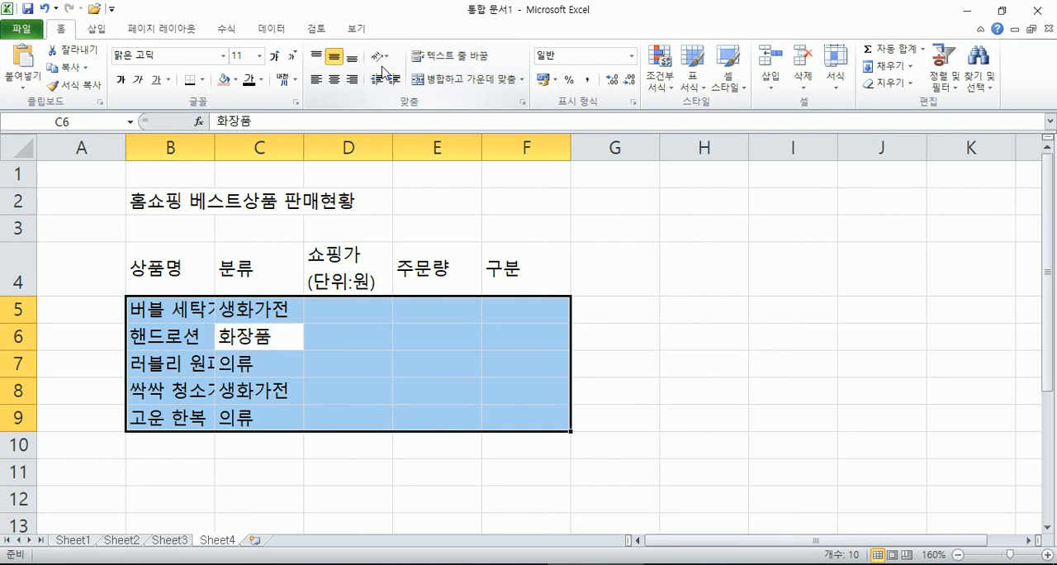
{"action": "type", "text": "생활가"}
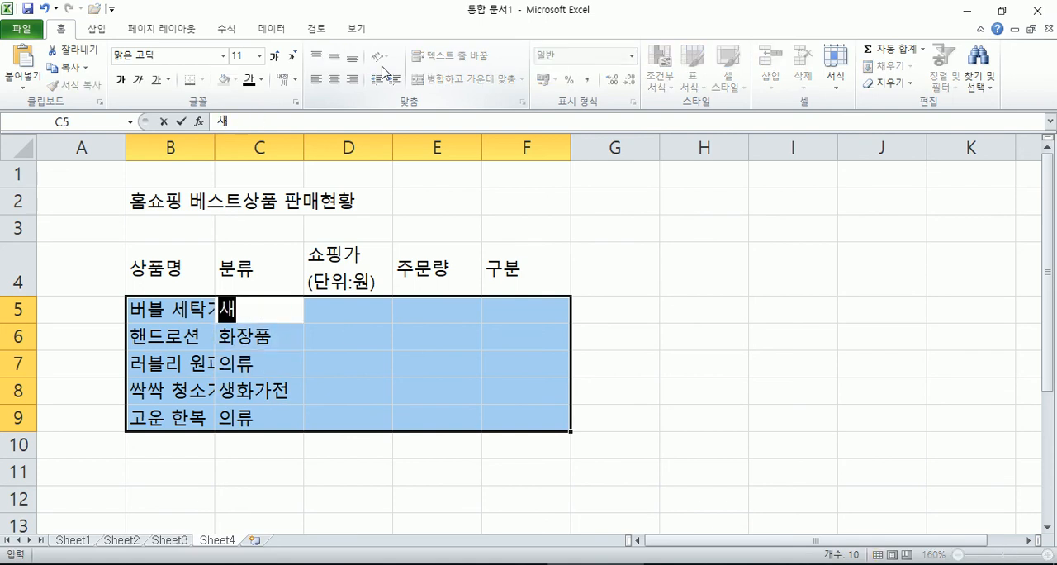
{"action": "type", "text": "전"}
{"action": "key", "text": "Return"}
{"action": "key", "text": "Return"}
{"action": "key", "text": "Return"}
{"action": "type", "text": "생활가전"}
{"action": "key", "text": "Return"}
{"action": "key", "text": "Return"}
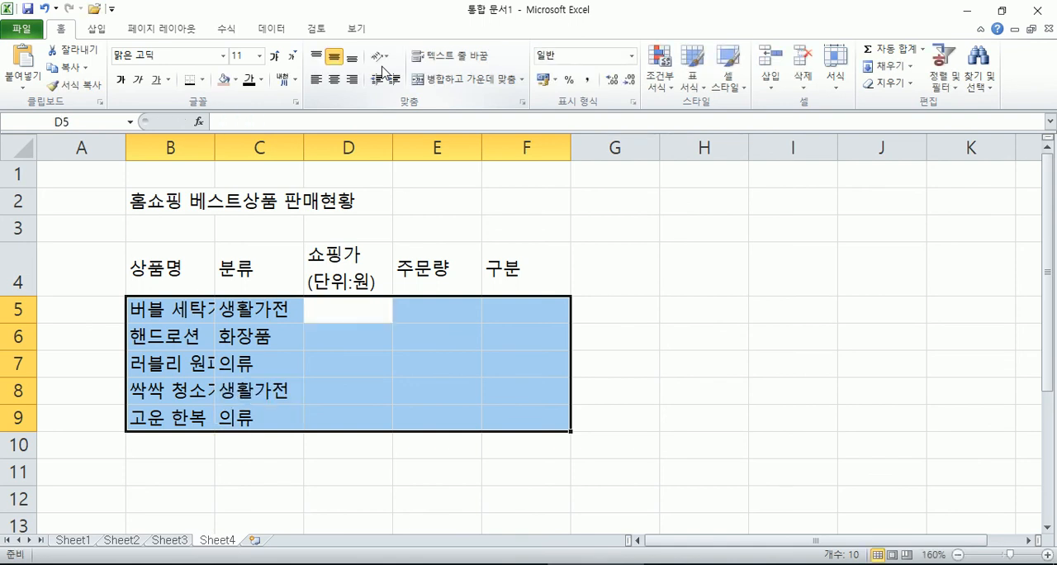
Step: Enter the shopping prices 6080000, 34100, 82700, 129000 and 114400 in D5:D9
{"action": "type", "text": "6080"}
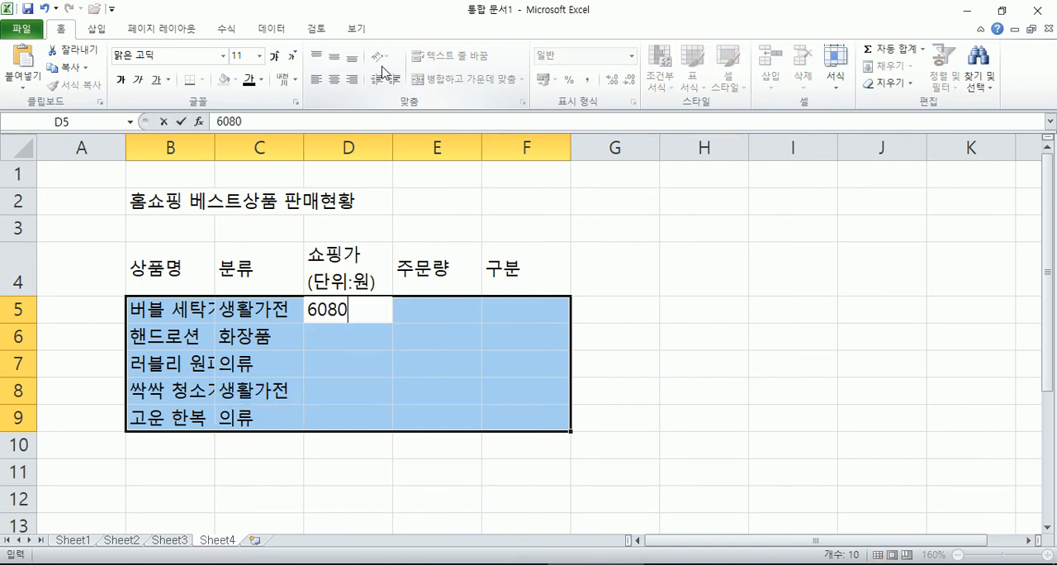
{"action": "type", "text": "000"}
{"action": "key", "text": "Return"}
{"action": "type", "text": "34100"}
{"action": "key", "text": "Return"}
{"action": "type", "text": "82700"}
{"action": "key", "text": "Return"}
{"action": "type", "text": "129000"}
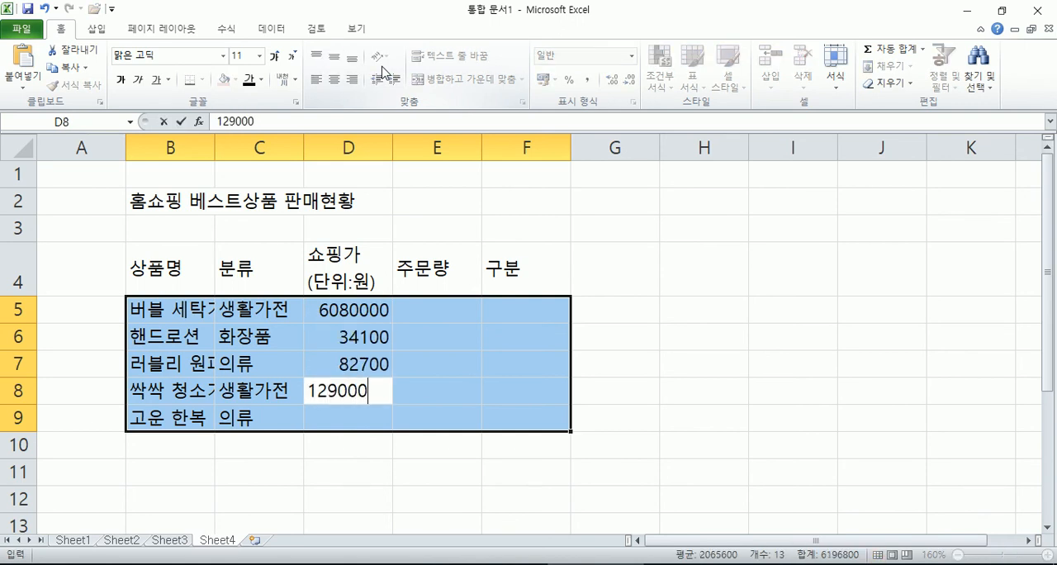
{"action": "key", "text": "Return"}
{"action": "type", "text": "114400"}
{"action": "key", "text": "Return"}
Step: Enter the order quantities 195, 357, 125, 312 and 83 in E5:E9
{"action": "type", "text": "195"}
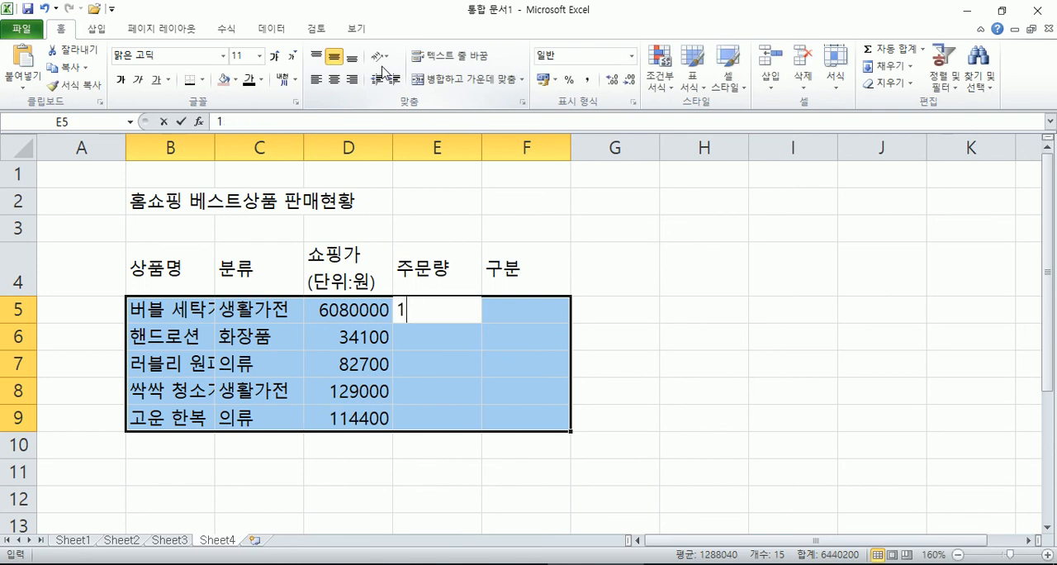
{"action": "key", "text": "Return"}
{"action": "type", "text": "357"}
{"action": "key", "text": "Return"}
{"action": "type", "text": "125"}
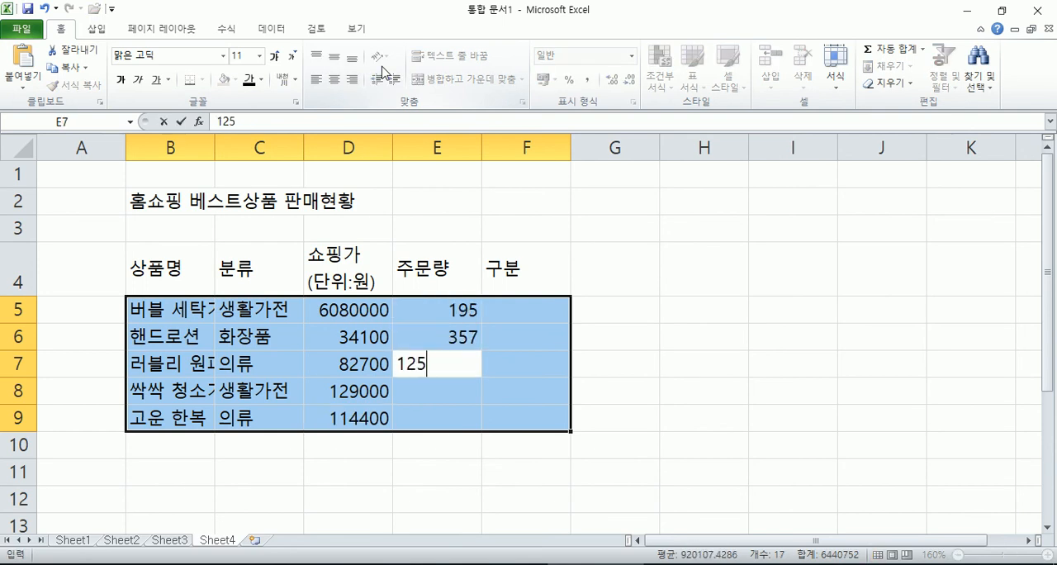
{"action": "key", "text": "Return"}
{"action": "type", "text": "312"}
{"action": "key", "text": "Return"}
{"action": "type", "text": "83"}
{"action": "key", "text": "Return"}
Step: Fill the 구분 column with 개박 in F5, 인기 in F6 and F7, and 대 in F8
{"action": "type", "text": "개박"}
{"action": "key", "text": "Return"}
{"action": "type", "text": "인ㄱ"}
{"action": "key", "text": "Return"}
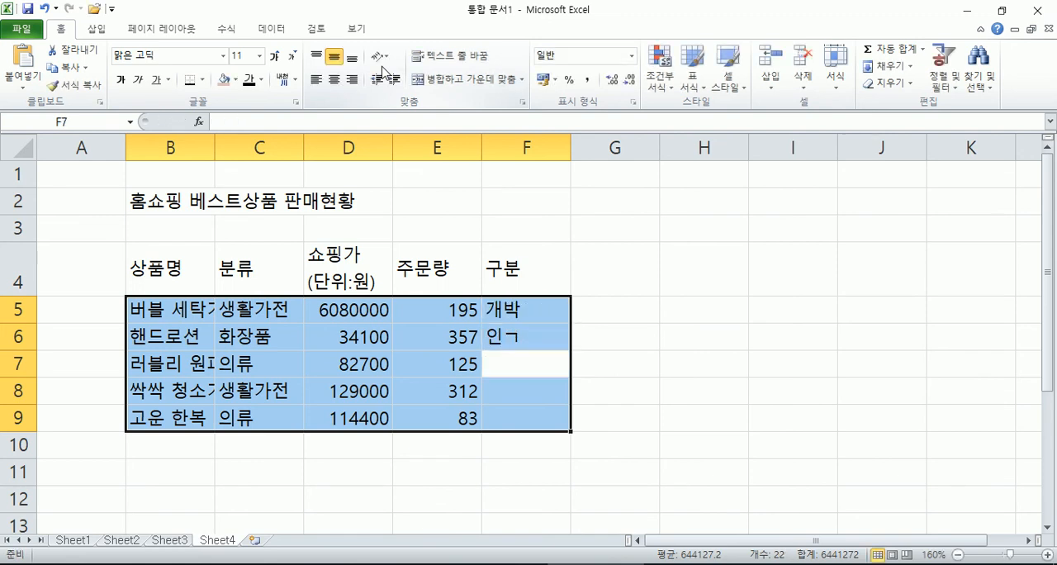
{"action": "key", "text": "Up"}
{"action": "type", "text": "인기"}
{"action": "key", "text": "Return"}
{"action": "type", "text": "인기"}
{"action": "key", "text": "Return"}
{"action": "type", "text": "대"}
{"action": "key", "text": "Return"}
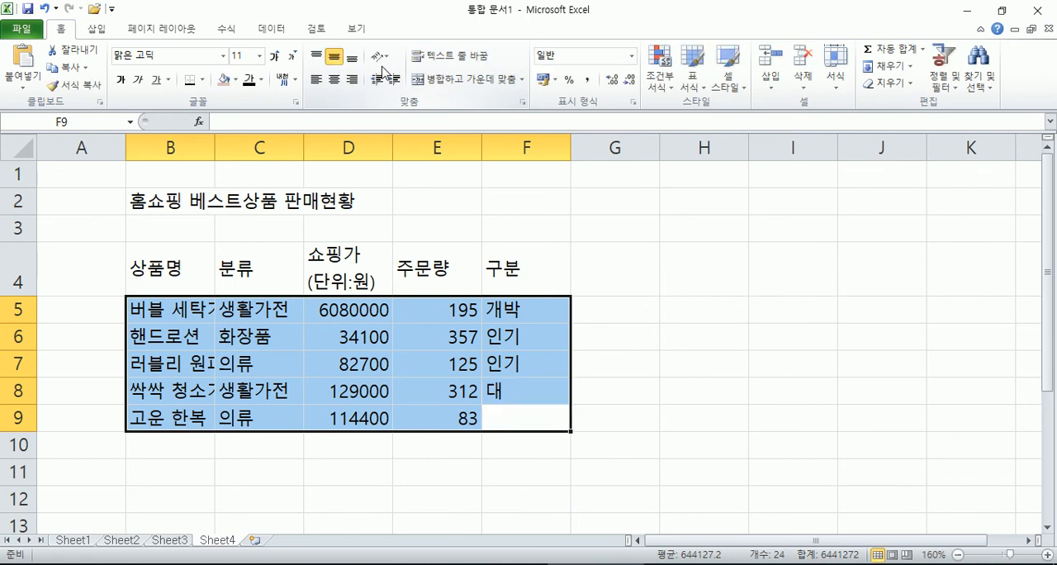
Step: Correct F5 and F8 to 대박 and enter 인기 in F9
{"action": "key", "text": "Up"}
{"action": "key", "text": "Up"}
{"action": "key", "text": "Up"}
{"action": "key", "text": "Up"}
{"action": "type", "text": "데"}
{"action": "type", "text": "박"}
{"action": "key", "text": "Return"}
{"action": "key", "text": "Return"}
{"action": "key", "text": "Return"}
{"action": "type", "text": "대박"}
{"action": "key", "text": "Return"}
{"action": "type", "text": "인기"}
{"action": "key", "text": "Return"}
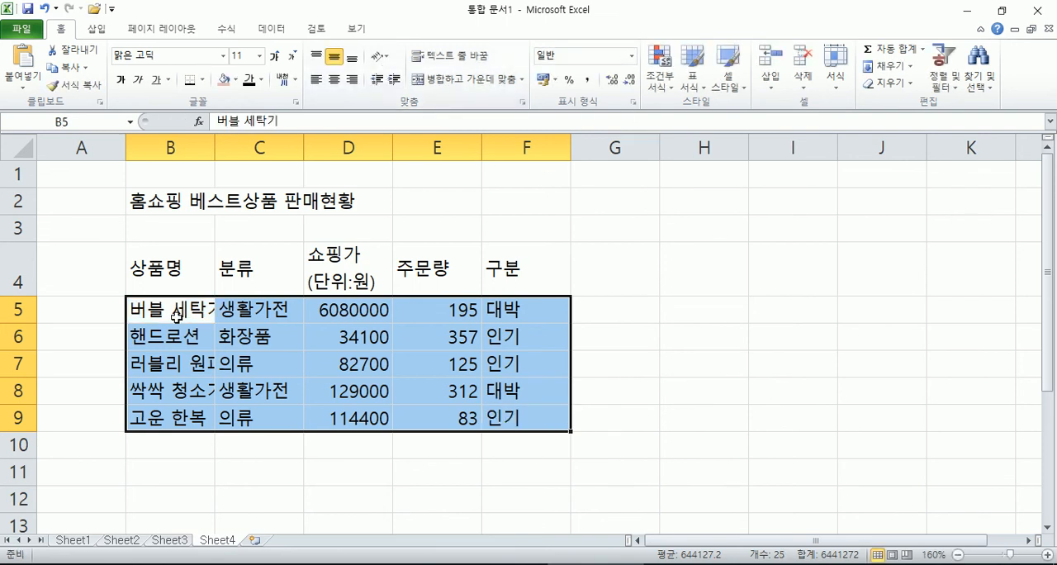
Step: Set the width of column A to 1
{"action": "left_click", "coordinate": [169, 273]}
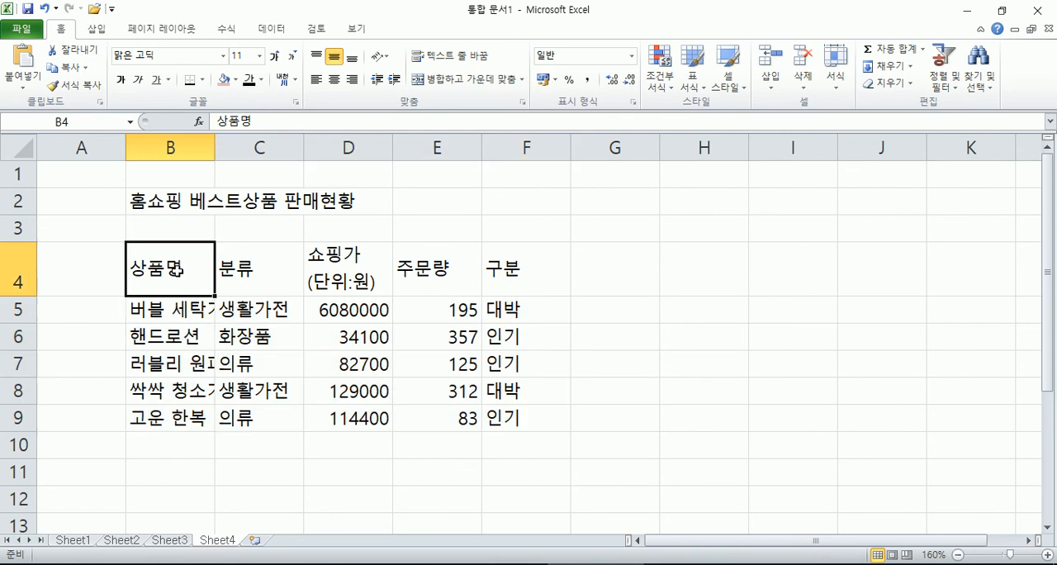
{"action": "right_click", "coordinate": [86, 142]}
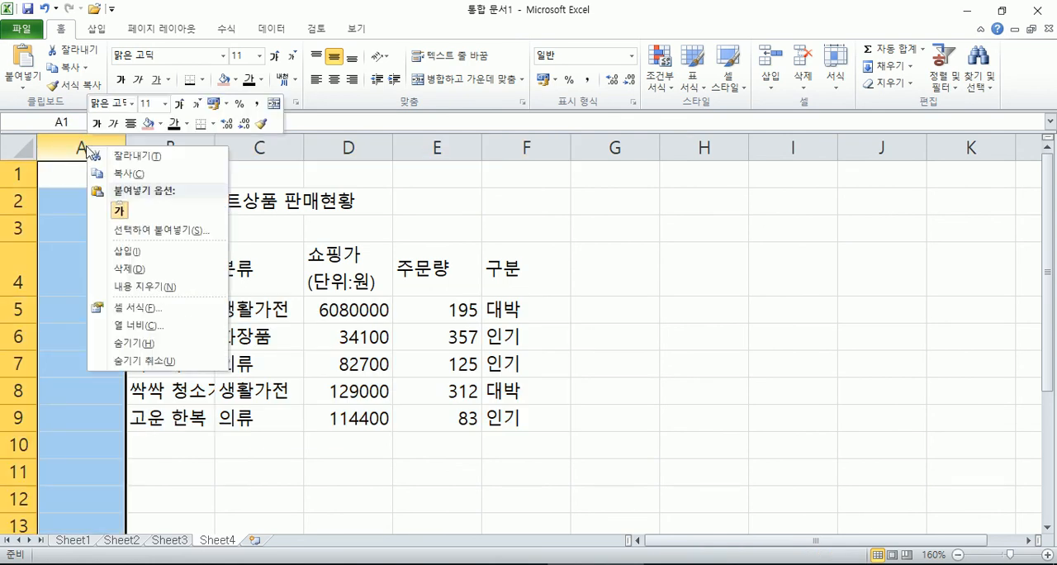
{"action": "left_click", "coordinate": [137, 326]}
{"action": "key", "text": "BackSpace"}
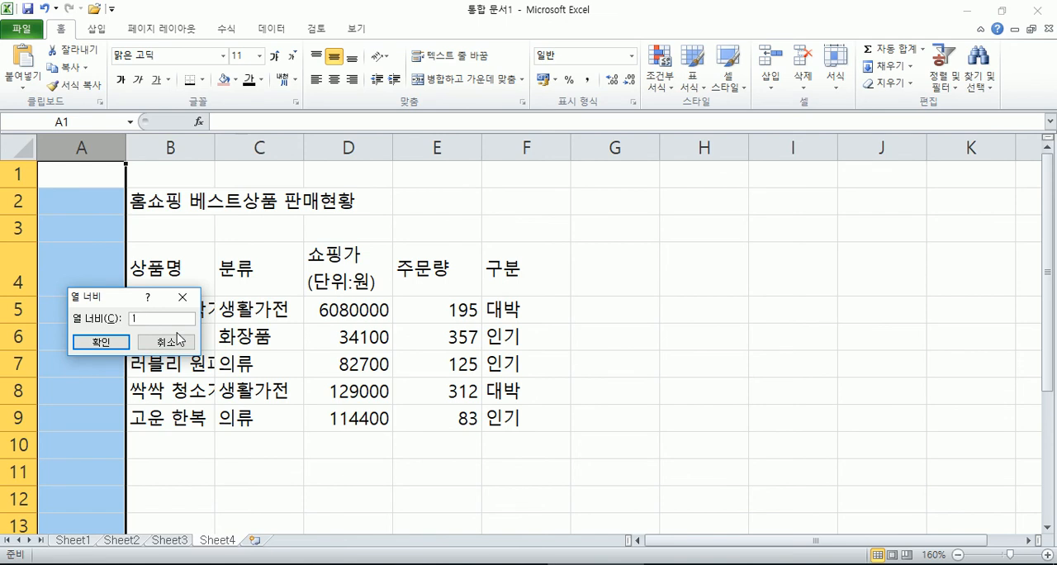
{"action": "left_click", "coordinate": [122, 343]}
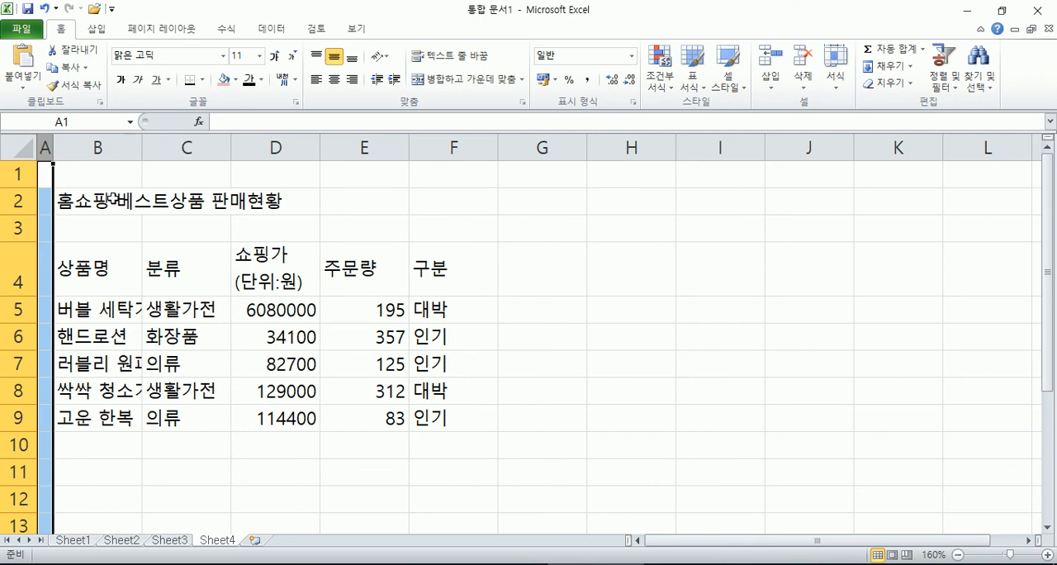
Step: Set the width of columns B through D to 14
{"action": "left_click_drag", "start_coordinate": [124, 148], "coordinate": [276, 148]}
{"action": "right_click", "coordinate": [276, 151]}
{"action": "left_click", "coordinate": [316, 331]}
{"action": "type", "text": "14"}
{"action": "left_click", "coordinate": [288, 334]}
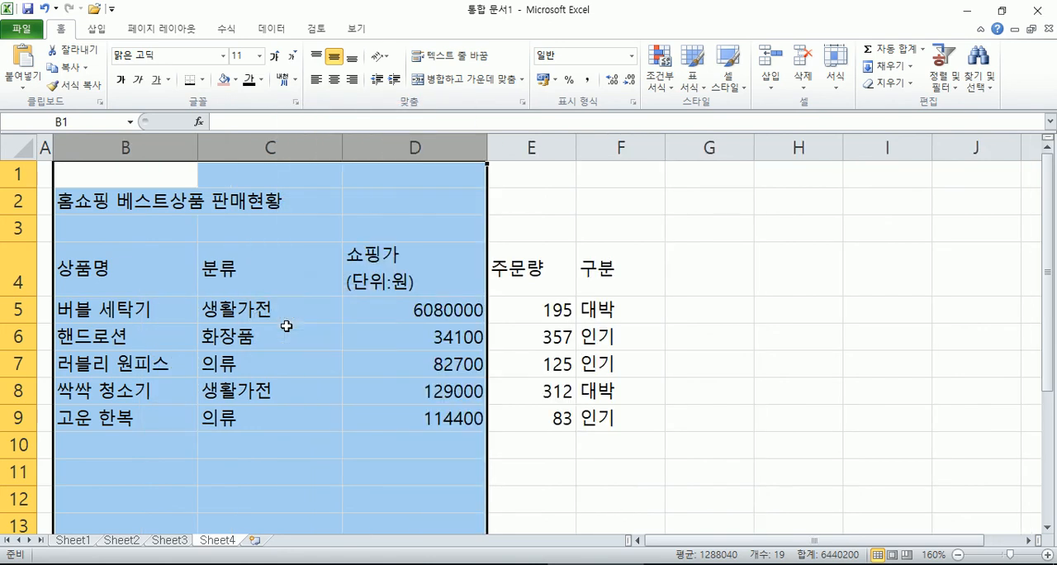
{"action": "left_click", "coordinate": [297, 403]}
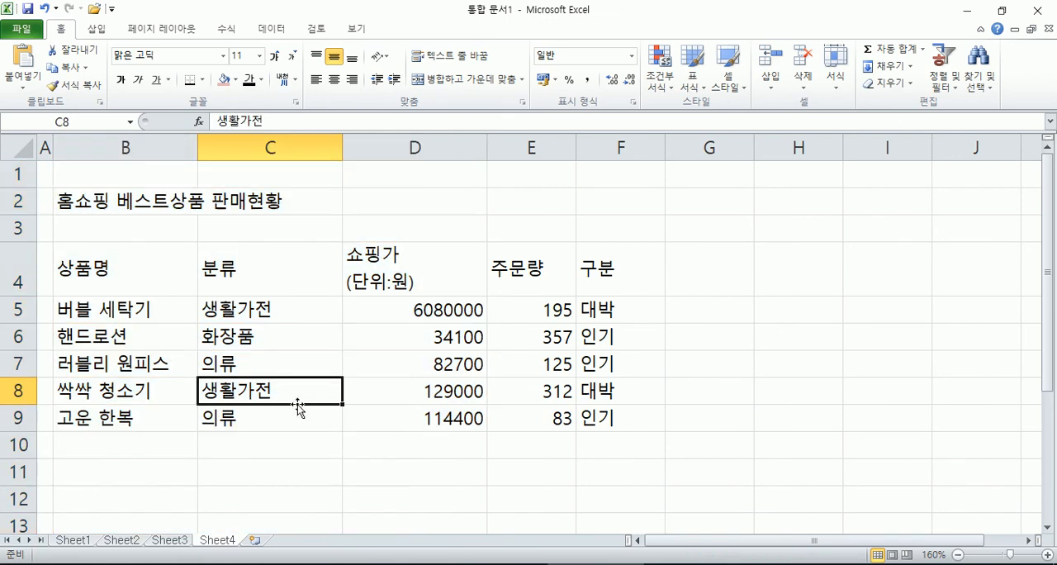
Step: Format the title in B2 with the HY수평선B font at size 18
{"action": "left_click_drag", "start_coordinate": [88, 213], "coordinate": [130, 203]}
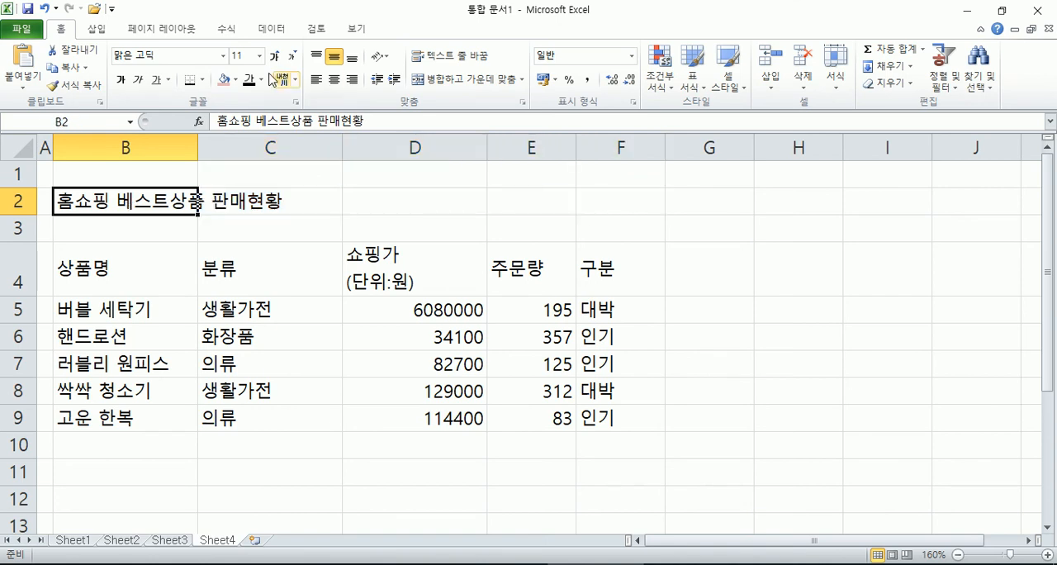
{"action": "left_click", "coordinate": [223, 56]}
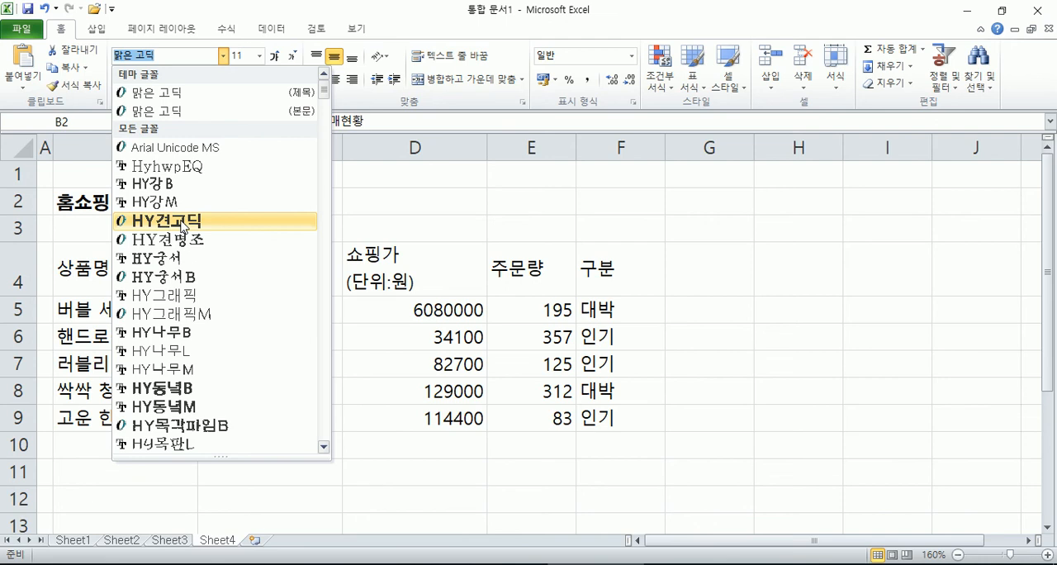
{"action": "scroll", "coordinate": [215, 417], "scroll_direction": "down", "scroll_amount": 4}
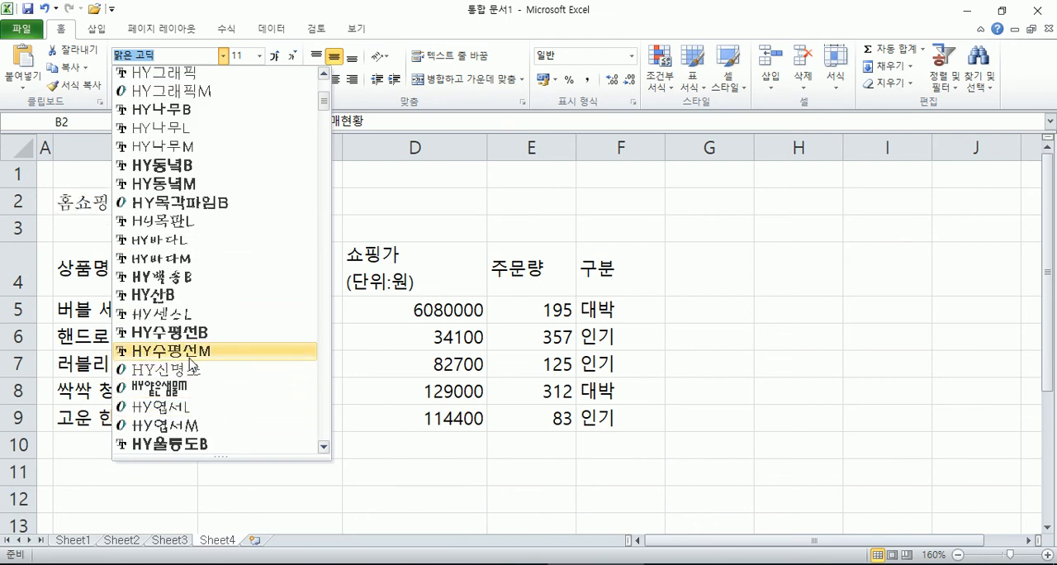
{"action": "left_click", "coordinate": [190, 333]}
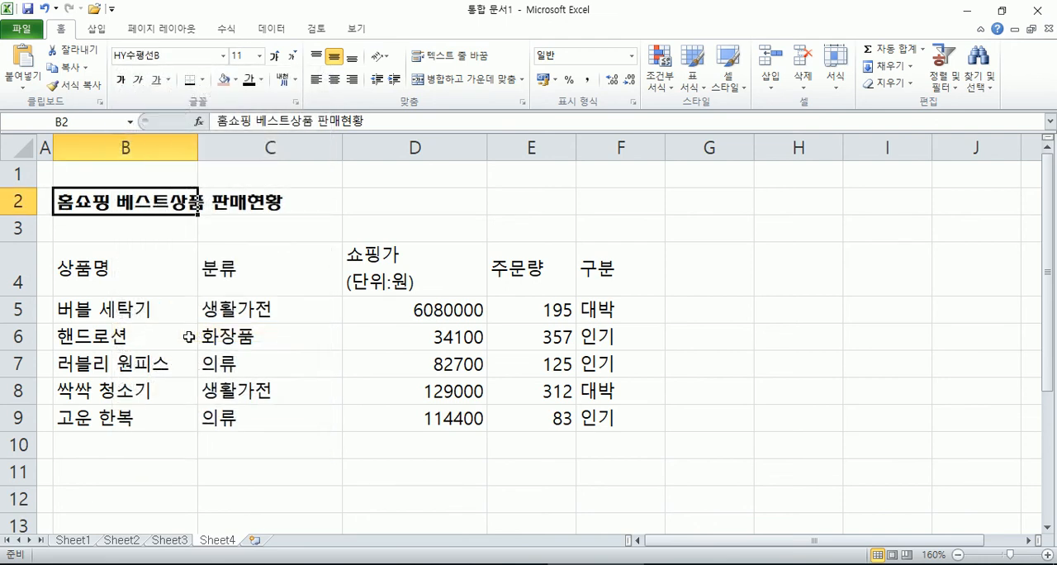
{"action": "left_click", "coordinate": [274, 56]}
{"action": "left_click", "coordinate": [274, 56]}
{"action": "left_click", "coordinate": [274, 56]}
{"action": "left_click", "coordinate": [274, 56]}
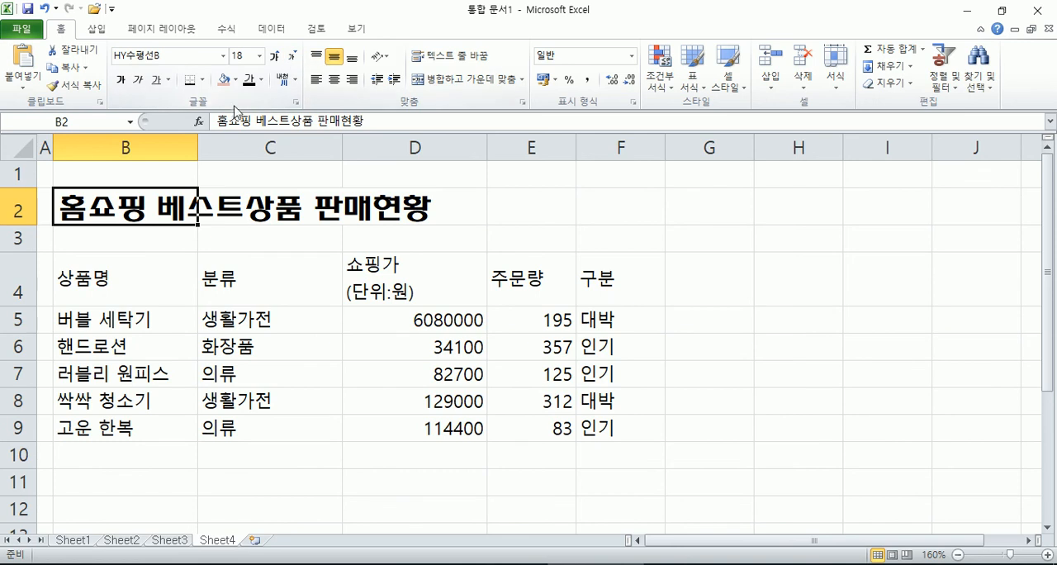
Step: Color the B2 title text with the theme color 파랑, 강조 1 and make it italic
{"action": "left_click", "coordinate": [261, 79]}
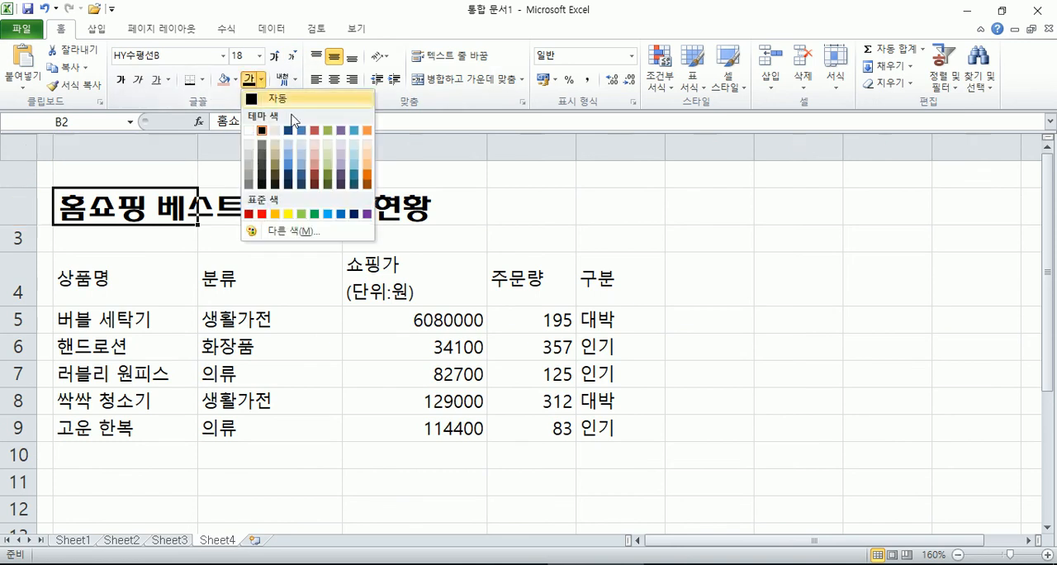
{"action": "left_click", "coordinate": [301, 132]}
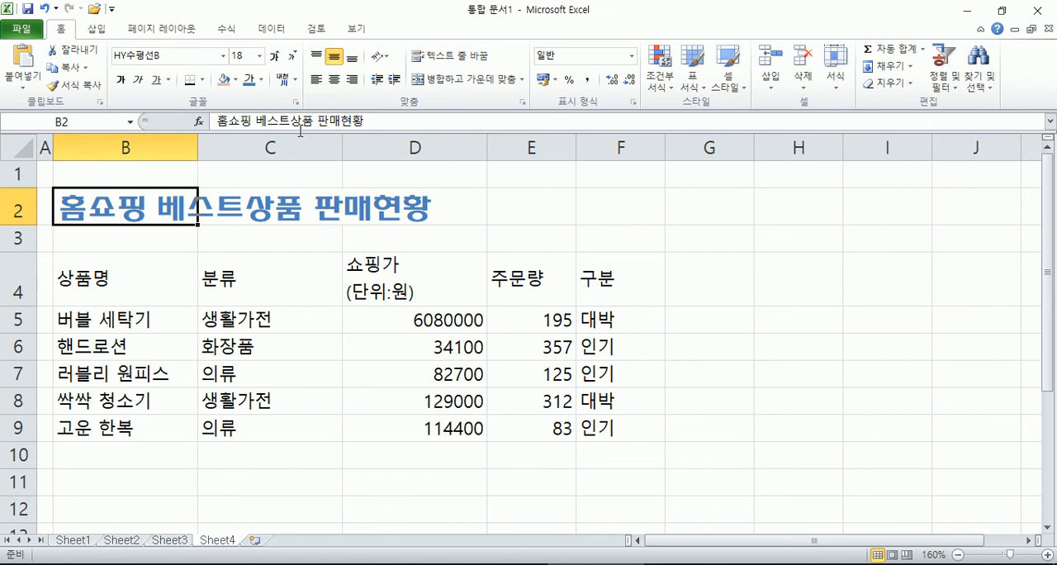
{"action": "left_click", "coordinate": [138, 80]}
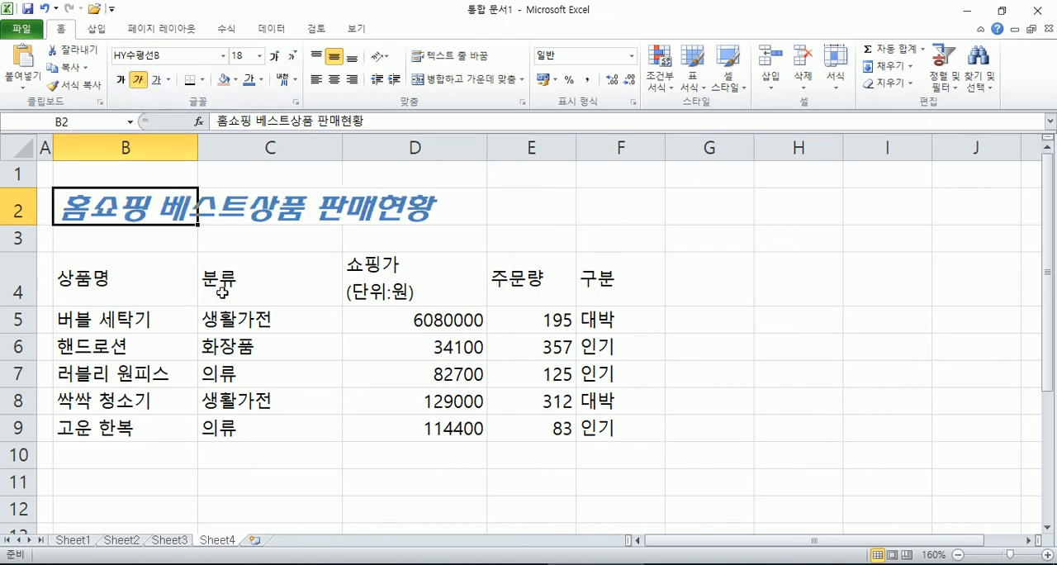
Step: Format the header row B4:F4 with the HY동녘M font at size 12
{"action": "left_click_drag", "start_coordinate": [124, 280], "coordinate": [594, 286]}
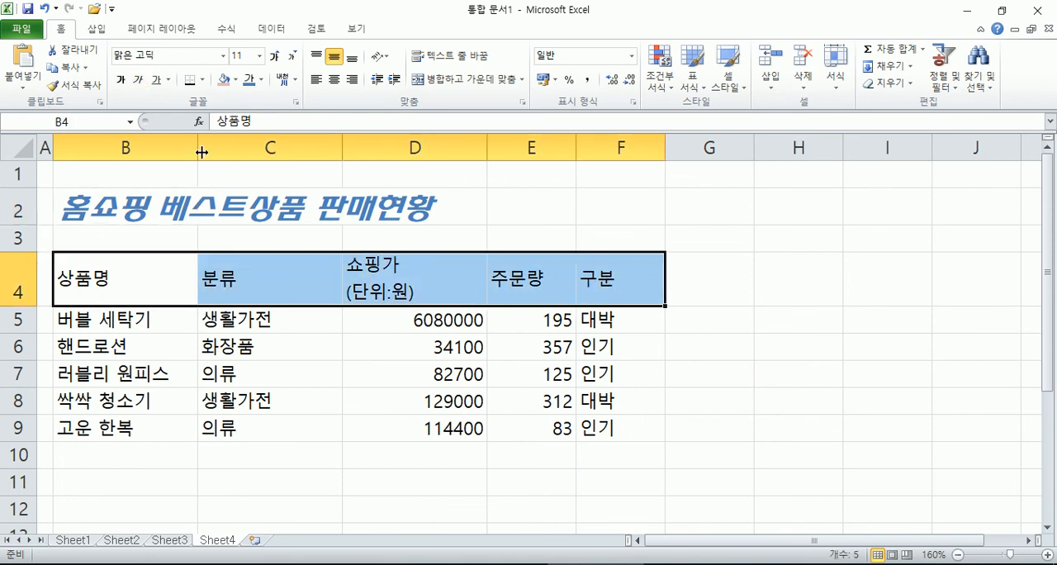
{"action": "left_click", "coordinate": [222, 55]}
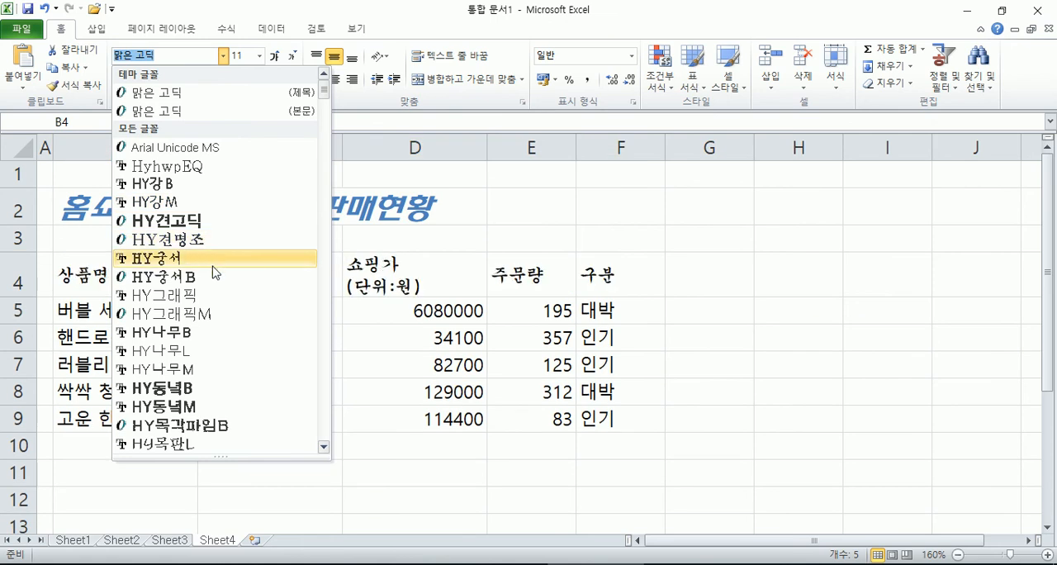
{"action": "scroll", "coordinate": [213, 273], "scroll_direction": "down", "scroll_amount": 1}
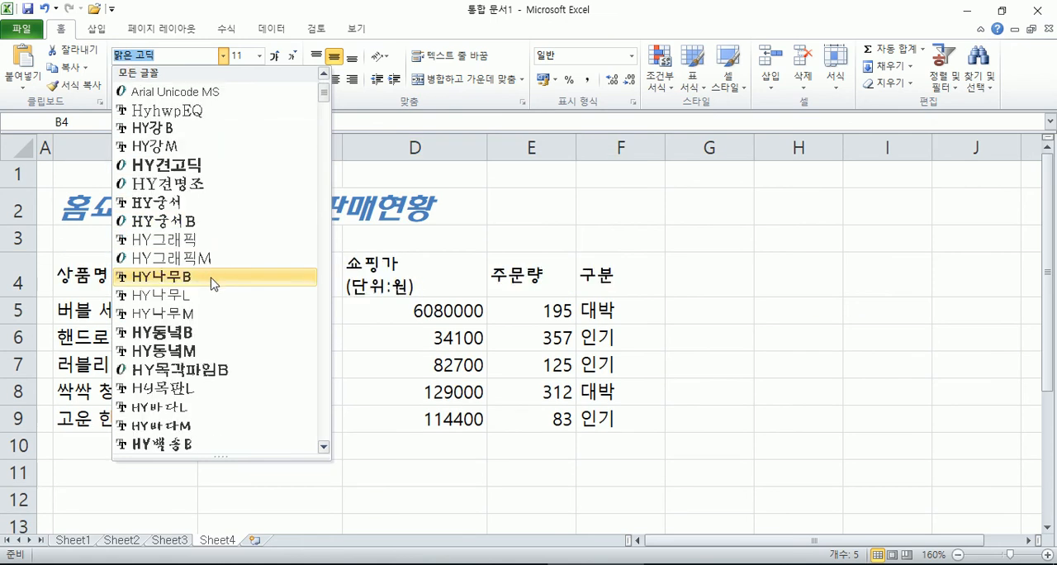
{"action": "left_click", "coordinate": [194, 352]}
{"action": "left_click", "coordinate": [276, 58]}
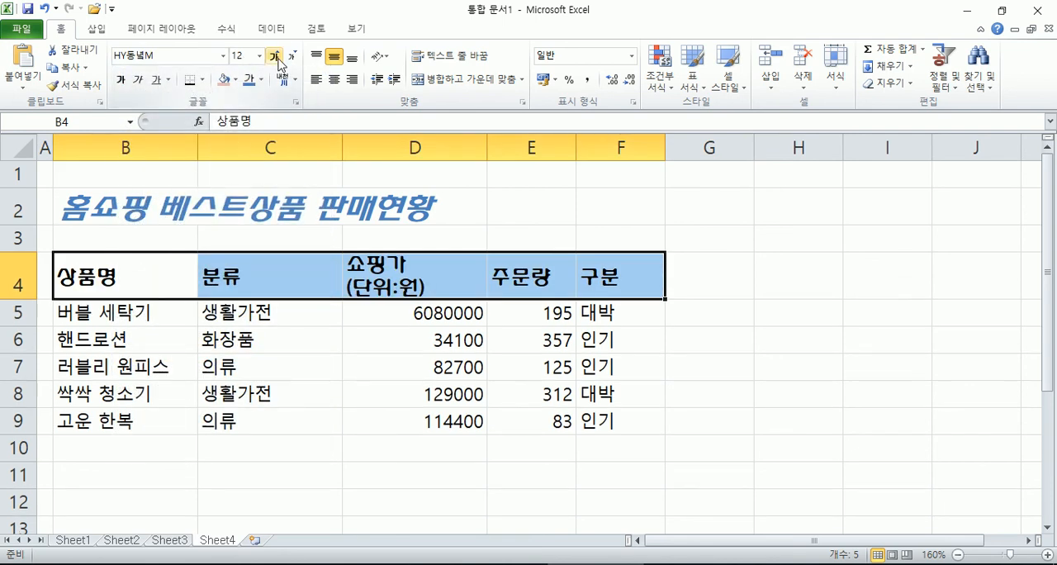
Step: Merge and center the title across B2:F2, and center the header row B4:F4 together with B5:C9
{"action": "left_click_drag", "start_coordinate": [120, 202], "coordinate": [621, 202]}
{"action": "left_click", "coordinate": [471, 80]}
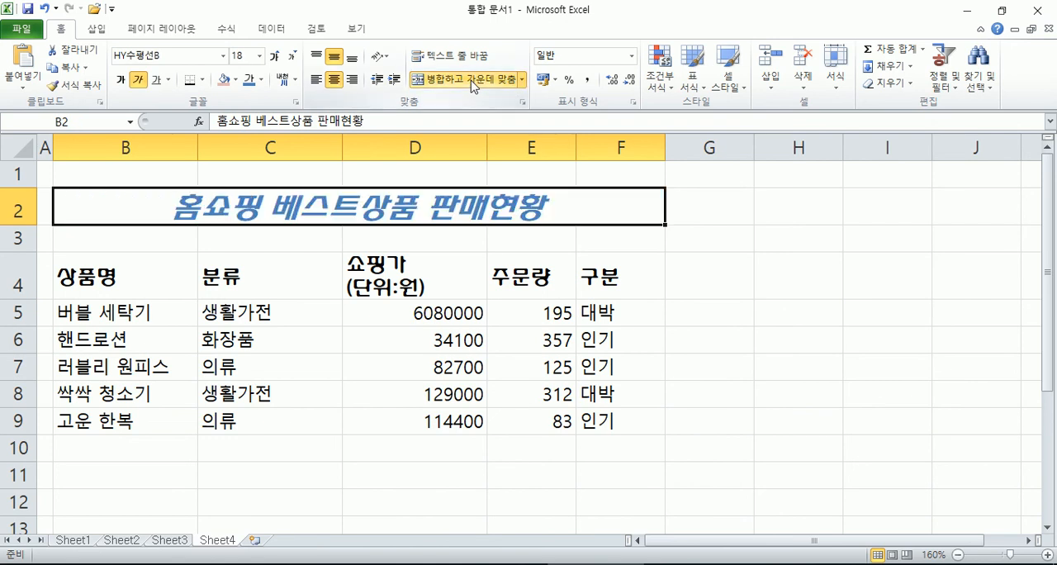
{"action": "left_click", "coordinate": [96, 283]}
{"action": "left_click_drag", "start_coordinate": [149, 285], "coordinate": [592, 276]}
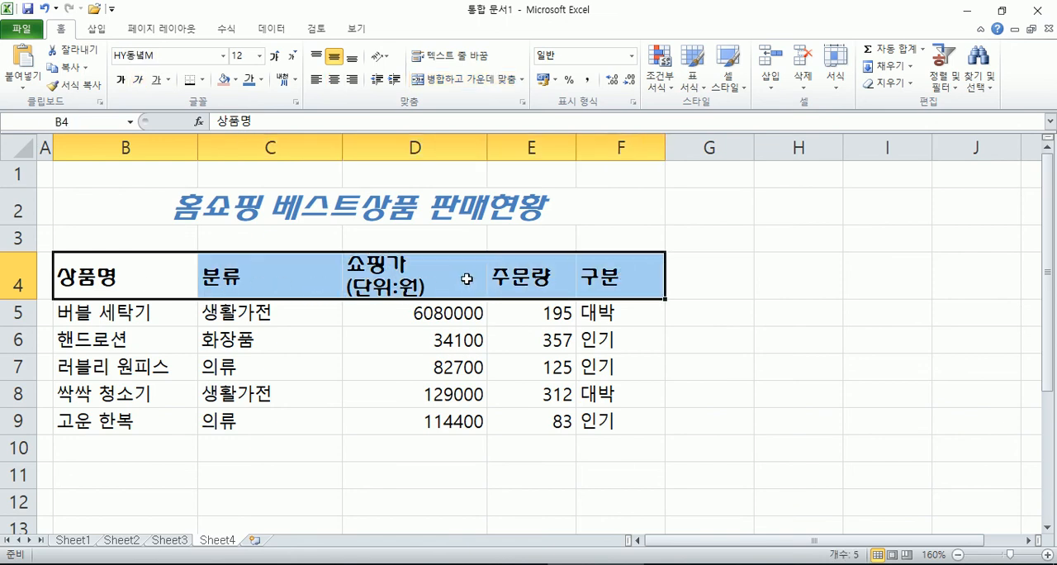
{"action": "left_click_drag", "start_coordinate": [111, 313], "coordinate": [322, 408]}
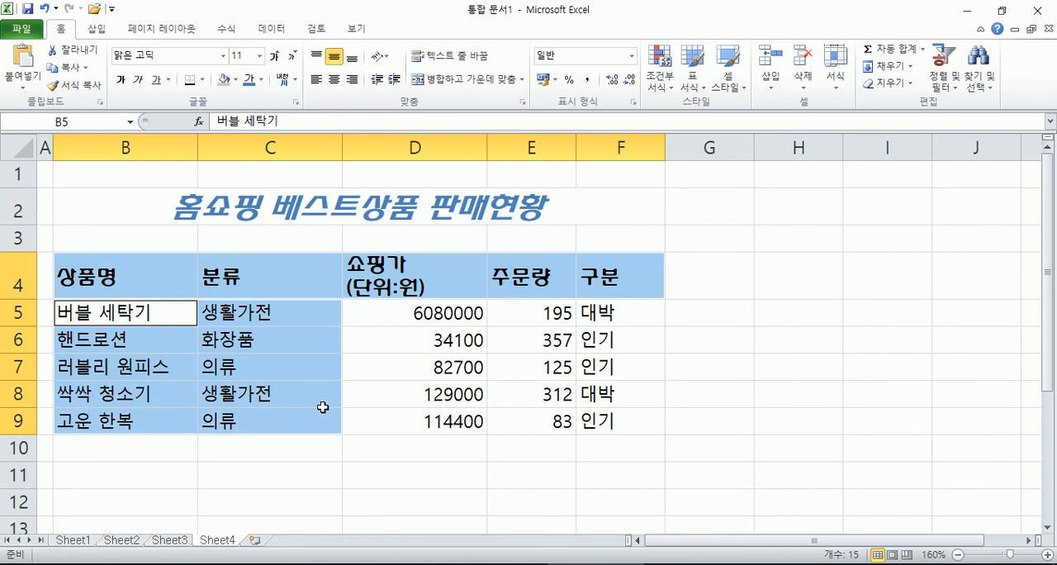
{"action": "left_click", "coordinate": [333, 80]}
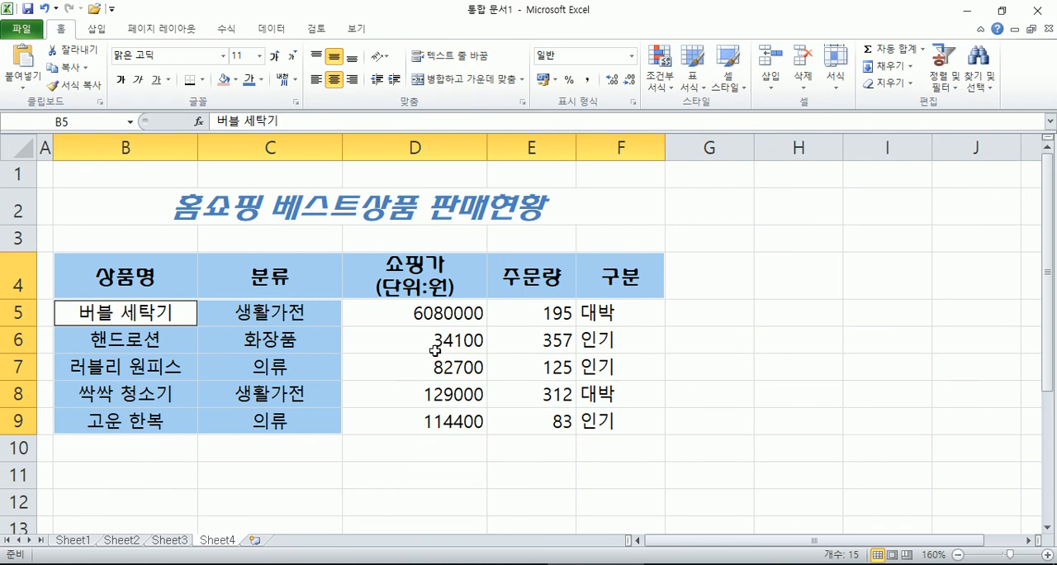
Step: Fill the product names in B5:B9 with a light olive green theme color
{"action": "left_click_drag", "start_coordinate": [132, 318], "coordinate": [121, 425]}
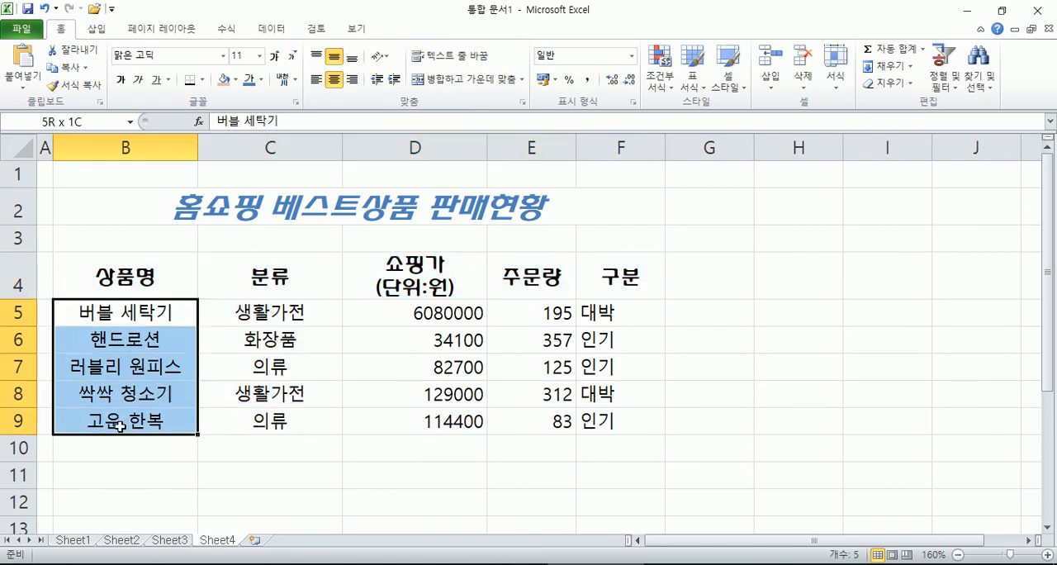
{"action": "left_click", "coordinate": [237, 79]}
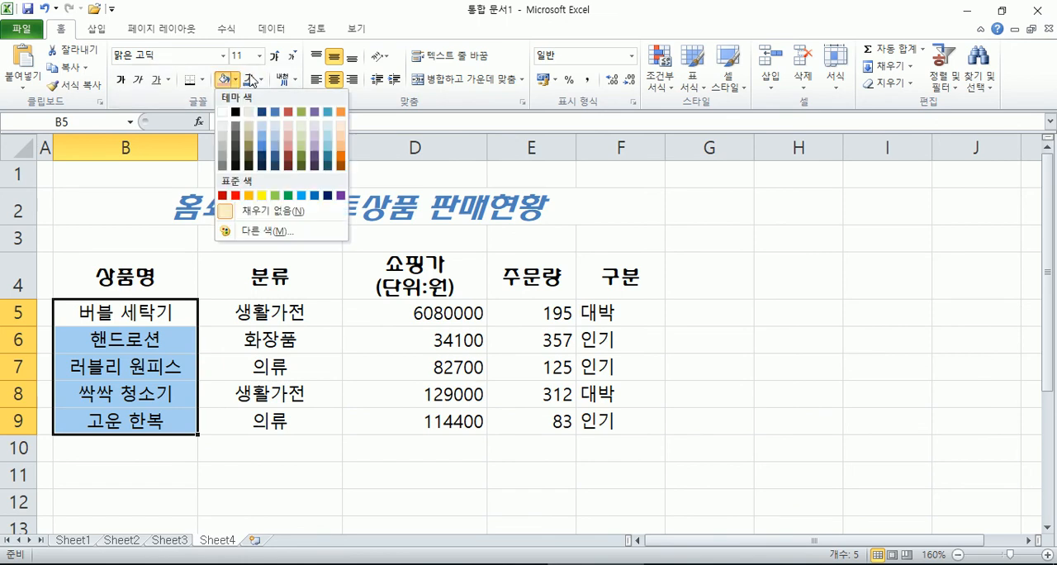
{"action": "left_click", "coordinate": [302, 134]}
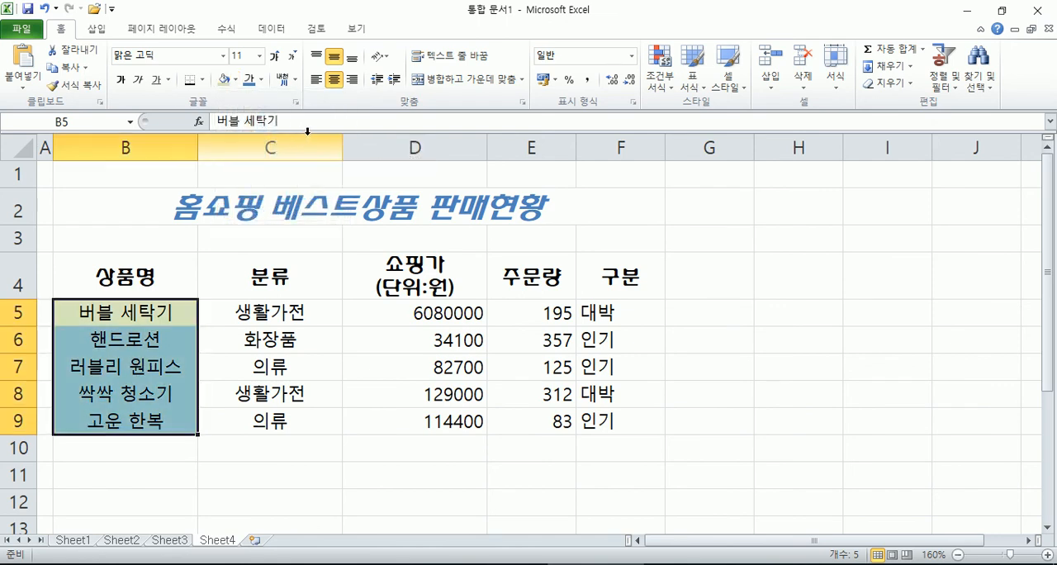
Step: Apply the comma style to the prices and order quantities in D5:E9
{"action": "left_click_drag", "start_coordinate": [444, 312], "coordinate": [428, 419]}
{"action": "left_click", "coordinate": [590, 81]}
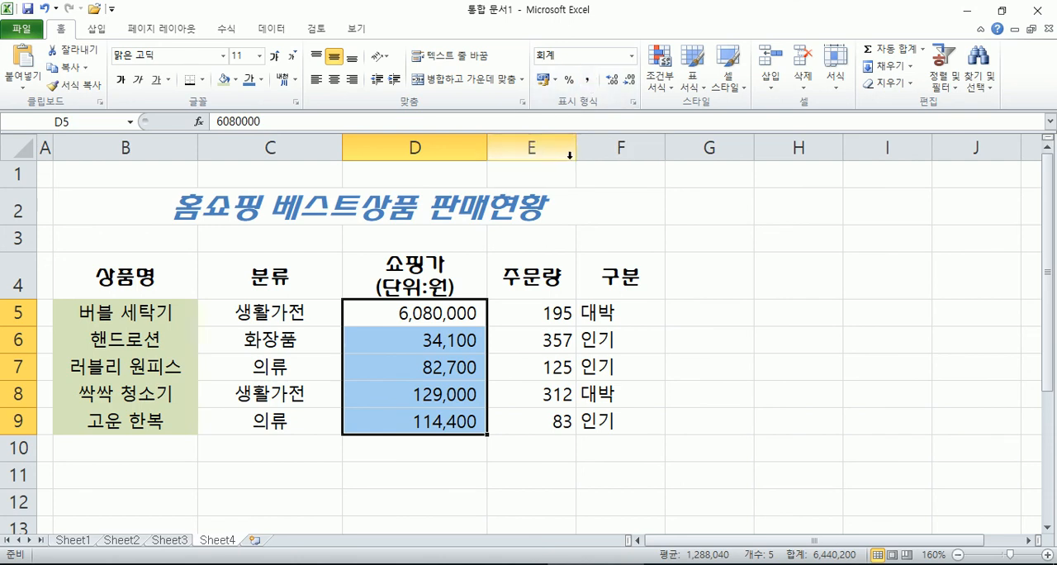
{"action": "left_click_drag", "start_coordinate": [436, 309], "coordinate": [533, 421]}
{"action": "left_click", "coordinate": [588, 81]}
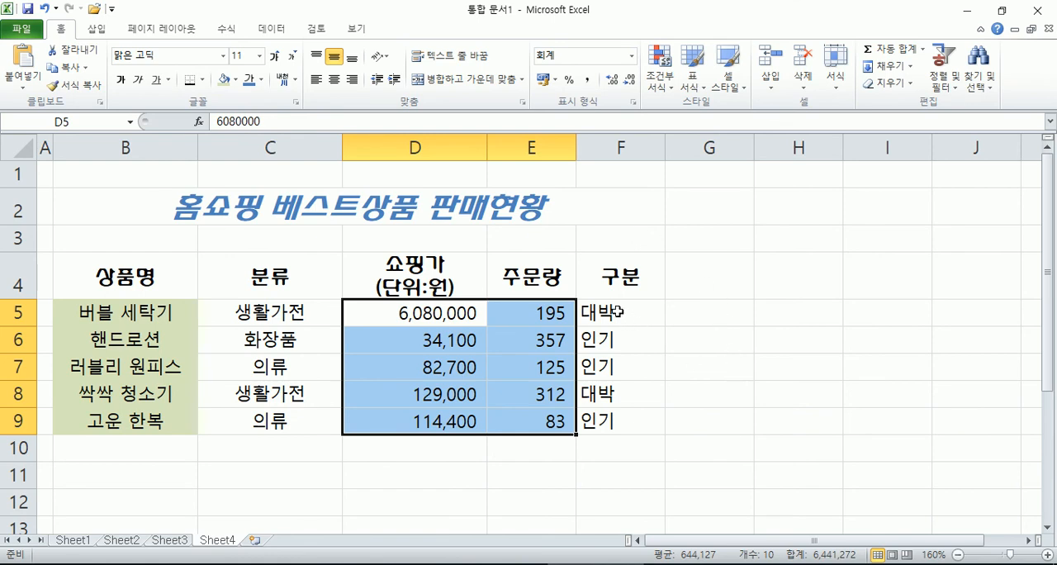
Step: Center the 구분 values in F5:F9 and give them the custom number format @"상품"
{"action": "left_click_drag", "start_coordinate": [615, 313], "coordinate": [619, 417]}
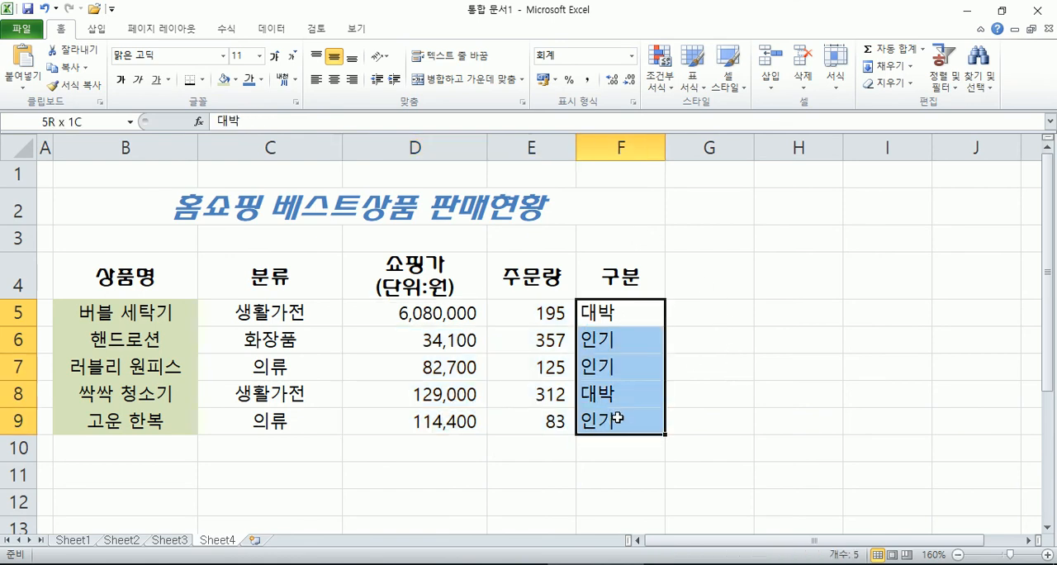
{"action": "left_click", "coordinate": [333, 79]}
{"action": "key", "text": "ctrl+1"}
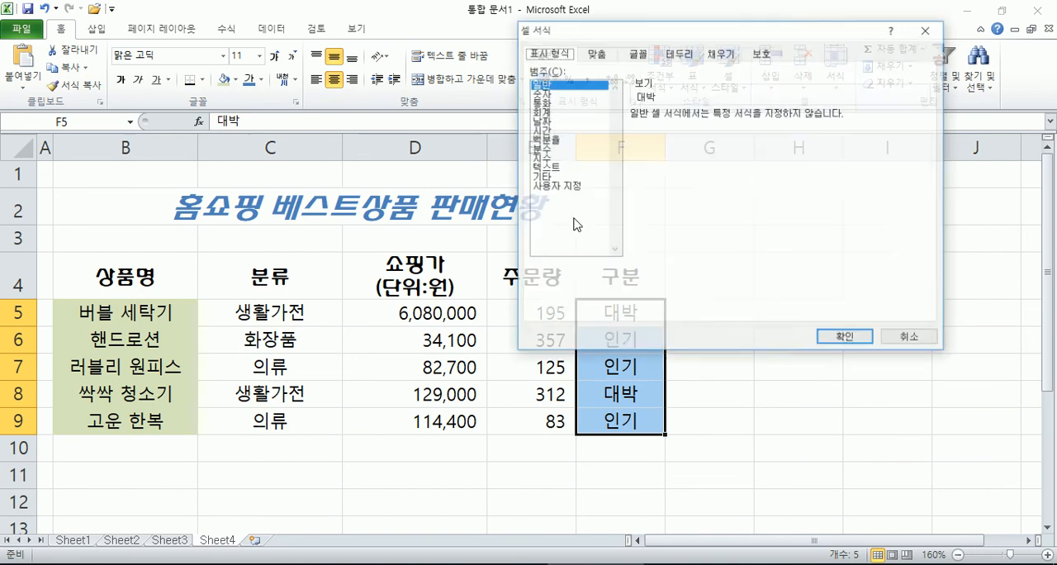
{"action": "left_click", "coordinate": [554, 187]}
{"action": "left_click_drag", "start_coordinate": [661, 125], "coordinate": [631, 127]}
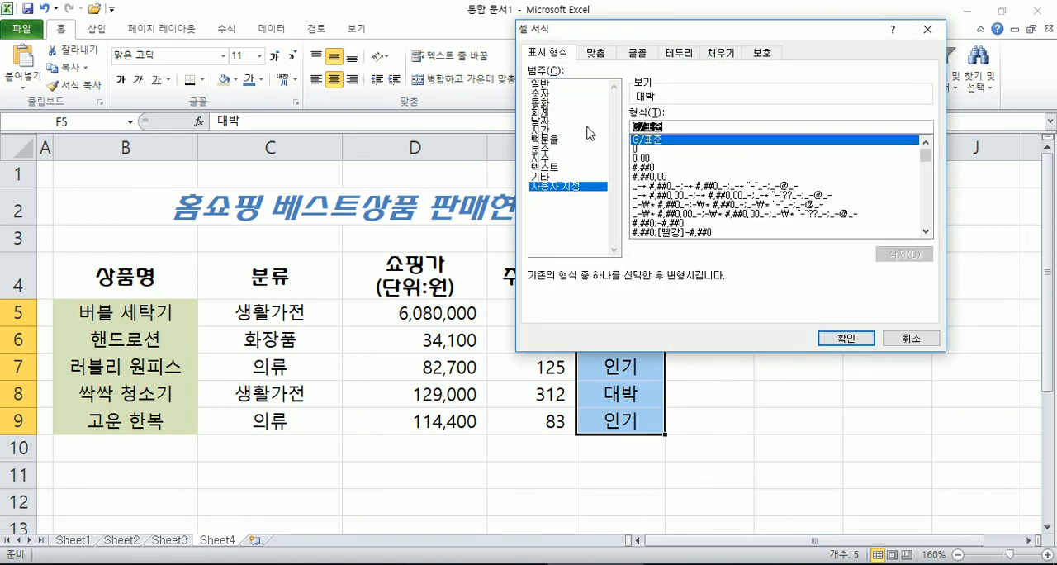
{"action": "key", "text": "BackSpace"}
{"action": "type", "text": "@\"상품\""}
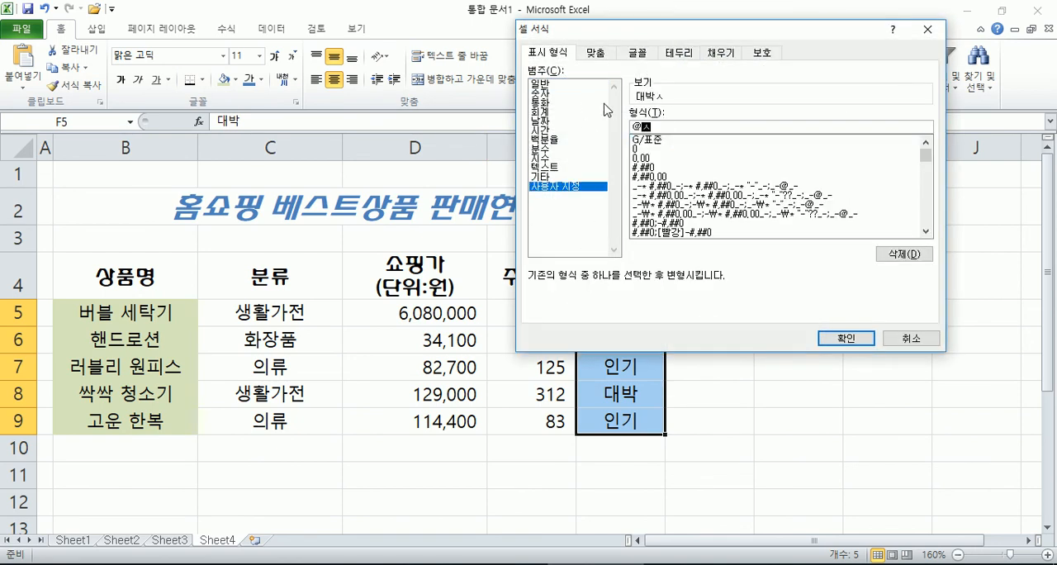
{"action": "key", "text": "Return"}
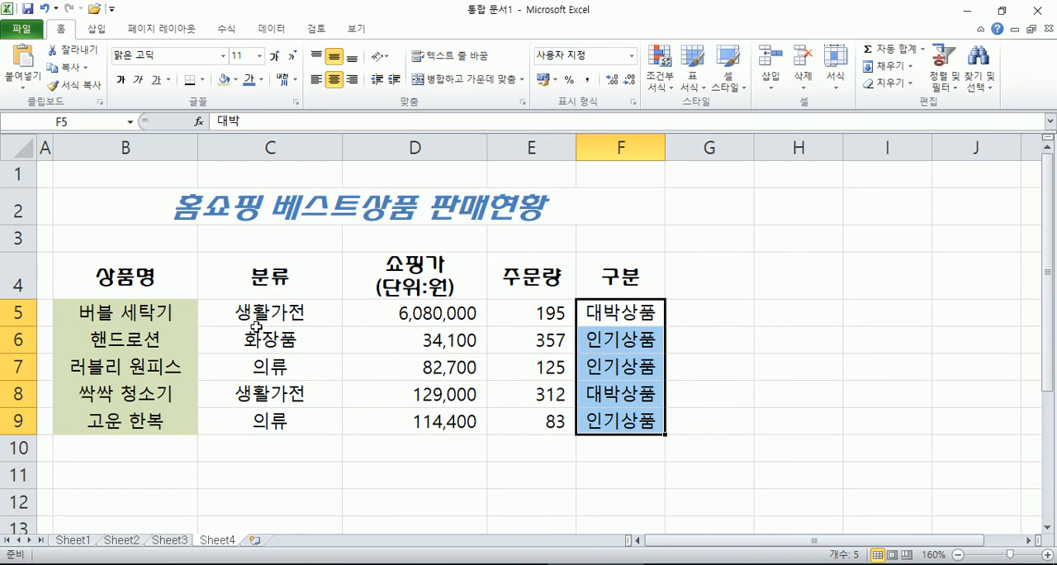
Step: Add a bottom border to the header row B4:F4 and the last data row B9:F9
{"action": "left_click_drag", "start_coordinate": [112, 274], "coordinate": [605, 281]}
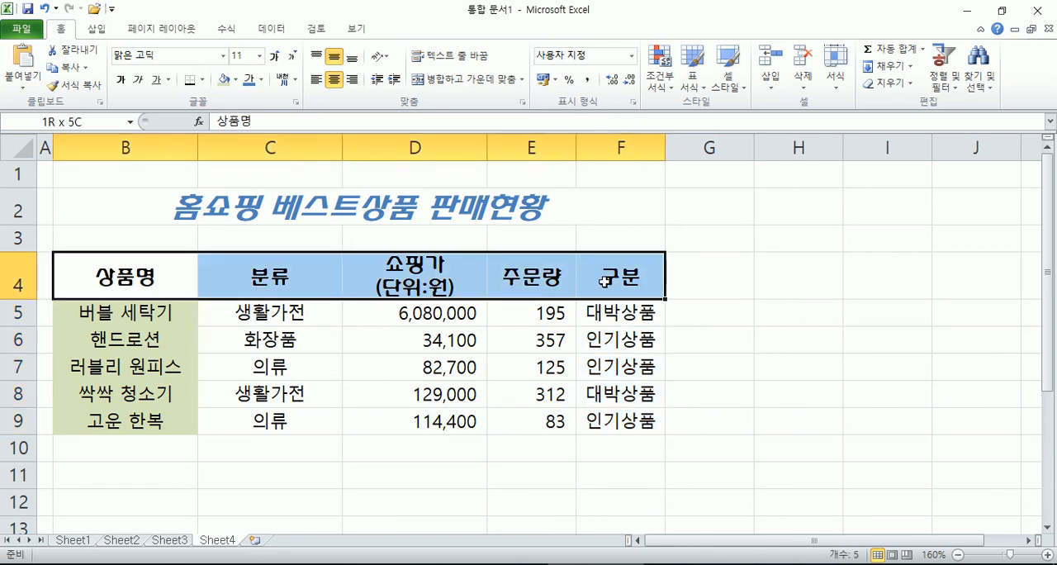
{"action": "left_click_drag", "start_coordinate": [93, 420], "coordinate": [607, 419]}
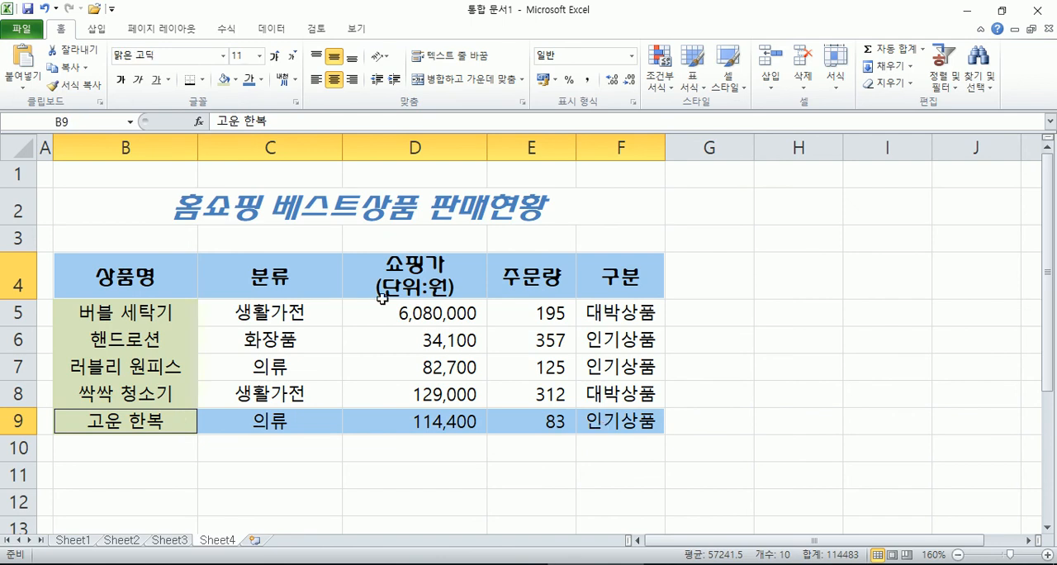
{"action": "left_click", "coordinate": [190, 79]}
{"action": "left_click", "coordinate": [276, 343]}
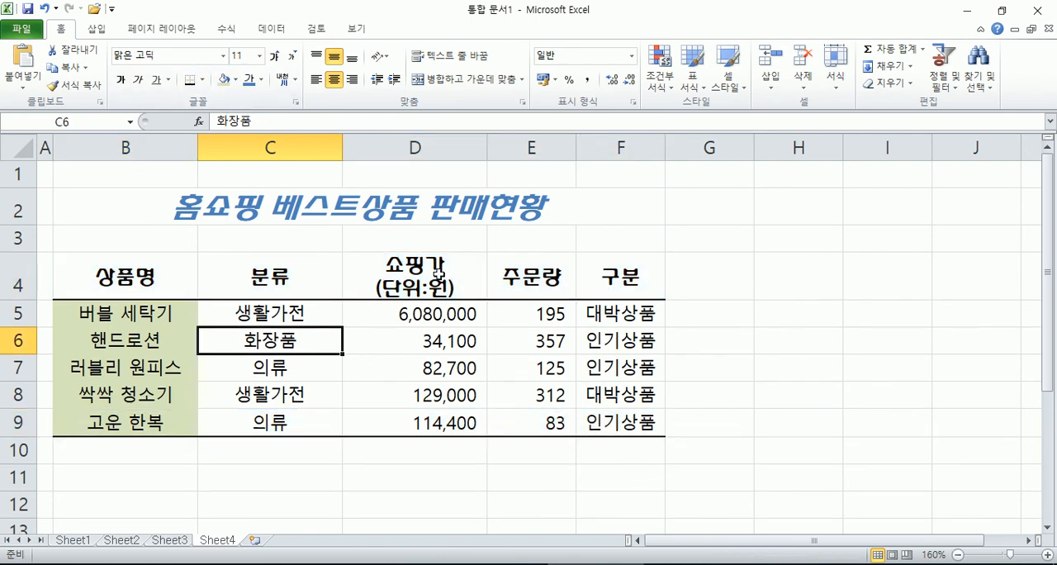
Step: Correct the custom number format of F5:F9 to @"상품" by removing the extra quotation marks between the two characters
{"action": "scroll", "coordinate": [444, 272], "scroll_direction": "down", "scroll_amount": 4, "text": "ctrl"}
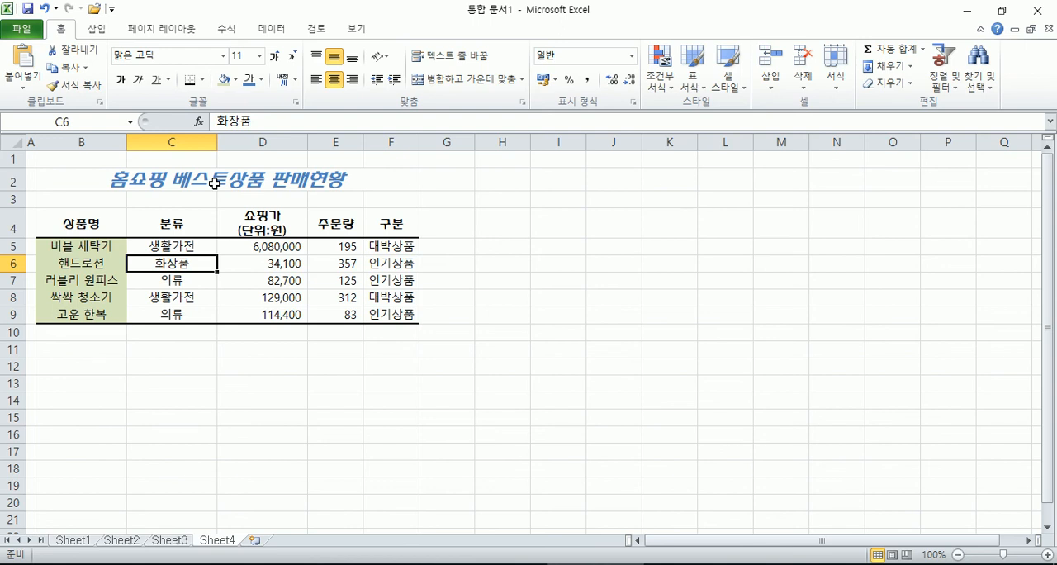
{"action": "left_click_drag", "start_coordinate": [375, 245], "coordinate": [385, 316]}
{"action": "key", "text": "ctrl+1"}
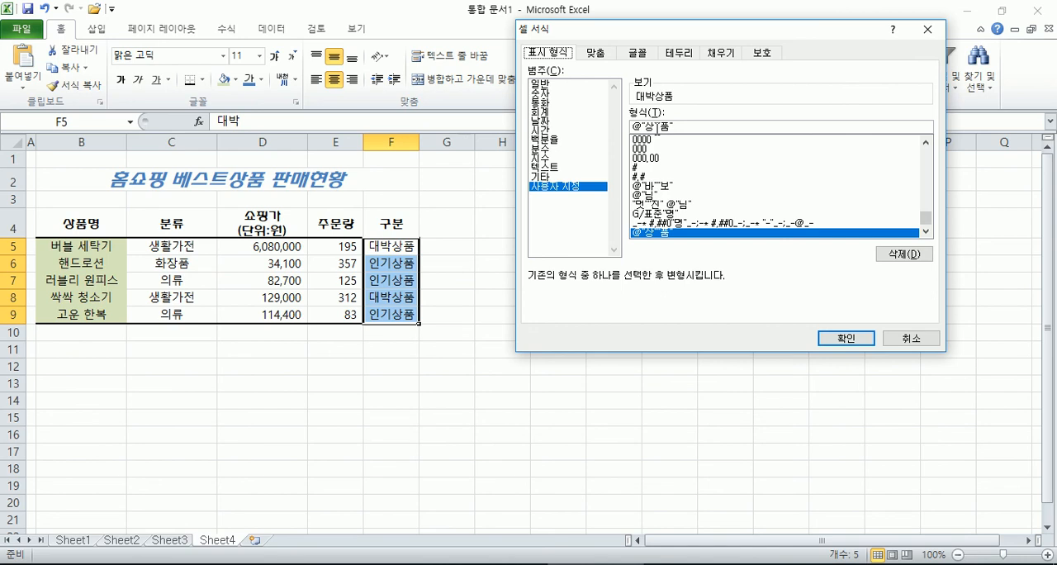
{"action": "left_click", "coordinate": [657, 128]}
{"action": "key", "text": "BackSpace"}
{"action": "key", "text": "BackSpace"}
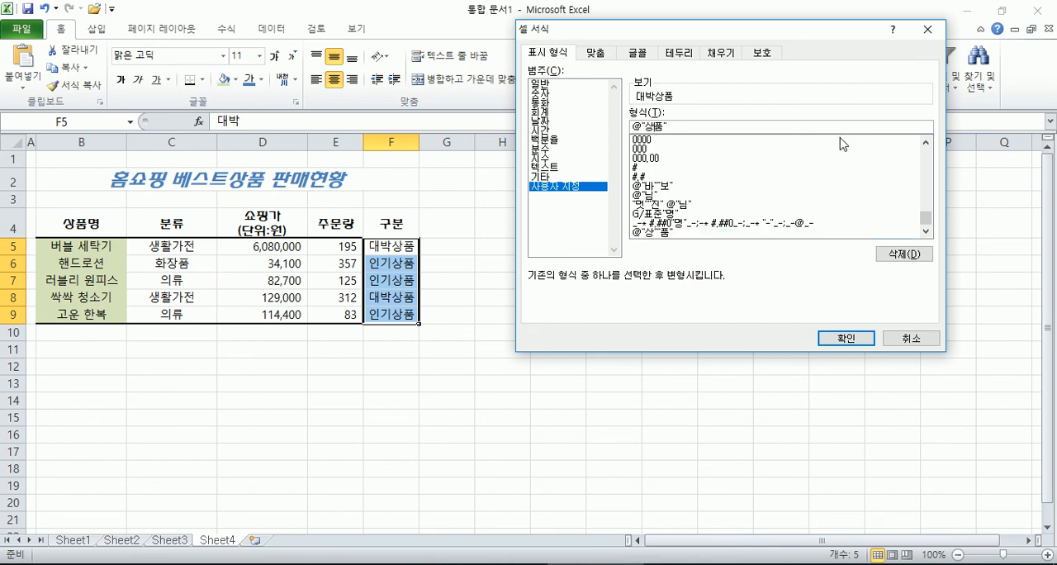
{"action": "key", "text": "Return"}
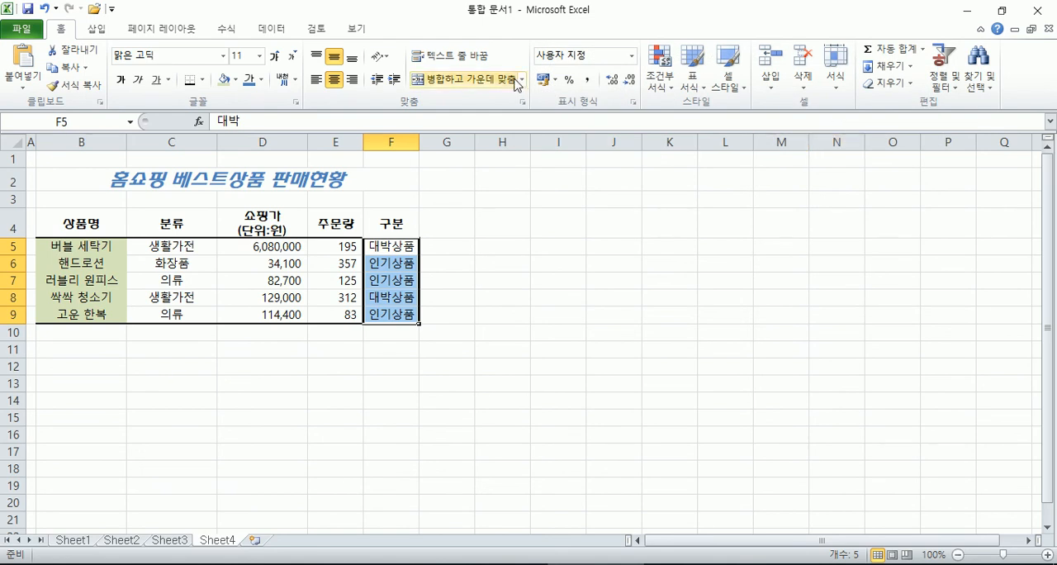
Step: Copy the custom format code of F5:F9 and paste it on a new line in the Notepad notes
{"action": "key", "text": "ctrl+1"}
{"action": "left_click_drag", "start_coordinate": [682, 129], "coordinate": [571, 128]}
{"action": "key", "text": "ctrl+c"}
{"action": "left_click", "coordinate": [776, 564]}
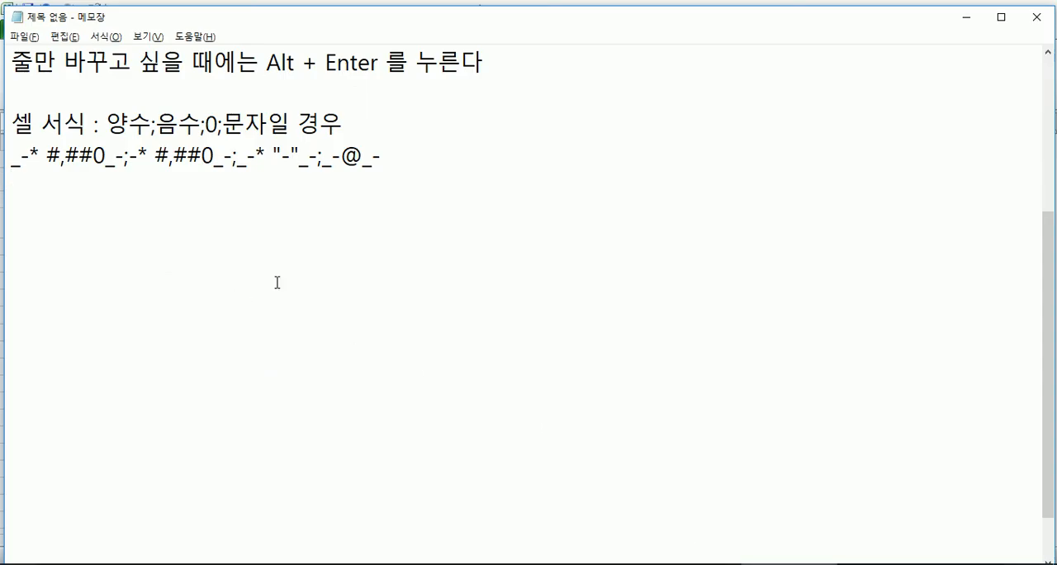
{"action": "key", "text": "Return"}
{"action": "key", "text": "ctrl+v"}
{"action": "key", "text": "Return"}
{"action": "key", "text": "ctrl+v"}
{"action": "key", "text": "Left"}
{"action": "key", "text": "Left"}
{"action": "key", "text": "Left"}
{"action": "key", "text": "BackSpace"}
{"action": "key", "text": "End"}
{"action": "key", "text": "BackSpace"}
{"action": "type", "text": ">"}
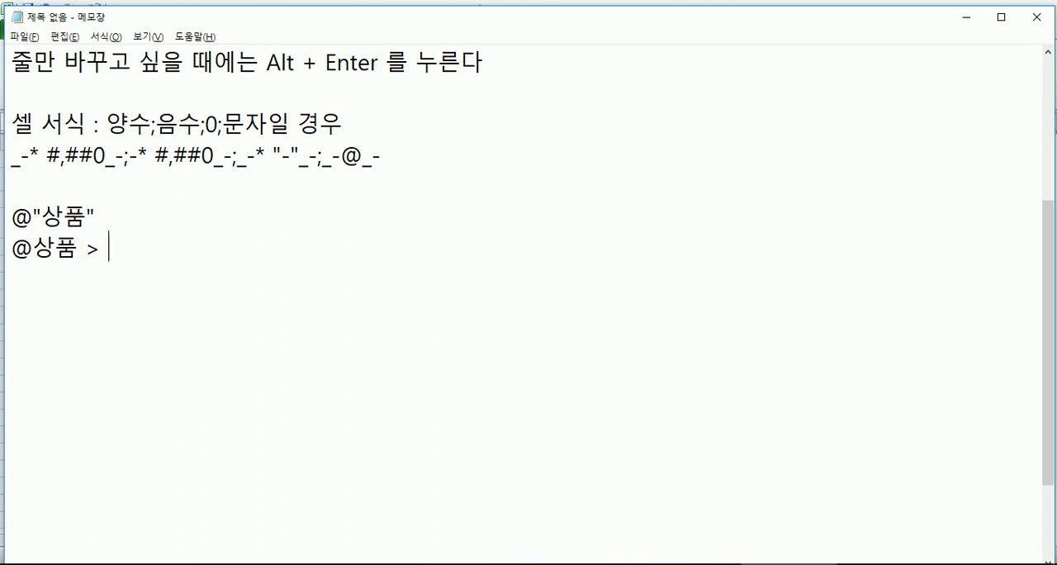
{"action": "key", "text": "ctrl+v"}
{"action": "key", "text": "Left"}
{"action": "key", "text": "Left"}
{"action": "key", "text": "Left"}
{"action": "key", "text": "Right"}
{"action": "type", "text": "\"\""}
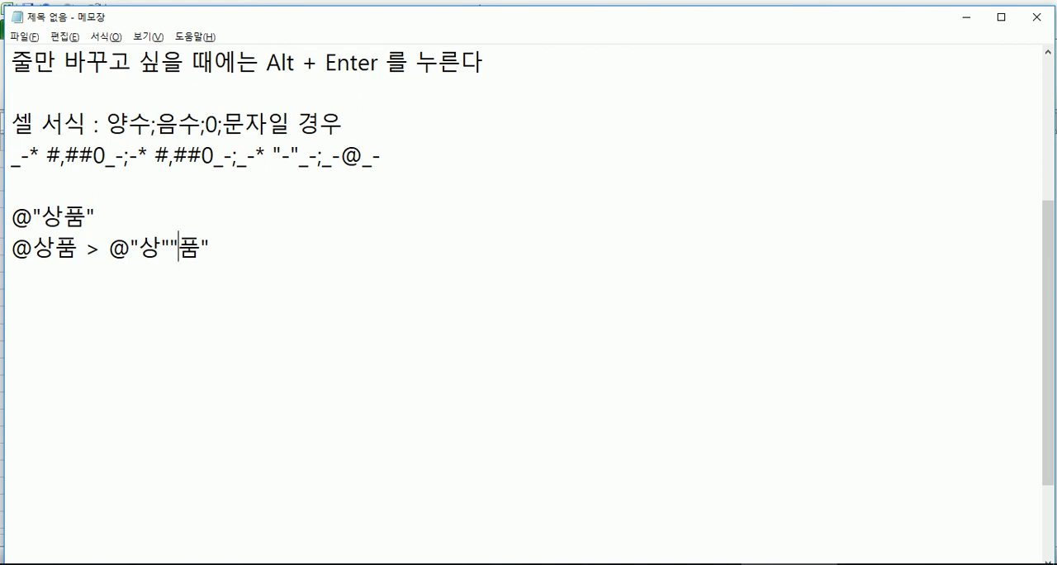
{"action": "left_click_drag", "start_coordinate": [33, 246], "coordinate": [59, 246]}
{"action": "left_click_drag", "start_coordinate": [137, 246], "coordinate": [202, 246]}
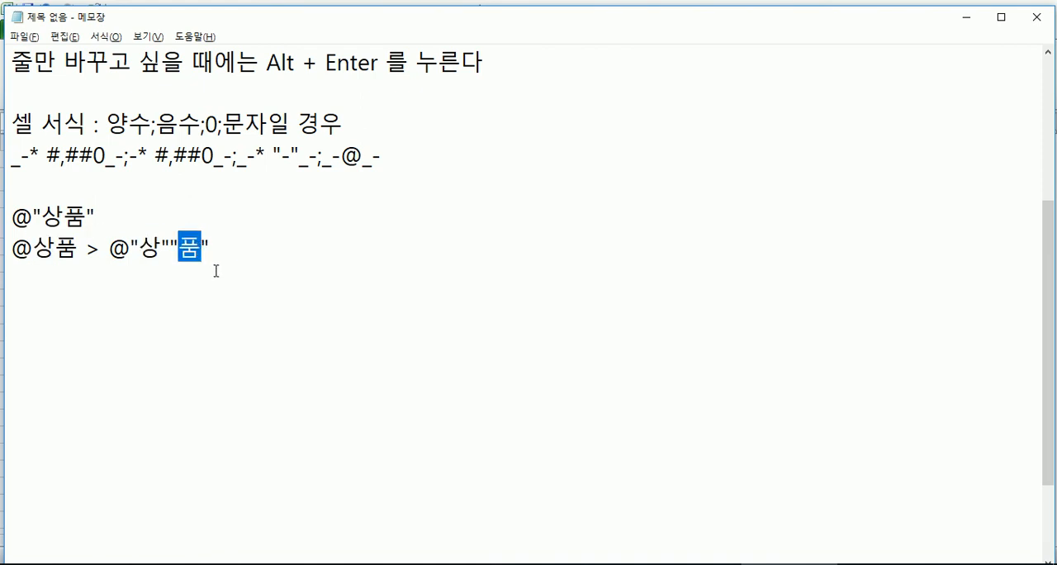
{"action": "mouse_move", "coordinate": [97, 215]}
{"action": "left_mouse_down"}
{"action": "mouse_move", "coordinate": [39, 216]}
{"action": "mouse_move", "coordinate": [86, 216]}
{"action": "left_mouse_up"}
{"action": "left_click", "coordinate": [41, 218]}
{"action": "left_click_drag", "start_coordinate": [138, 246], "coordinate": [163, 246]}
{"action": "left_click", "coordinate": [202, 246]}
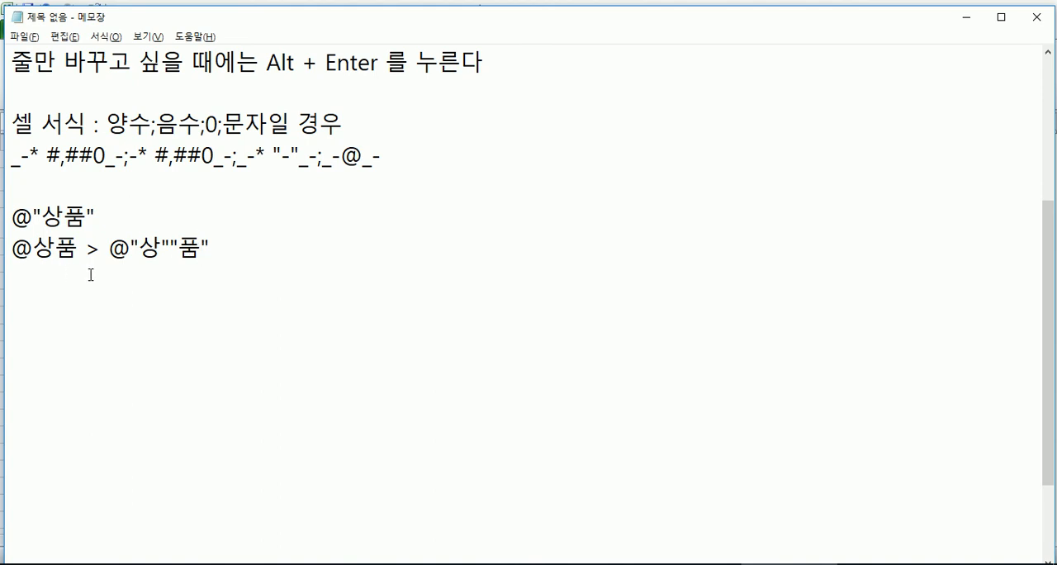
{"action": "key", "text": "Return"}
{"action": "key", "text": "Return"}
{"action": "left_click_drag", "start_coordinate": [28, 249], "coordinate": [9, 250]}
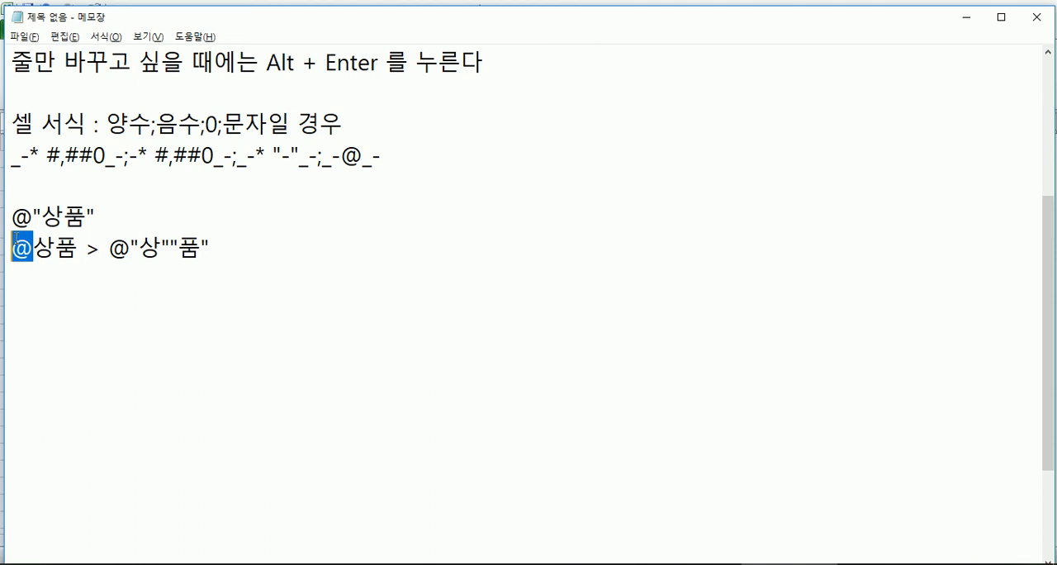
Step: Switch back to Excel, close the cell format dialog without changes, and select the empty cell E12
{"action": "key", "text": "alt+Tab"}
{"action": "key", "text": "Escape"}
{"action": "left_click", "coordinate": [288, 283]}
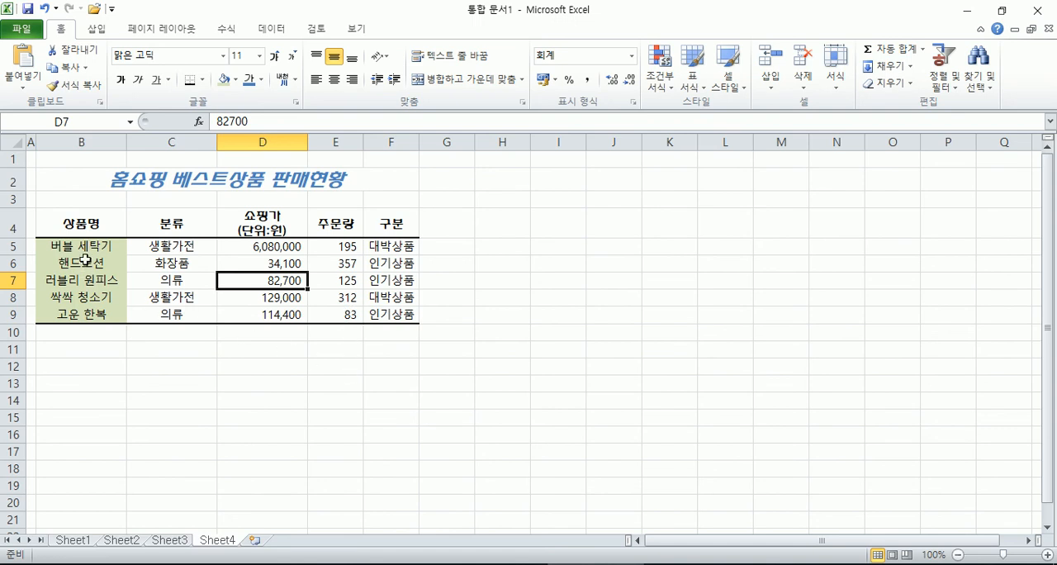
{"action": "left_click", "coordinate": [312, 366]}
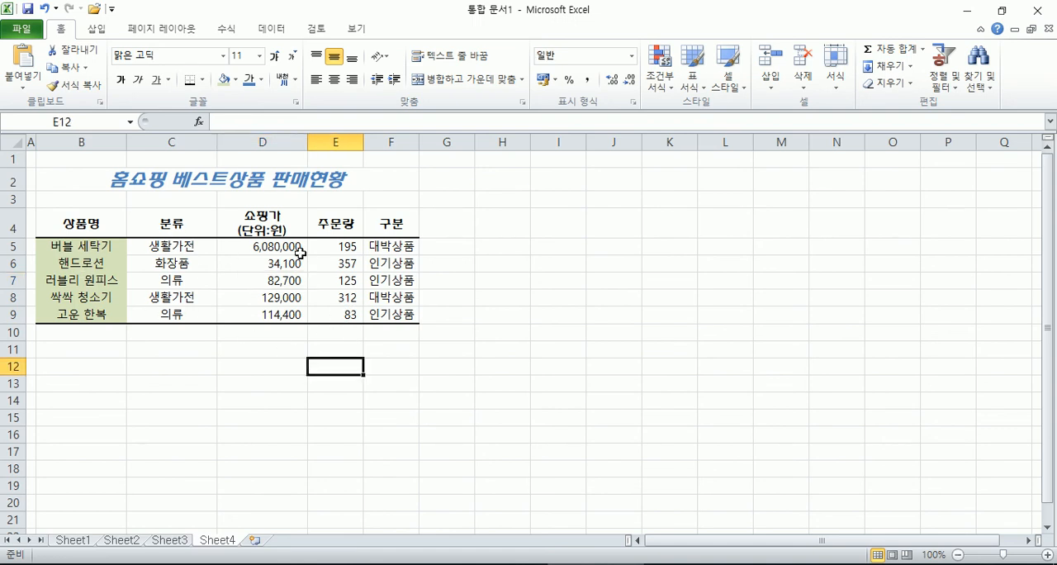